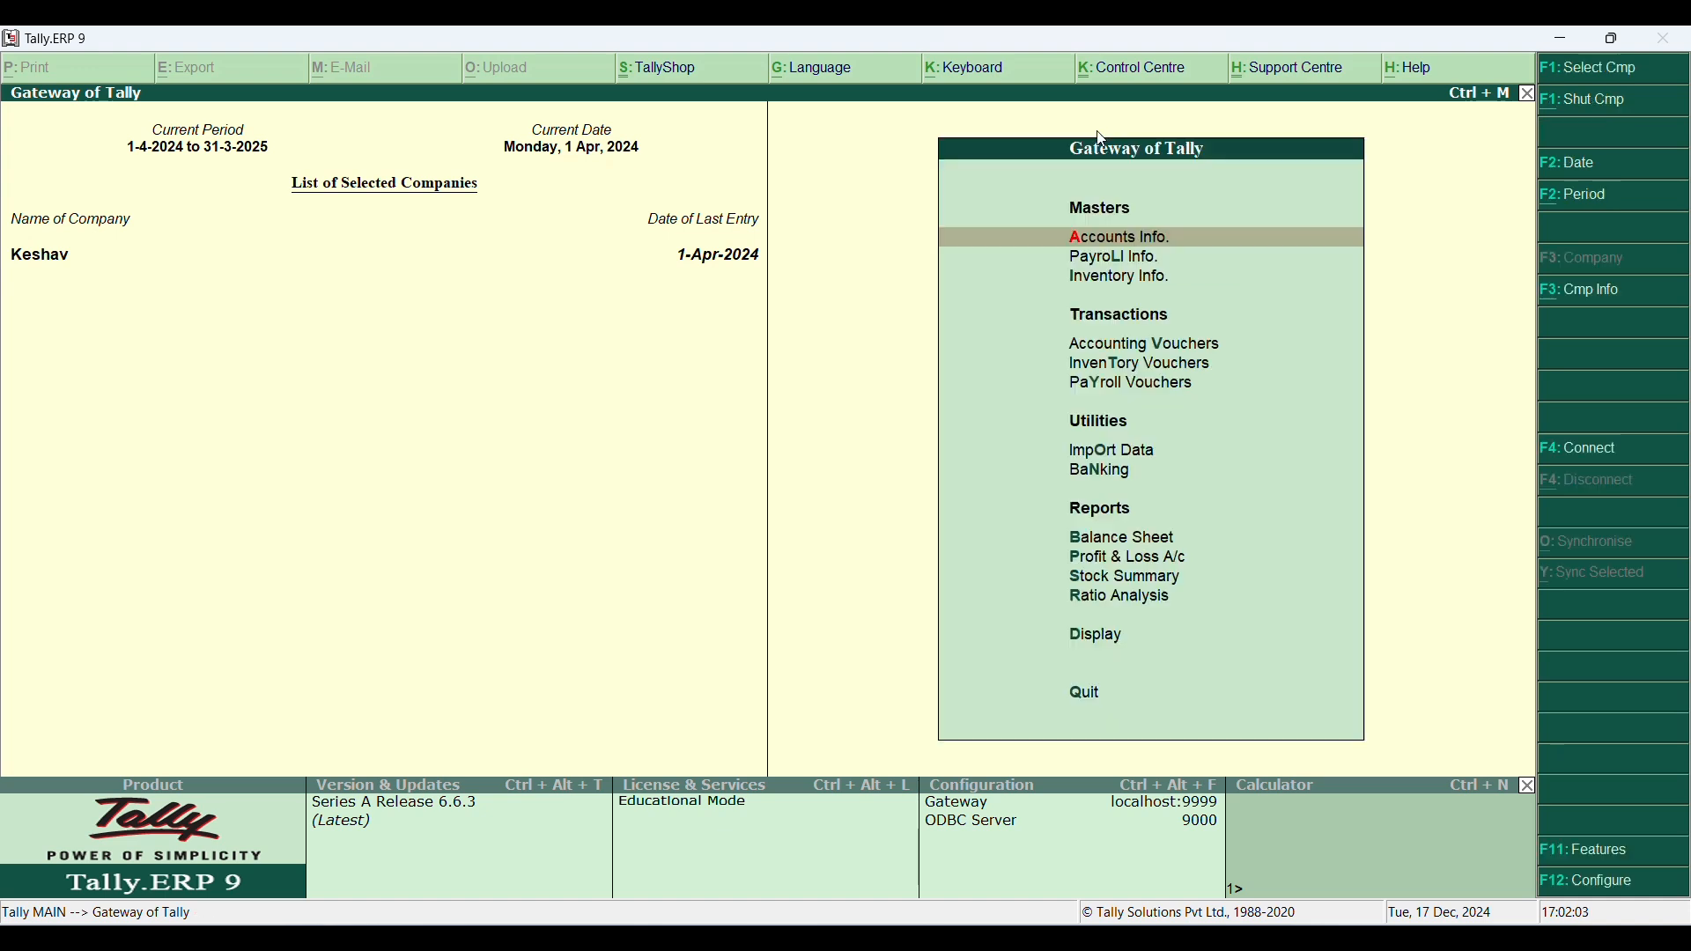
Step: Create a single employee category named Sales Dep in the payroll masters, keeping the default allocation settings
{"action": "key", "text": "Down"}
{"action": "key", "text": "Return"}
{"action": "key", "text": "Down"}
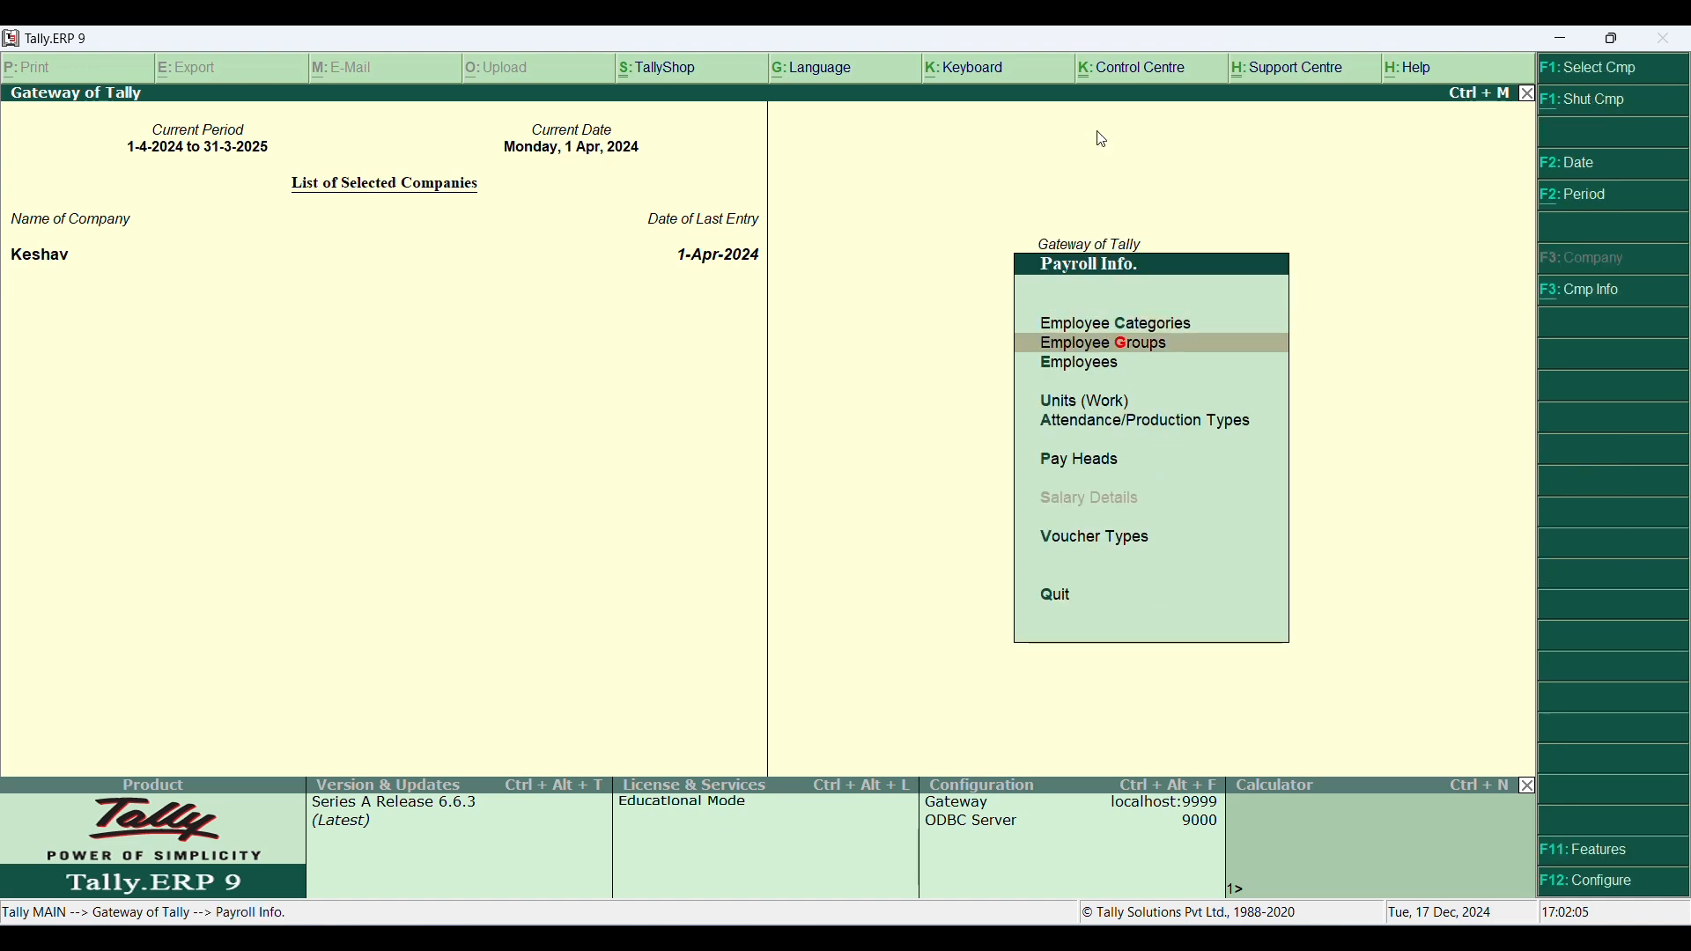
{"action": "key", "text": "Up"}
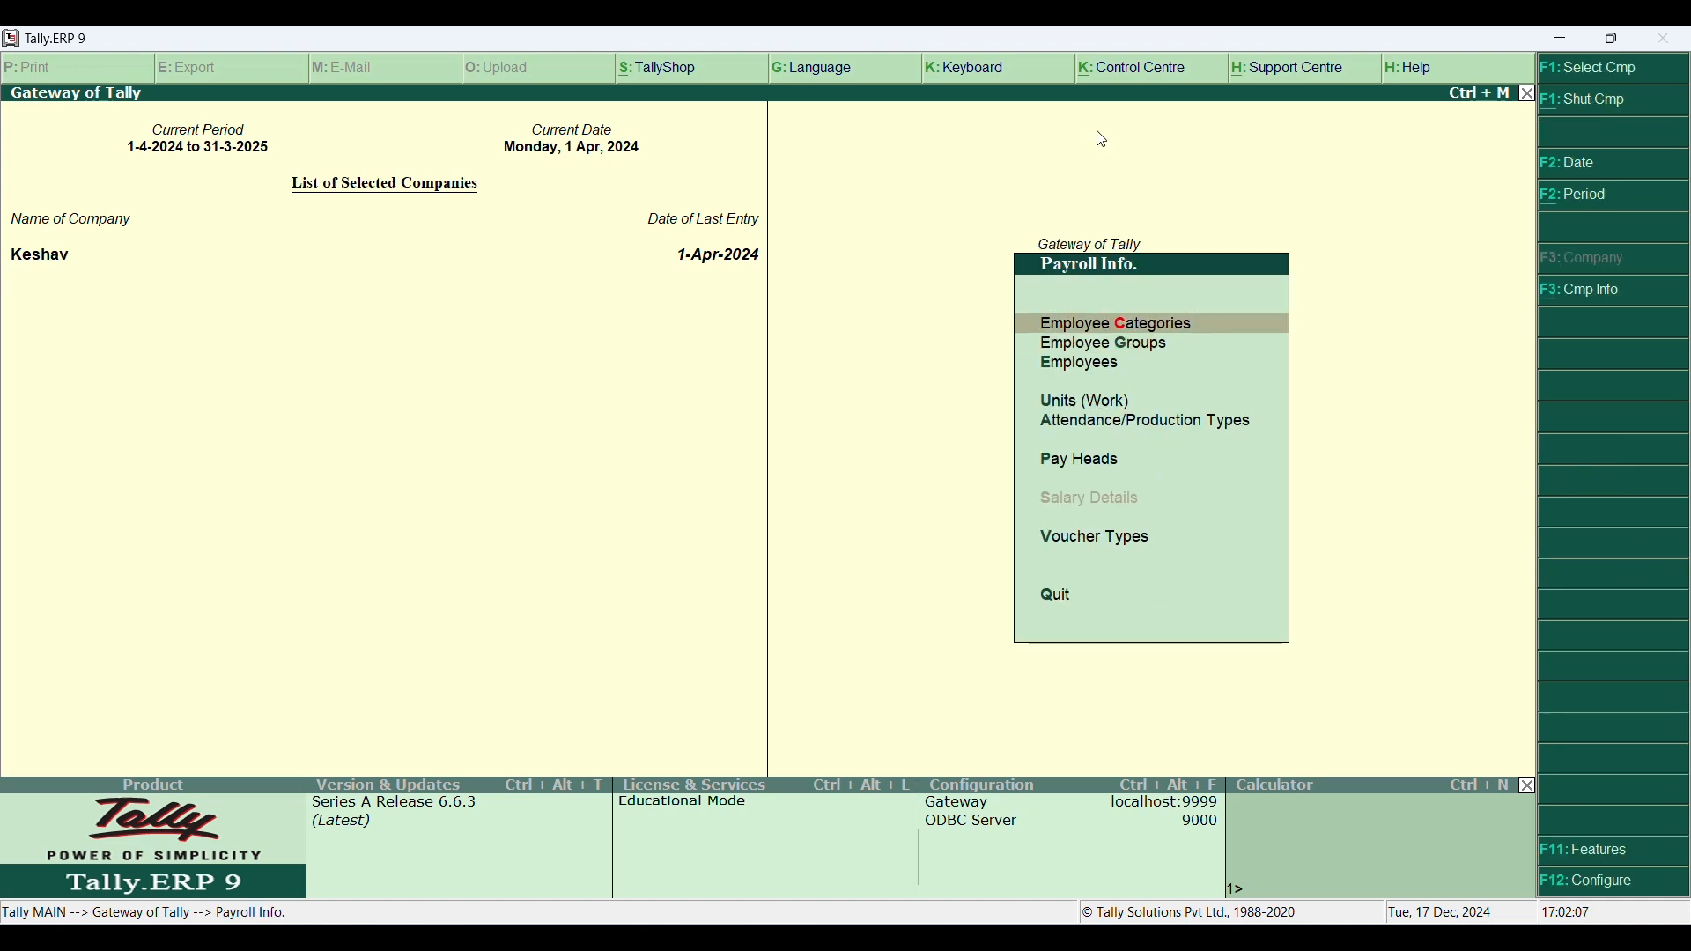
{"action": "key", "text": "Return"}
{"action": "key", "text": "Return"}
{"action": "type", "text": "S"}
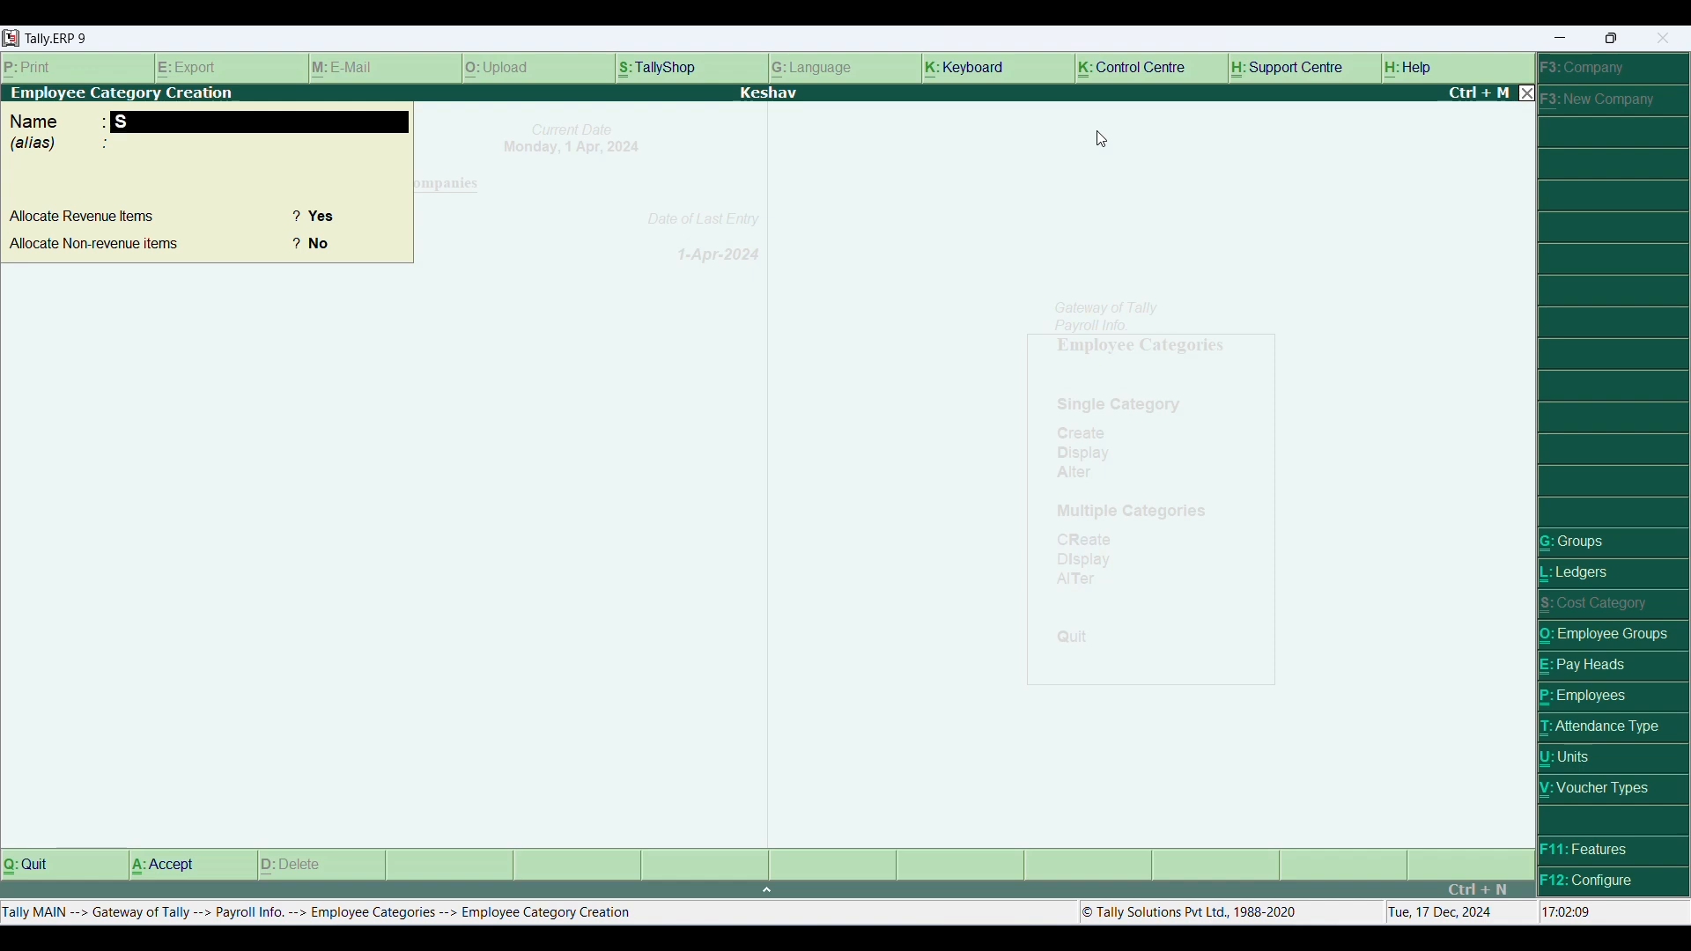
{"action": "type", "text": "ales Dep"}
{"action": "key", "text": "Return"}
{"action": "key", "text": "Return"}
{"action": "key", "text": "Return"}
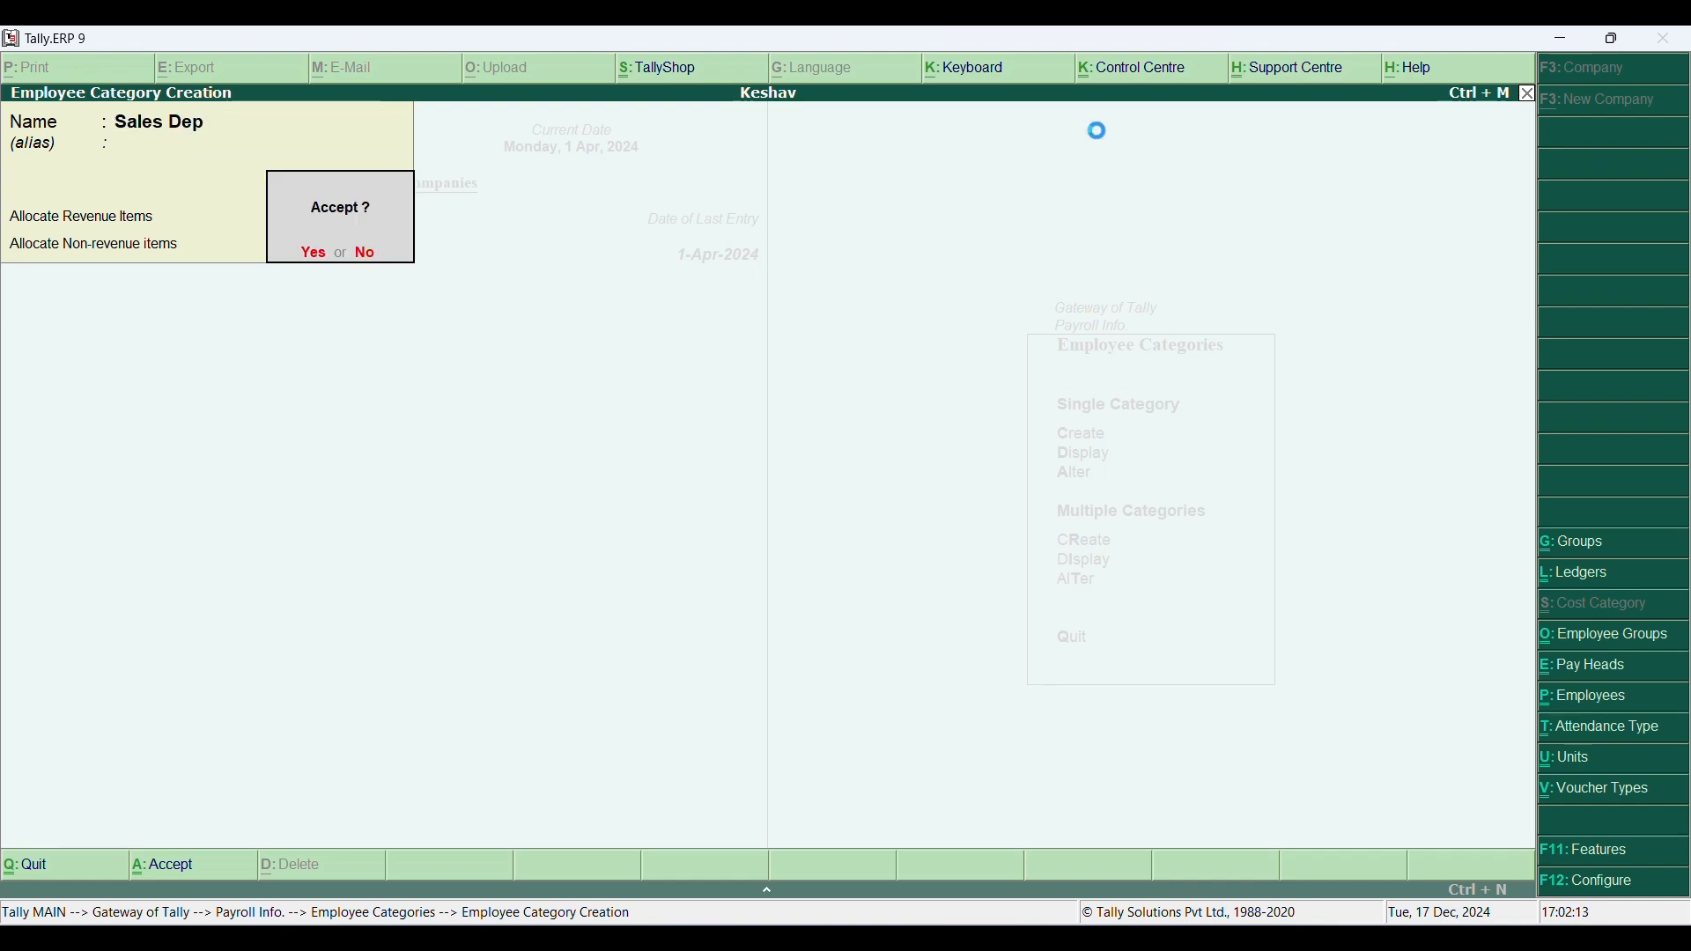
{"action": "key", "text": "Return"}
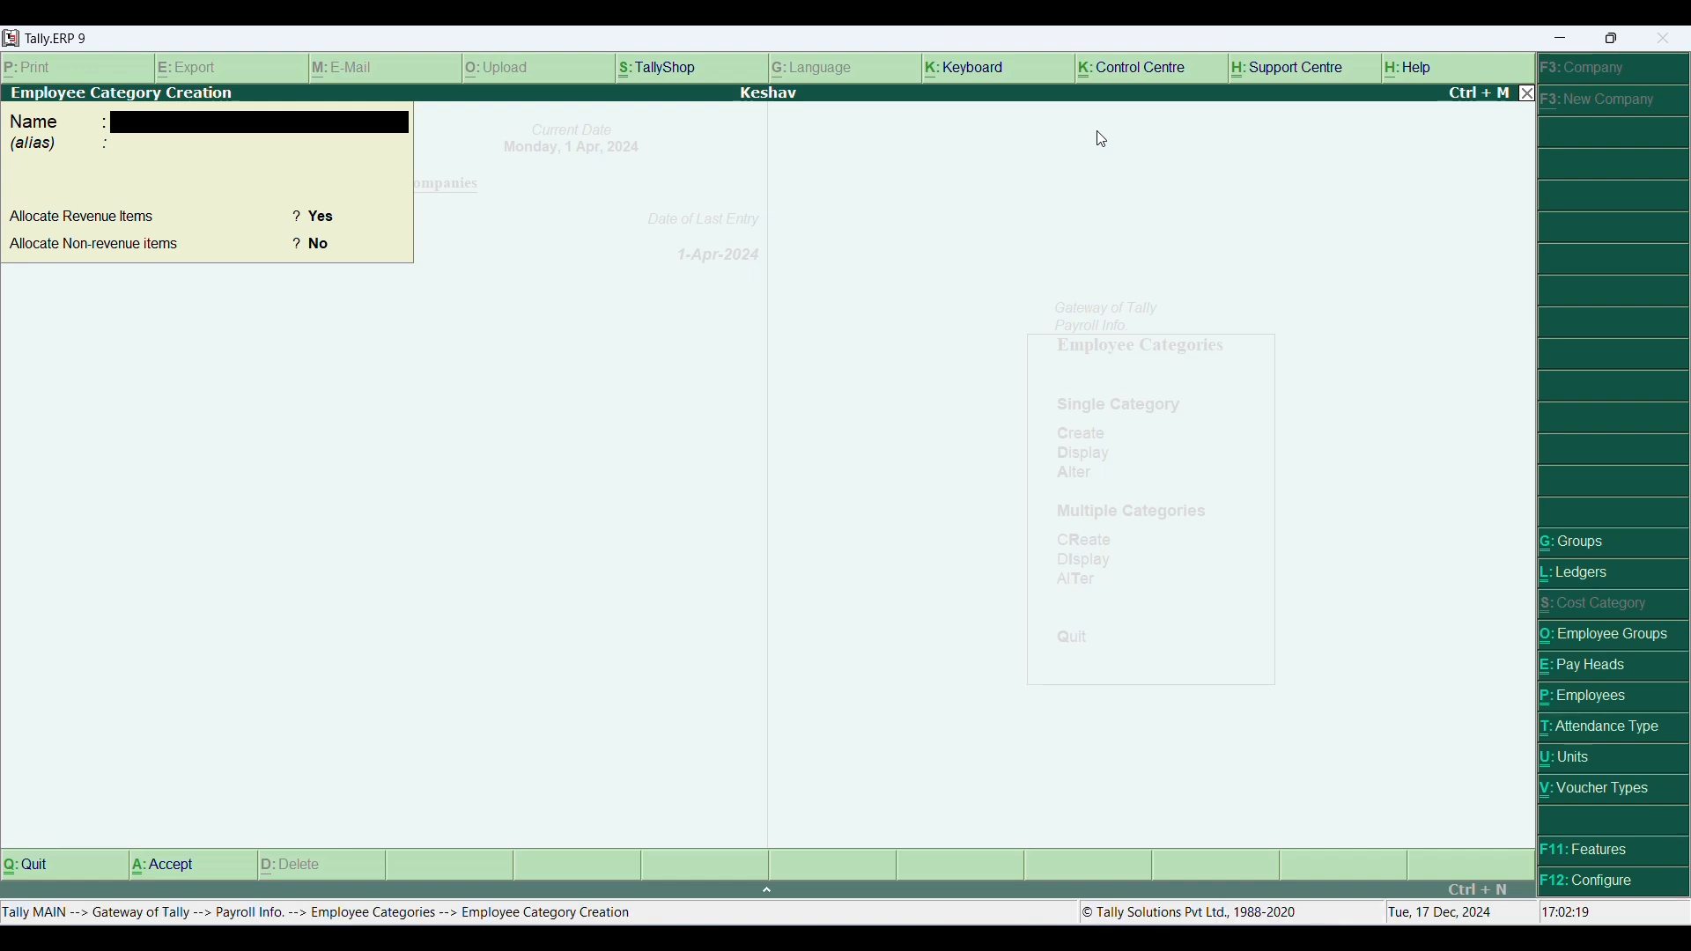
Step: Create a second employee category named HR Dep with default allocation settings and return to the payroll masters
{"action": "type", "text": "HR Dep"}
{"action": "key", "text": "Return"}
{"action": "key", "text": "Return"}
{"action": "key", "text": "Return"}
{"action": "key", "text": "Return"}
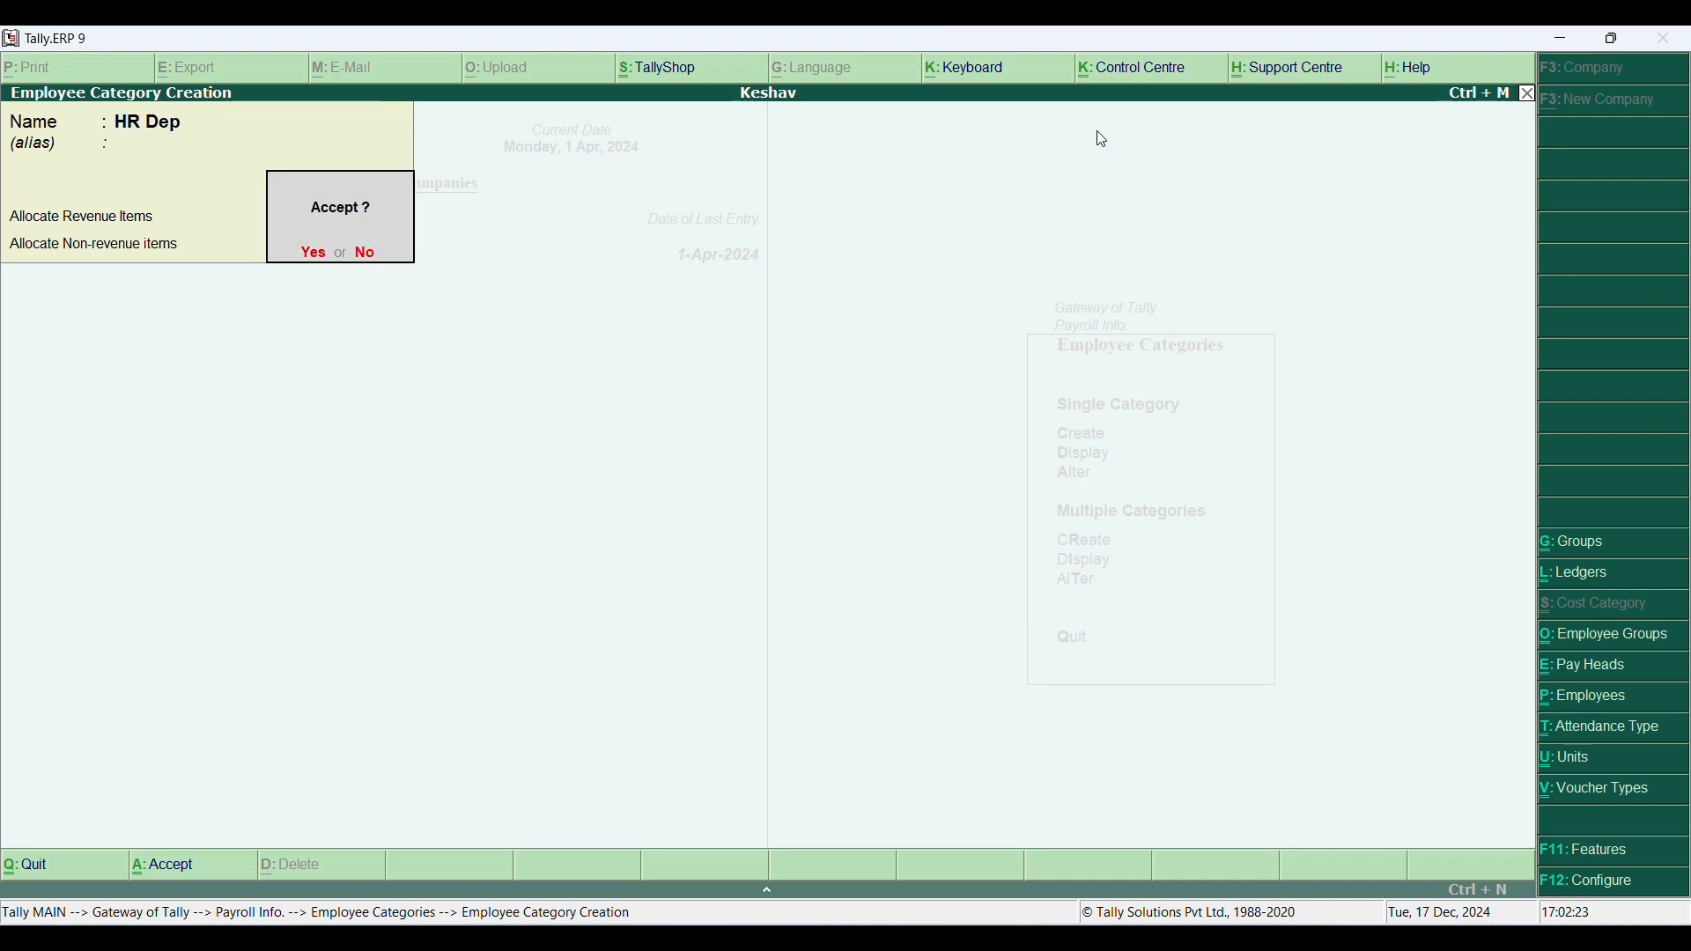
{"action": "key", "text": "Escape"}
{"action": "key", "text": "Escape"}
{"action": "key", "text": "y"}
{"action": "key", "text": "Escape"}
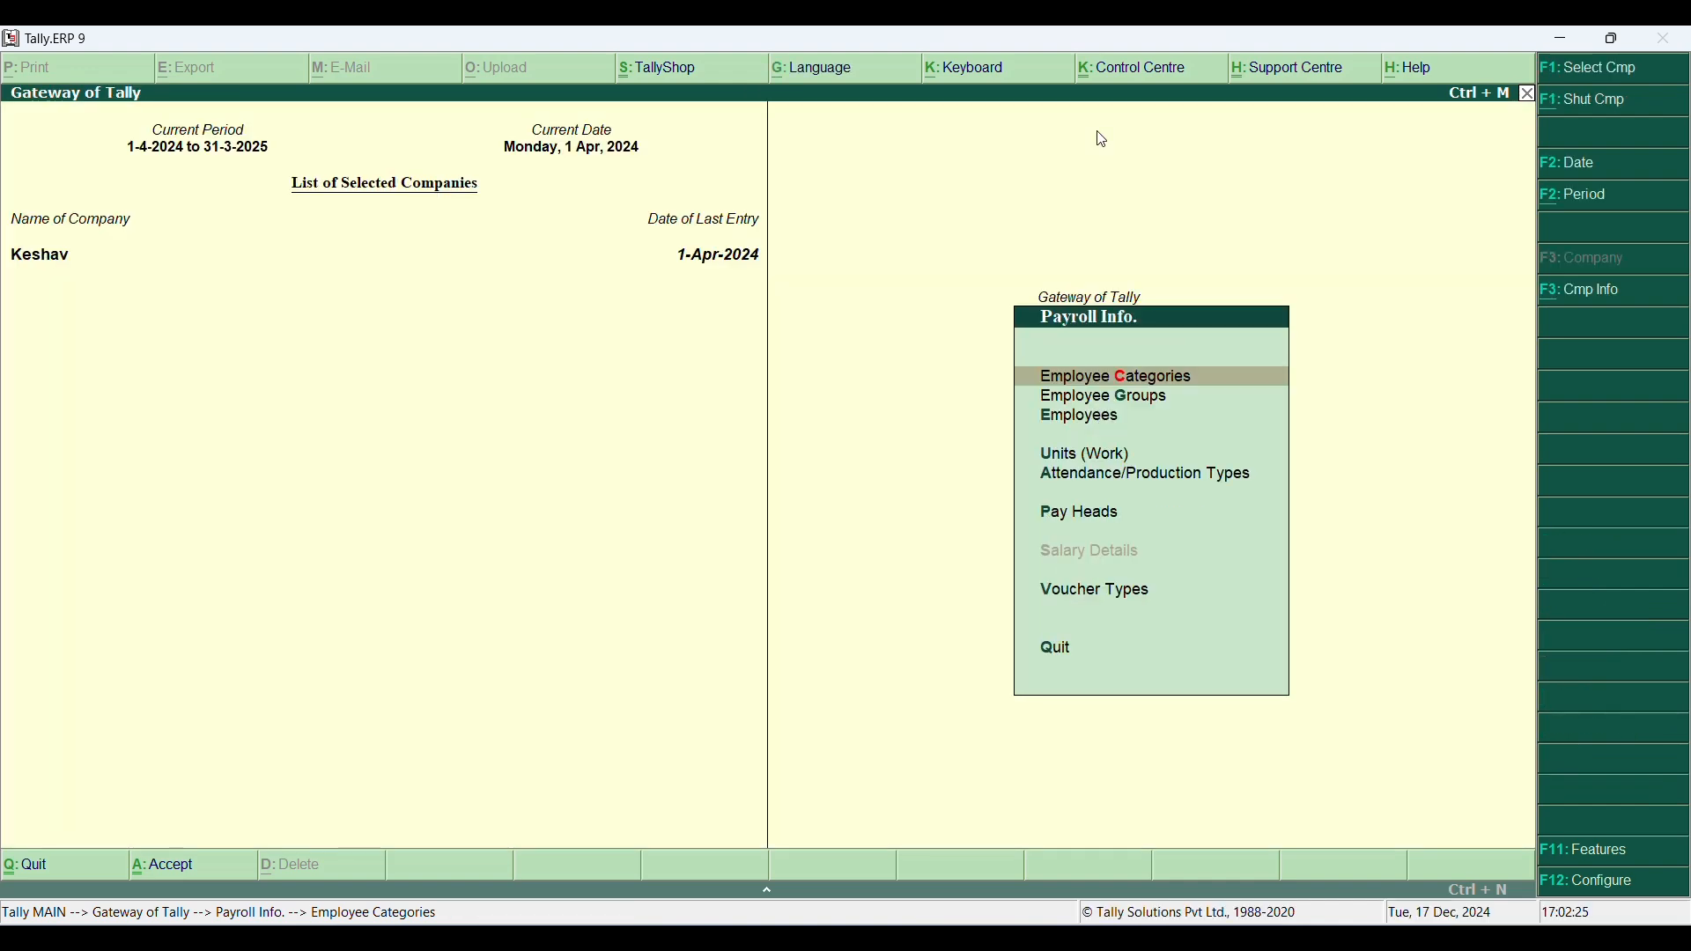
Step: Create a single employee group named Manager in the HR Dep category, under Primary and without salary details
{"action": "key", "text": "Down"}
{"action": "key", "text": "Return"}
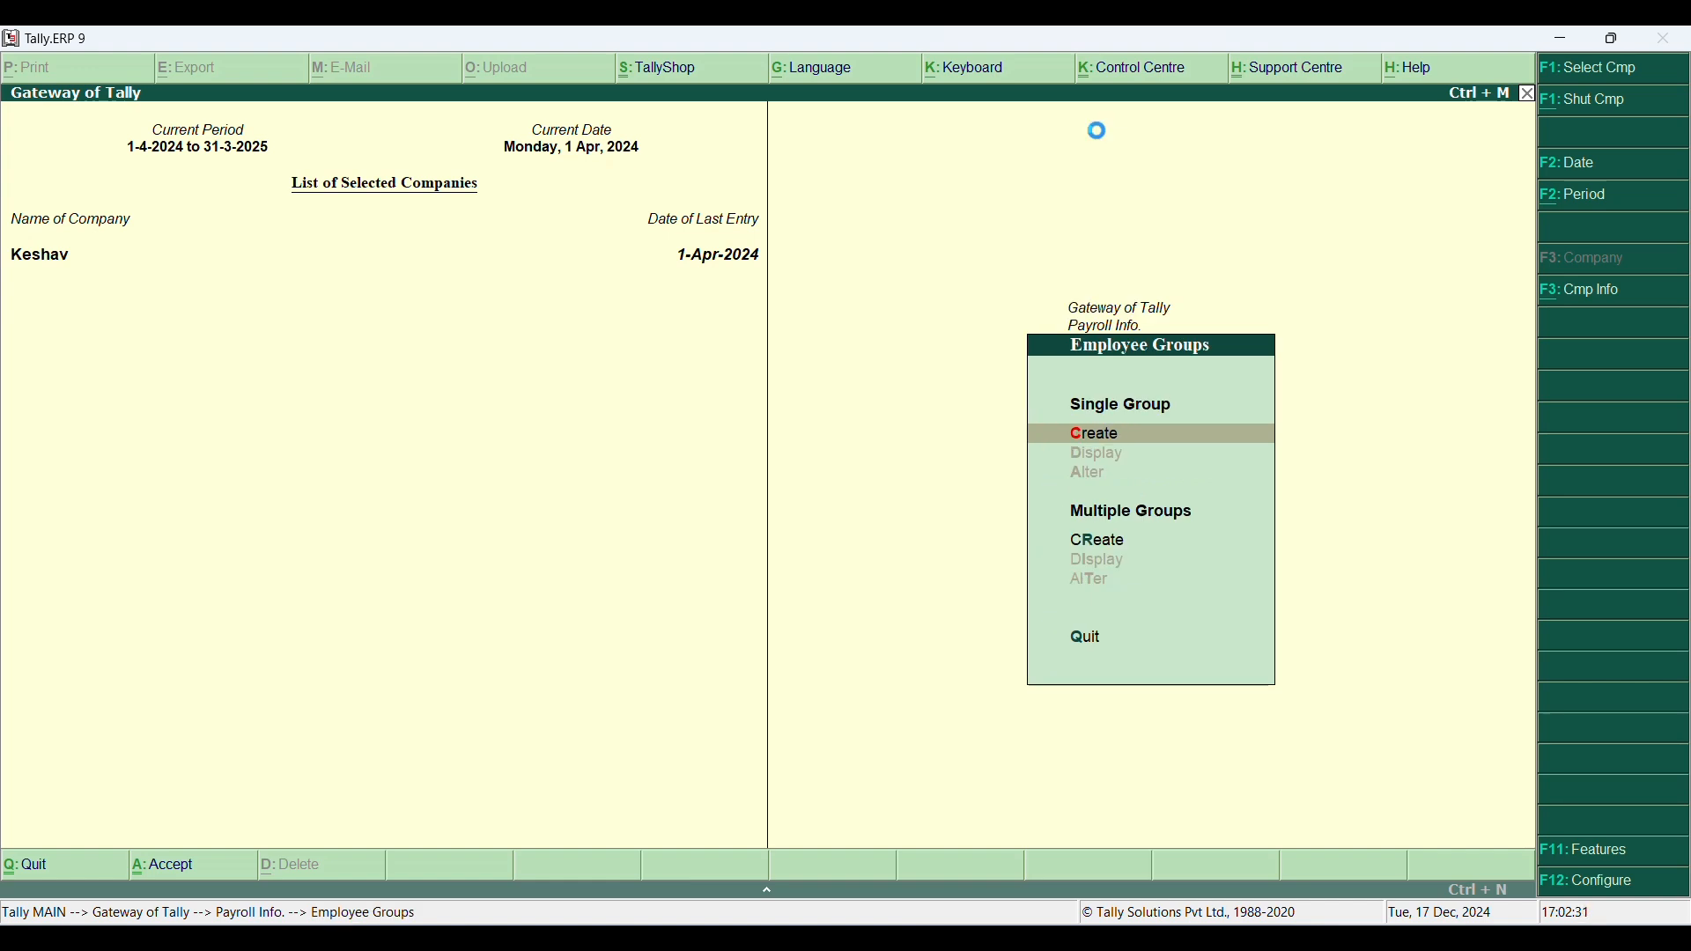
{"action": "key", "text": "Return"}
{"action": "key", "text": "Return"}
{"action": "type", "text": "Mana"}
{"action": "key", "text": "BackSpace"}
{"action": "key", "text": "BackSpace"}
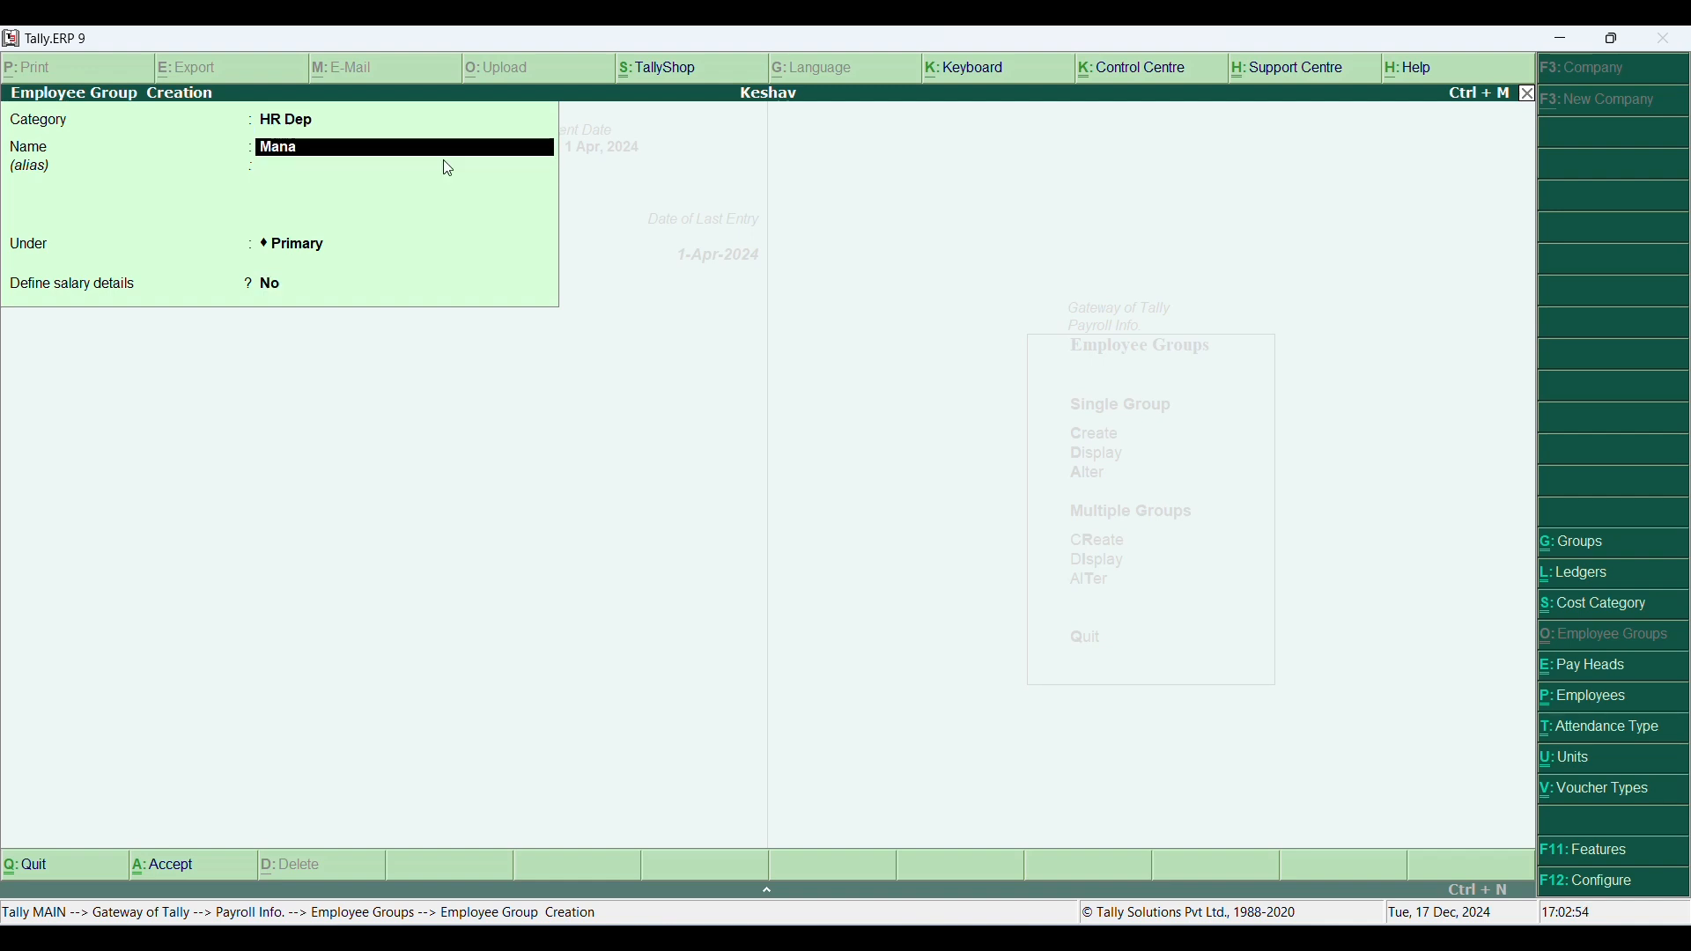
{"action": "type", "text": "Manah"}
{"action": "key", "text": "BackSpace"}
{"action": "type", "text": "ger"}
{"action": "key", "text": "Return"}
{"action": "key", "text": "Return"}
{"action": "key", "text": "Return"}
{"action": "key", "text": "Return"}
Step: Create an employee group named Officer in the HR Dep category, under Primary and without salary details
{"action": "type", "text": "O"}
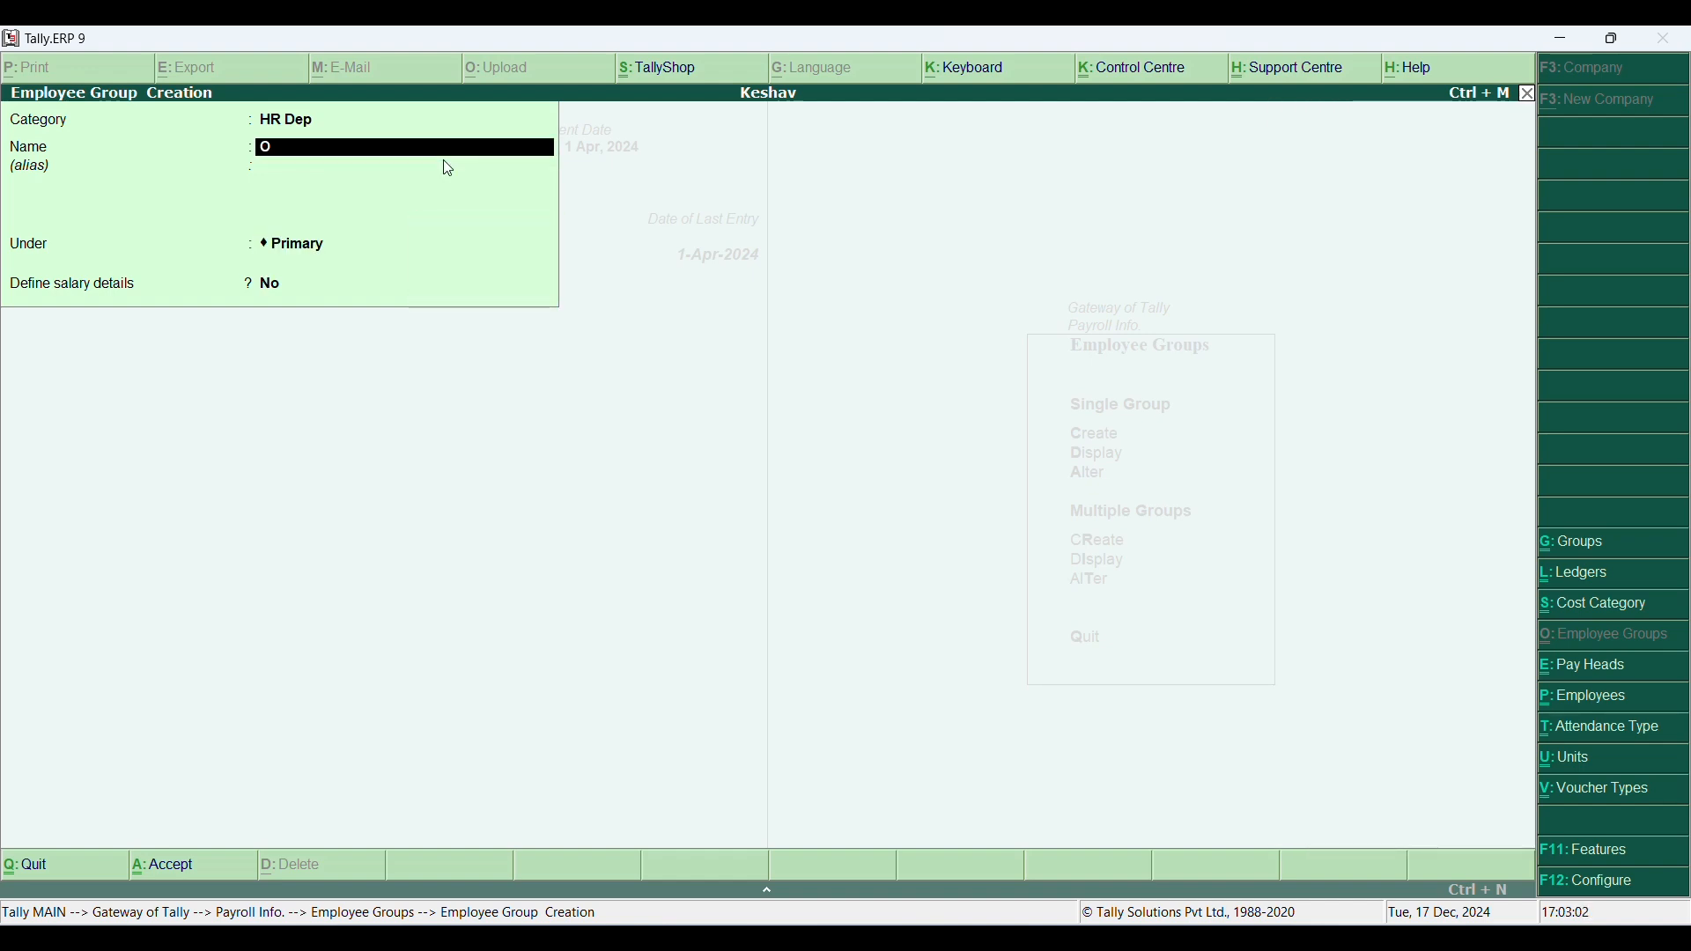
{"action": "type", "text": "fficer"}
{"action": "key", "text": "Return"}
{"action": "key", "text": "Return"}
{"action": "key", "text": "Return"}
{"action": "key", "text": "Return"}
Step: Create an employee group named Peon in the Sales Dep category, under Primary and without salary details
{"action": "key", "text": "BackSpace"}
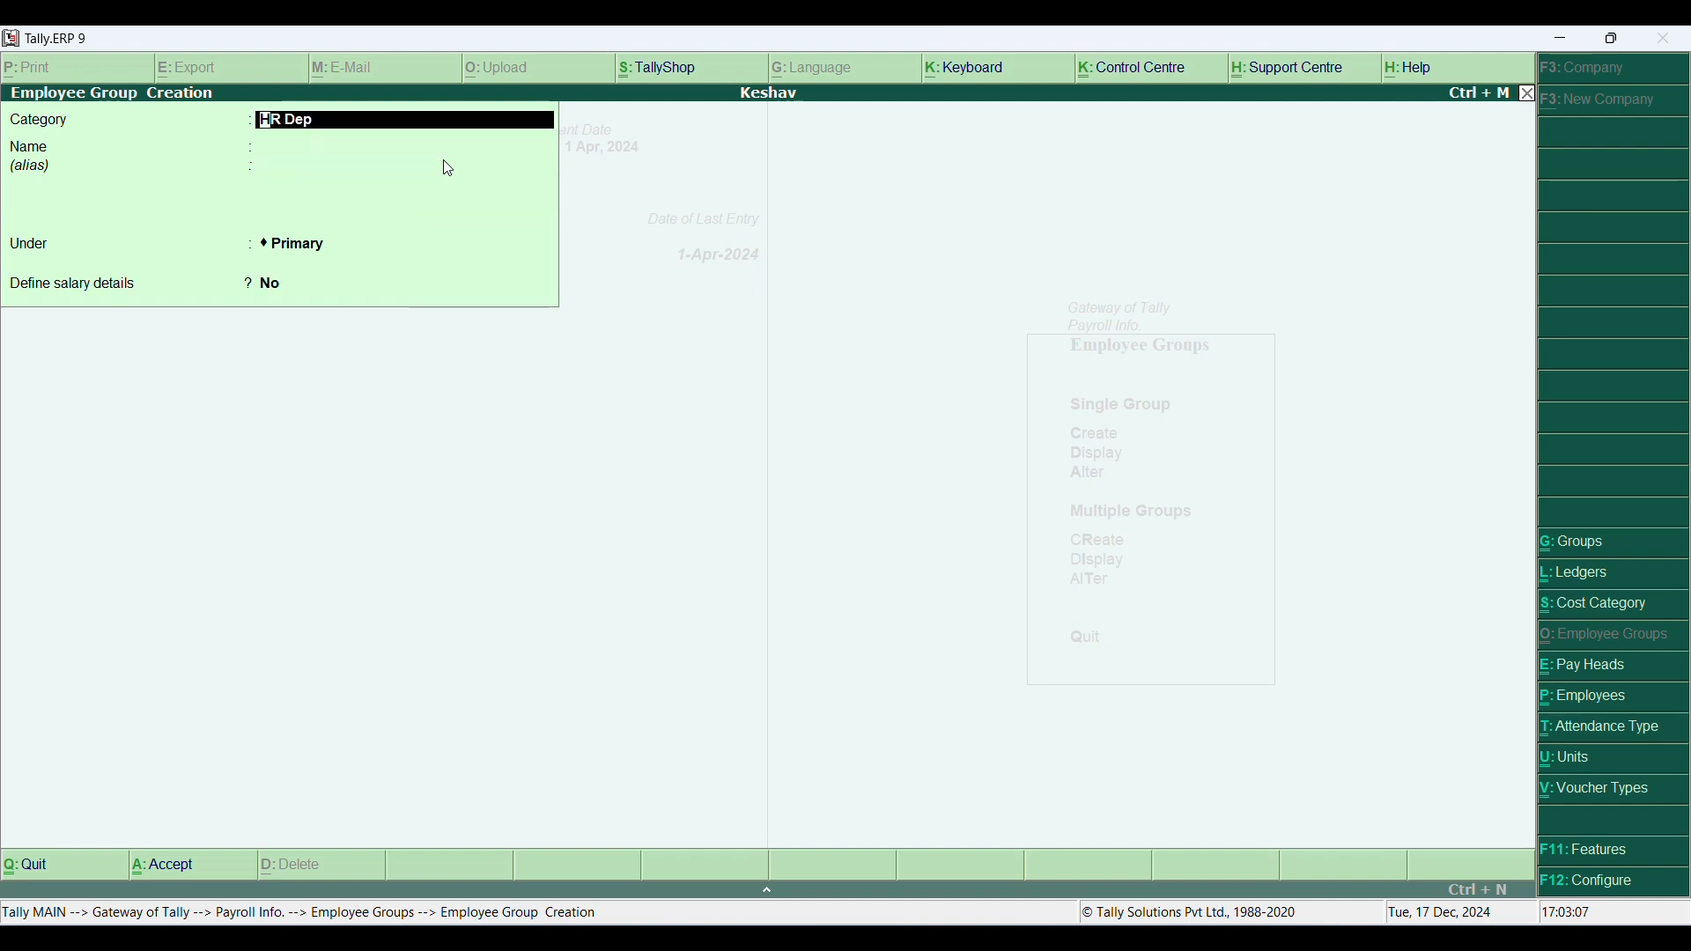
{"action": "type", "text": "Sales"}
{"action": "key", "text": "Return"}
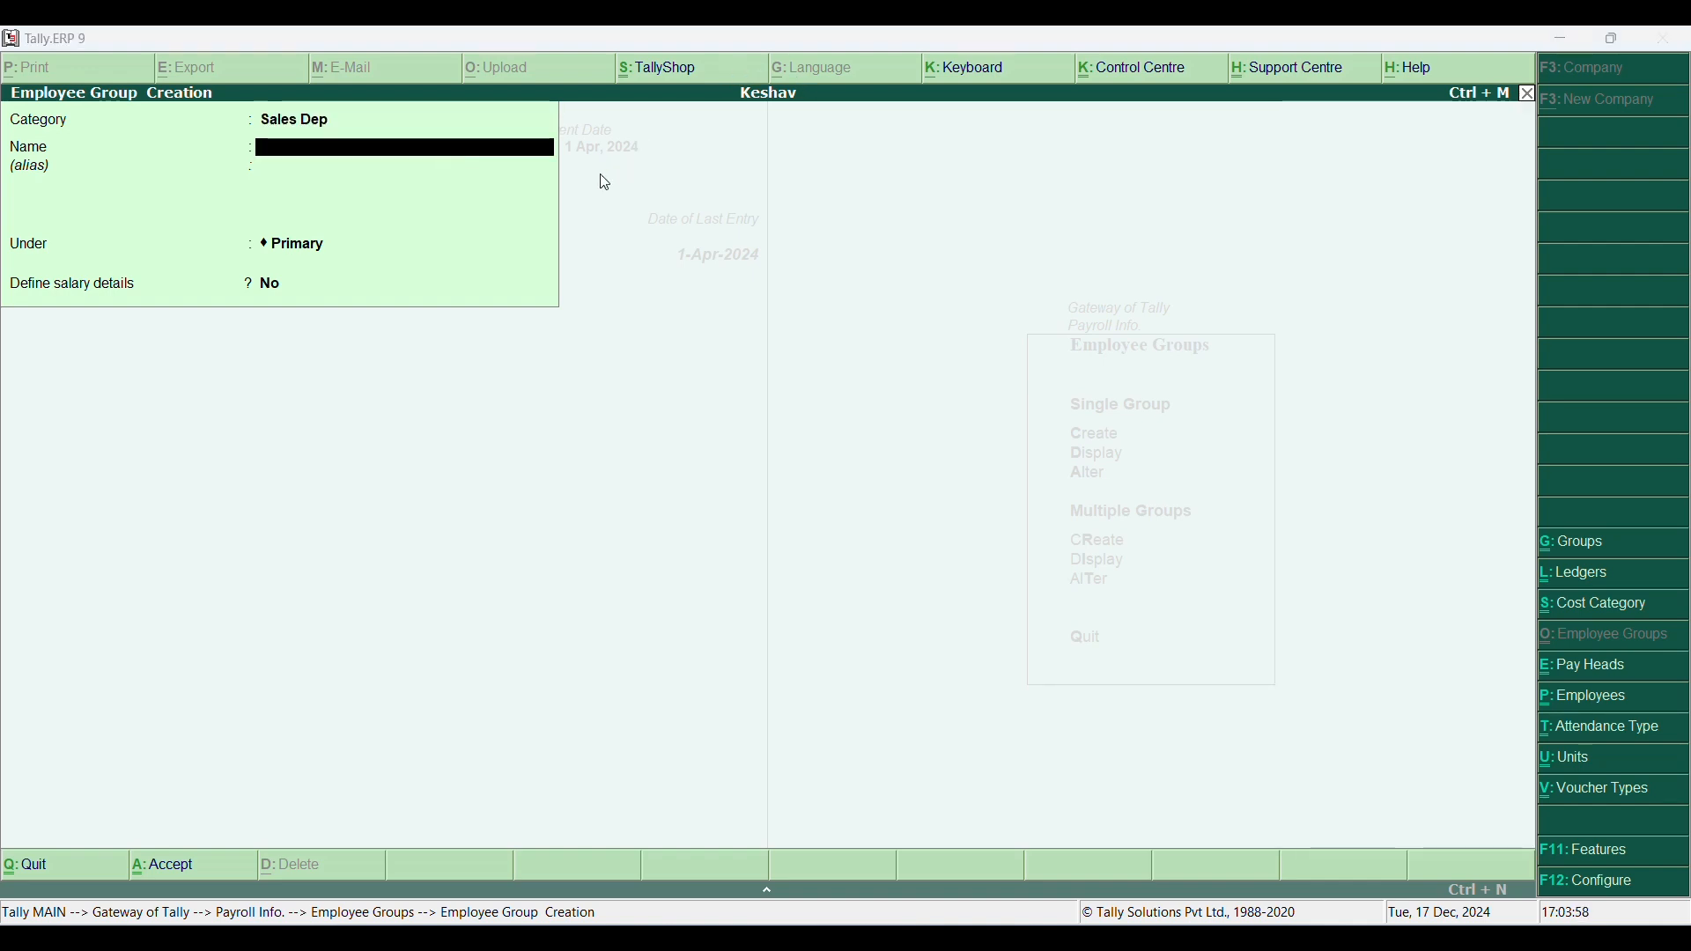
{"action": "key", "text": "BackSpace"}
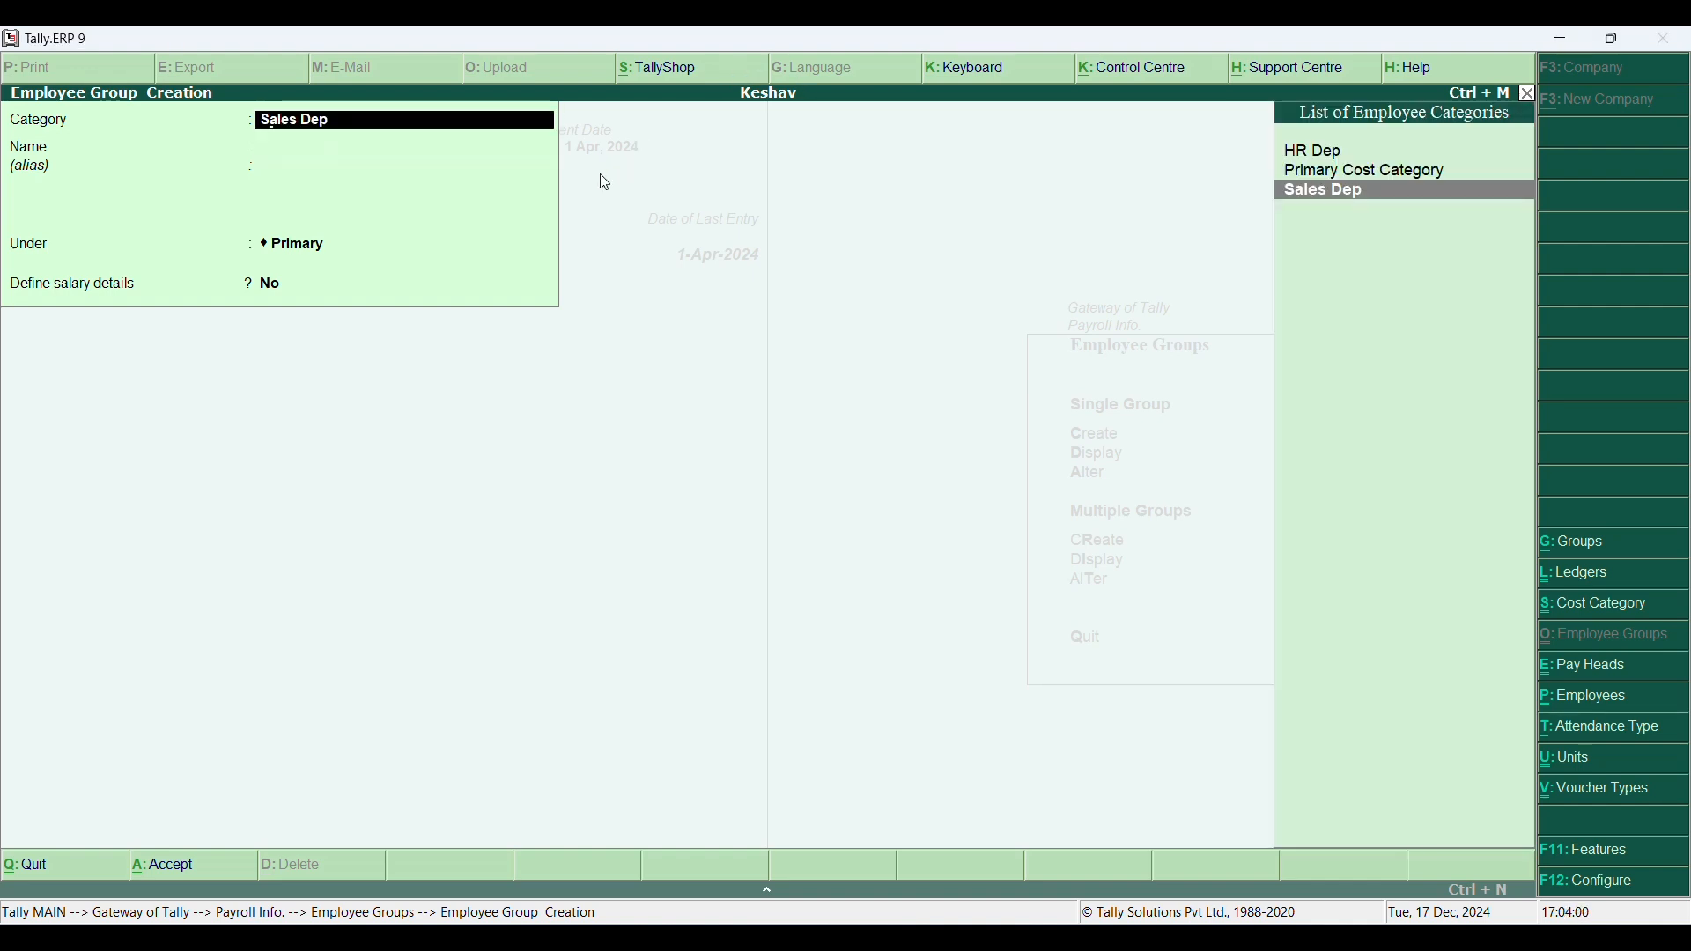
{"action": "type", "text": "Sal"}
{"action": "key", "text": "Return"}
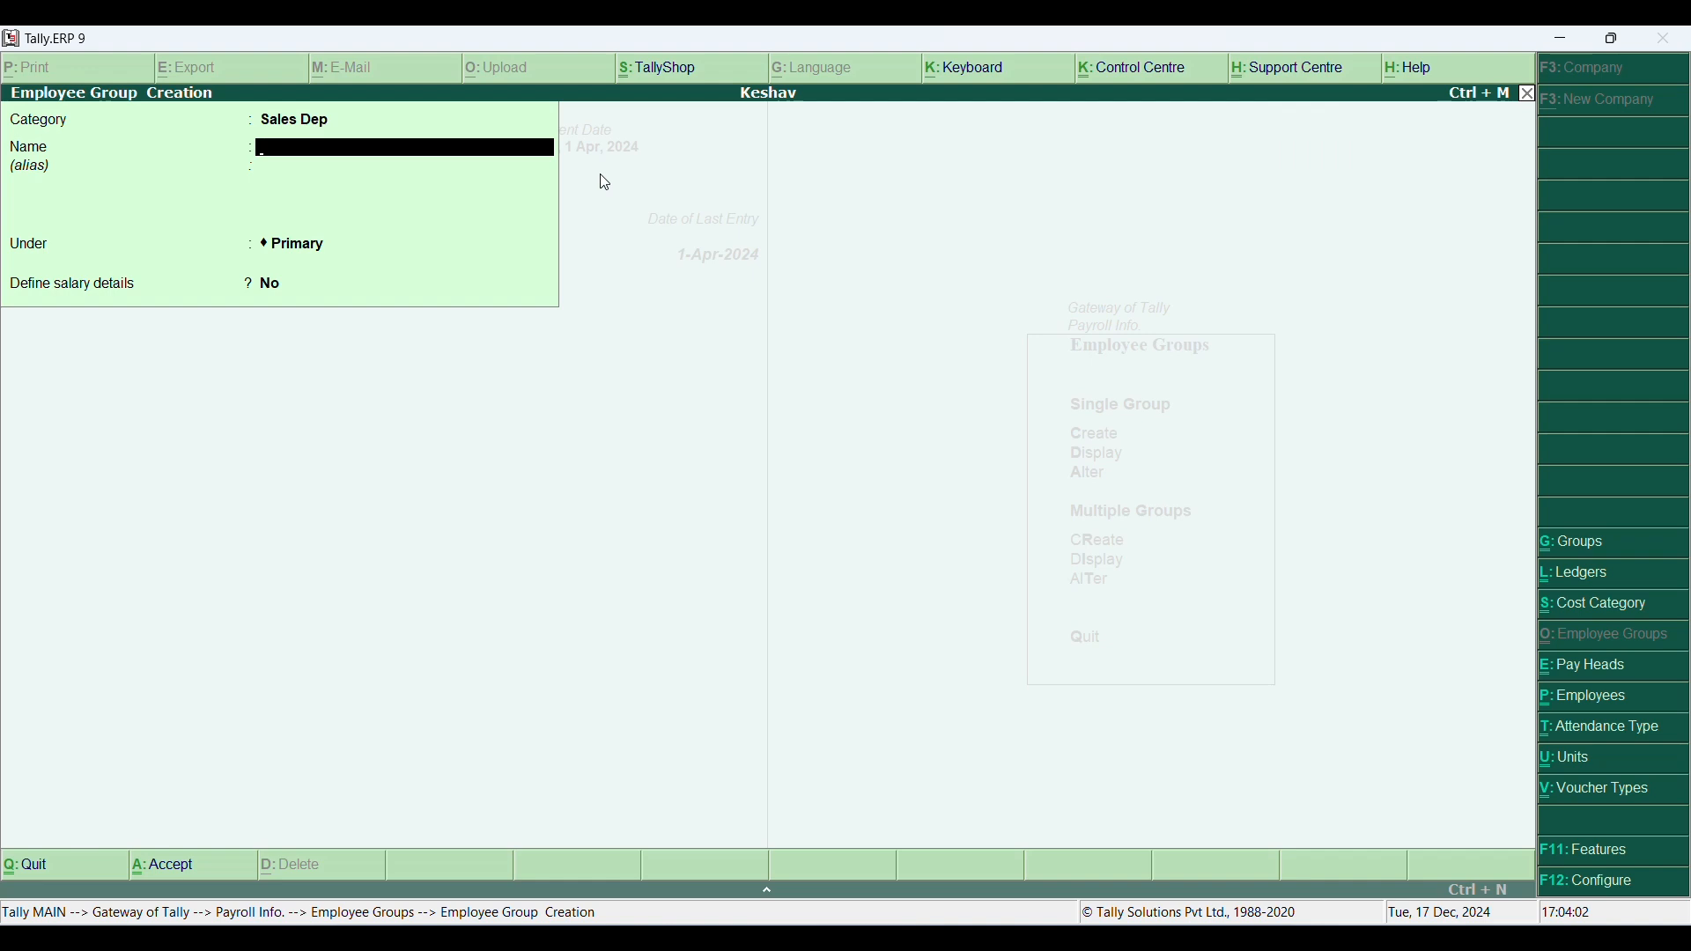
{"action": "type", "text": "Peon"}
{"action": "key", "text": "Return"}
{"action": "key", "text": "Return"}
{"action": "key", "text": "Return"}
{"action": "key", "text": "Return"}
Step: Create an employee group named Ass Manager in the Sales Dep category, under Primary, and leave employee group creation
{"action": "key", "text": "Return"}
{"action": "type", "text": "Ass Manager"}
{"action": "key", "text": "Return"}
{"action": "key", "text": "Return"}
{"action": "key", "text": "Return"}
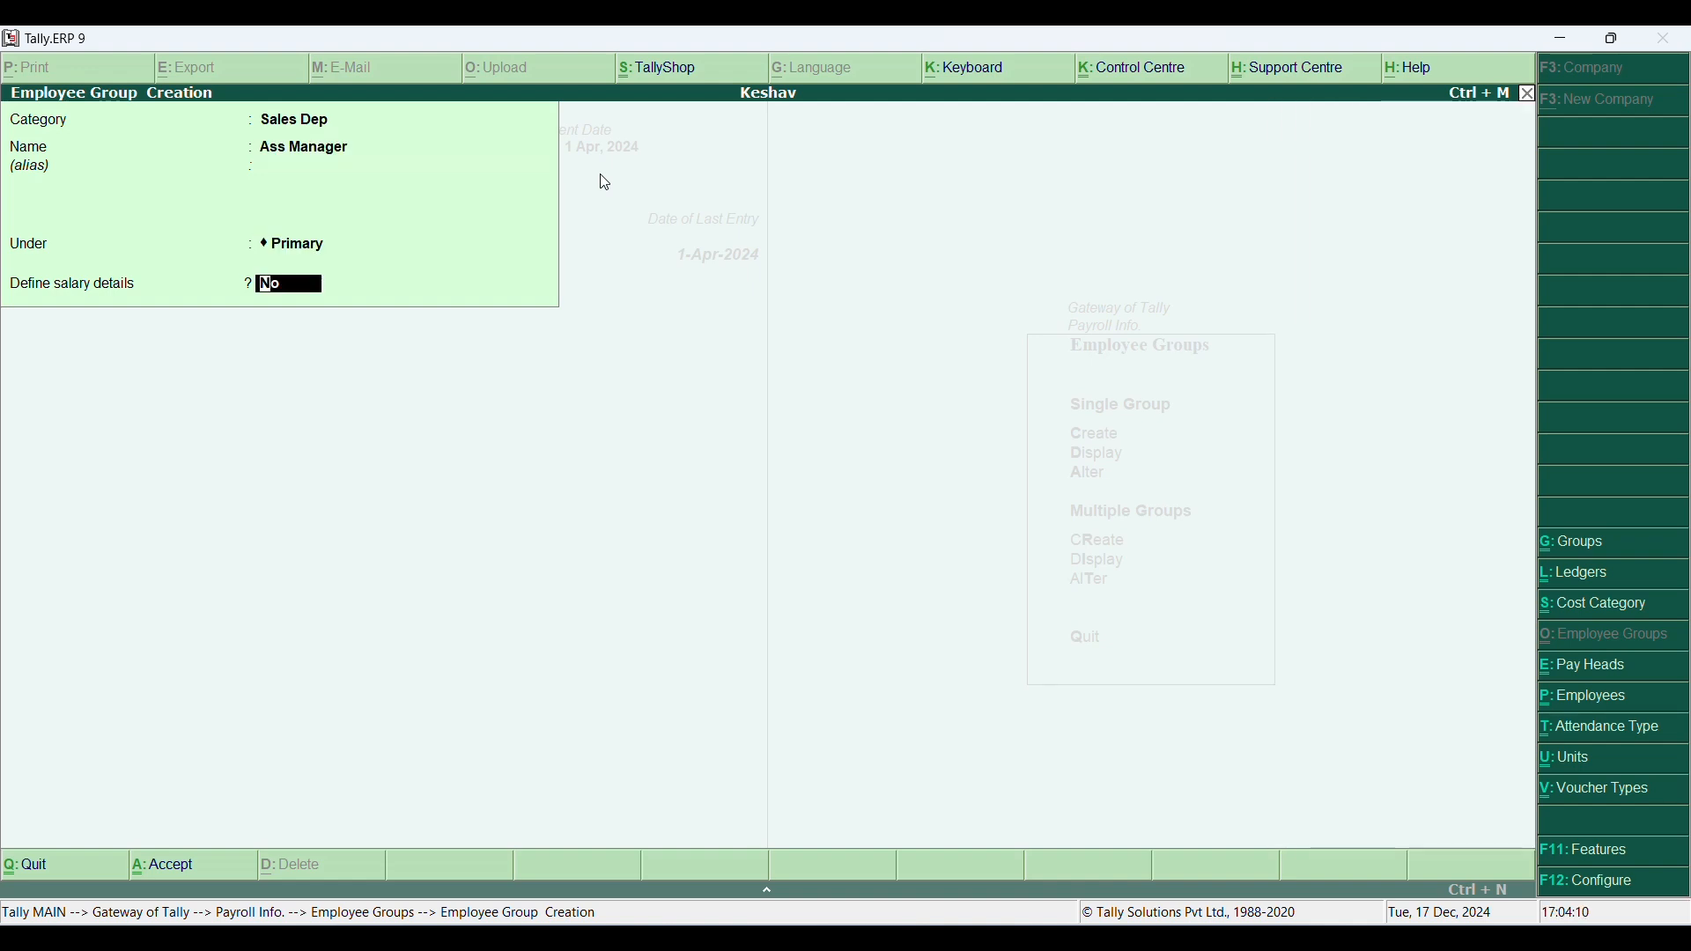
{"action": "key", "text": "Return"}
{"action": "key", "text": "Return"}
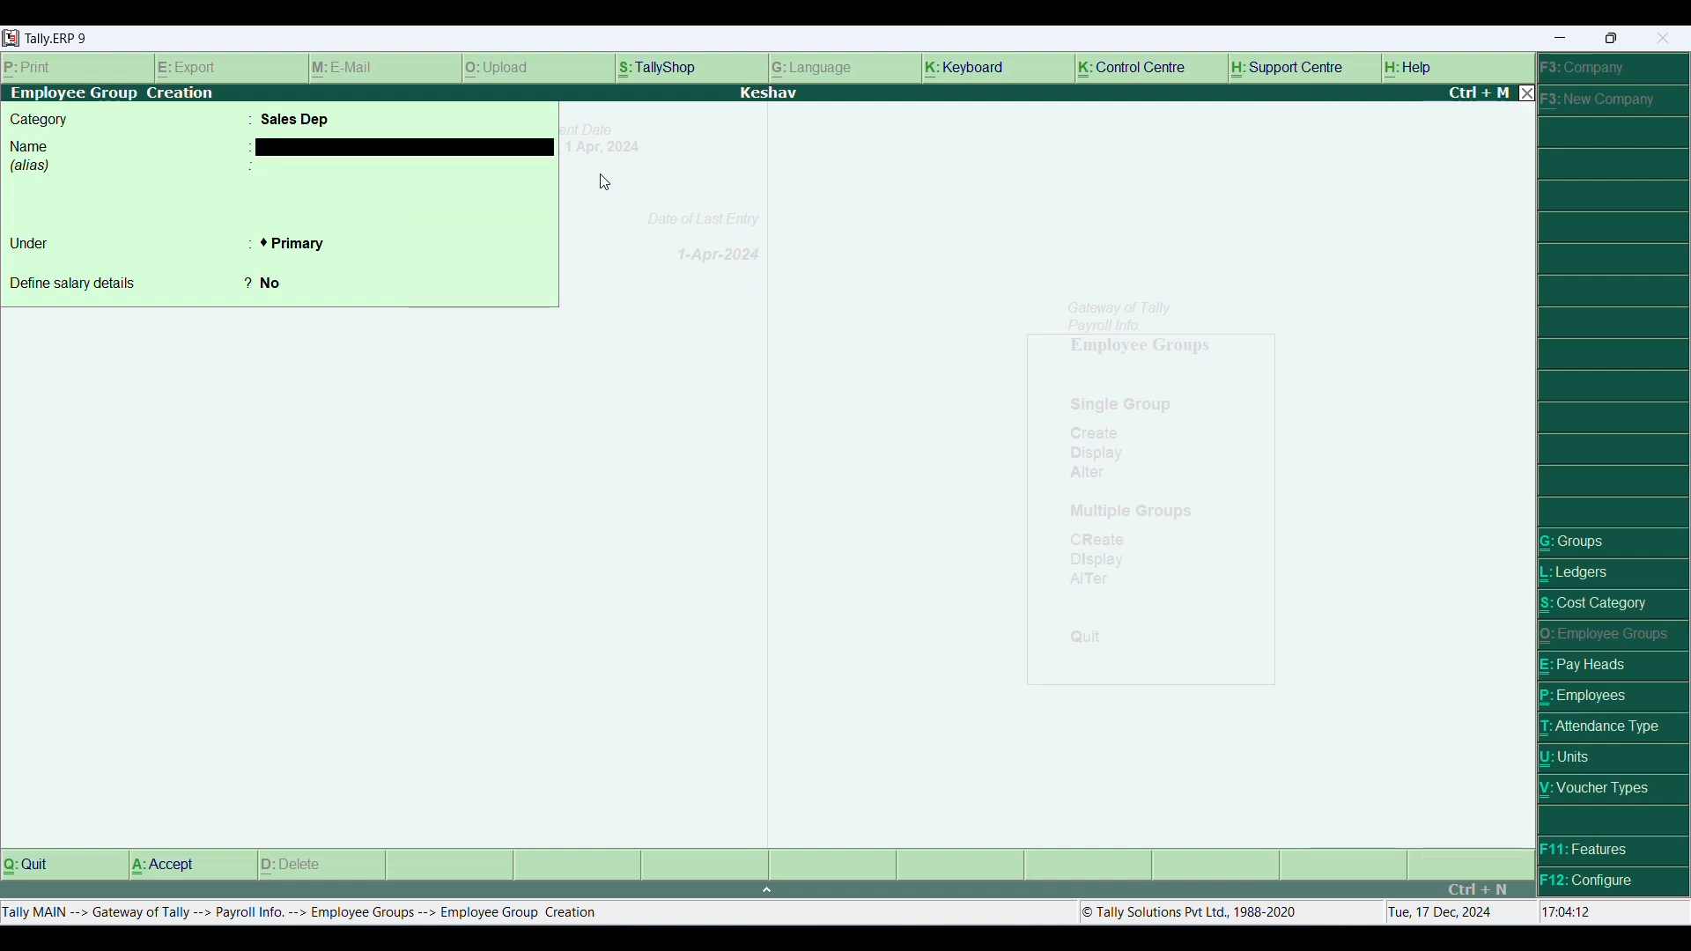
{"action": "key", "text": "Escape"}
{"action": "key", "text": "Escape"}
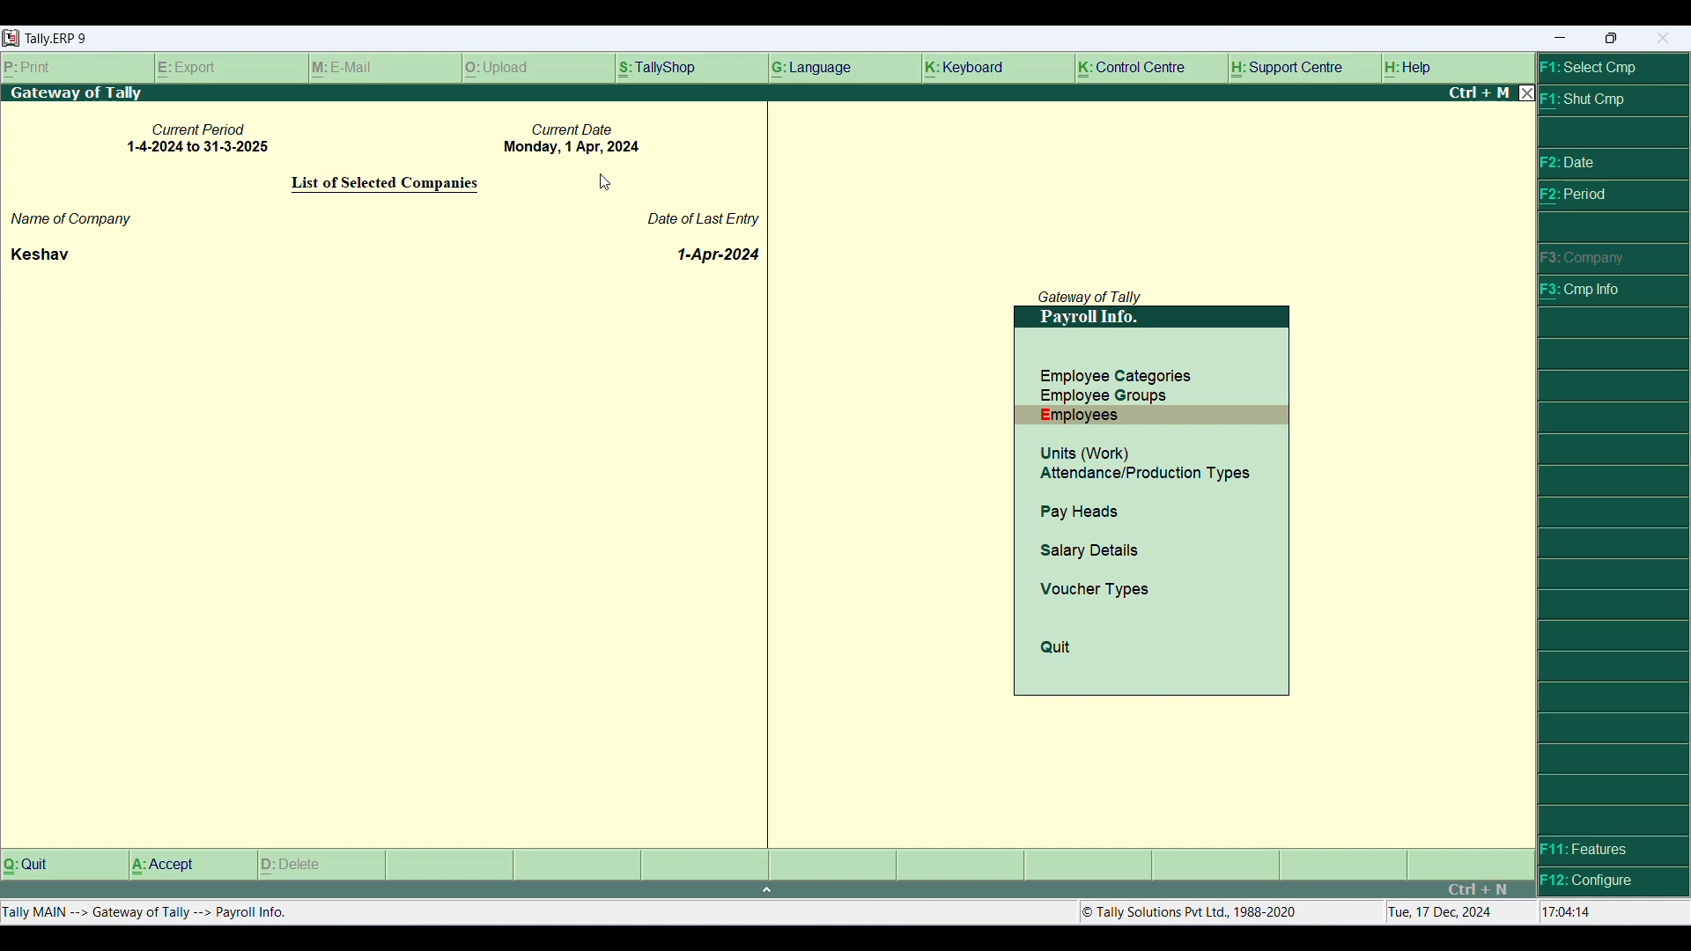
{"action": "key", "text": "Return"}
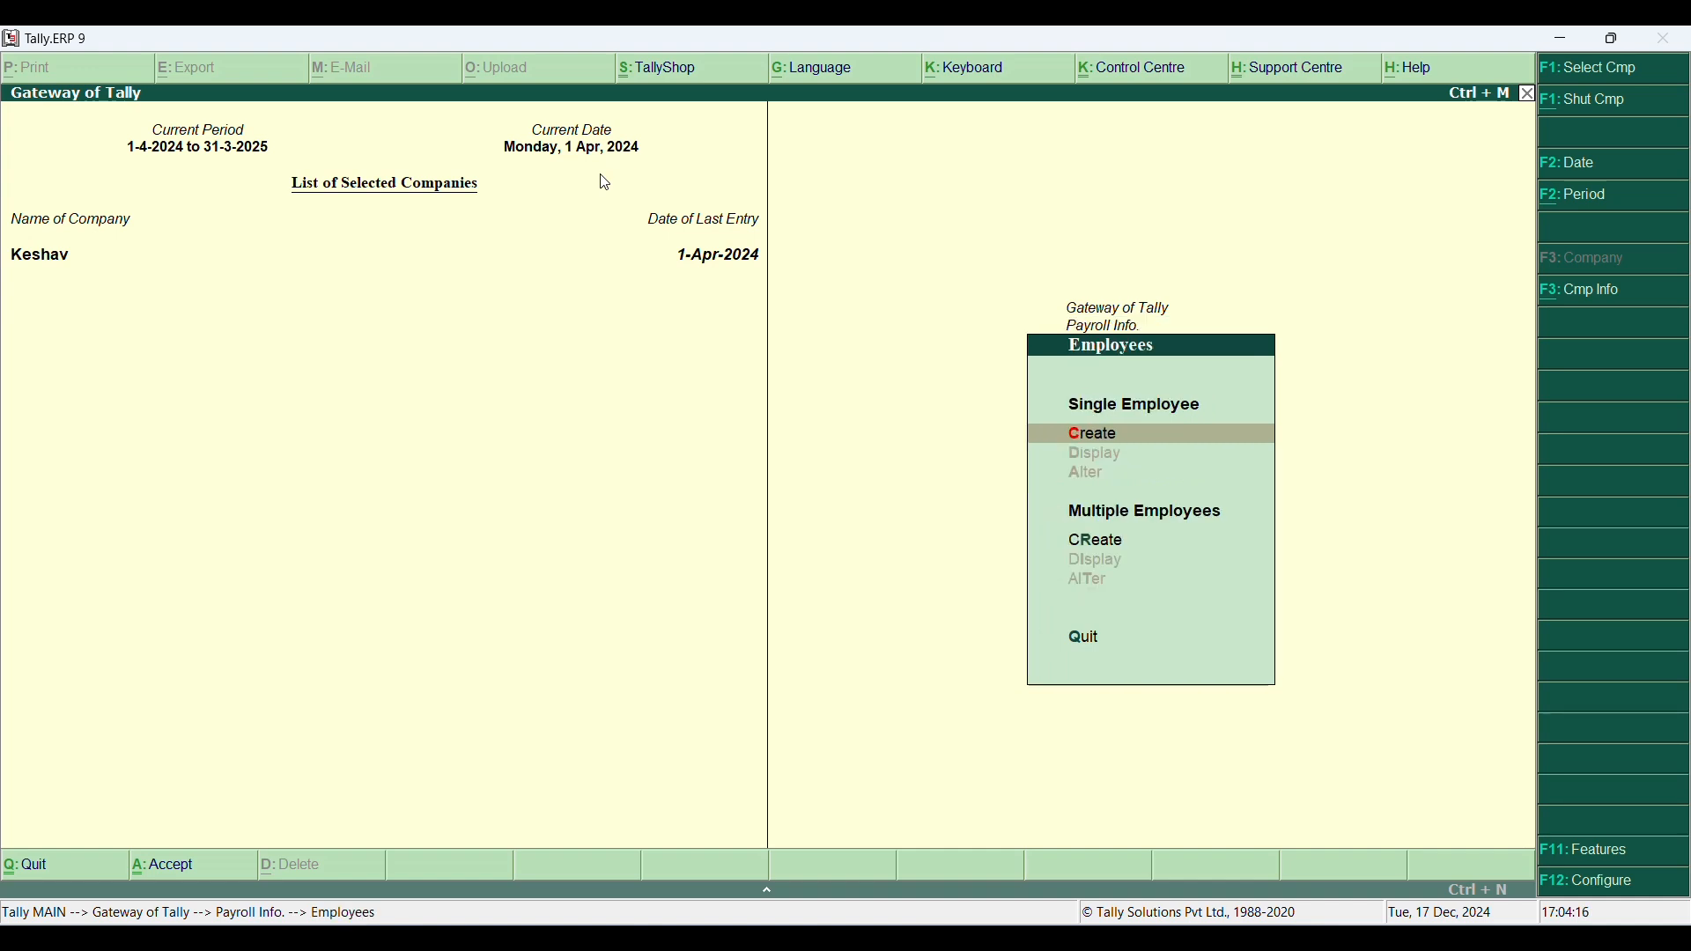
{"action": "key", "text": "Return"}
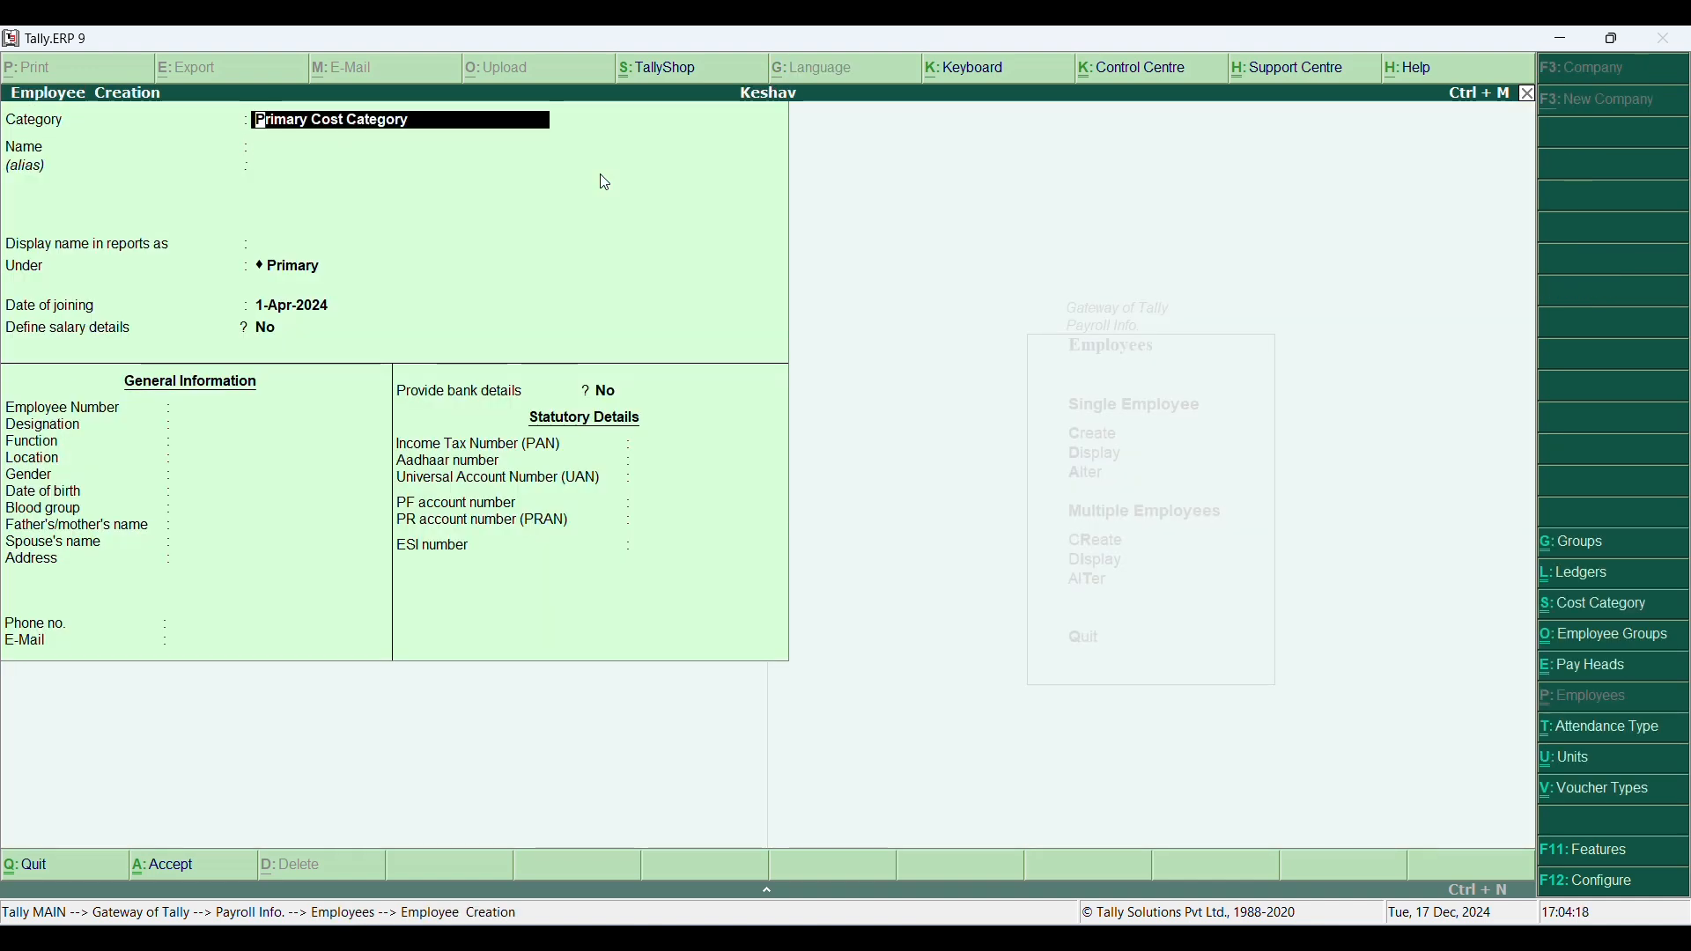
{"action": "key", "text": "Return"}
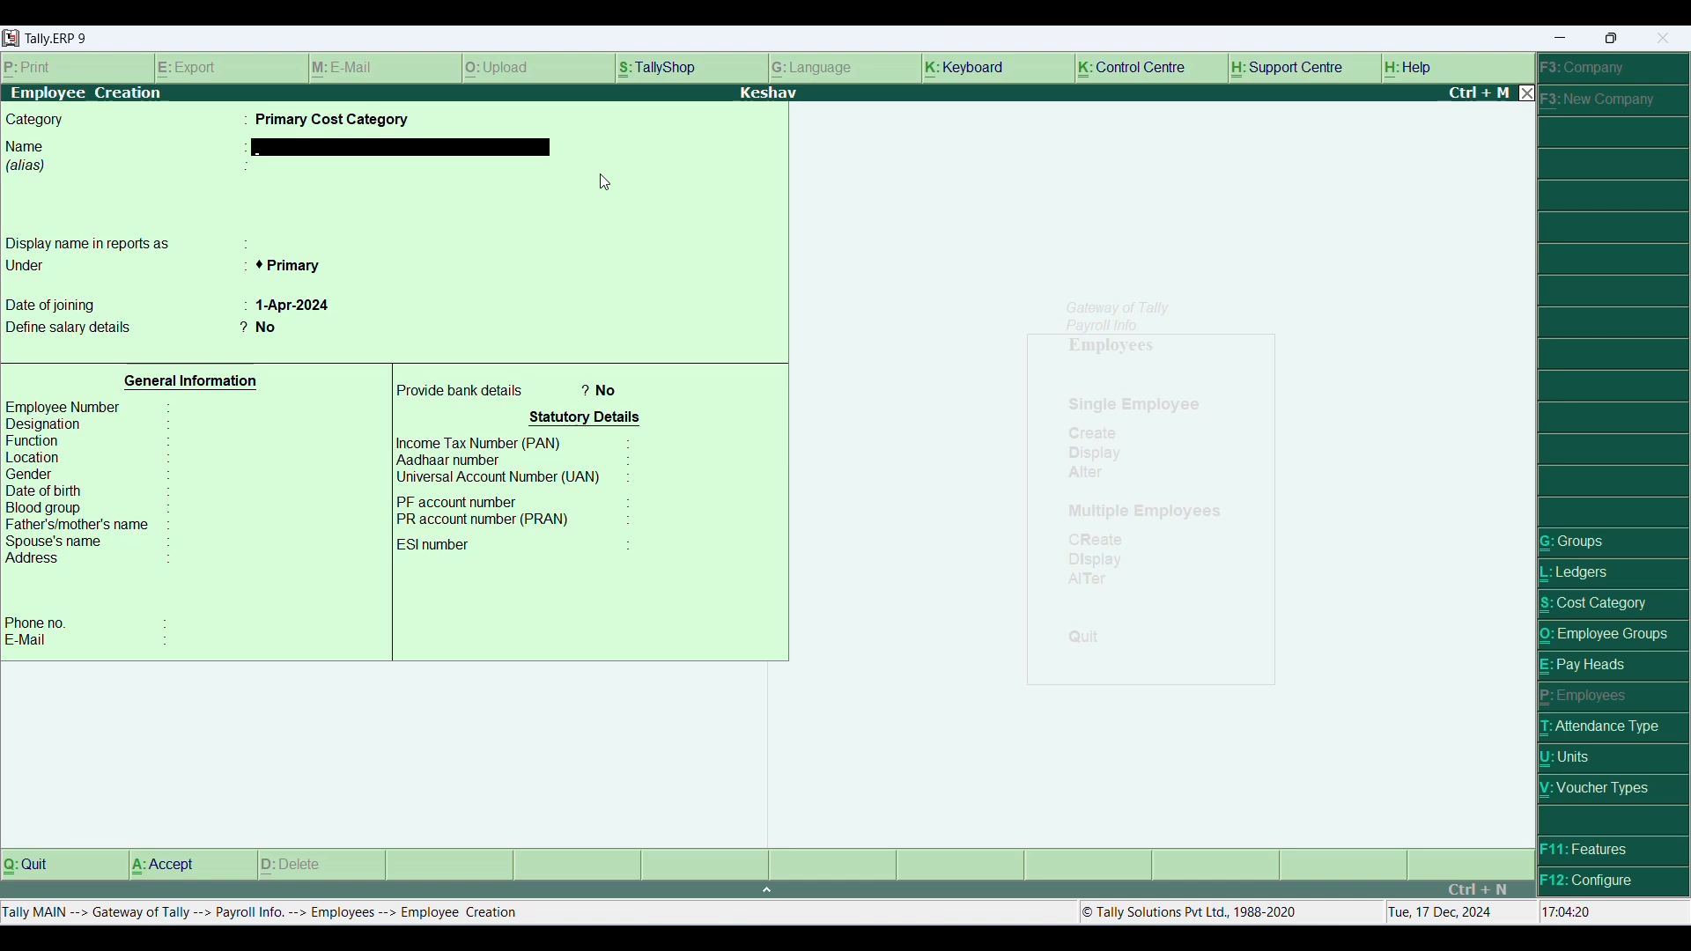
{"action": "key", "text": "Escape"}
{"action": "key", "text": "Escape"}
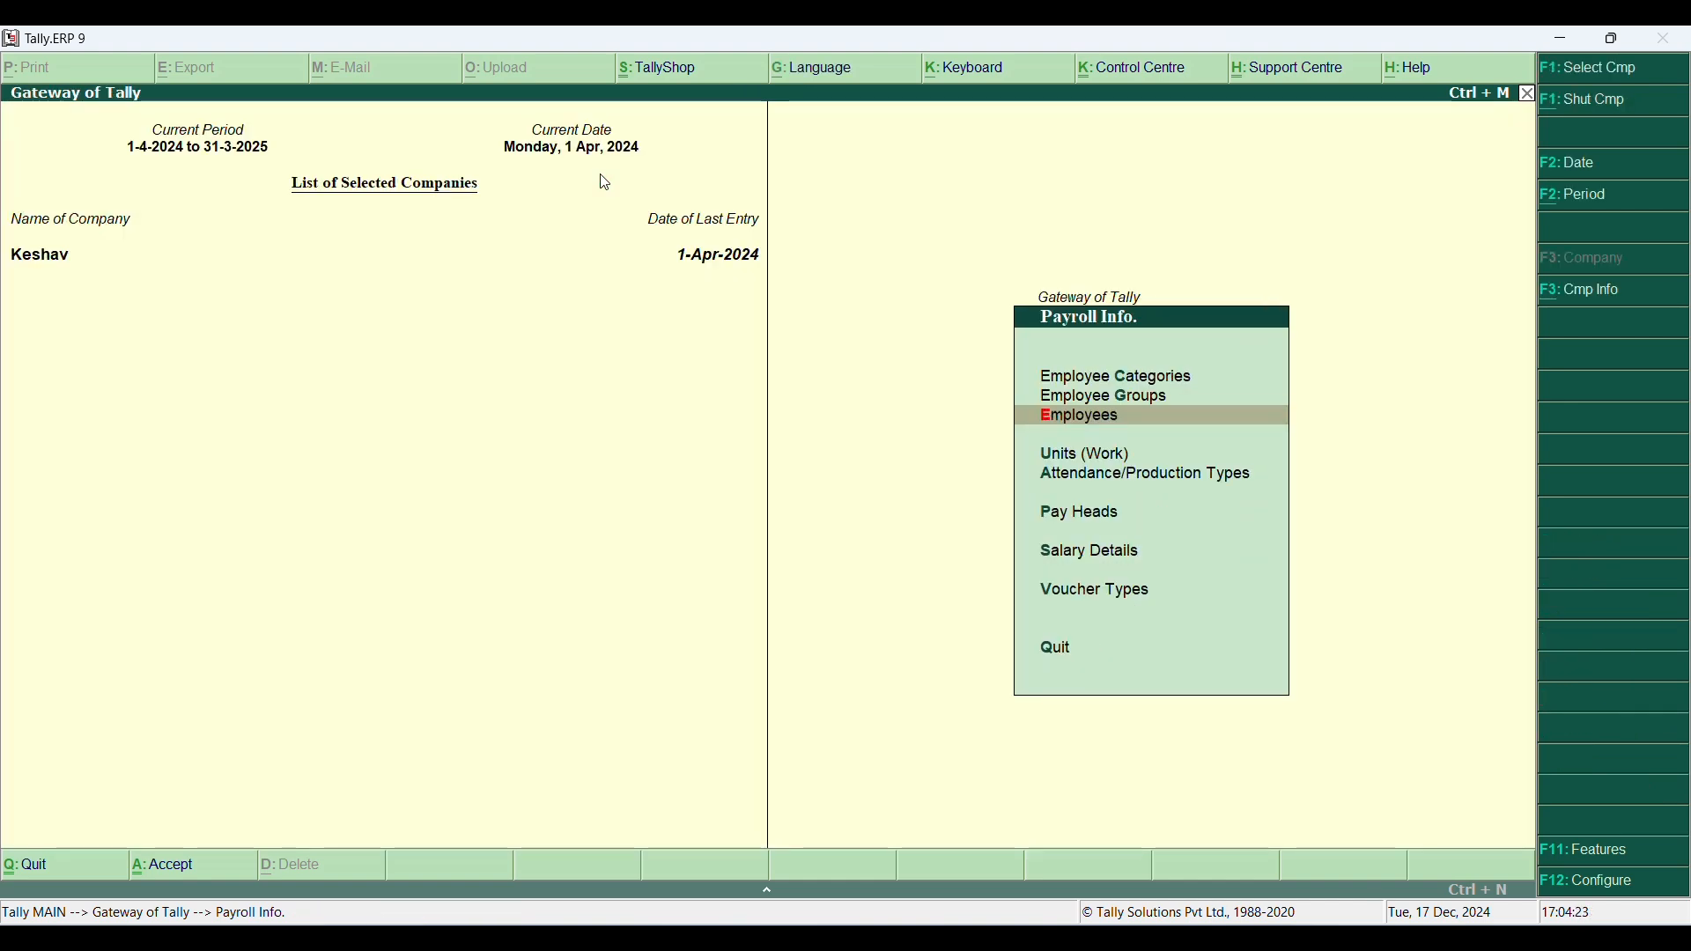
{"action": "key", "text": "Up"}
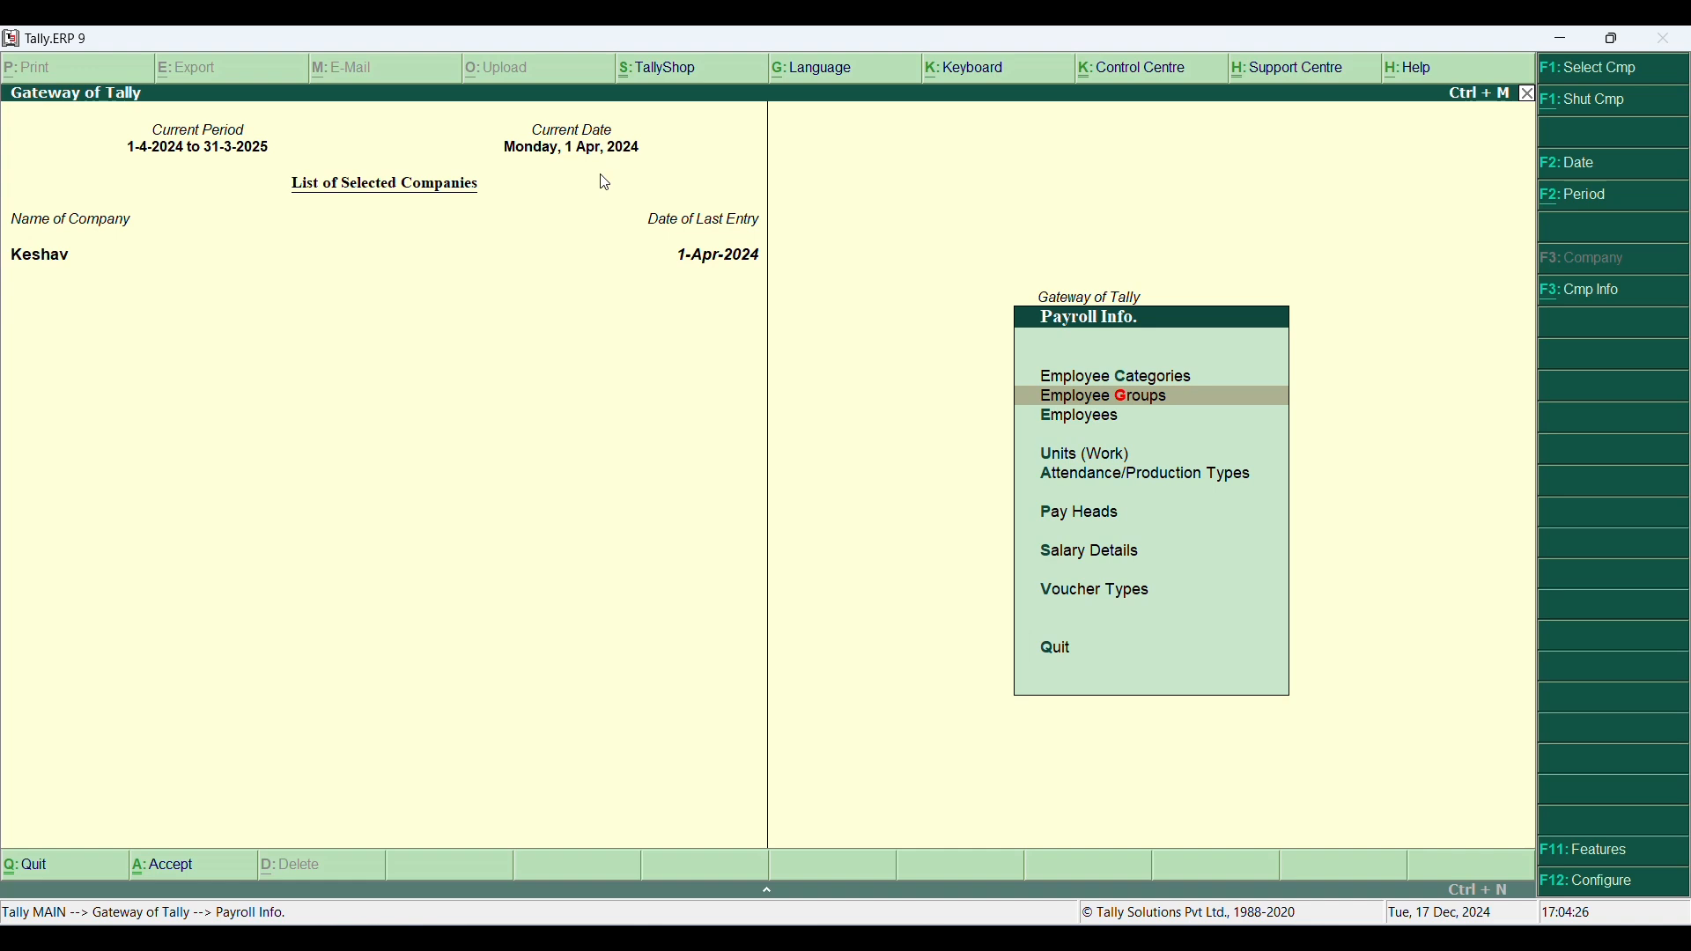
{"action": "key", "text": "Down"}
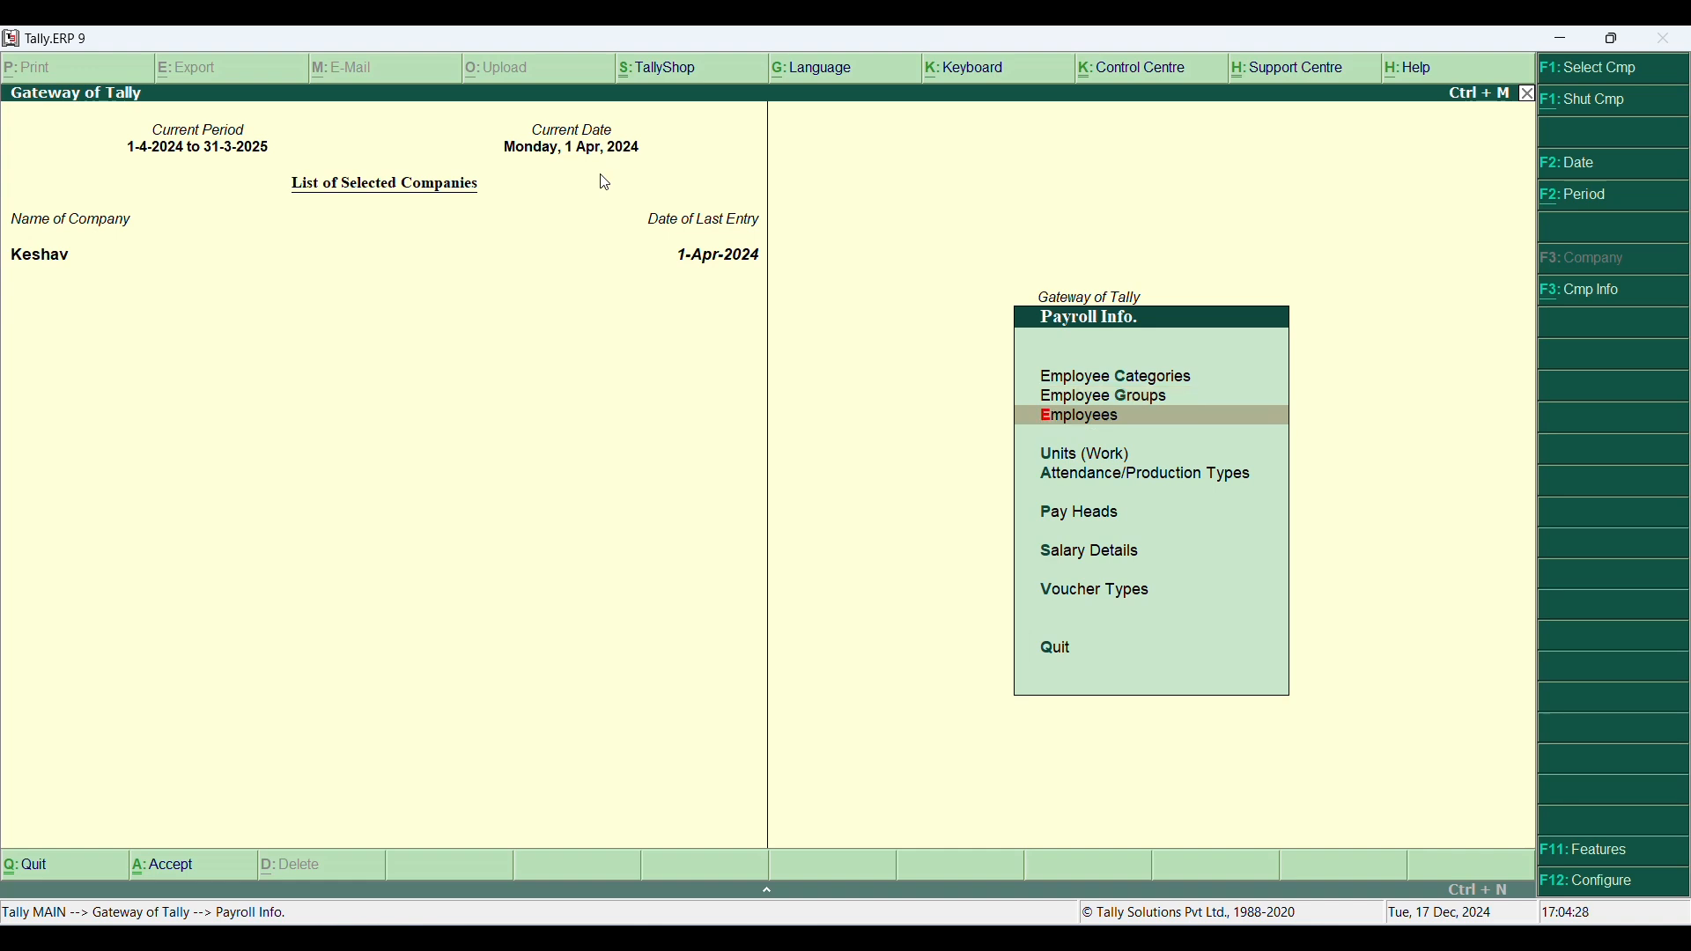
Step: Start a single employee record in Sales Dep: enter the employee's name, place it under Ass Manager, and keep the 1-Apr-2024 joining date
{"action": "key", "text": "Return"}
{"action": "key", "text": "Return"}
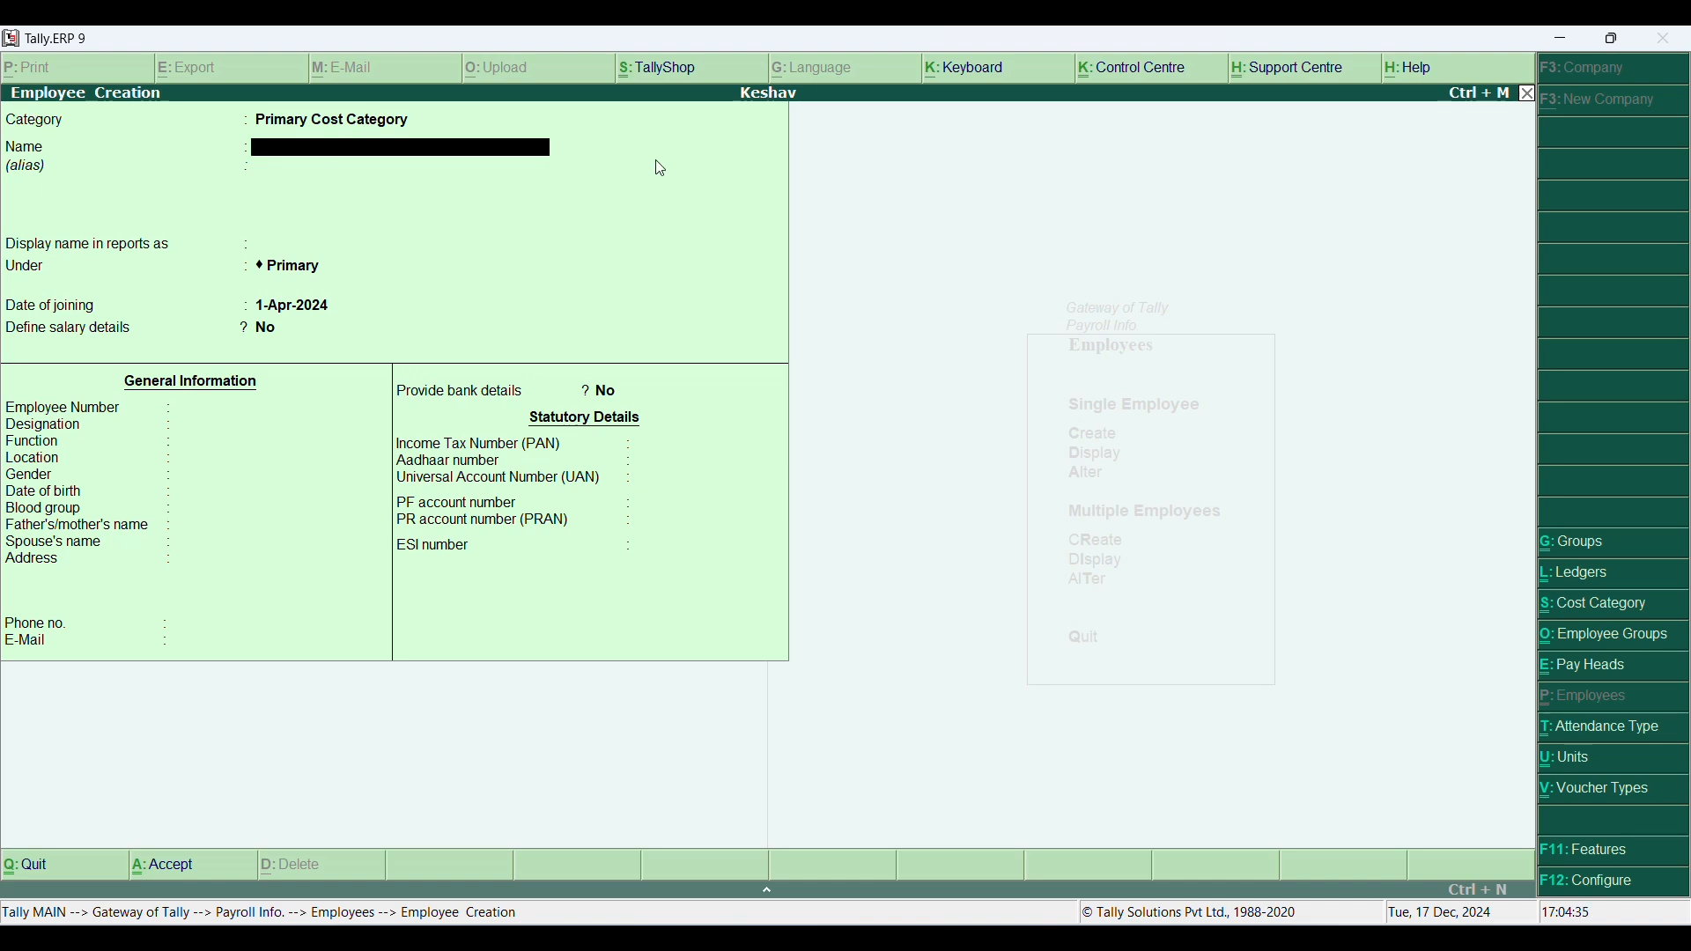
{"action": "key", "text": "BackSpace"}
{"action": "type", "text": "Aman"}
{"action": "key", "text": "Return"}
{"action": "key", "text": "Return"}
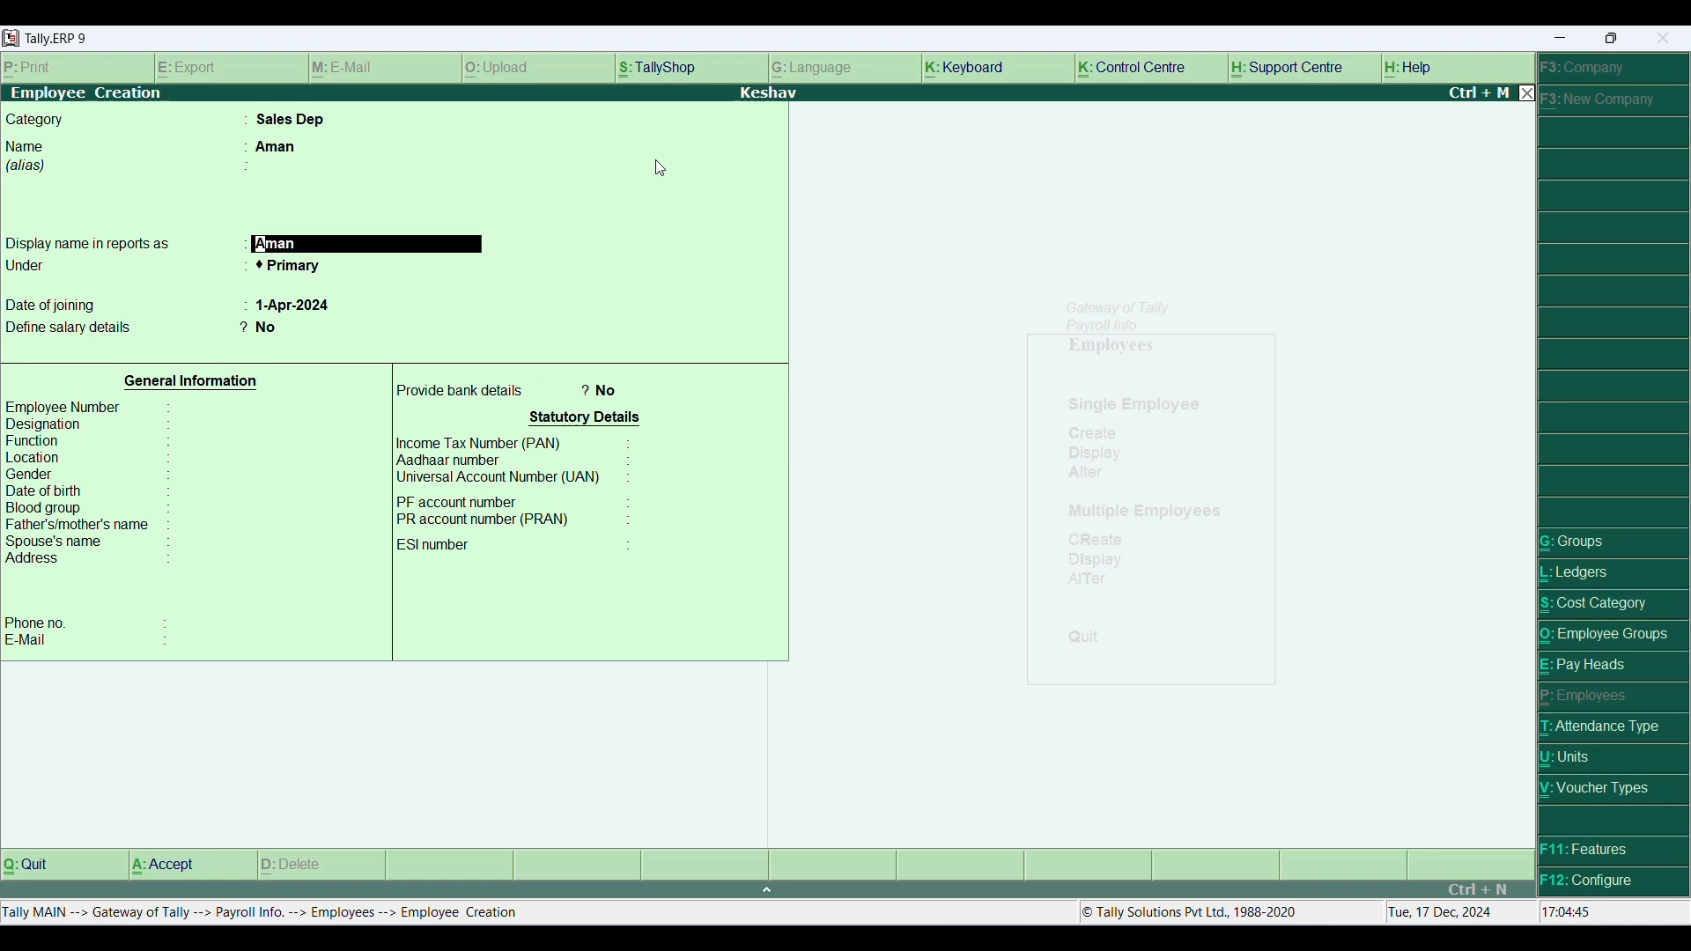
{"action": "key", "text": "Return"}
{"action": "key", "text": "Down"}
{"action": "key", "text": "Return"}
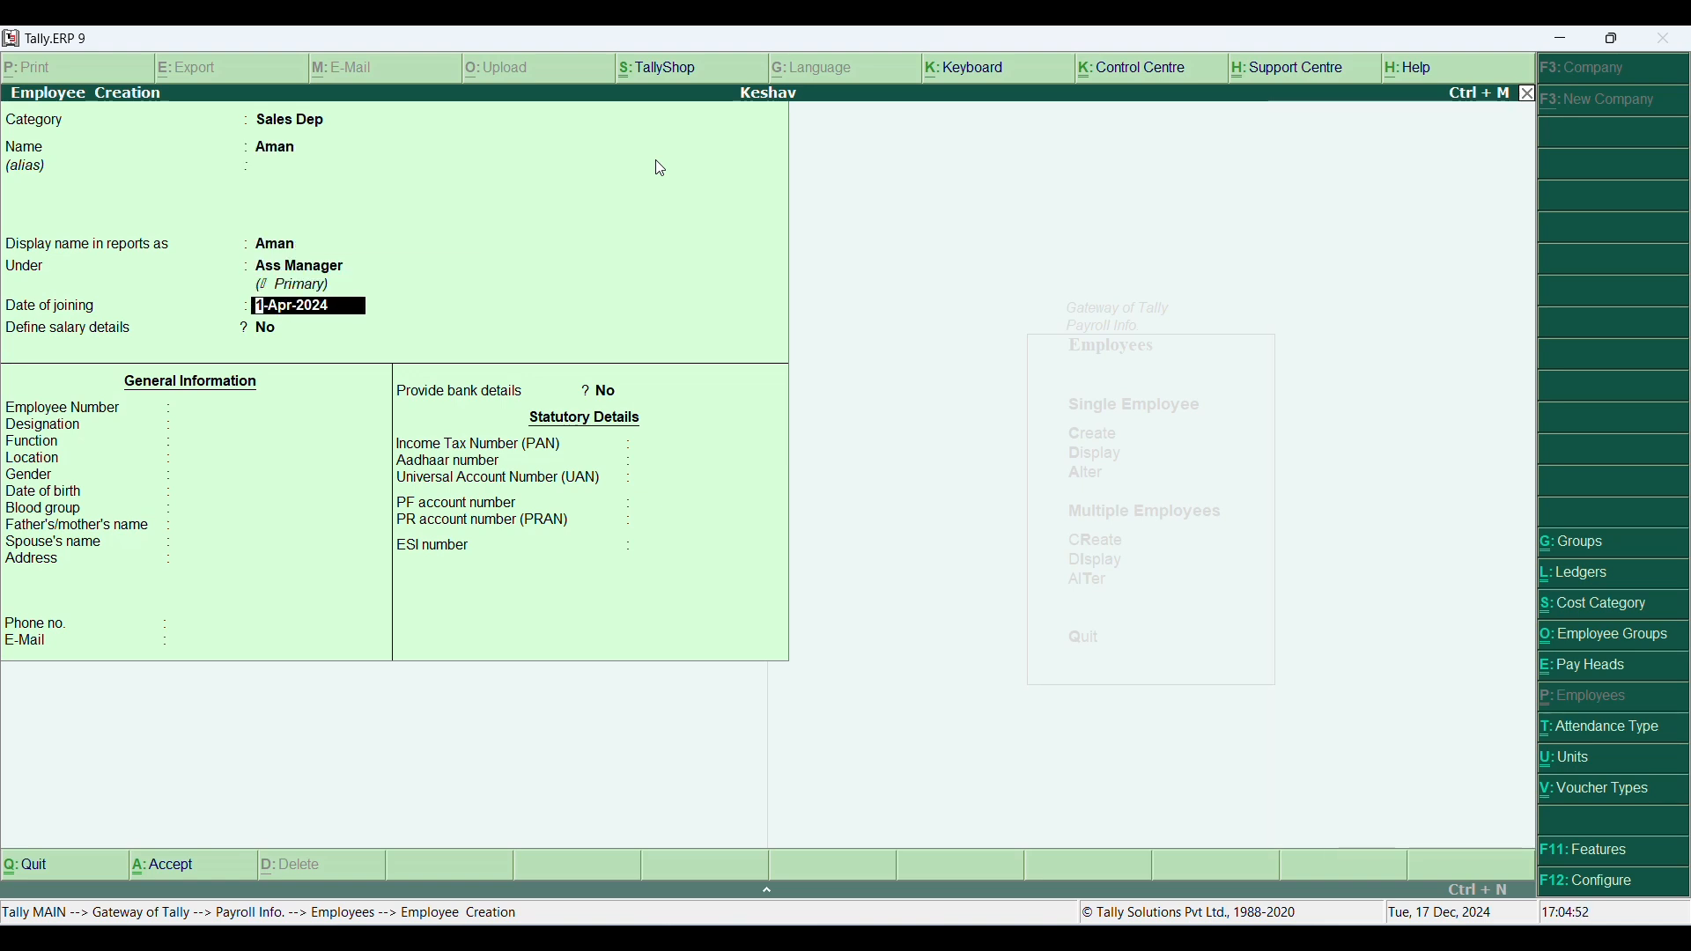
{"action": "key", "text": "Return"}
{"action": "key", "text": "Return"}
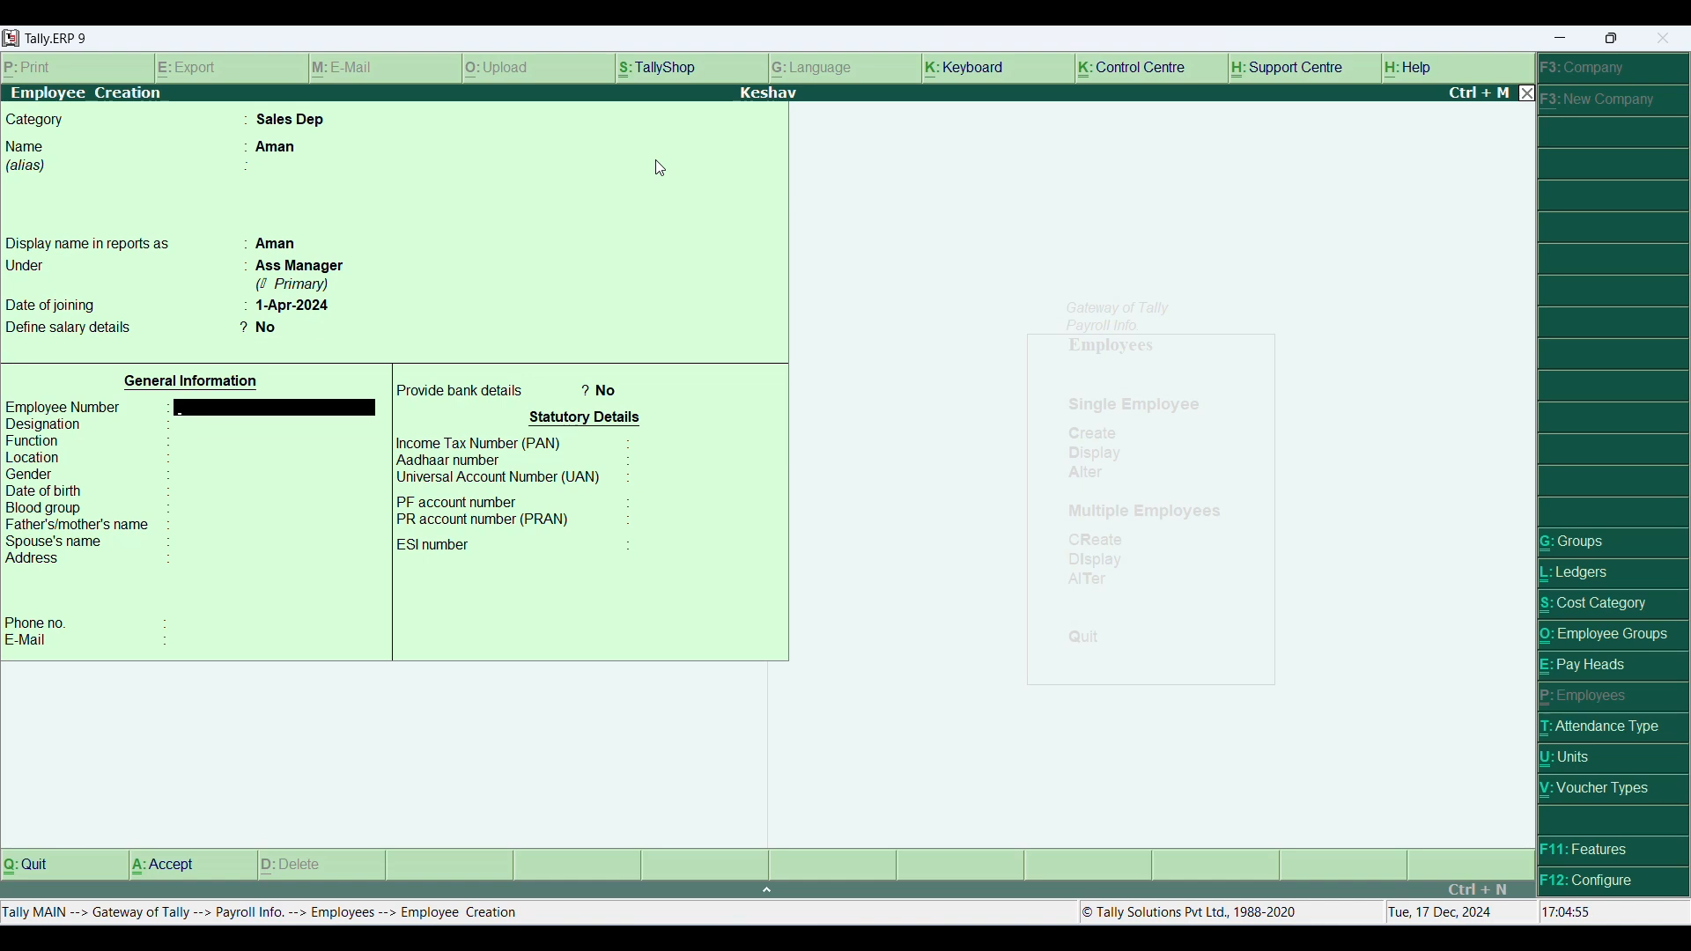
Step: Enter the employee number, leave the remaining general, bank and statutory details at their defaults, and save the employee record
{"action": "type", "text": "10212"}
{"action": "key", "text": "Return"}
{"action": "key", "text": "Return"}
{"action": "key", "text": "Return"}
{"action": "key", "text": "Return"}
{"action": "key", "text": "Return"}
{"action": "key", "text": "Return"}
{"action": "key", "text": "Return"}
{"action": "key", "text": "Return"}
{"action": "key", "text": "Return"}
{"action": "key", "text": "Return"}
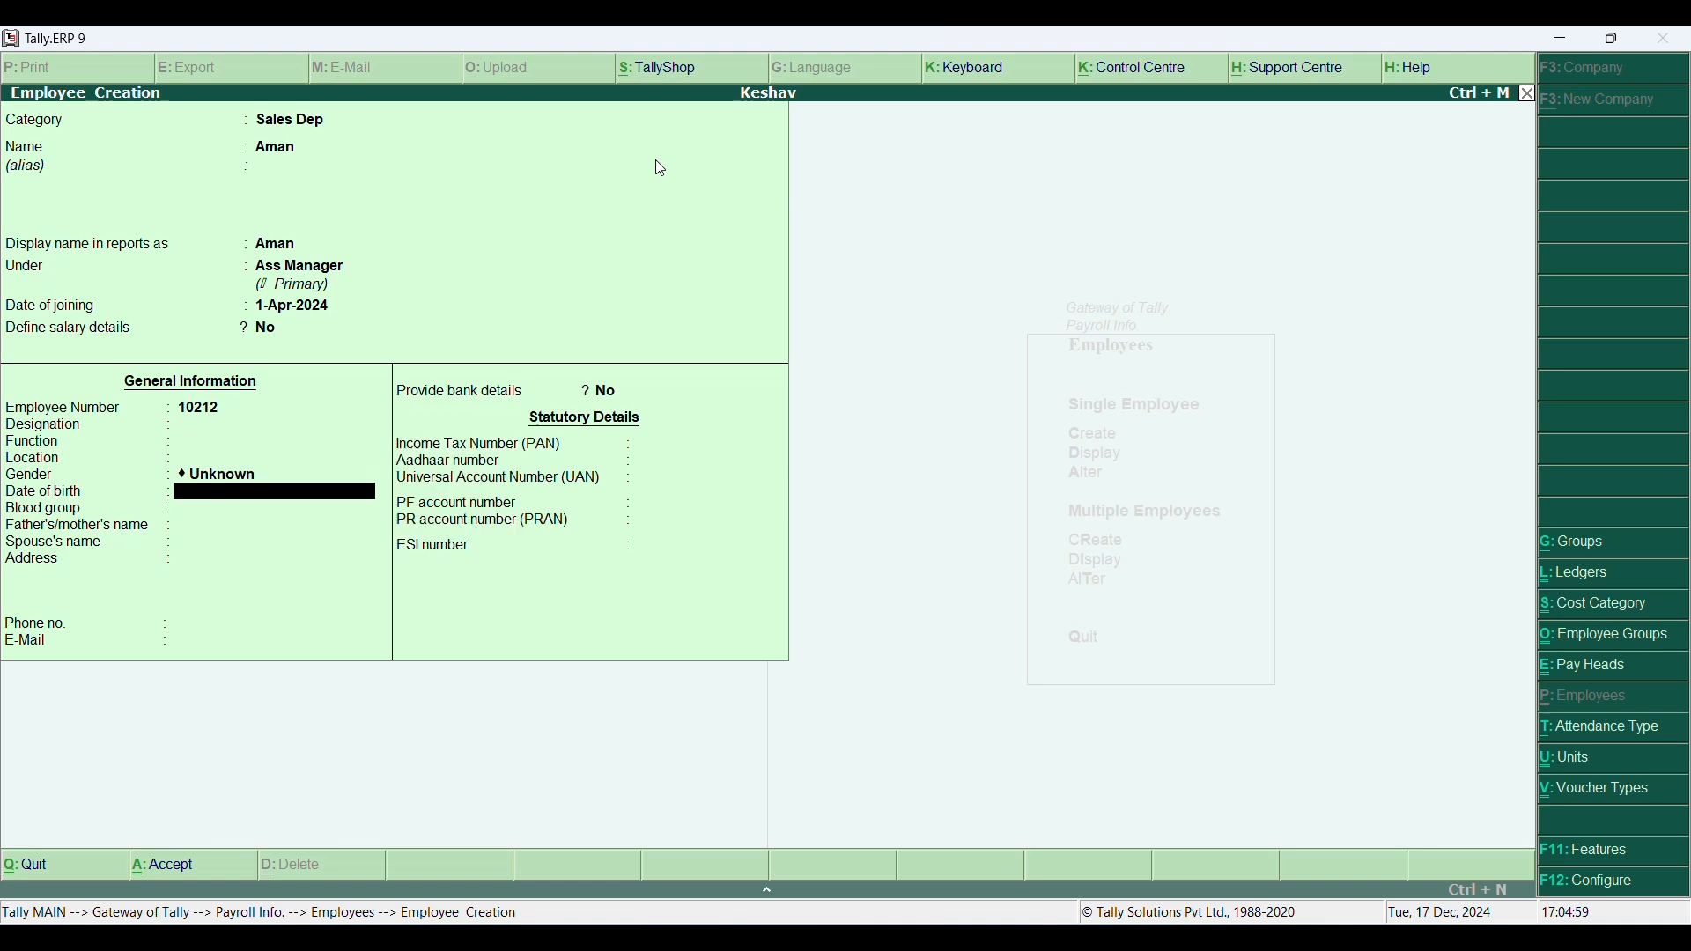
{"action": "key", "text": "Return"}
{"action": "key", "text": "Return"}
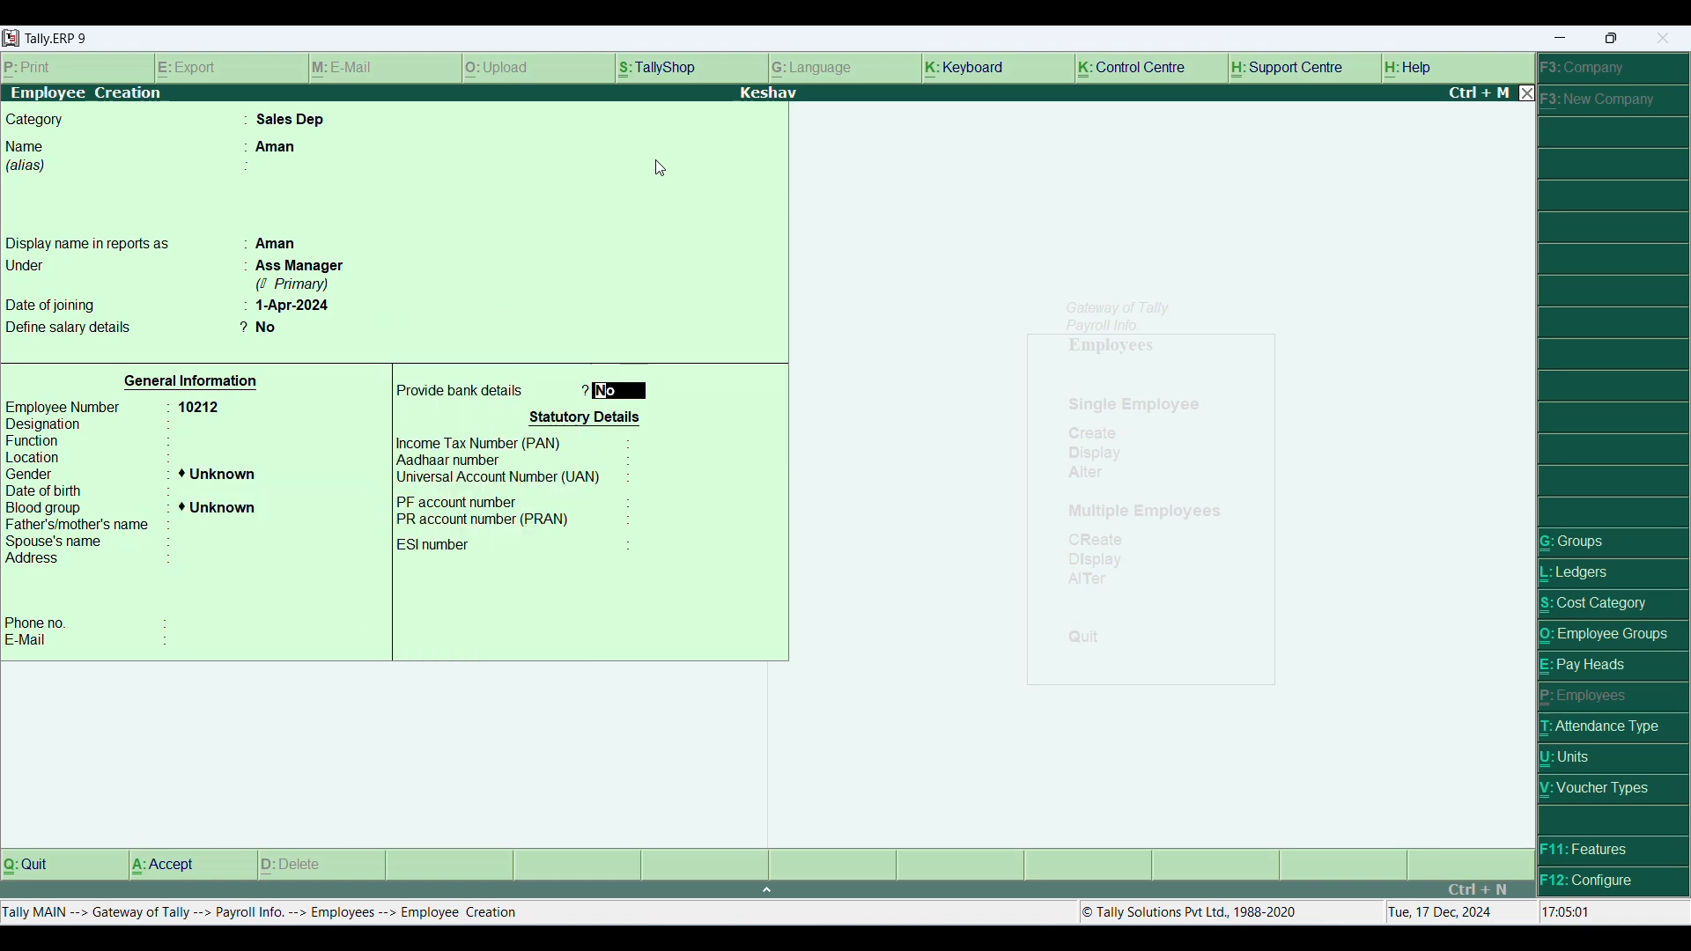
{"action": "key", "text": "Return"}
Step: Create another Sales Dep employee: enter the employee's name, place it under Peon with joining date 1-Apr-2024, and save the record
{"action": "key", "text": "Up"}
{"action": "type", "text": "Sale"}
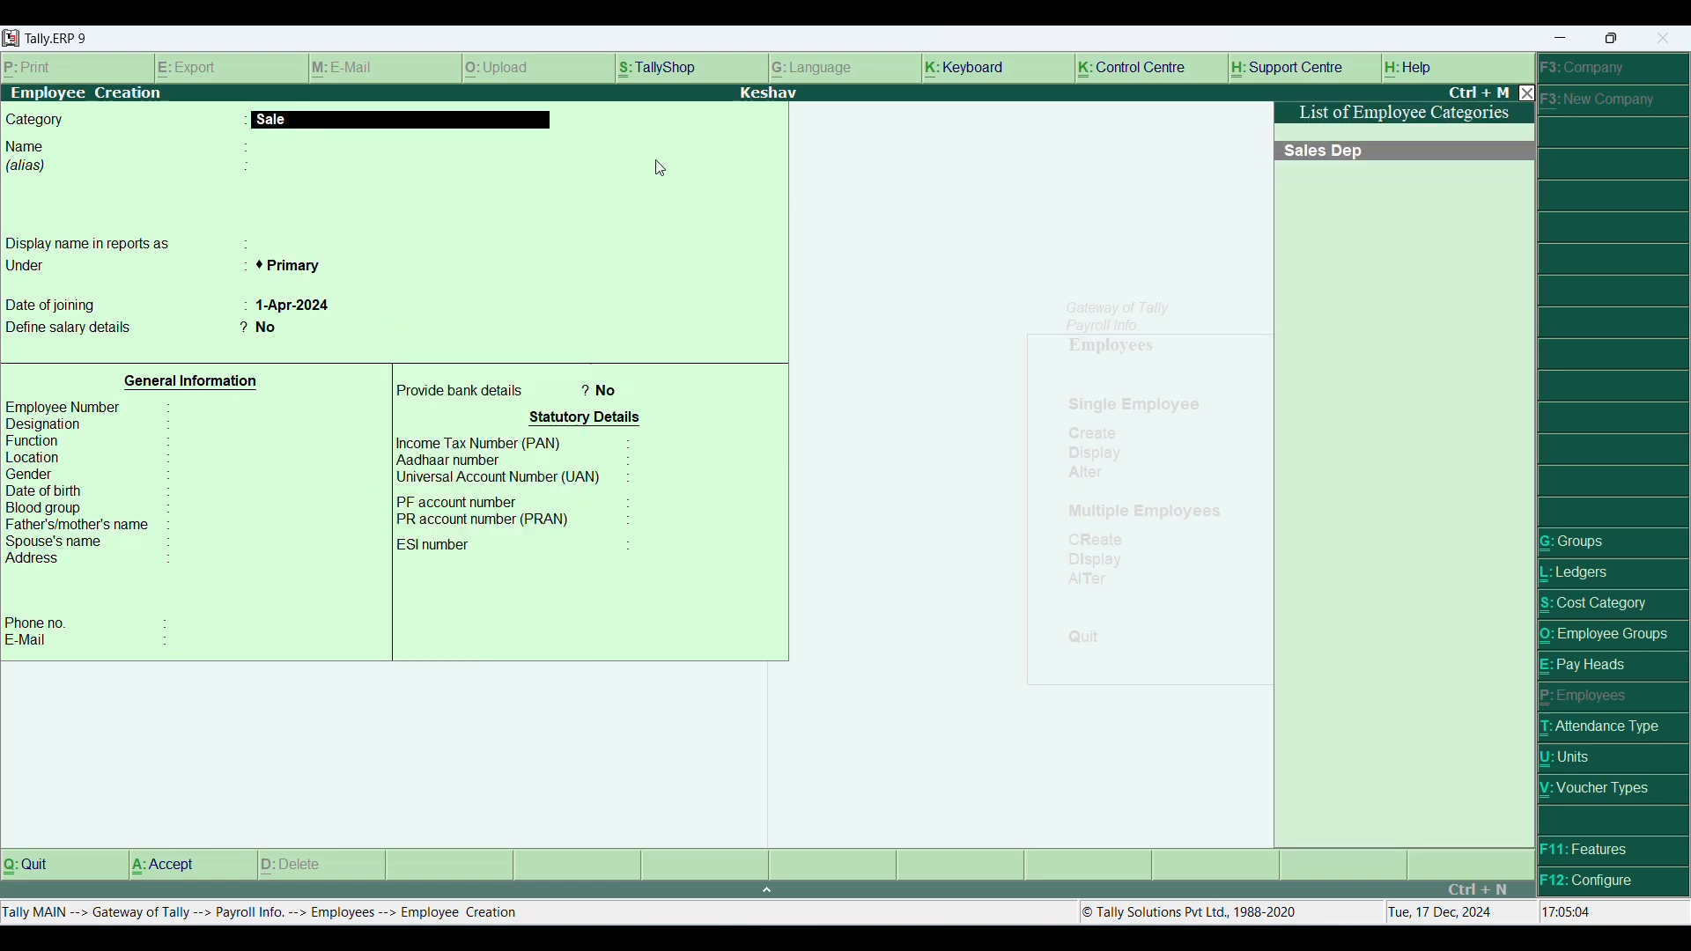
{"action": "key", "text": "Return"}
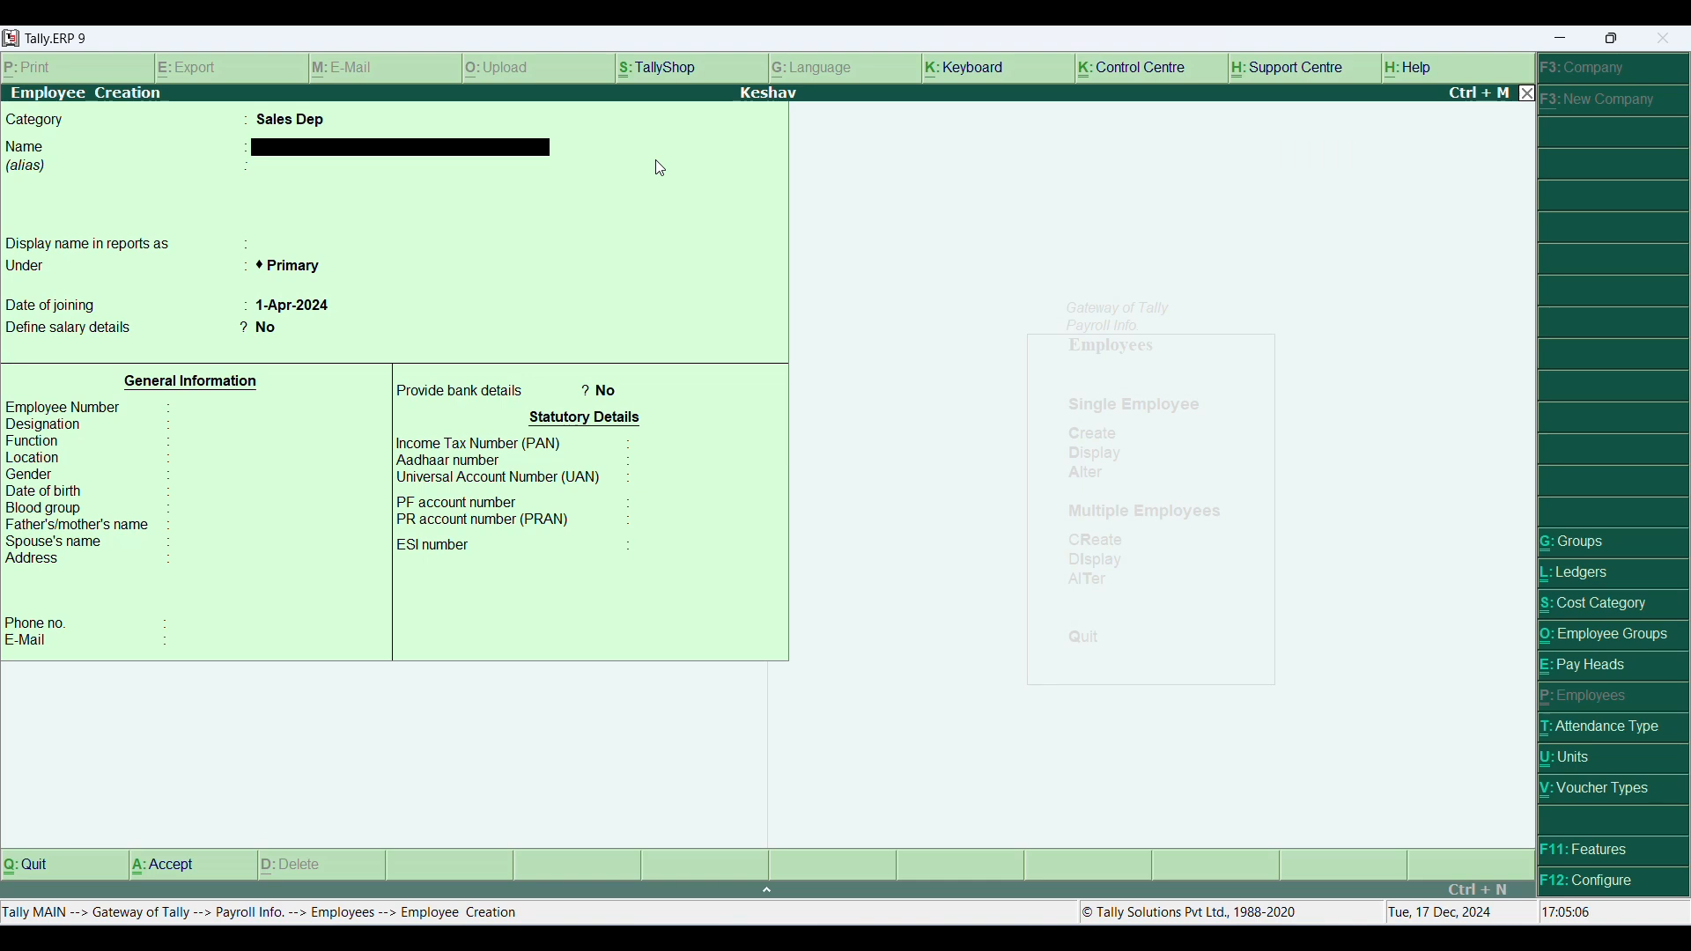
{"action": "type", "text": "Mohan"}
{"action": "key", "text": "Return"}
{"action": "key", "text": "Return"}
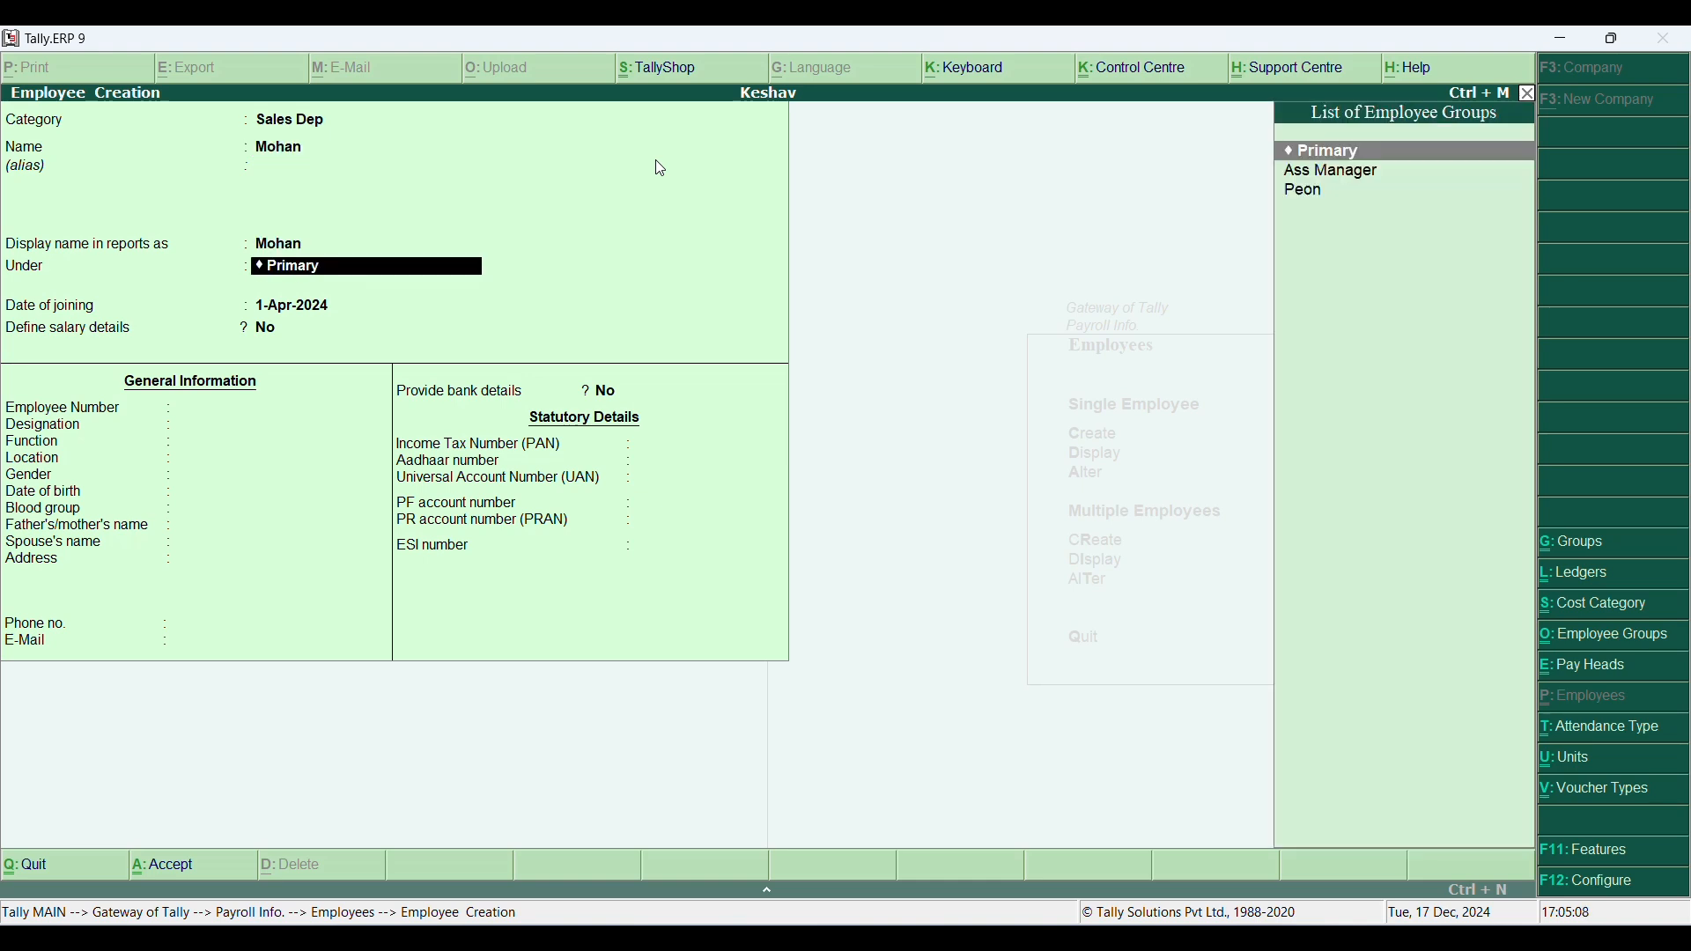
{"action": "key", "text": "Down"}
{"action": "key", "text": "Down"}
{"action": "key", "text": "Return"}
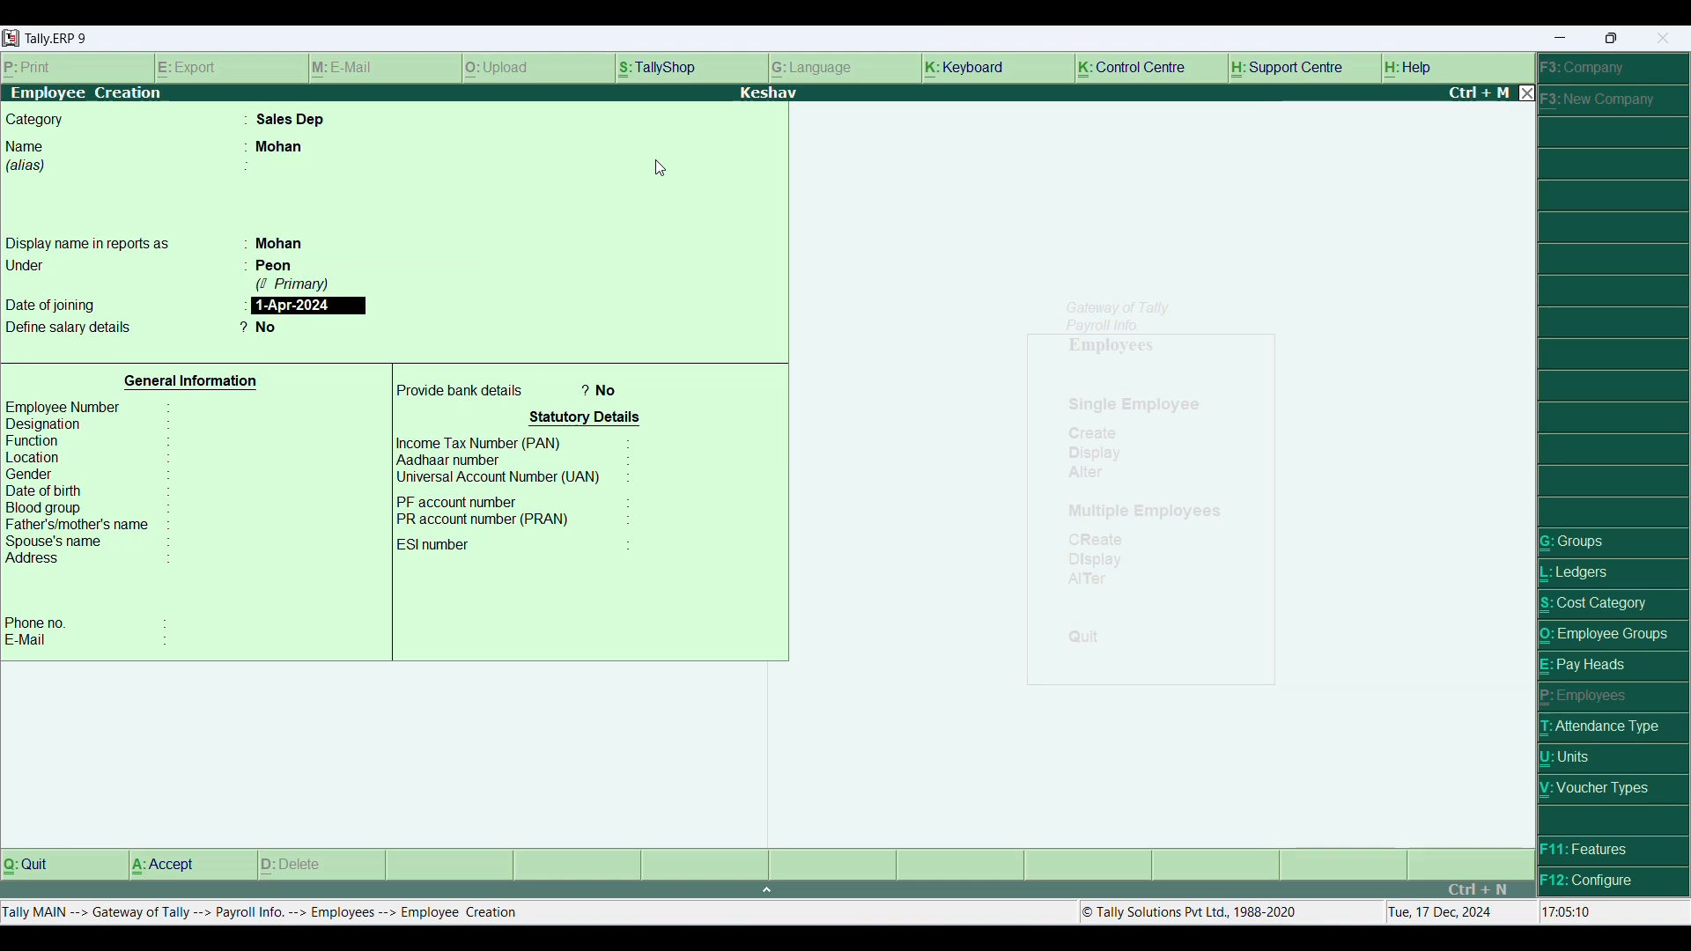
{"action": "key", "text": "Return"}
{"action": "key", "text": "ctrl+a"}
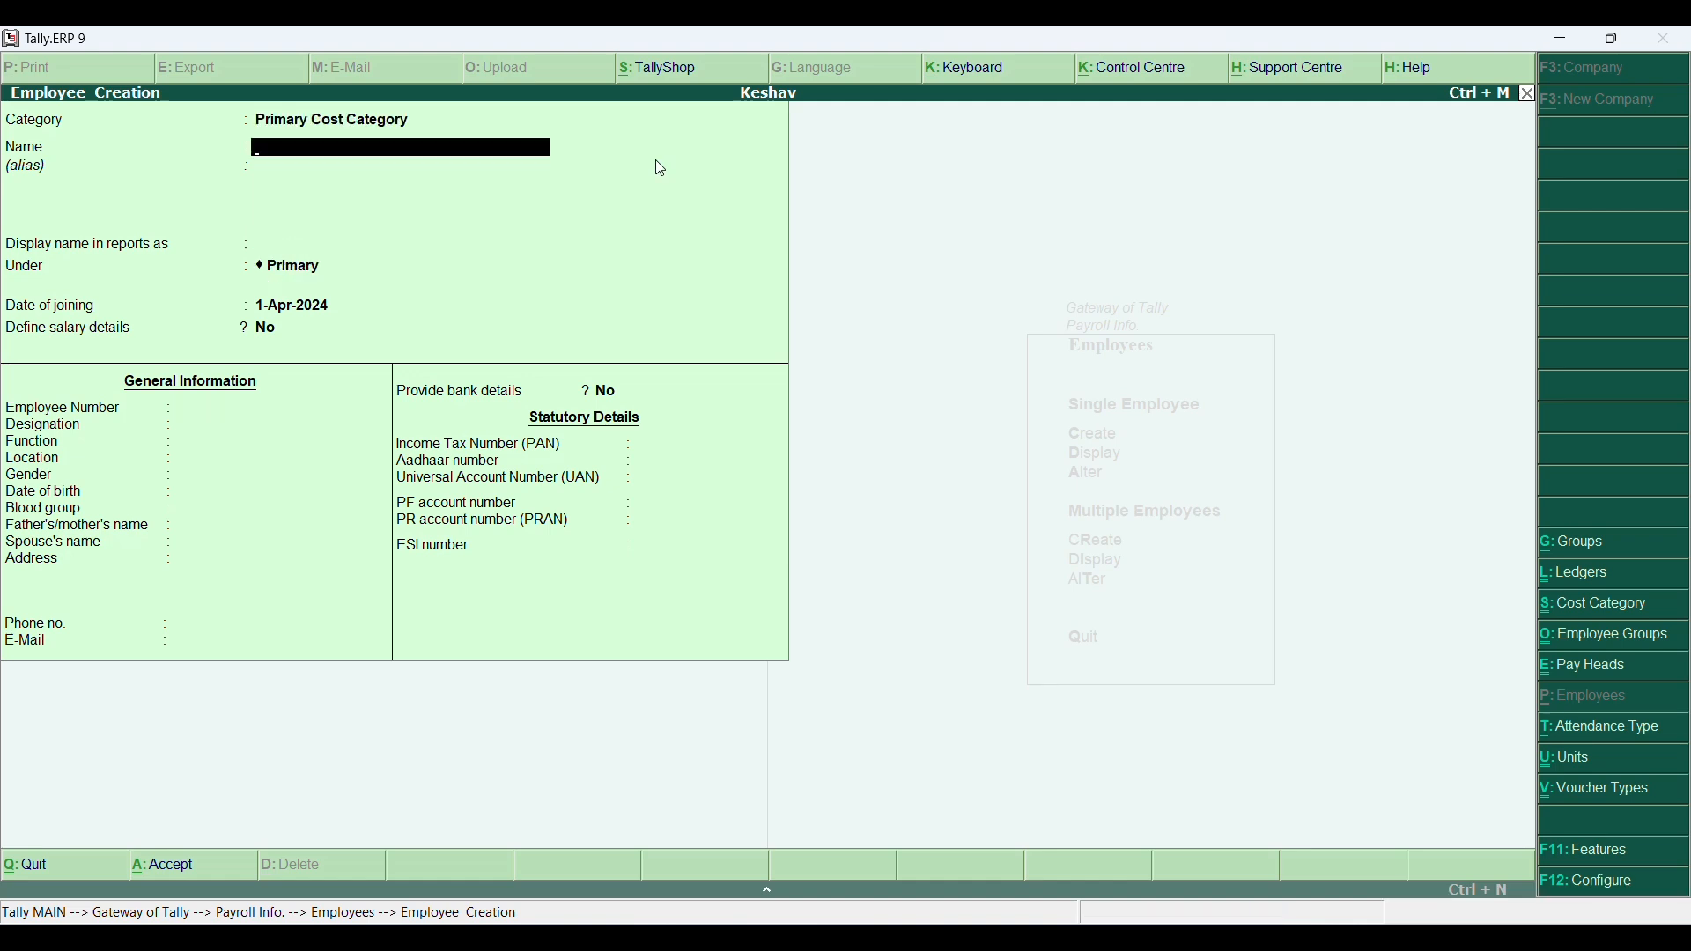
Step: Create an employee in the HR Dep category: enter the employee's name, place it under Manager, and save the record
{"action": "key", "text": "Up"}
{"action": "type", "text": "Hr"}
{"action": "key", "text": "Return"}
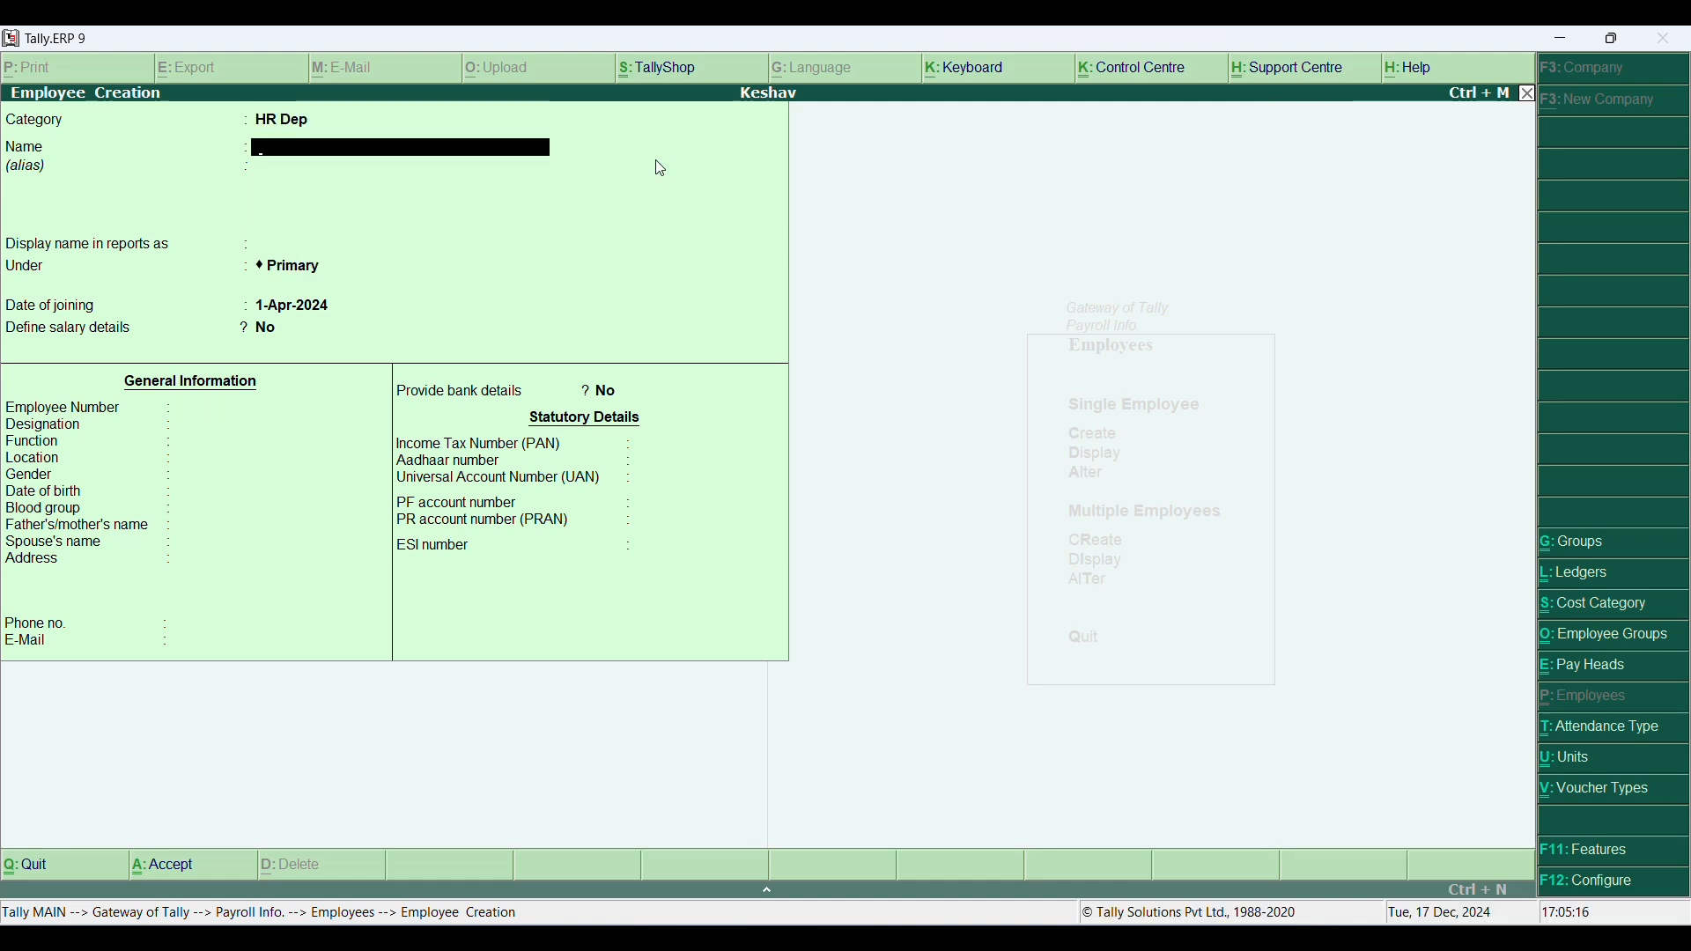
{"action": "type", "text": "Ansh"}
{"action": "key", "text": "Return"}
{"action": "key", "text": "Return"}
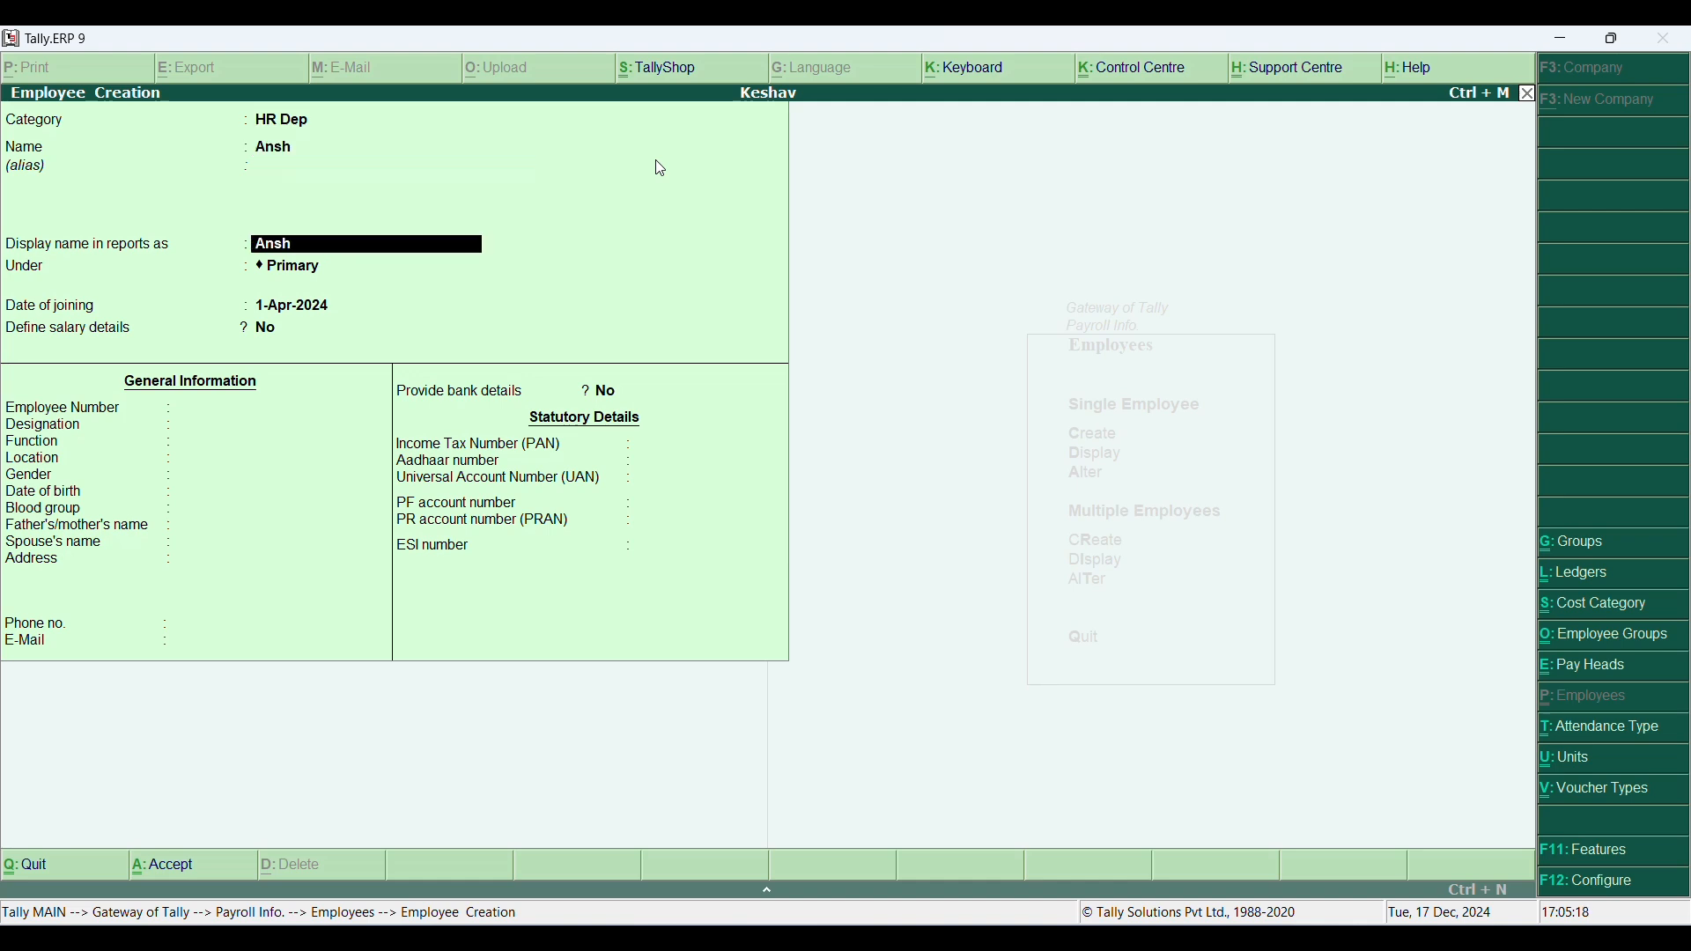
{"action": "key", "text": "Return"}
{"action": "key", "text": "Down"}
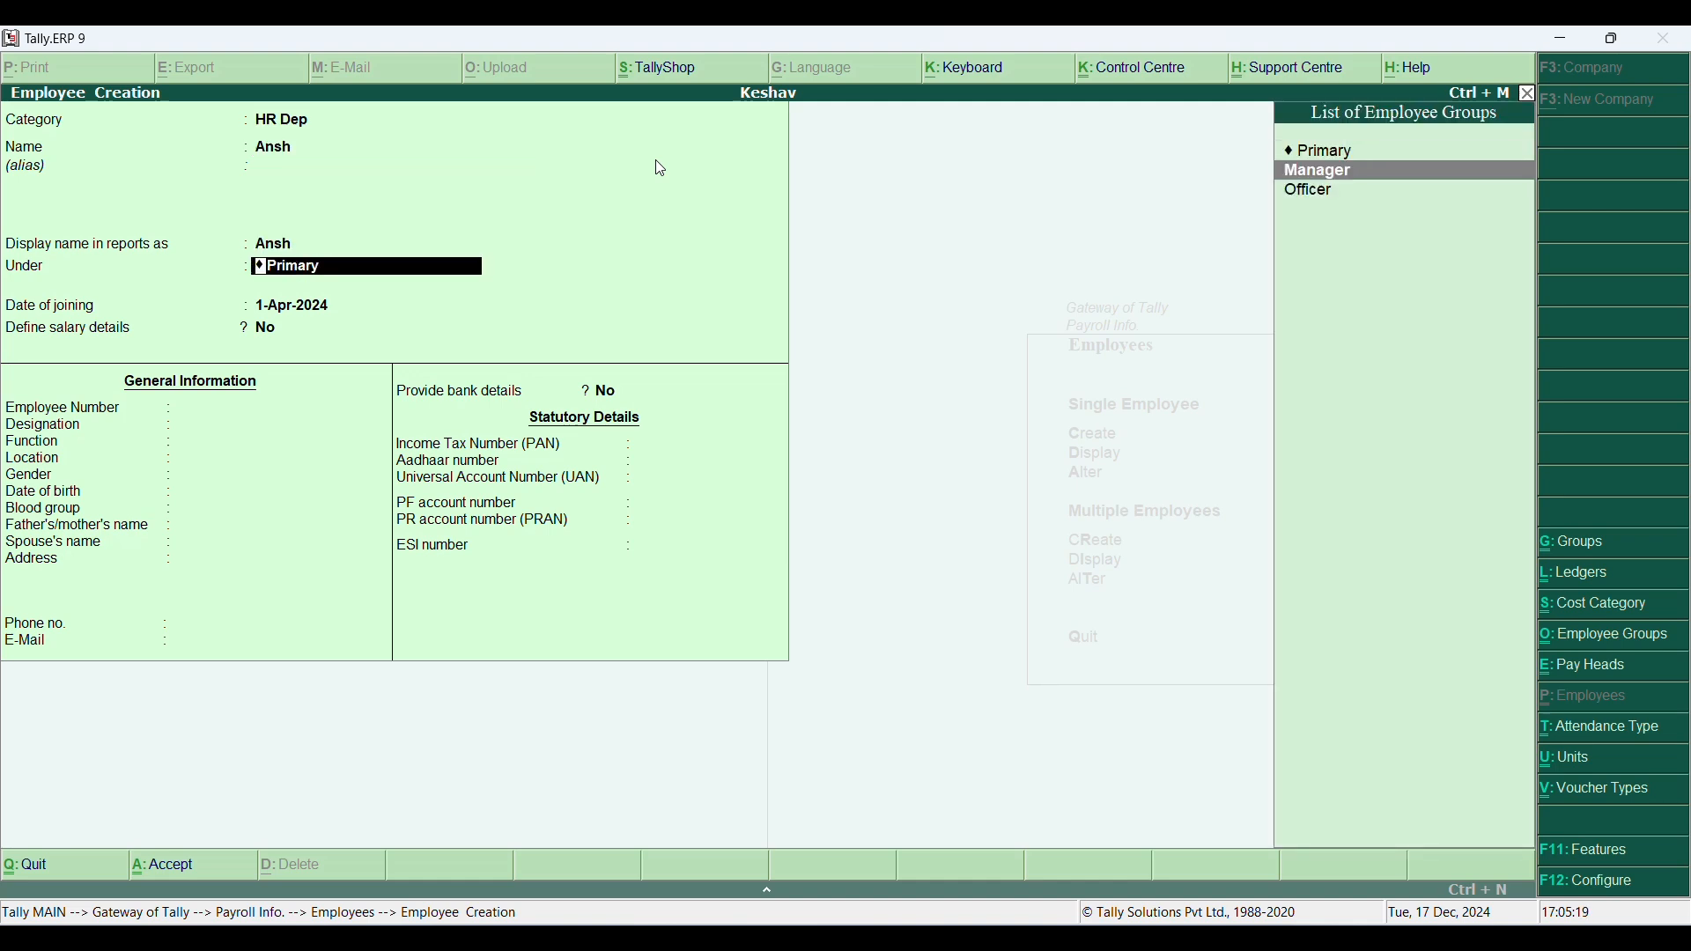
{"action": "key", "text": "Return"}
{"action": "key", "text": "ctrl+a"}
Step: Create another HR Dep employee: enter the name, place it under Officer with joining date 1-Apr-2024, save the record, and leave employee creation
{"action": "key", "text": "BackSpace"}
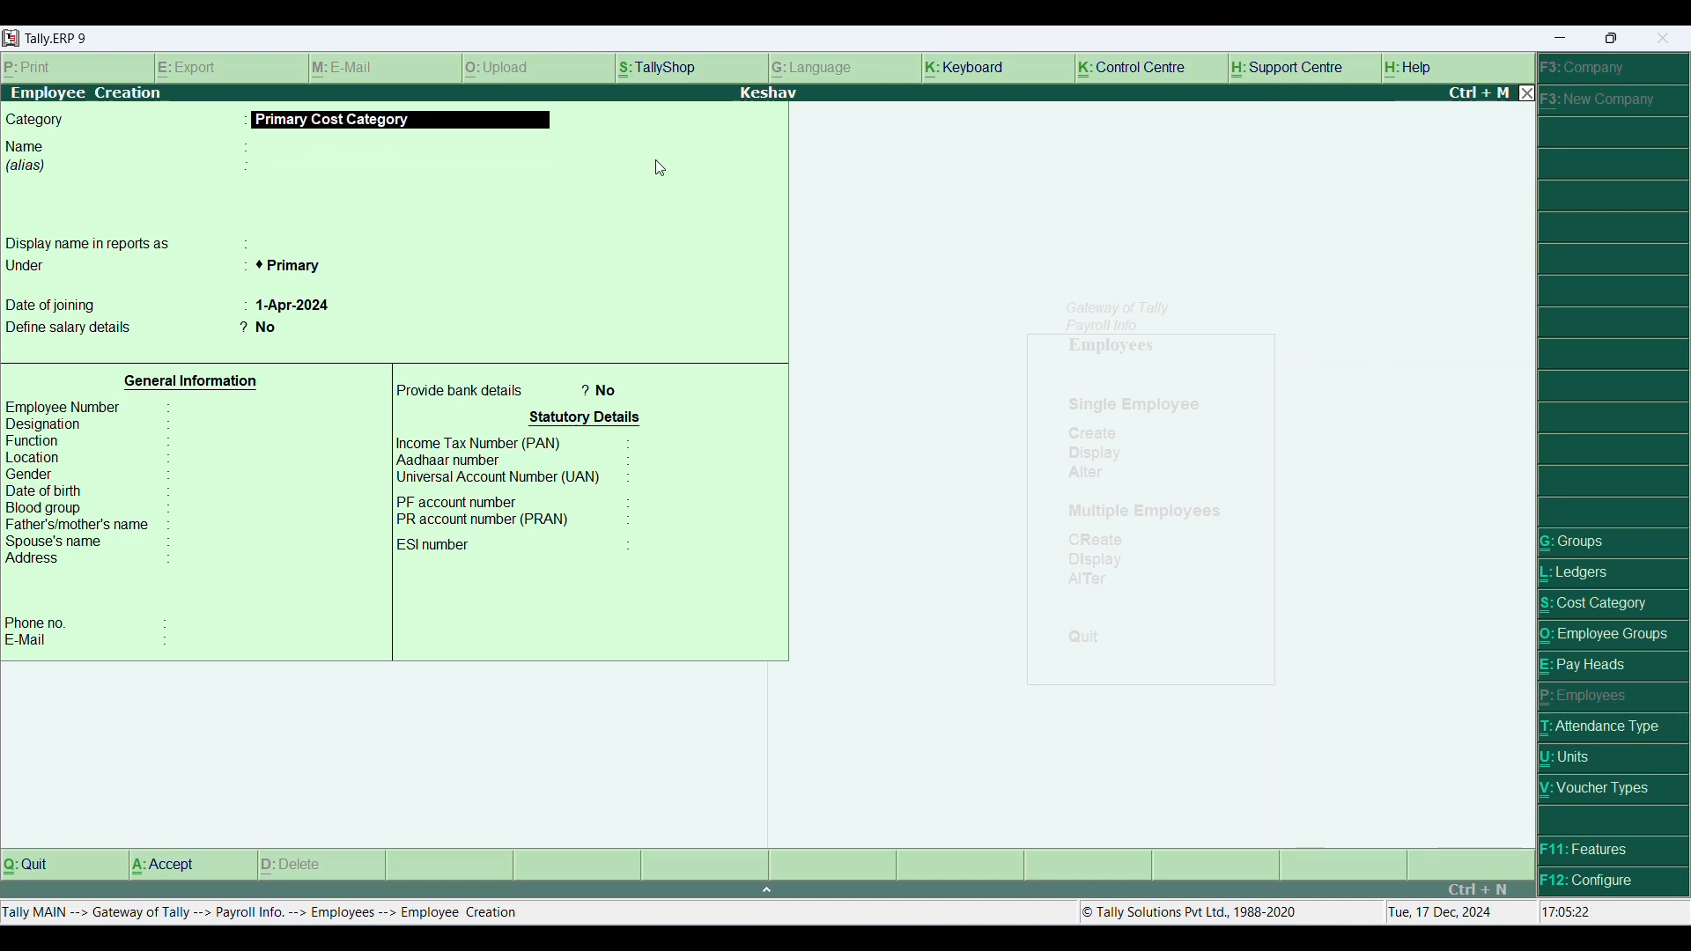
{"action": "key", "text": "Down"}
{"action": "key", "text": "Return"}
{"action": "type", "text": "Naman"}
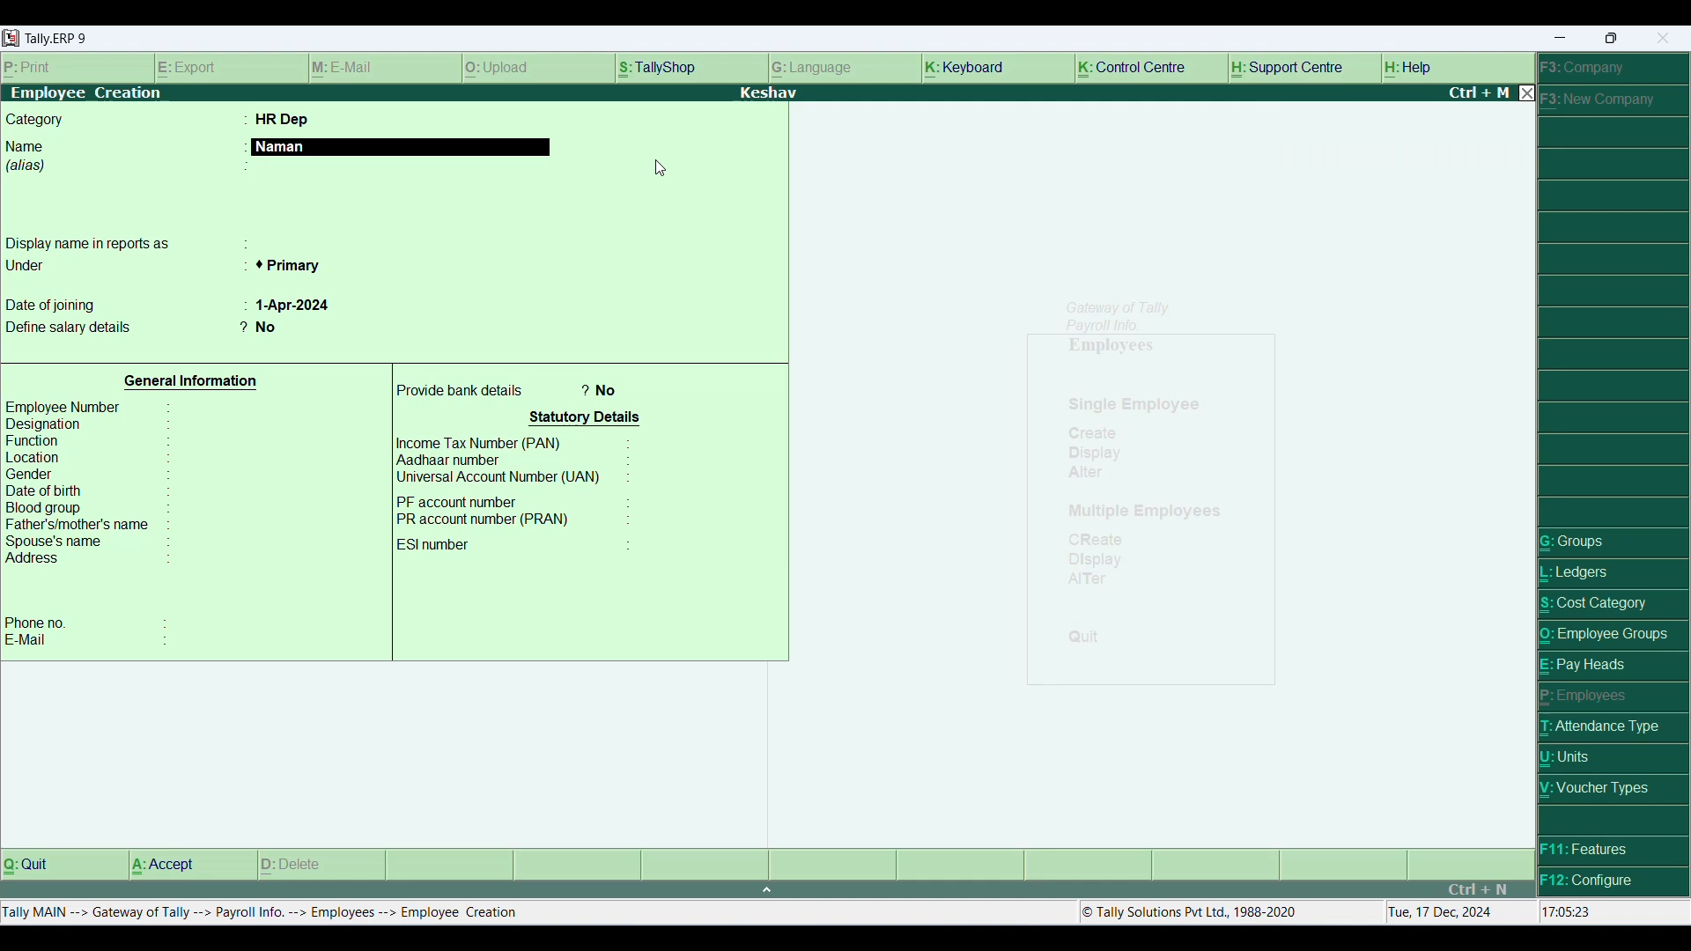
{"action": "key", "text": "Return"}
{"action": "key", "text": "Return"}
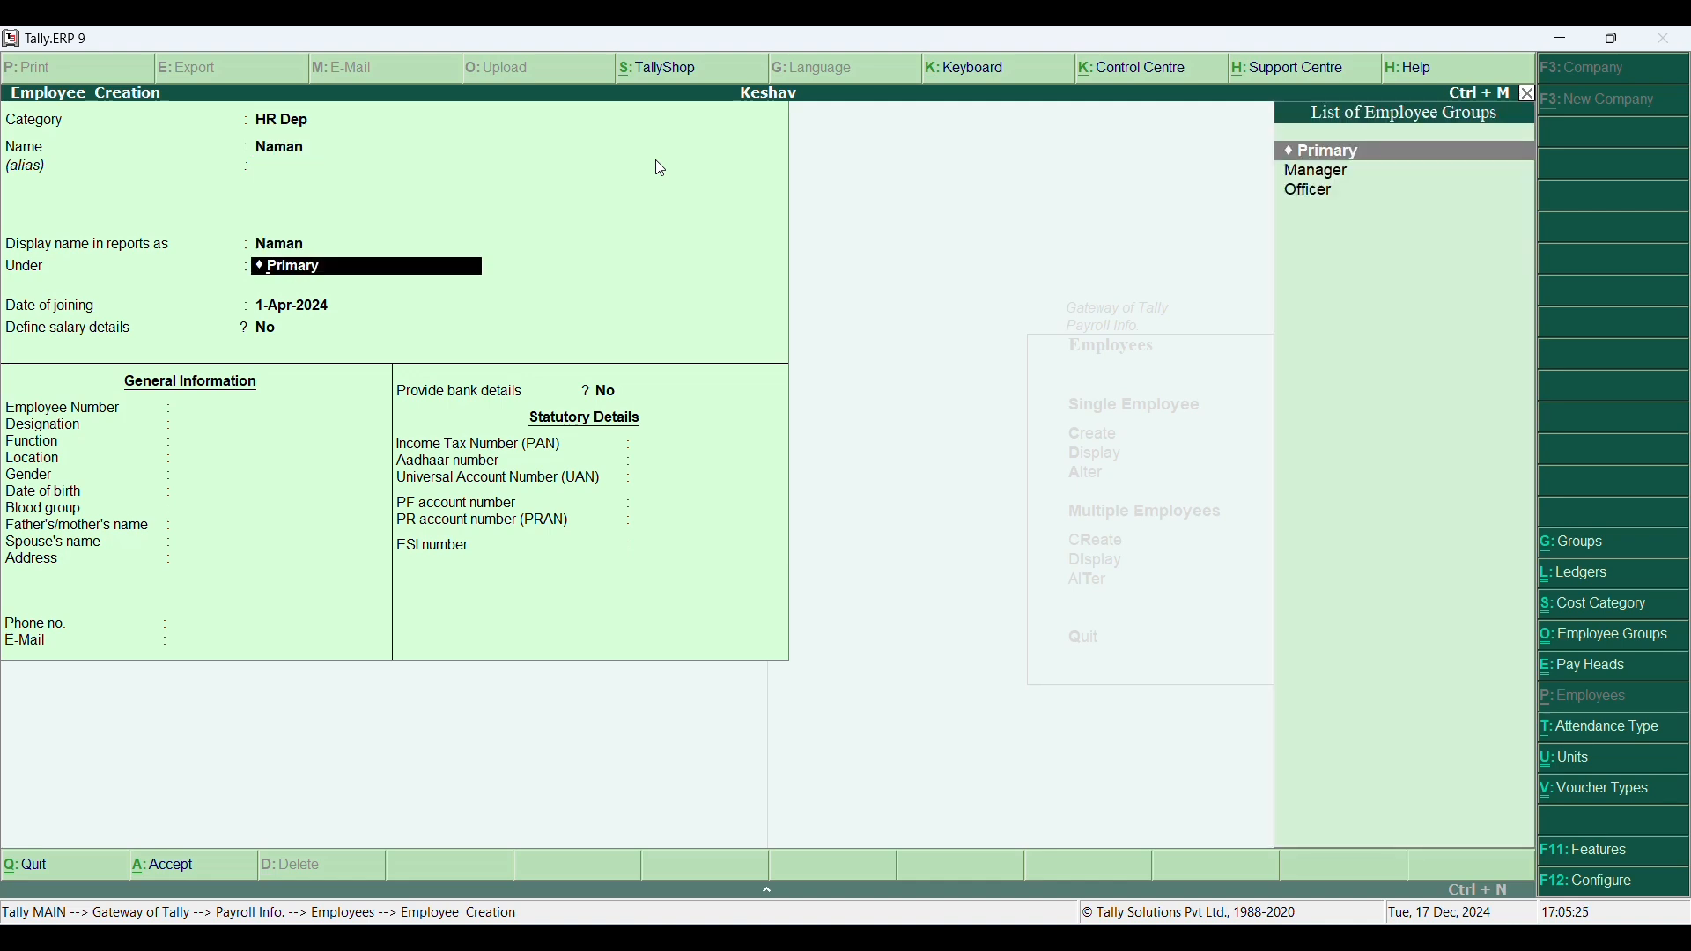
{"action": "type", "text": "Officer"}
{"action": "key", "text": "Return"}
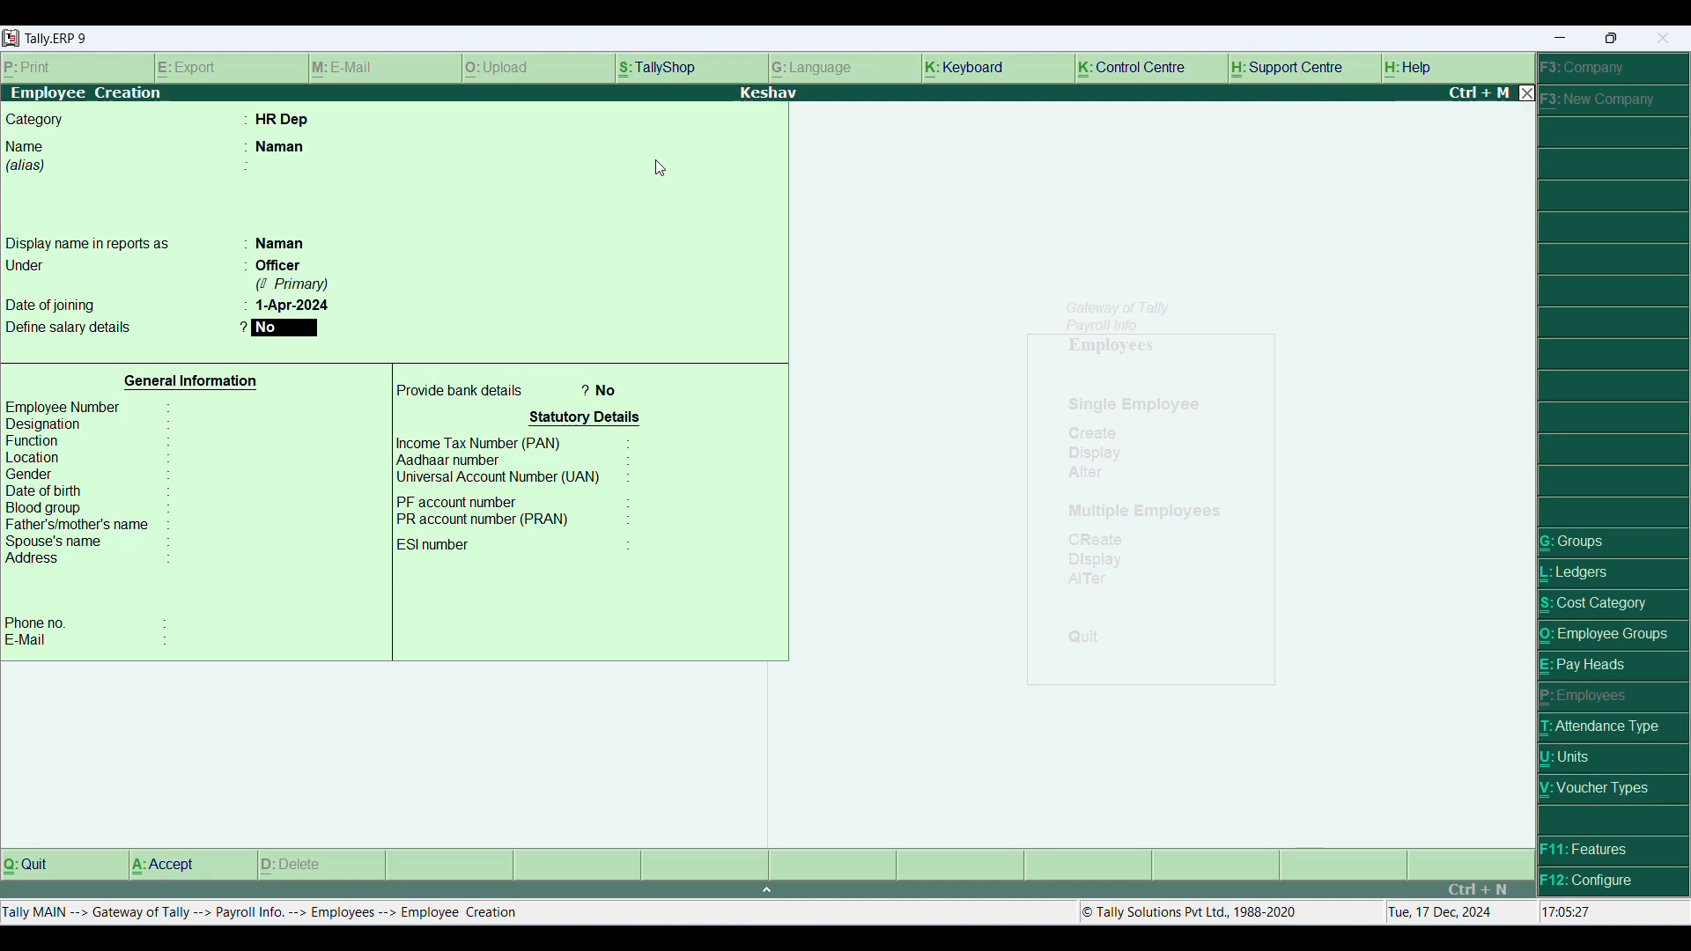
{"action": "key", "text": "Return"}
{"action": "key", "text": "ctrl+a"}
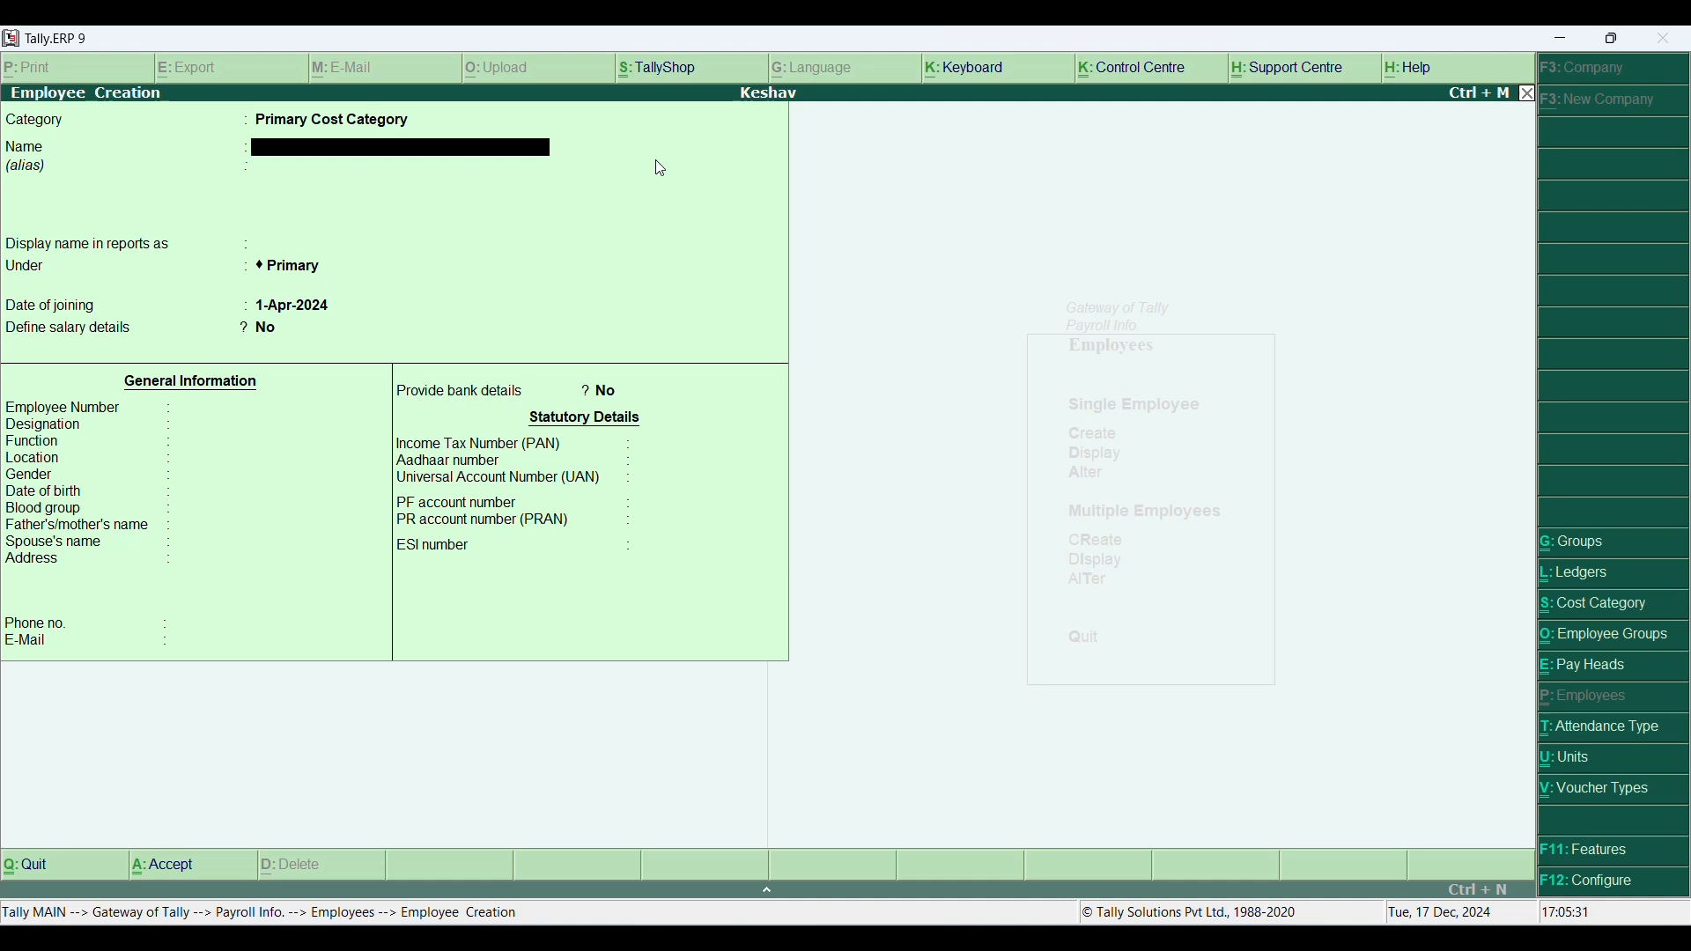
{"action": "key", "text": "Escape"}
{"action": "key", "text": "Return"}
{"action": "key", "text": "Escape"}
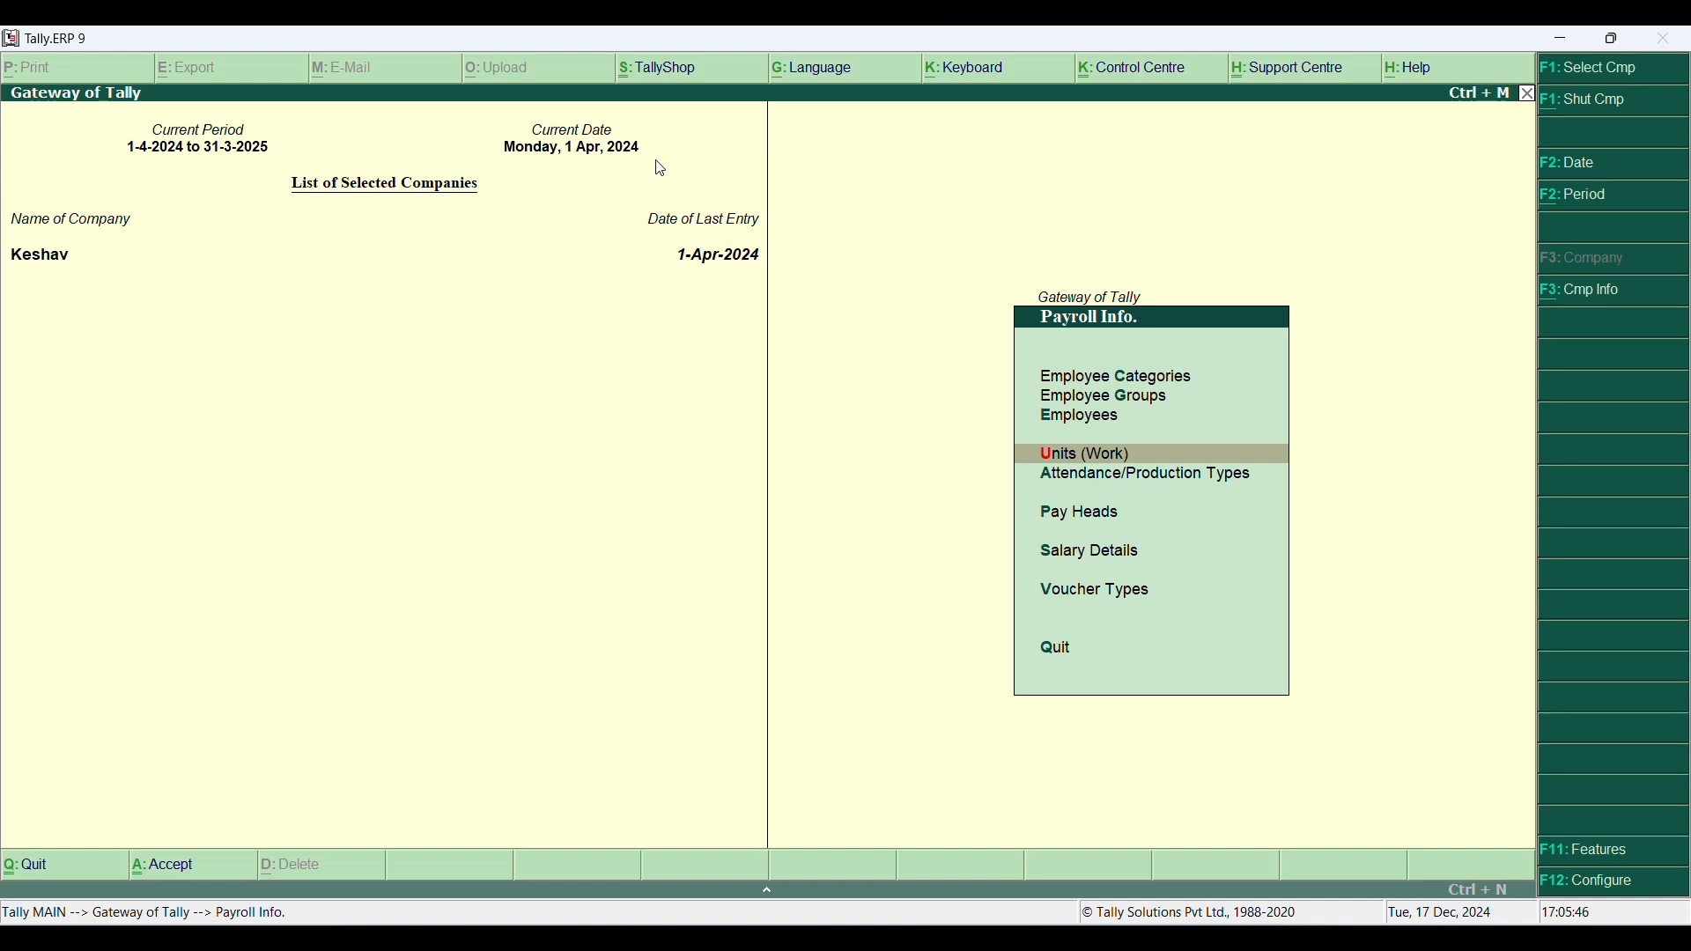
Step: Create an attendance type named P under Primary with the type Attendance / Leave with Pay, and save it
{"action": "key", "text": "Down"}
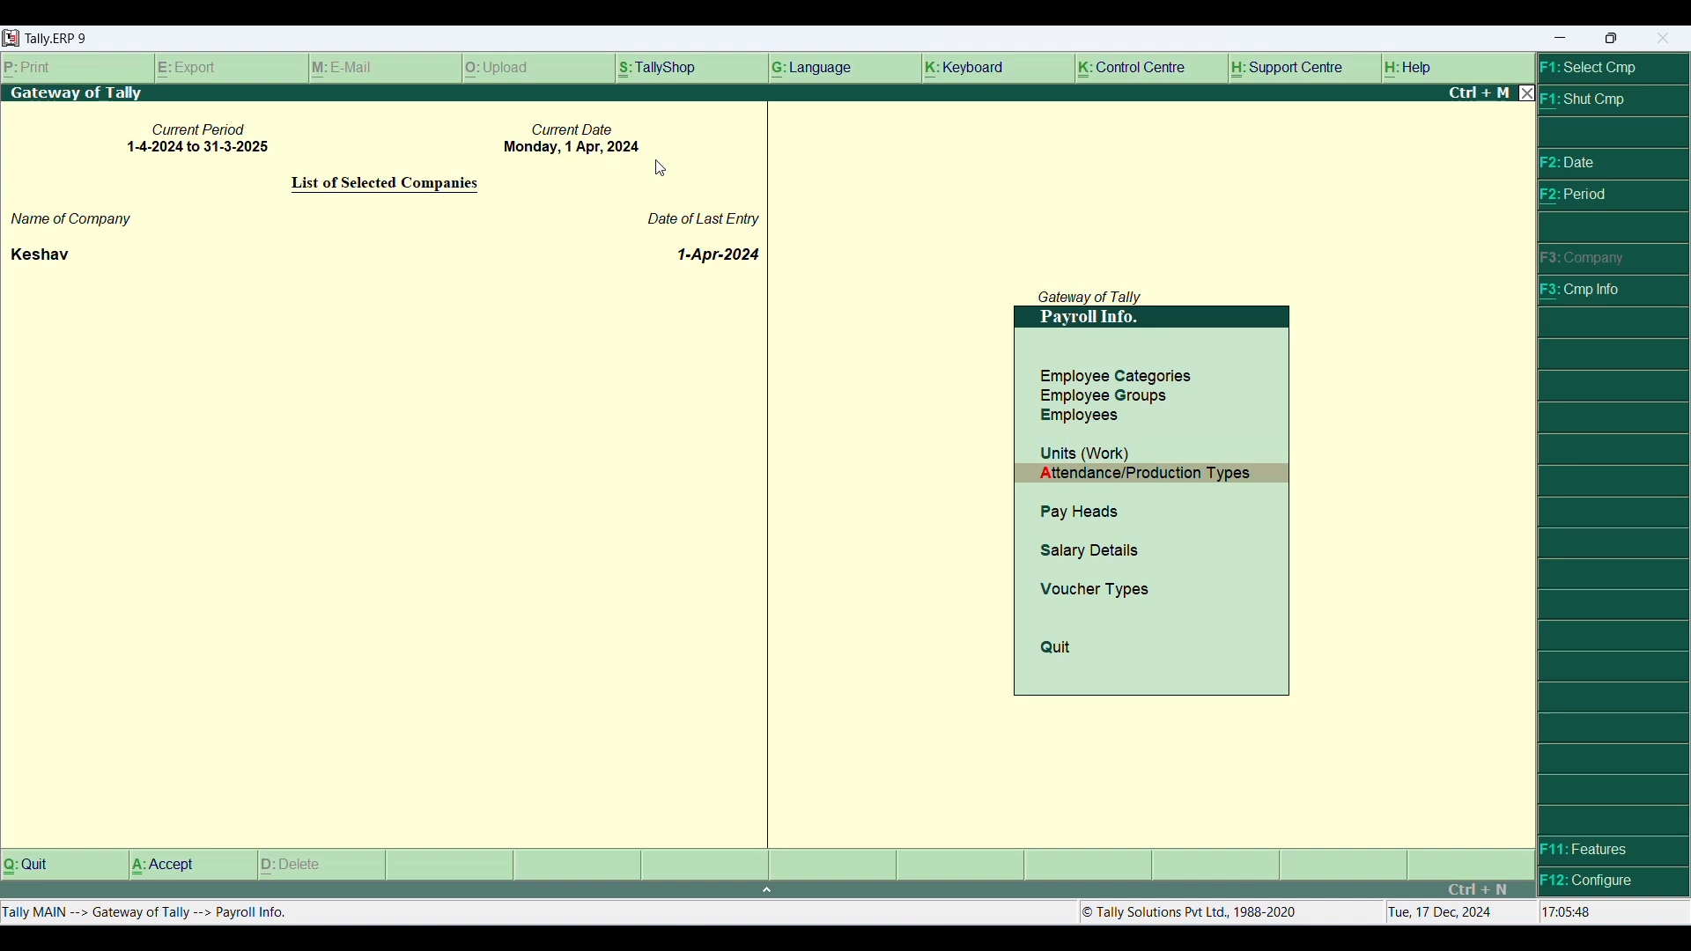
{"action": "key", "text": "Return"}
{"action": "key", "text": "Return"}
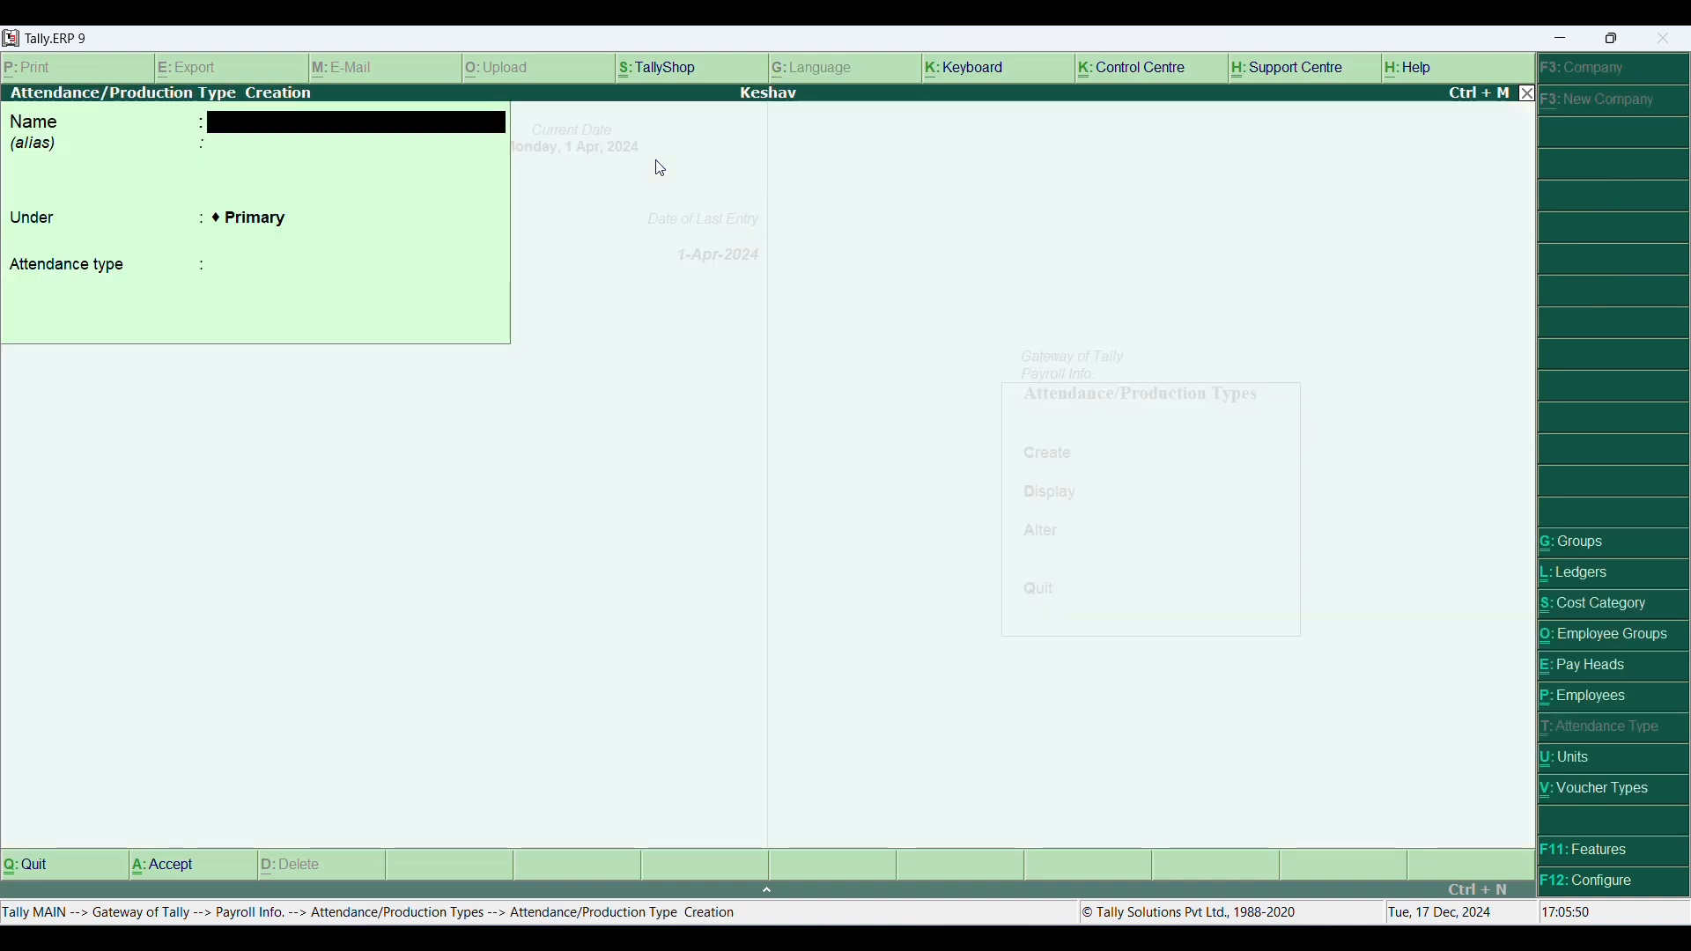
{"action": "type", "text": "P"}
{"action": "key", "text": "Return"}
{"action": "key", "text": "Return"}
{"action": "key", "text": "Return"}
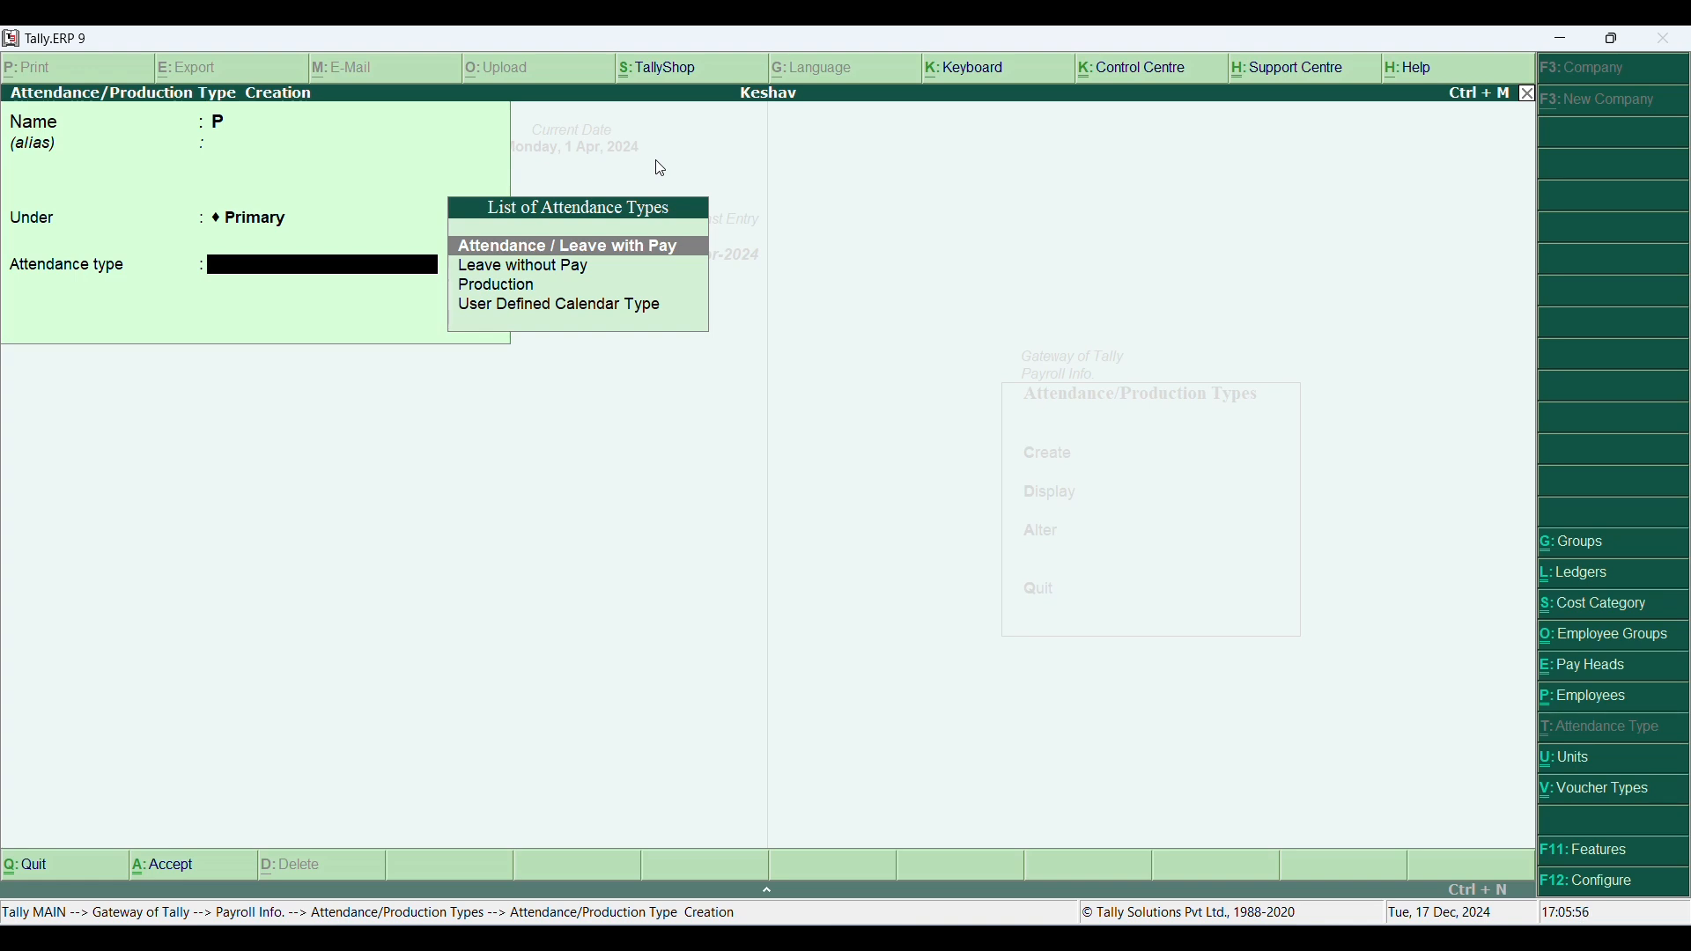
{"action": "key", "text": "Return"}
{"action": "key", "text": "Return"}
{"action": "key", "text": "Return"}
Step: Create an attendance type named A under Primary as Leave without Pay with period type Days, save it, and leave attendance type creation
{"action": "type", "text": "A"}
{"action": "key", "text": "Return"}
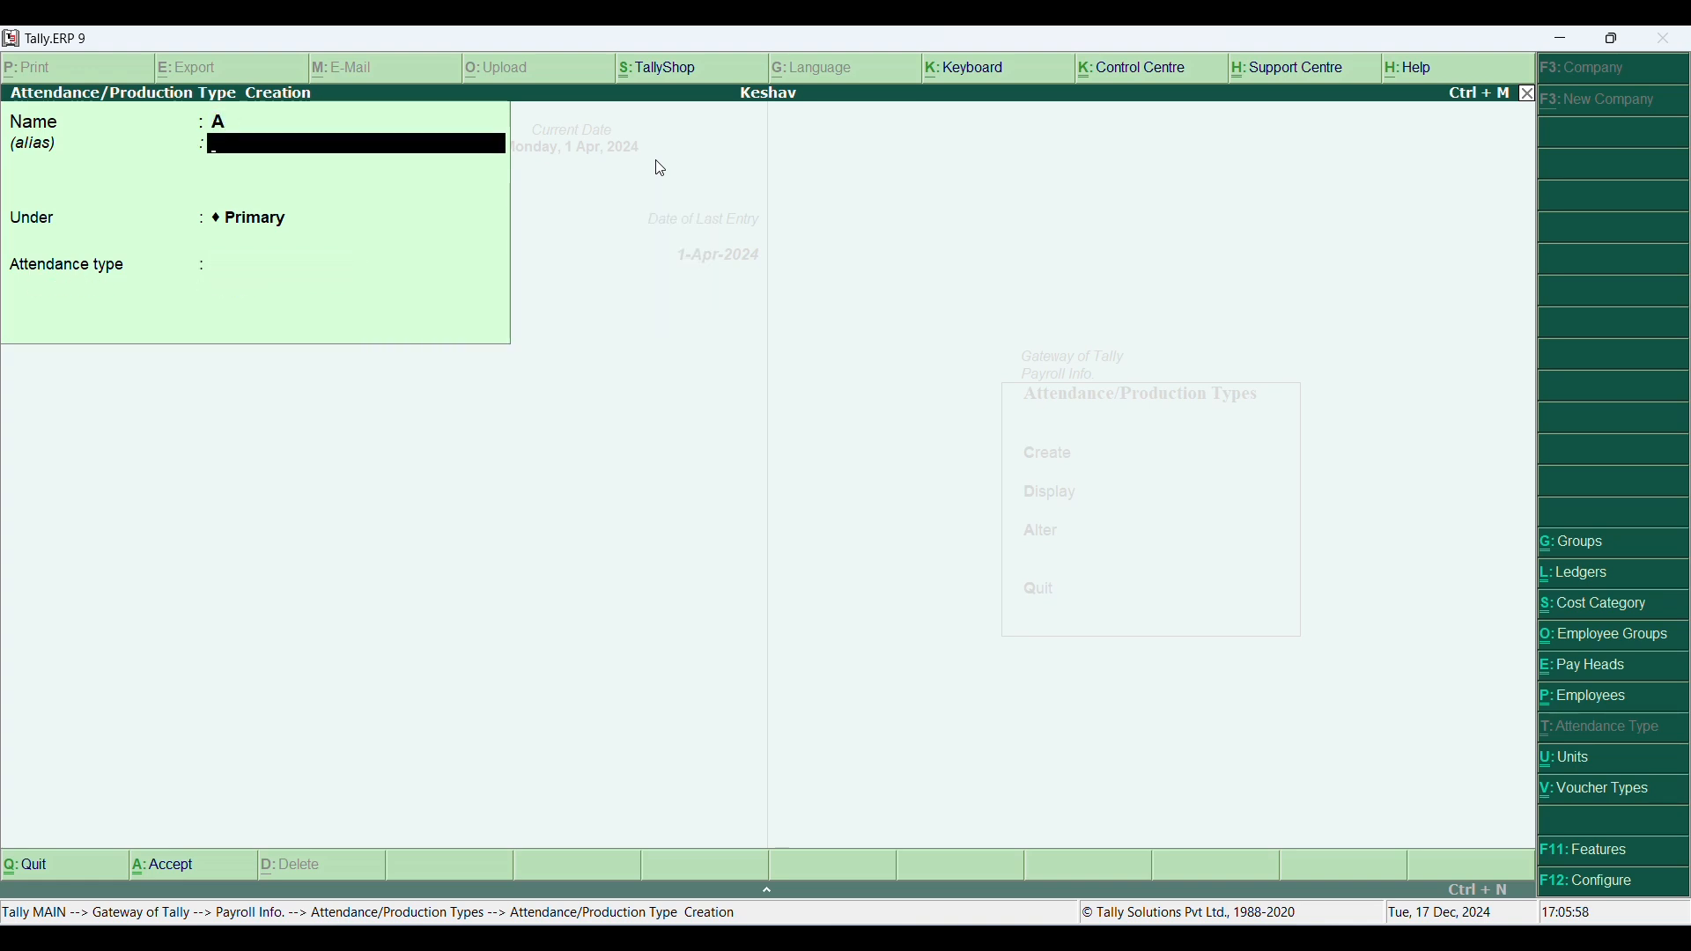
{"action": "key", "text": "Return"}
{"action": "key", "text": "Return"}
{"action": "key", "text": "Down"}
{"action": "key", "text": "Return"}
{"action": "key", "text": "Return"}
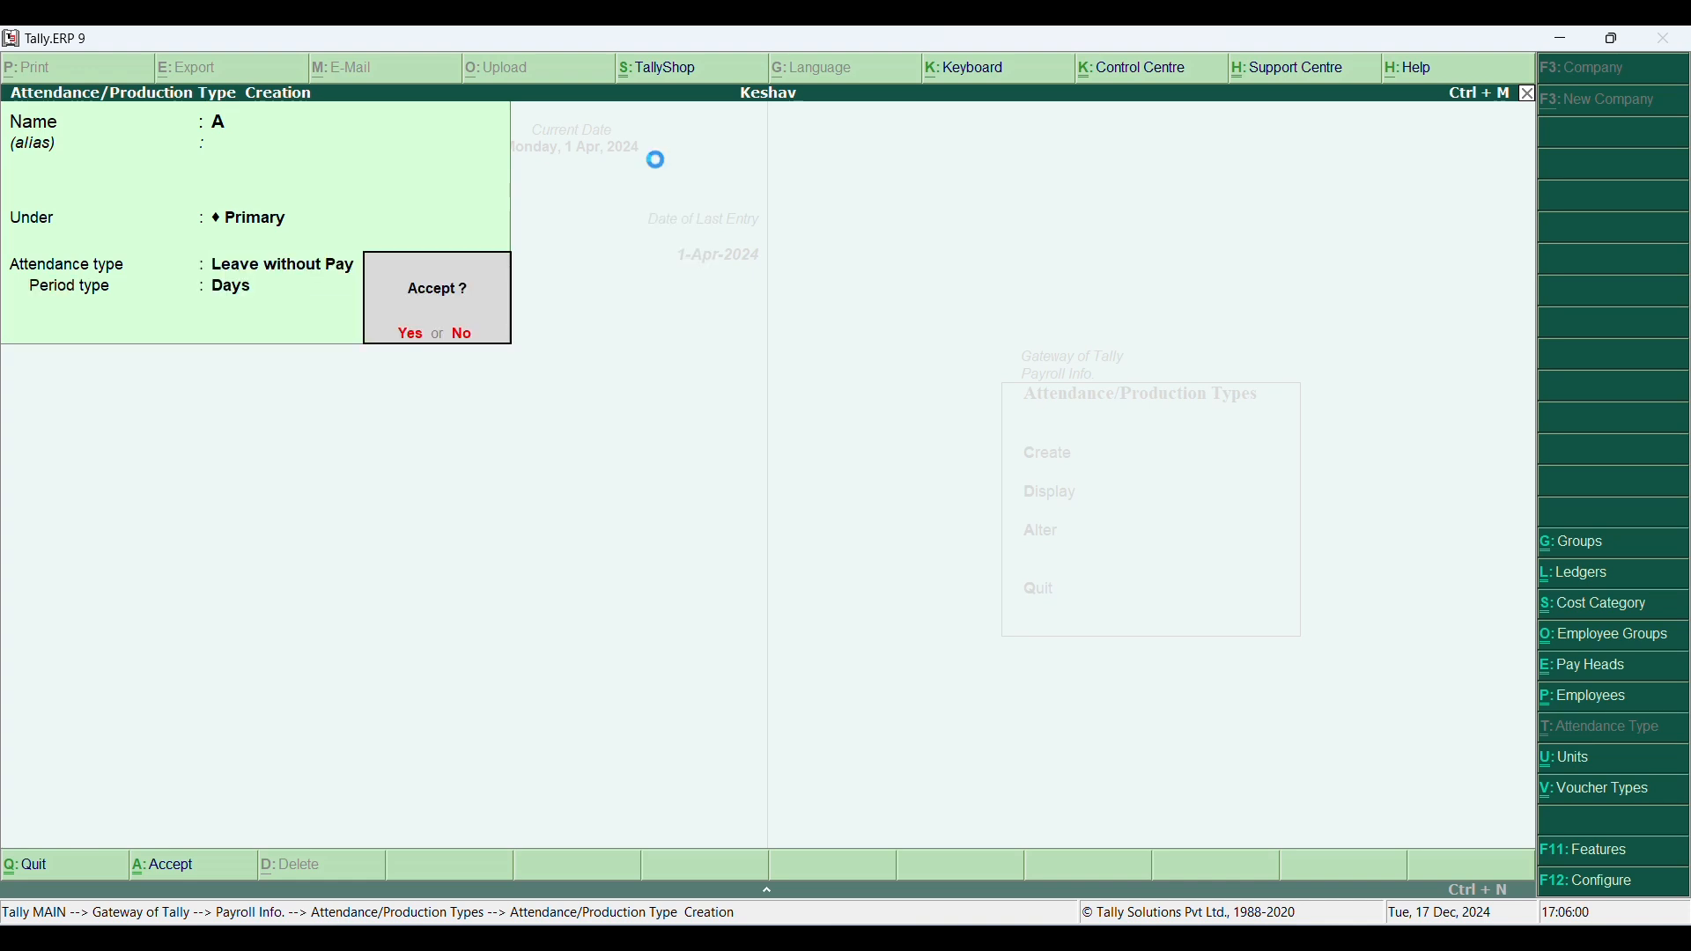
{"action": "key", "text": "Return"}
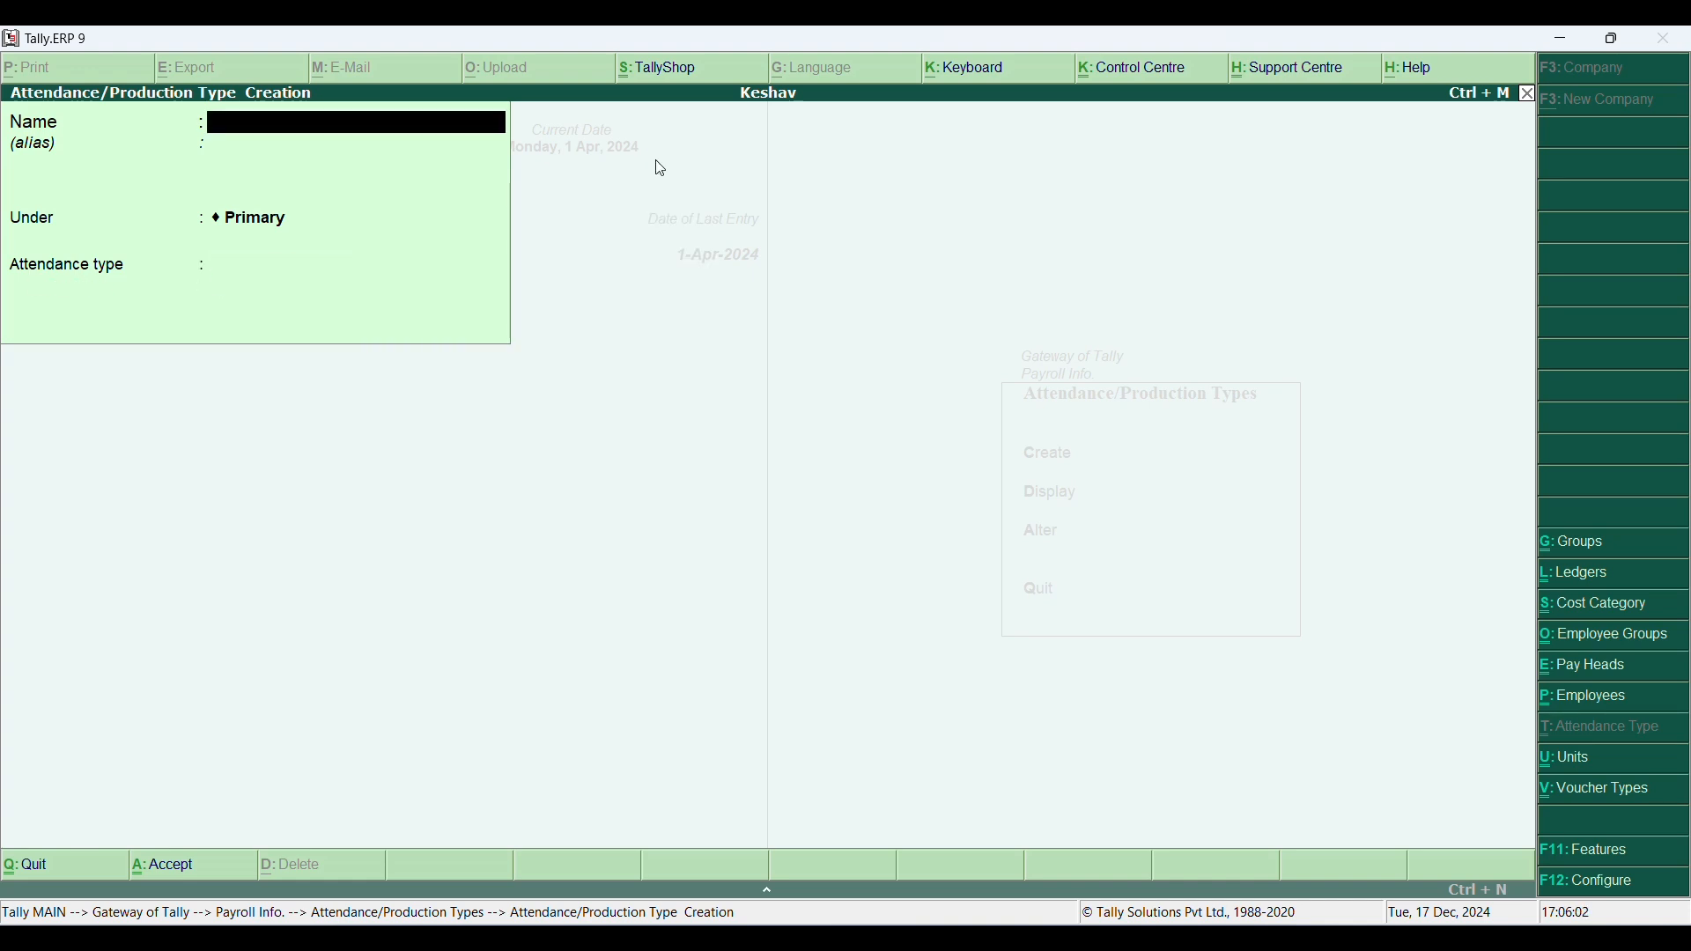
{"action": "type", "text": "O"}
{"action": "key", "text": "Escape"}
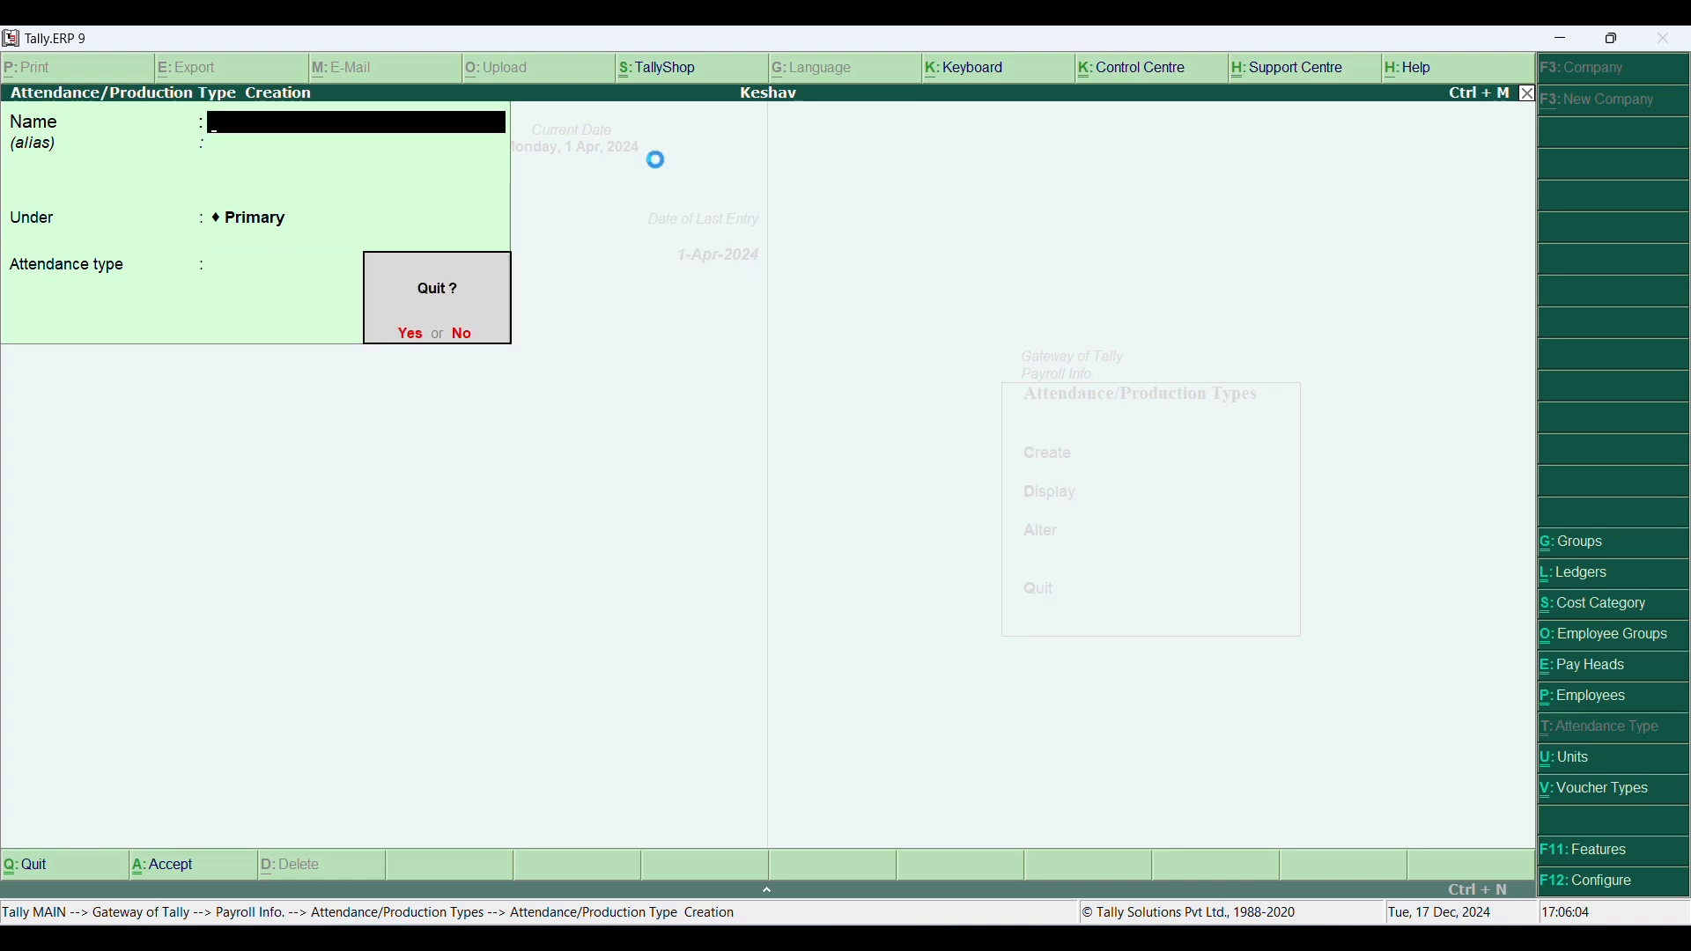
{"action": "key", "text": "Return"}
{"action": "key", "text": "Escape"}
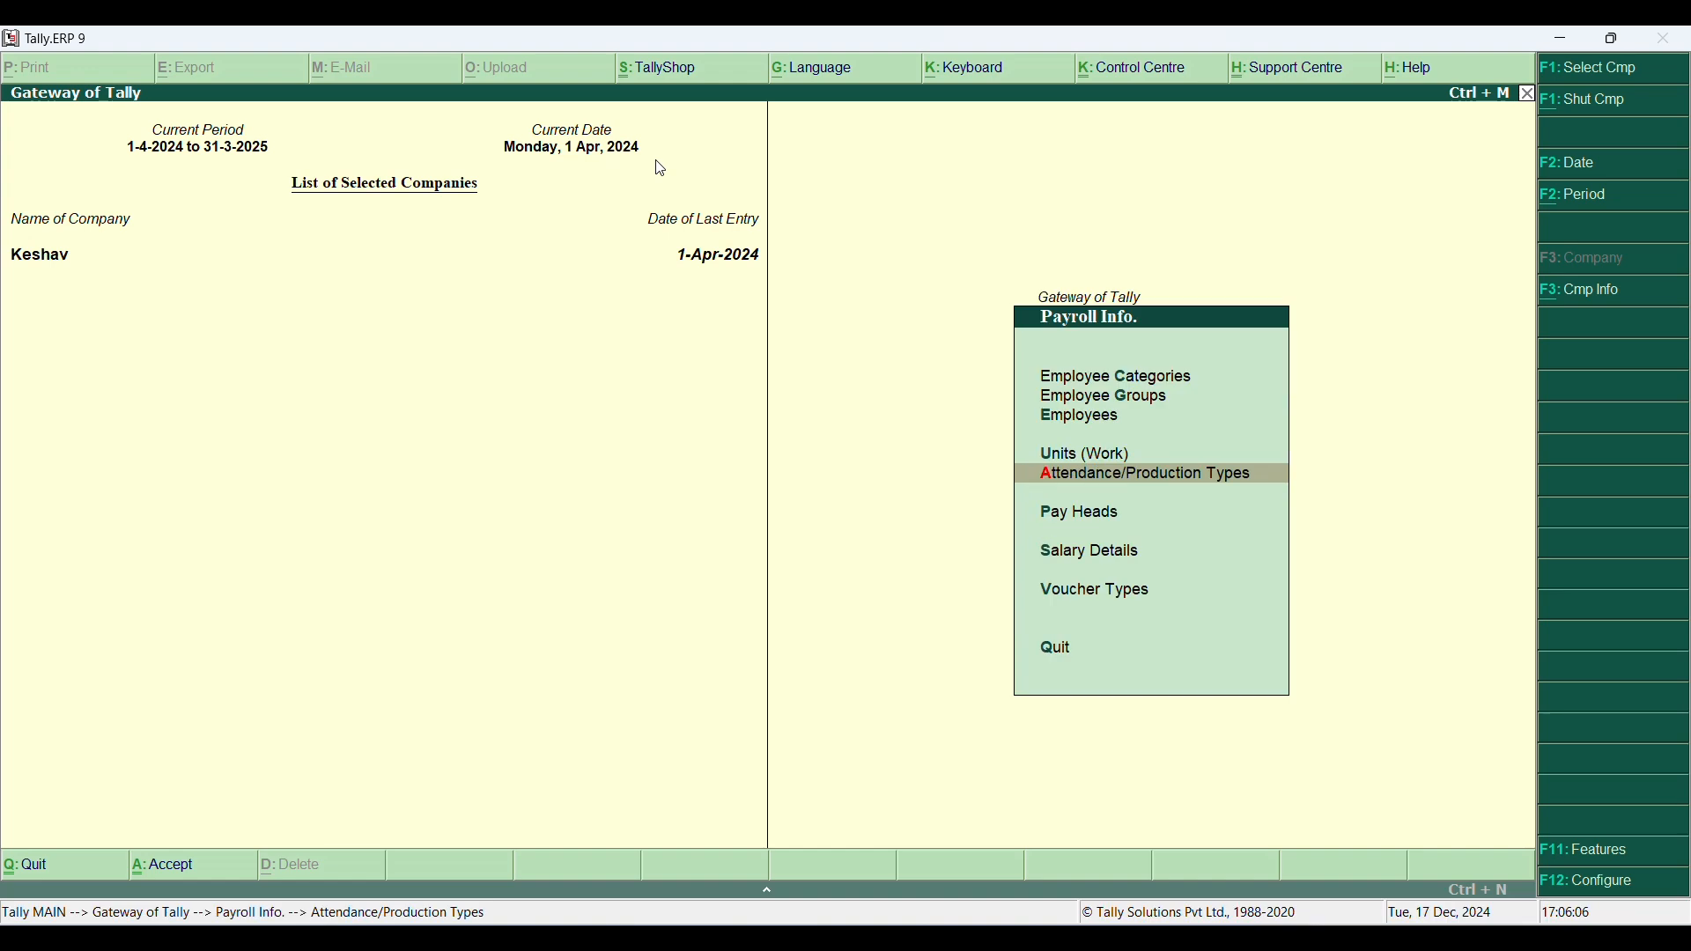
Step: Create a simple work unit with the symbol hrs and no formal name, save it, and leave unit creation
{"action": "key", "text": "Up"}
{"action": "key", "text": "Return"}
{"action": "key", "text": "Return"}
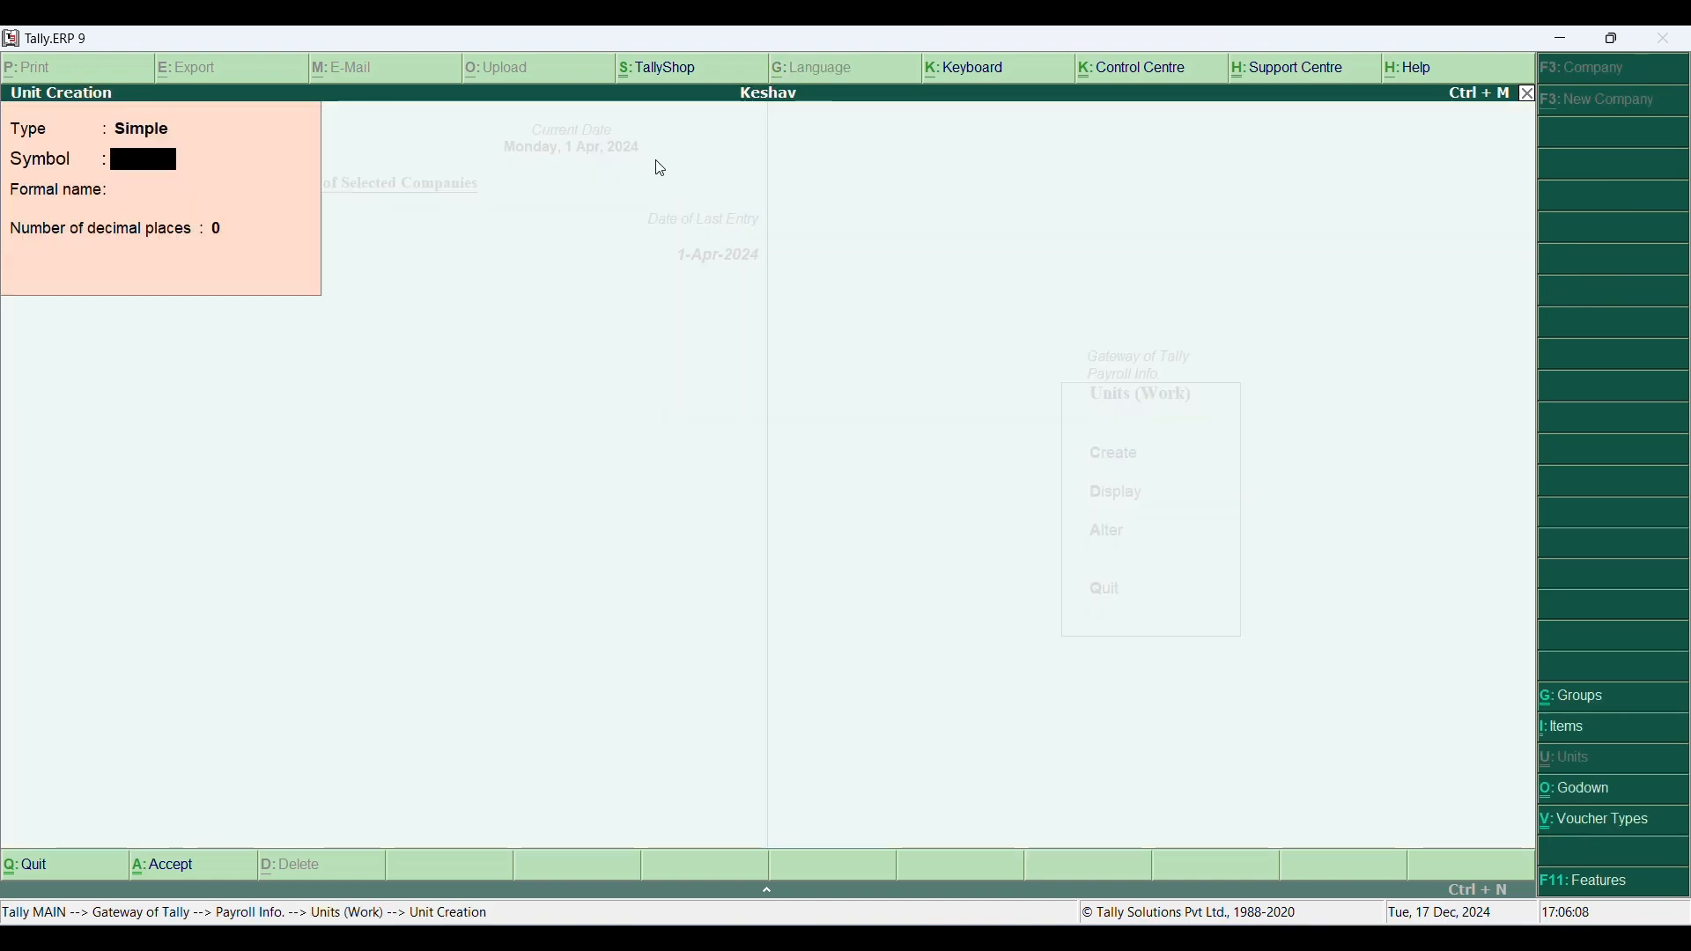
{"action": "type", "text": "hrs"}
{"action": "key", "text": "Return"}
{"action": "key", "text": "Return"}
{"action": "key", "text": "Return"}
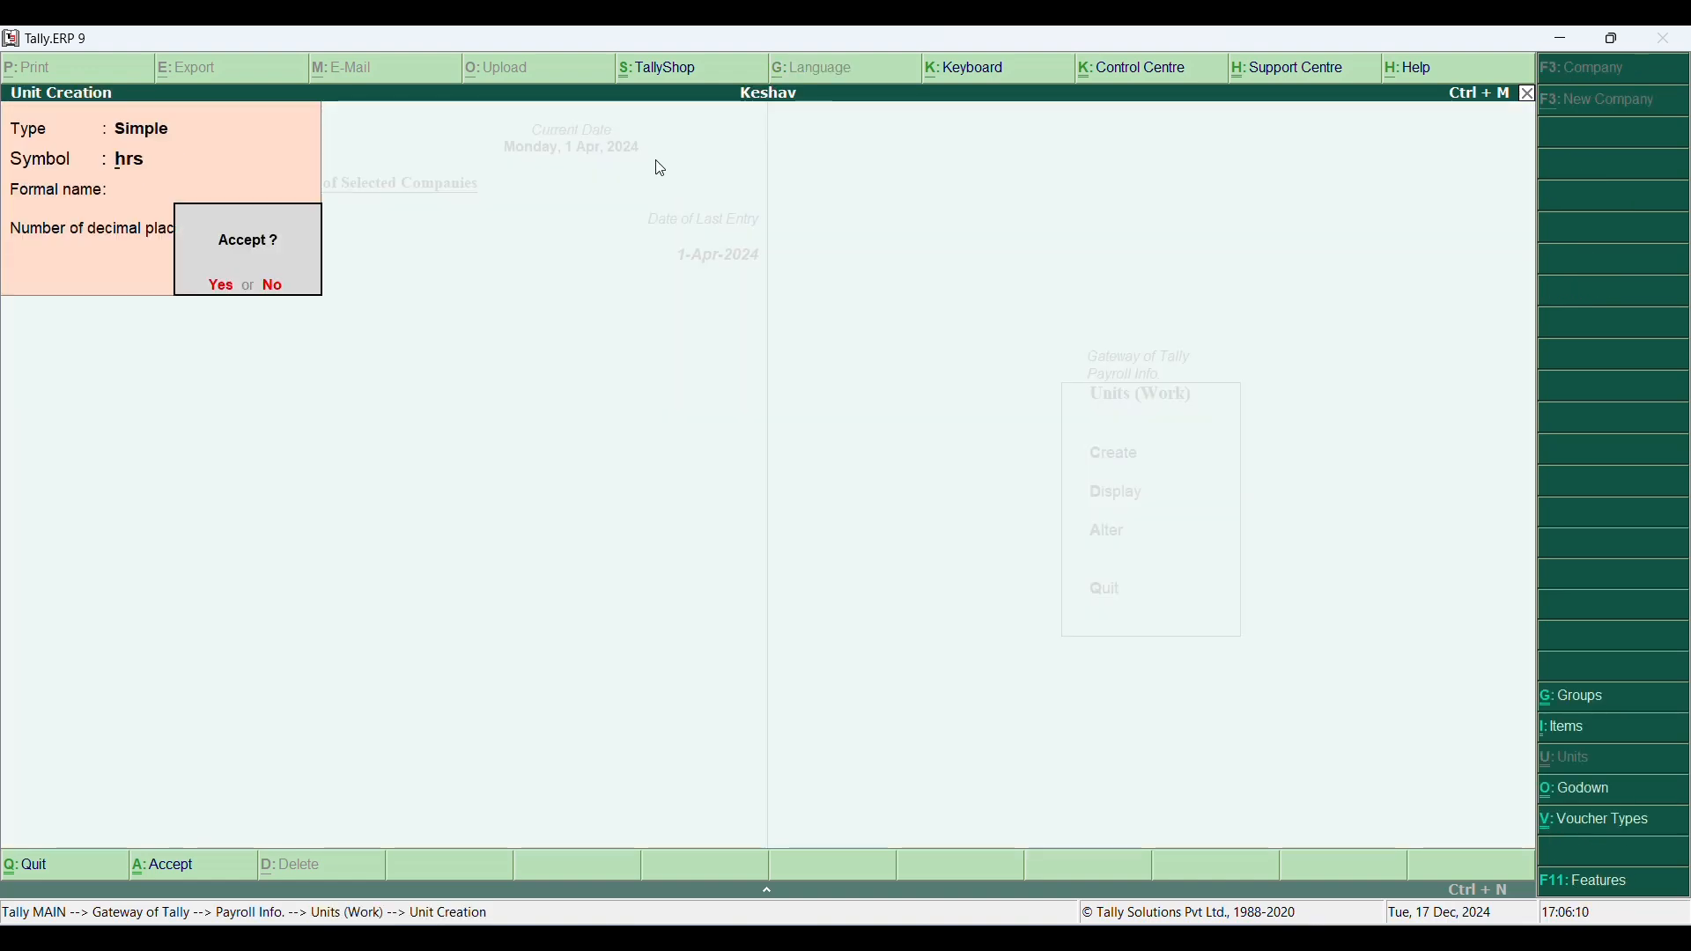
{"action": "key", "text": "Return"}
{"action": "key", "text": "Escape"}
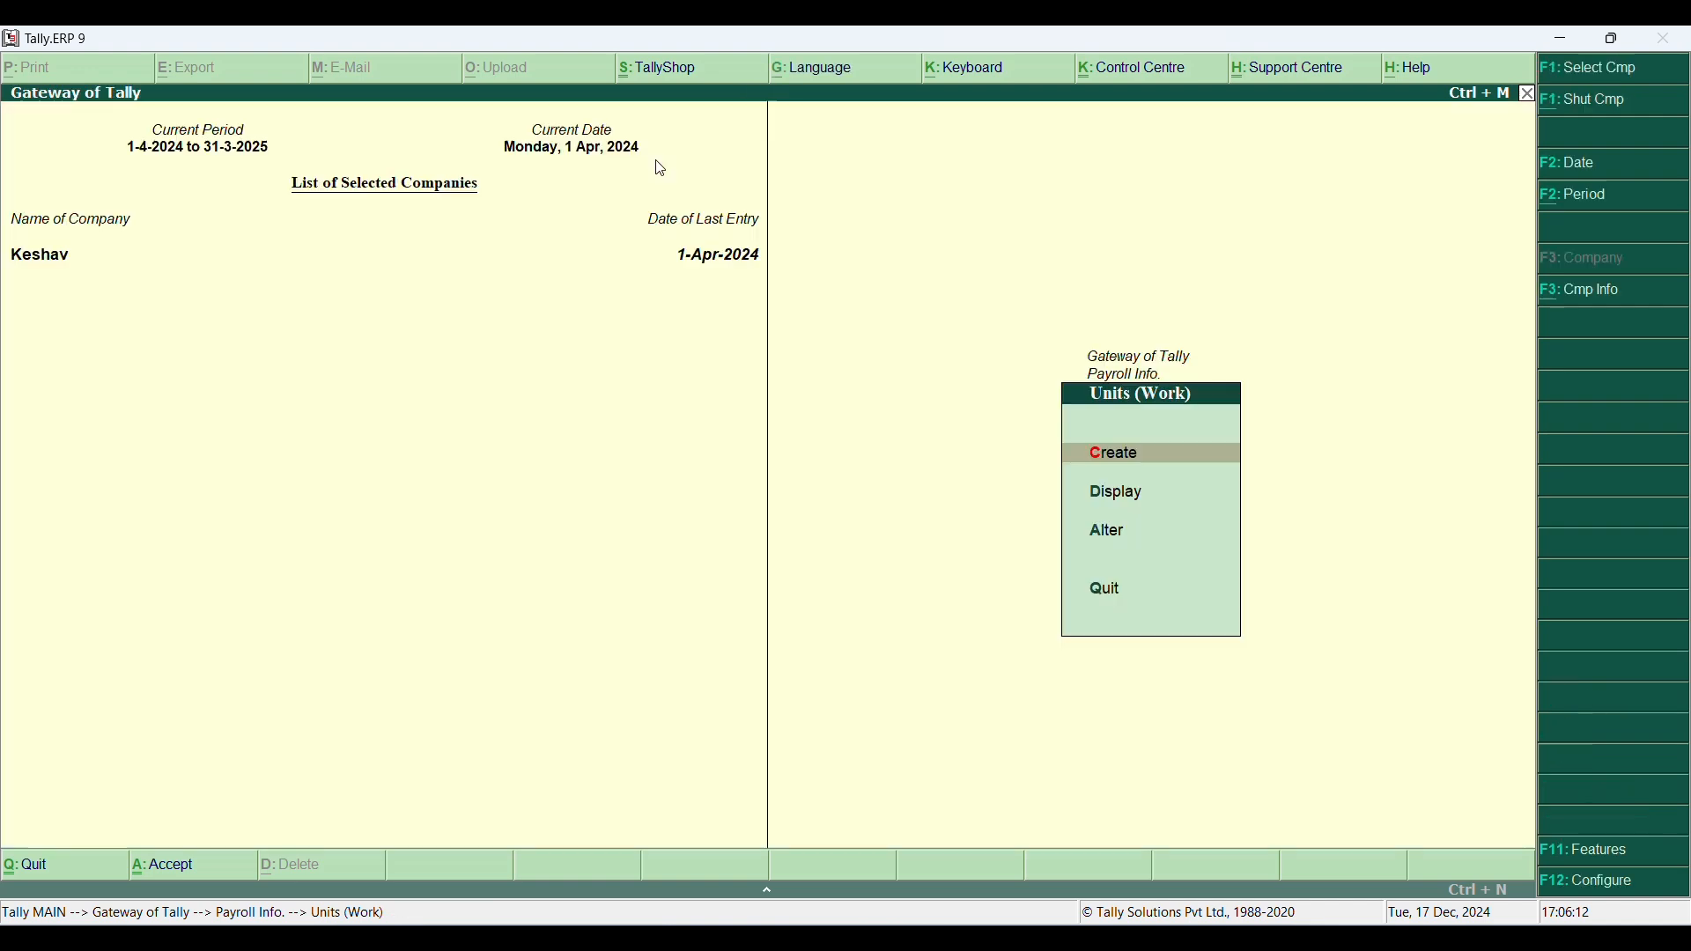
{"action": "key", "text": "Escape"}
Step: Create an attendance/production type named Over Time under Primary, using the Production type and unit hrs, save it, and leave attendance type creation
{"action": "key", "text": "a"}
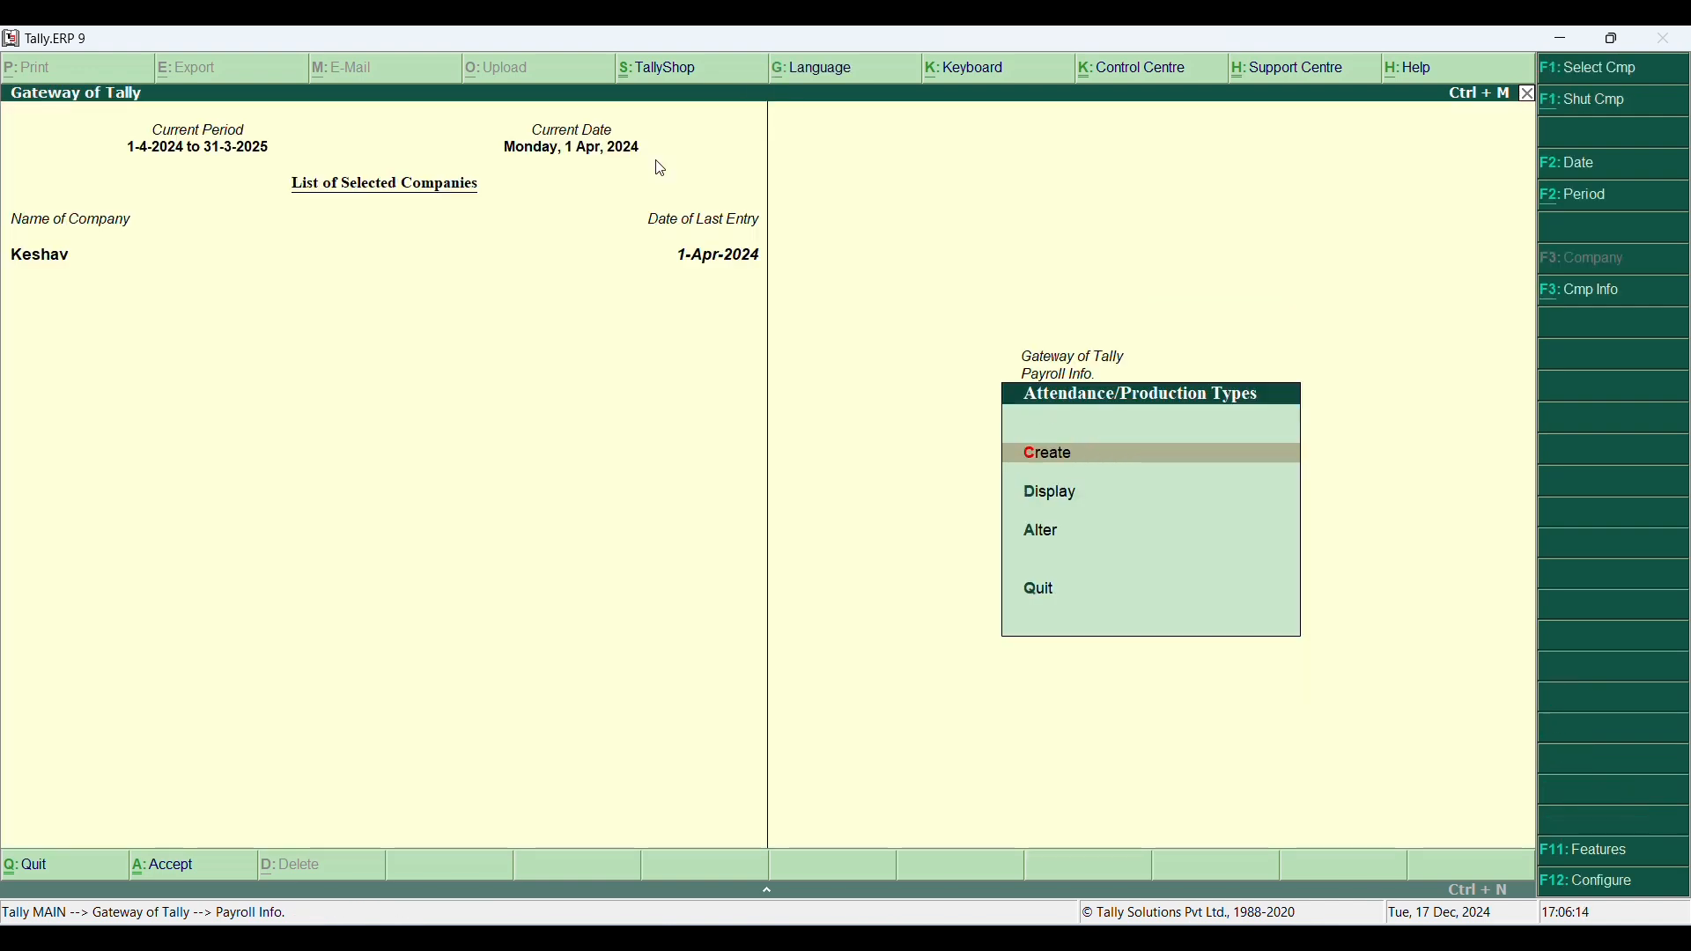
{"action": "key", "text": "Return"}
{"action": "type", "text": "Over"}
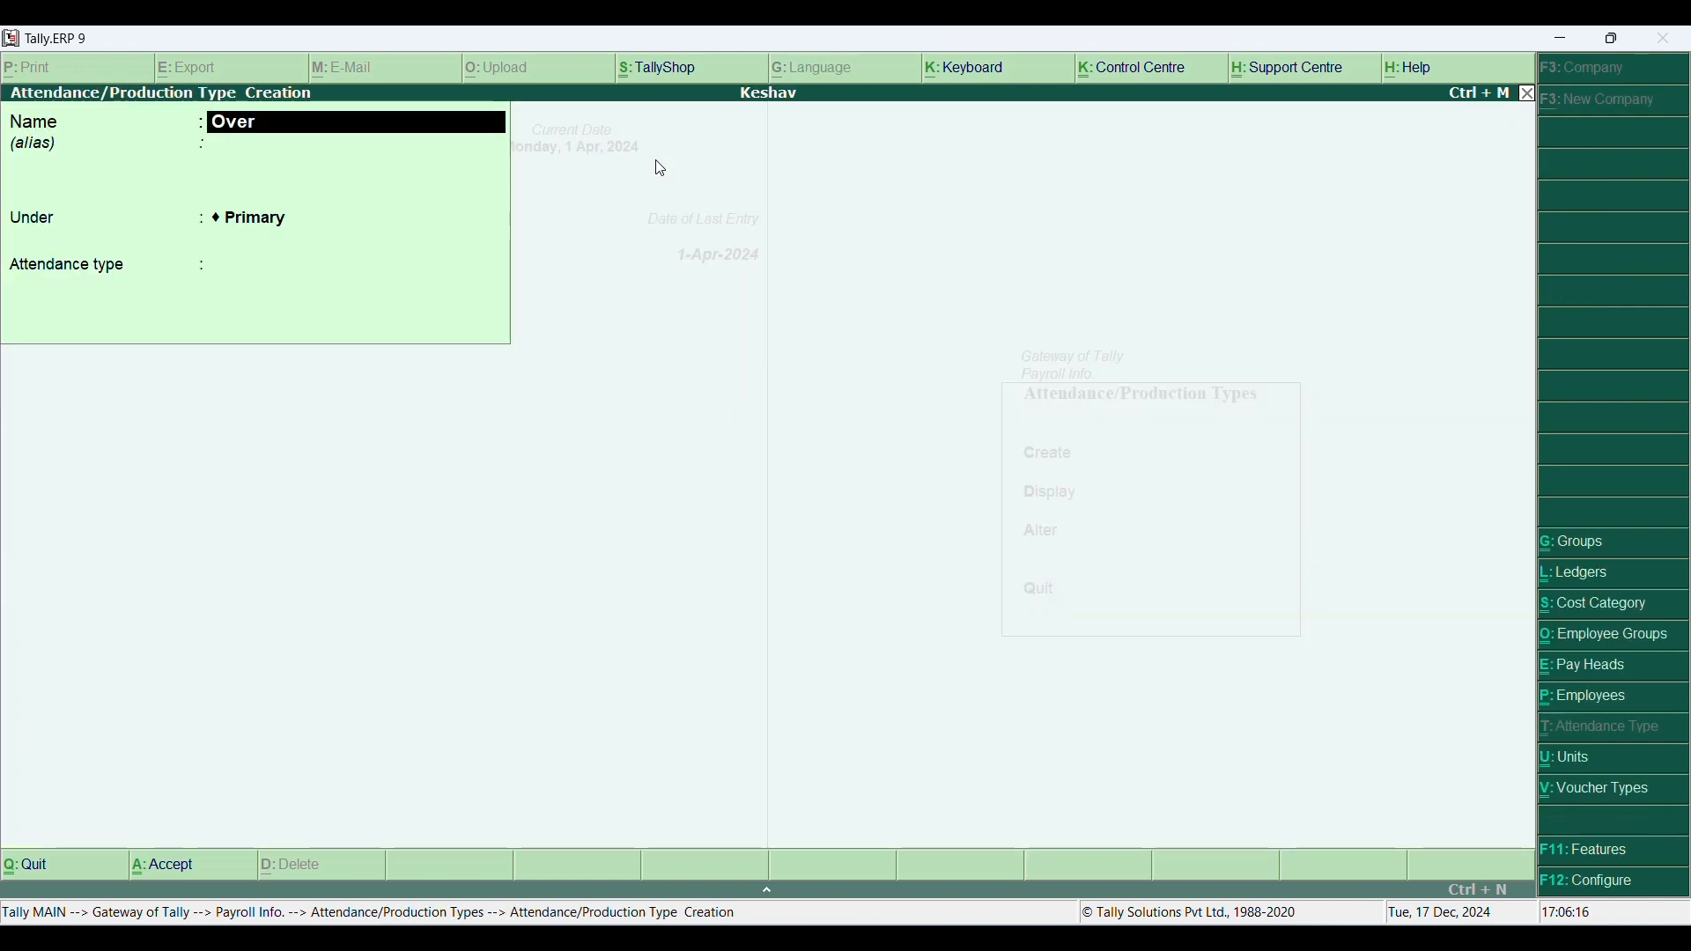
{"action": "type", "text": " Time"}
{"action": "key", "text": "Return"}
{"action": "key", "text": "Return"}
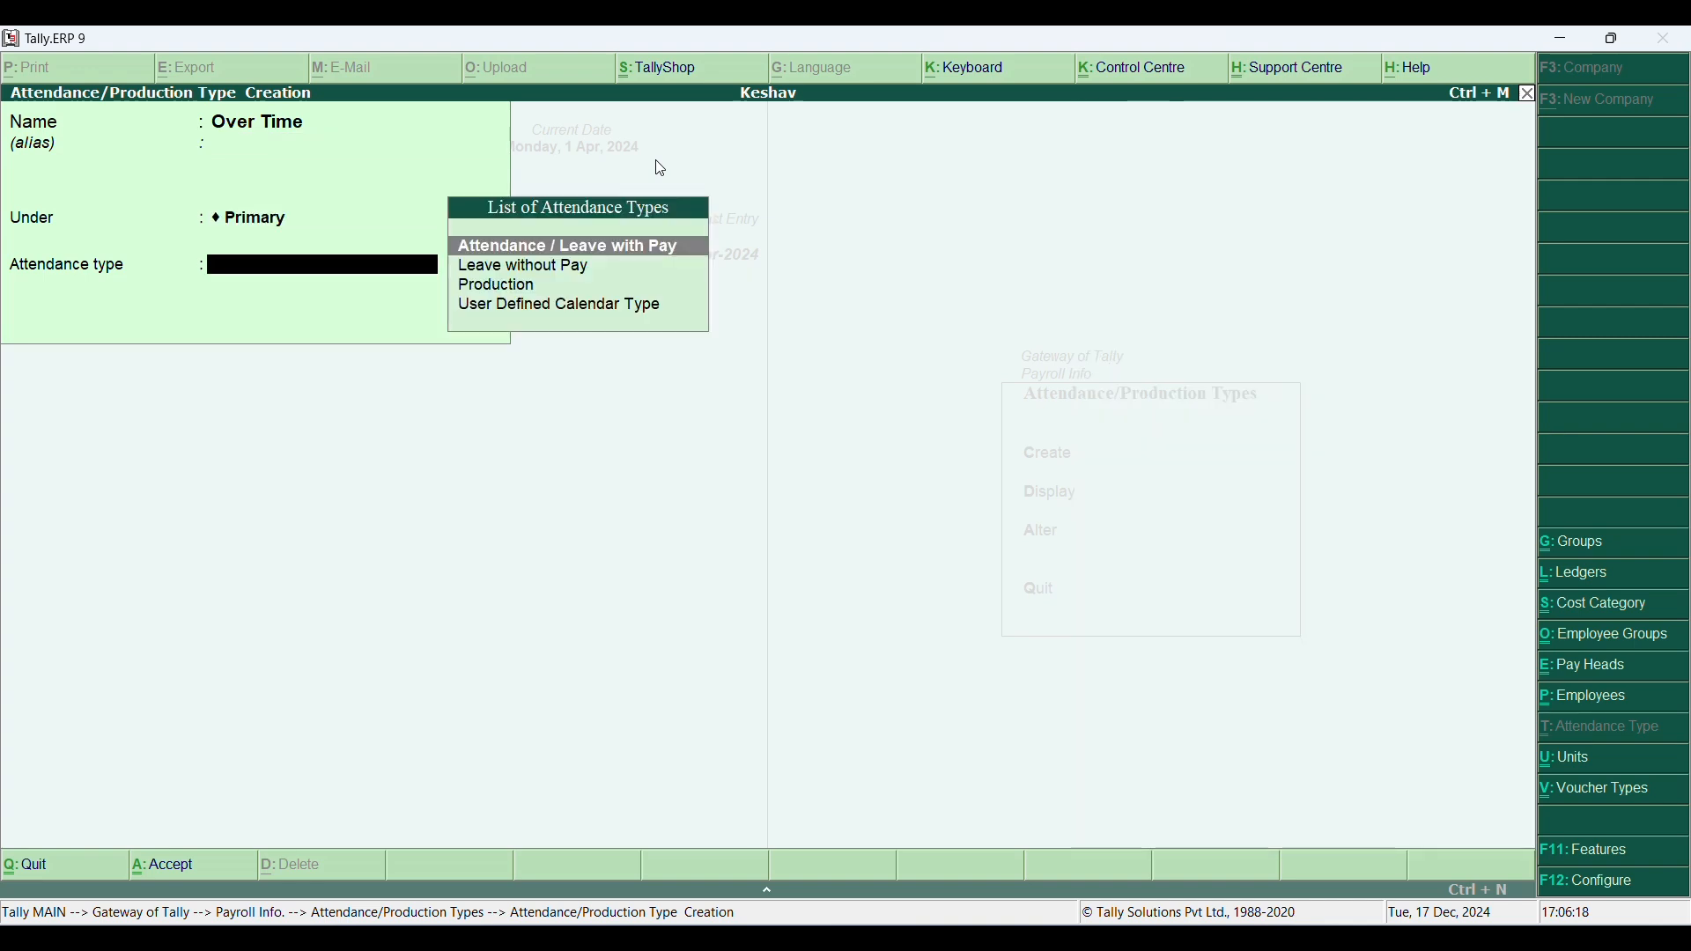
{"action": "key", "text": "Down"}
{"action": "key", "text": "Down"}
{"action": "key", "text": "Return"}
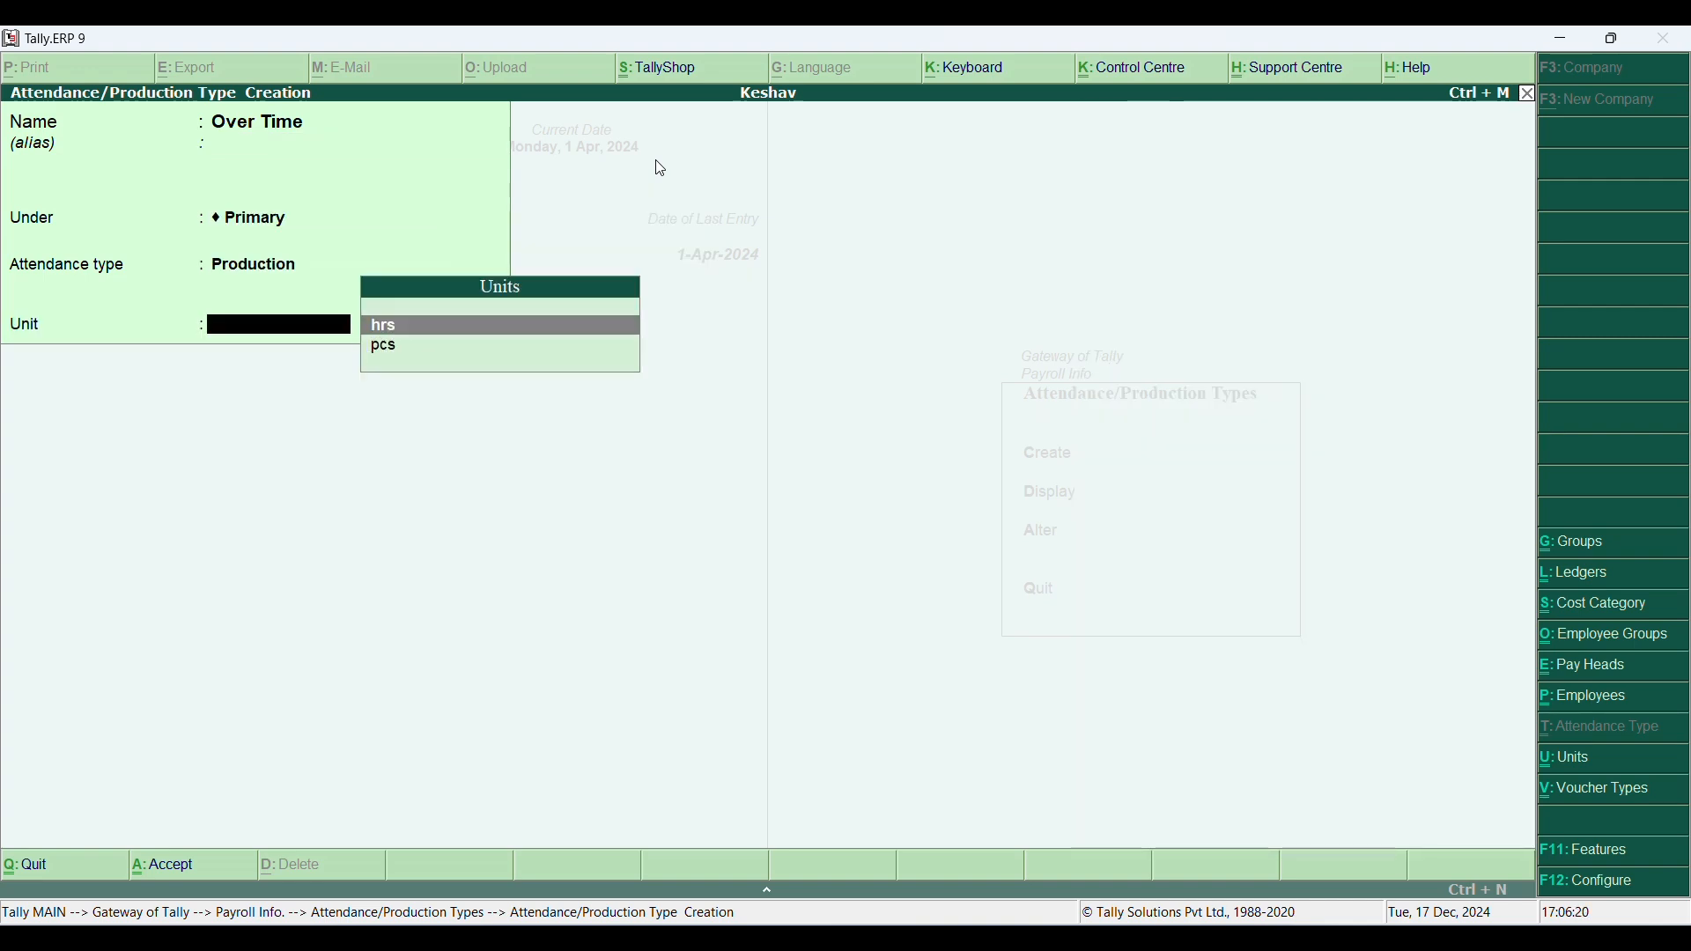
{"action": "key", "text": "Return"}
{"action": "key", "text": "Return"}
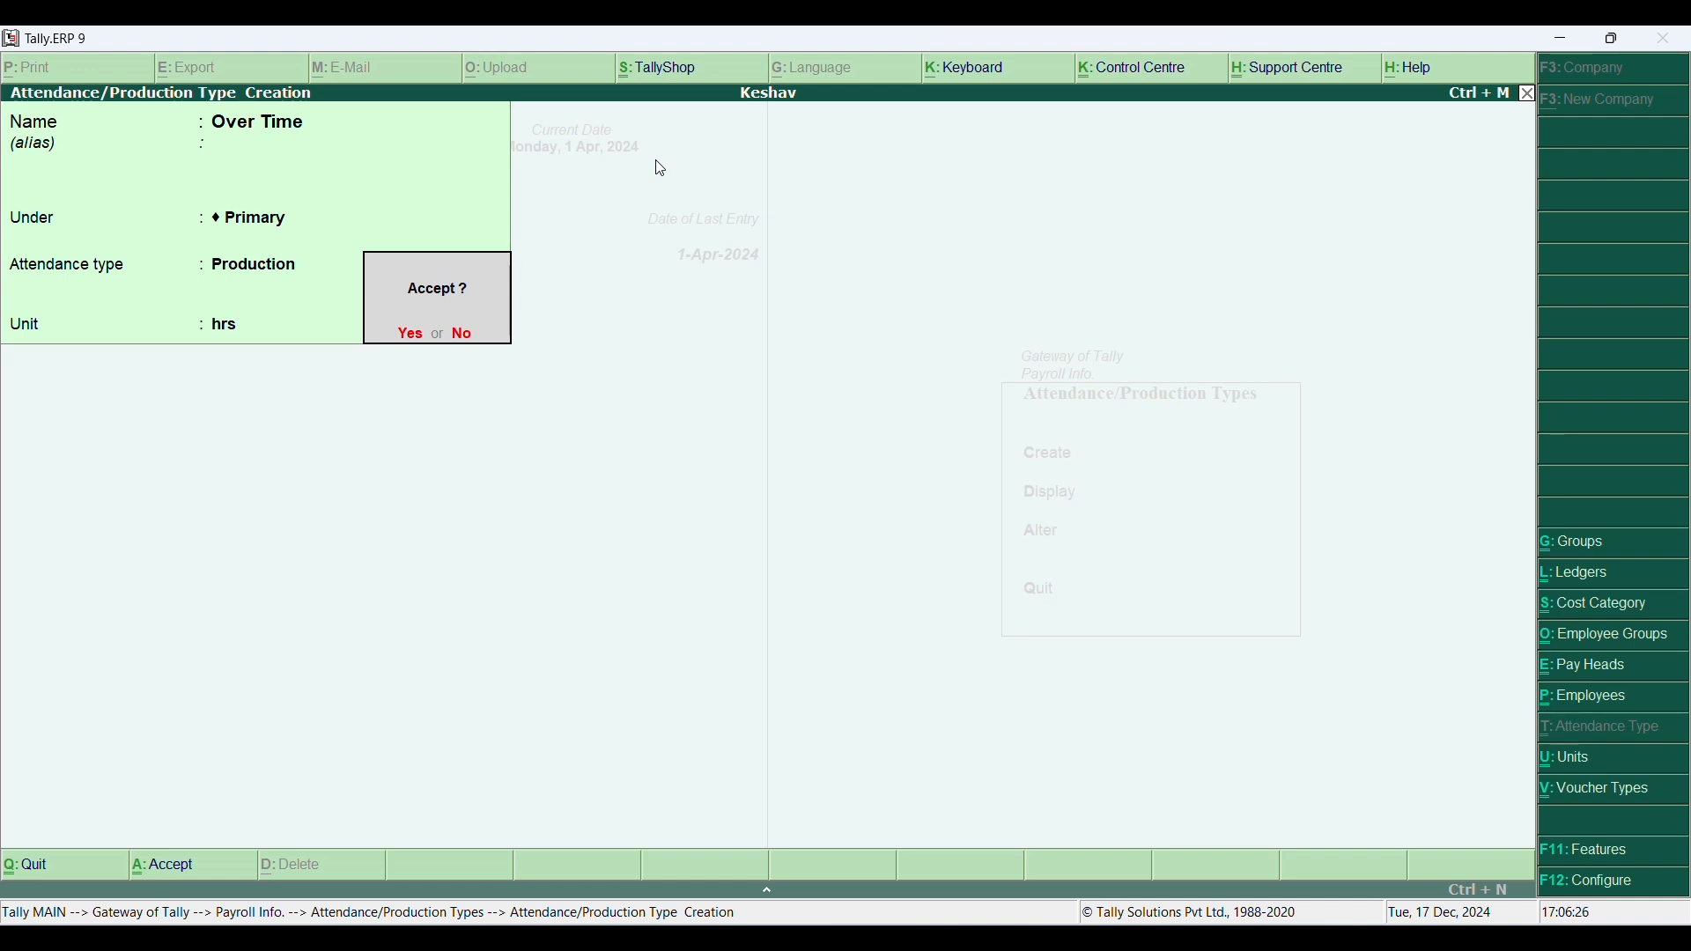
{"action": "key", "text": "Return"}
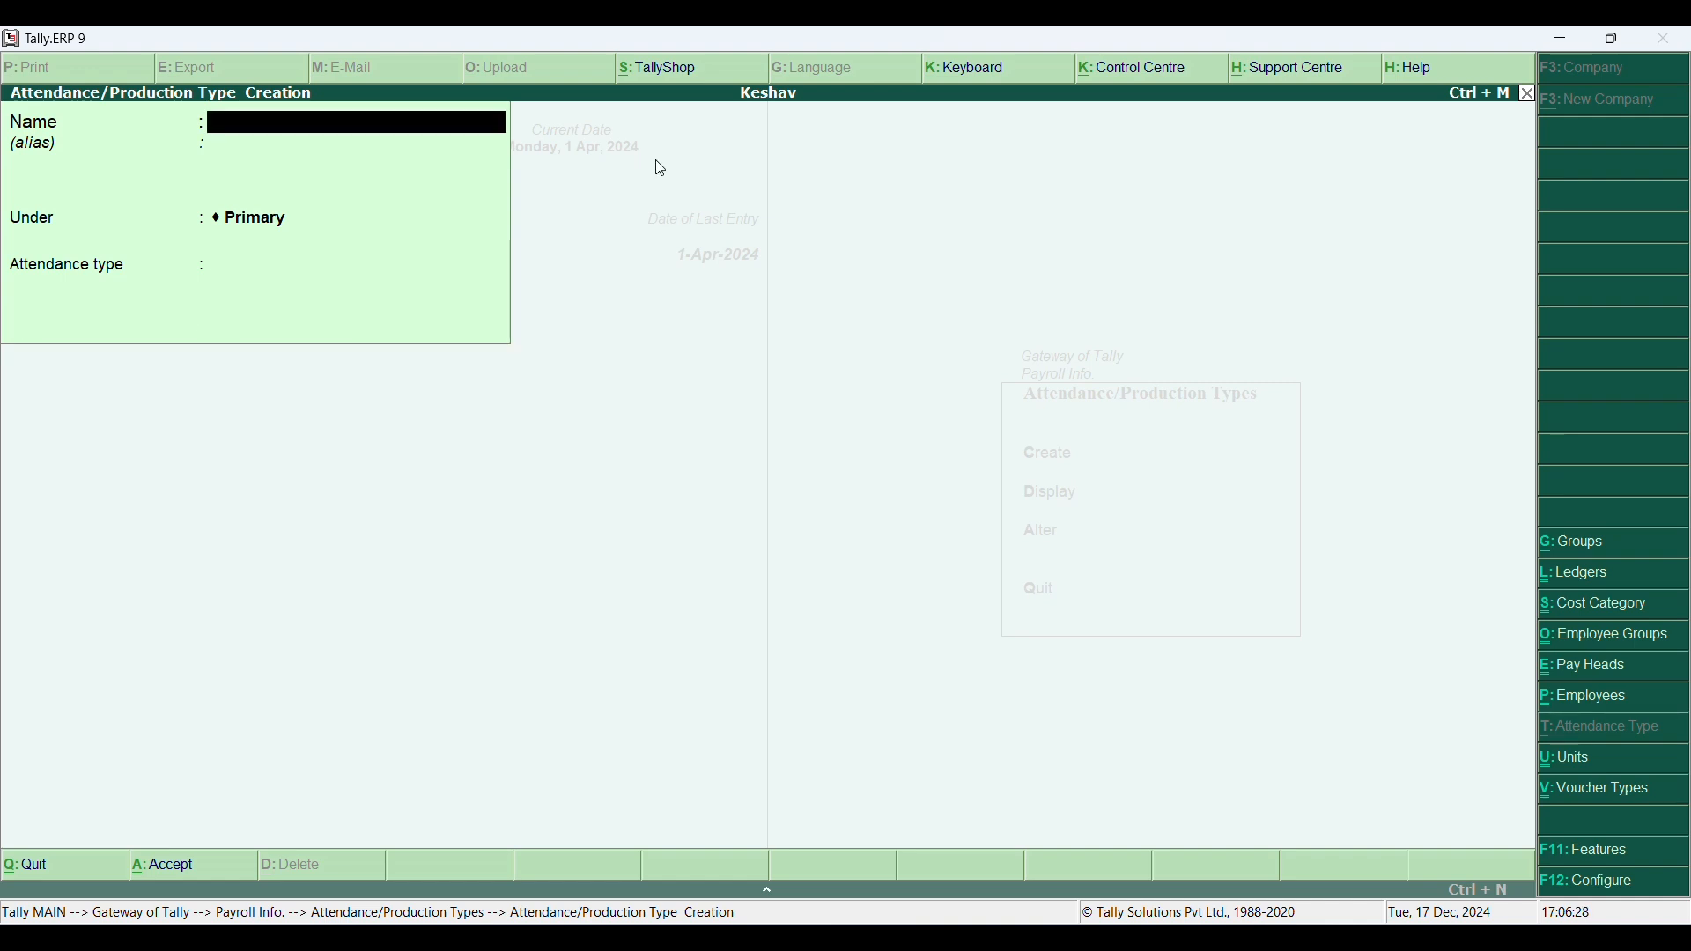
{"action": "key", "text": "Escape"}
{"action": "key", "text": "Escape"}
Step: Start creating a pay head and name it Basic Salary
{"action": "key", "text": "Down"}
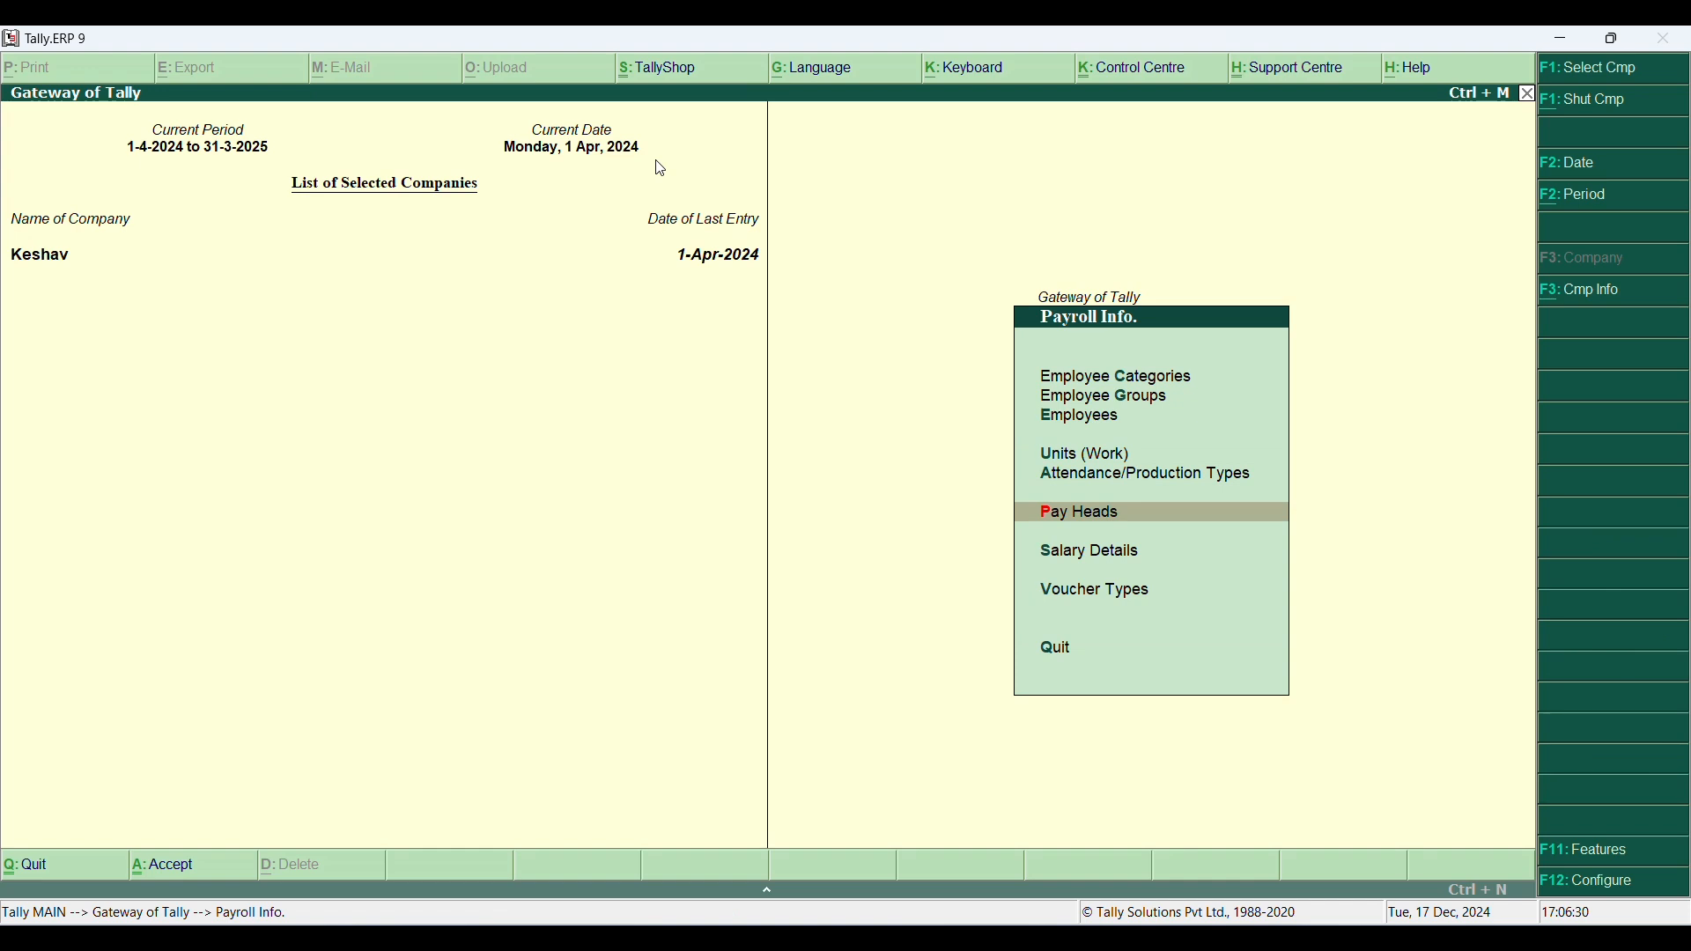
{"action": "key", "text": "Return"}
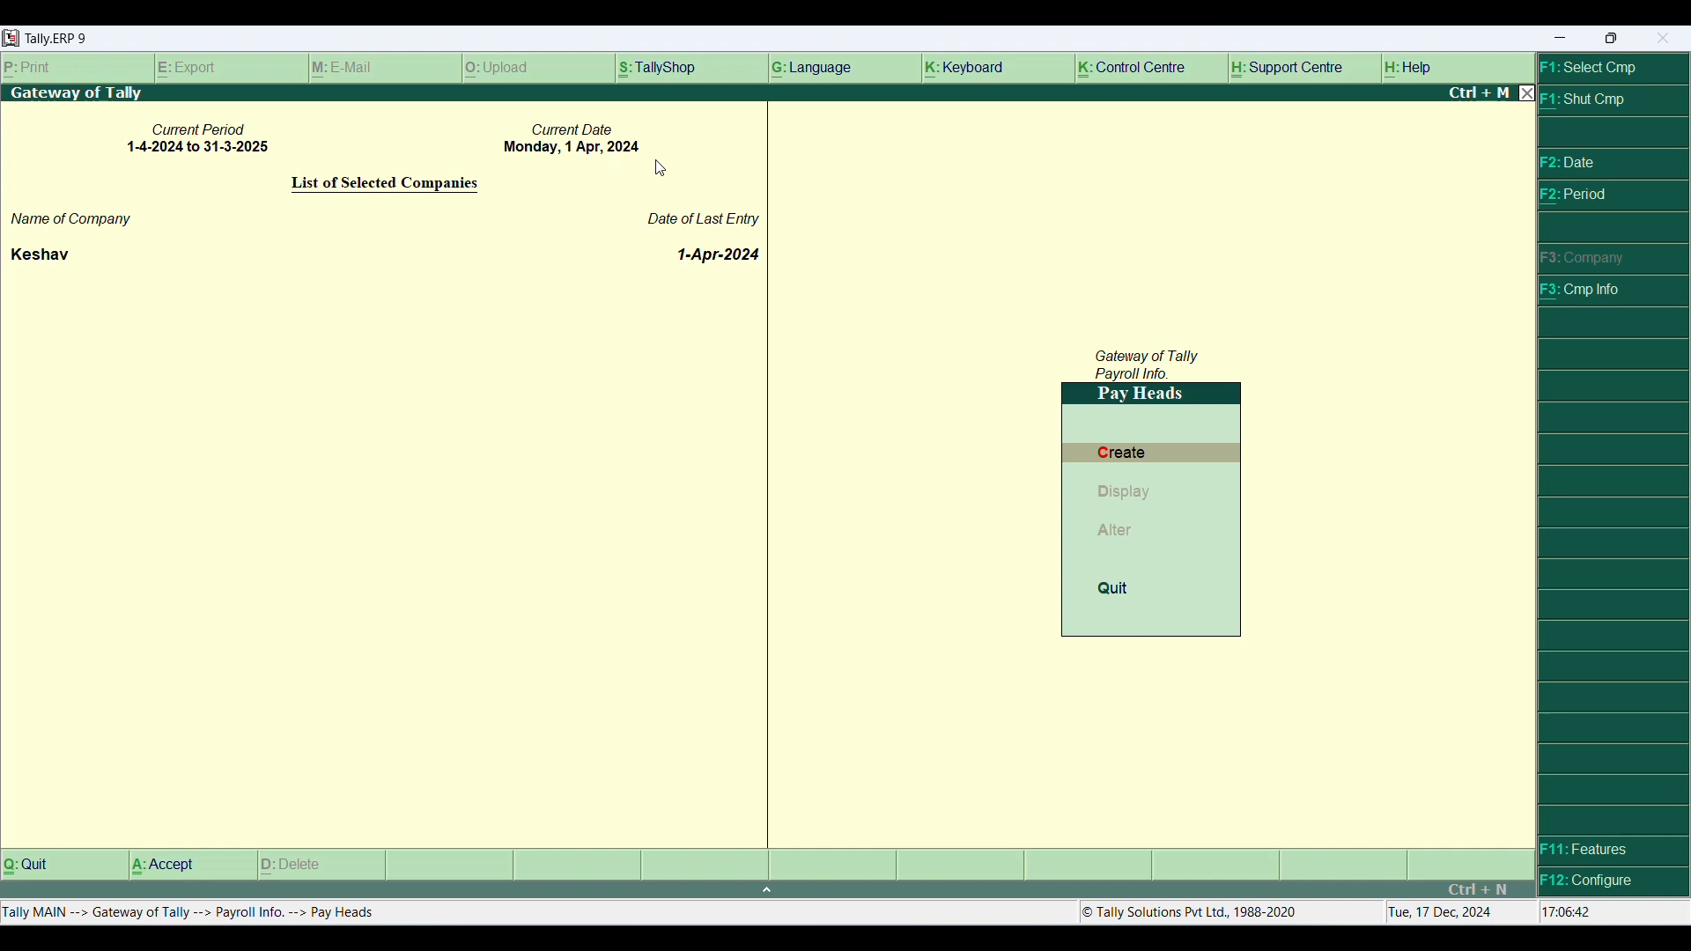
{"action": "key", "text": "Return"}
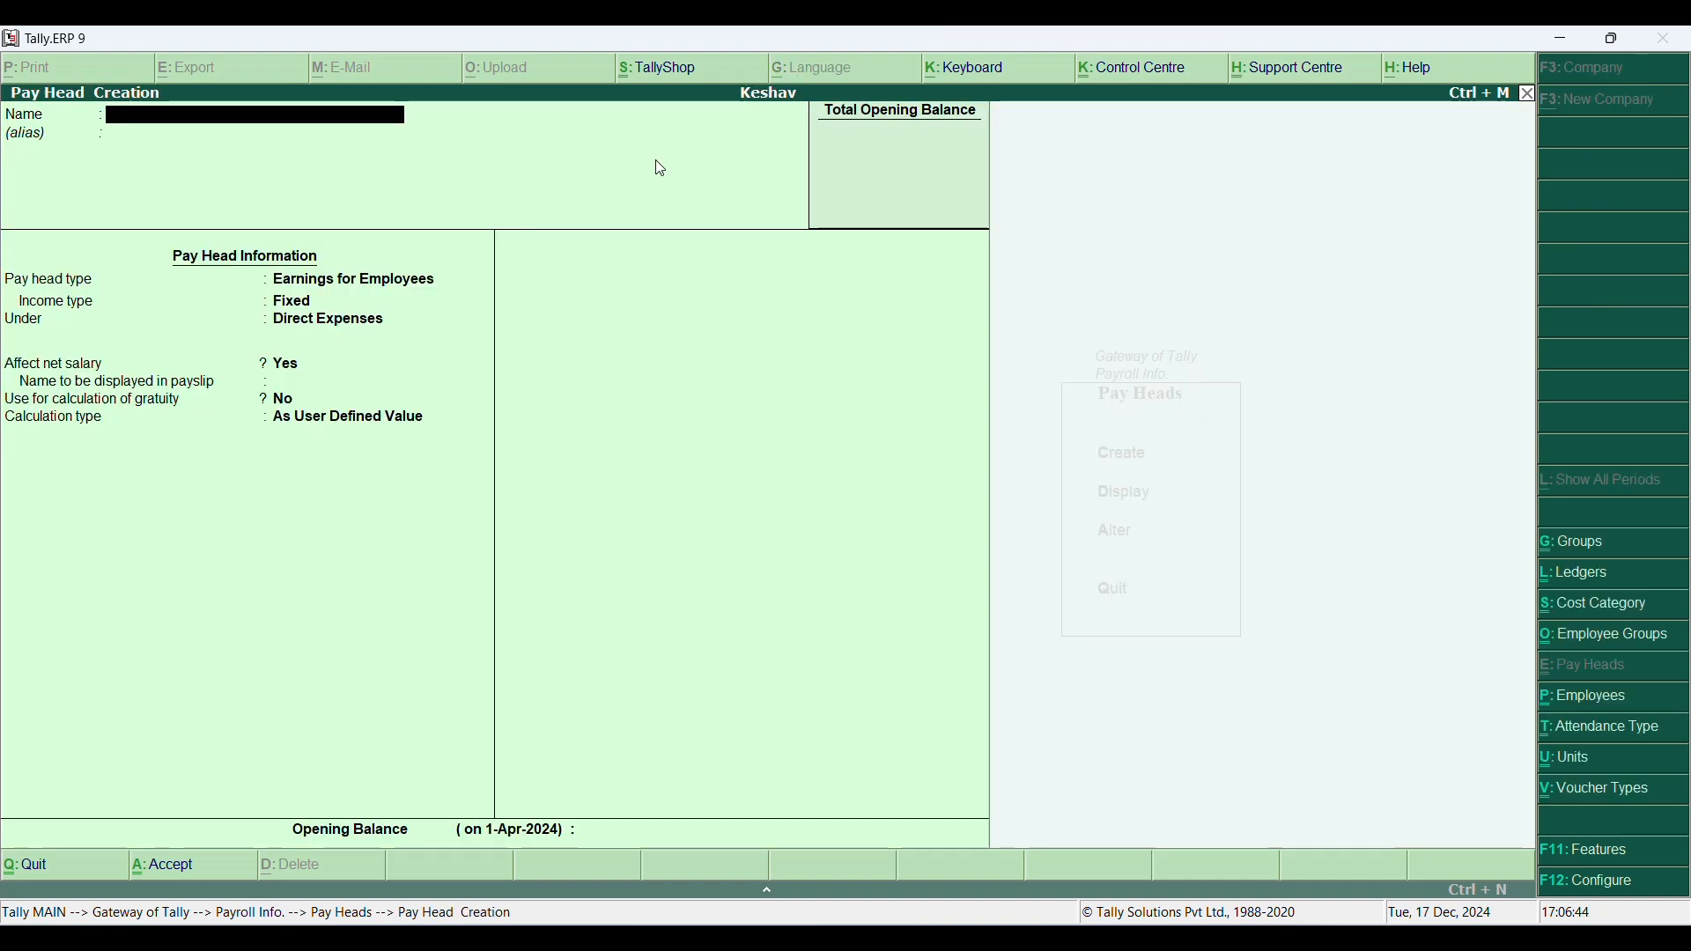
{"action": "type", "text": "Basic Sla"}
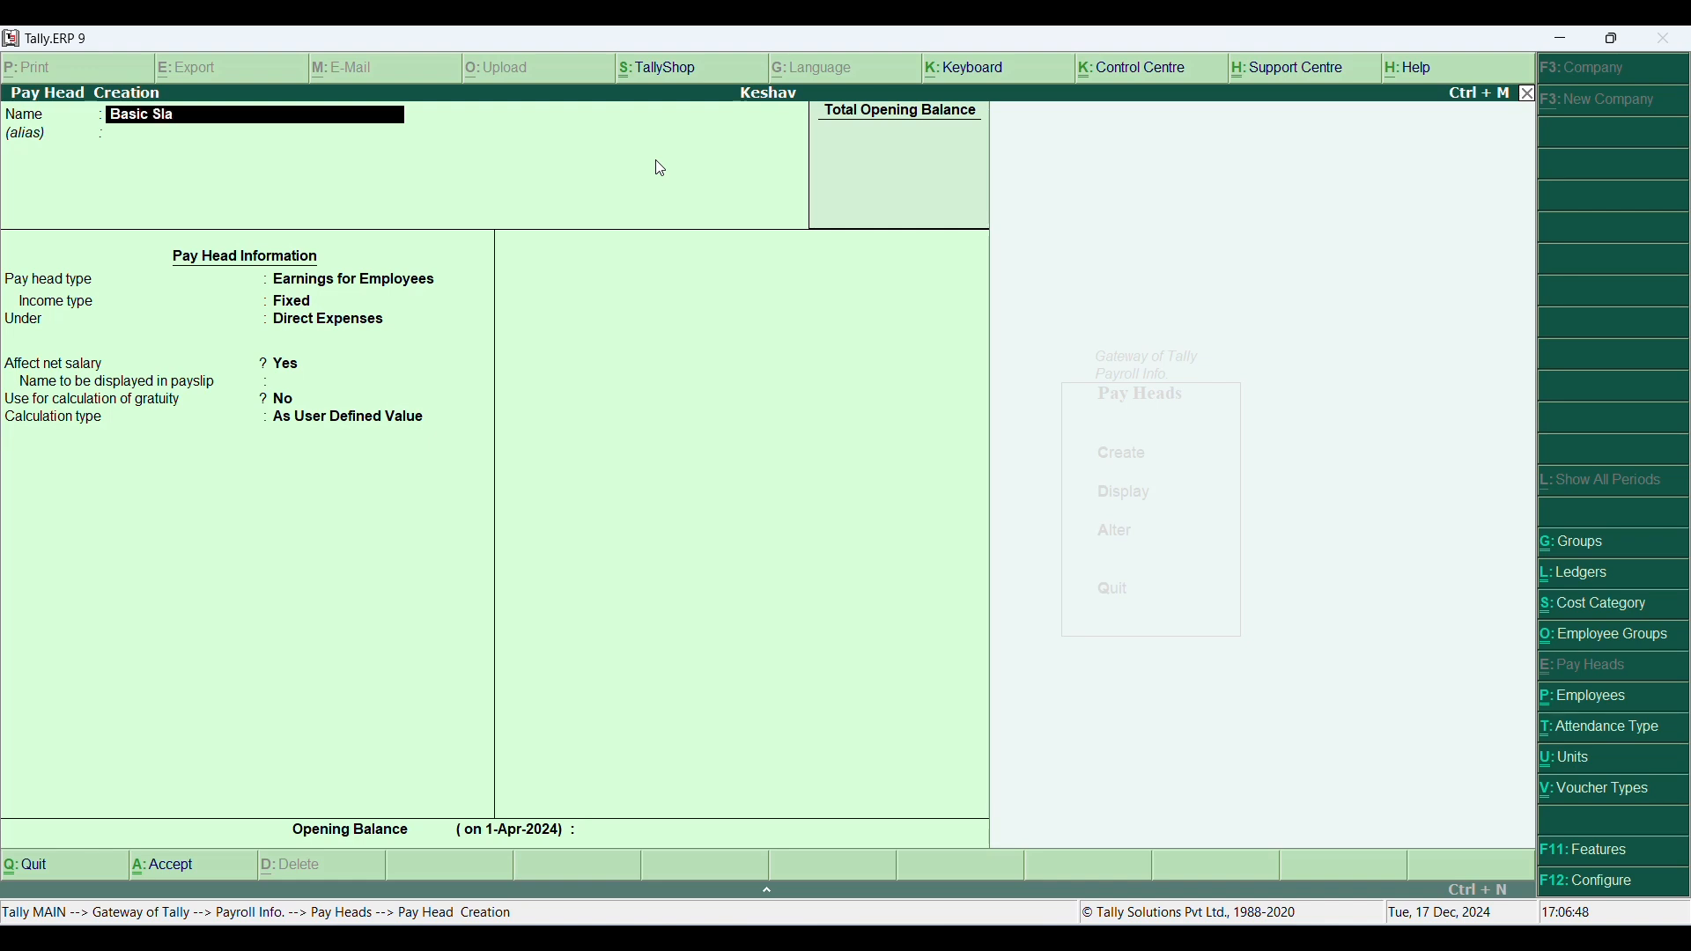
{"action": "key", "text": "BackSpace"}
{"action": "key", "text": "BackSpace"}
{"action": "type", "text": "alary"}
{"action": "key", "text": "Return"}
Step: Set the Basic Salary pay head as Earnings for Employees with Fixed income type under Indirect Expenses
{"action": "key", "text": "Return"}
{"action": "key", "text": "Return"}
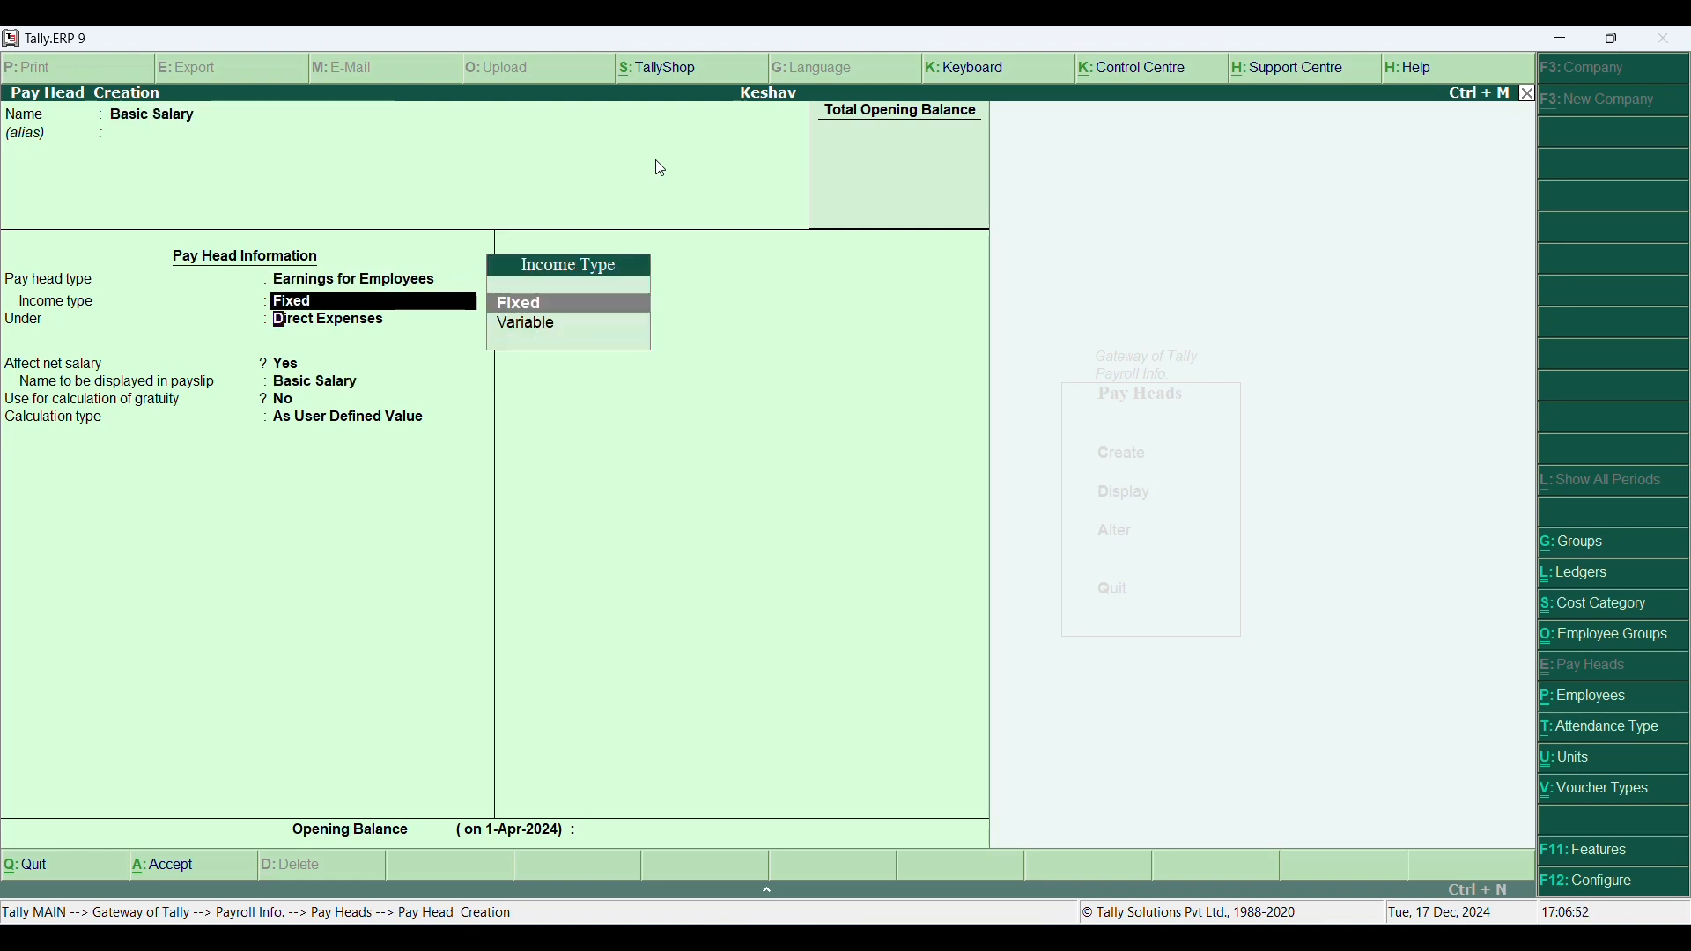
{"action": "key", "text": "Return"}
{"action": "type", "text": "in"}
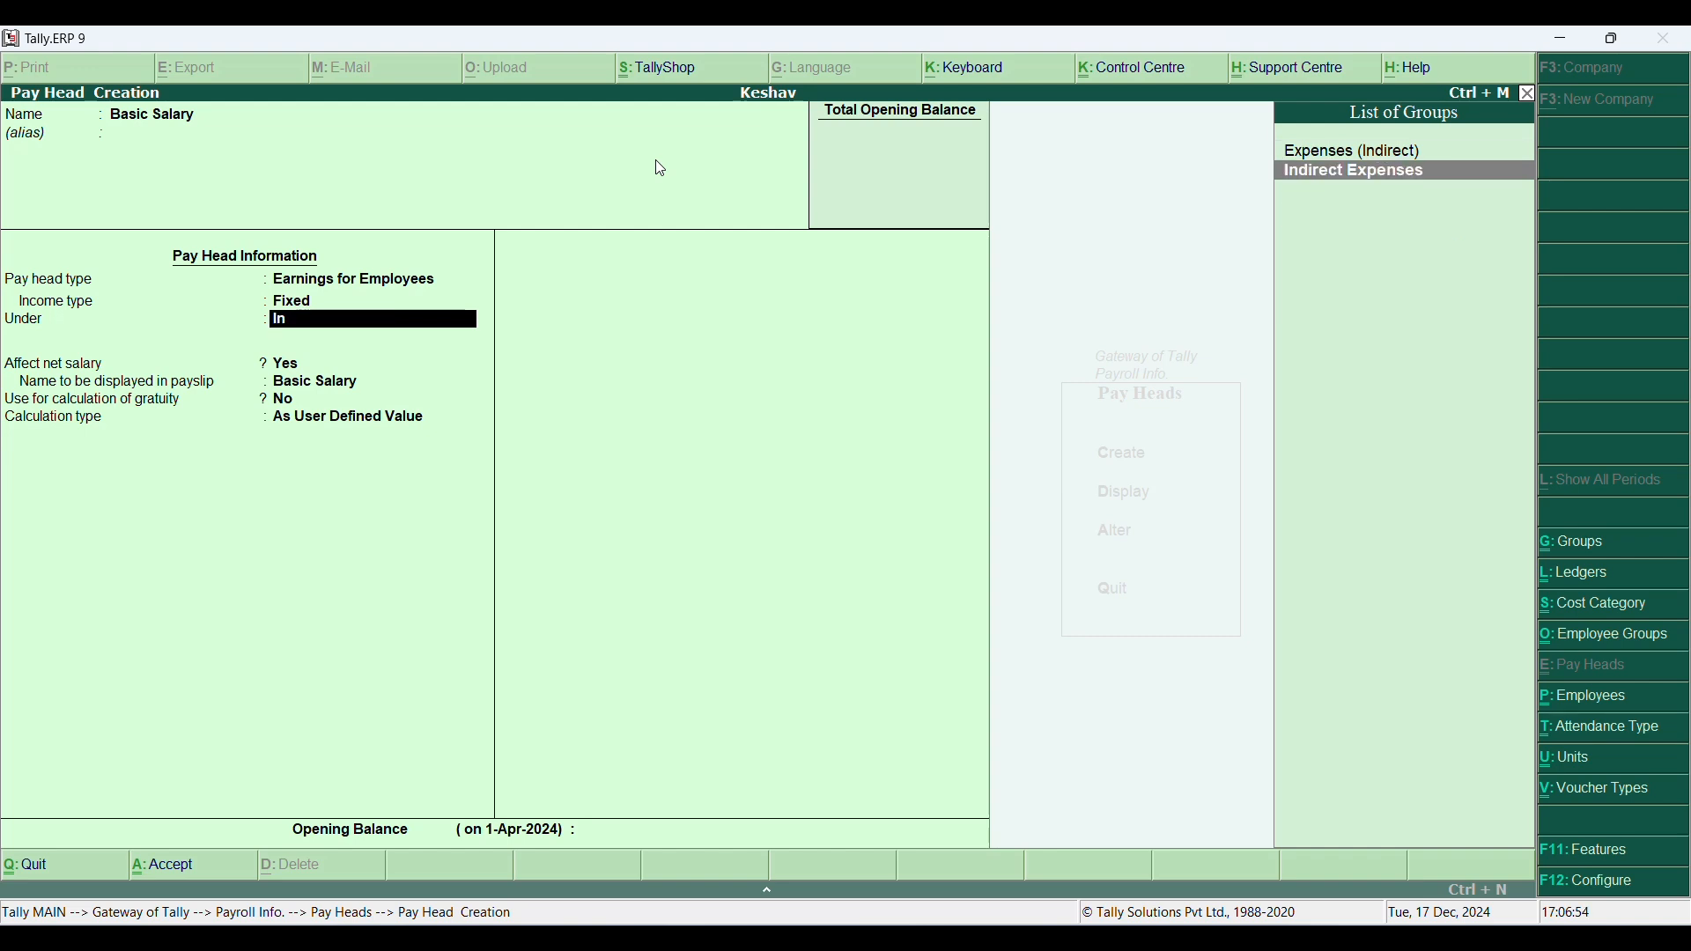
{"action": "key", "text": "Return"}
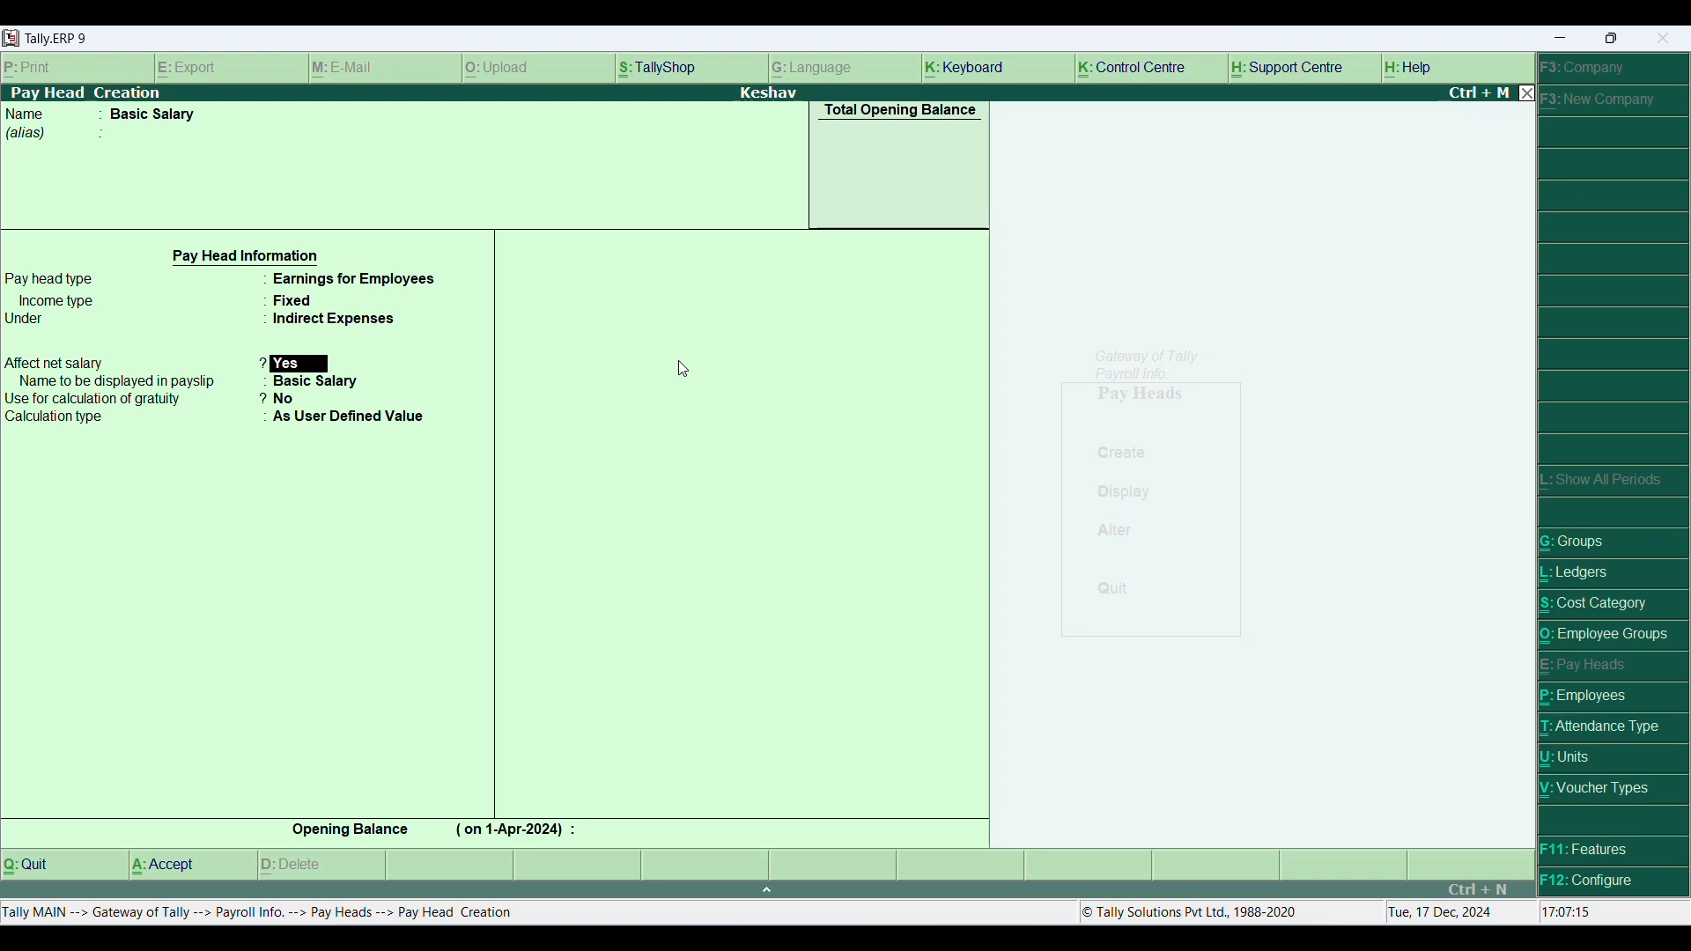
Step: Keep Basic Salary affecting net salary and excluded from gratuity, and calculate it On Attendance with attendance type P
{"action": "key", "text": "Return"}
{"action": "key", "text": "Return"}
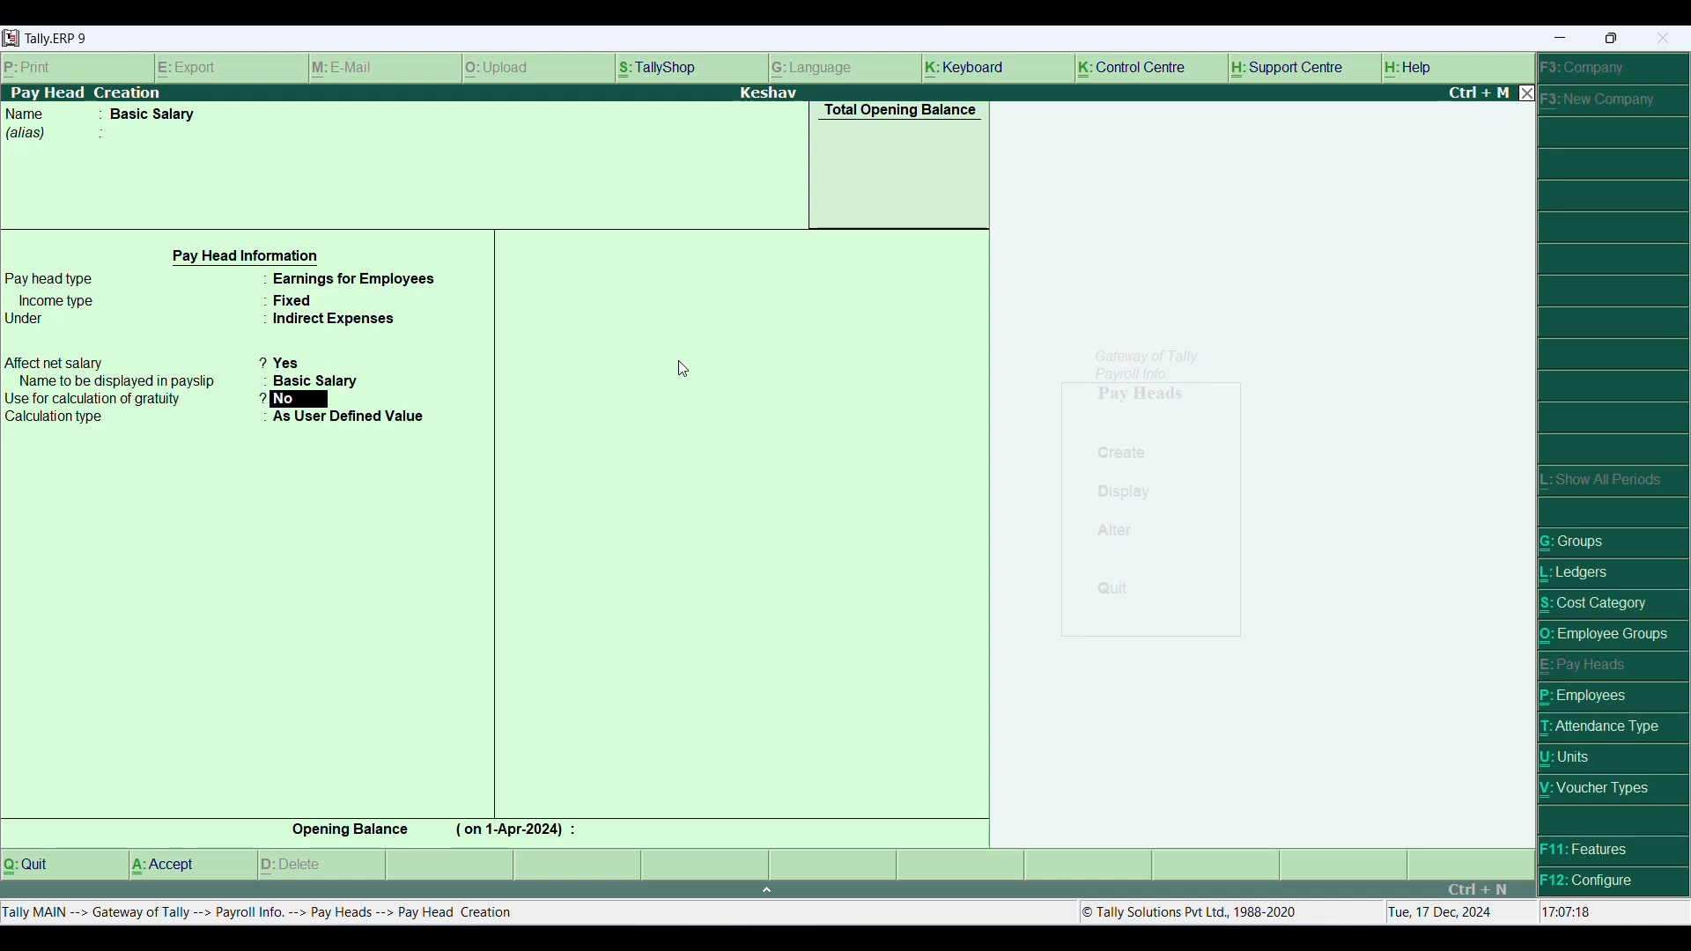
{"action": "key", "text": "Return"}
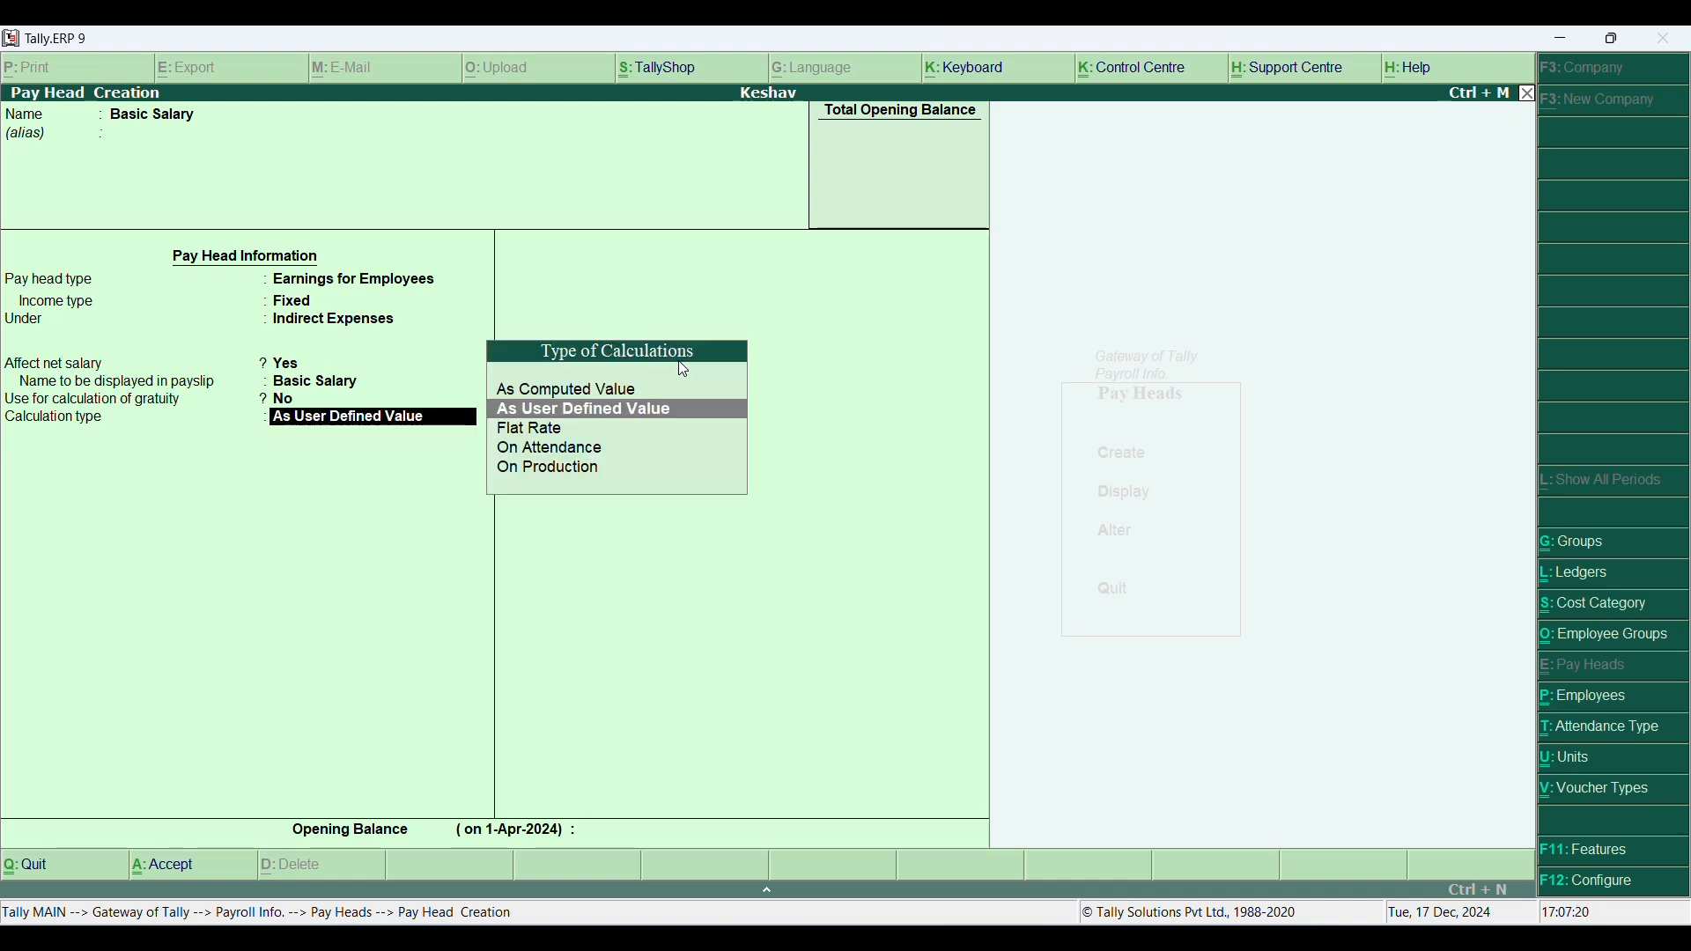
{"action": "key", "text": "Down"}
{"action": "key", "text": "Down"}
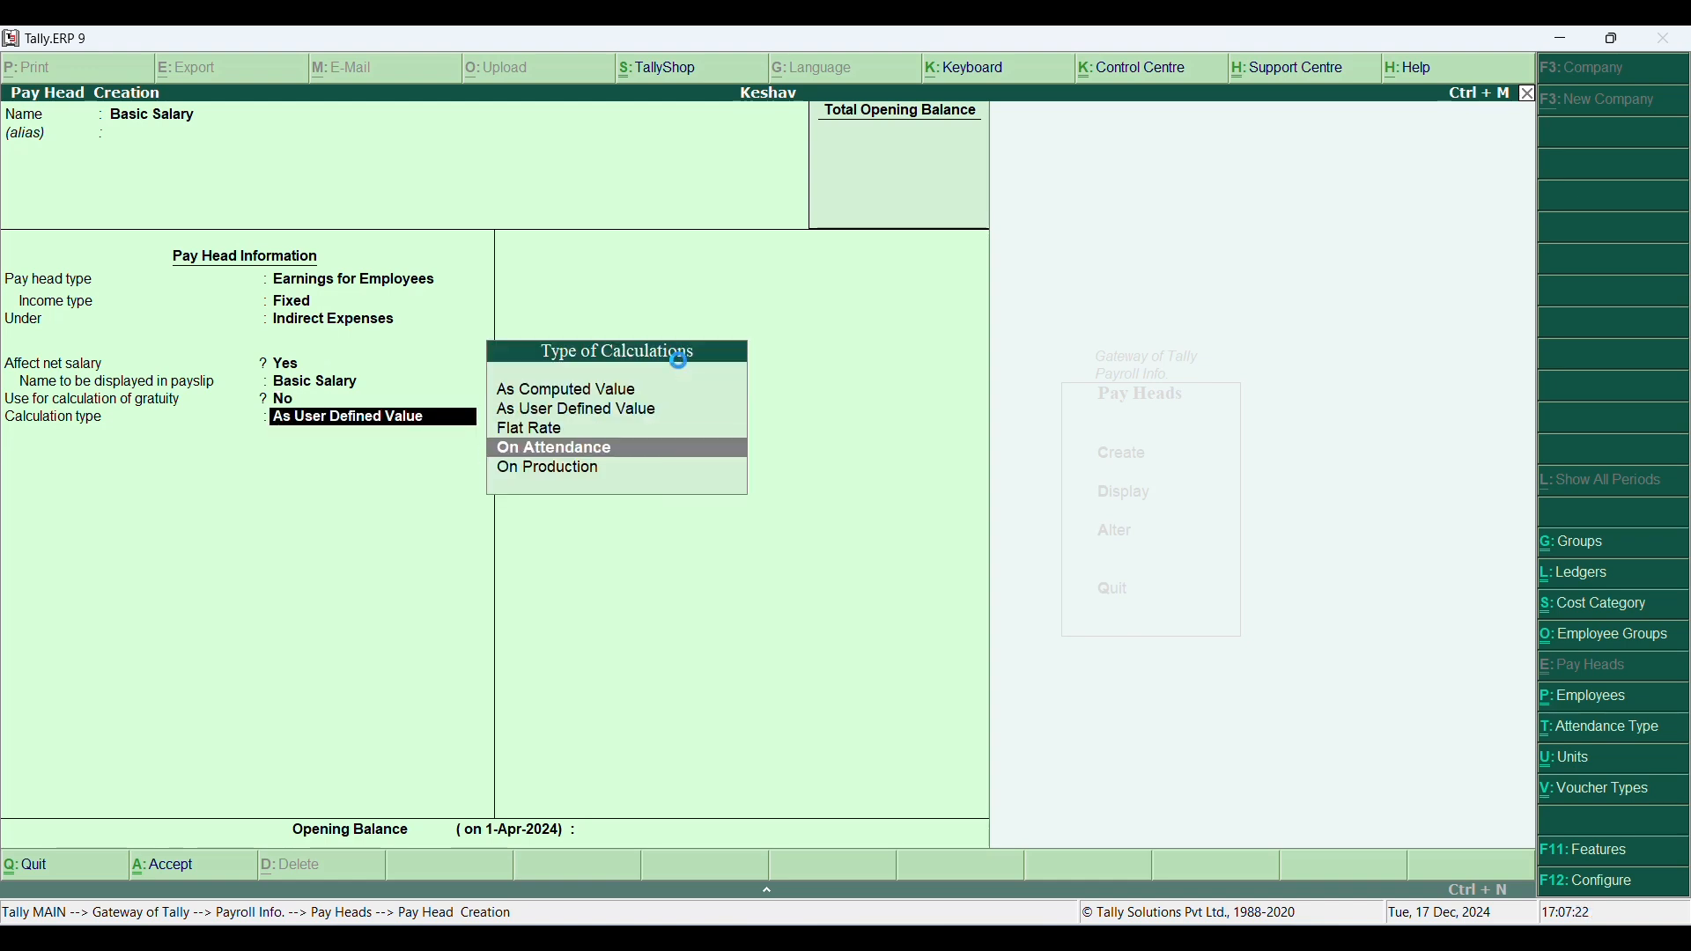
{"action": "key", "text": "Return"}
{"action": "key", "text": "Down"}
{"action": "key", "text": "Return"}
Step: Set Basic Salary's calculation period to Months on the As per Calendar Period basis without rounding, and save the pay head
{"action": "key", "text": "Down"}
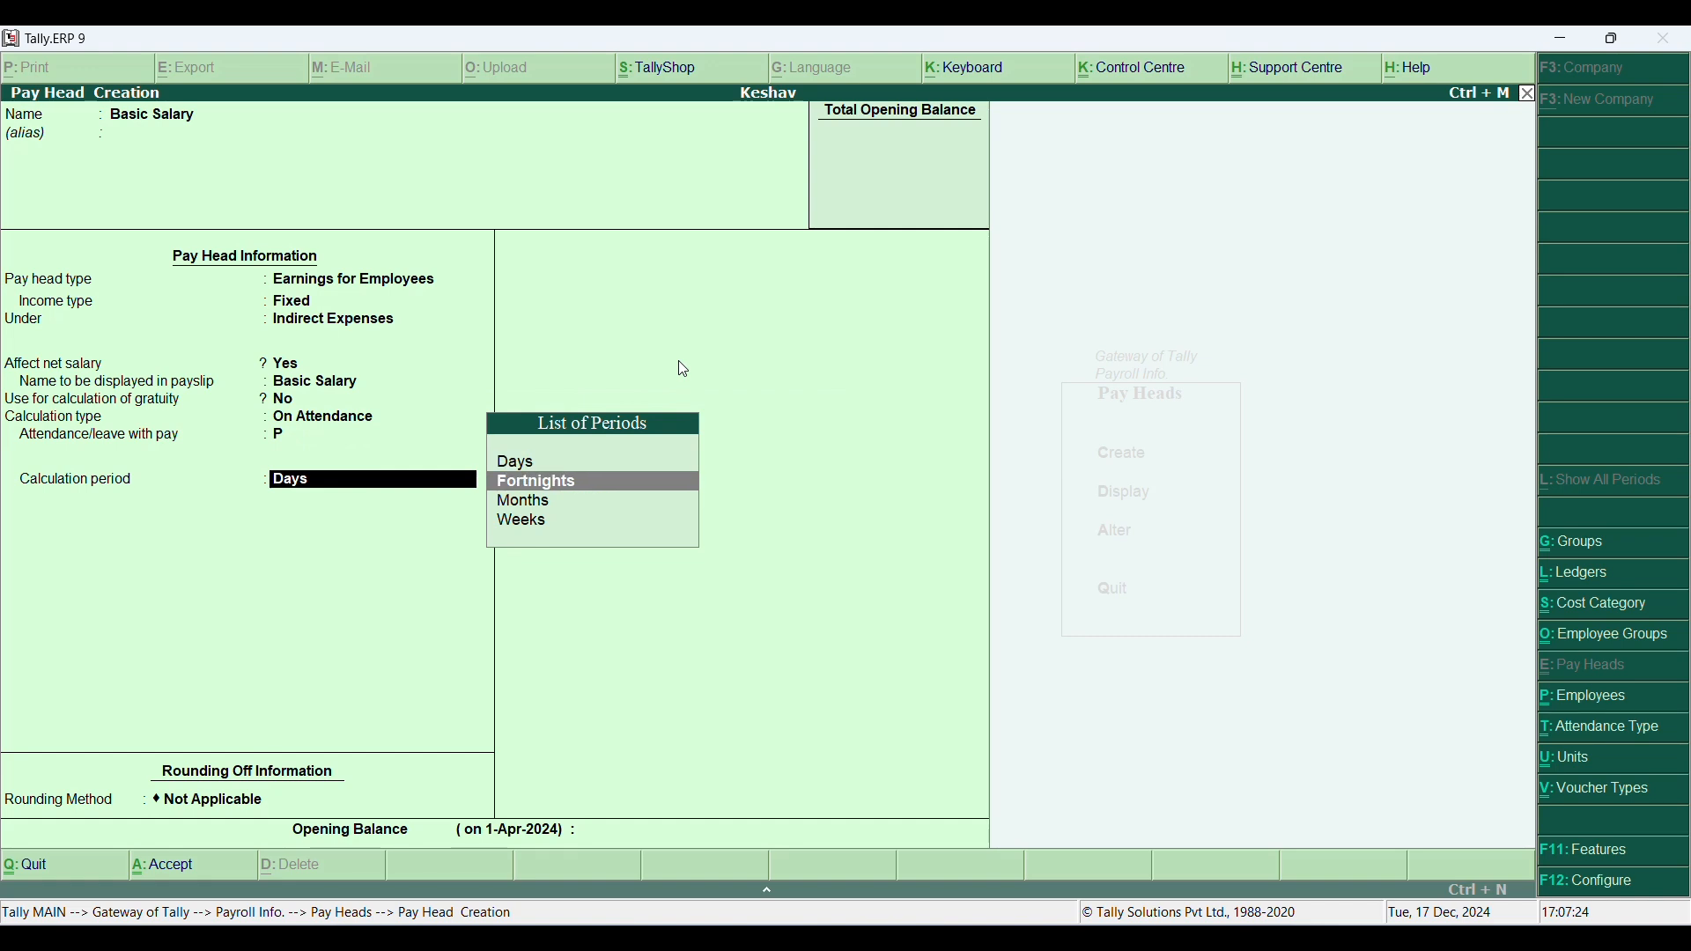
{"action": "key", "text": "Down"}
{"action": "key", "text": "Return"}
{"action": "key", "text": "Return"}
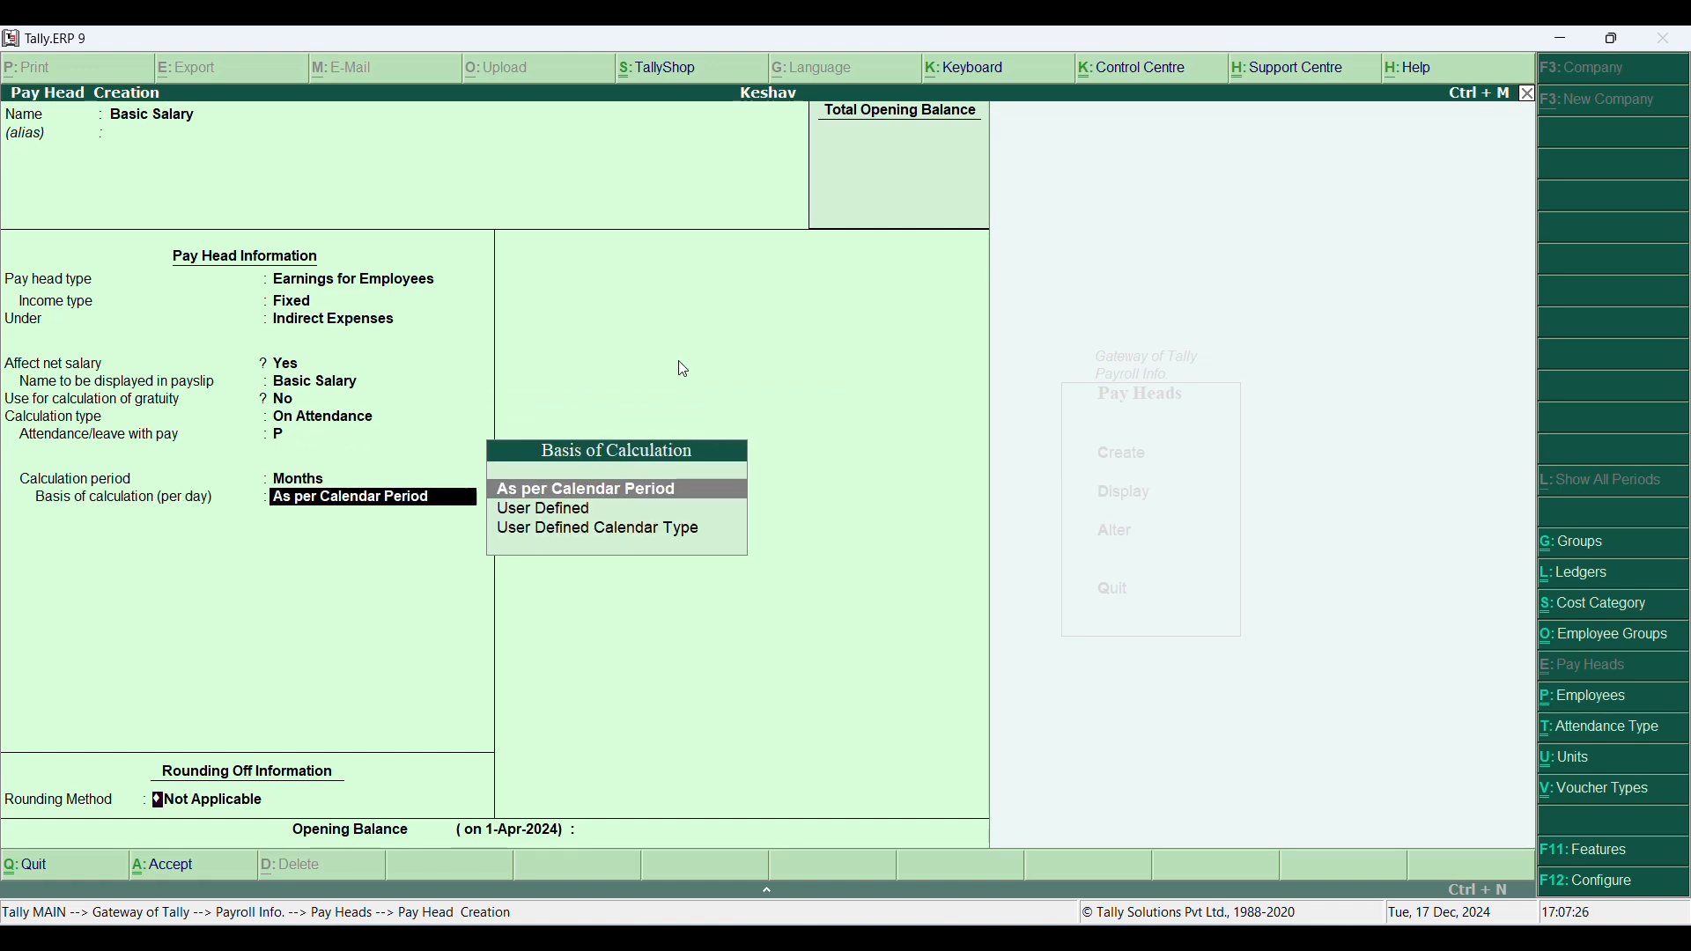
{"action": "key", "text": "Return"}
{"action": "key", "text": "Return"}
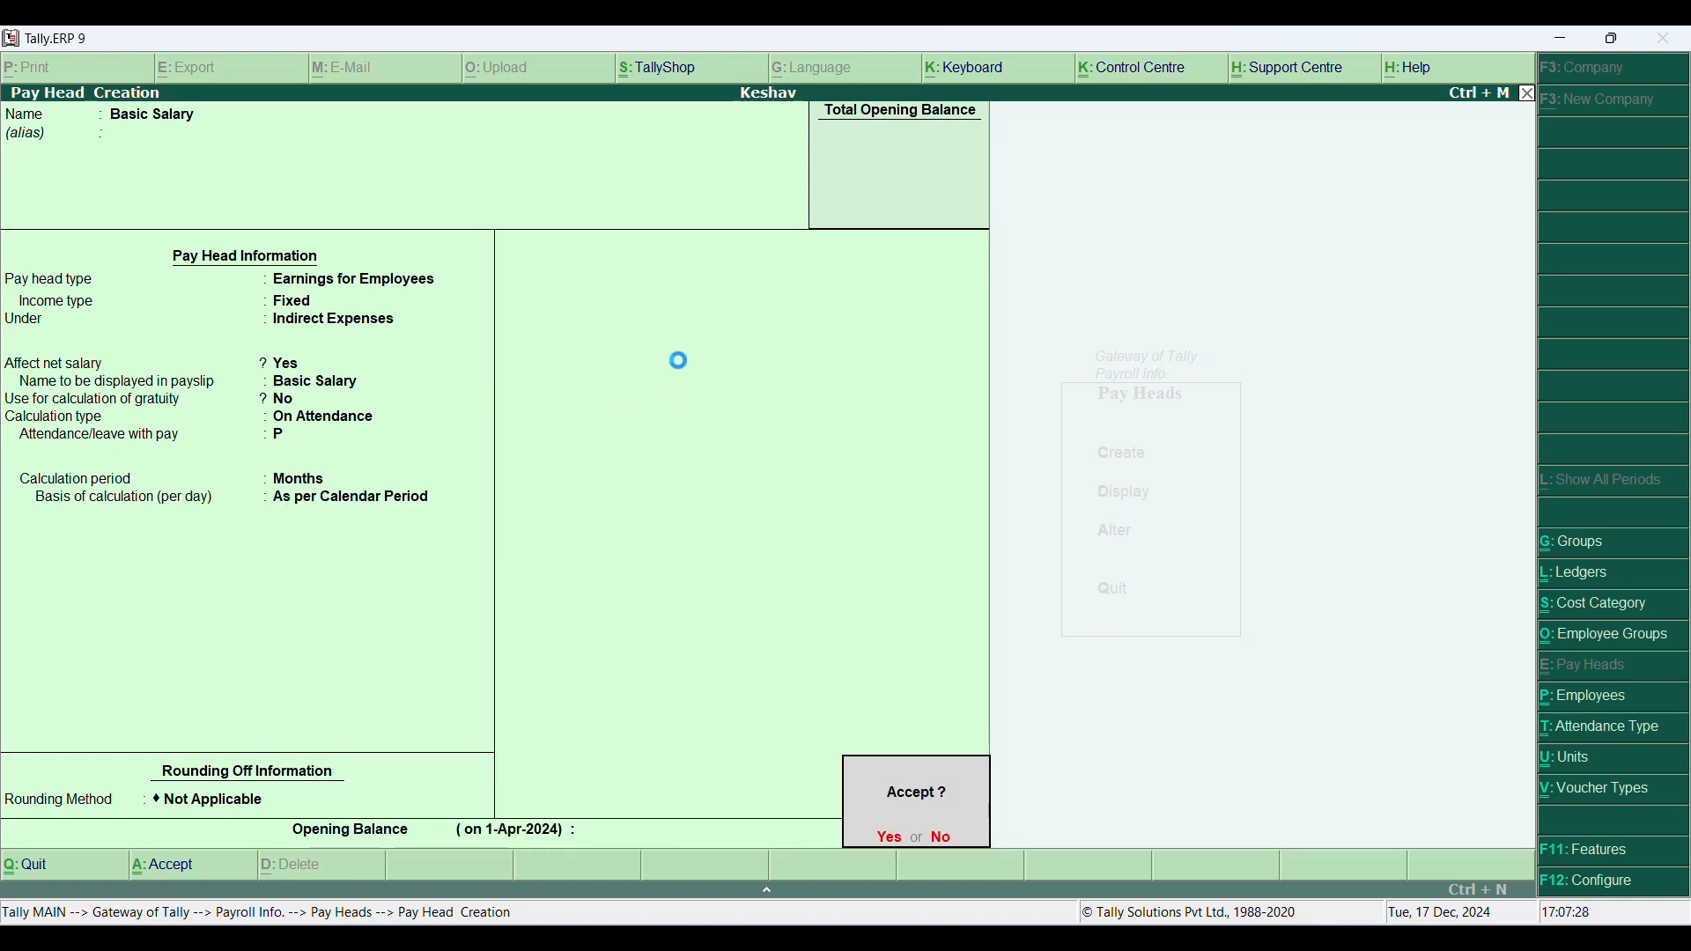
{"action": "key", "text": "Return"}
Step: Name a new pay head HRA and make it a Fixed Earnings for Employees head under Indirect Expenses
{"action": "type", "text": "H"}
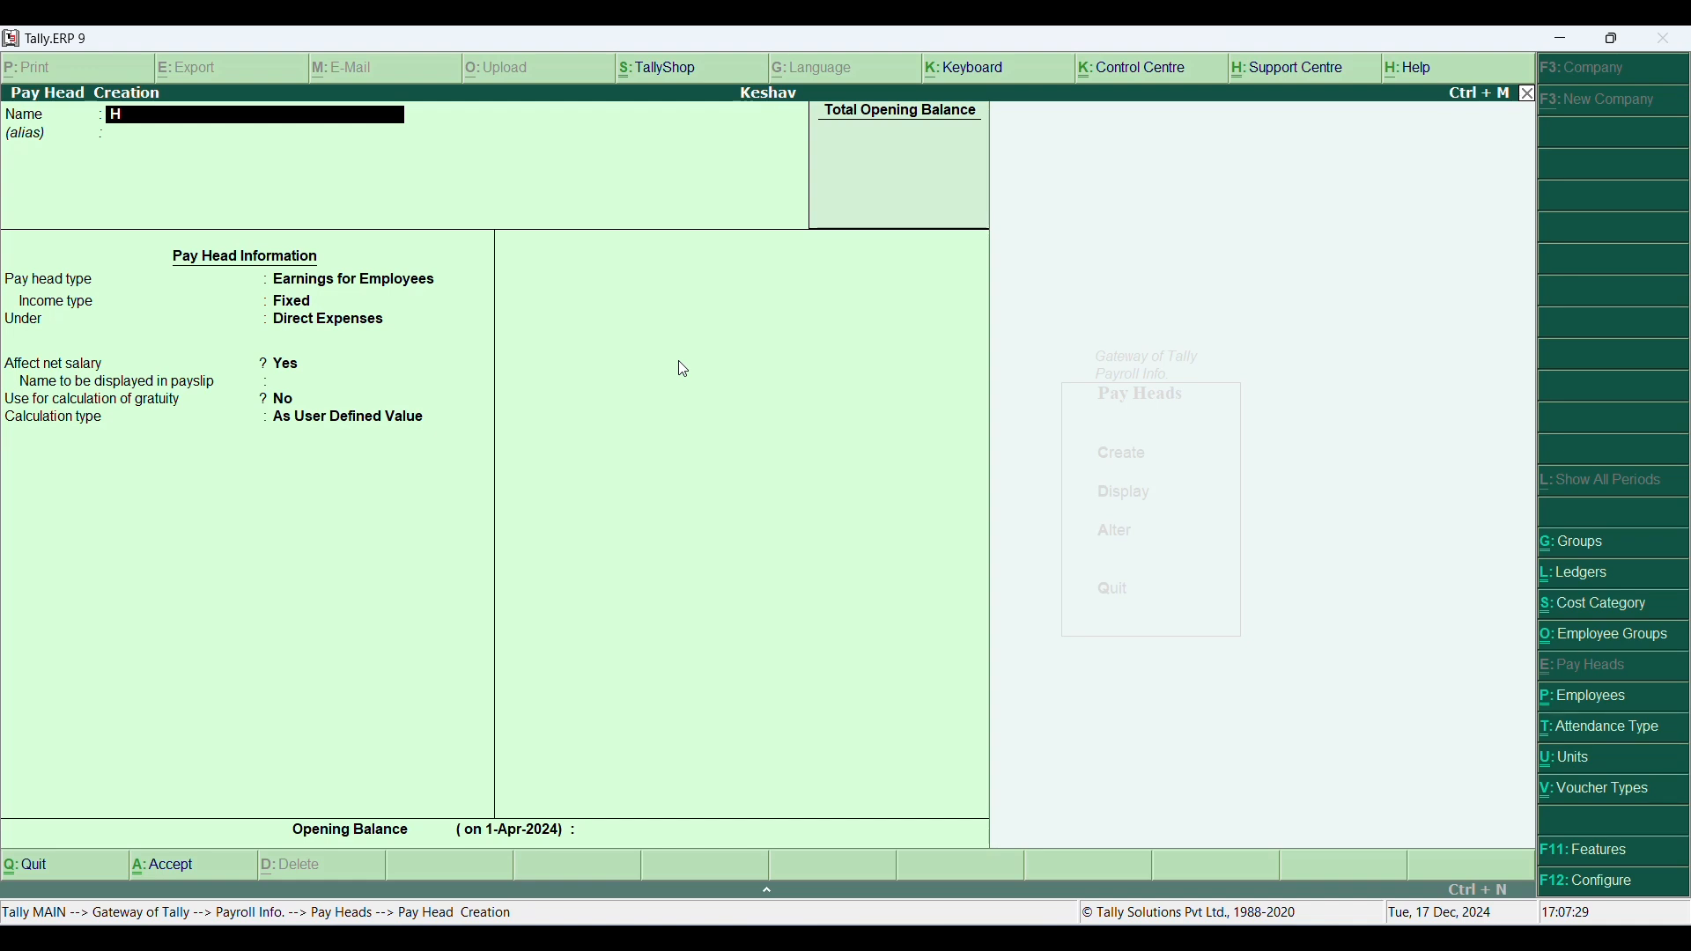
{"action": "type", "text": "RA"}
{"action": "key", "text": "Return"}
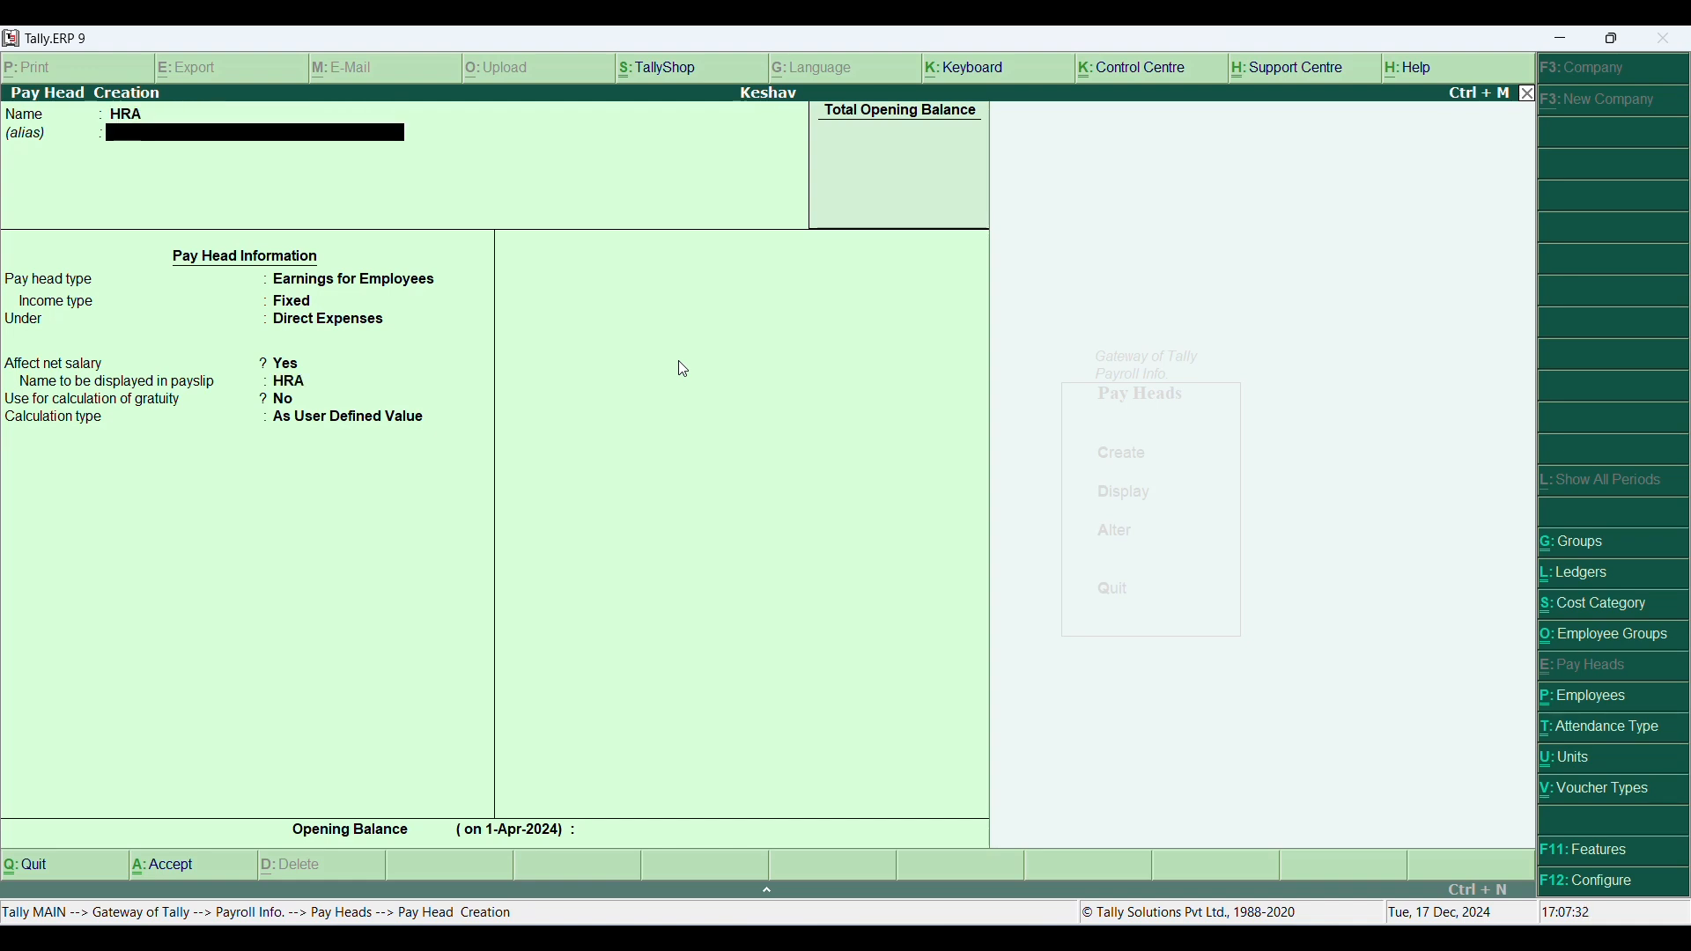
{"action": "key", "text": "Return"}
{"action": "key", "text": "Return"}
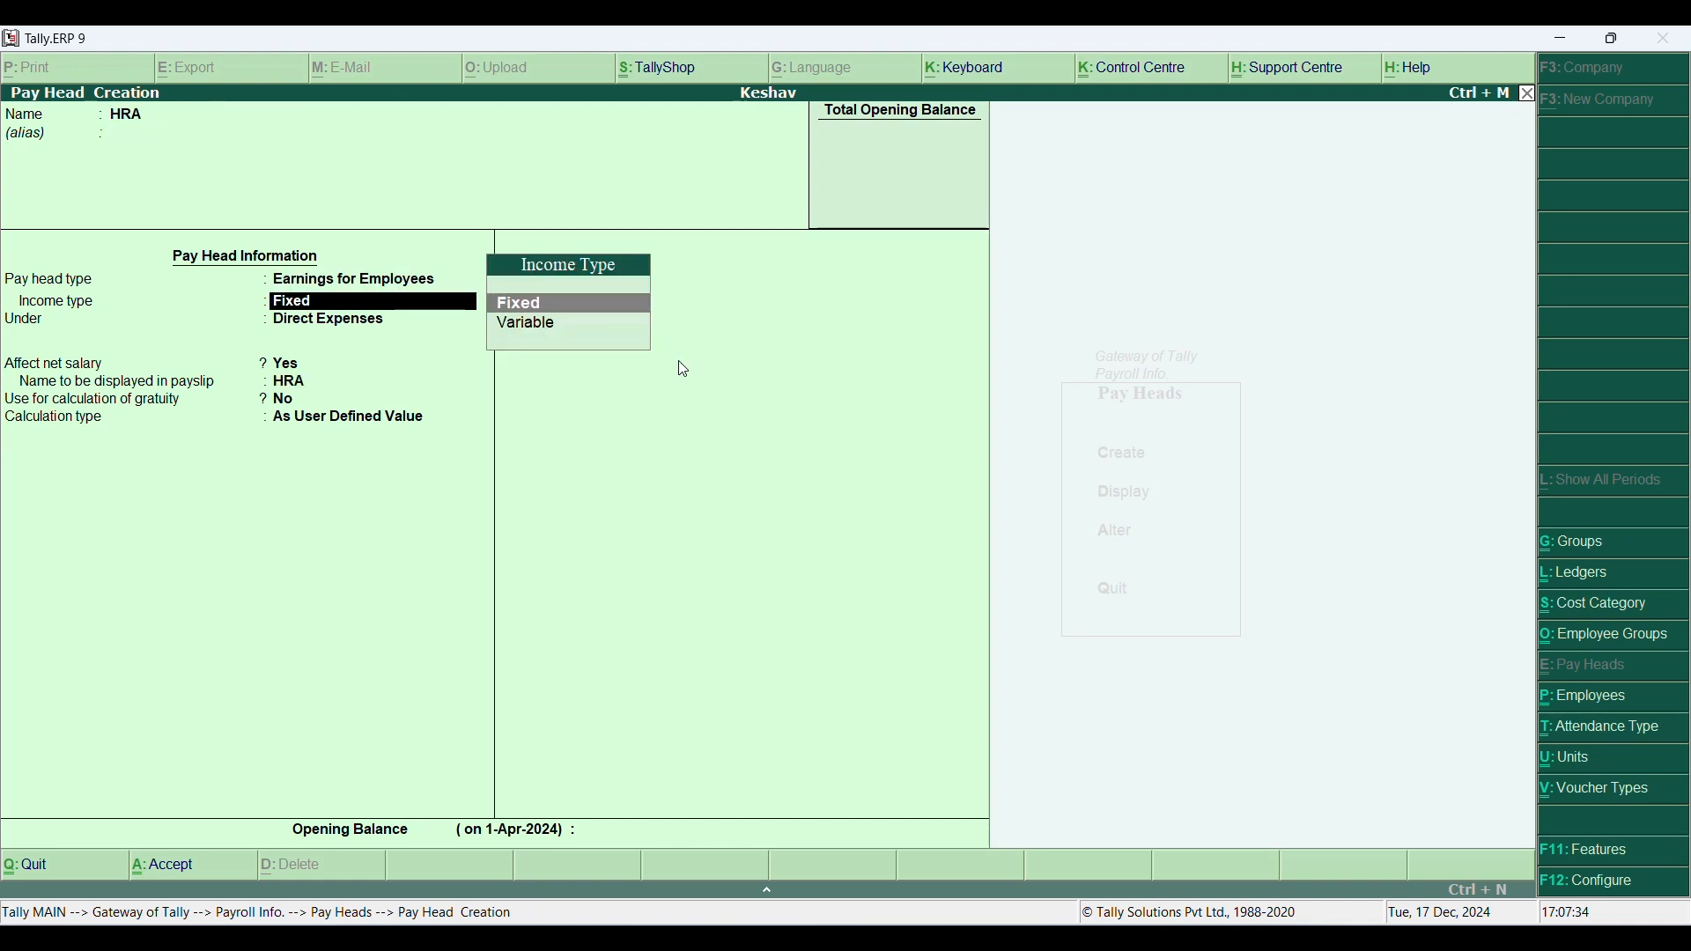
{"action": "key", "text": "Down"}
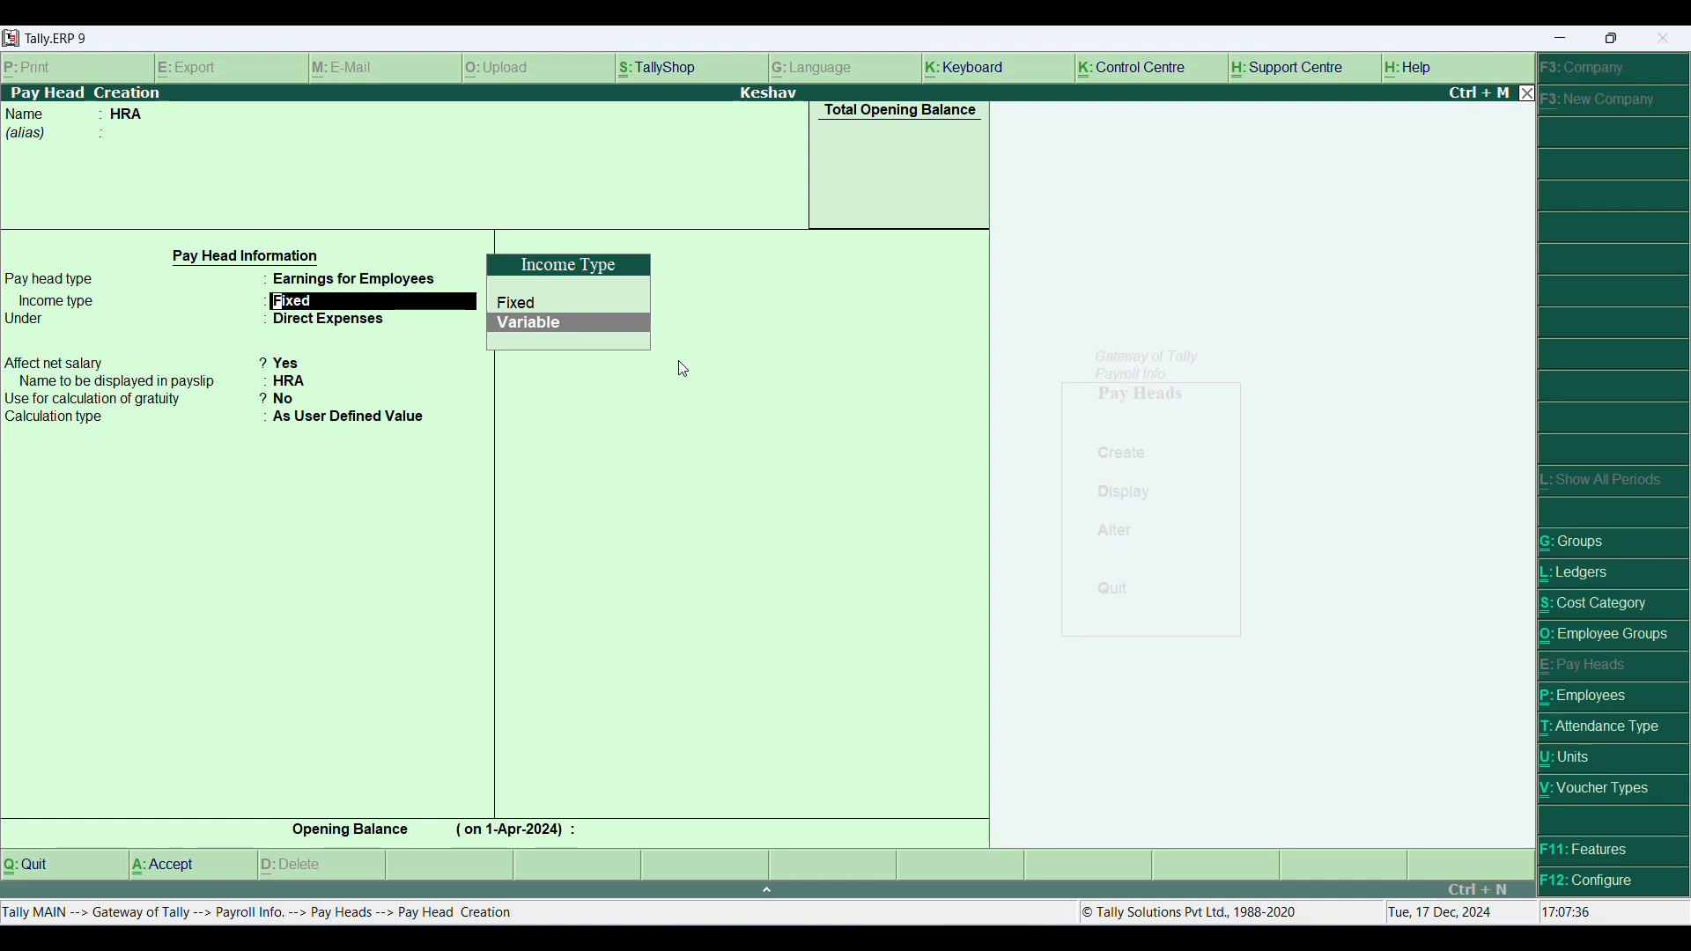
{"action": "key", "text": "Up"}
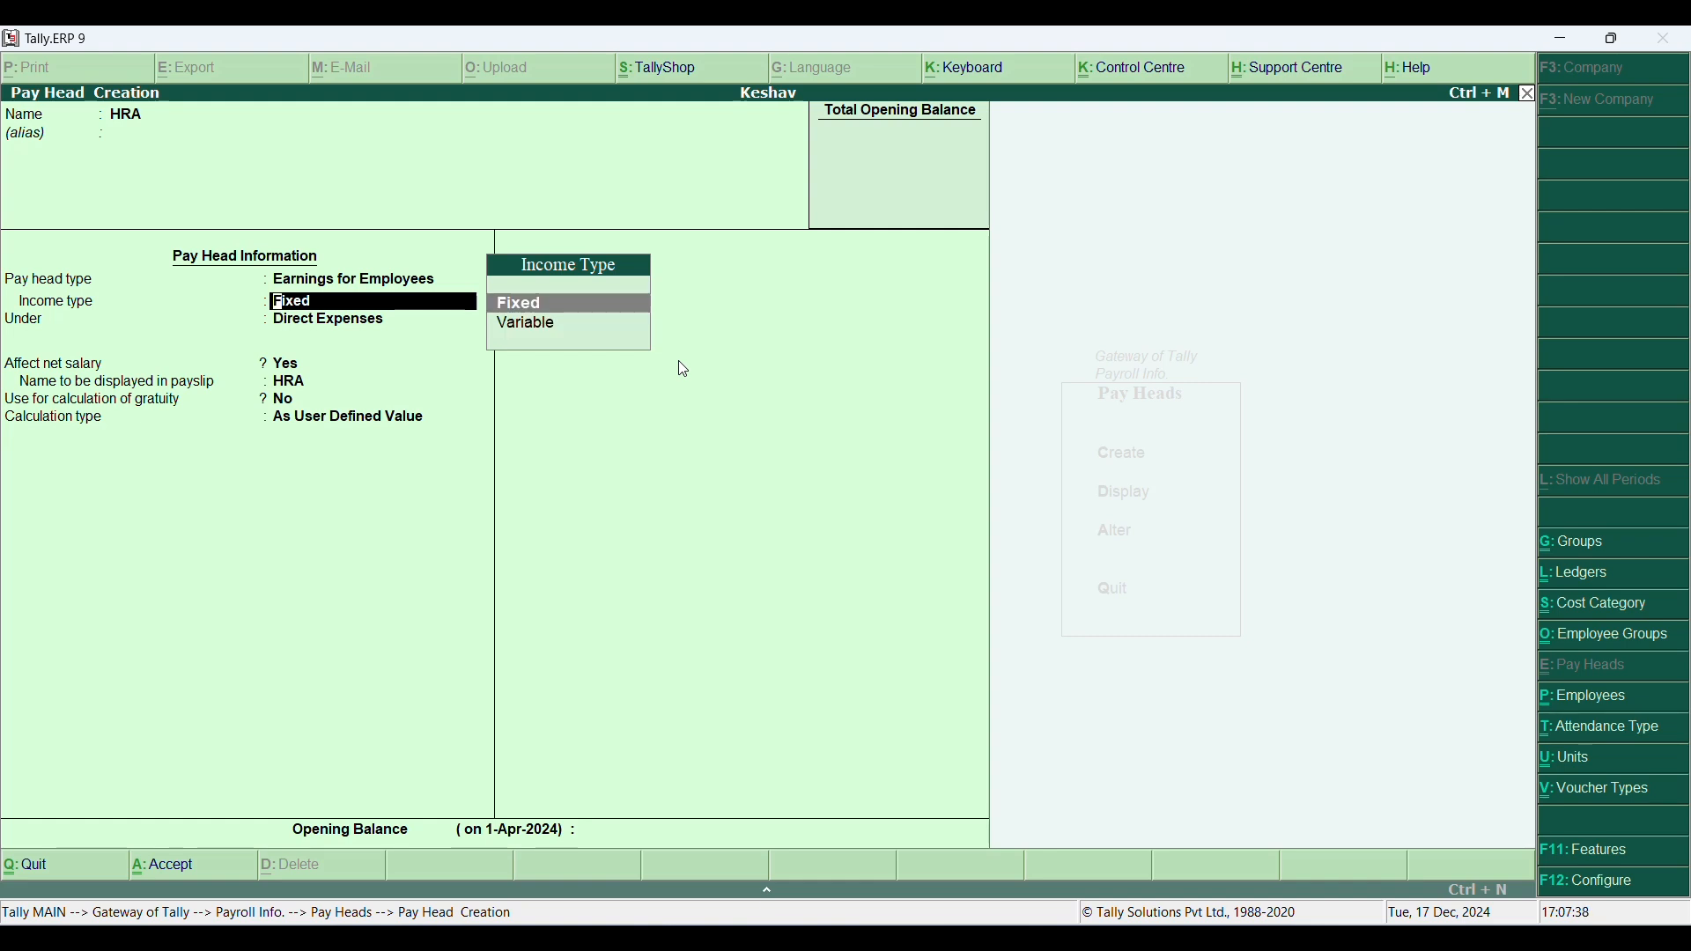
{"action": "key", "text": "Return"}
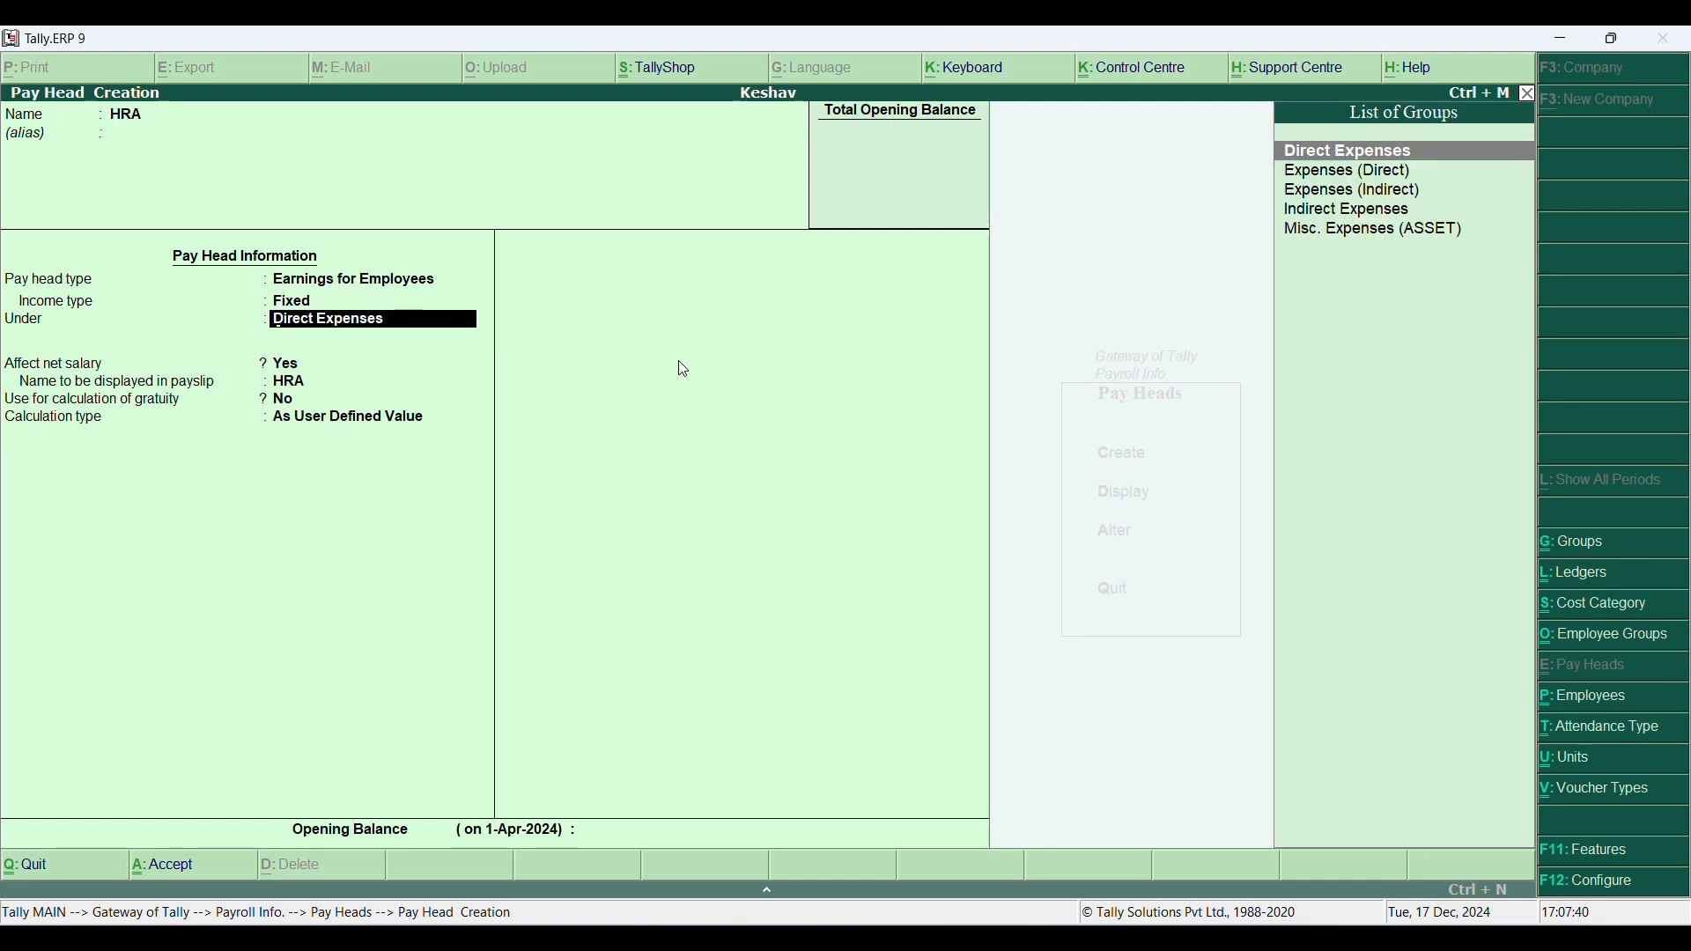
{"action": "type", "text": "Ind"}
{"action": "key", "text": "Return"}
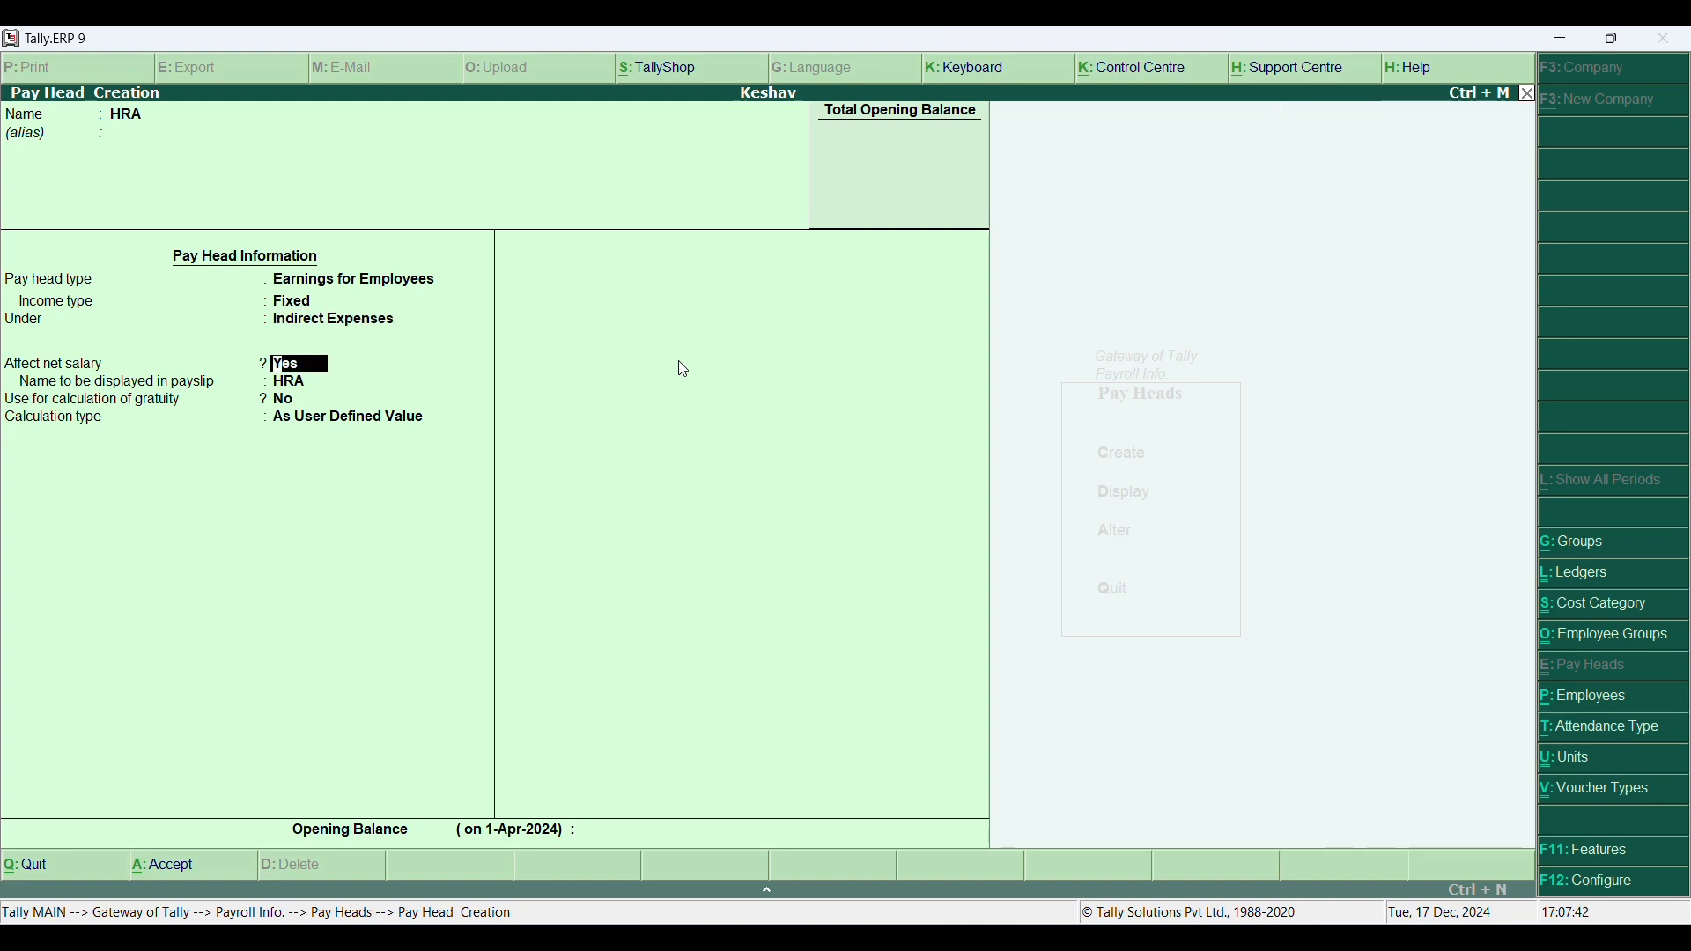
Step: Set HRA's calculation type to As Computed Value per Months, excluded from gratuity and with rounding Not Applicable
{"action": "key", "text": "Return"}
{"action": "key", "text": "Return"}
{"action": "key", "text": "Return"}
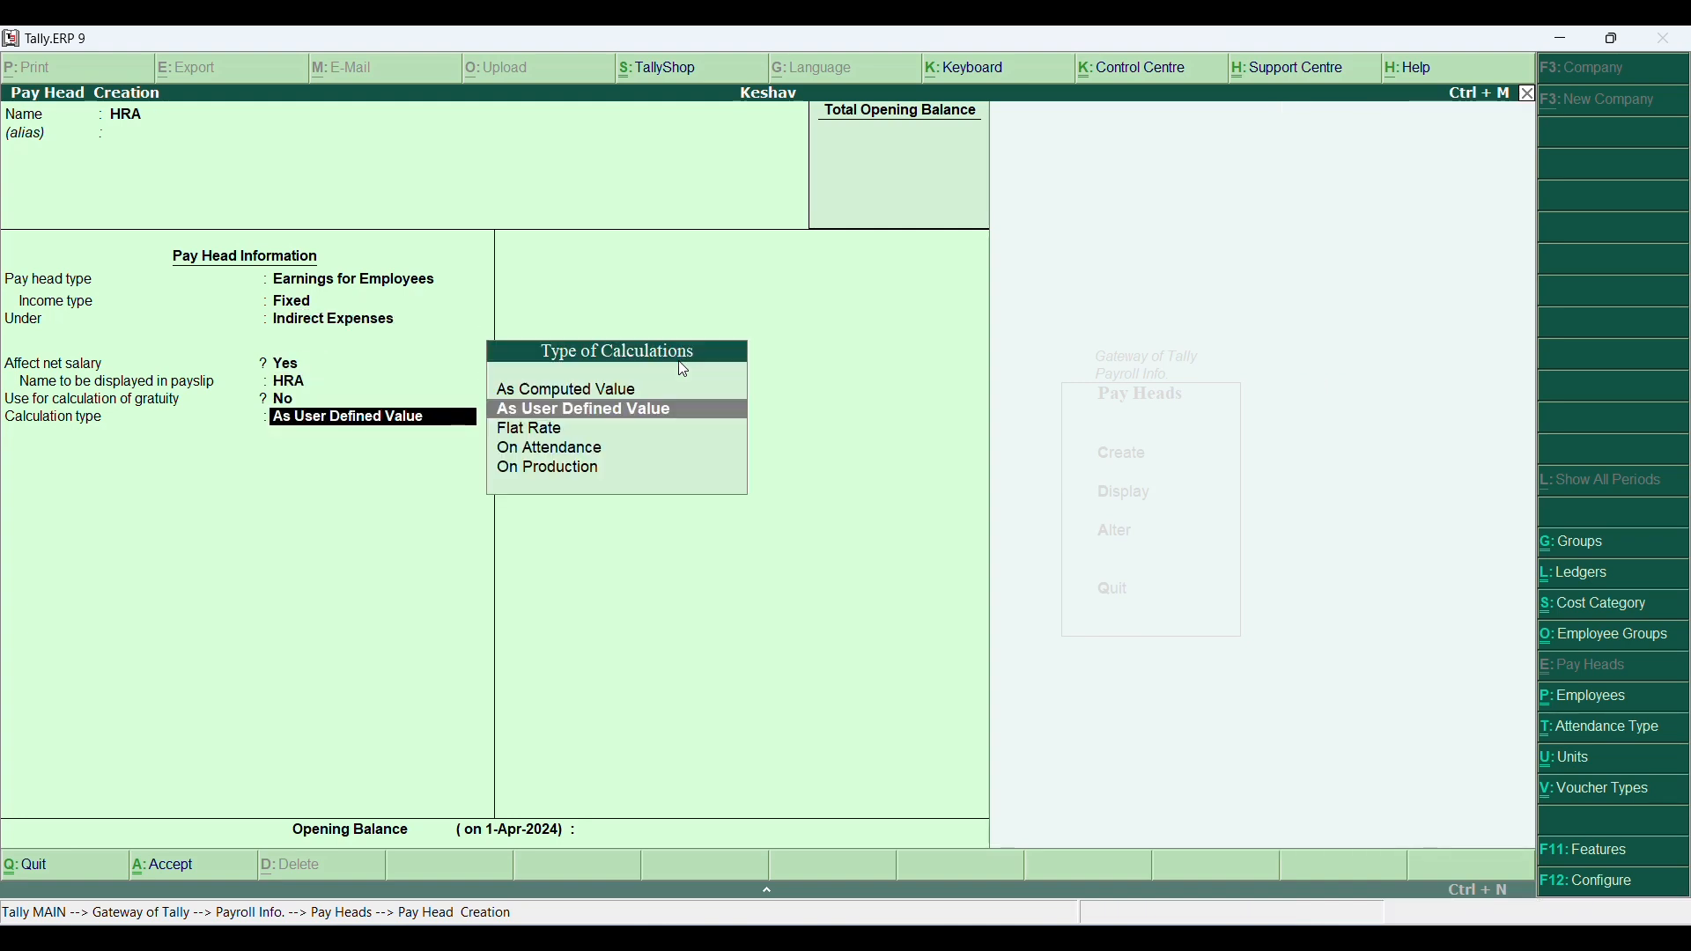
{"action": "key", "text": "Up"}
{"action": "key", "text": "Down"}
{"action": "key", "text": "Up"}
{"action": "key", "text": "Return"}
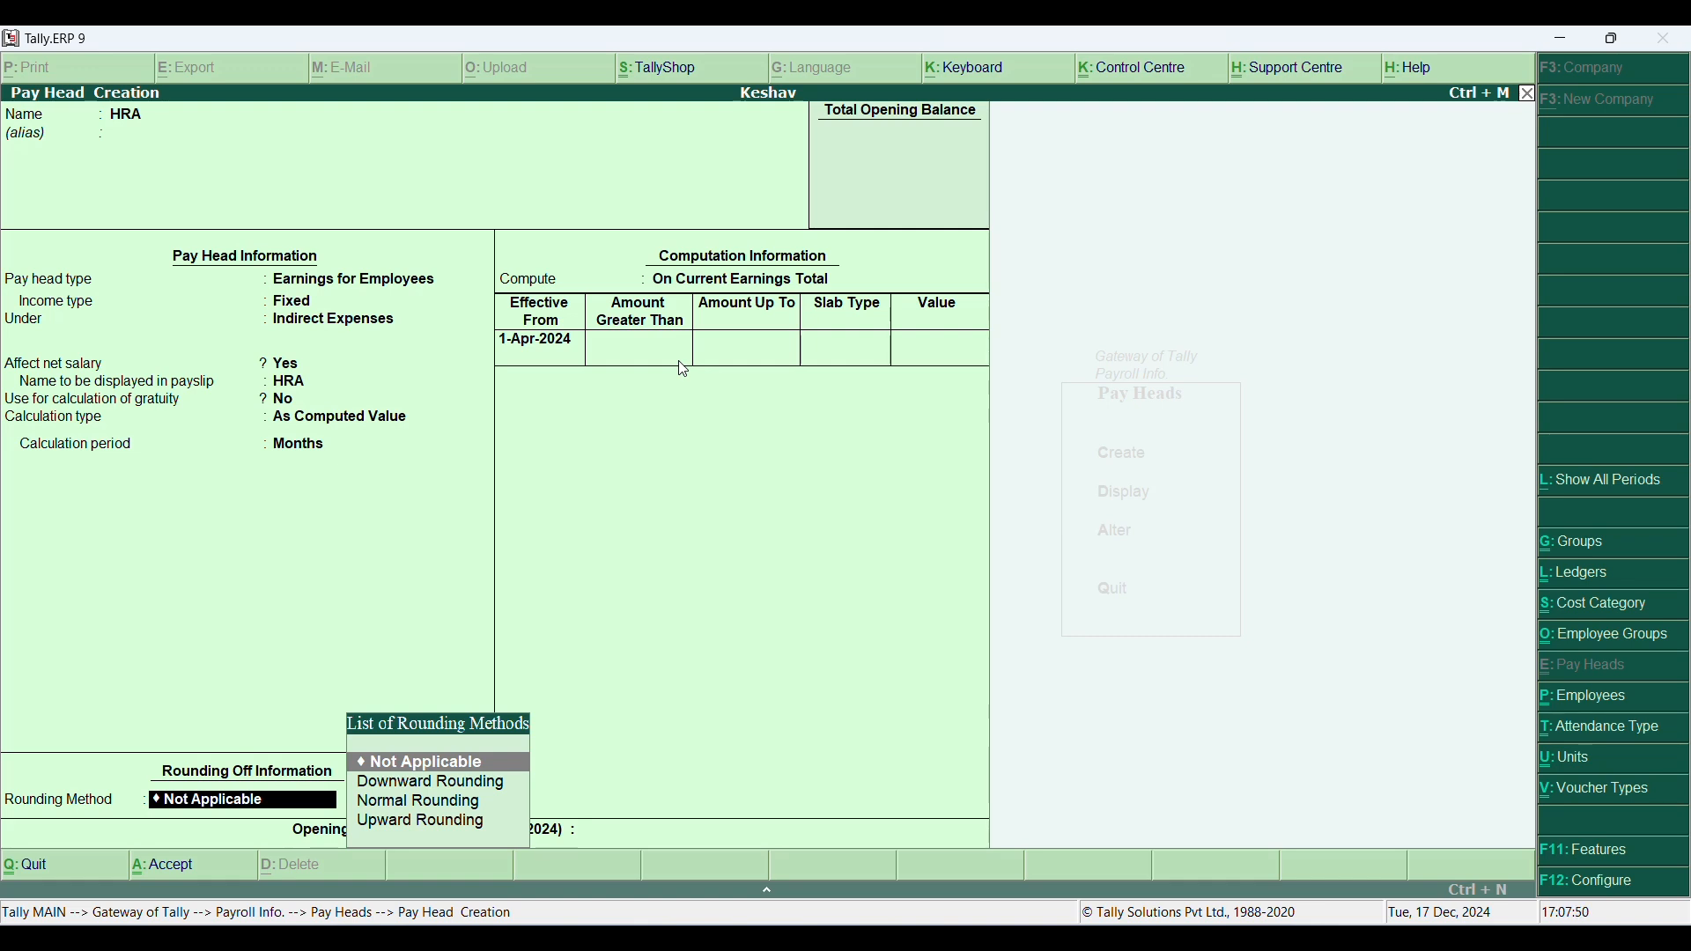
{"action": "key", "text": "Return"}
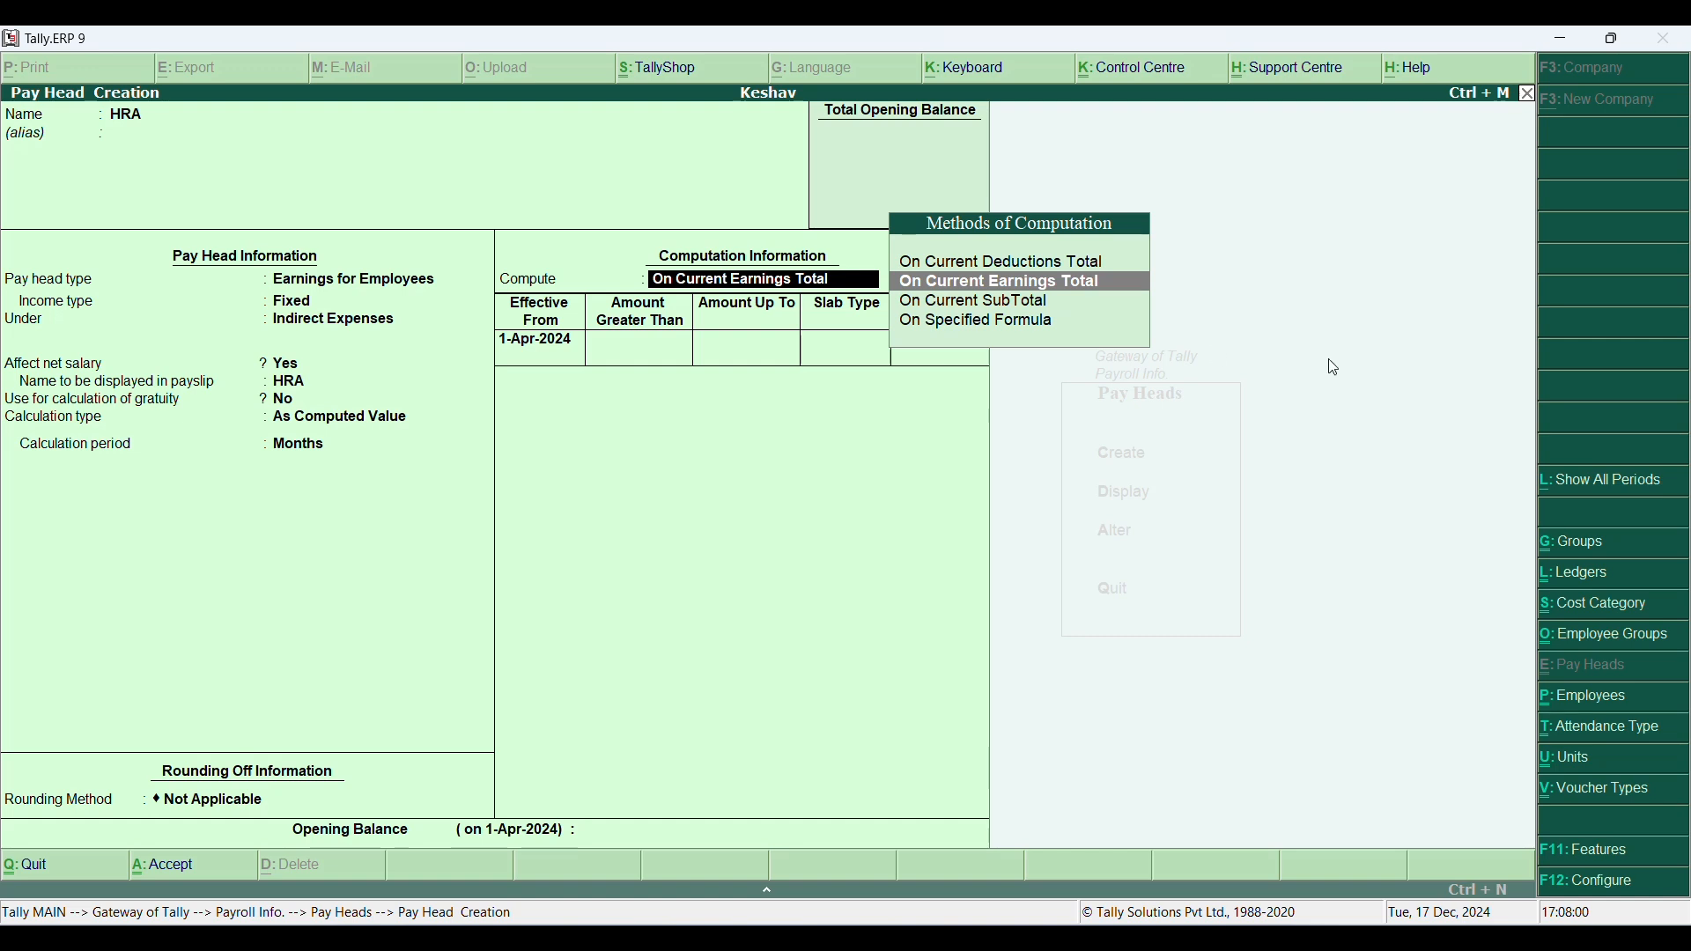
Step: Compute HRA On Current Earnings Total from 1-Apr-2024 with a Value slab of 5,000, and save the pay head
{"action": "key", "text": "Return"}
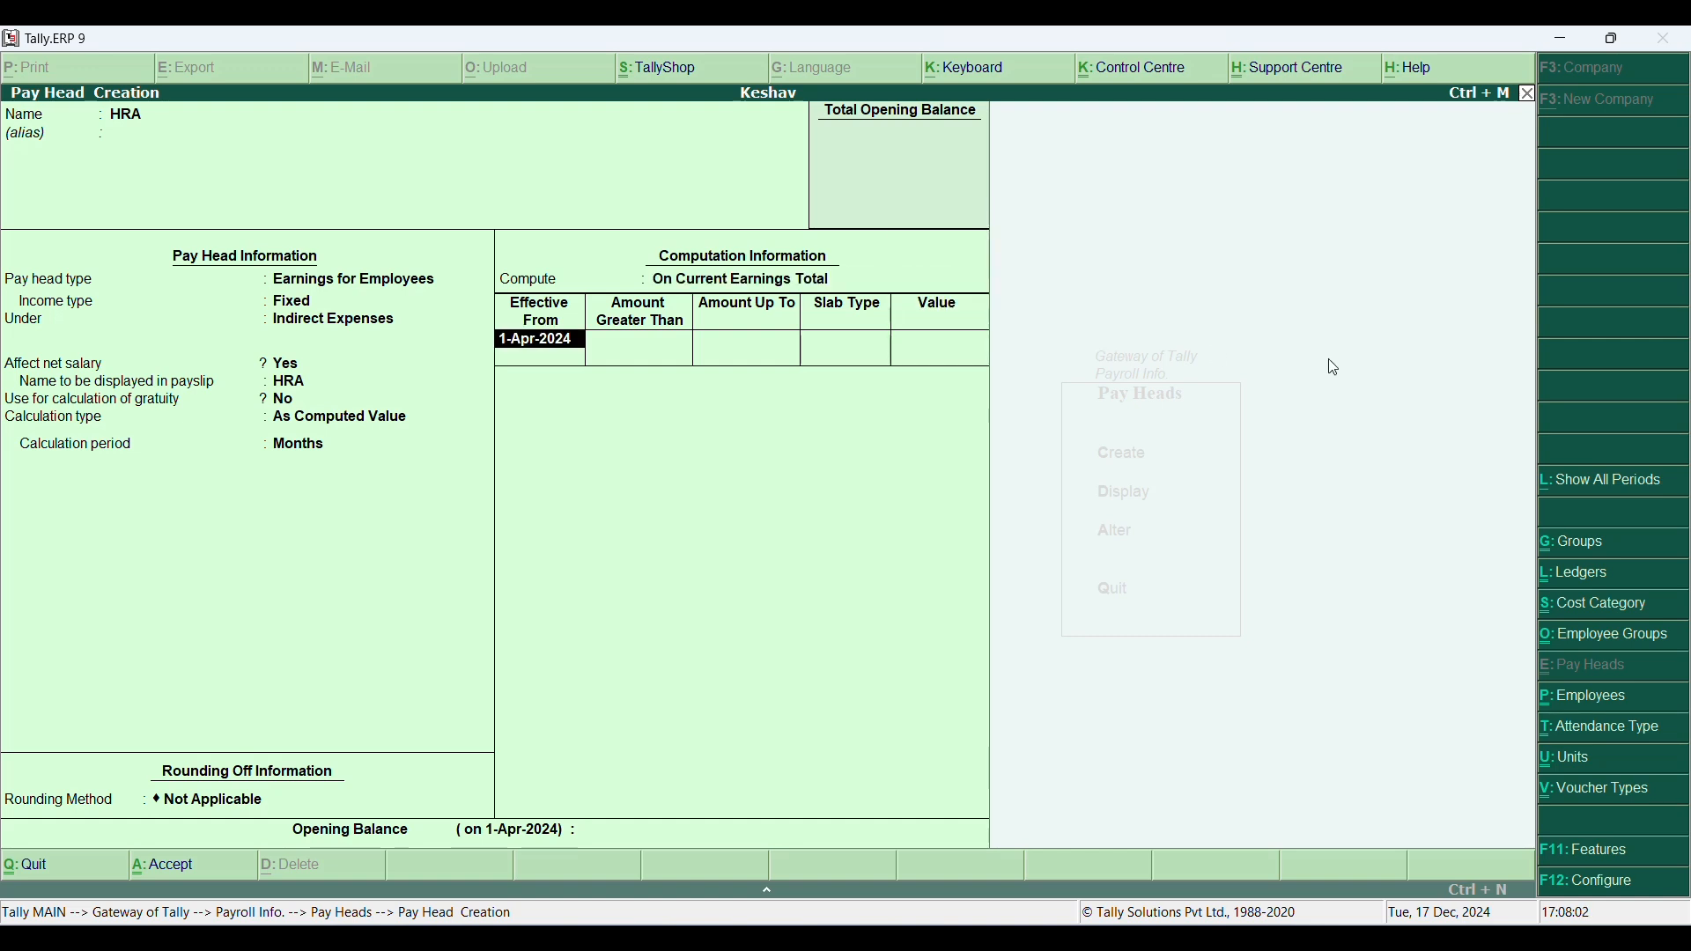
{"action": "key", "text": "Return"}
{"action": "key", "text": "Return"}
{"action": "key", "text": "Return"}
{"action": "key", "text": "Down"}
{"action": "key", "text": "Return"}
{"action": "type", "text": "5"}
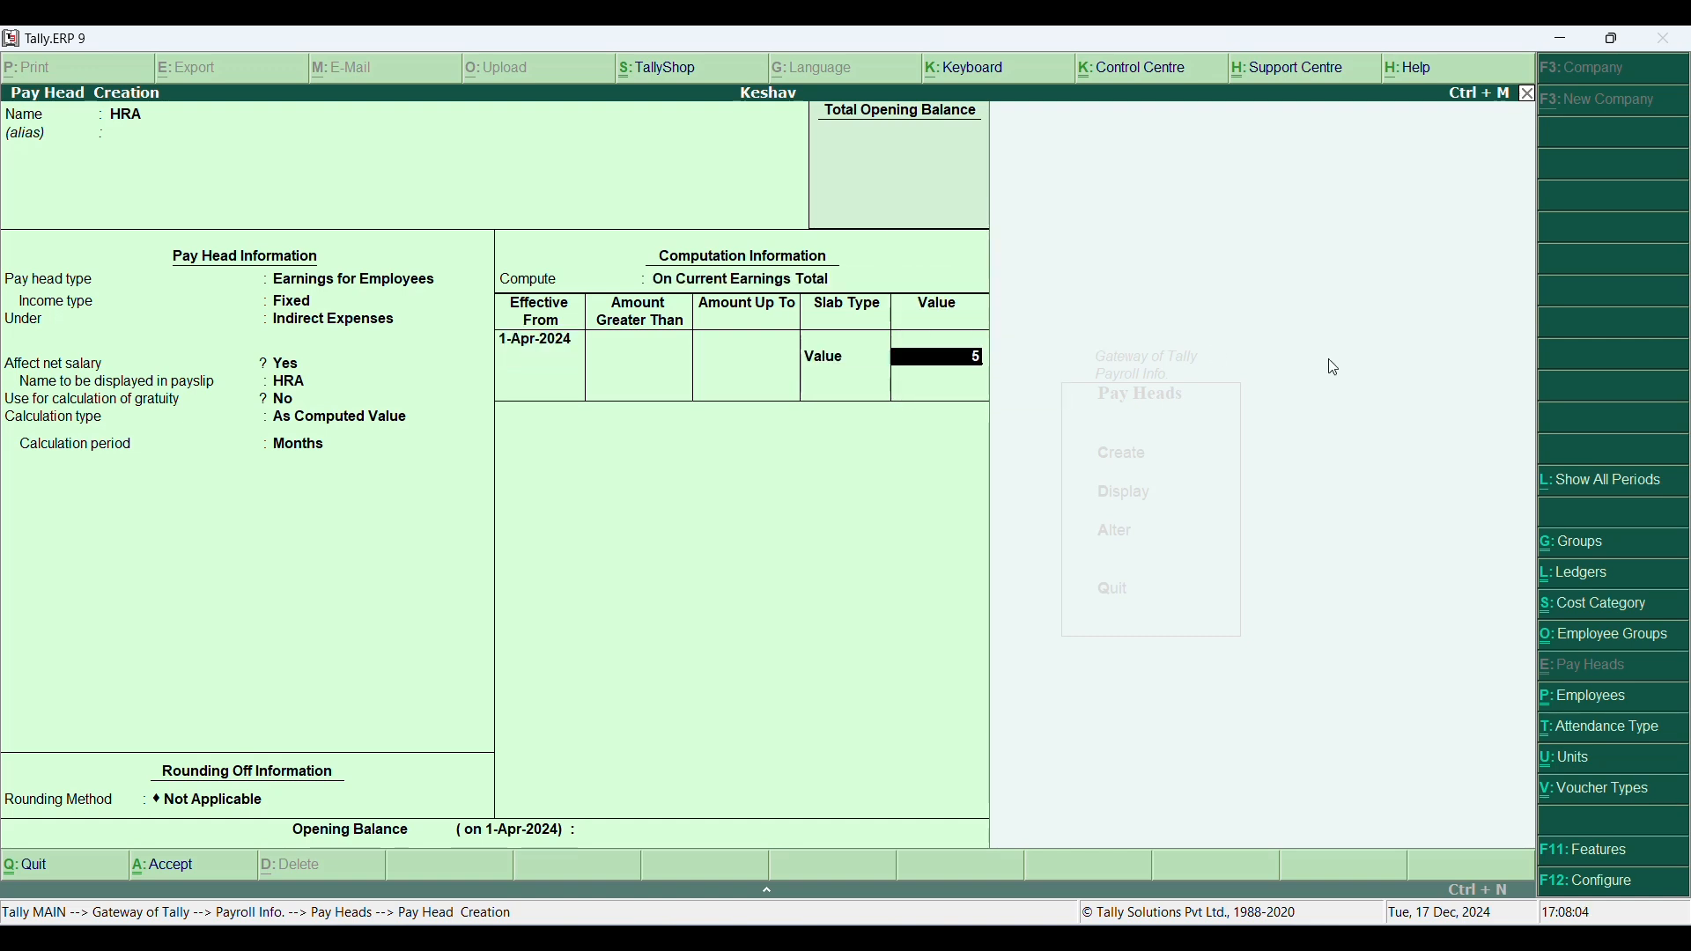
{"action": "type", "text": "000"}
{"action": "key", "text": "Return"}
{"action": "key", "text": "Return"}
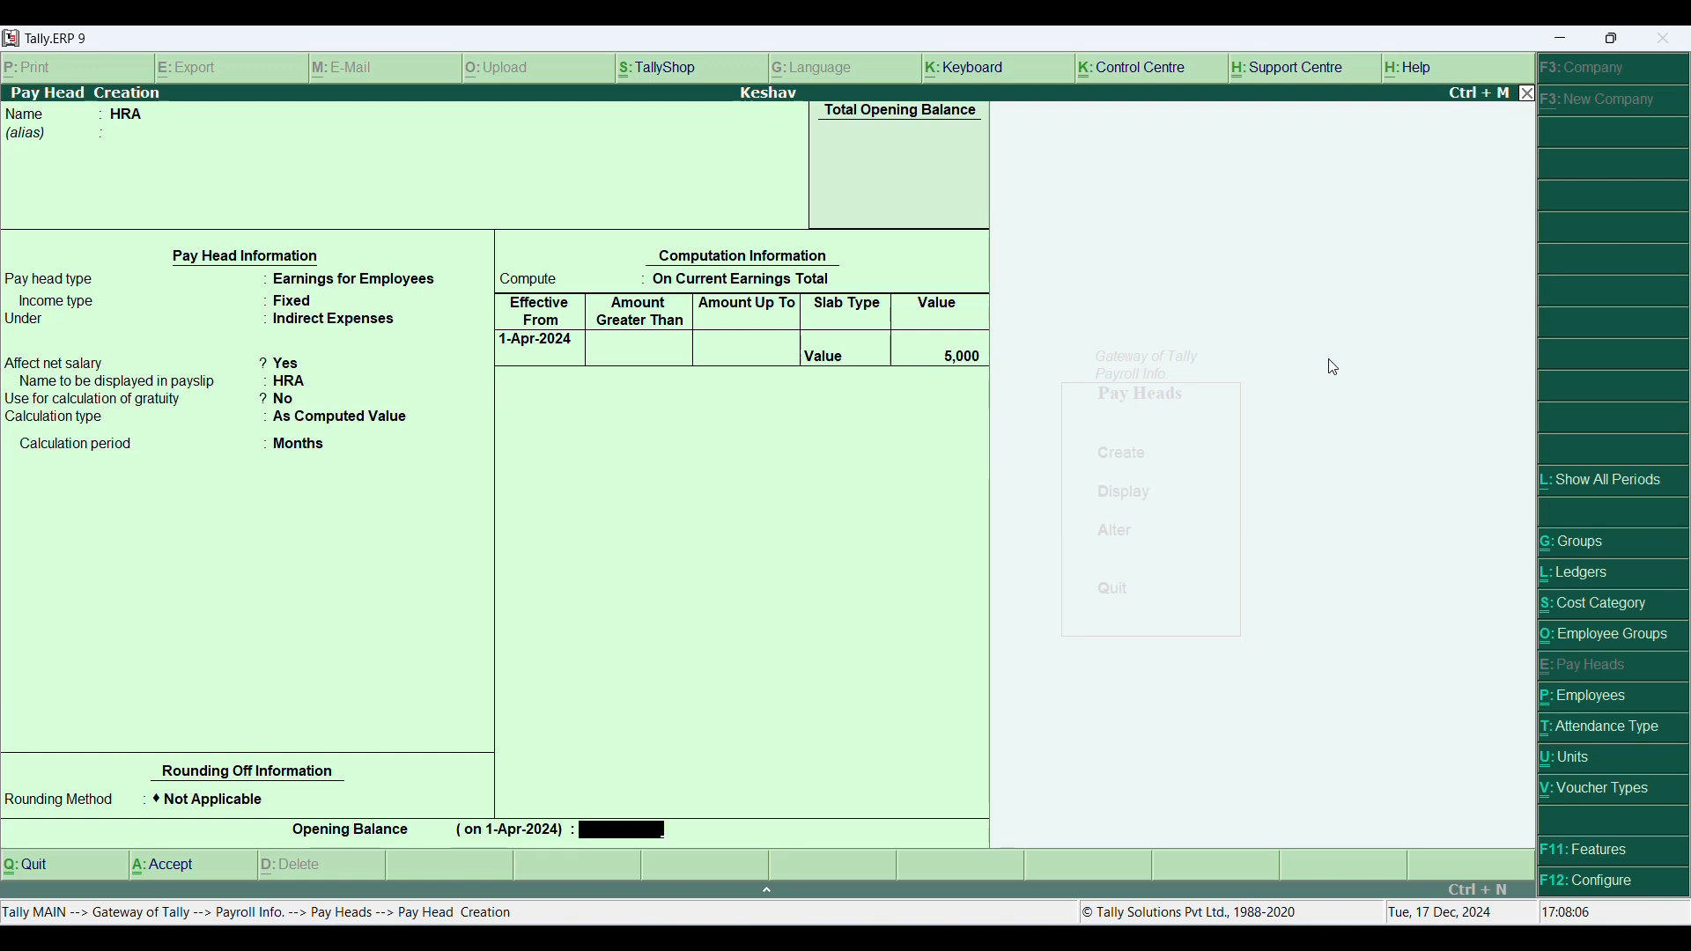
{"action": "key", "text": "Return"}
{"action": "key", "text": "Return"}
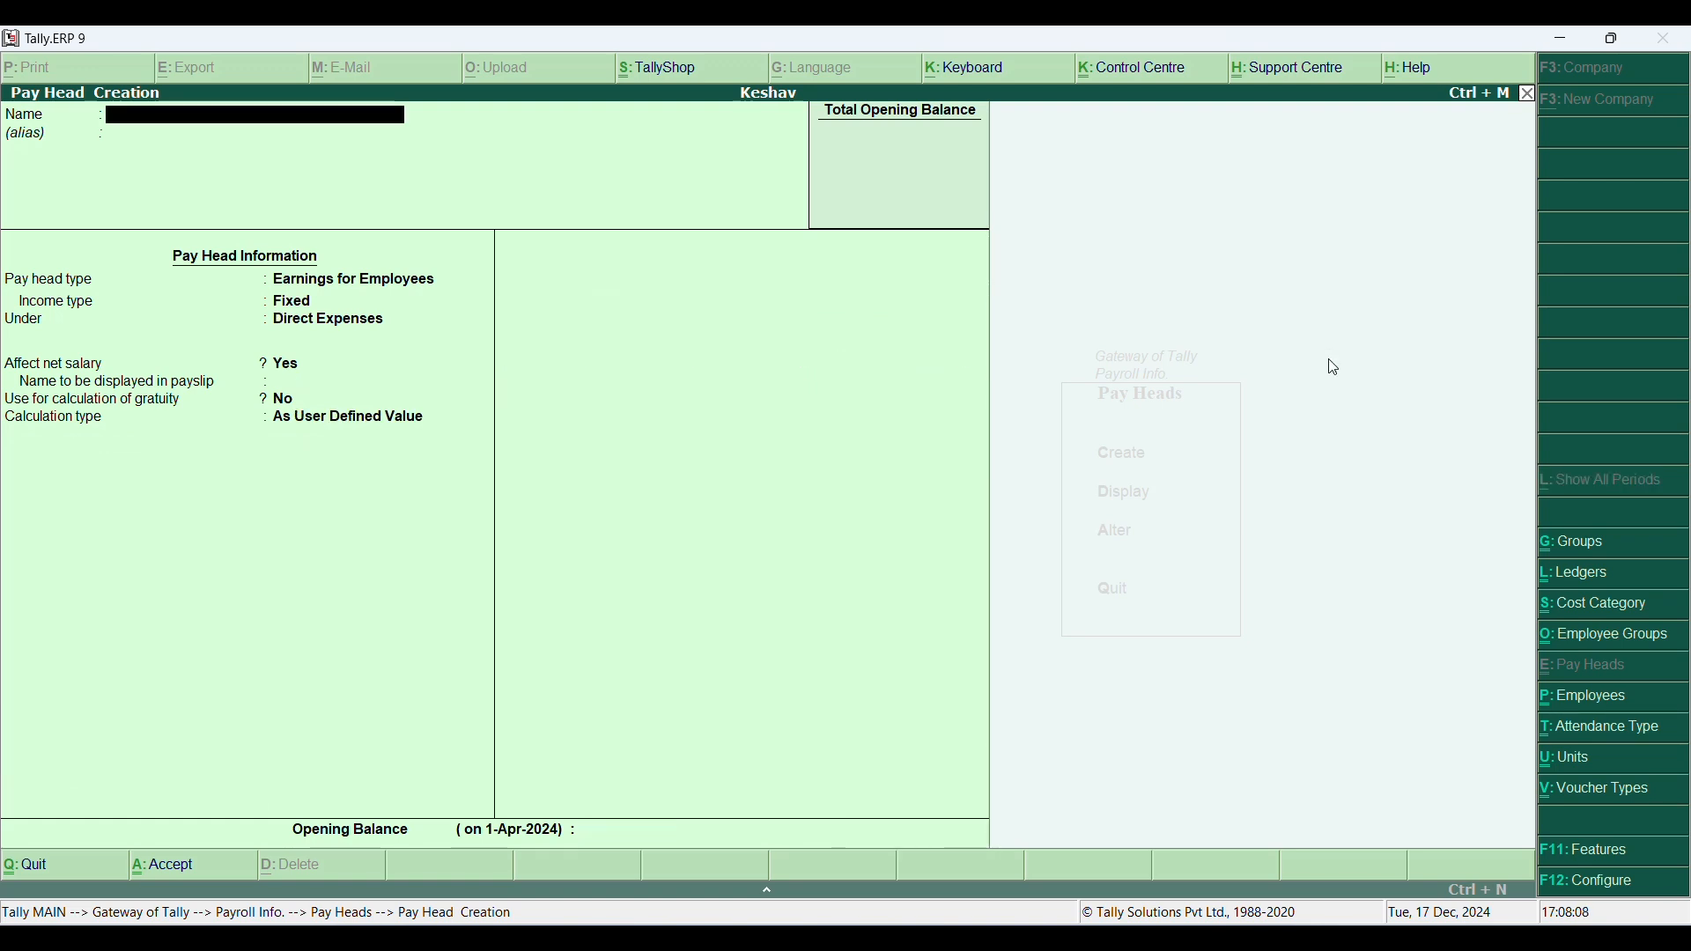
Step: Name a new pay head TA and make it Fixed Earnings for Employees under Indirect Expenses, affecting net salary but not gratuity
{"action": "type", "text": "TA"}
{"action": "key", "text": "Return"}
{"action": "key", "text": "Return"}
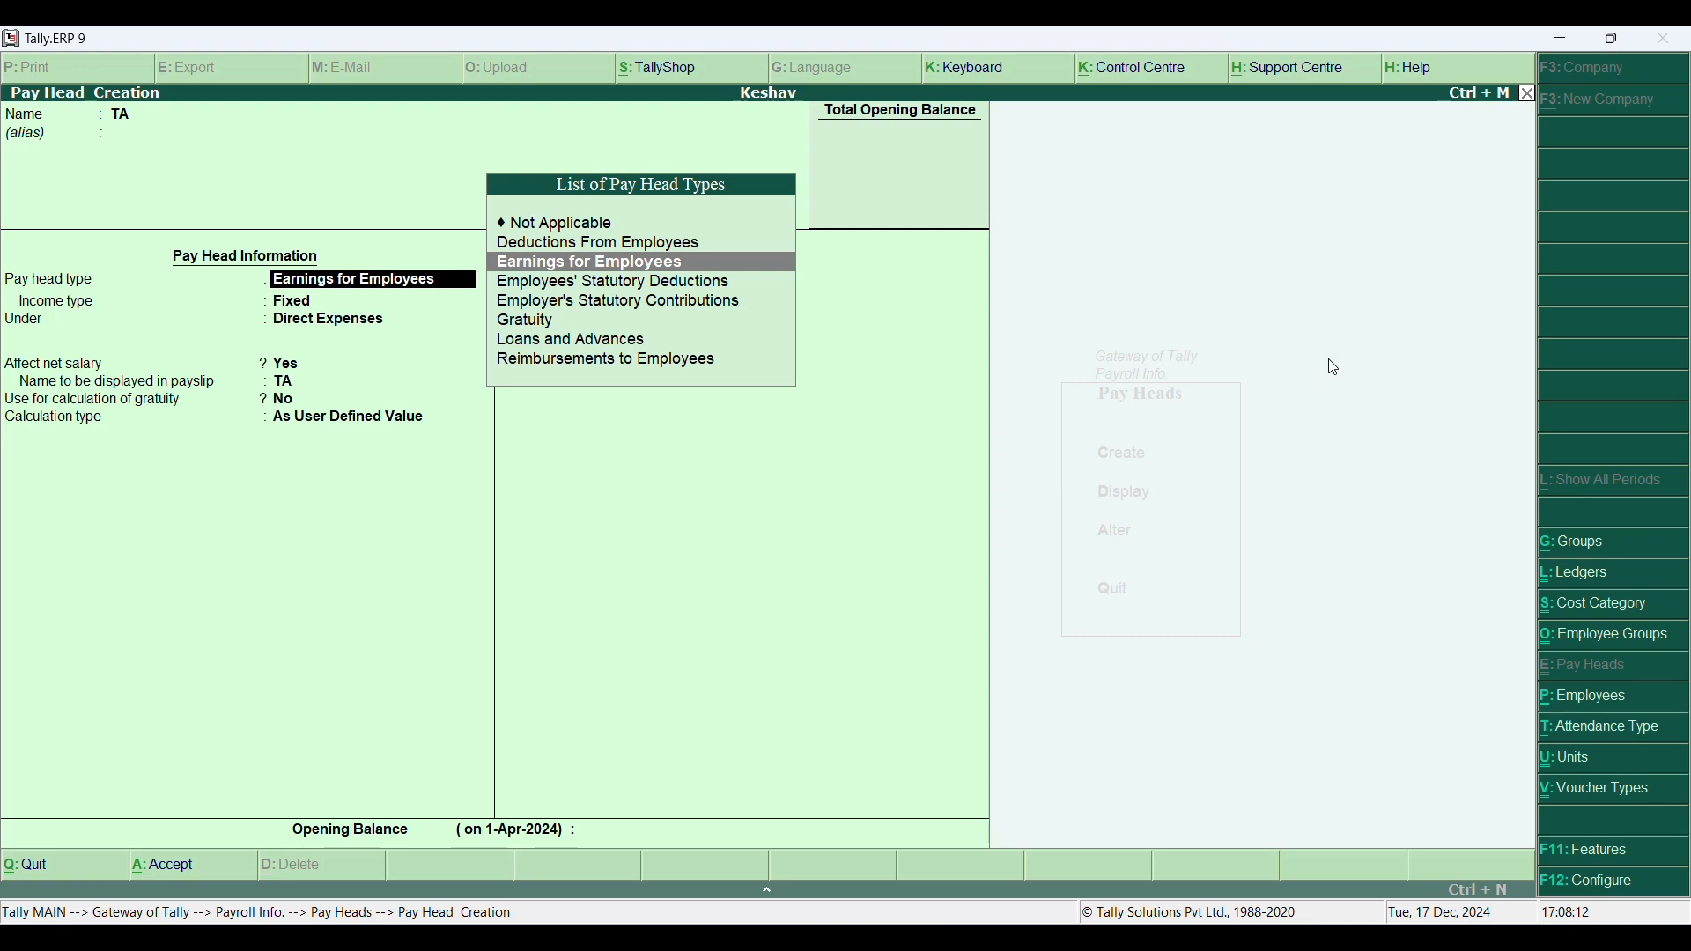
{"action": "key", "text": "Return"}
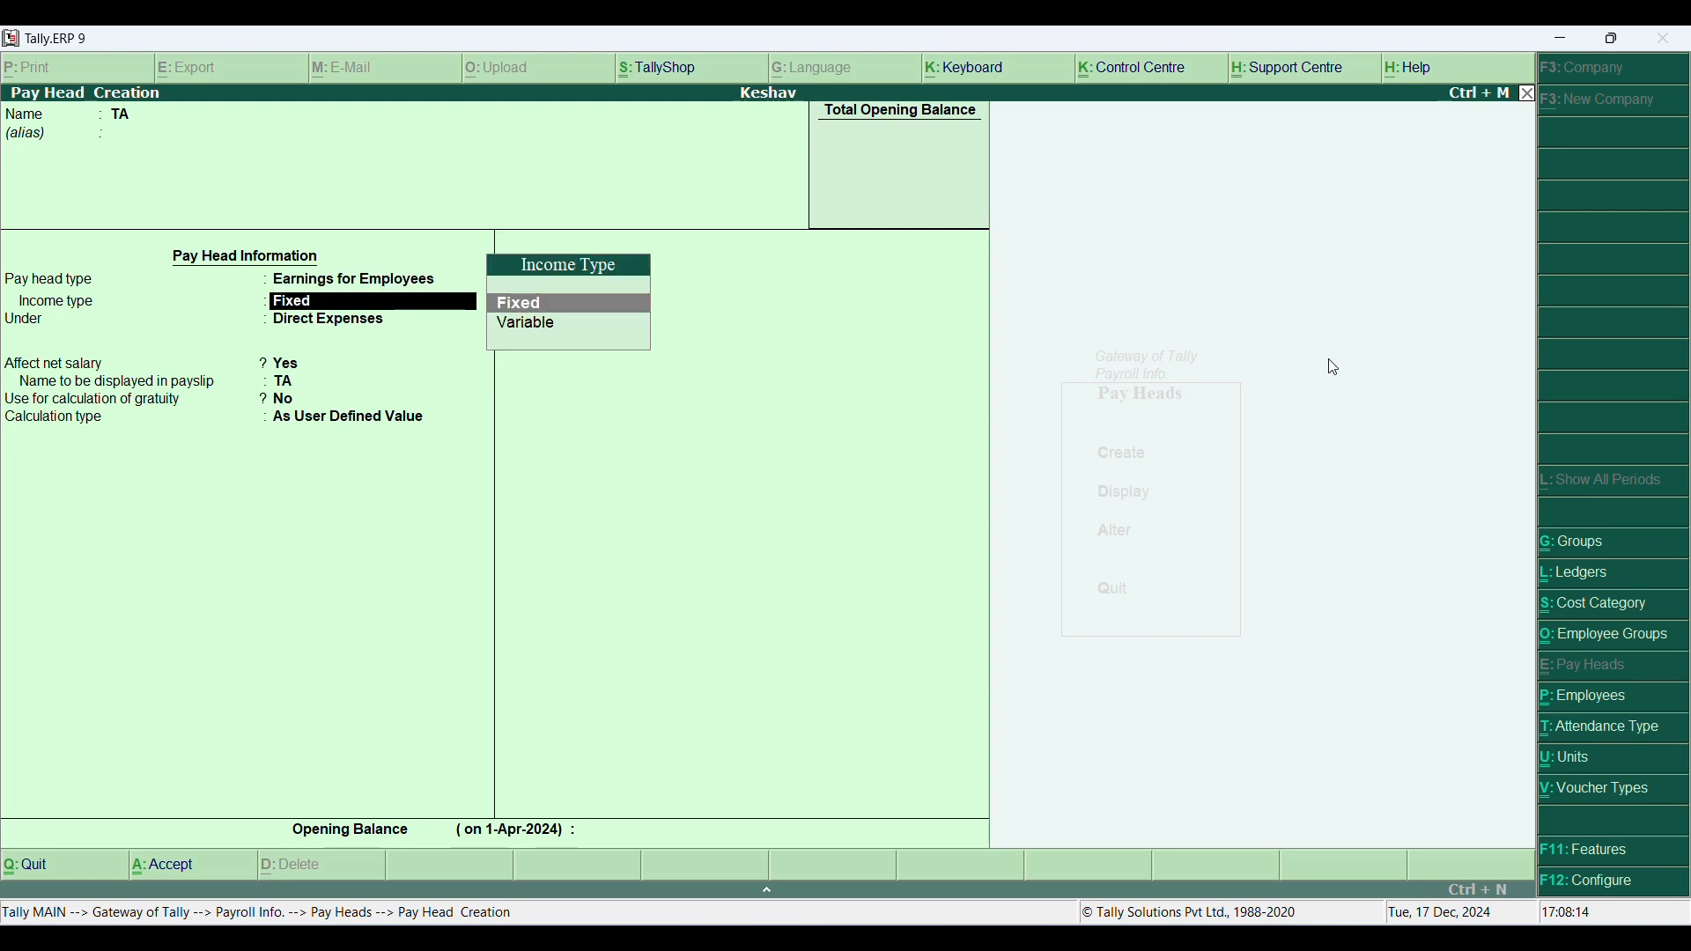
{"action": "key", "text": "Return"}
{"action": "key", "text": "Return"}
{"action": "key", "text": "Return"}
{"action": "key", "text": "Return"}
{"action": "key", "text": "Return"}
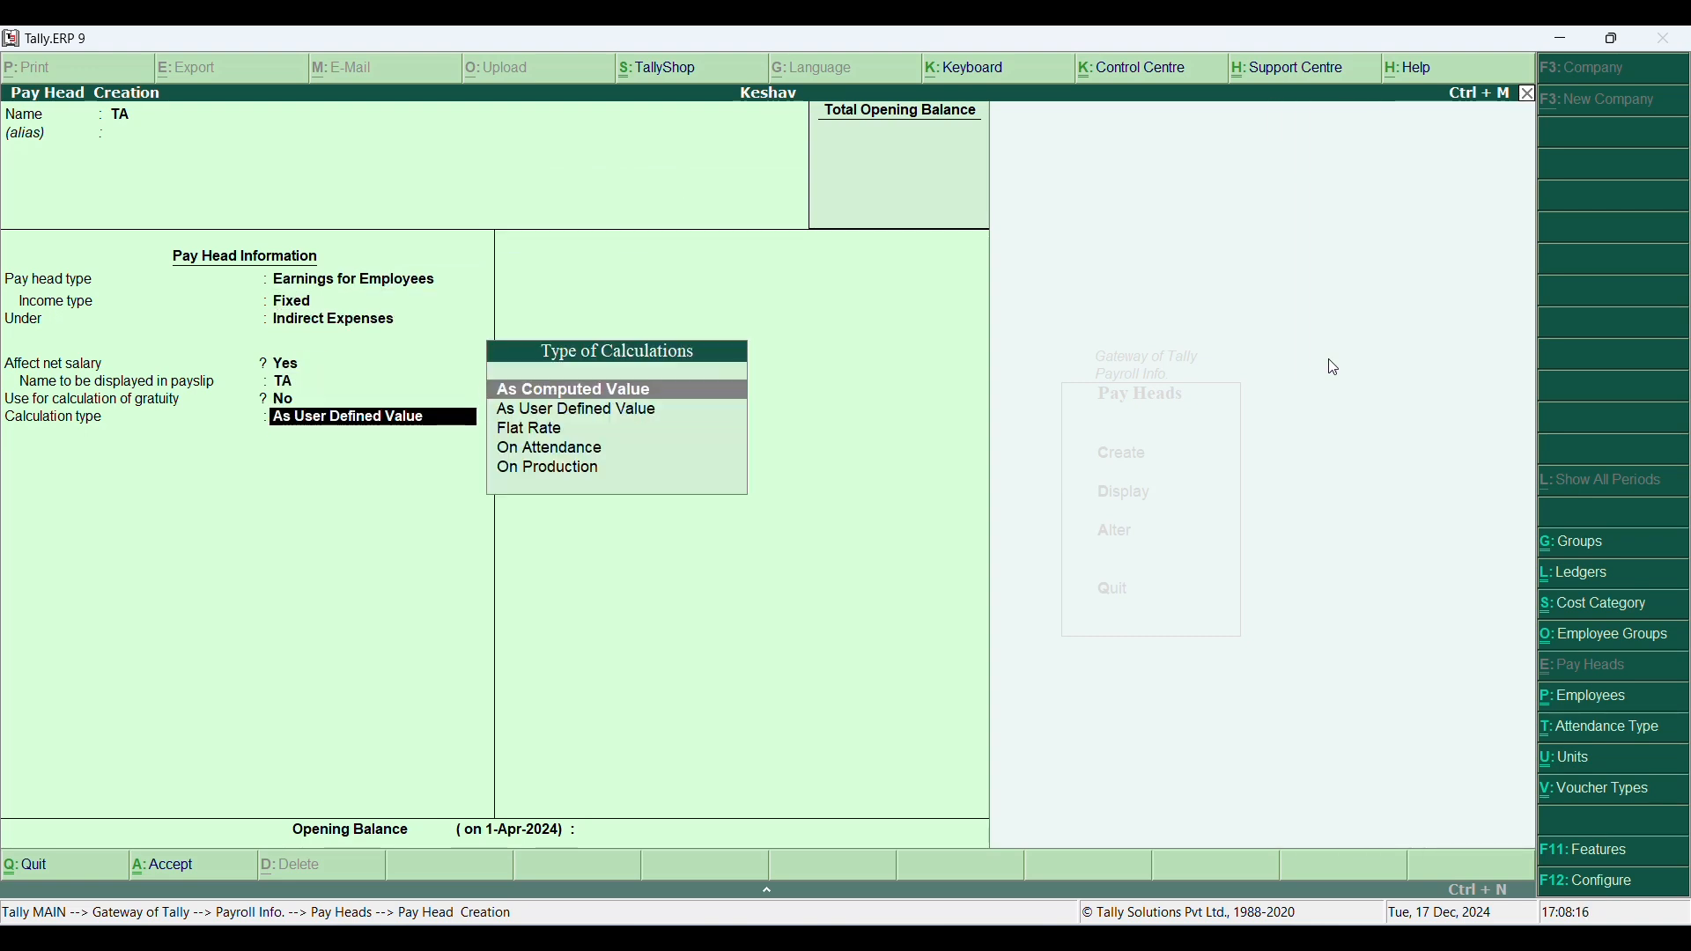
Step: Set TA to As Computed Value per Months on Current Earnings Total with a Value slab of 3,000, and save it
{"action": "key", "text": "Return"}
{"action": "key", "text": "Return"}
{"action": "key", "text": "Return"}
{"action": "key", "text": "Return"}
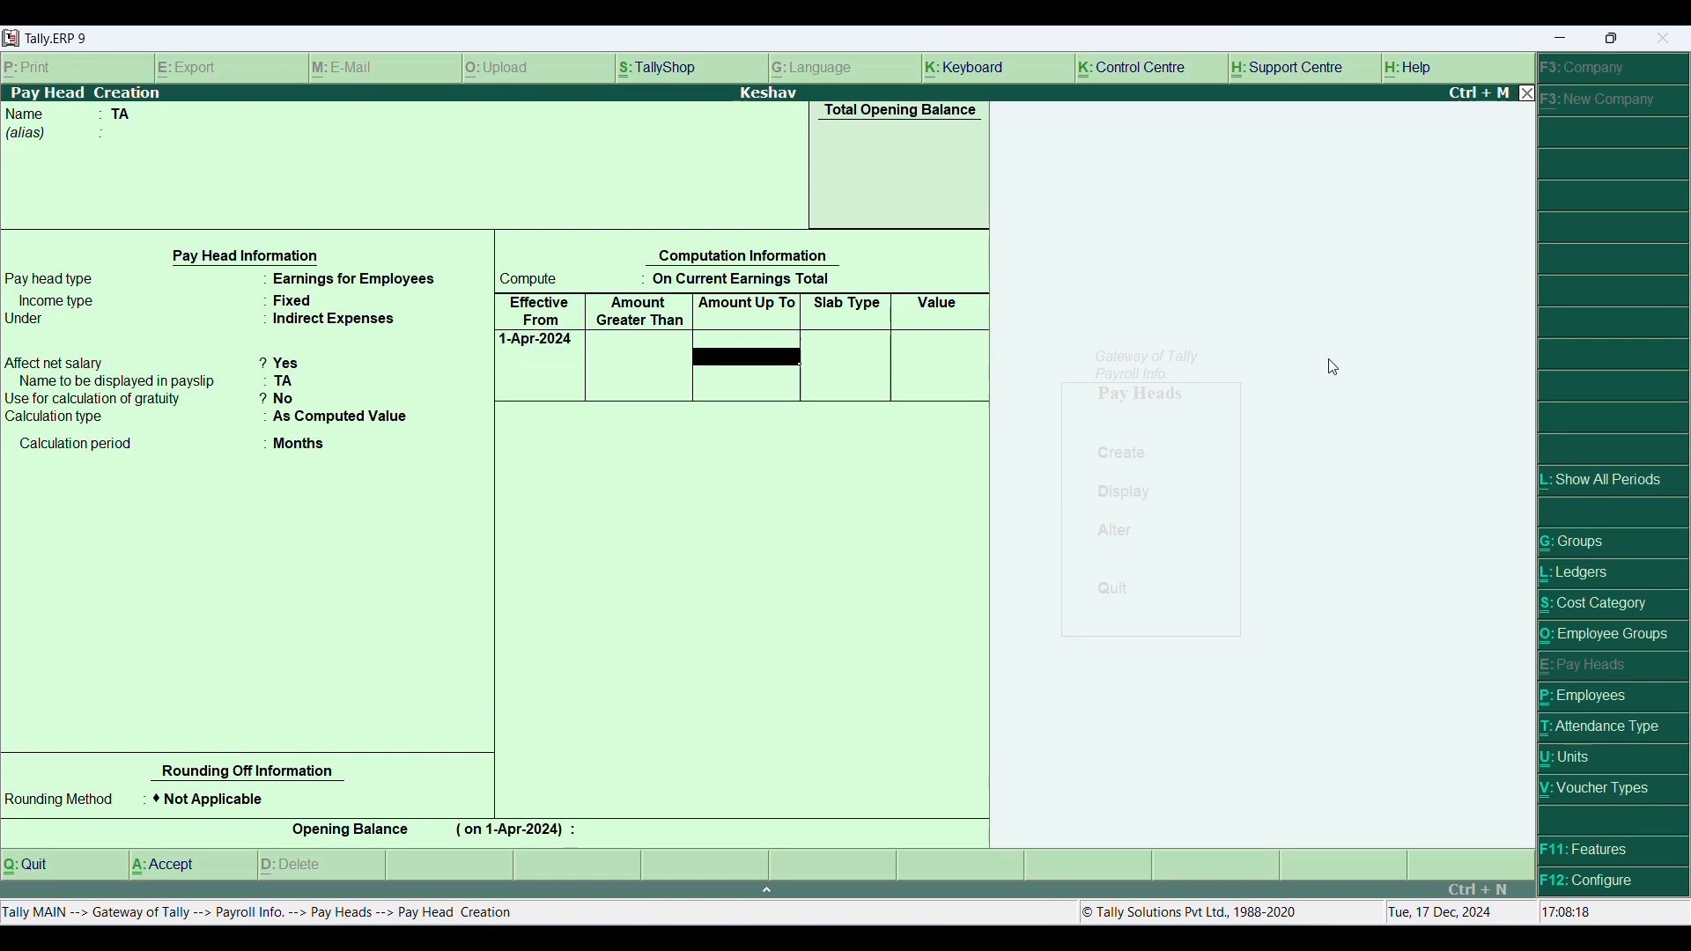
{"action": "key", "text": "Return"}
{"action": "key", "text": "Return"}
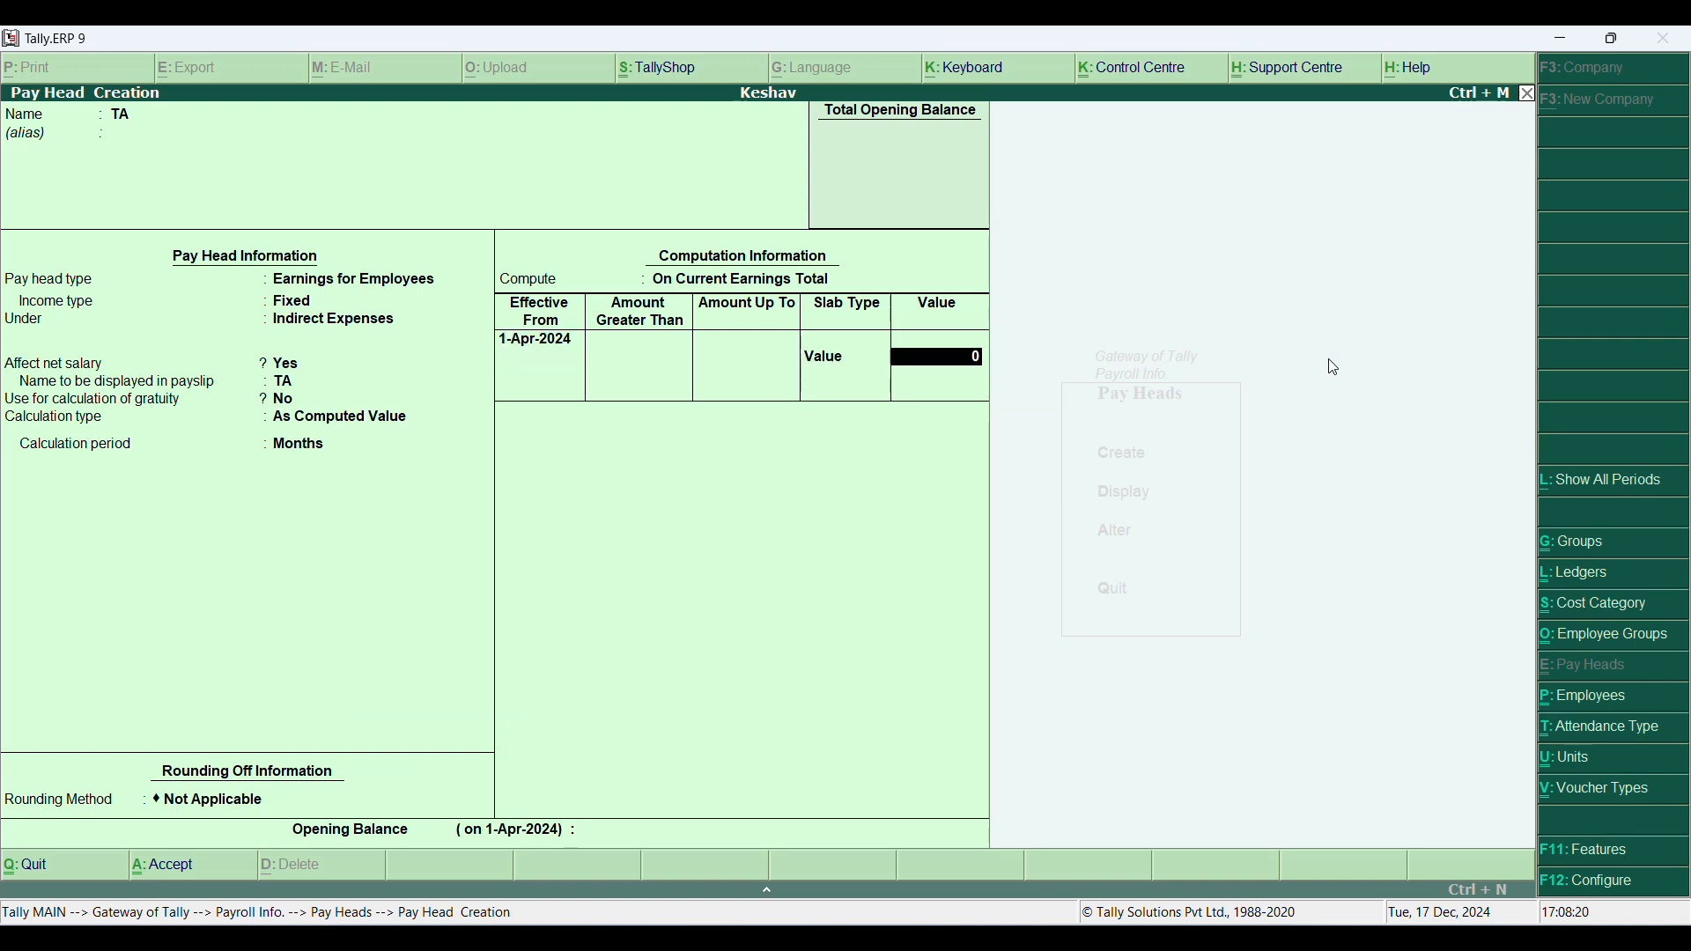
{"action": "type", "text": "2000"}
{"action": "key", "text": "Return"}
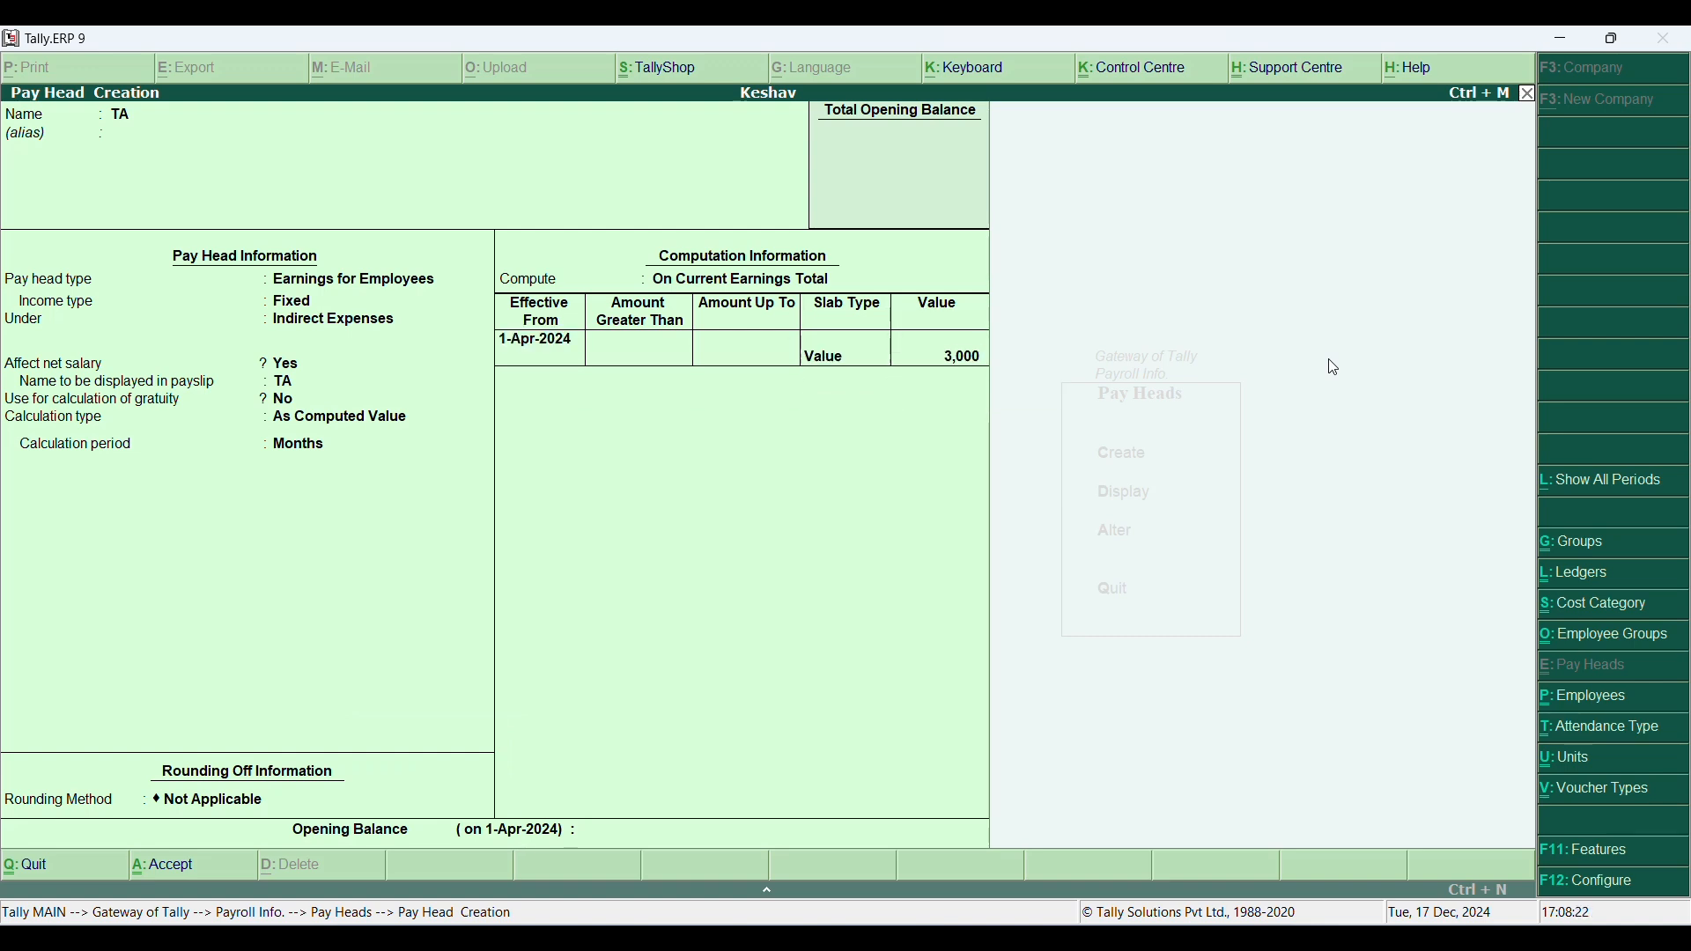
{"action": "key", "text": "Return"}
{"action": "key", "text": "Return"}
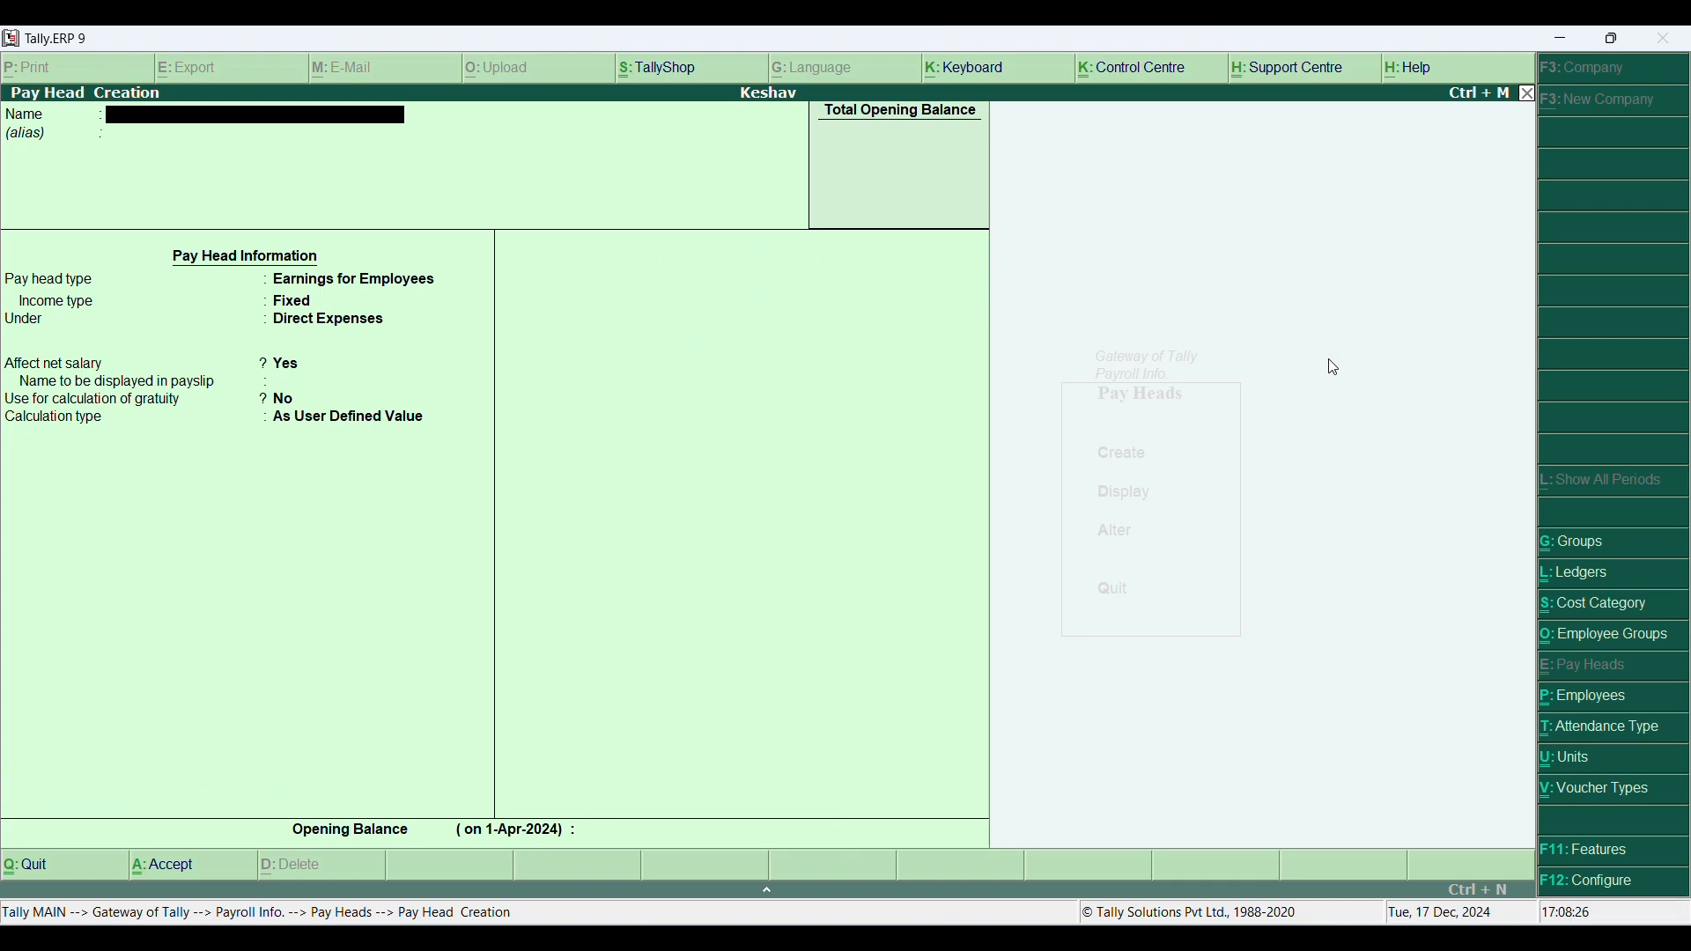
Step: Name a new pay head DA and make it a Fixed Earnings for Employees head under Indirect Expenses
{"action": "type", "text": "DA"}
{"action": "key", "text": "Return"}
{"action": "key", "text": "Return"}
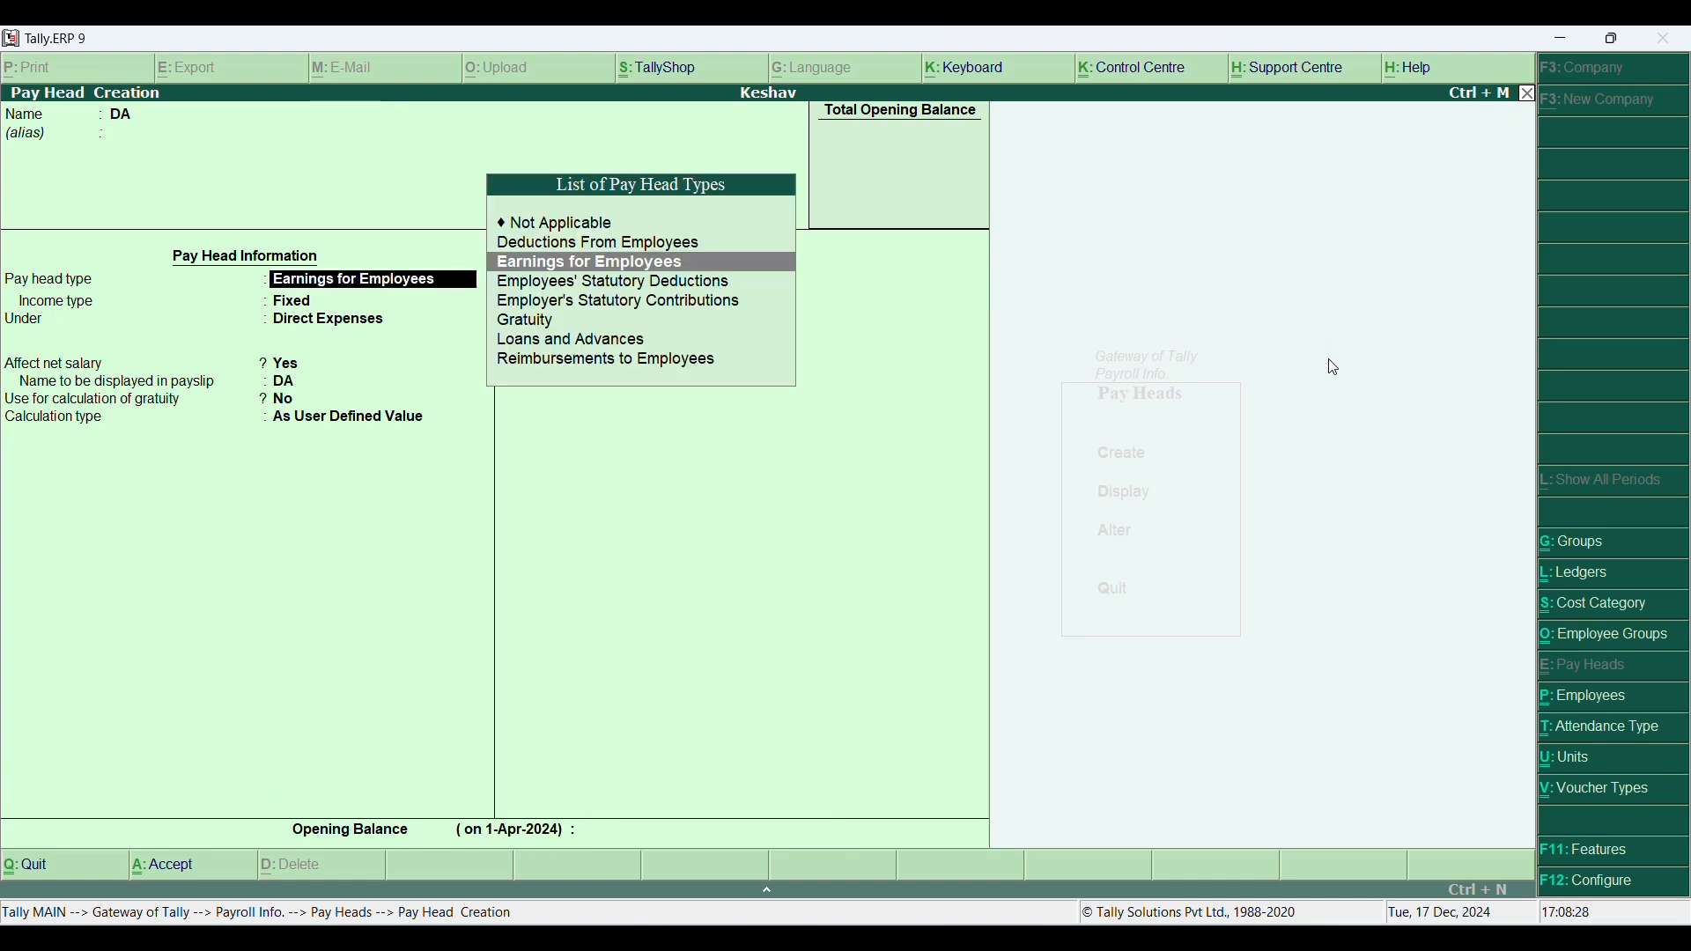
{"action": "key", "text": "Return"}
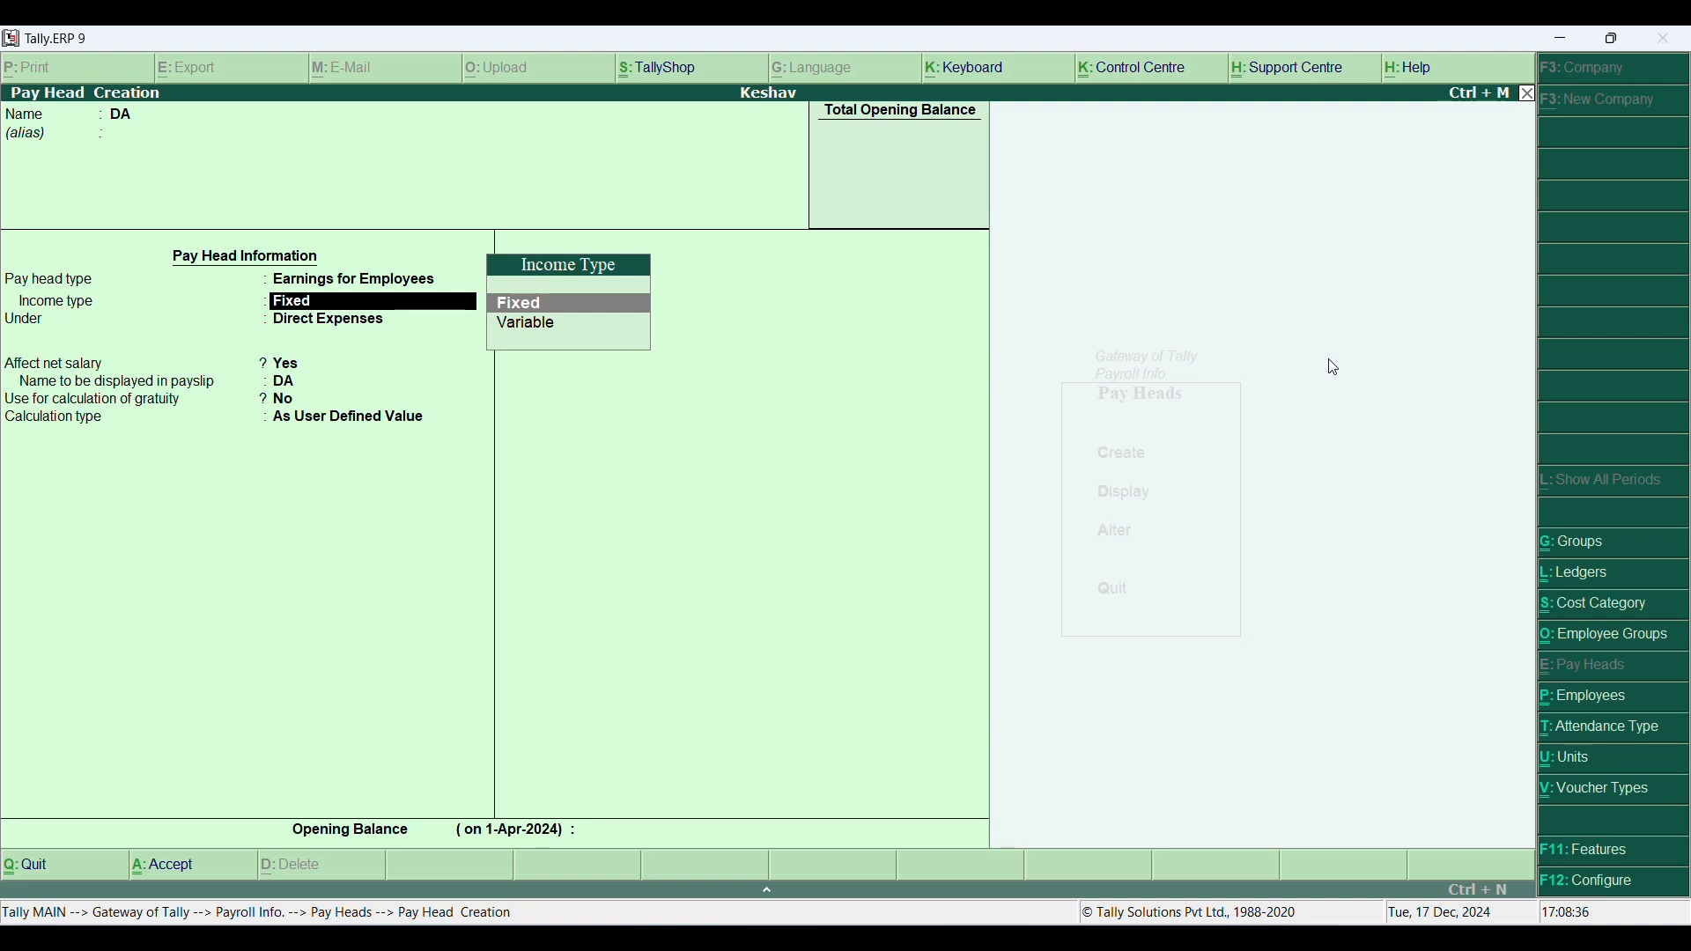
{"action": "key", "text": "Return"}
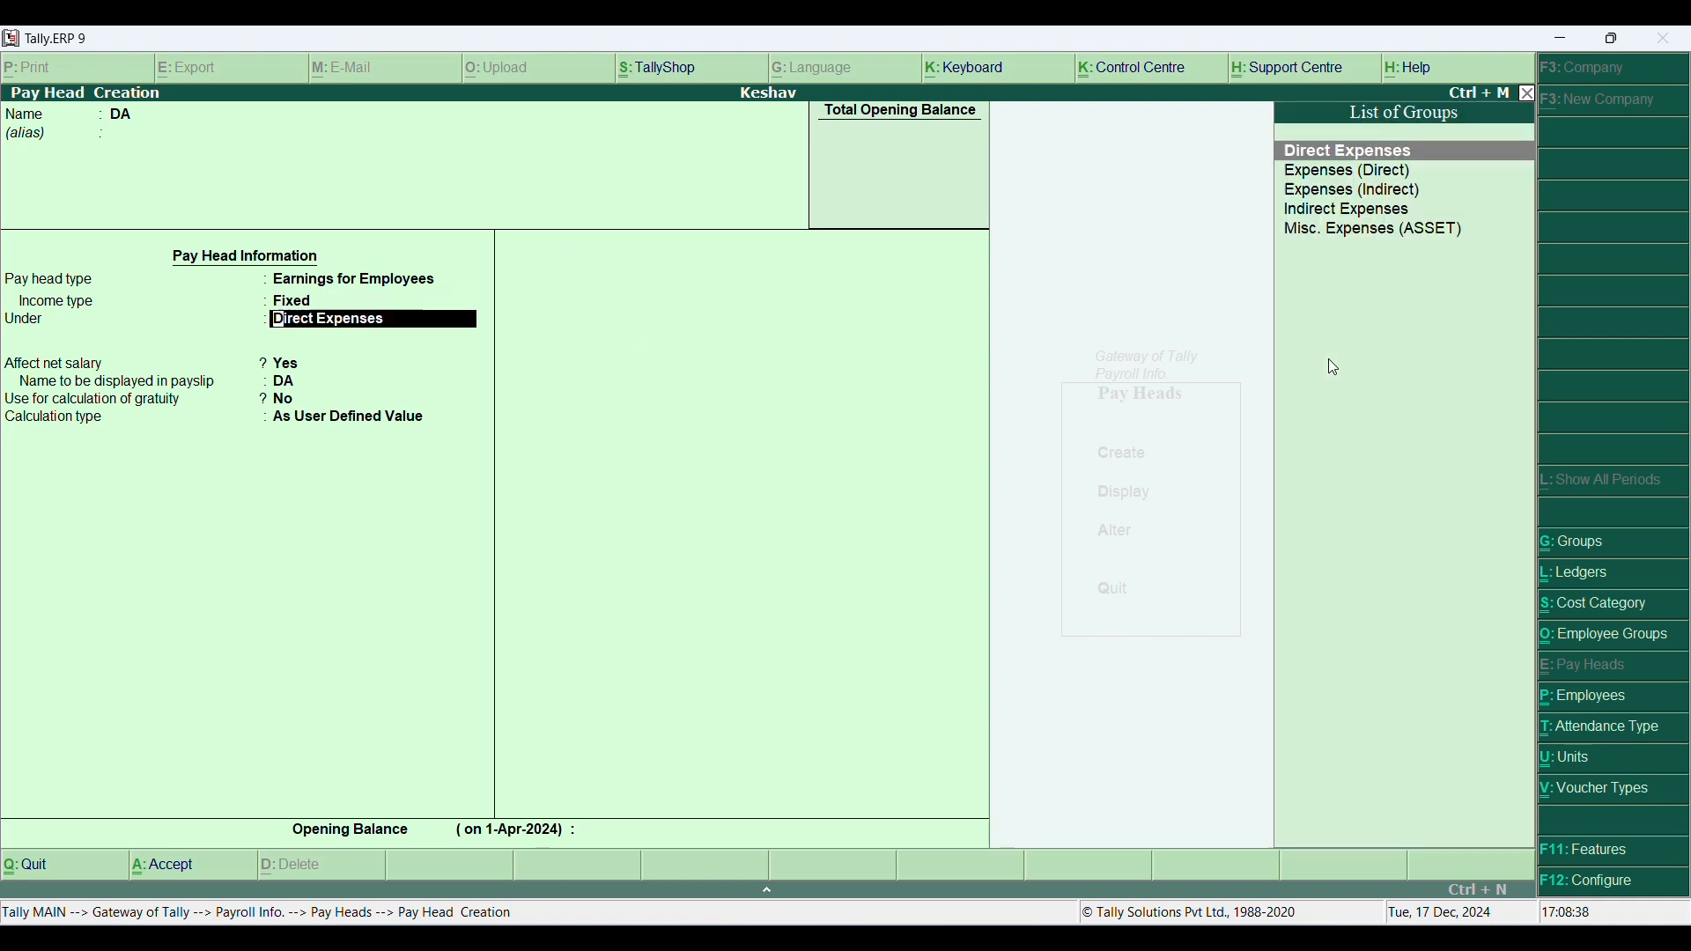
{"action": "key", "text": "Down"}
{"action": "key", "text": "Down"}
{"action": "key", "text": "Down"}
{"action": "key", "text": "Down"}
{"action": "key", "text": "Up"}
{"action": "key", "text": "Return"}
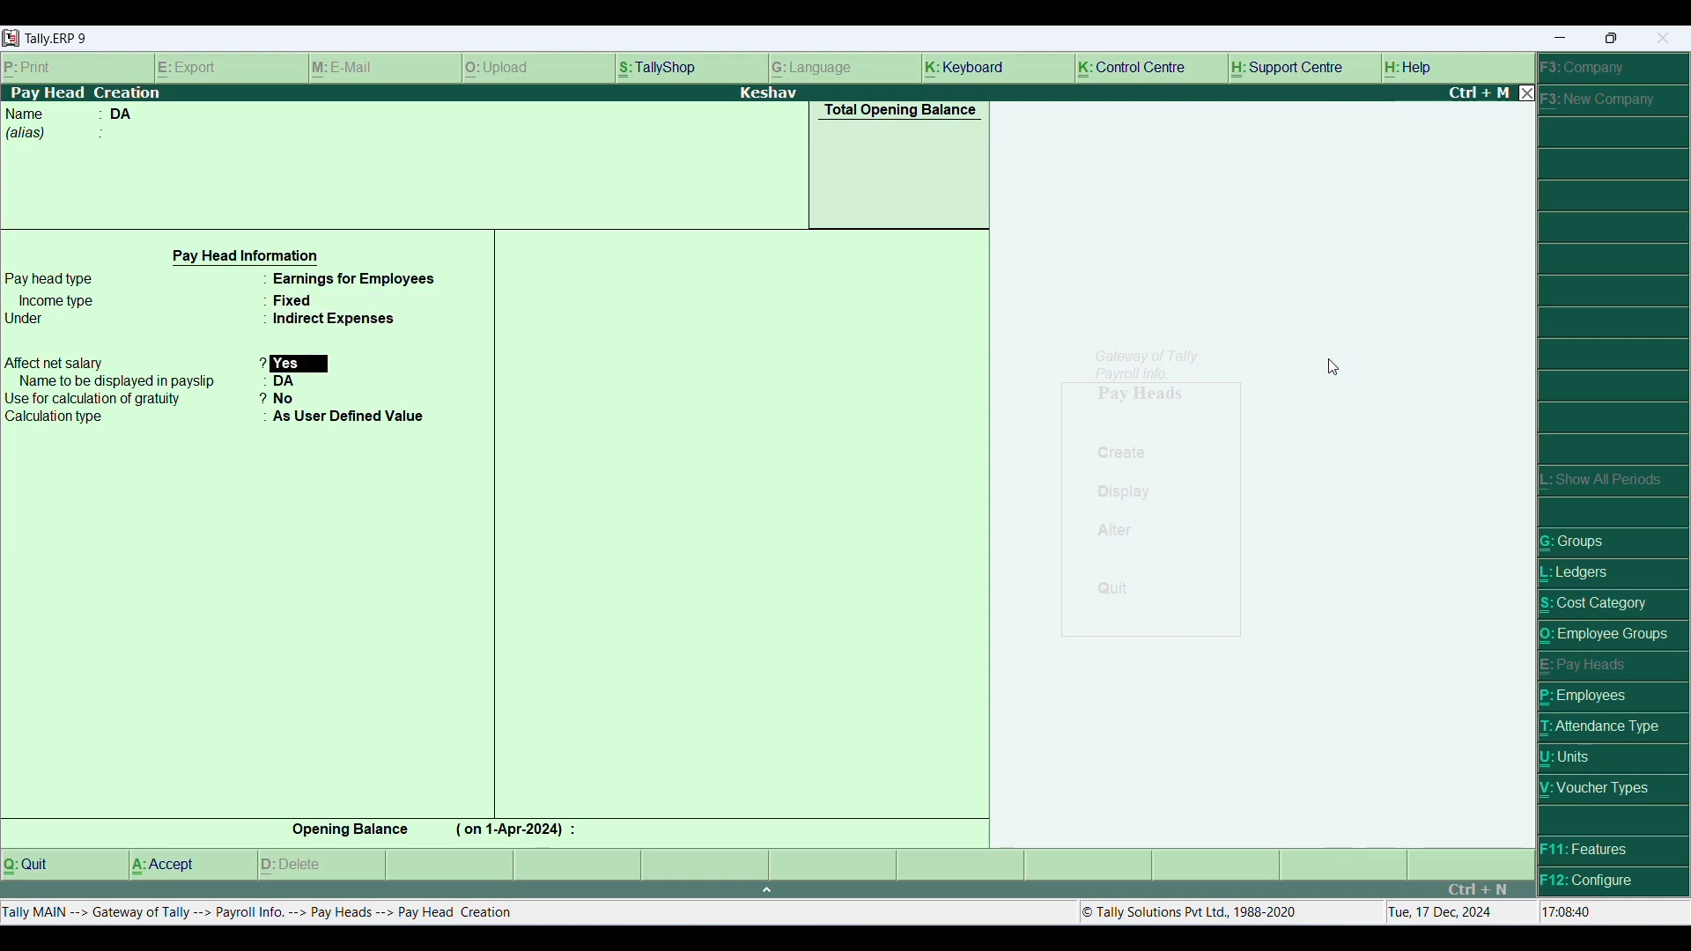
Step: Keep DA affecting net salary but not gratuity, and set its calculation type to As Computed Value per Months
{"action": "key", "text": "Return"}
{"action": "key", "text": "Return"}
{"action": "key", "text": "Return"}
{"action": "key", "text": "Up"}
{"action": "key", "text": "Return"}
{"action": "key", "text": "Return"}
Step: Compute DA On Current Earnings Total from 1-Apr-2024 with a Value slab of 1,000, and save the pay head
{"action": "key", "text": "Down"}
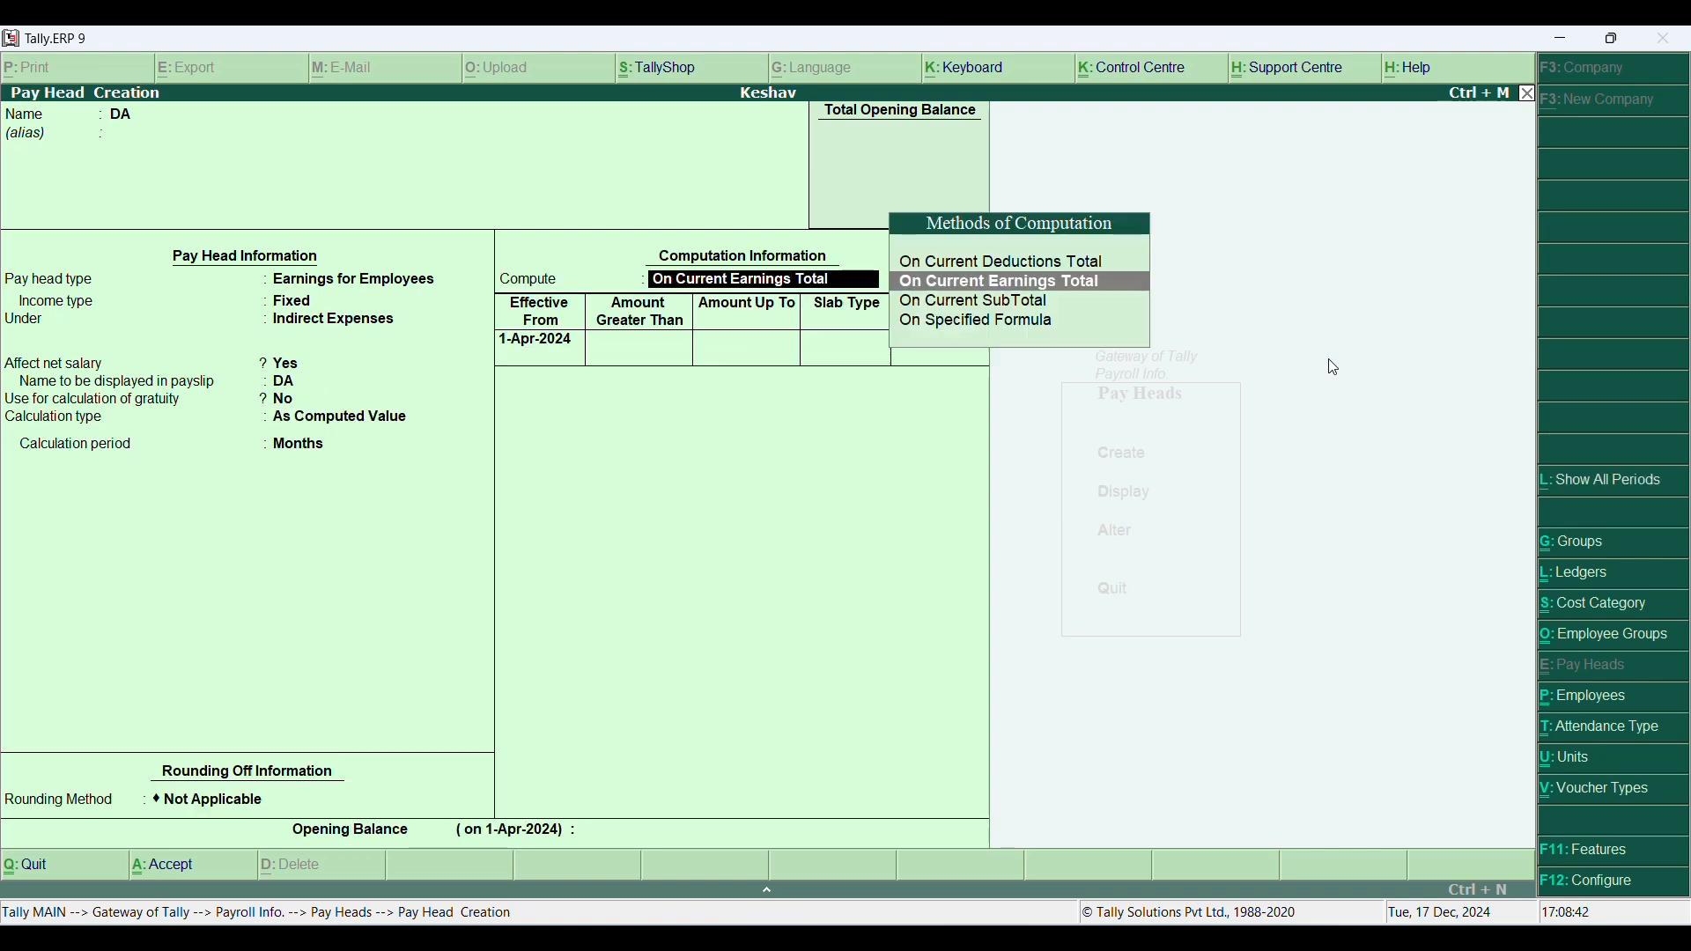
{"action": "key", "text": "Return"}
{"action": "key", "text": "Return"}
{"action": "key", "text": "Return"}
{"action": "key", "text": "Return"}
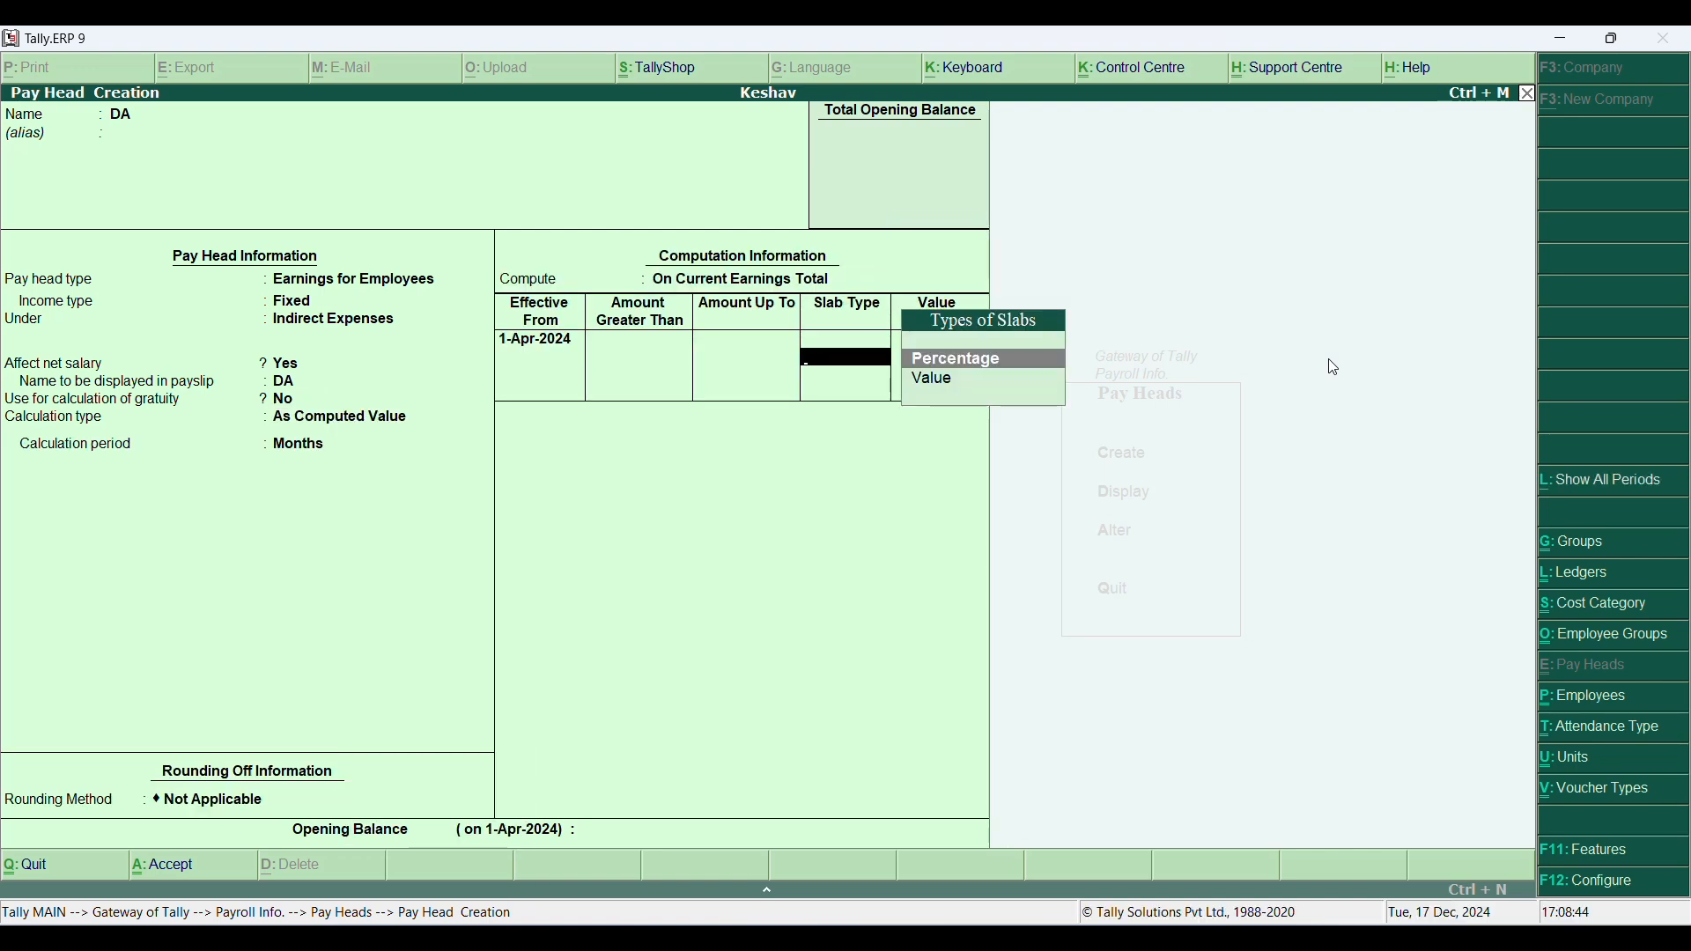
{"action": "key", "text": "Down"}
{"action": "key", "text": "Return"}
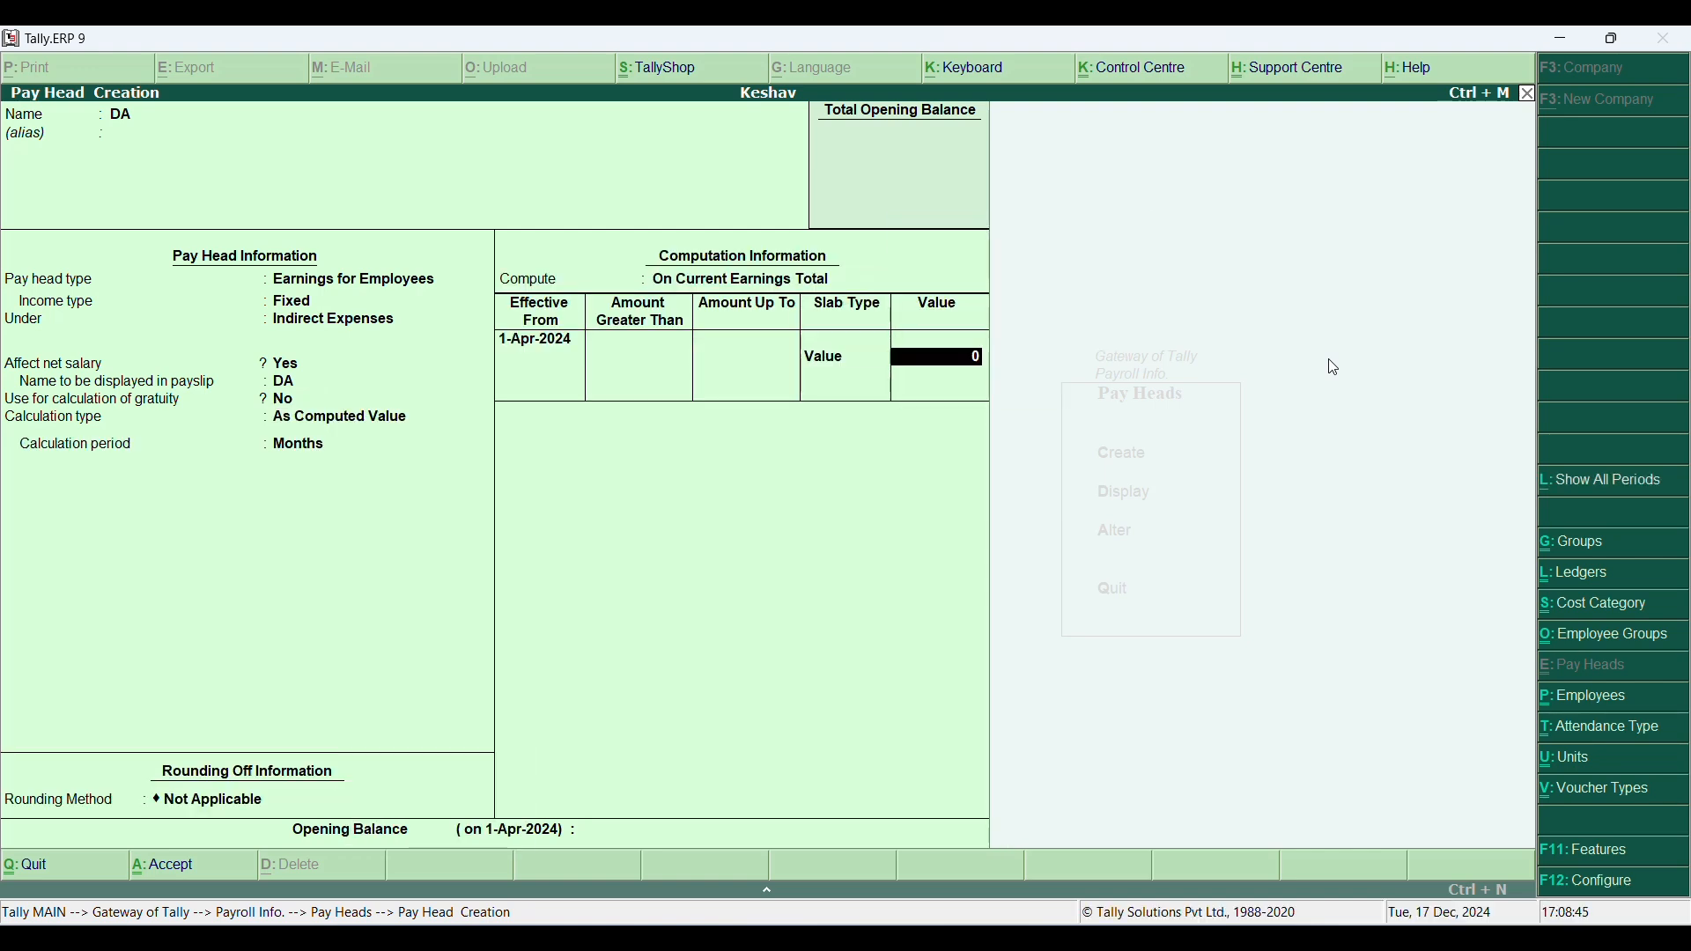
{"action": "type", "text": "1000"}
{"action": "key", "text": "Return"}
{"action": "key", "text": "Return"}
{"action": "key", "text": "Return"}
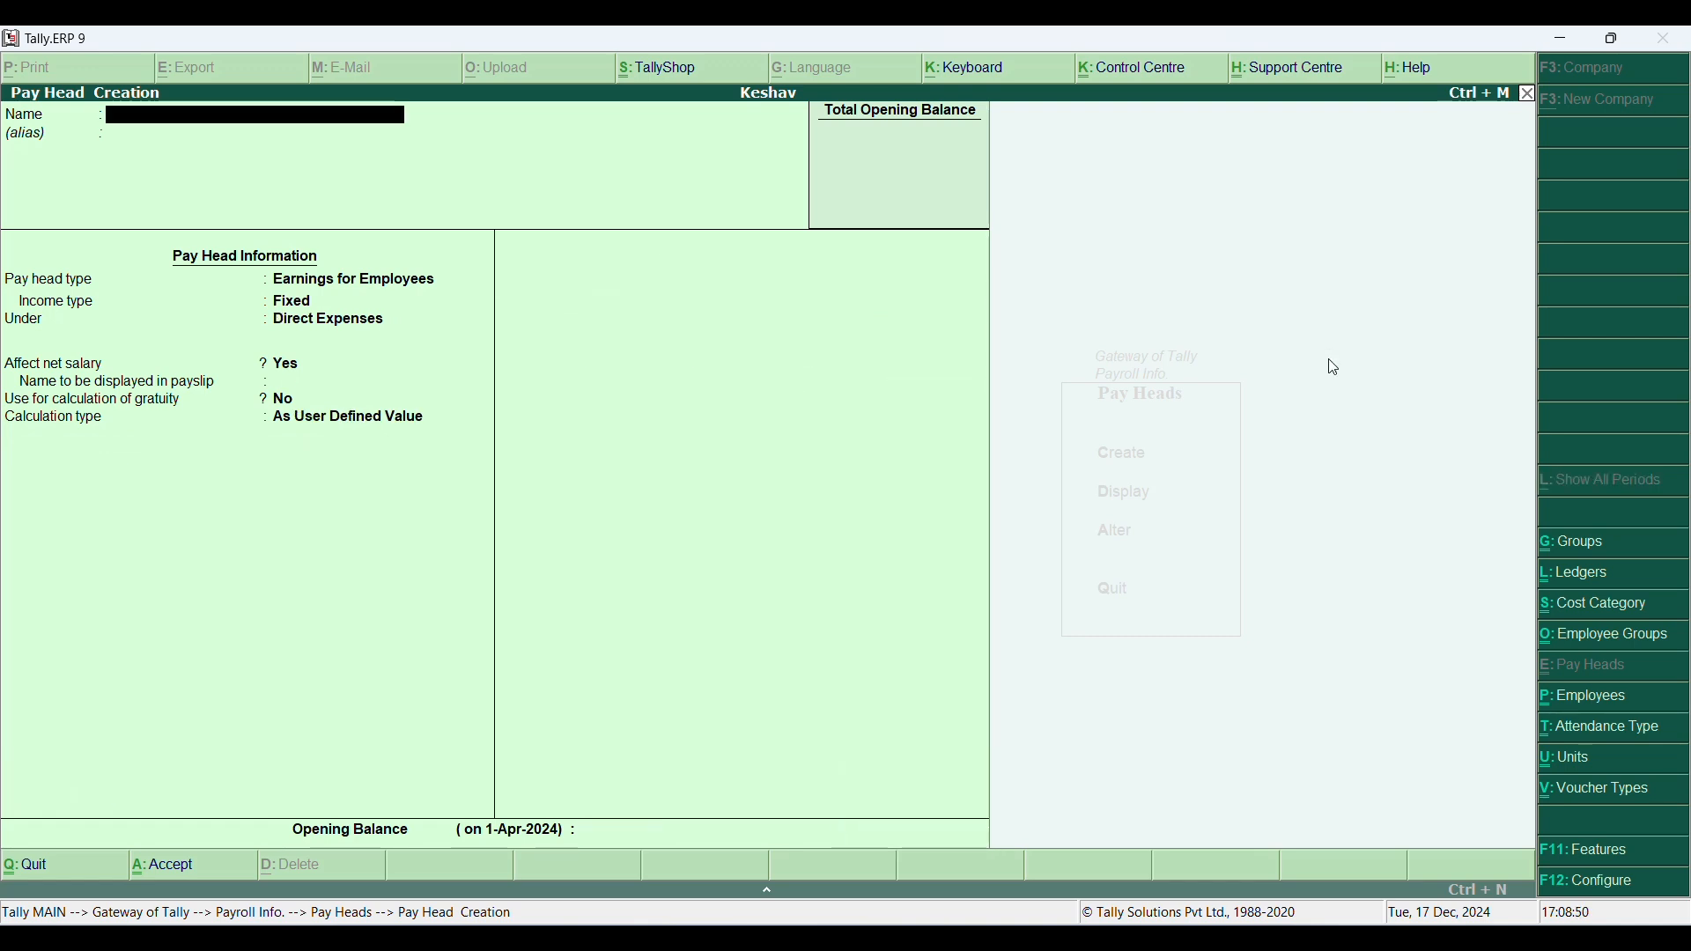
Step: Name a new pay head PF and make it Deductions From Employees under Current Liabilities
{"action": "type", "text": "PF"}
{"action": "key", "text": "Return"}
{"action": "key", "text": "Return"}
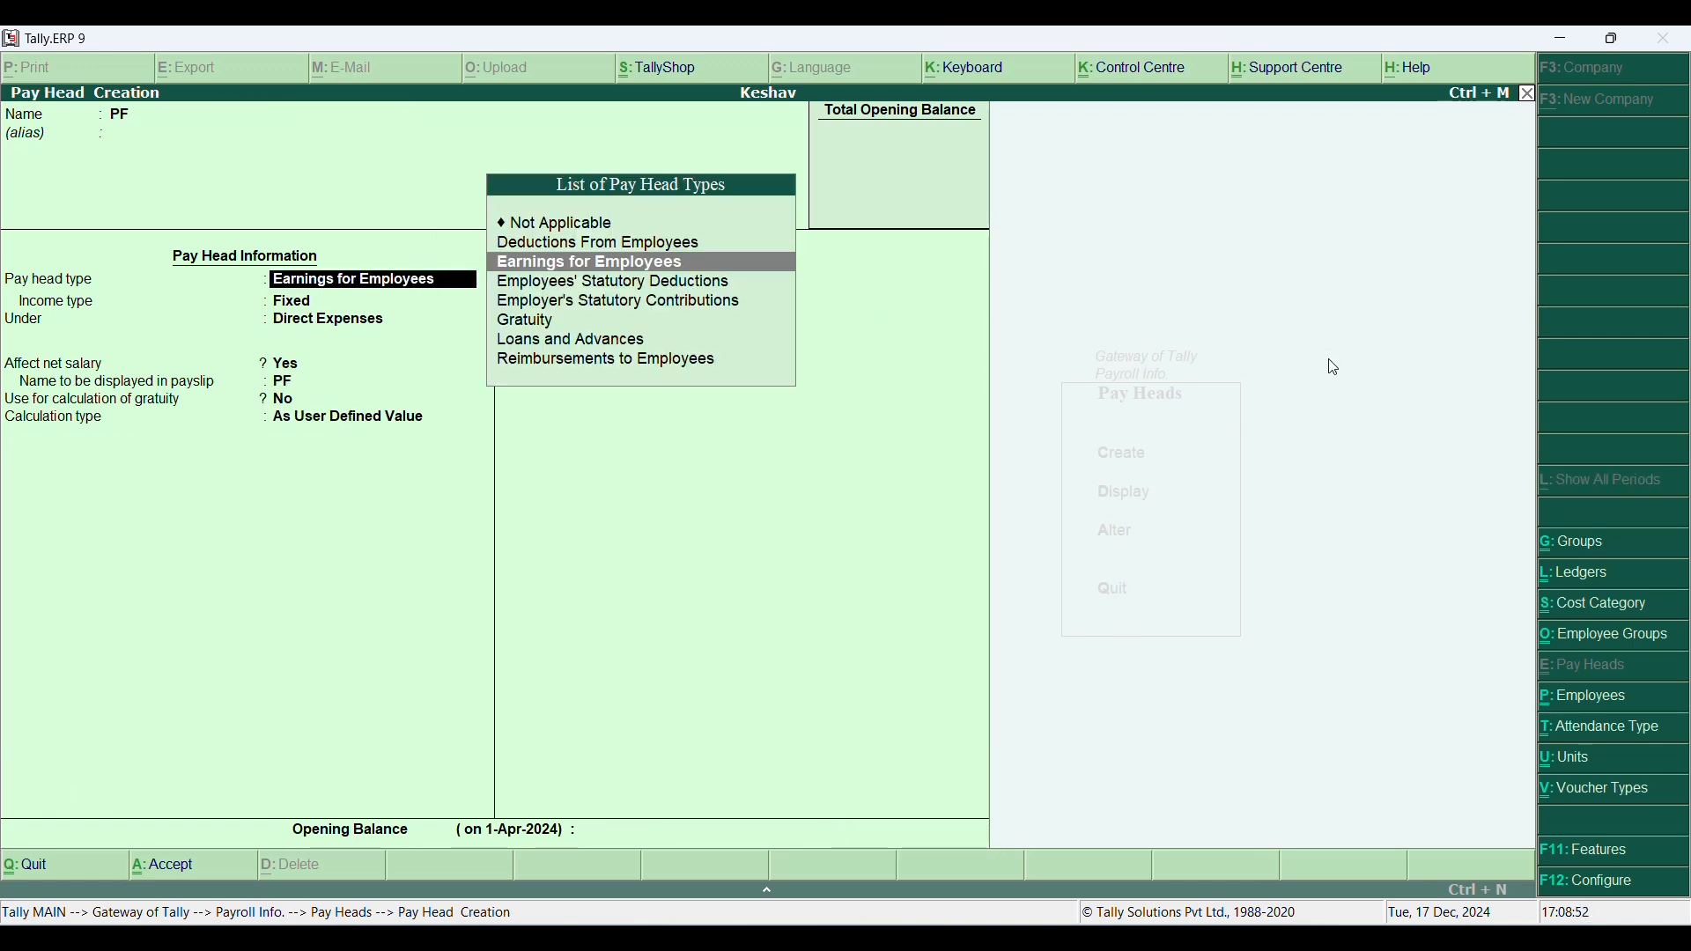
{"action": "key", "text": "Up"}
{"action": "key", "text": "Return"}
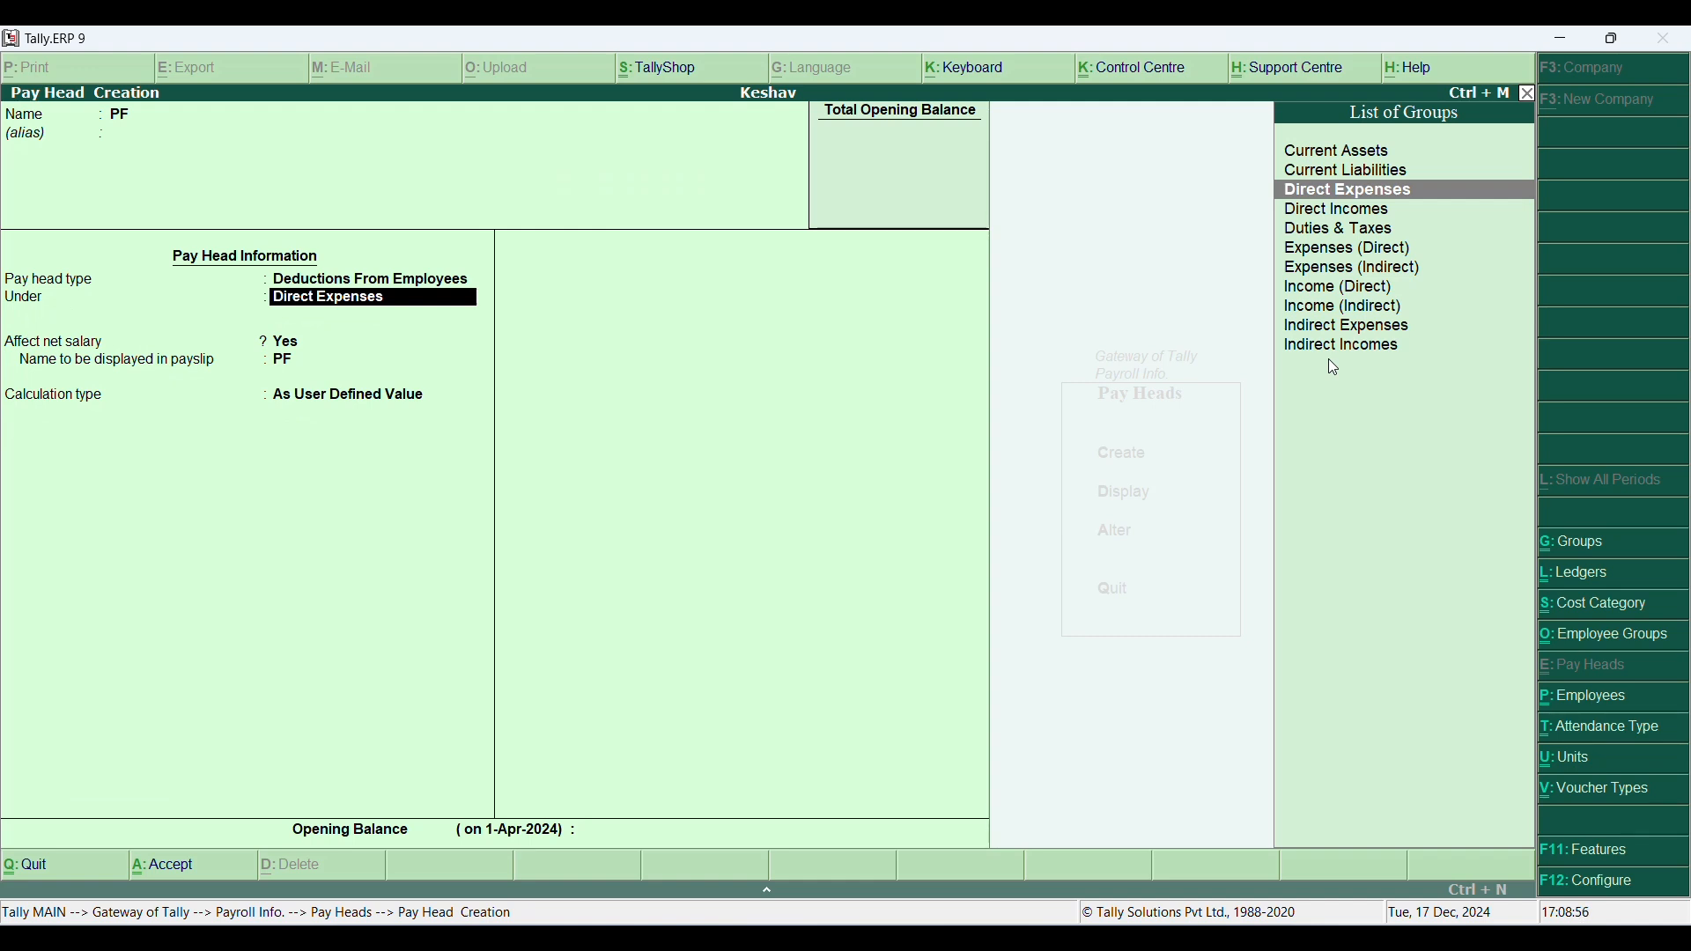
{"action": "type", "text": "C"}
{"action": "key", "text": "Return"}
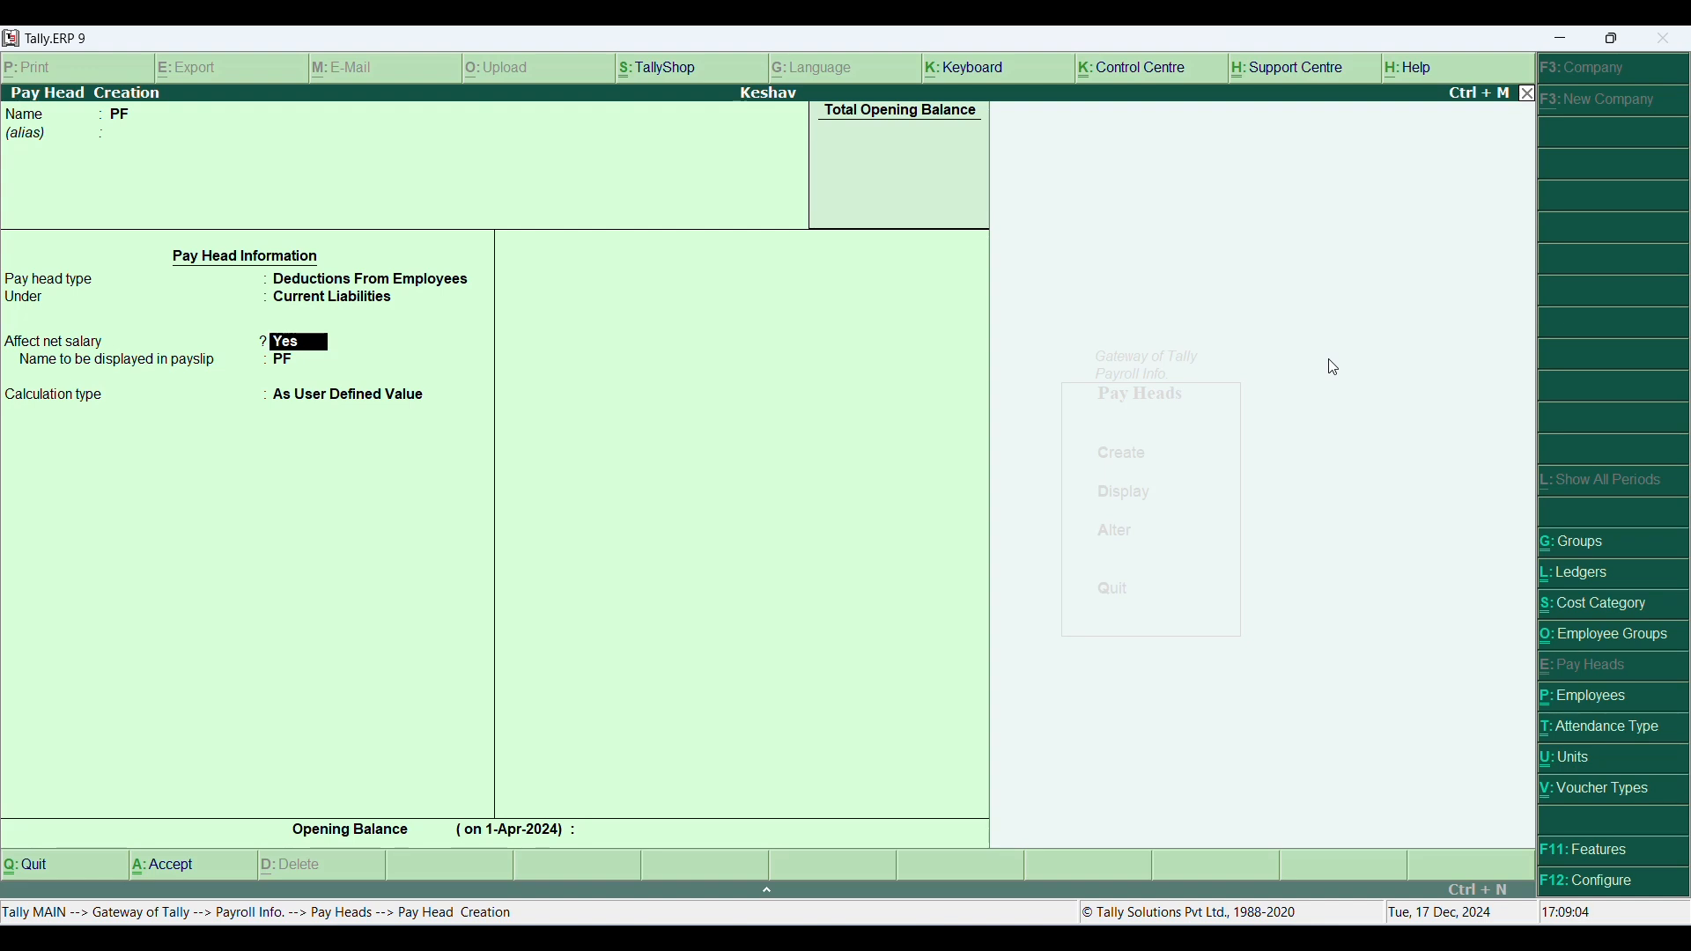
Step: Let PF affect net salary and set its calculation type to As Computed Value per Months
{"action": "key", "text": "Return"}
{"action": "key", "text": "Return"}
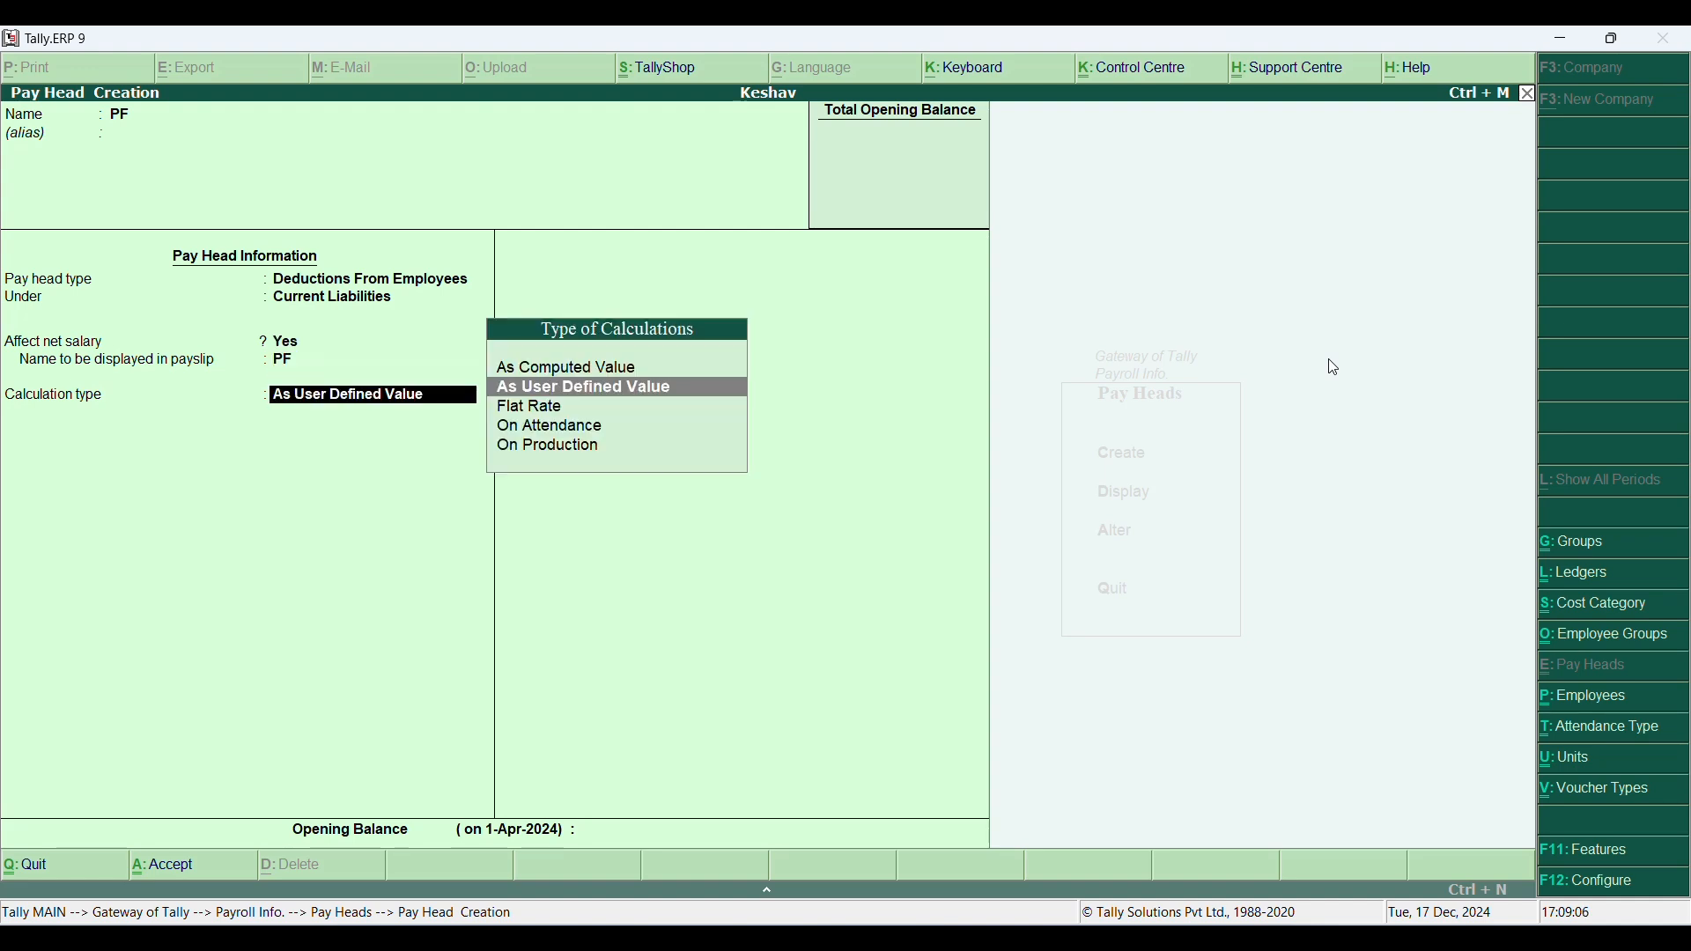
{"action": "key", "text": "Up"}
{"action": "key", "text": "Return"}
{"action": "key", "text": "Return"}
{"action": "key", "text": "Return"}
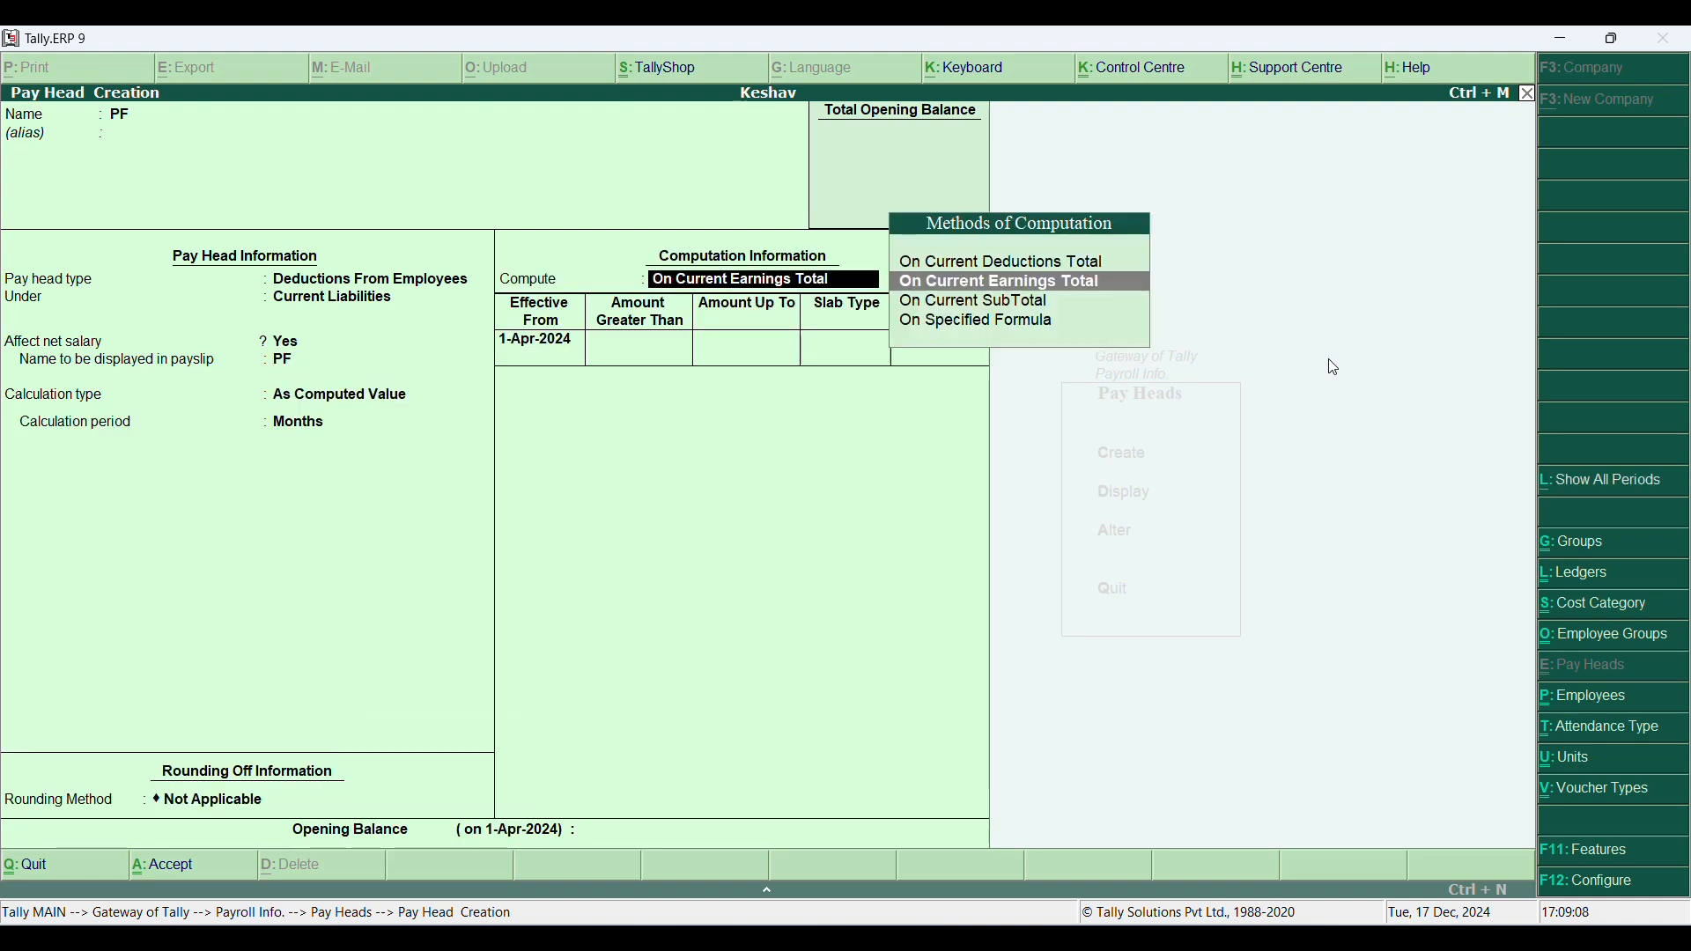
Step: Compute PF On Current Deductions Total from 1-Apr-2024 with a Value slab of 2,000, and save the pay head
{"action": "key", "text": "Up"}
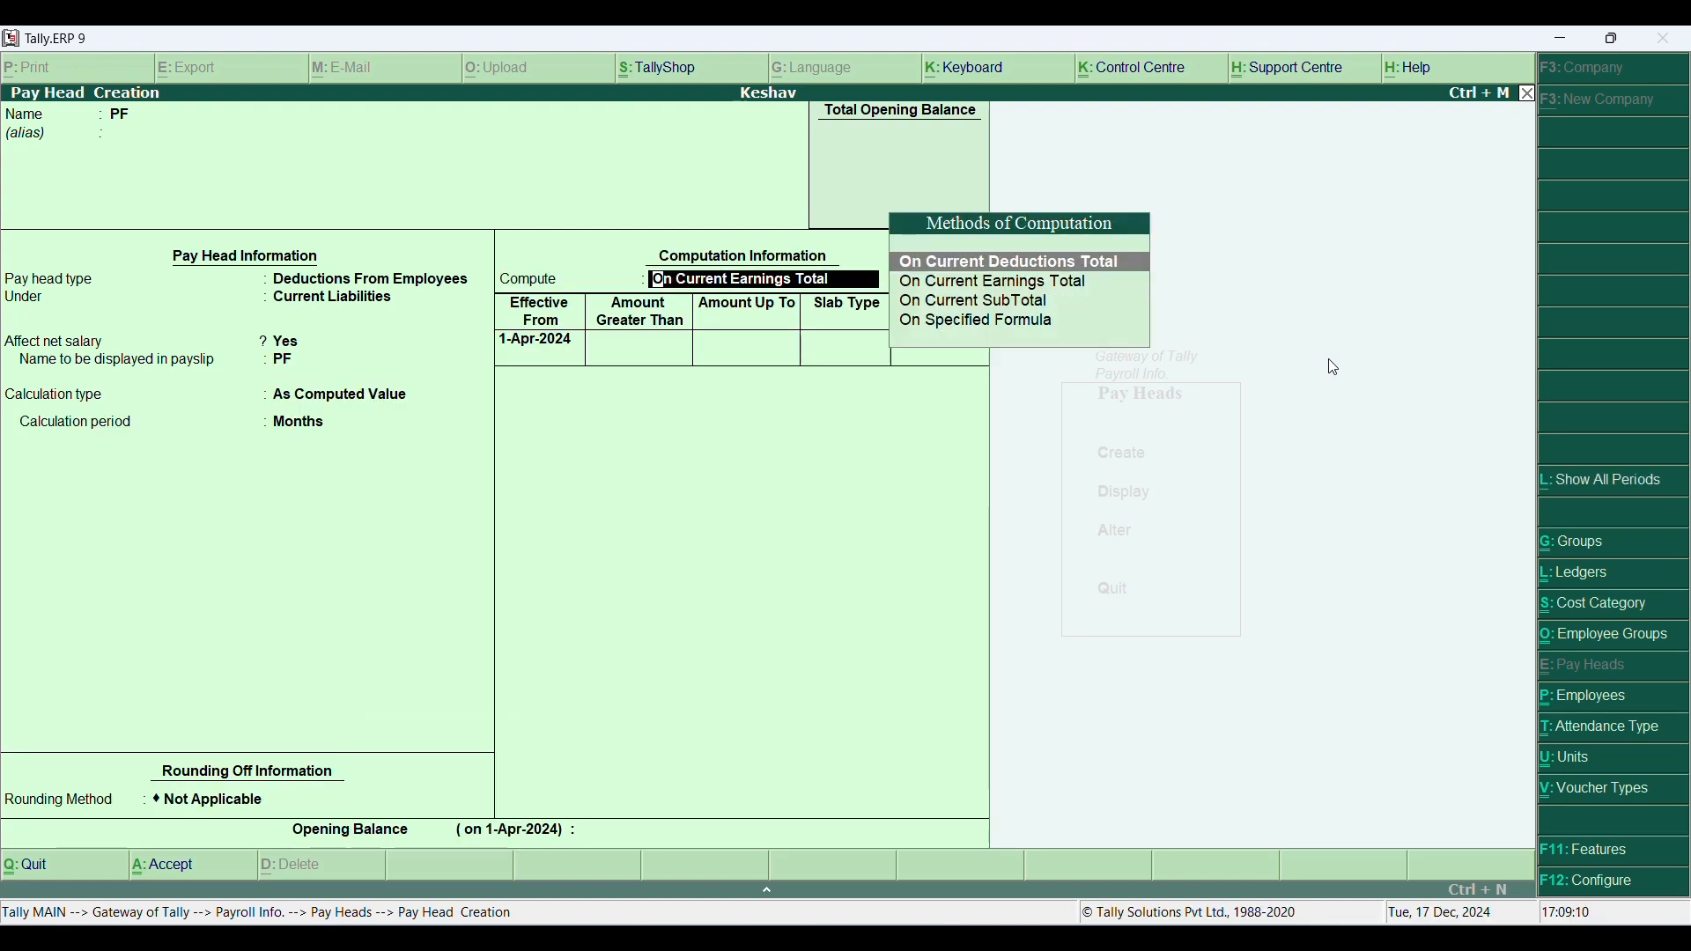
{"action": "key", "text": "Return"}
{"action": "key", "text": "Return"}
{"action": "key", "text": "Return"}
{"action": "key", "text": "Return"}
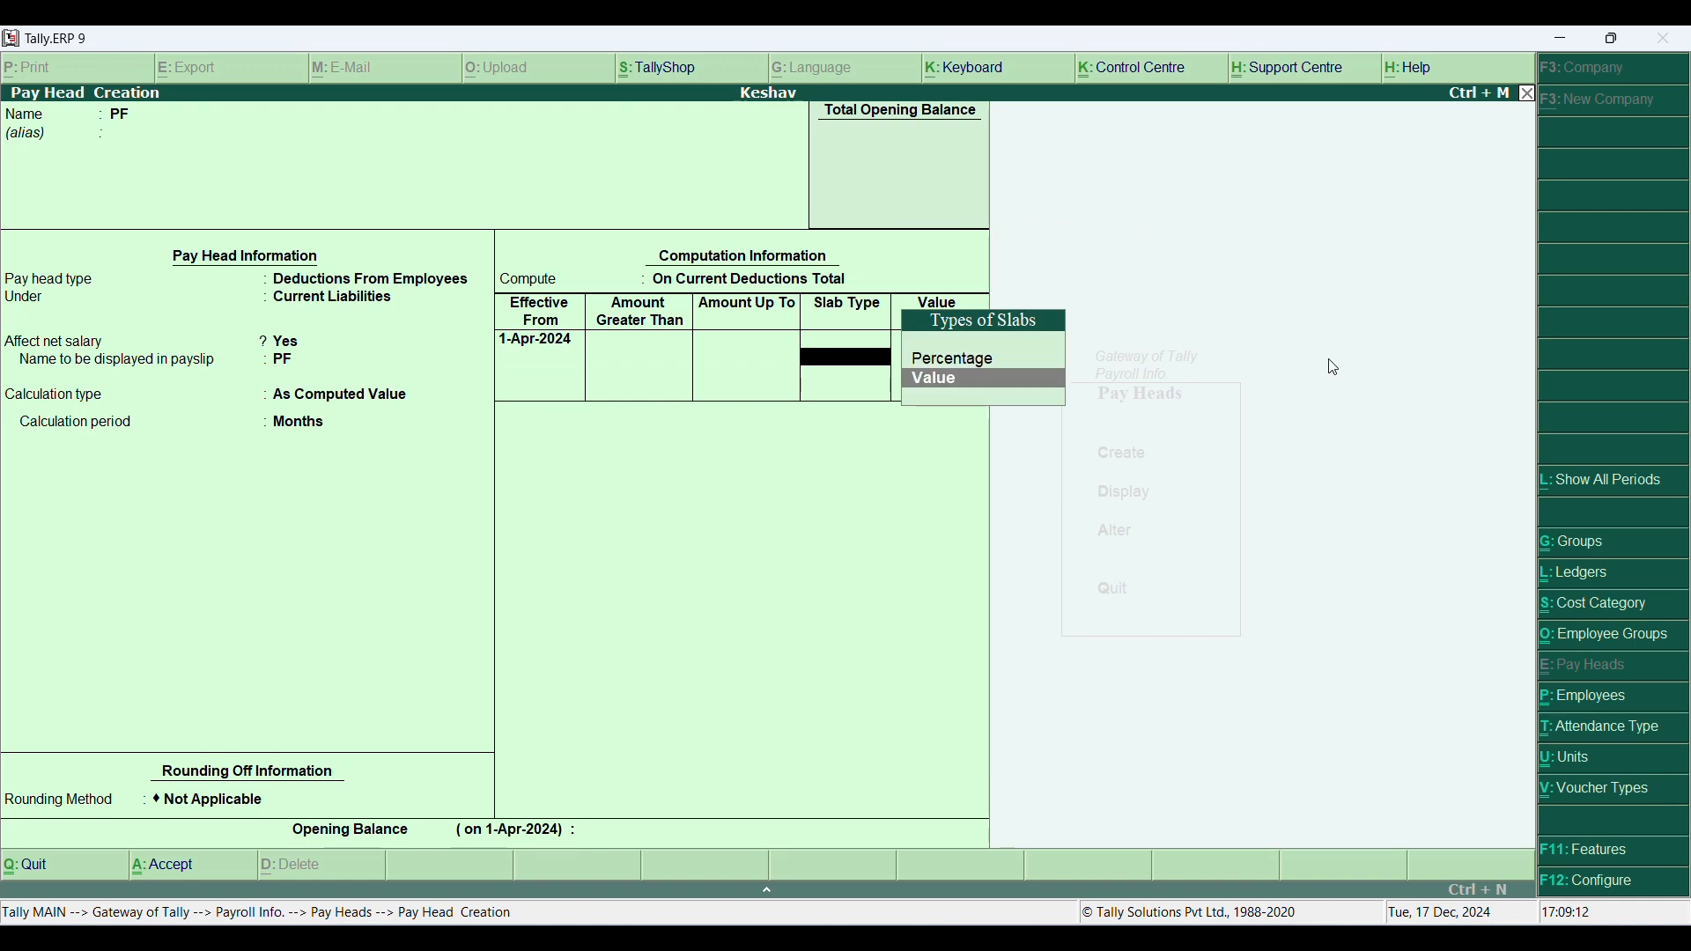
{"action": "key", "text": "Return"}
{"action": "type", "text": "2000"}
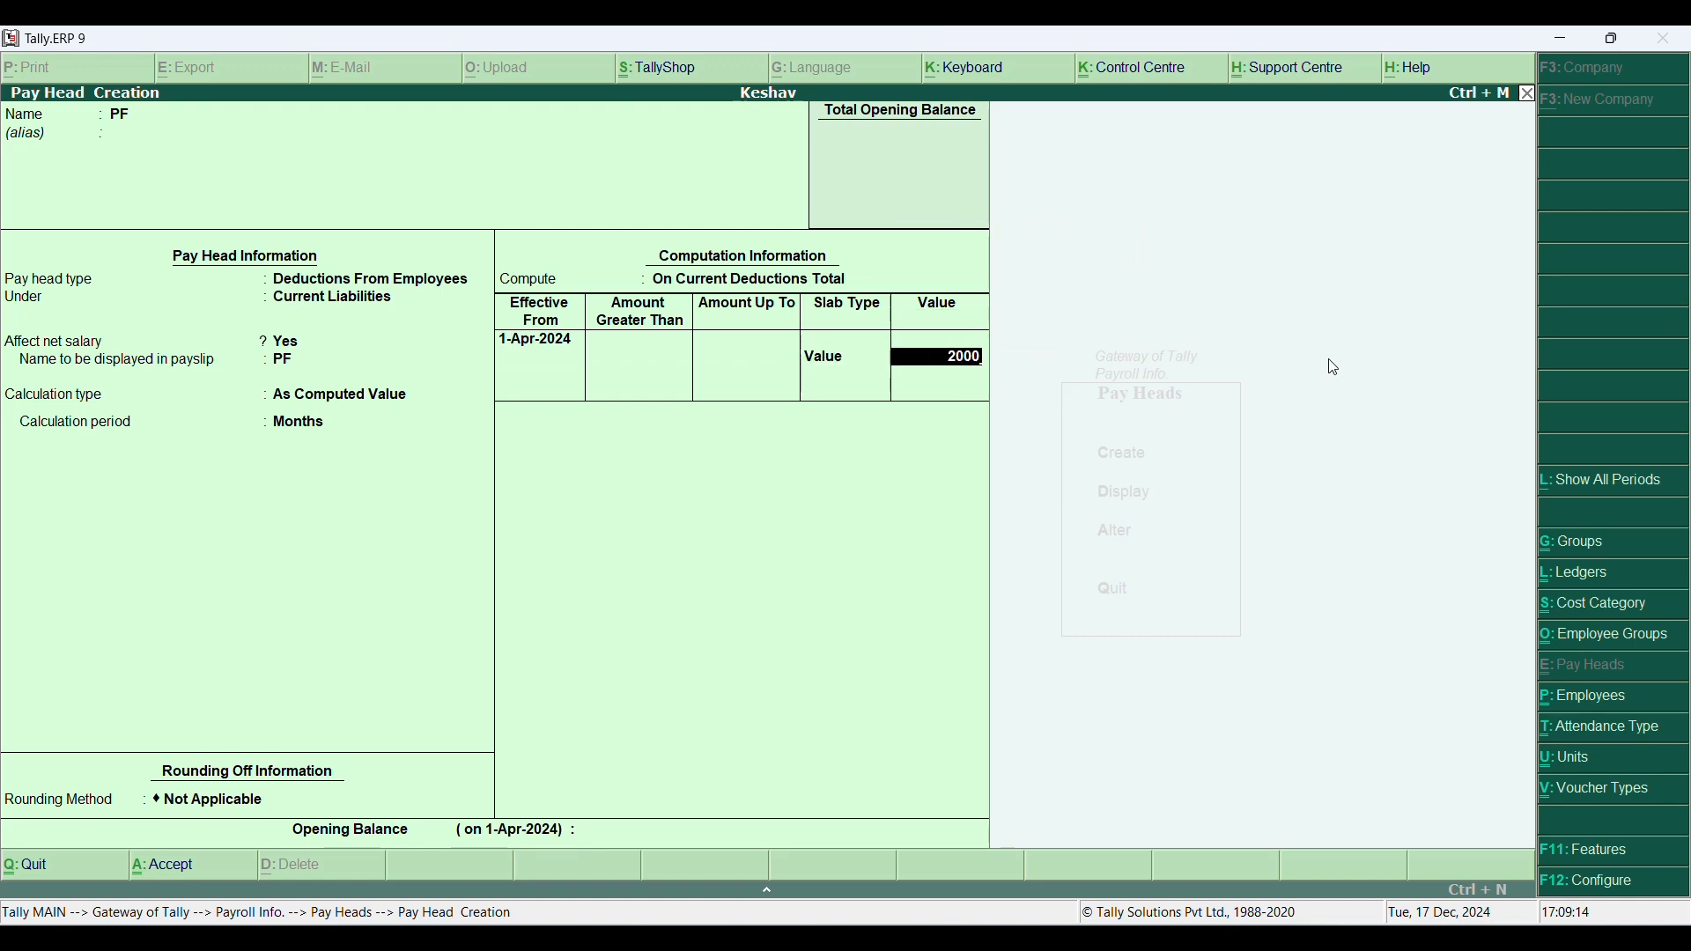
{"action": "key", "text": "Return"}
{"action": "key", "text": "Return"}
{"action": "key", "text": "Return"}
{"action": "key", "text": "Return"}
Step: Name a new pay head LIC and set its type to Deductions From Employees
{"action": "type", "text": "L"}
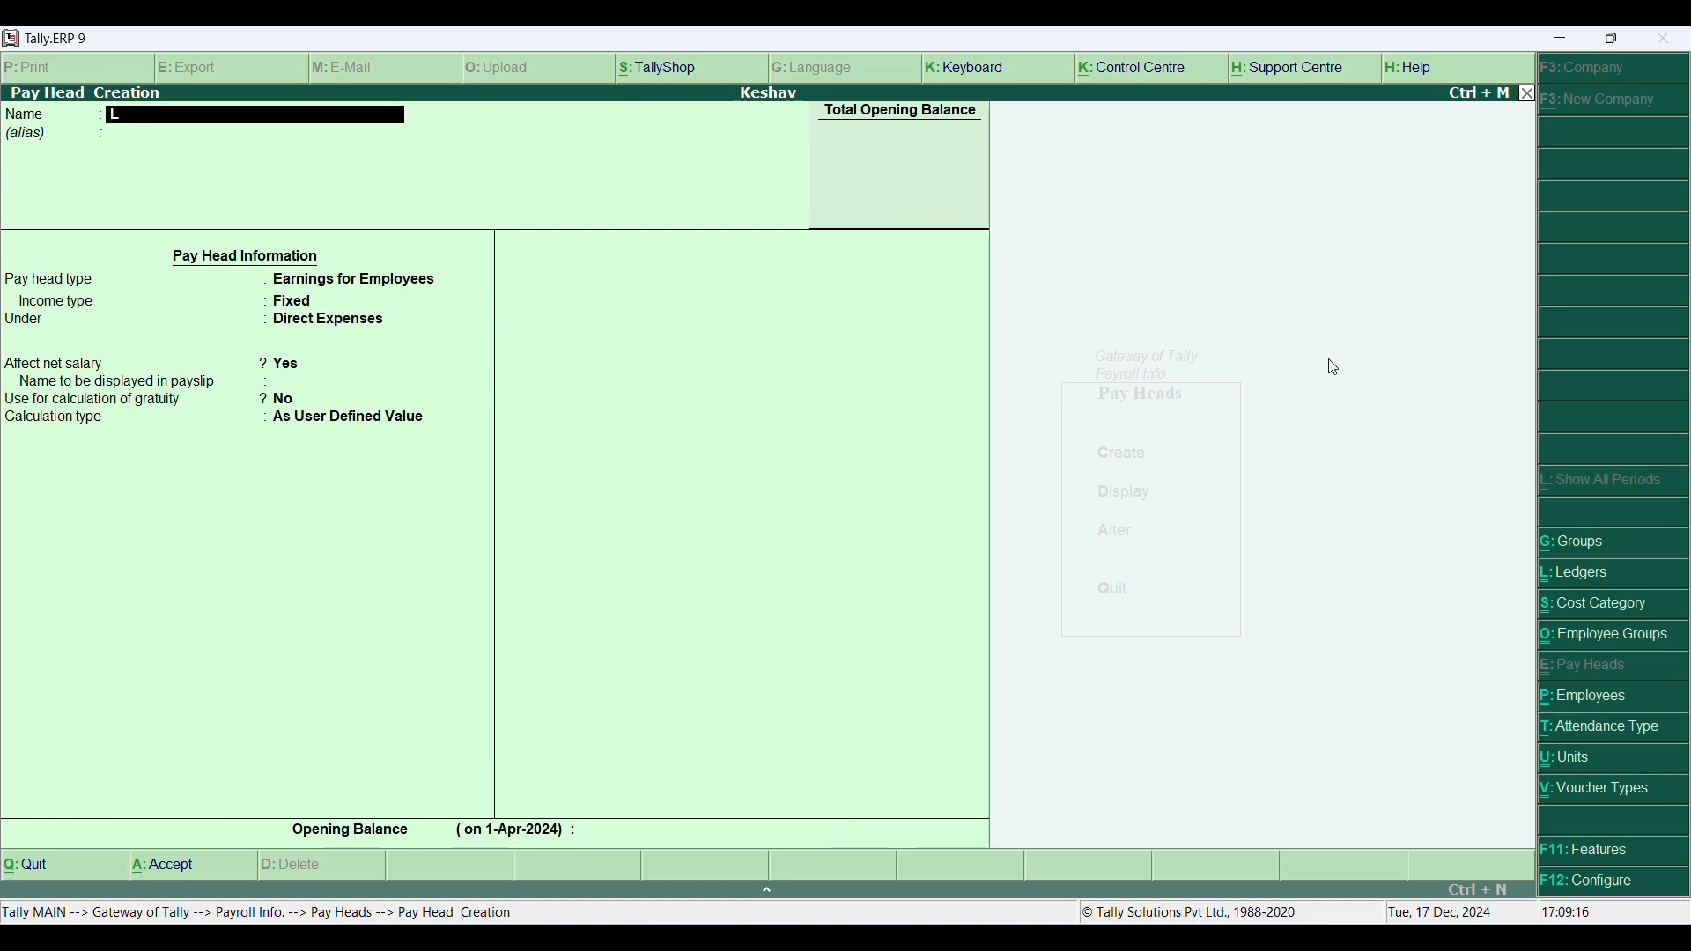
{"action": "type", "text": "IC"}
{"action": "key", "text": "Return"}
{"action": "key", "text": "Return"}
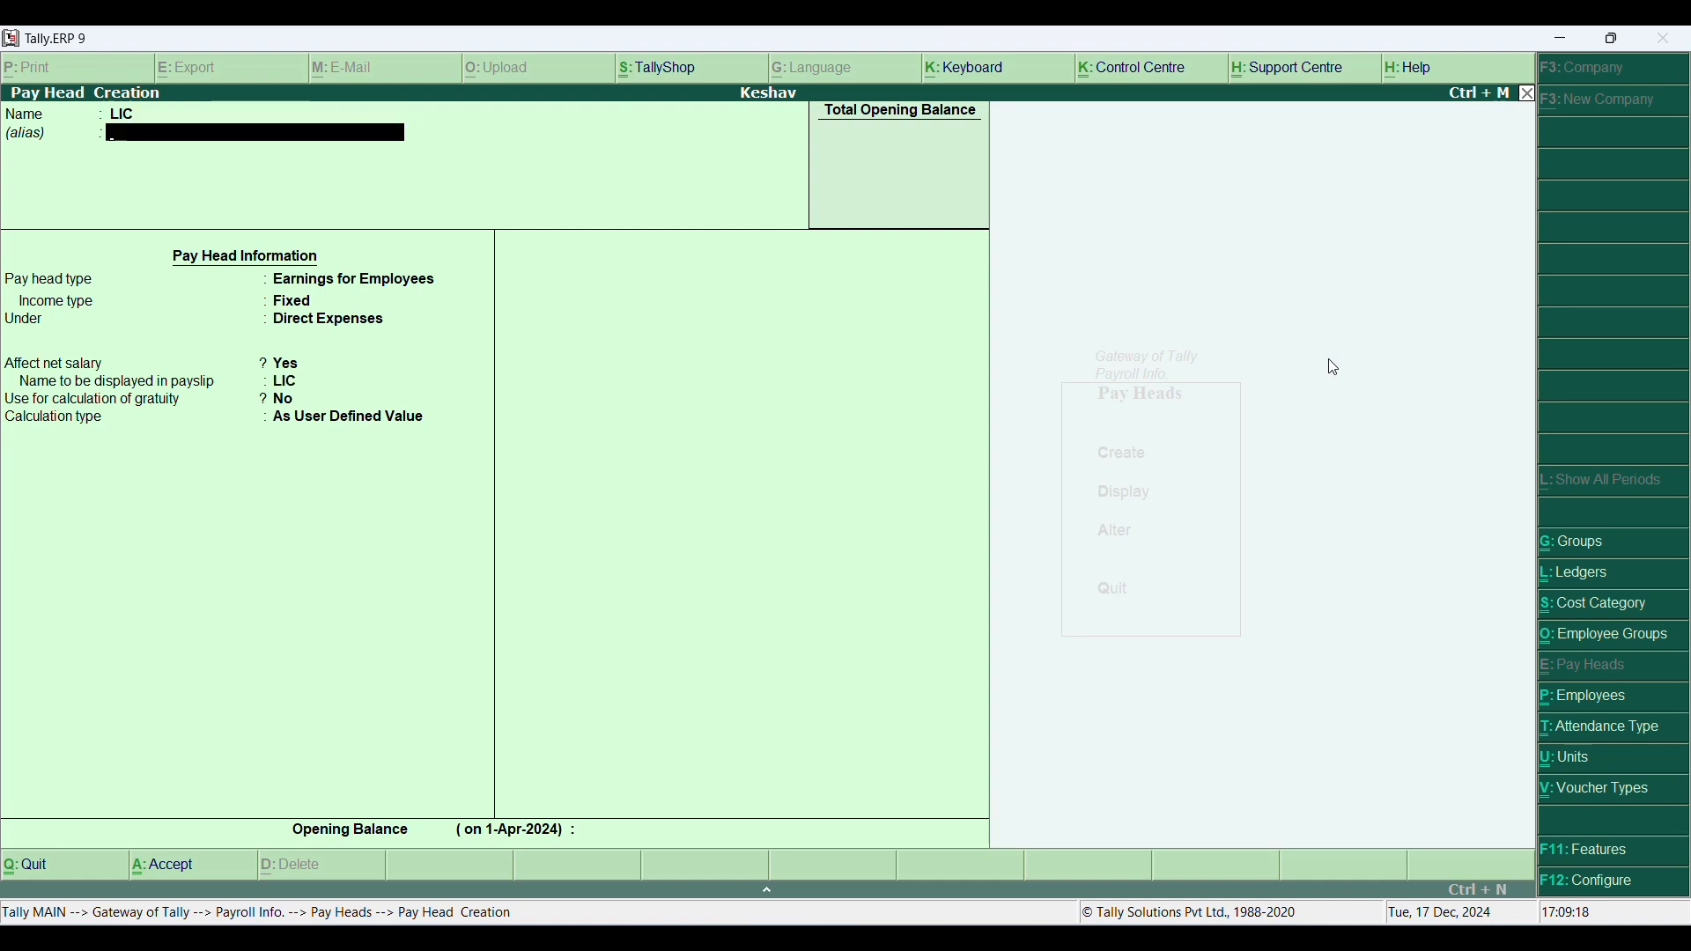
{"action": "key", "text": "Up"}
{"action": "key", "text": "Return"}
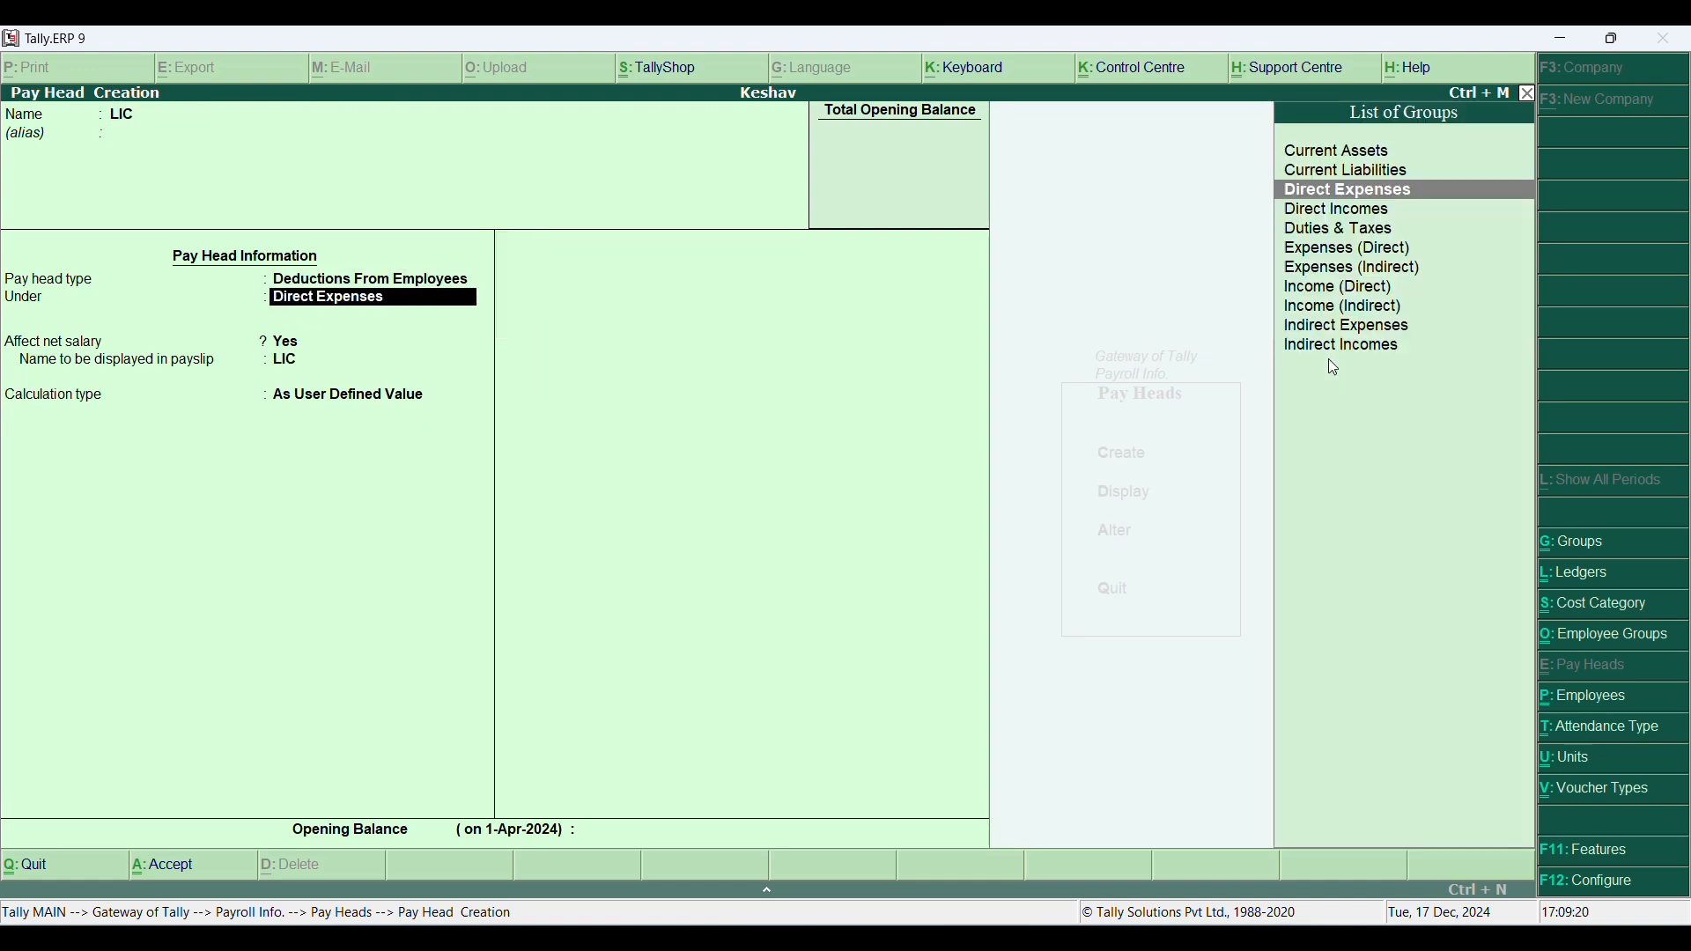
Step: Place the LIC pay head under the Current Liabilities group
{"action": "key", "text": "Down"}
{"action": "type", "text": "c"}
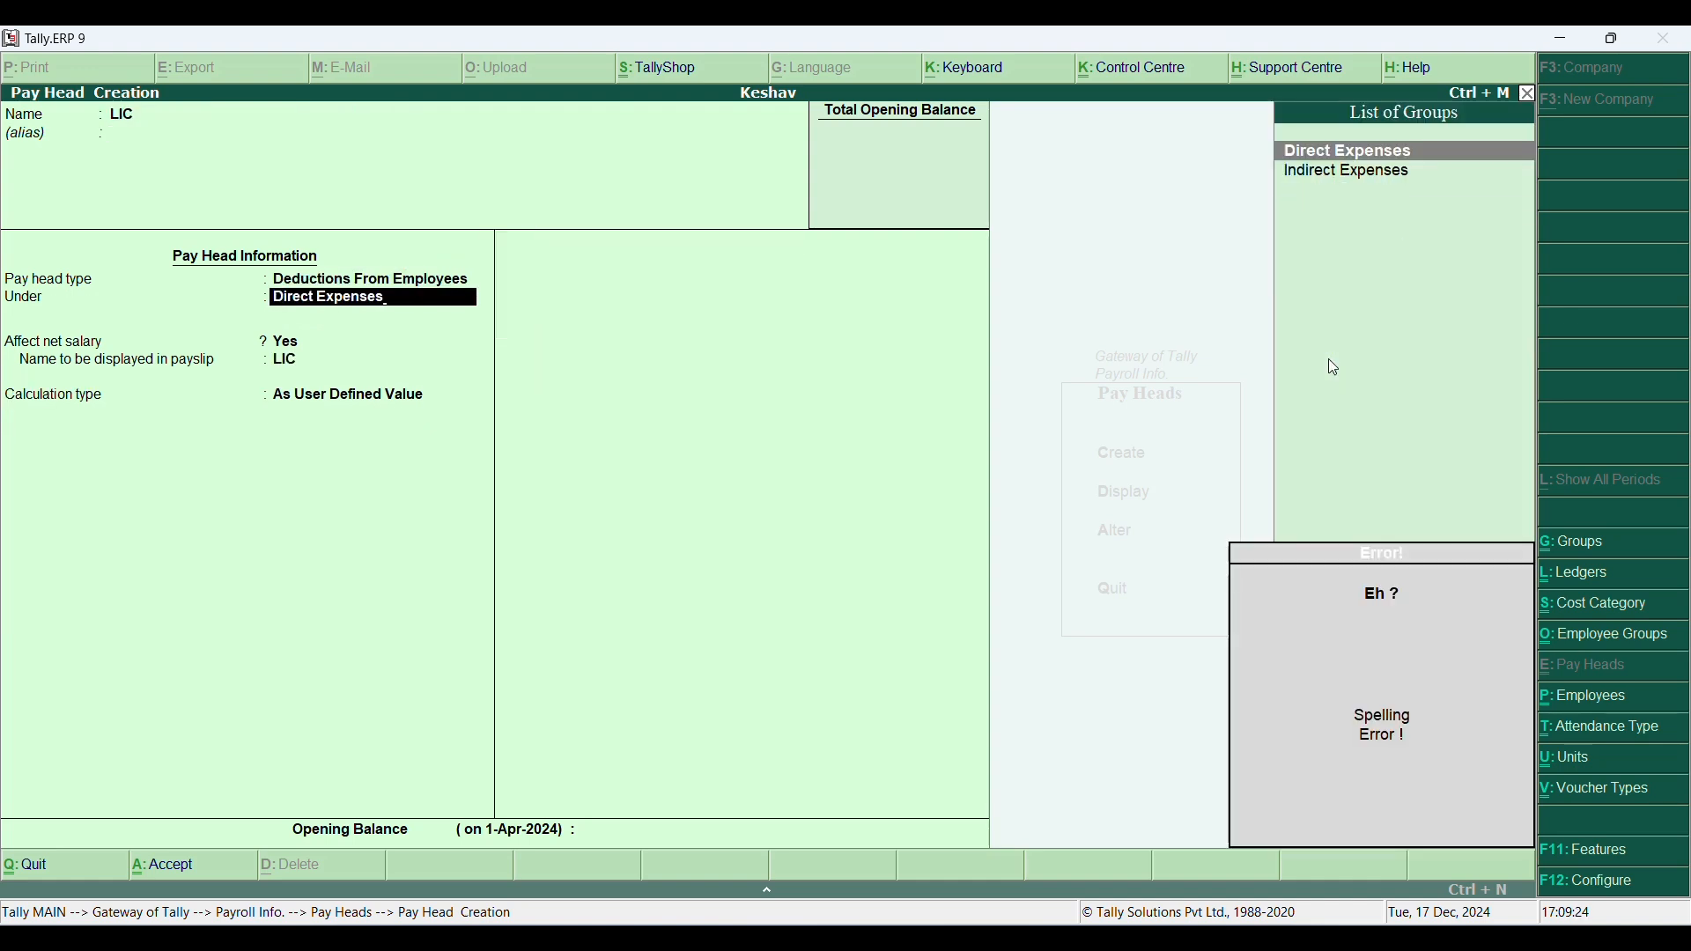
{"action": "key", "text": "BackSpace"}
{"action": "key", "text": "BackSpace"}
{"action": "key", "text": "BackSpace"}
{"action": "key", "text": "BackSpace"}
{"action": "key", "text": "BackSpace"}
{"action": "key", "text": "BackSpace"}
{"action": "key", "text": "BackSpace"}
{"action": "key", "text": "BackSpace"}
{"action": "key", "text": "BackSpace"}
{"action": "key", "text": "BackSpace"}
{"action": "key", "text": "BackSpace"}
{"action": "key", "text": "BackSpace"}
{"action": "key", "text": "BackSpace"}
{"action": "key", "text": "BackSpace"}
{"action": "key", "text": "BackSpace"}
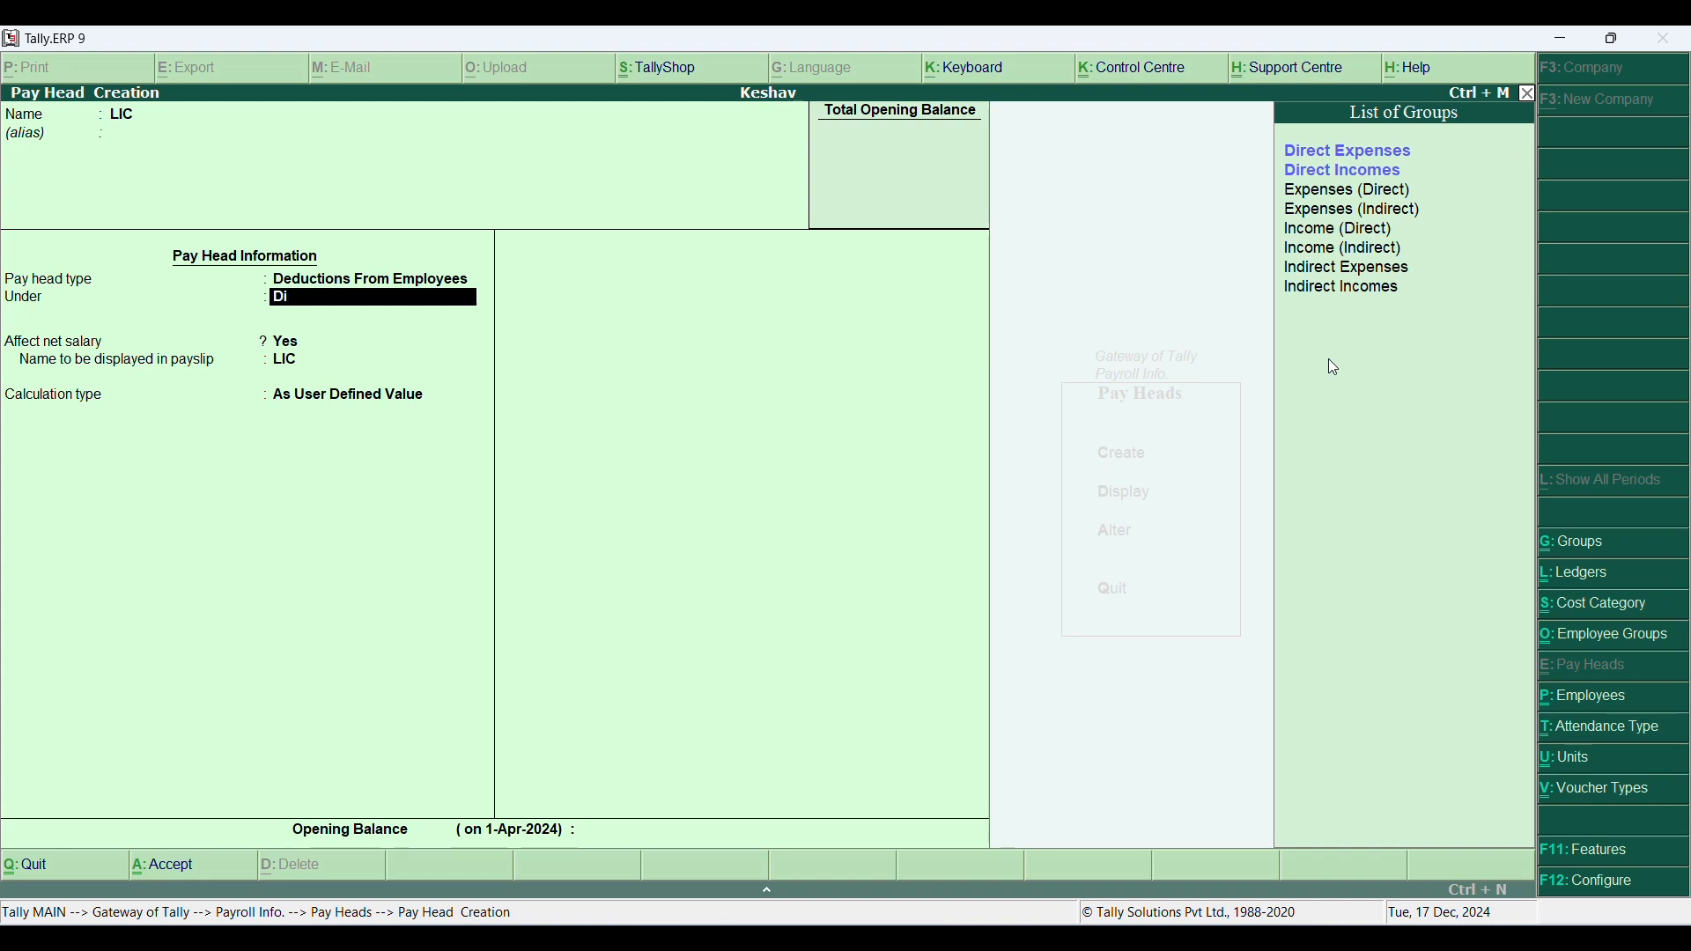
{"action": "type", "text": "c"}
{"action": "key", "text": "Down"}
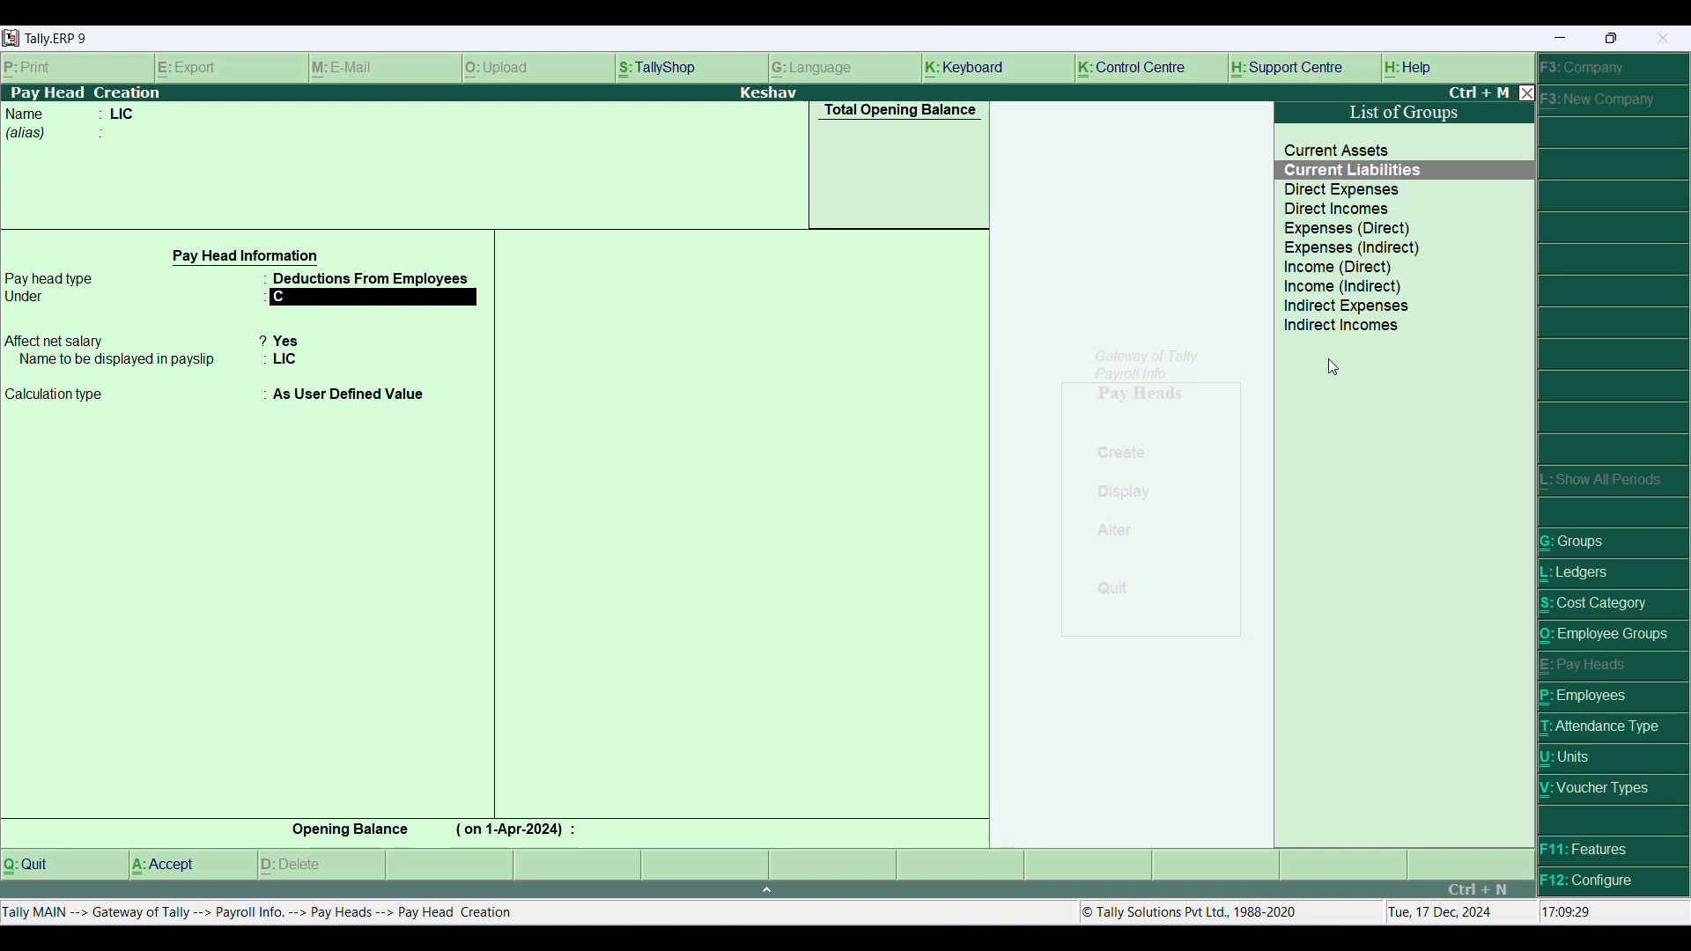
{"action": "key", "text": "Return"}
Step: Let LIC affect net salary and set its calculation type to As Computed Value per Months
{"action": "key", "text": "Return"}
{"action": "key", "text": "Return"}
{"action": "key", "text": "Up"}
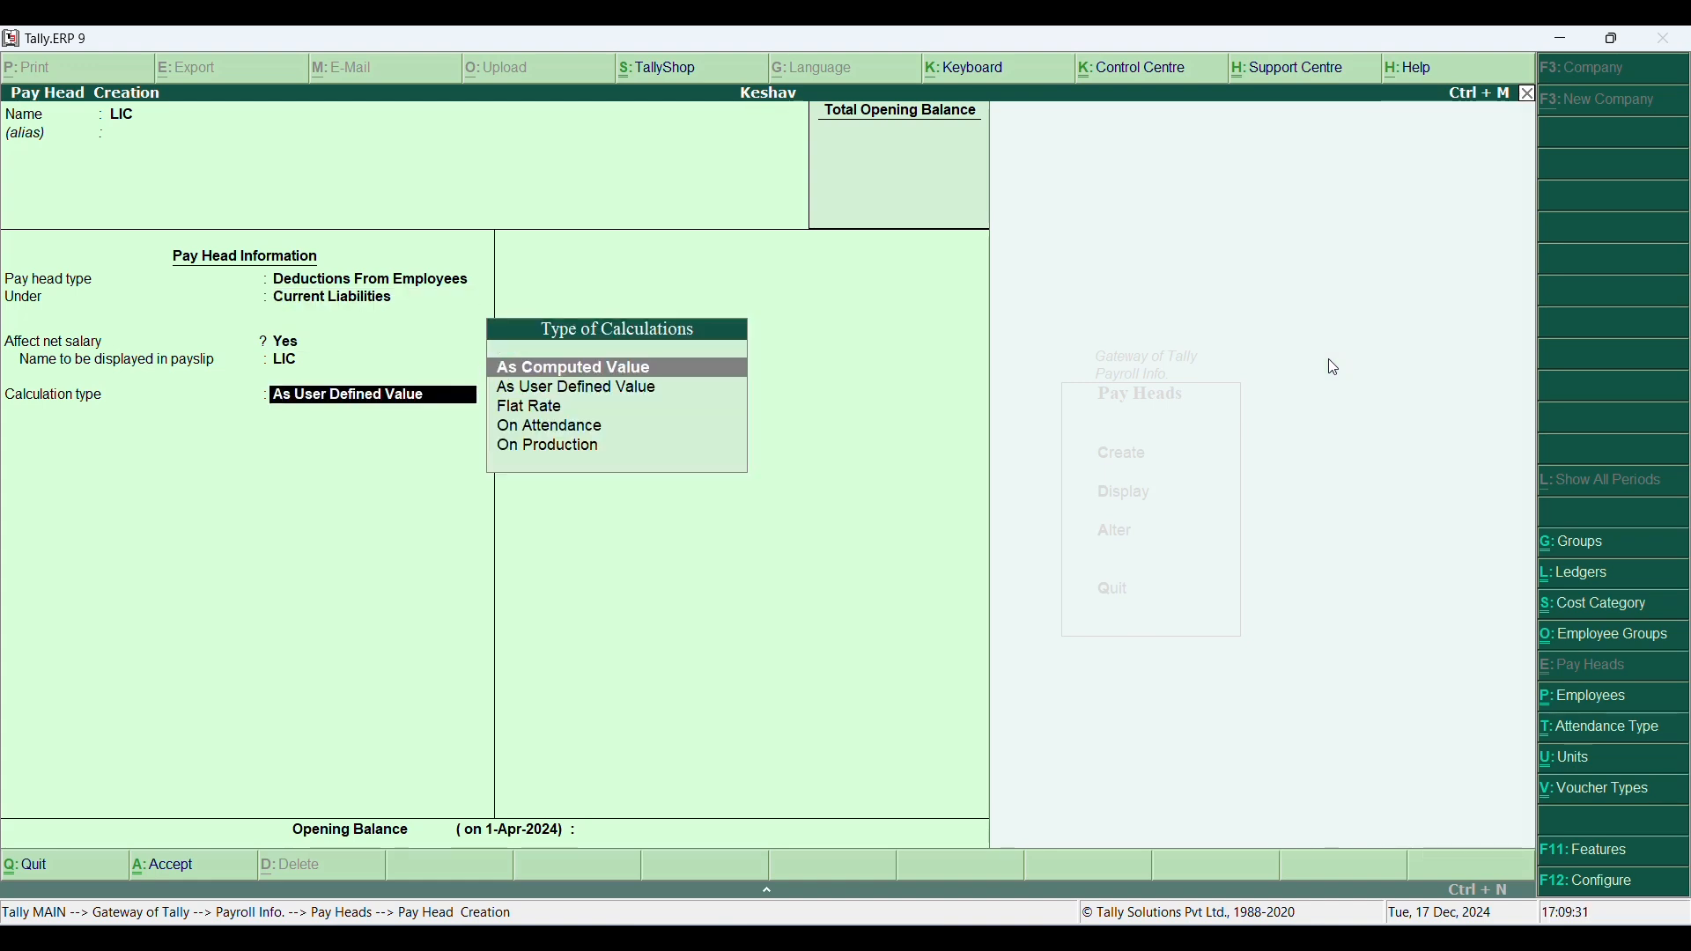
{"action": "key", "text": "Return"}
{"action": "key", "text": "Return"}
{"action": "key", "text": "Return"}
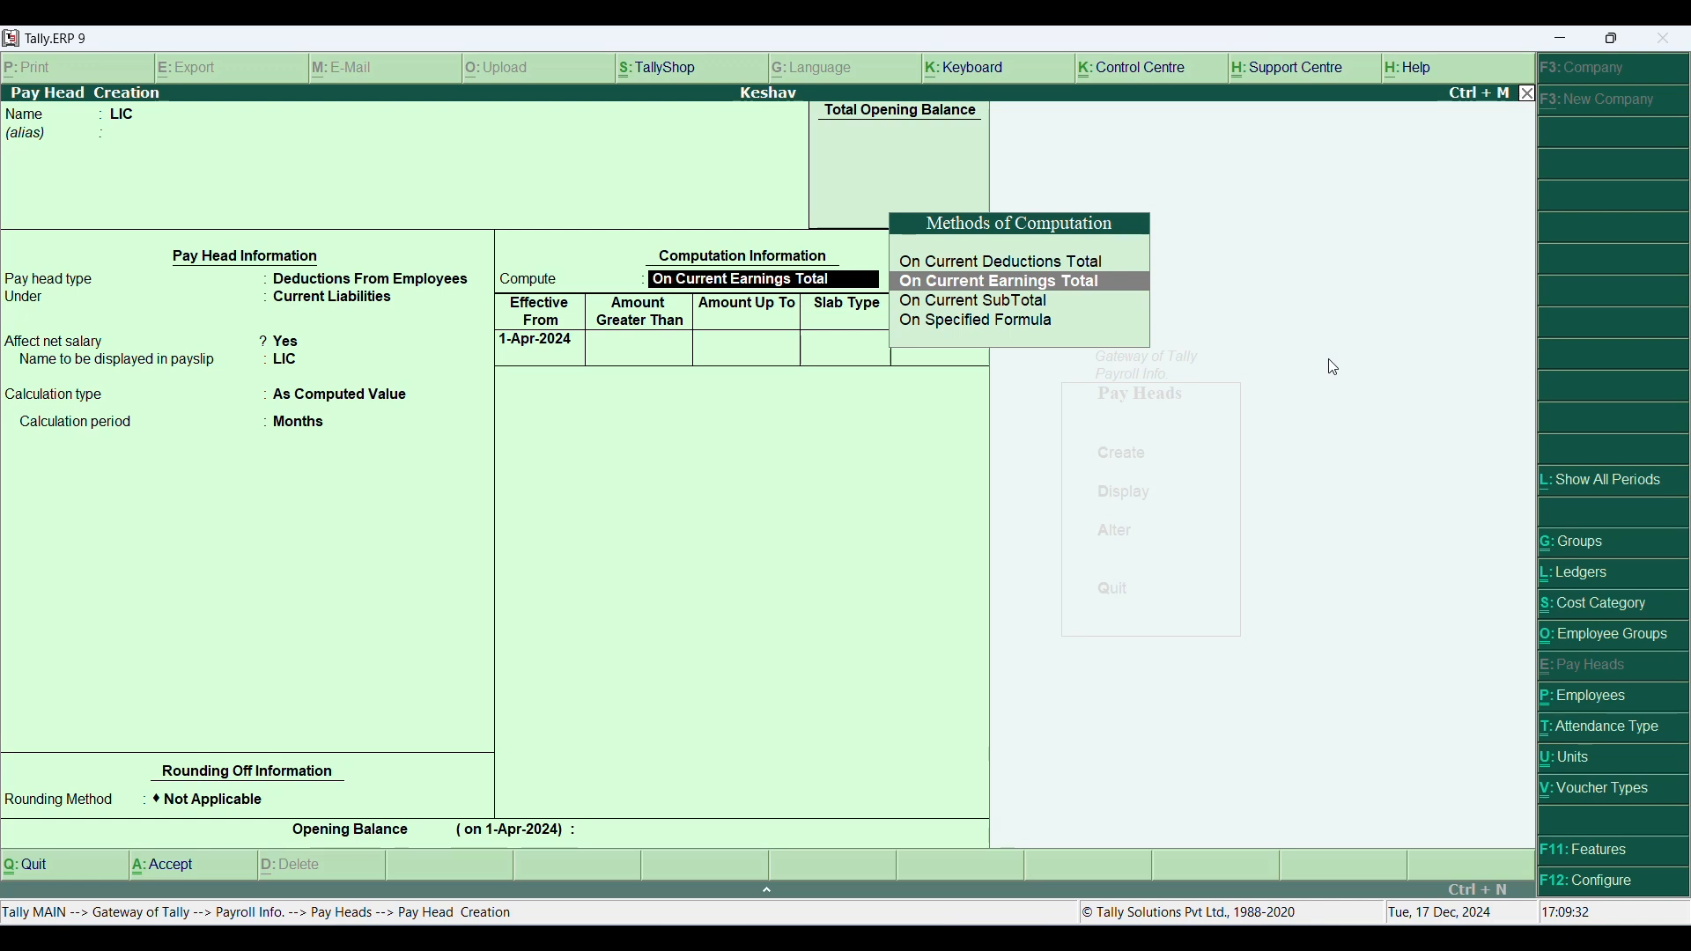
Step: Compute LIC On Current Deductions Total from 1-Apr-2024 with a Value slab of 1,650, and save the pay head
{"action": "key", "text": "Up"}
{"action": "key", "text": "Return"}
{"action": "key", "text": "Return"}
{"action": "key", "text": "Return"}
{"action": "key", "text": "Return"}
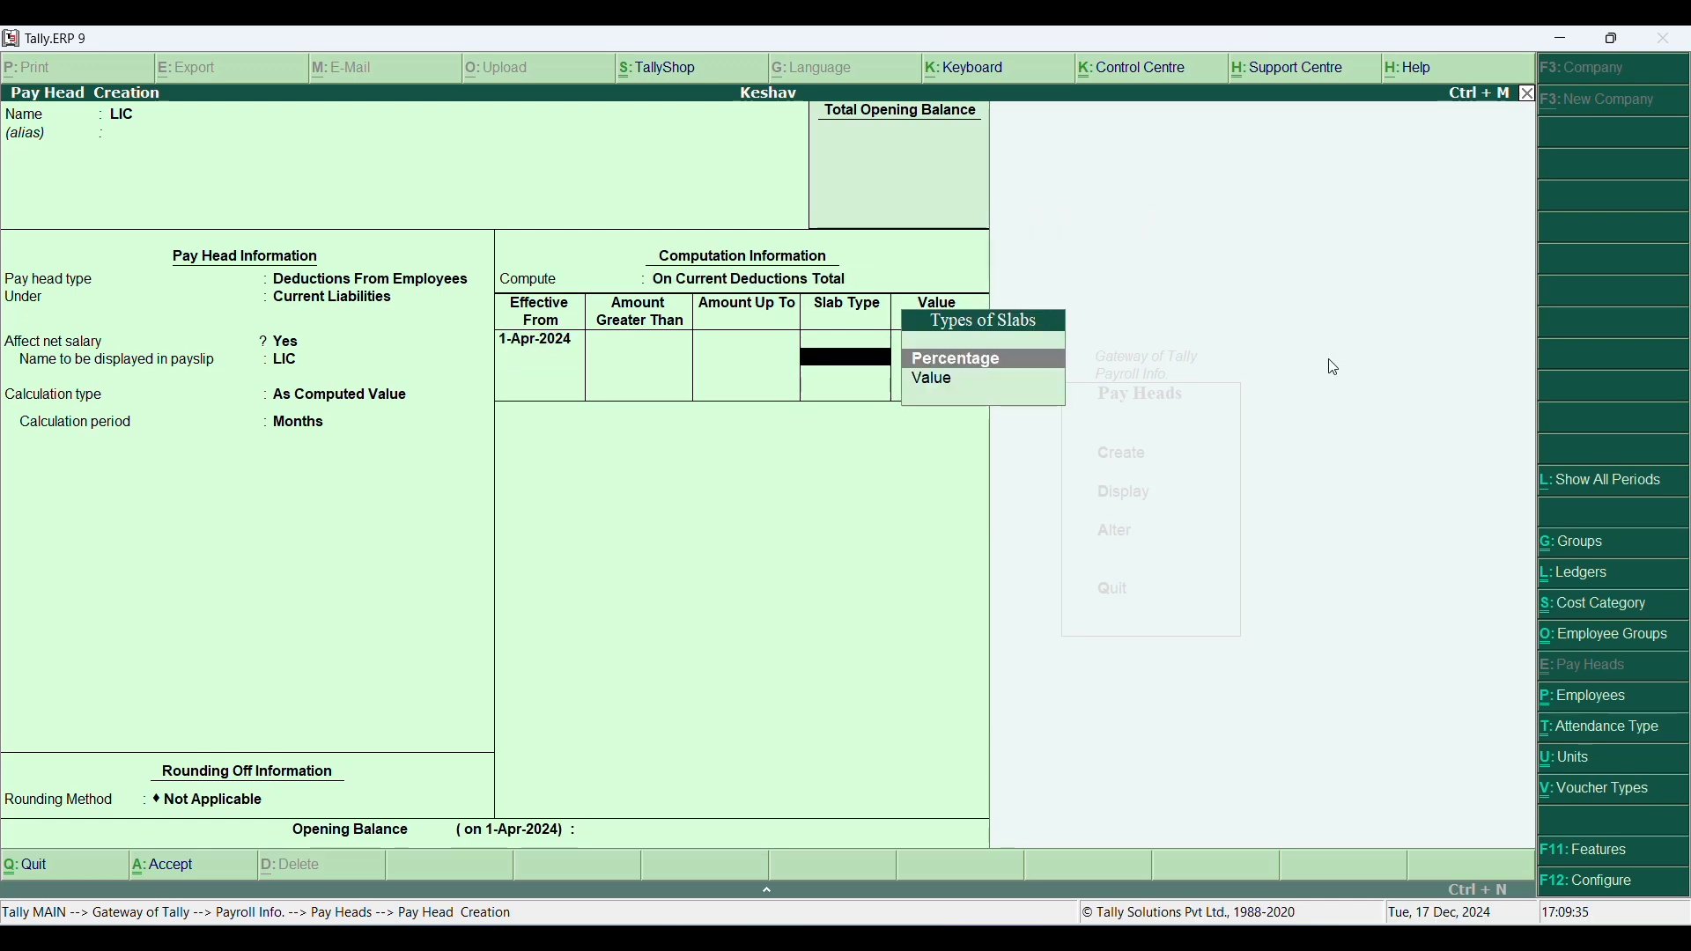
{"action": "key", "text": "Down"}
{"action": "key", "text": "Return"}
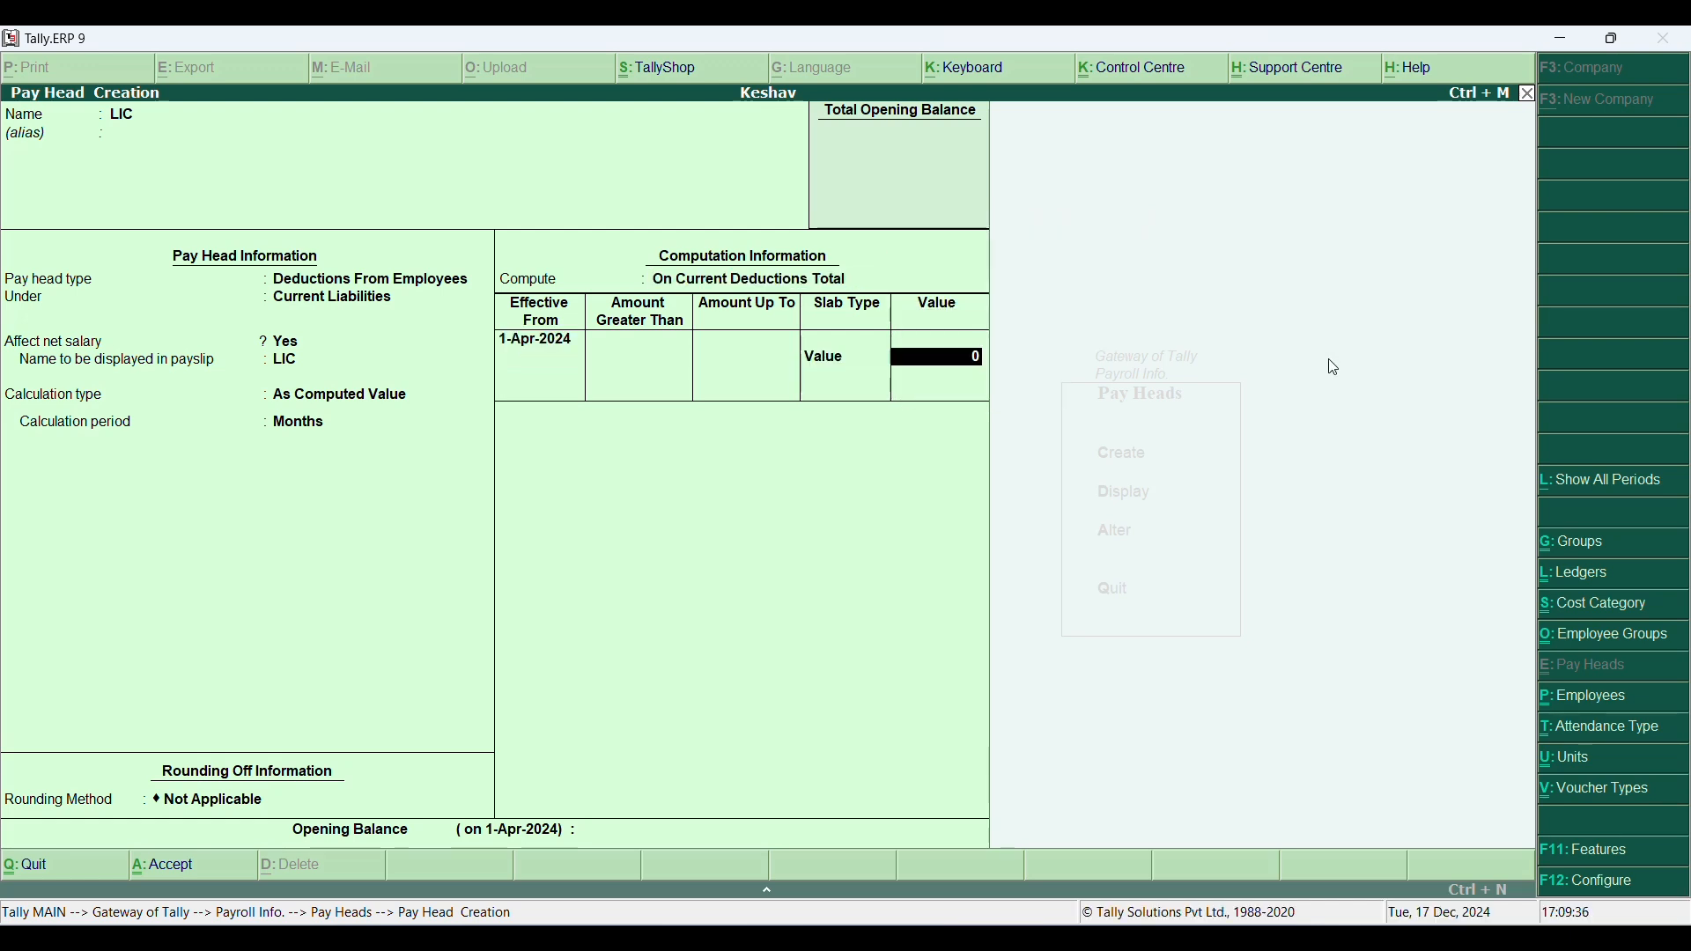
{"action": "type", "text": "1650"}
{"action": "key", "text": "Return"}
{"action": "key", "text": "Return"}
{"action": "key", "text": "Return"}
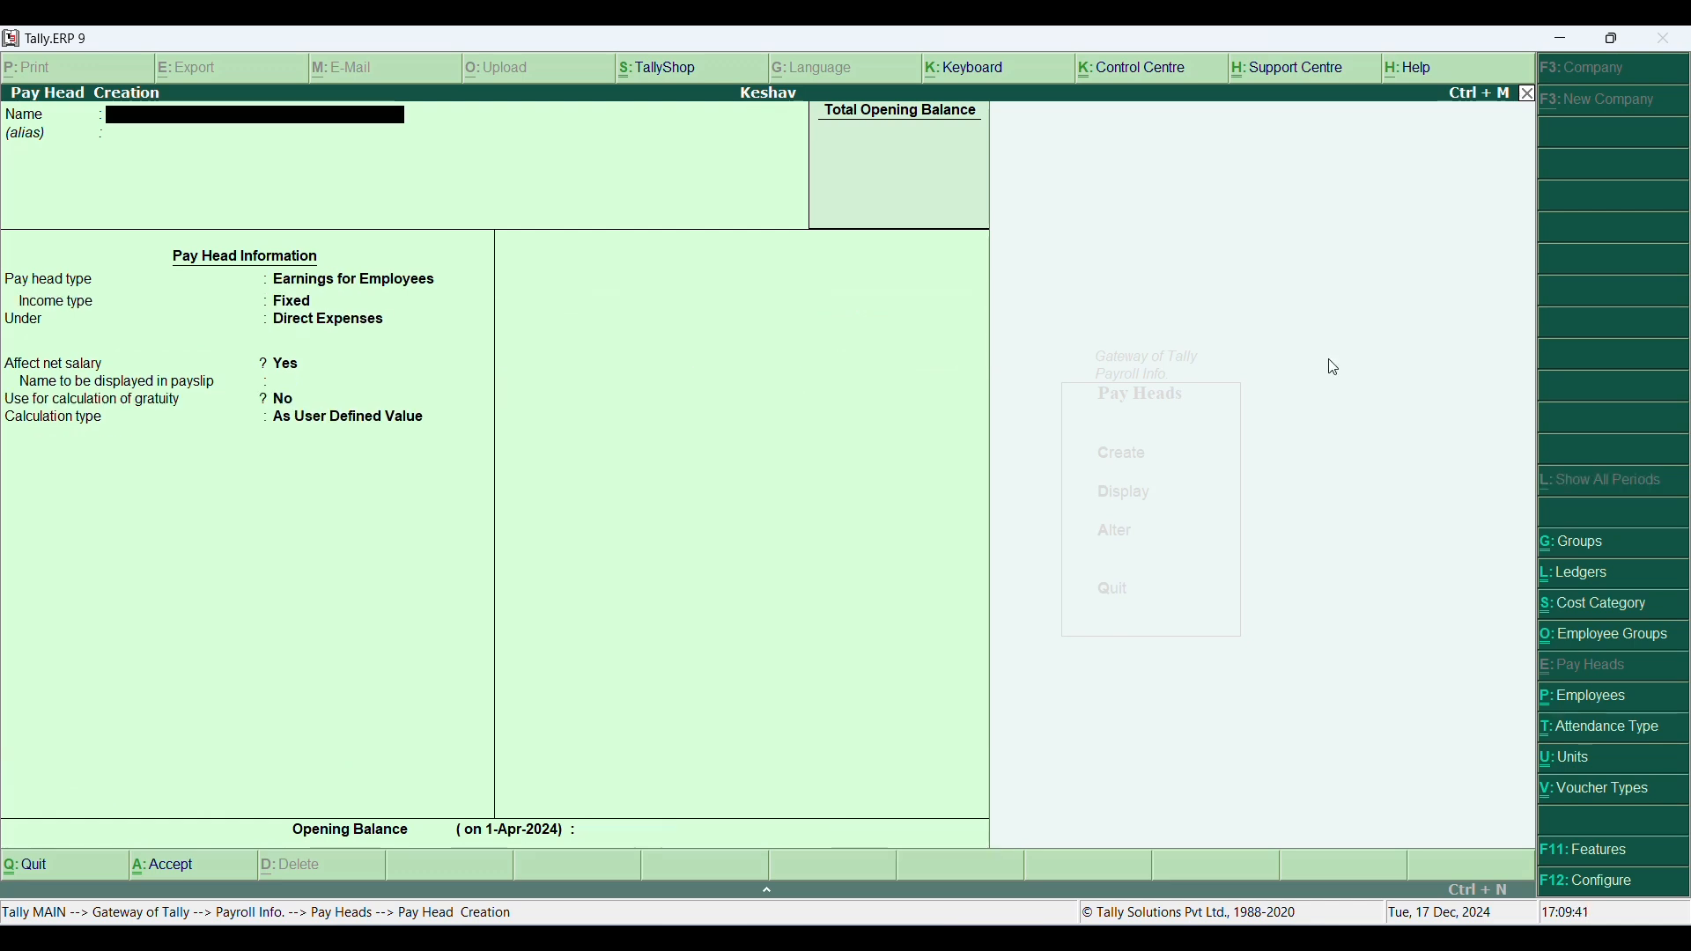
Step: Leave pay head creation and start defining the salary details of the Officer employee group
{"action": "key", "text": "Escape"}
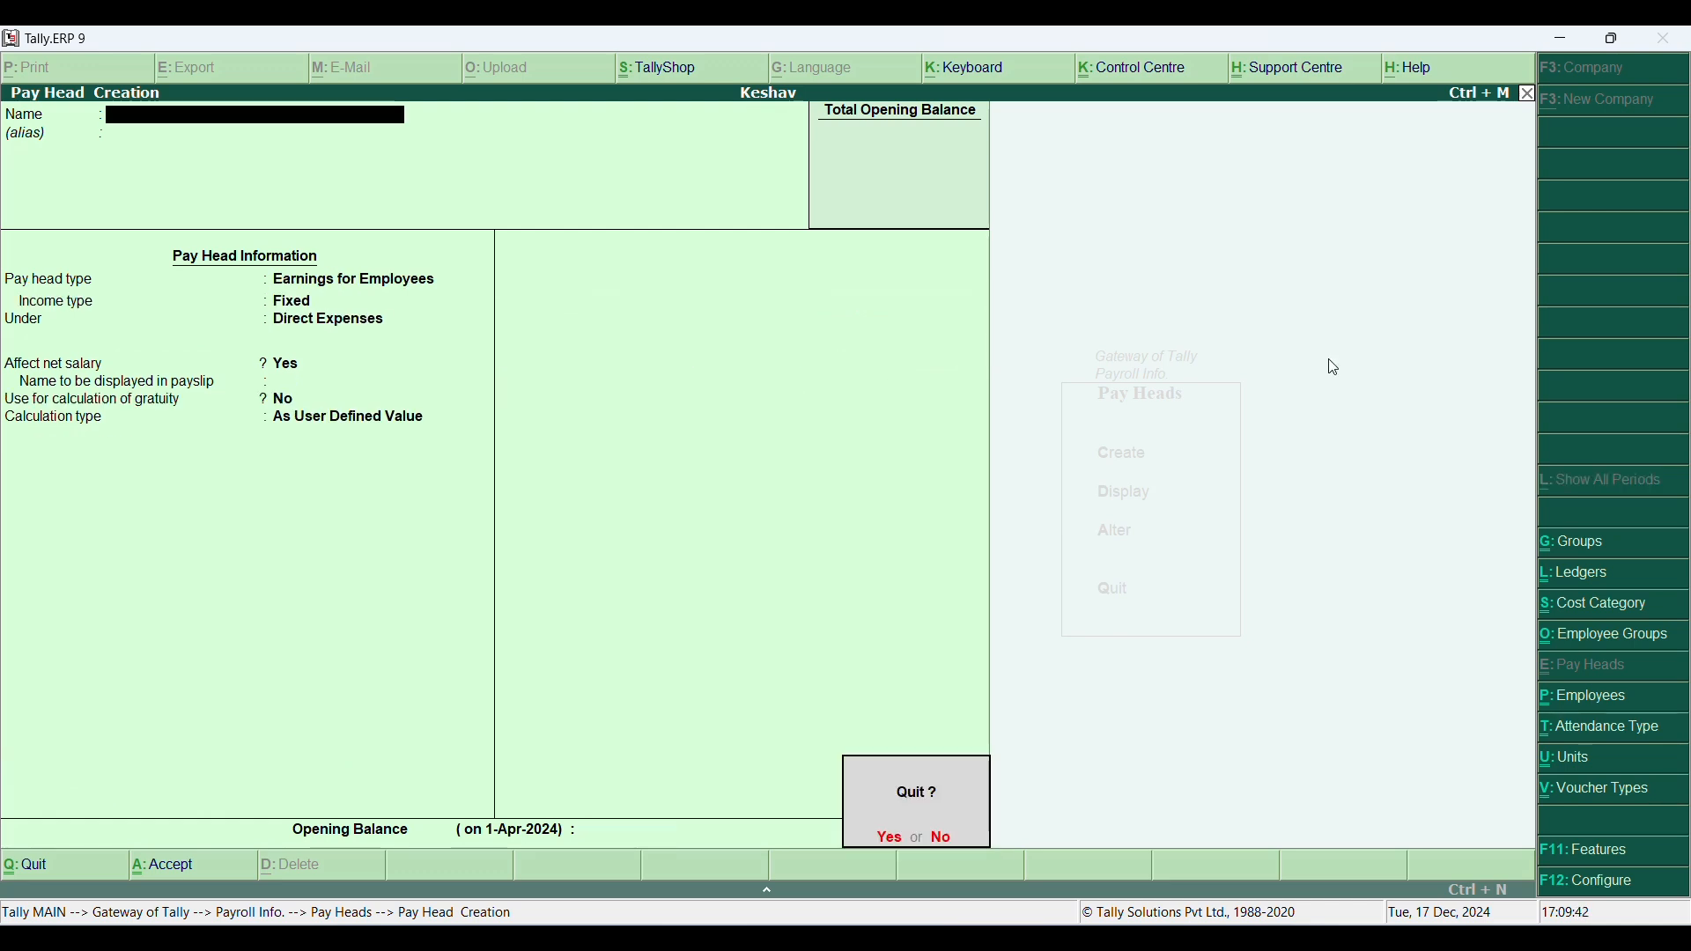
{"action": "key", "text": "Return"}
{"action": "key", "text": "Escape"}
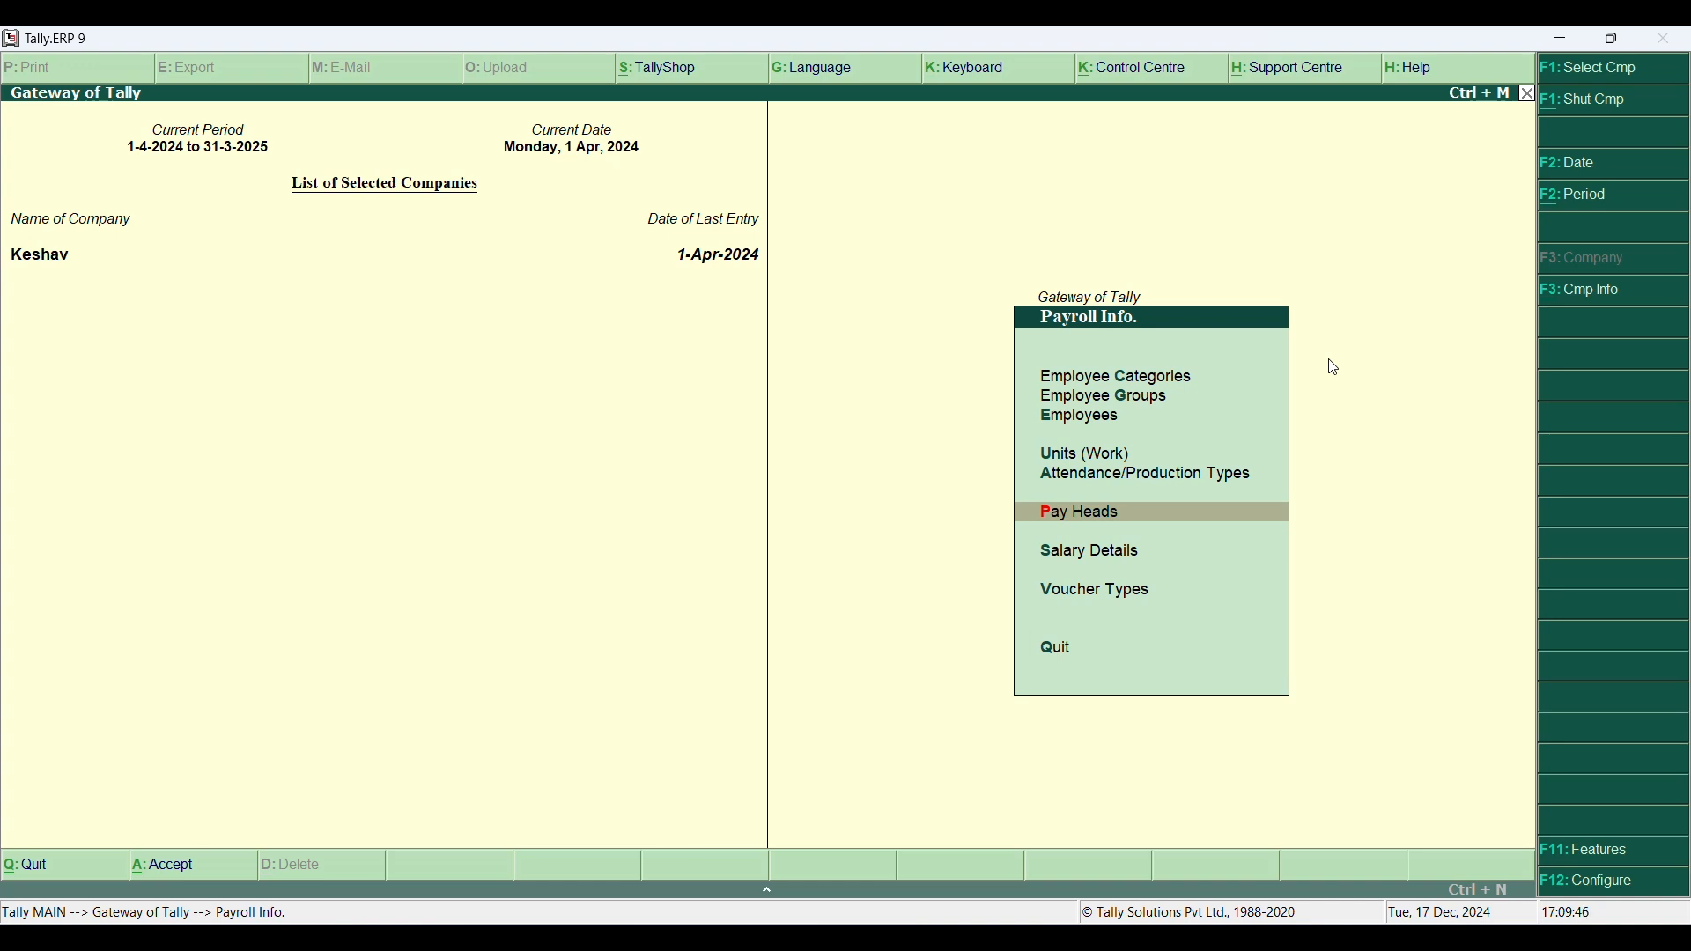
{"action": "key", "text": "Down"}
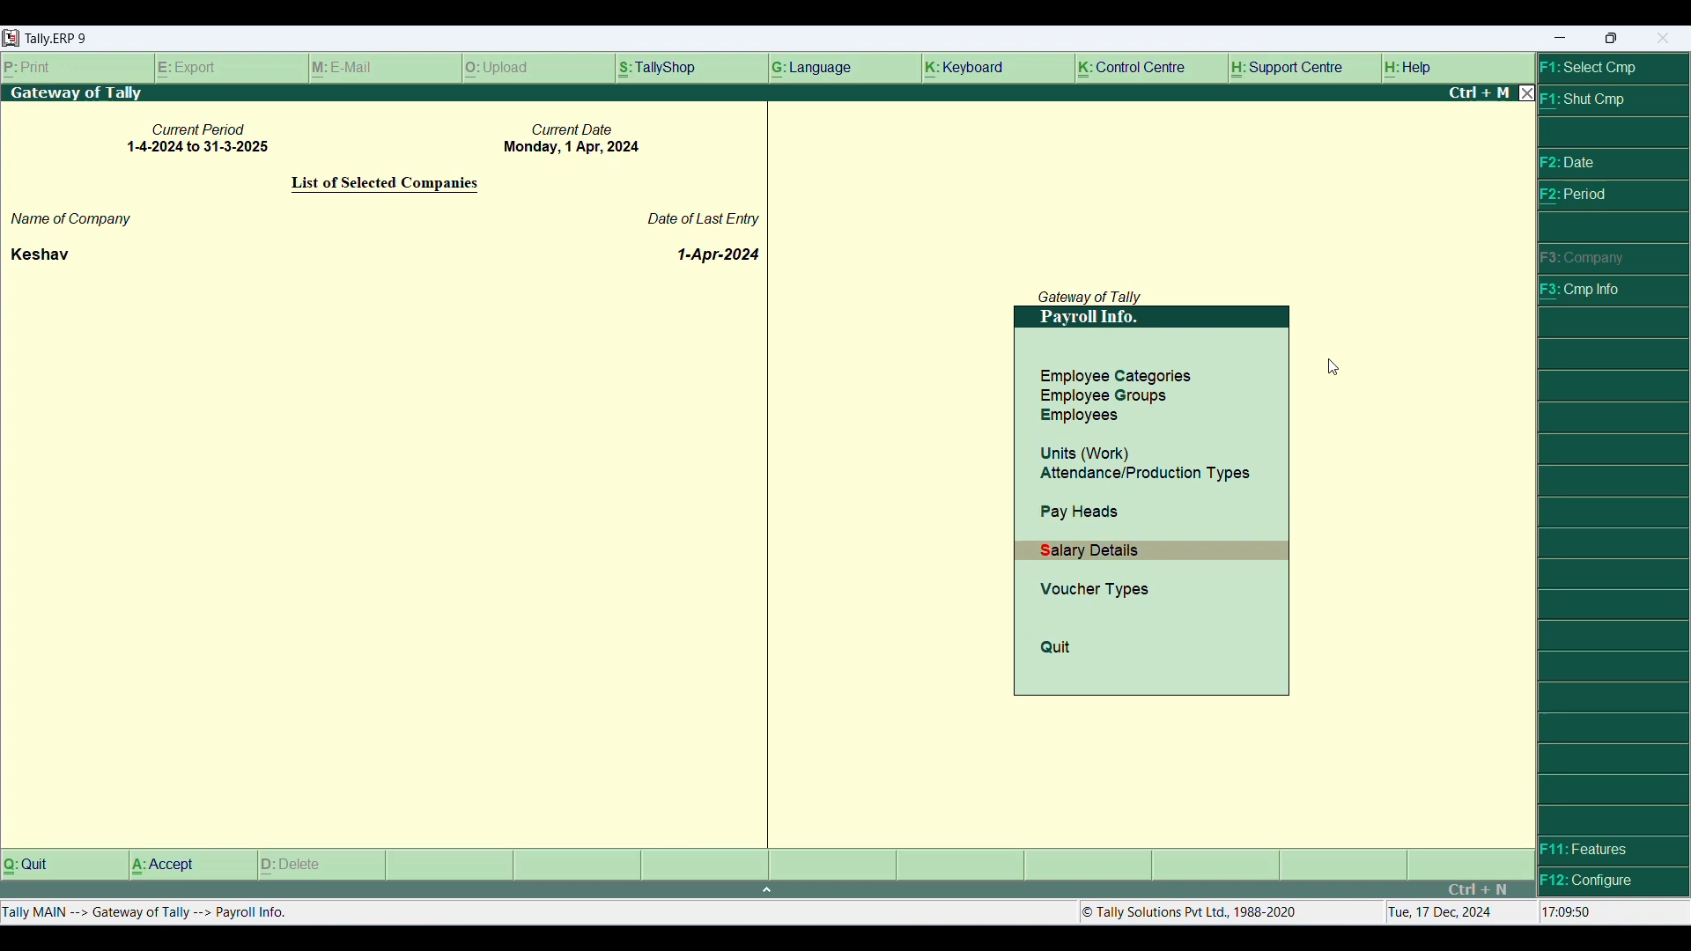
{"action": "key", "text": "Return"}
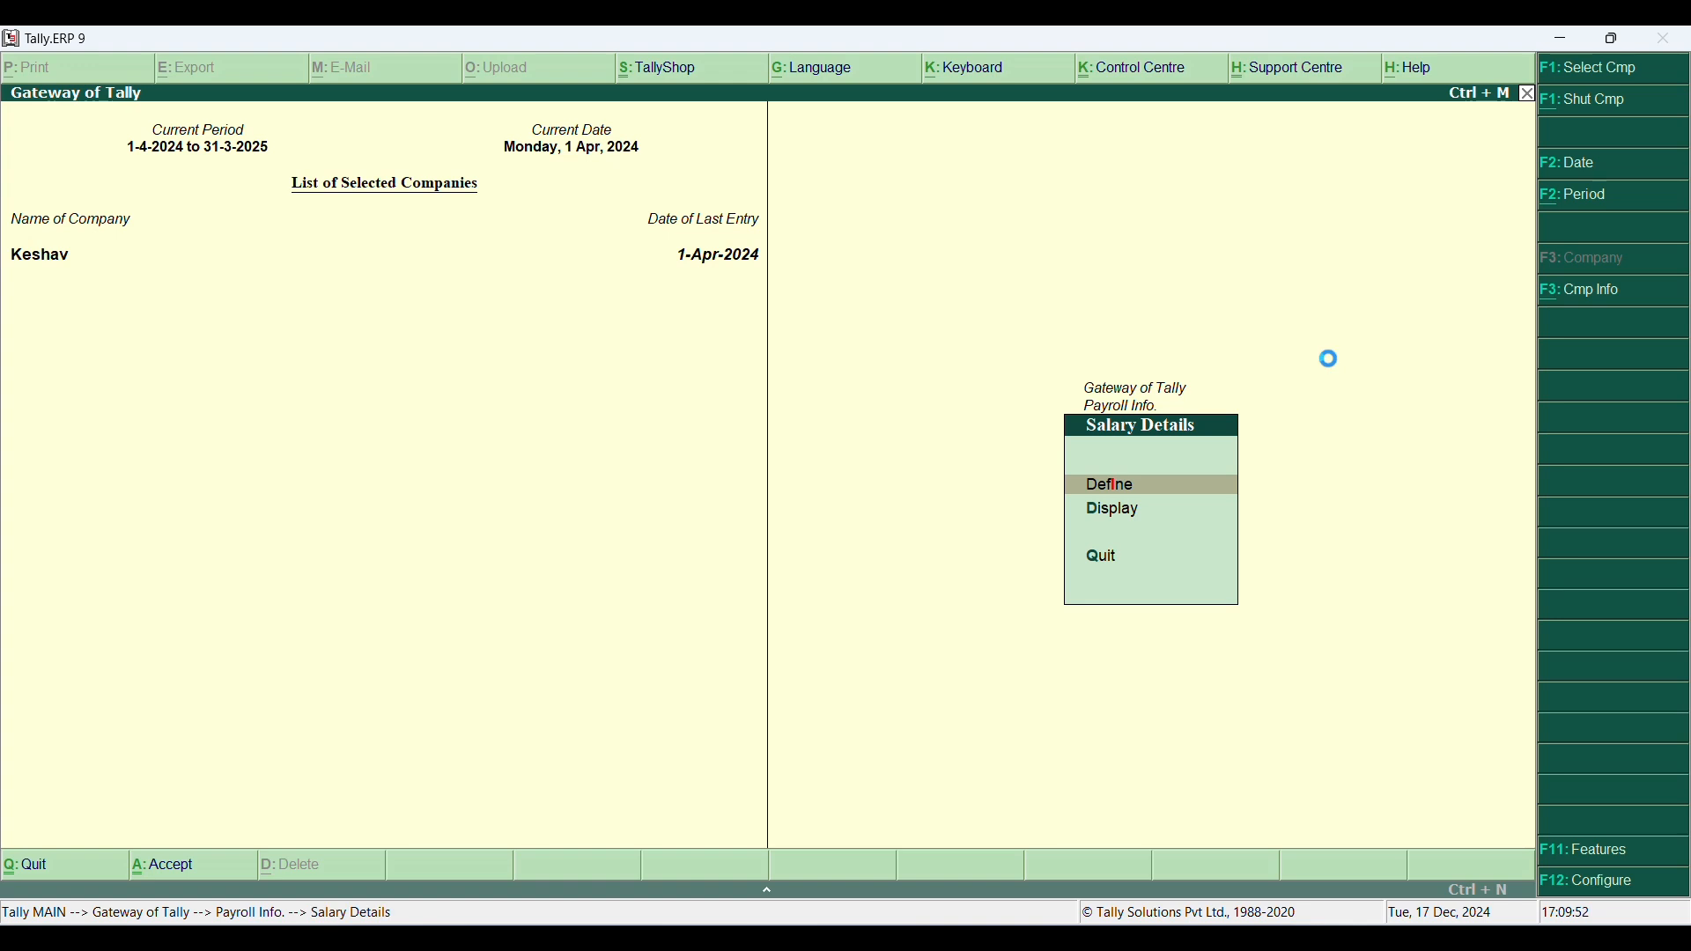
{"action": "key", "text": "Return"}
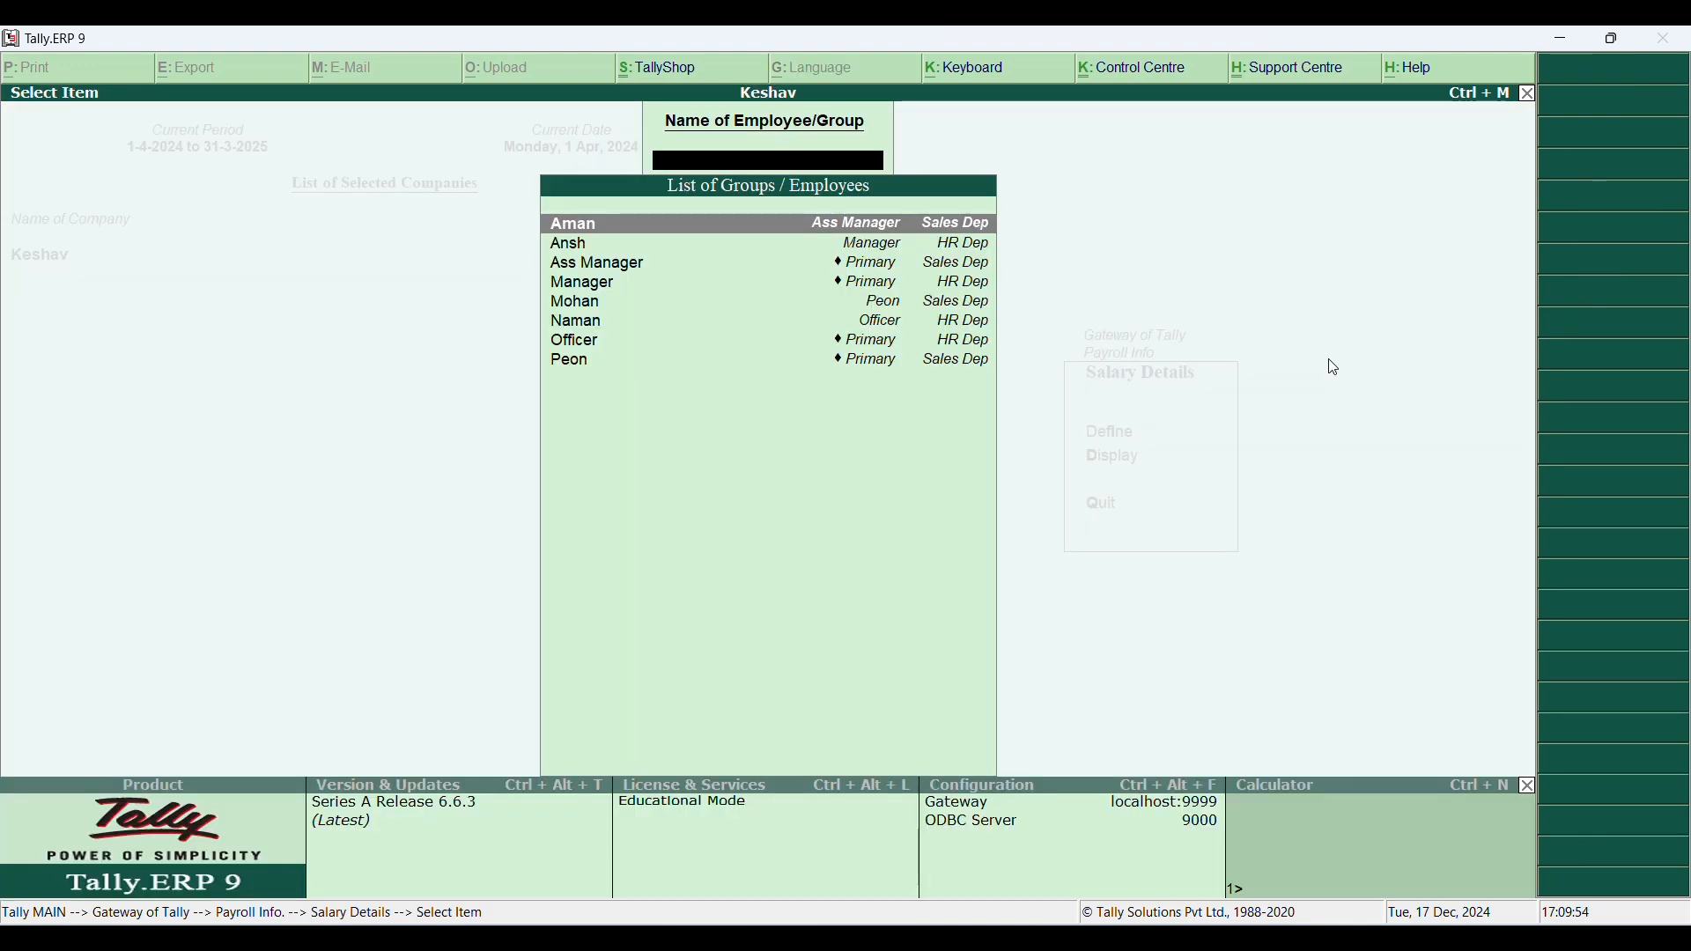
{"action": "key", "text": "Down"}
{"action": "key", "text": "Down"}
{"action": "key", "text": "Down"}
{"action": "key", "text": "Down"}
{"action": "key", "text": "Down"}
{"action": "key", "text": "Down"}
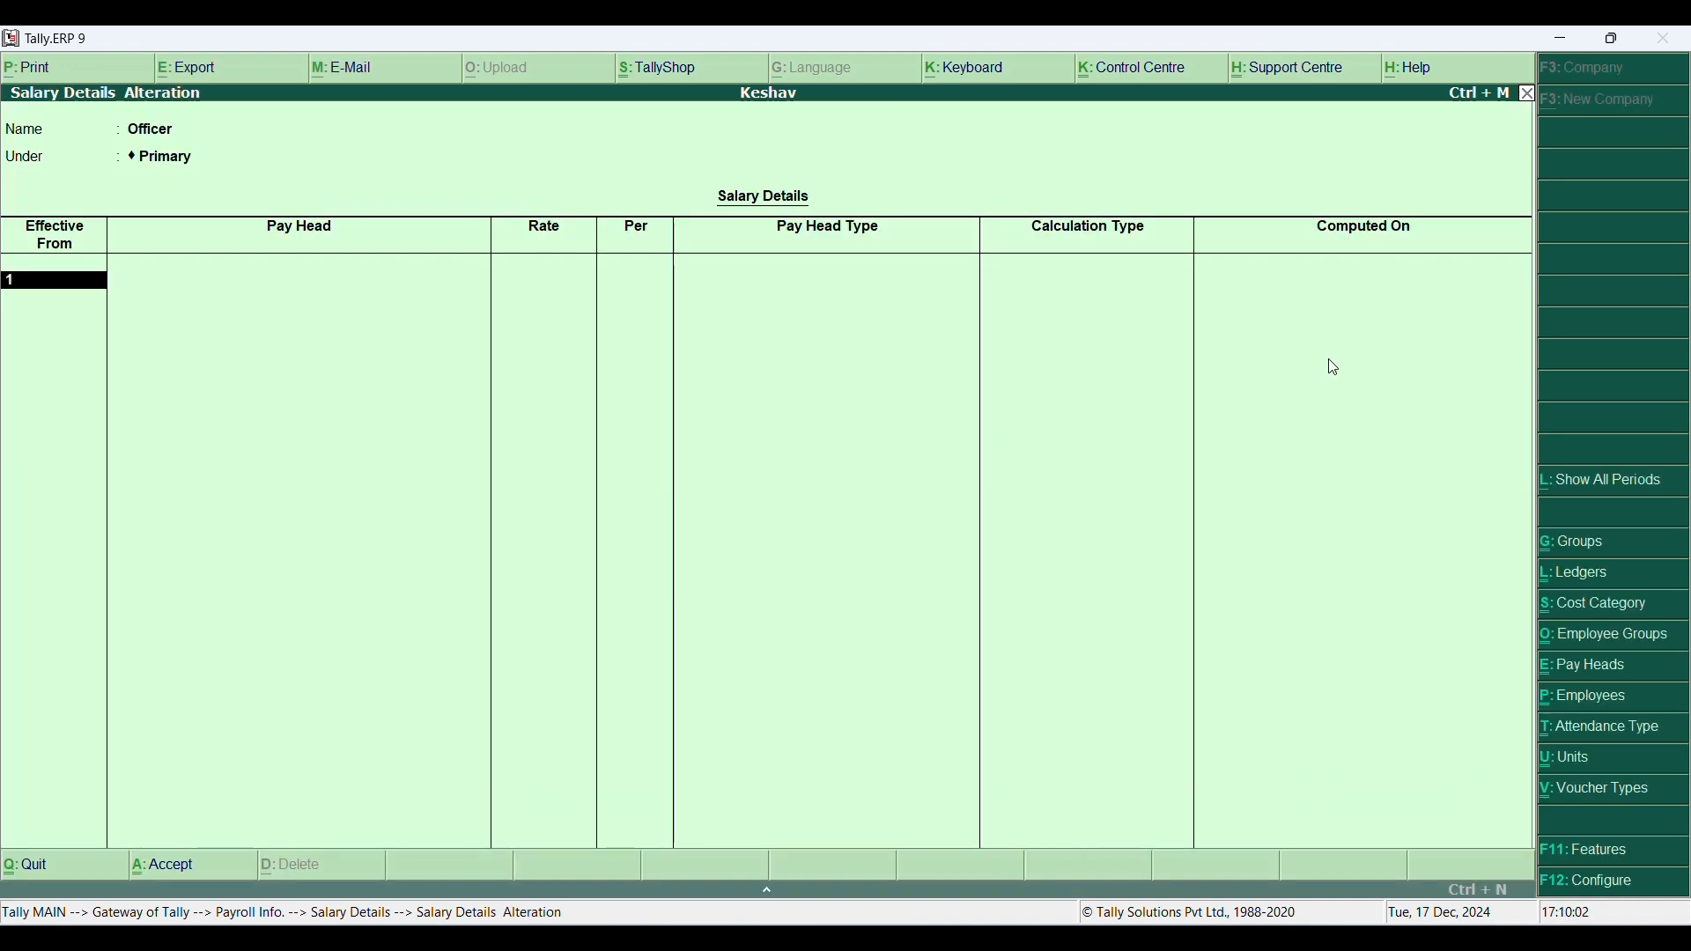
Step: Make Officer's salary details effective from 1-Apr-2024 and add Basic Salary at a rate of 30,000
{"action": "key", "text": "Return"}
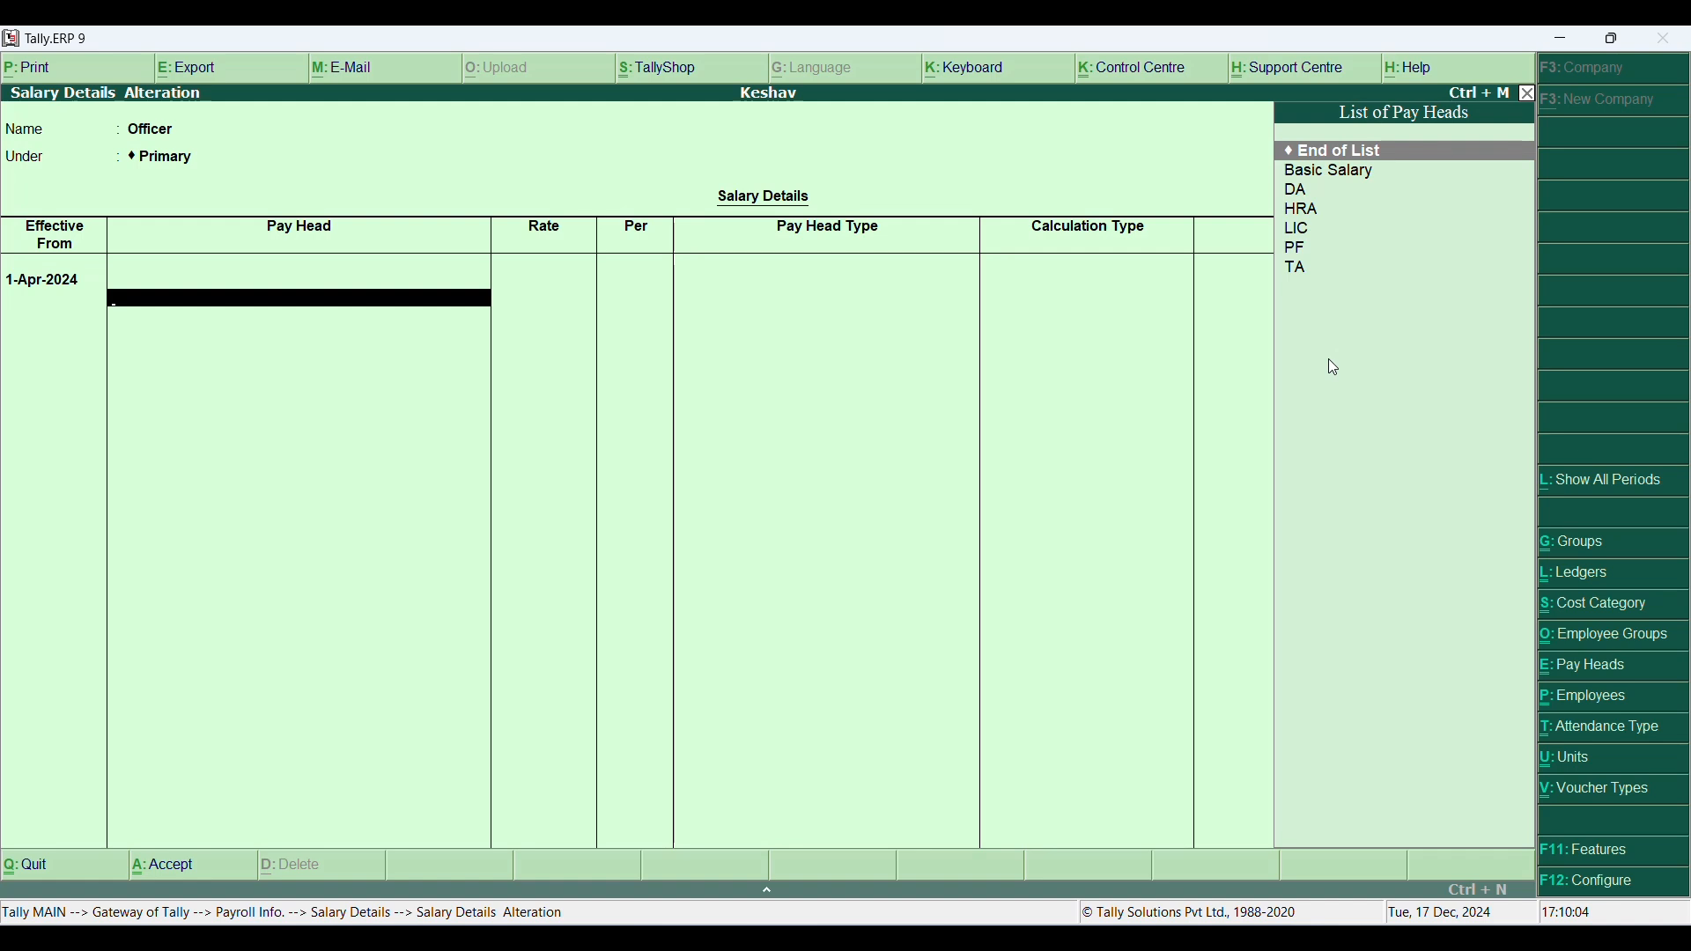
{"action": "key", "text": "Down"}
{"action": "key", "text": "Return"}
{"action": "type", "text": "30000"}
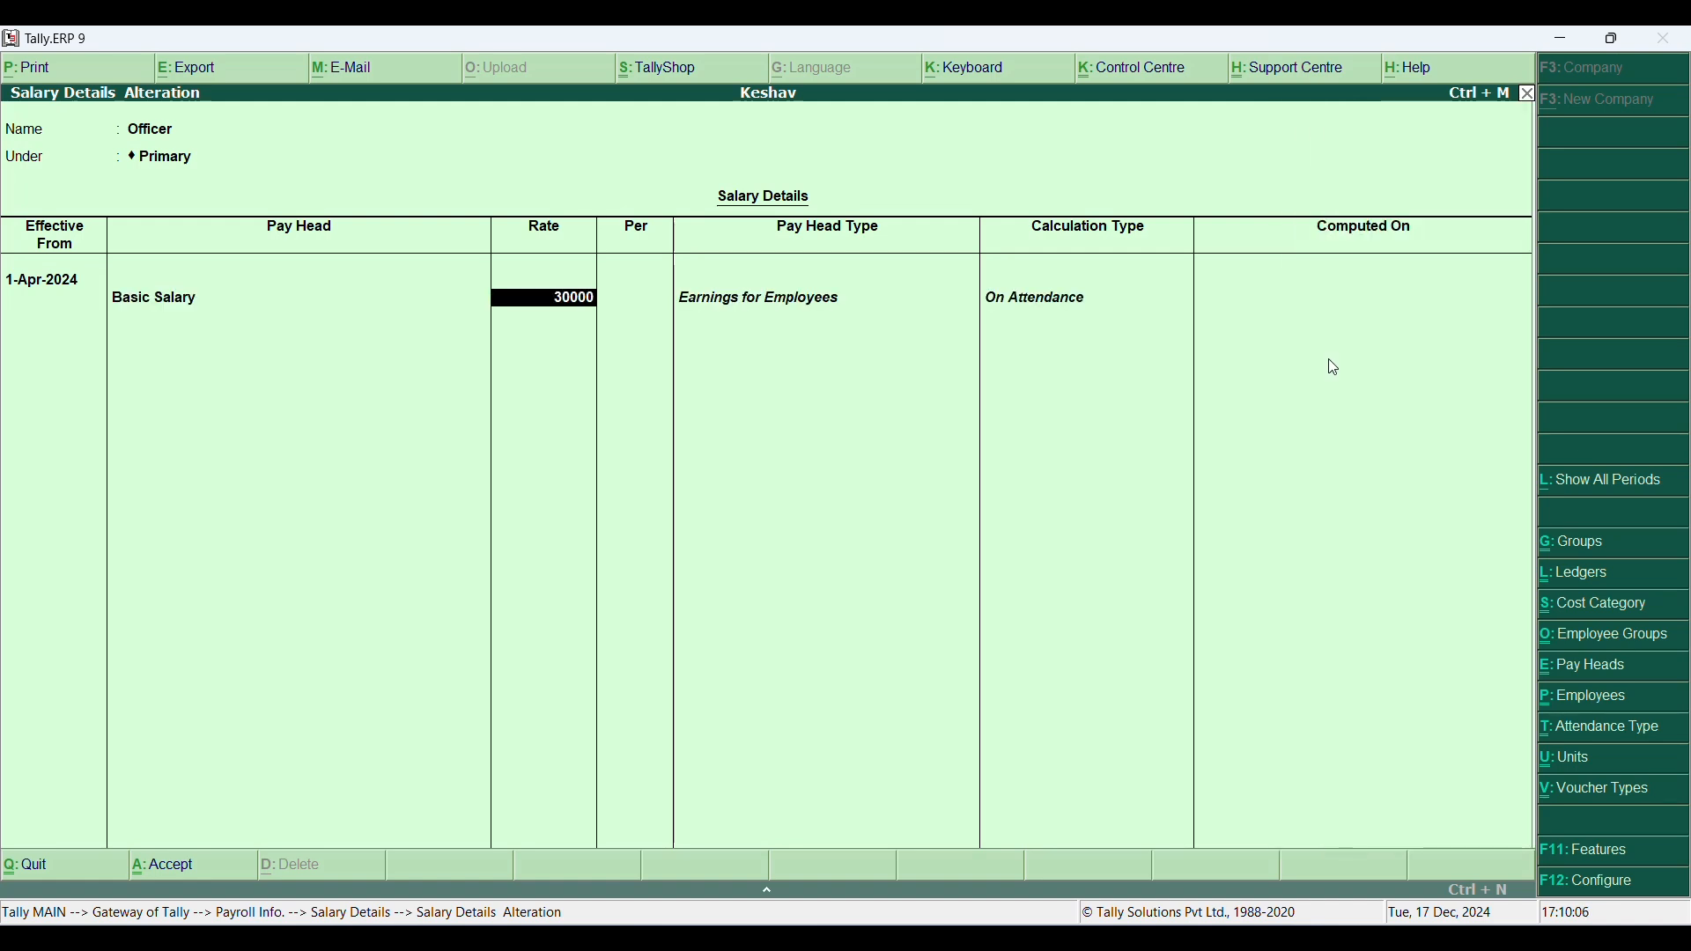
{"action": "key", "text": "Return"}
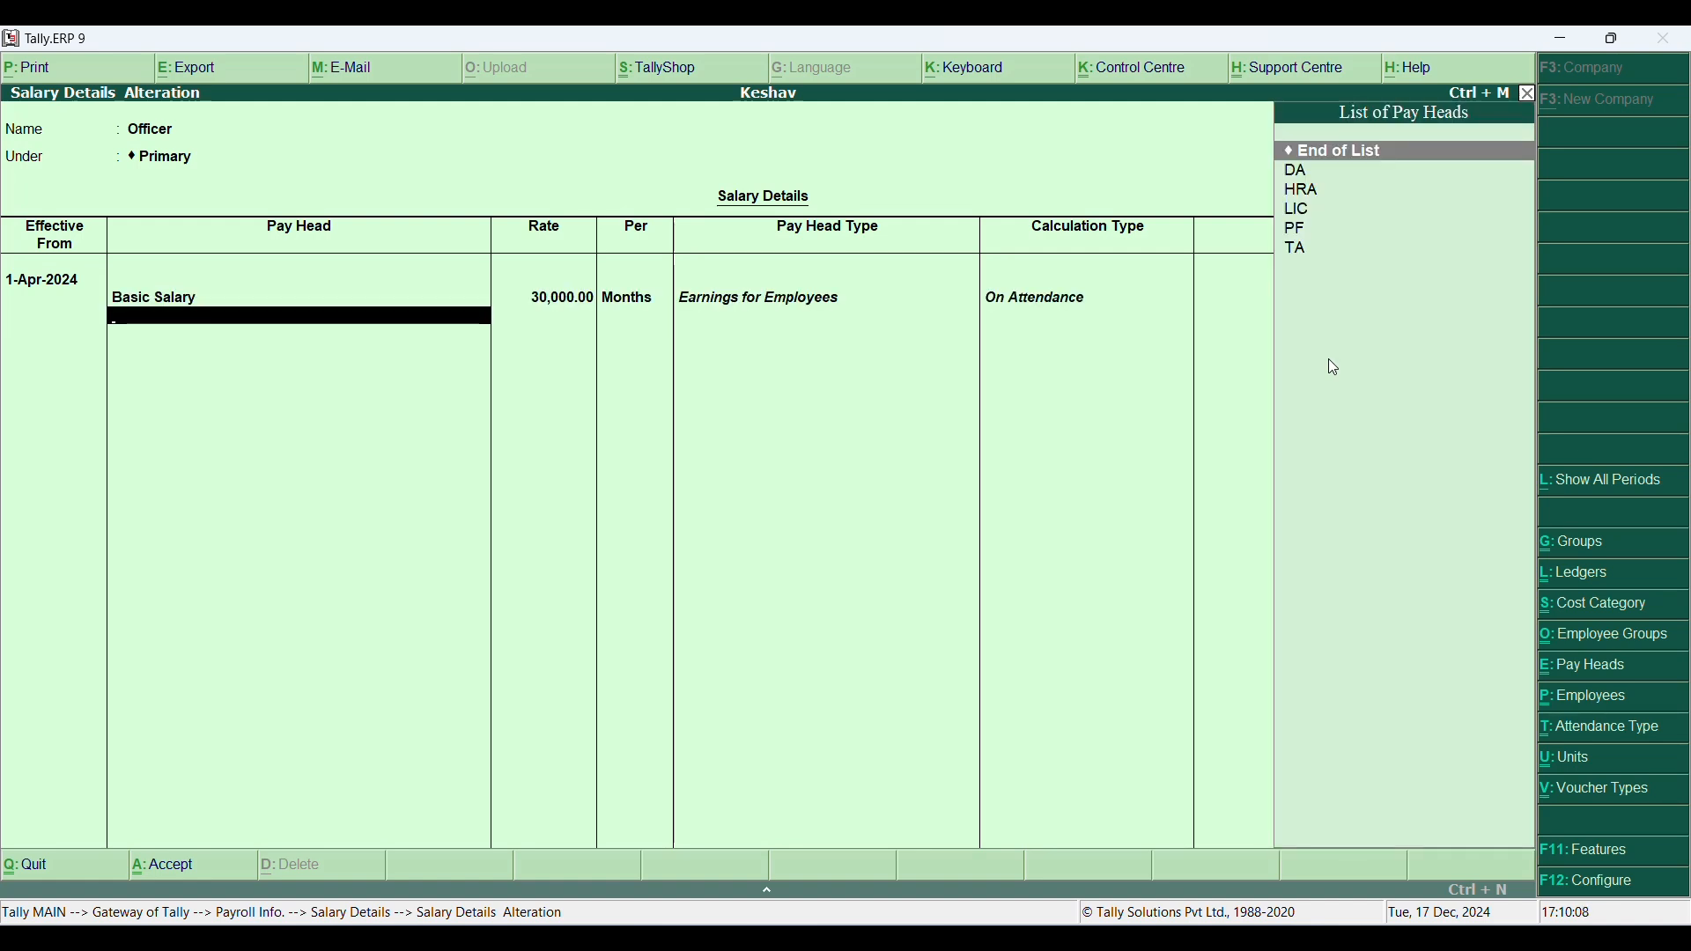
Step: Add the DA, HRA, PF and TA pay heads to Officer's salary details and end the list
{"action": "key", "text": "Down"}
{"action": "key", "text": "Return"}
{"action": "key", "text": "Down"}
{"action": "key", "text": "Return"}
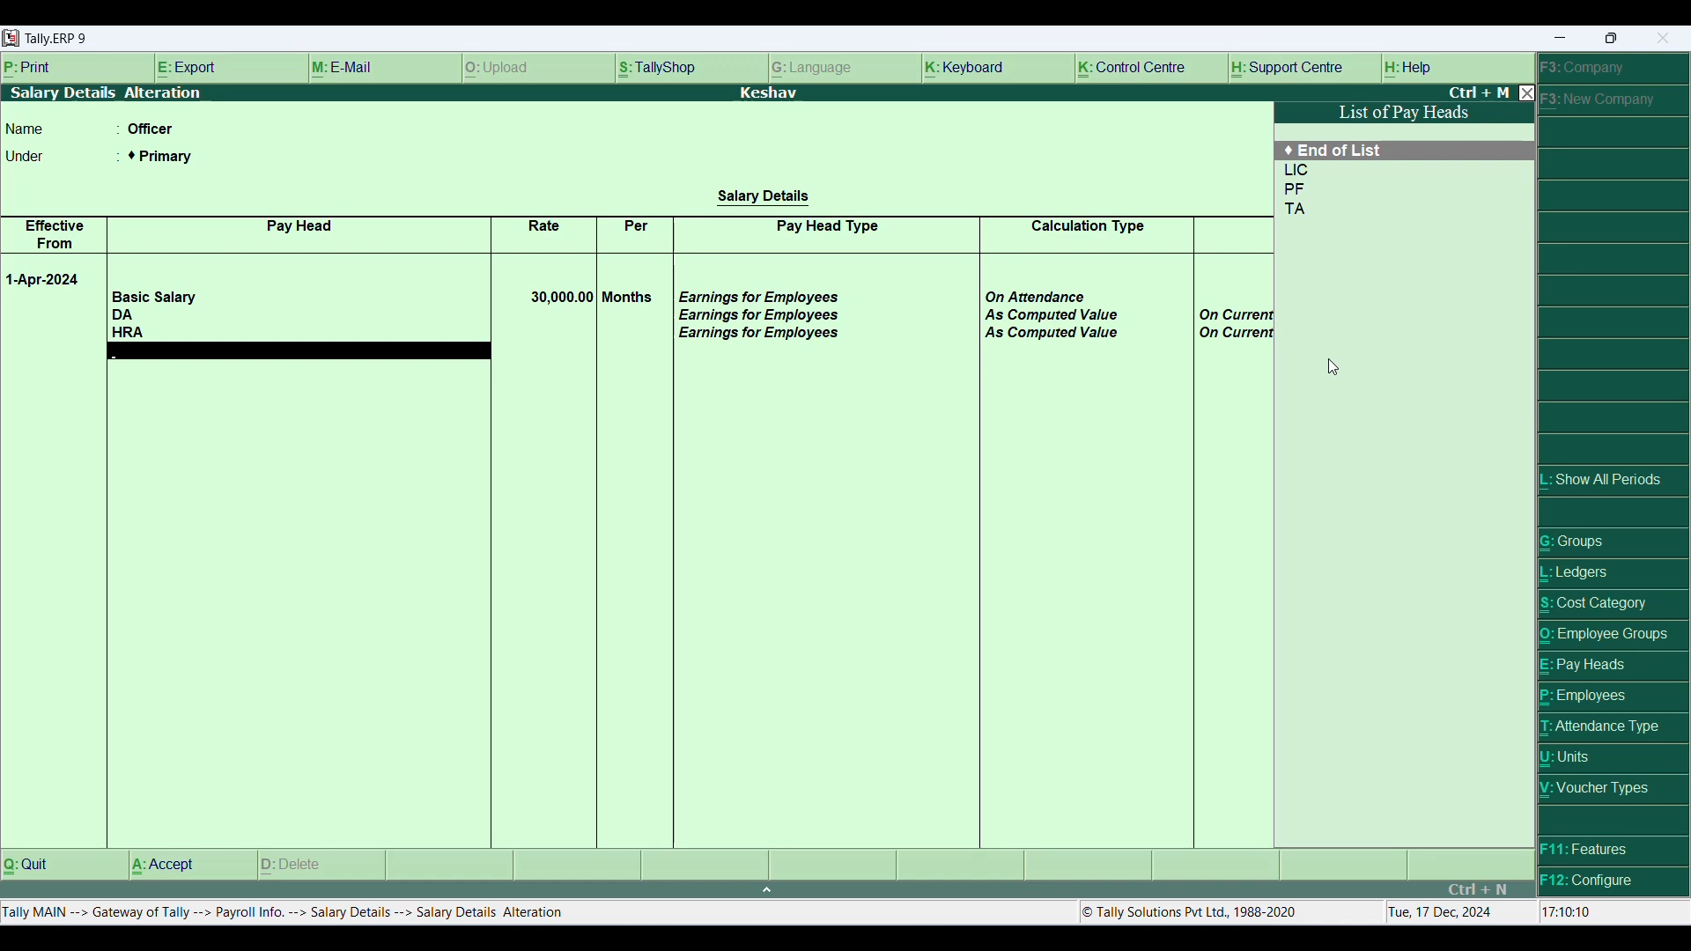
{"action": "key", "text": "Down"}
{"action": "key", "text": "Down"}
{"action": "key", "text": "Return"}
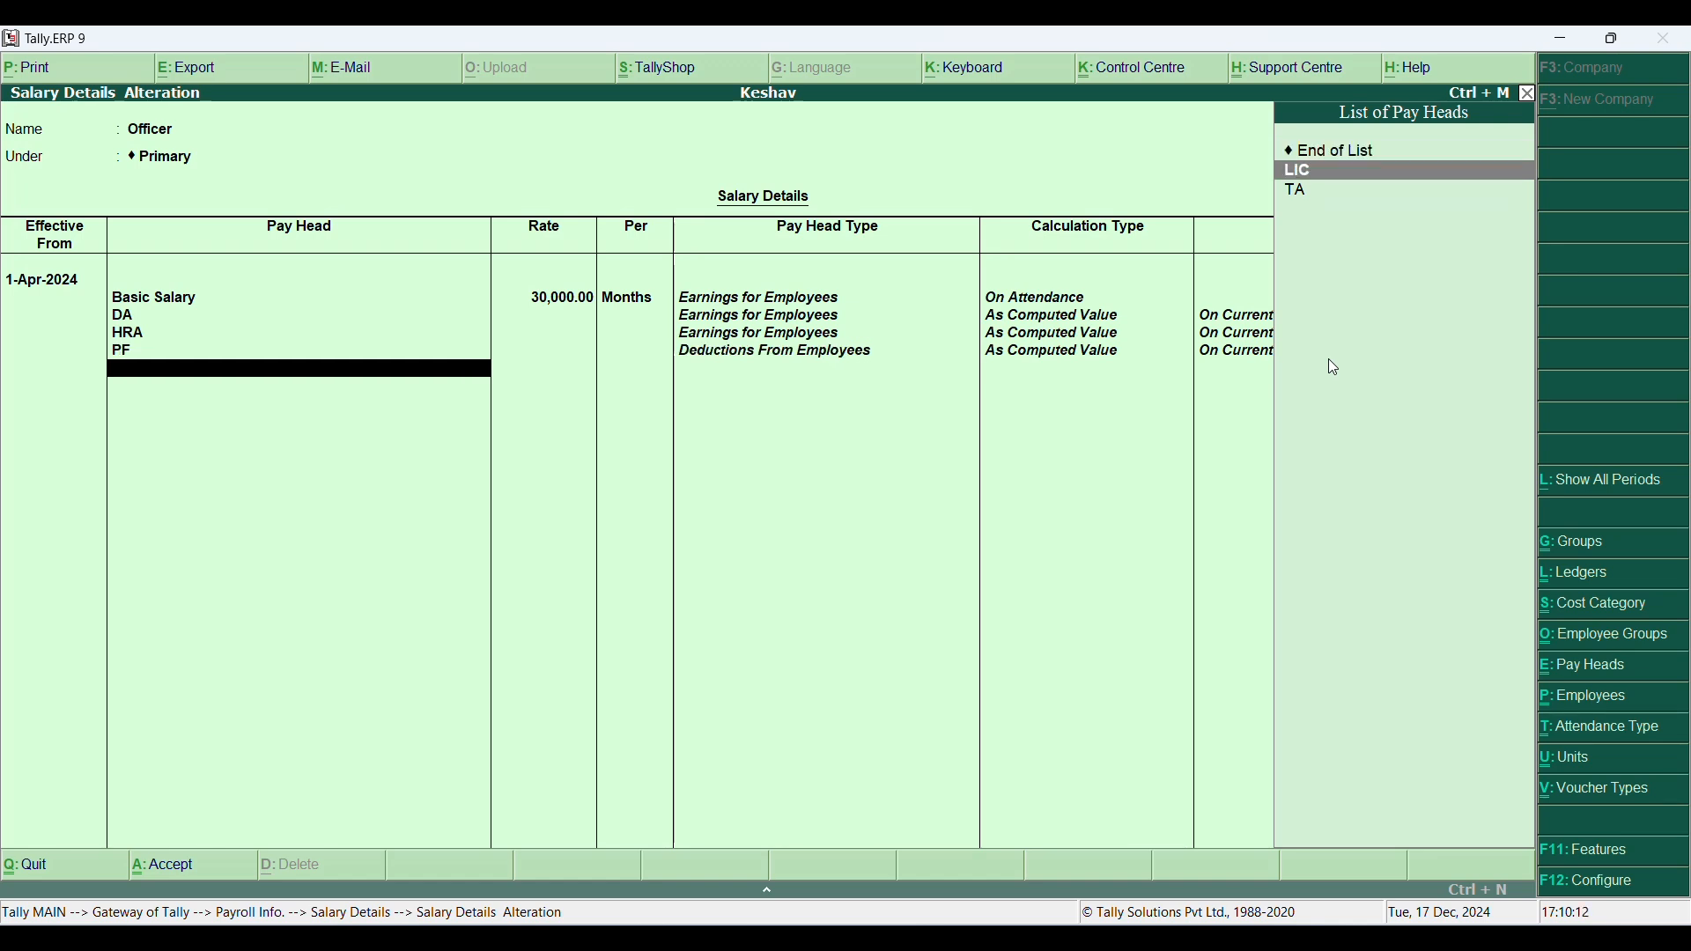
{"action": "key", "text": "Down"}
{"action": "key", "text": "Return"}
{"action": "key", "text": "Return"}
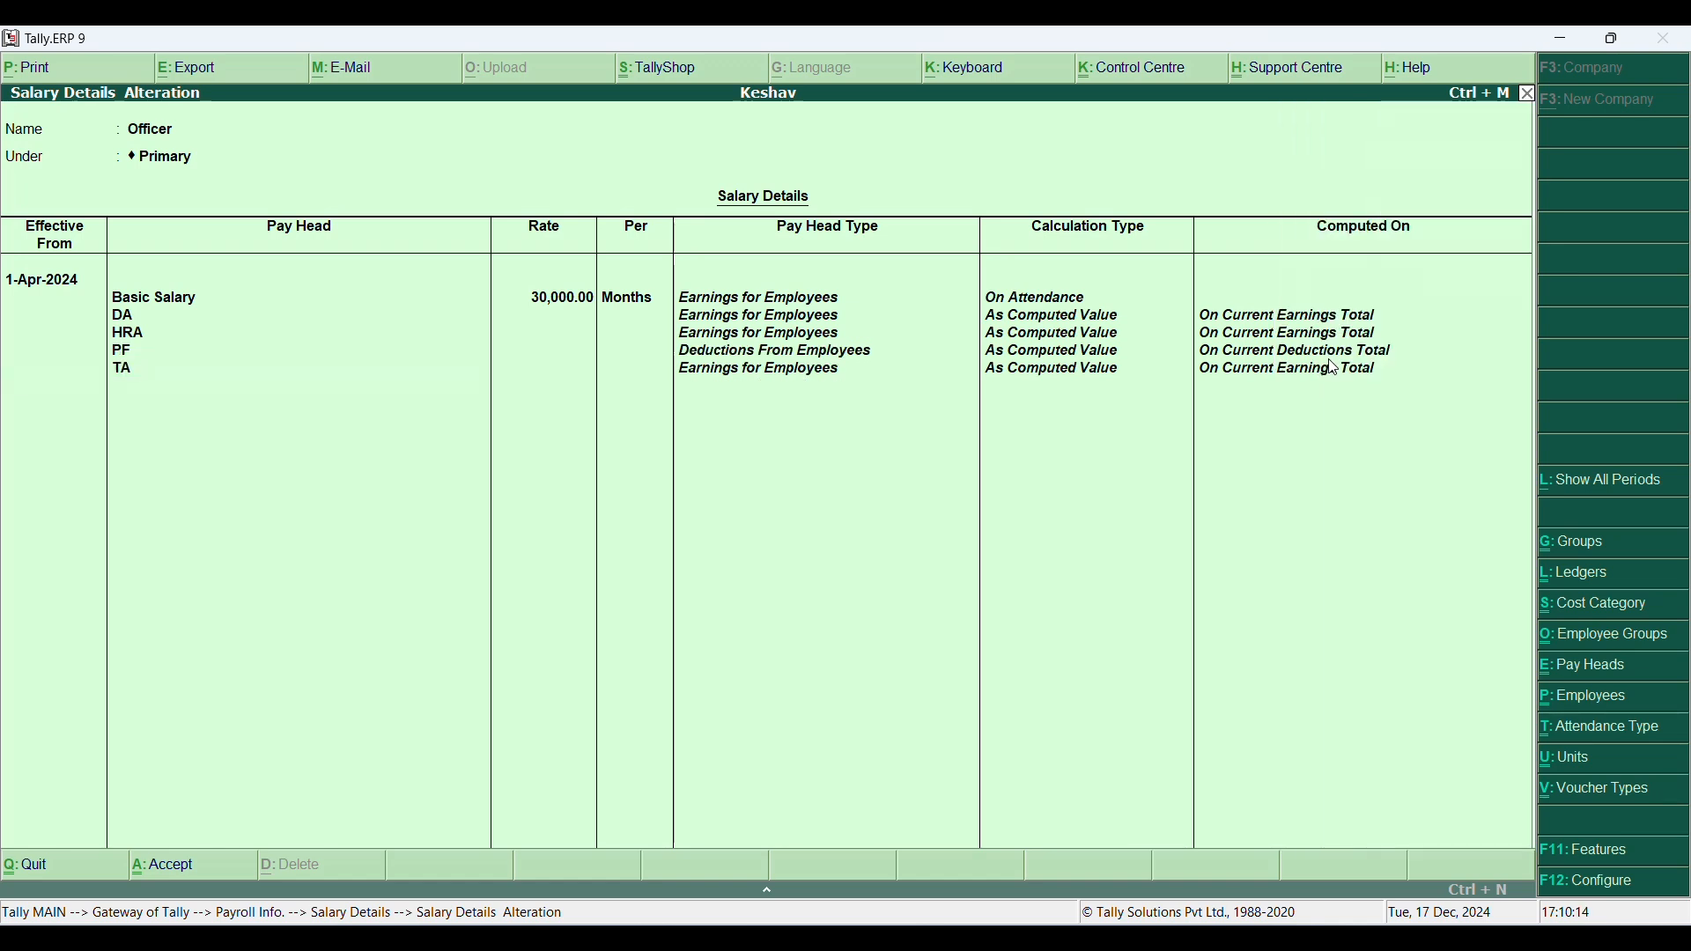
Step: Save the Officer group's salary details and open those of the HR Dep employee under Officer
{"action": "key", "text": "Return"}
{"action": "key", "text": "Return"}
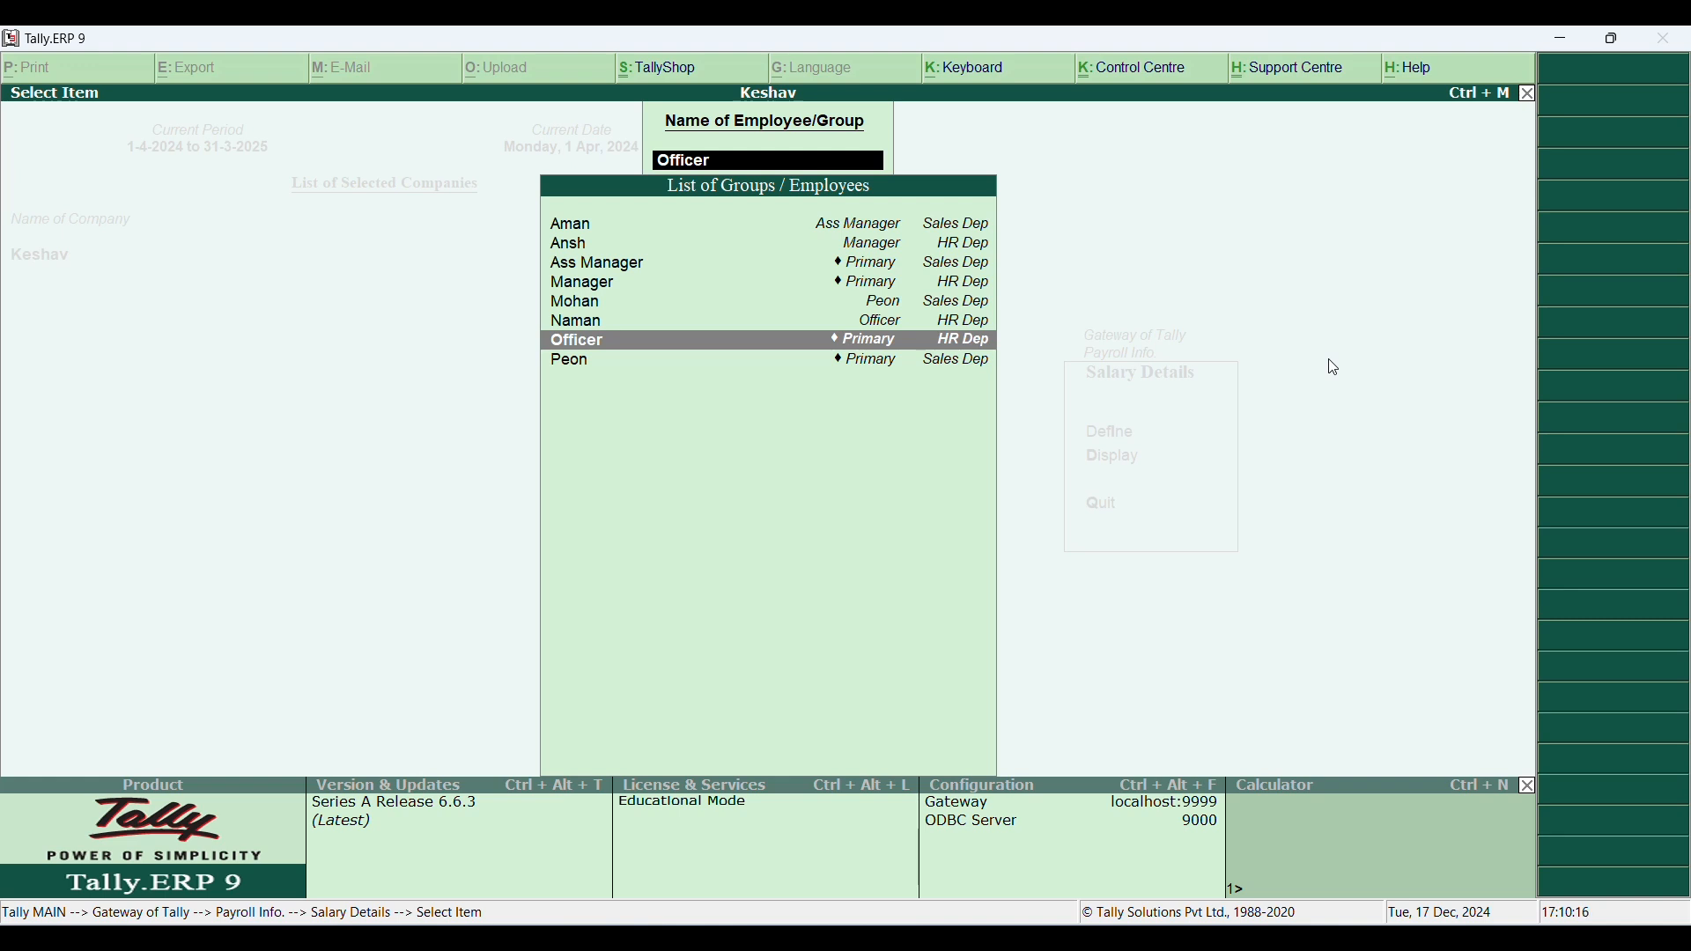
{"action": "key", "text": "Up"}
{"action": "key", "text": "Return"}
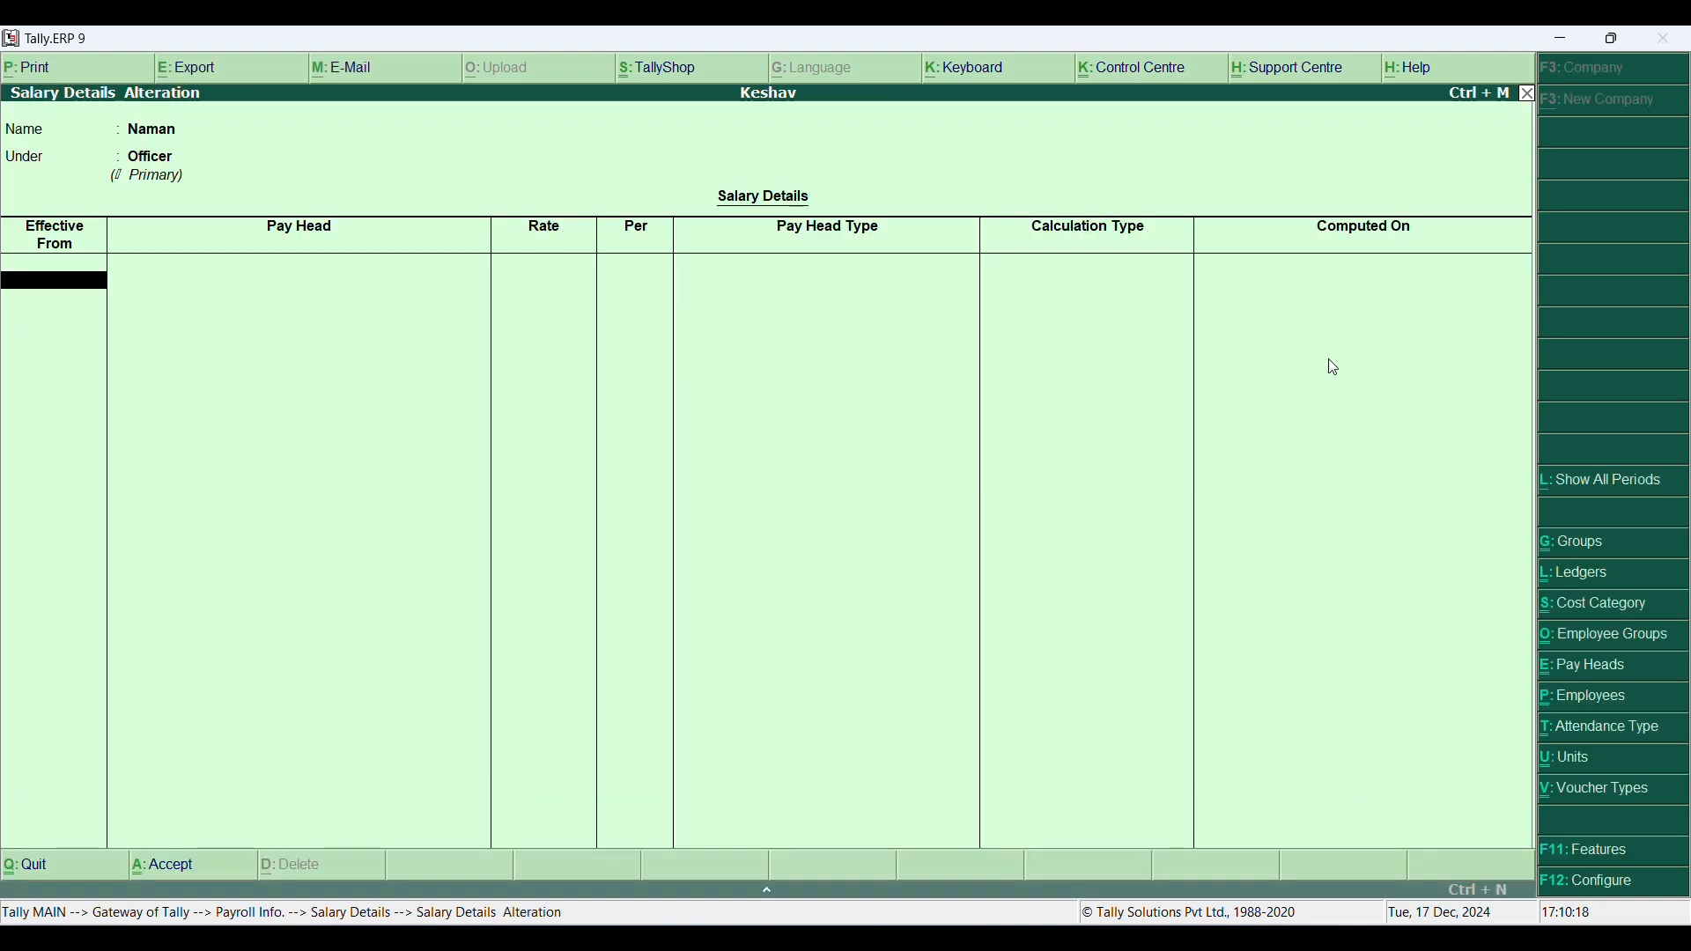
Step: Make the Officer employee's salary details effective from 1-Apr-2024, filled with Copy From Parent Value, and save them
{"action": "key", "text": "Return"}
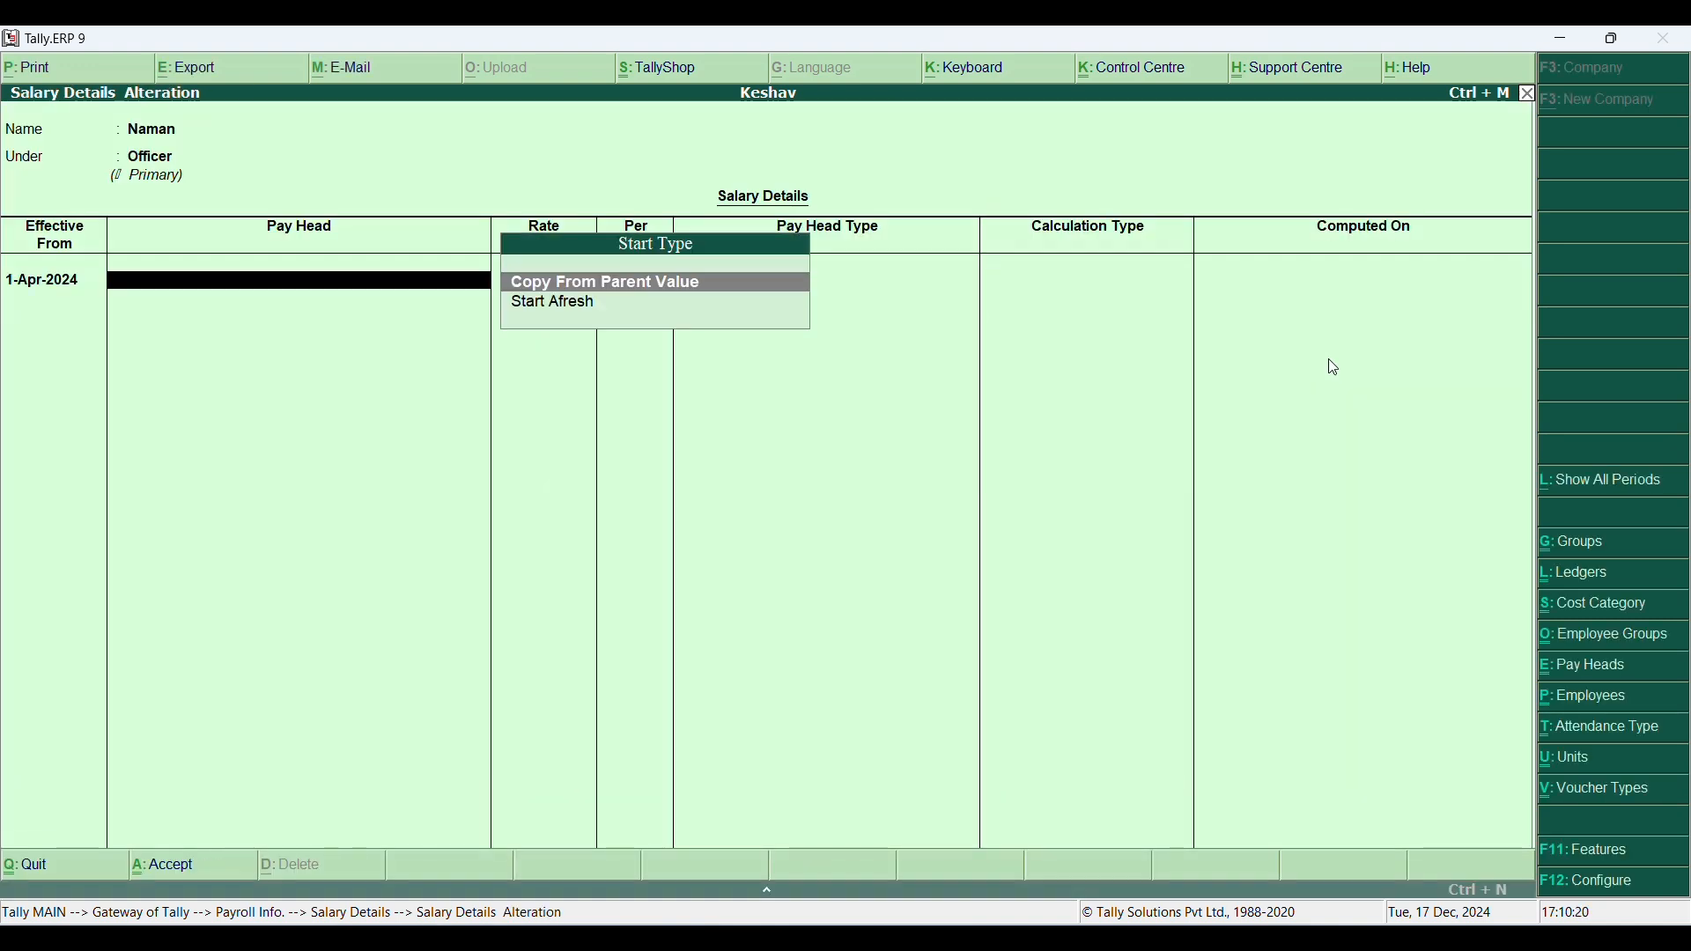
{"action": "key", "text": "Return"}
{"action": "key", "text": "Down"}
{"action": "key", "text": "Down"}
{"action": "key", "text": "Down"}
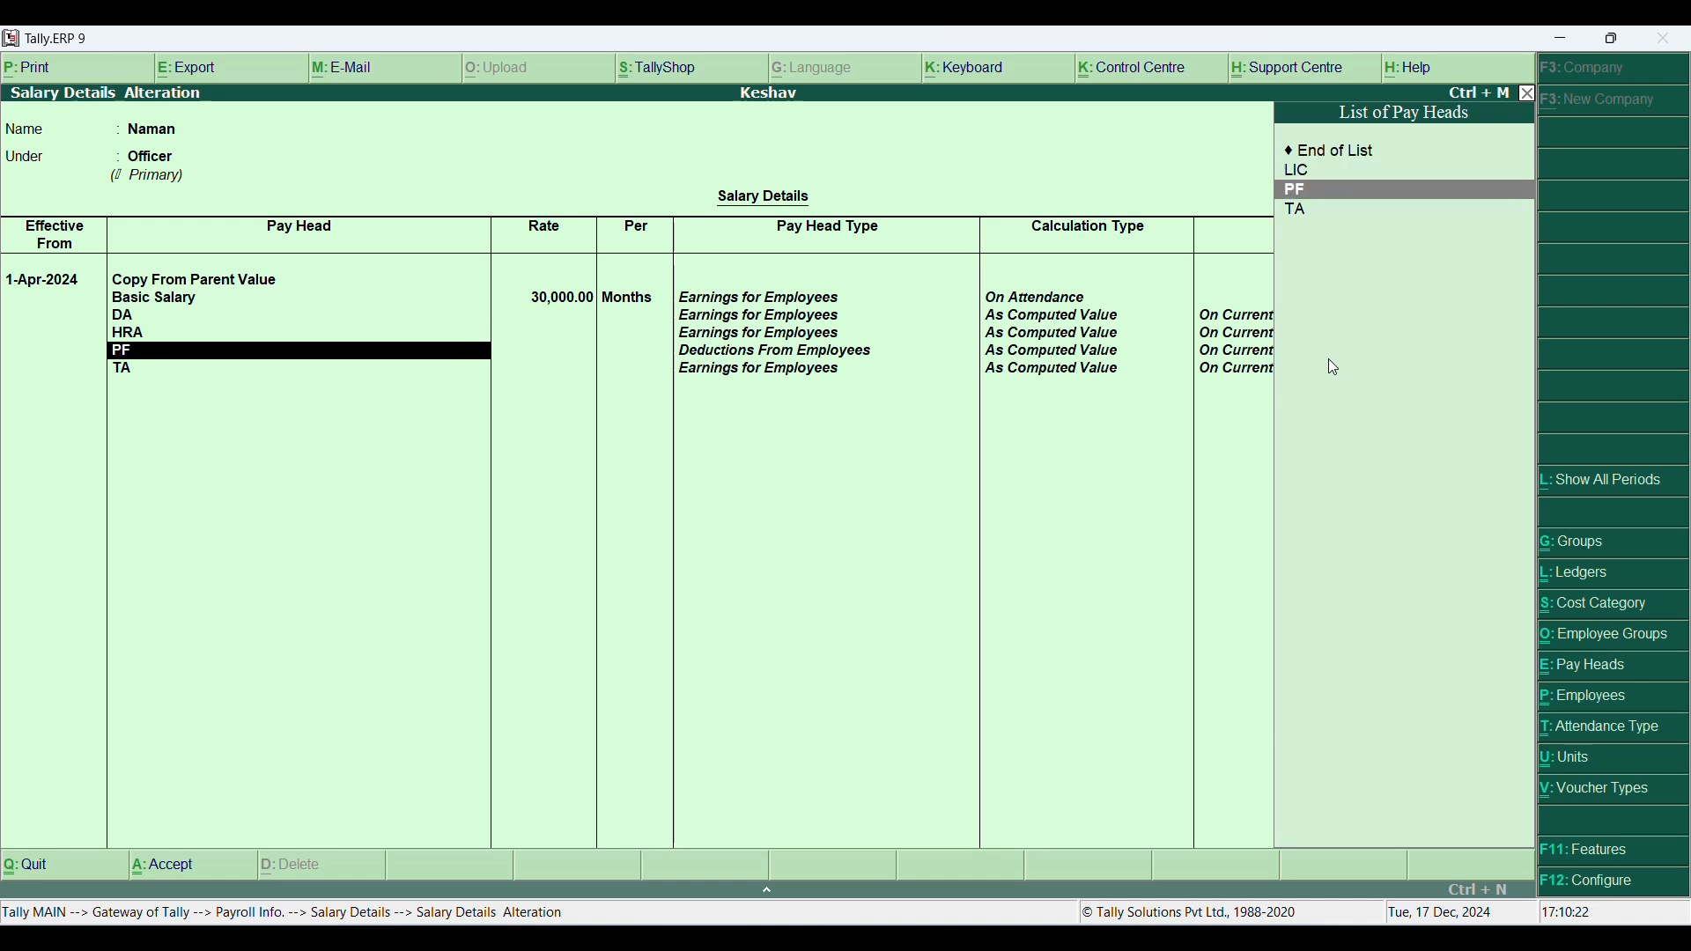
{"action": "key", "text": "Down"}
{"action": "key", "text": "Return"}
{"action": "key", "text": "Return"}
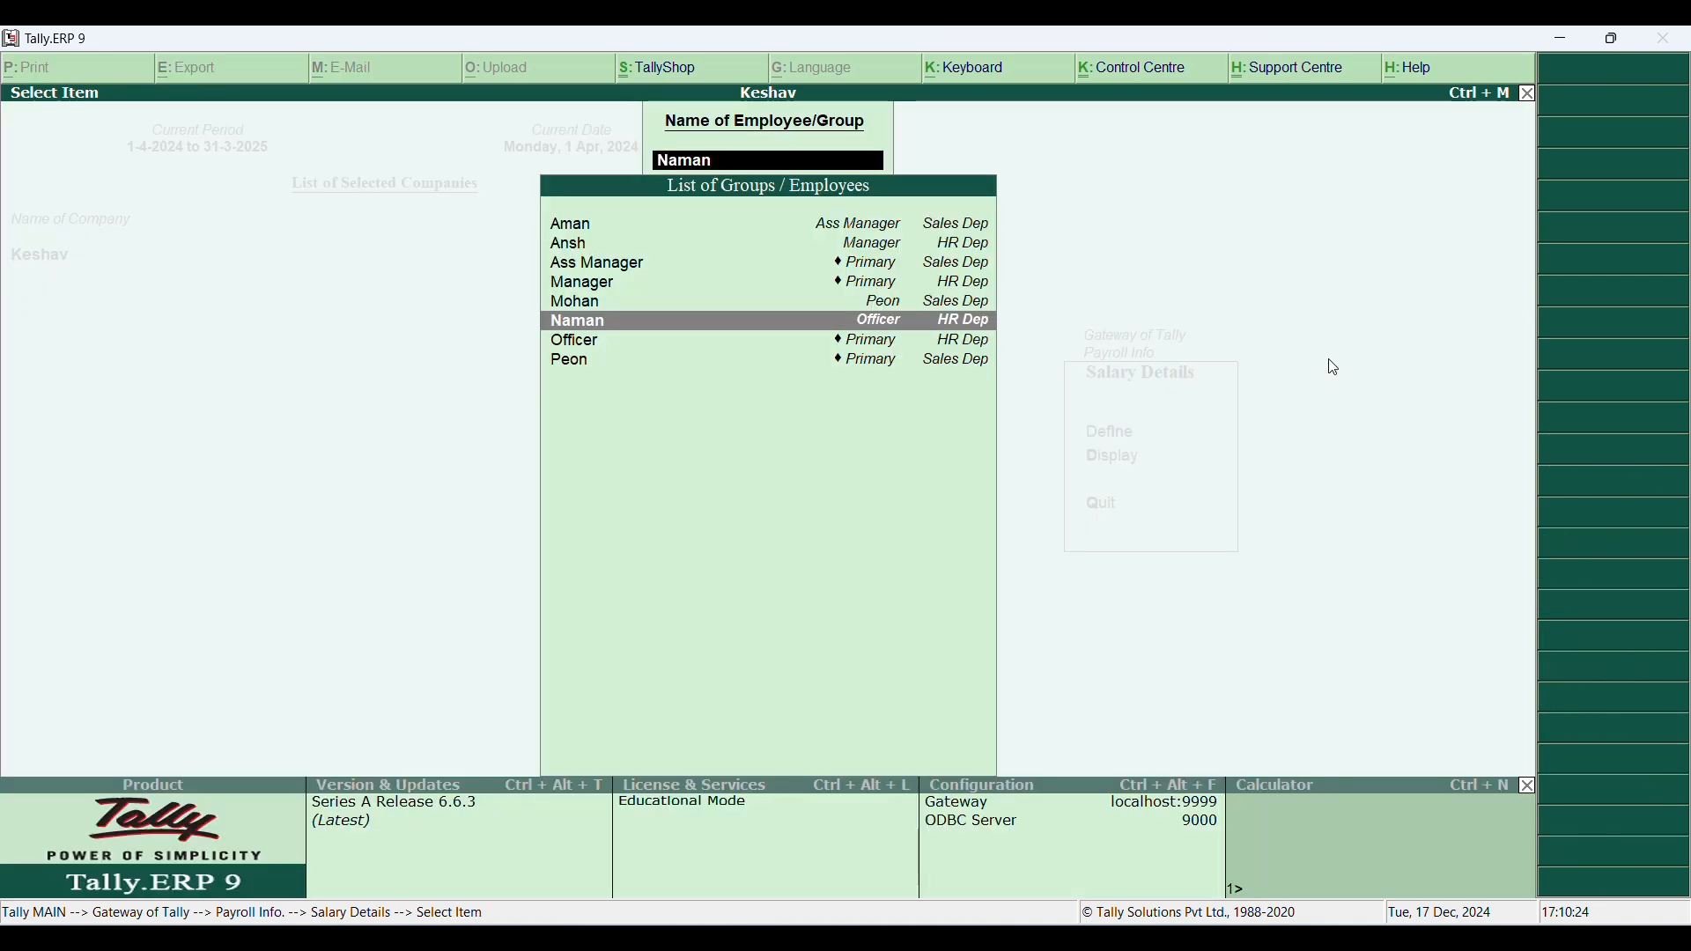
Step: Start the Manager group's salary details afresh, effective from 1-Apr-2024
{"action": "type", "text": "Mana"}
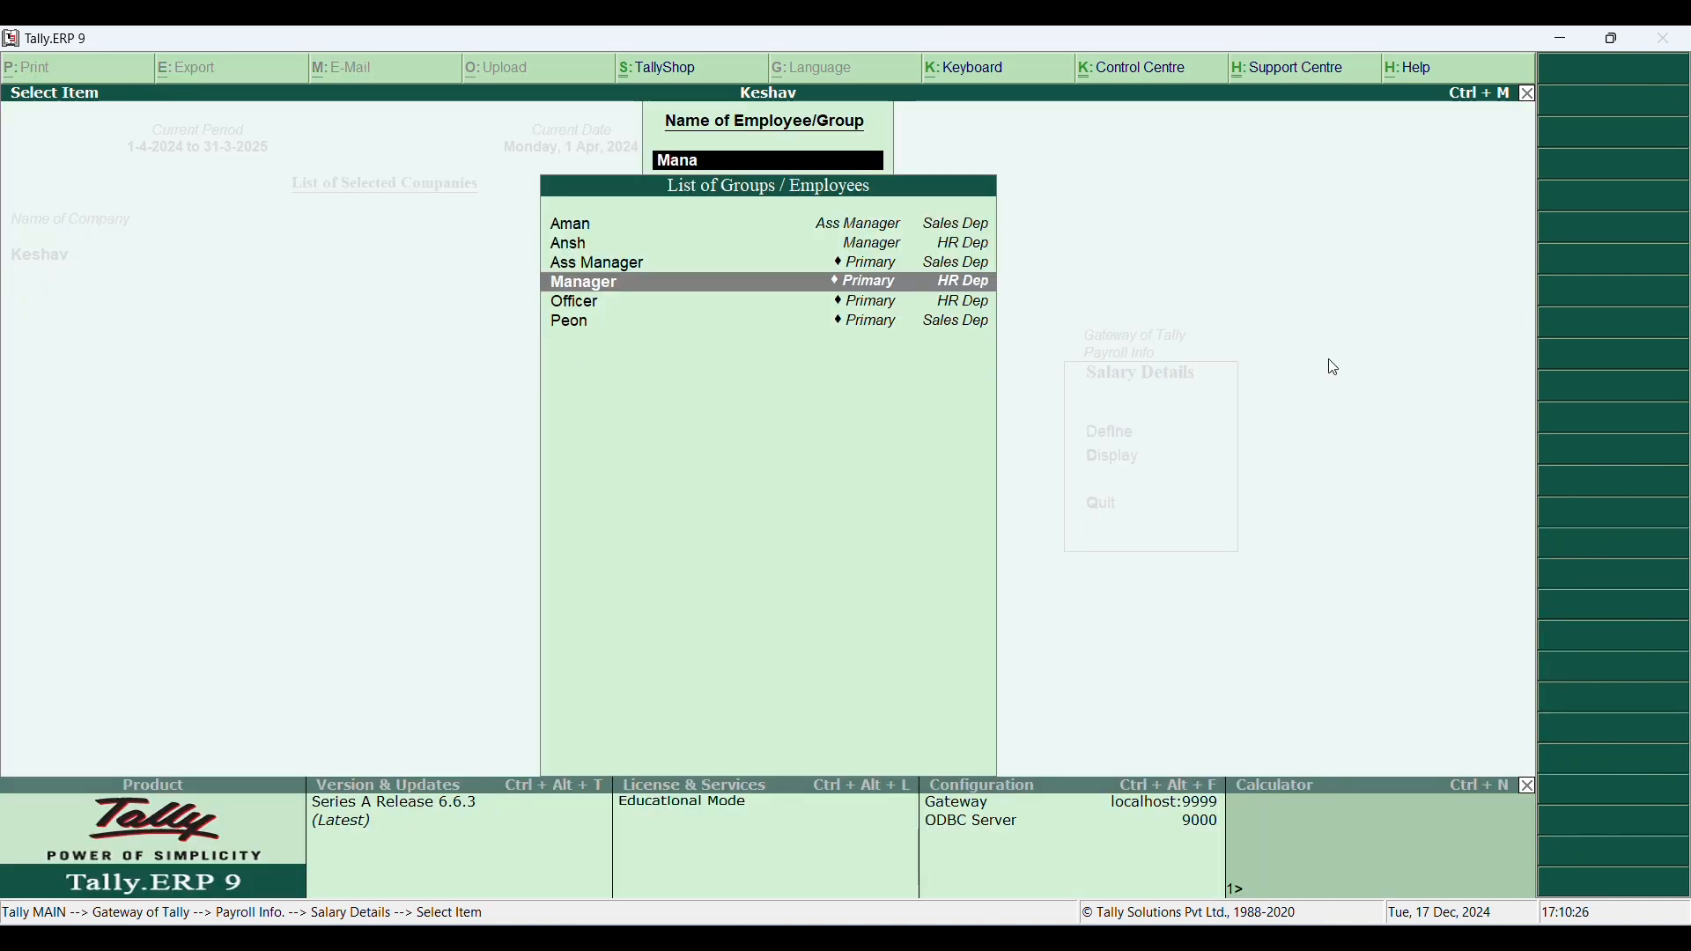
{"action": "key", "text": "Return"}
{"action": "type", "text": "1-4-"}
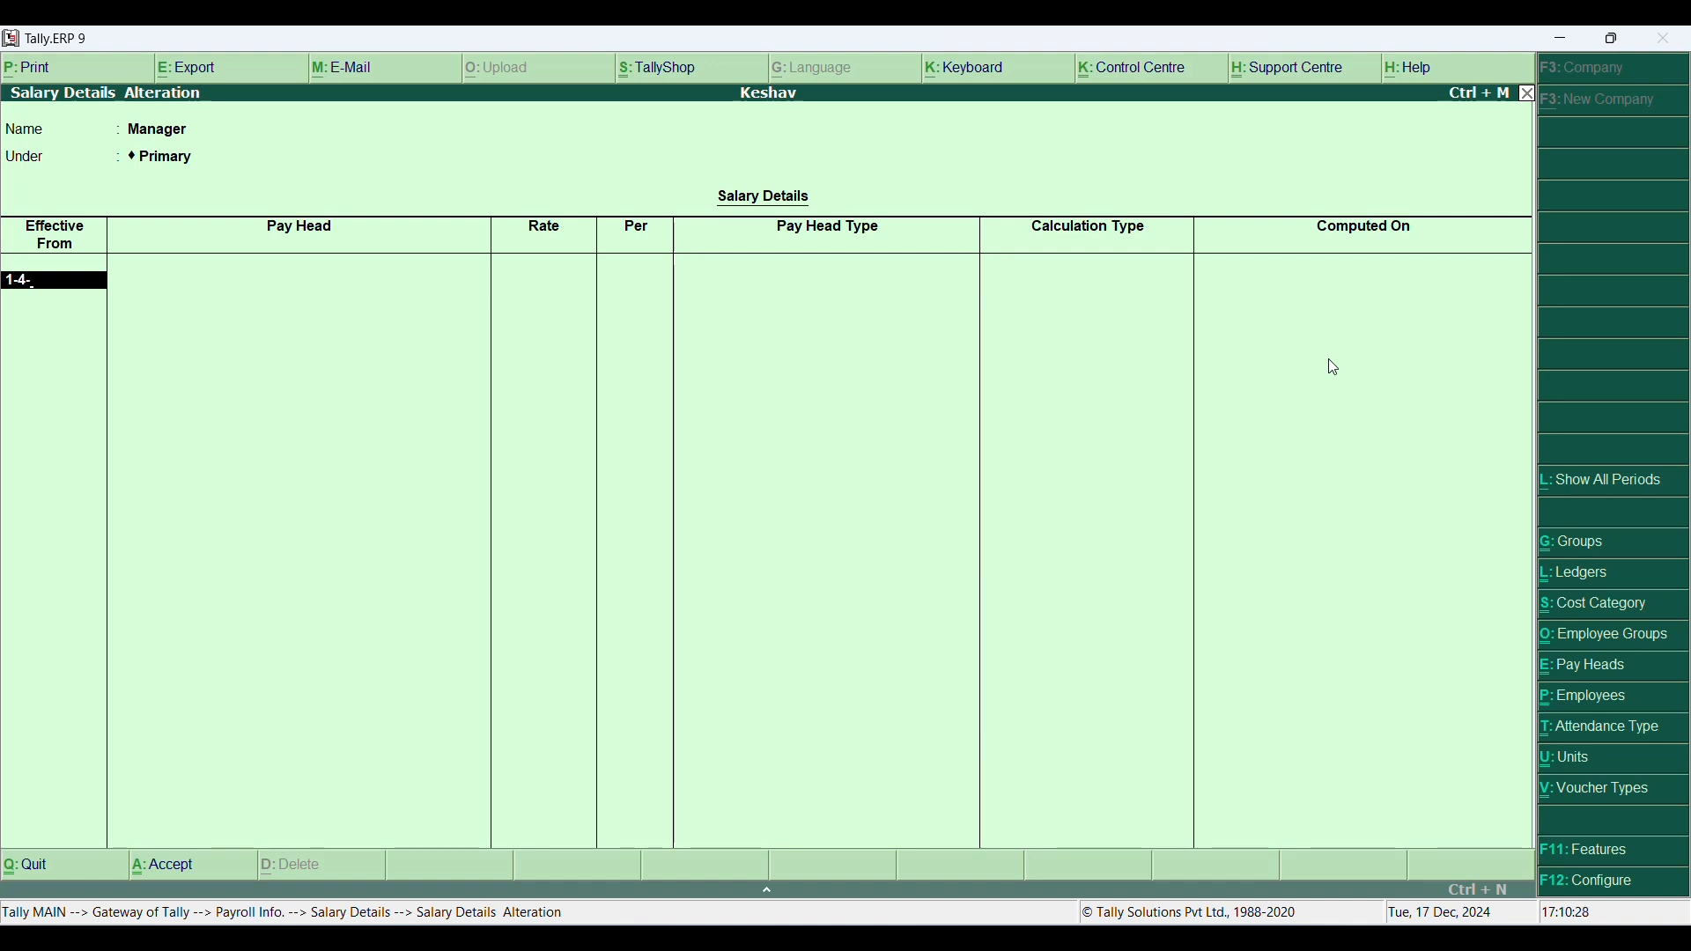
{"action": "type", "text": "24"}
{"action": "key", "text": "Return"}
{"action": "key", "text": "Down"}
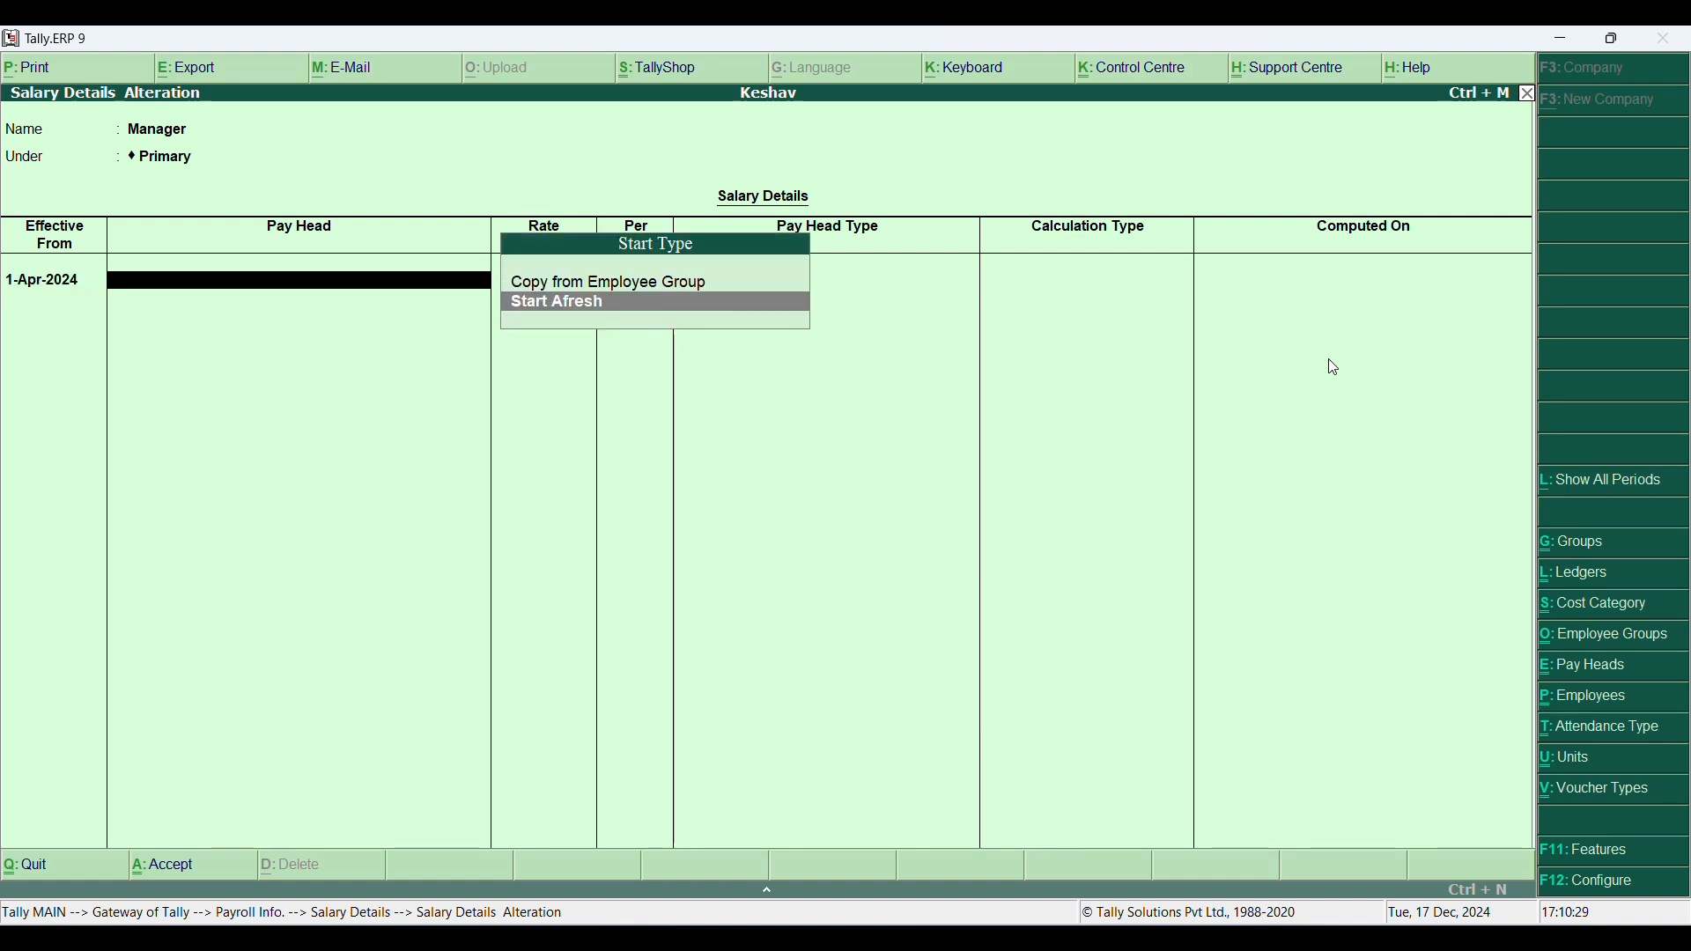
{"action": "key", "text": "Return"}
Step: Add Basic Salary at a rate of 45,000 to the Manager group's salary details
{"action": "key", "text": "Down"}
{"action": "key", "text": "Return"}
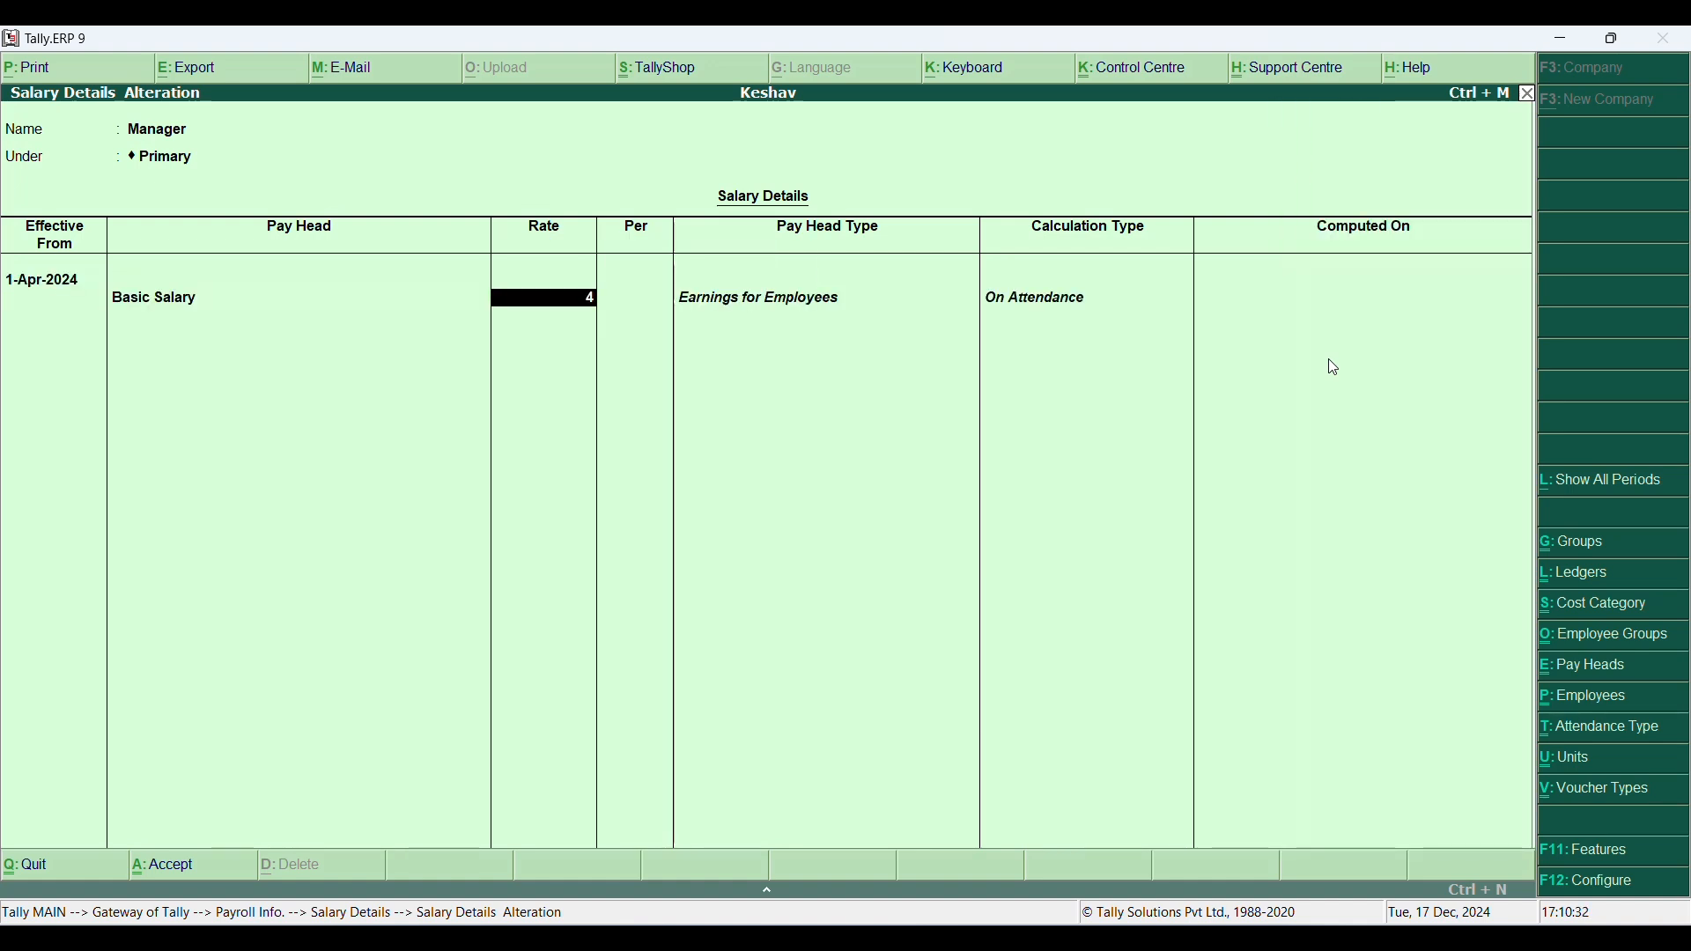
{"action": "type", "text": "45000"}
{"action": "key", "text": "Return"}
{"action": "key", "text": "Return"}
{"action": "key", "text": "Return"}
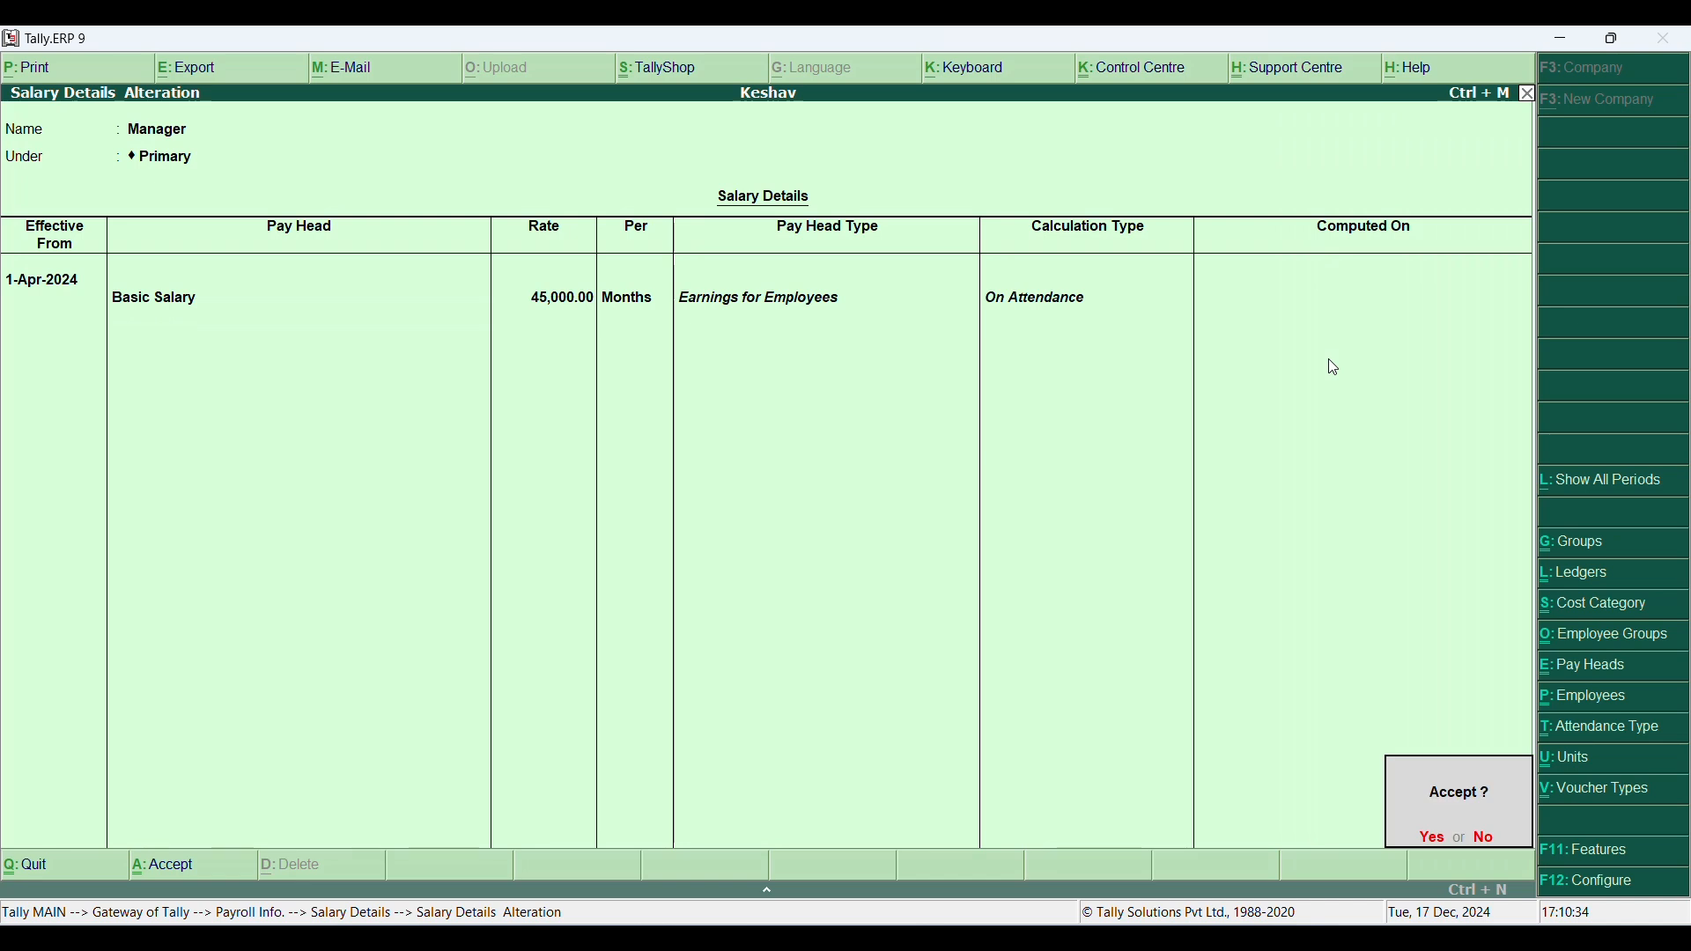
Step: Add the DA, HRA, LIC, PF and TA pay heads to the Manager group and save its salary details
{"action": "key", "text": "Escape"}
{"action": "key", "text": "Return"}
{"action": "key", "text": "Return"}
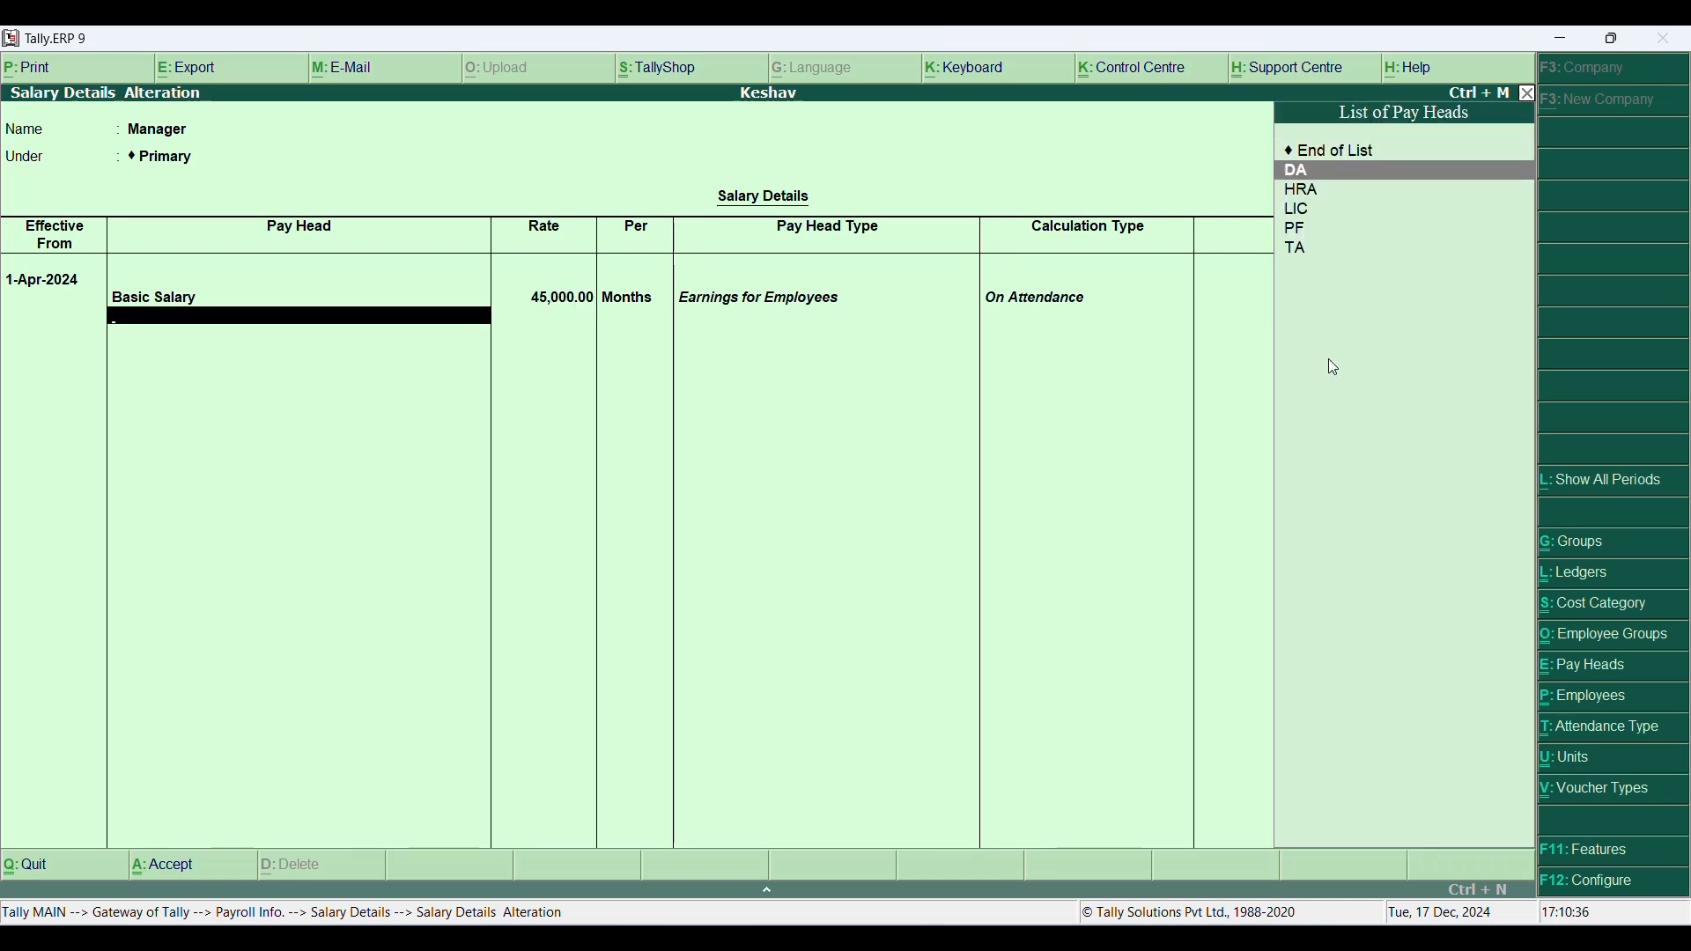
{"action": "key", "text": "Return"}
{"action": "key", "text": "Return"}
{"action": "key", "text": "Return"}
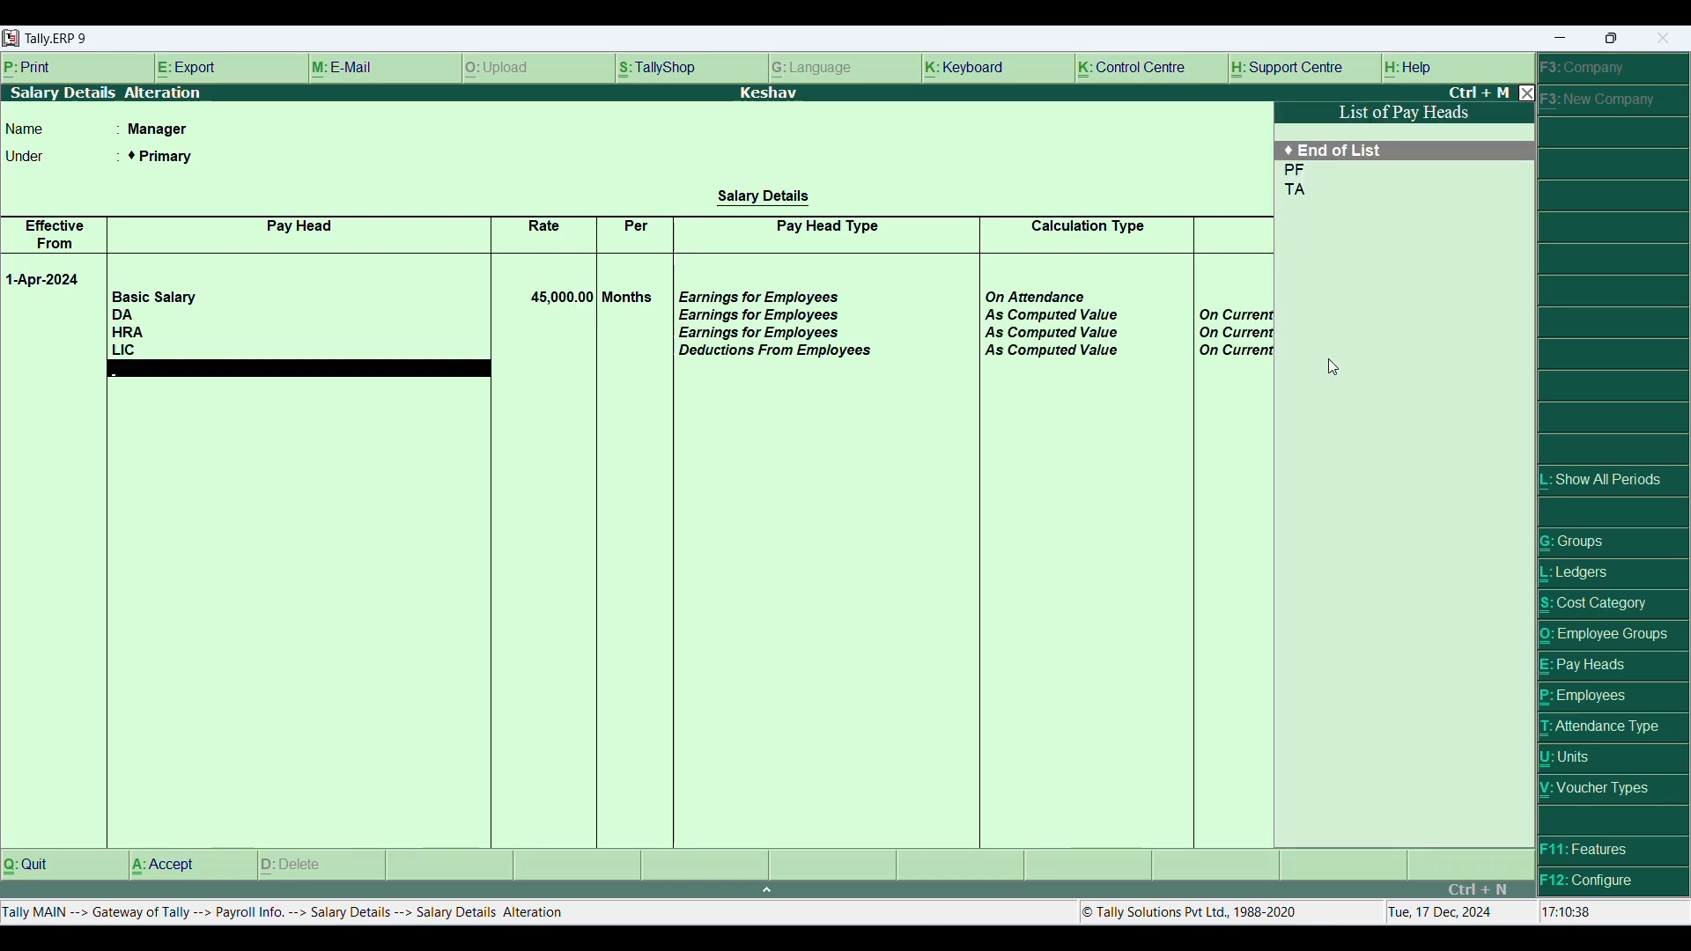
{"action": "key", "text": "Down"}
{"action": "key", "text": "Return"}
{"action": "key", "text": "Return"}
{"action": "key", "text": "Return"}
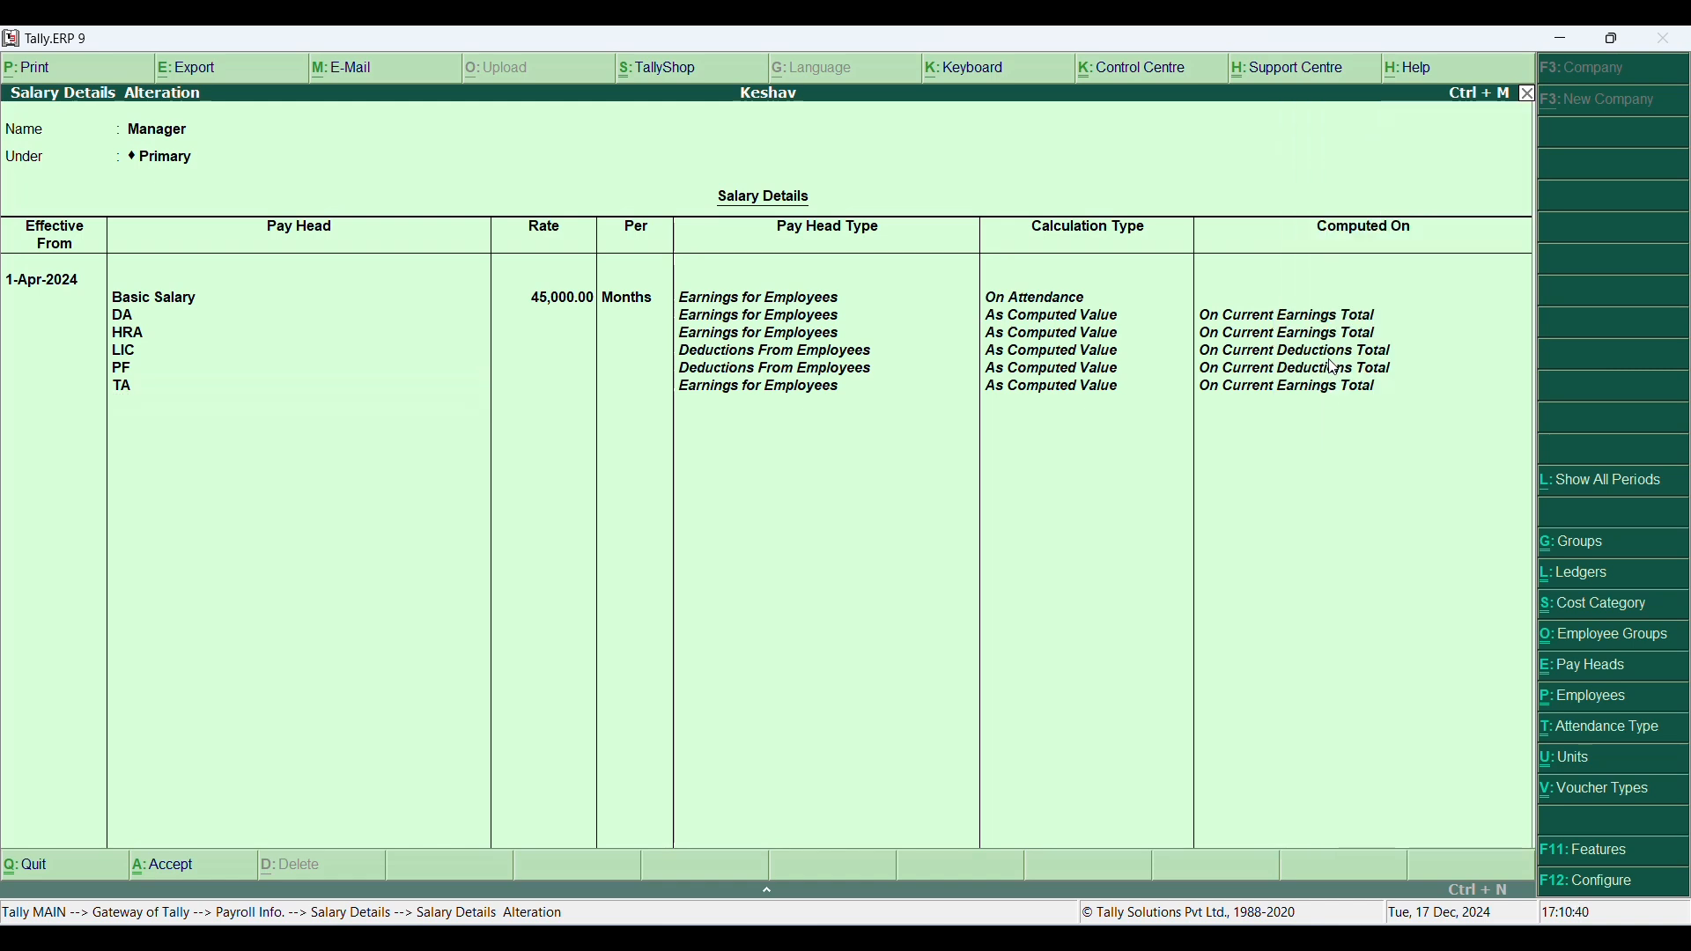
{"action": "key", "text": "Return"}
{"action": "key", "text": "Return"}
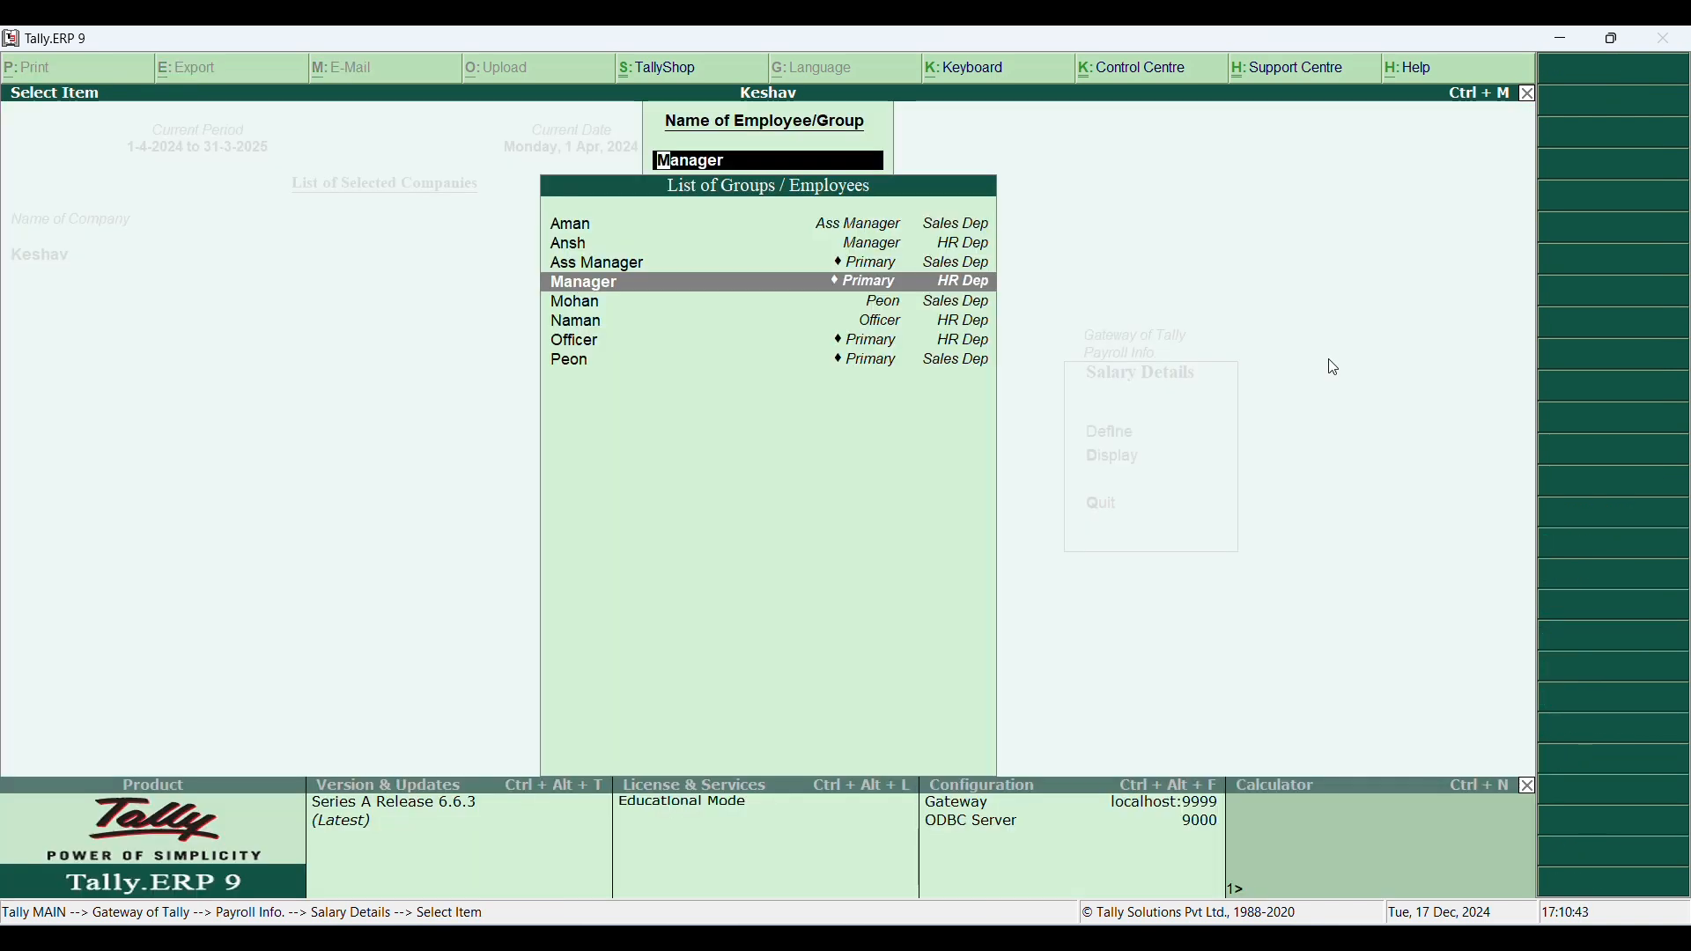
Step: Define the salary details of the employee under Manager from 1-Apr-2024, using Copy From Parent Value
{"action": "key", "text": "Up"}
{"action": "key", "text": "Up"}
{"action": "key", "text": "Return"}
{"action": "type", "text": "1-"}
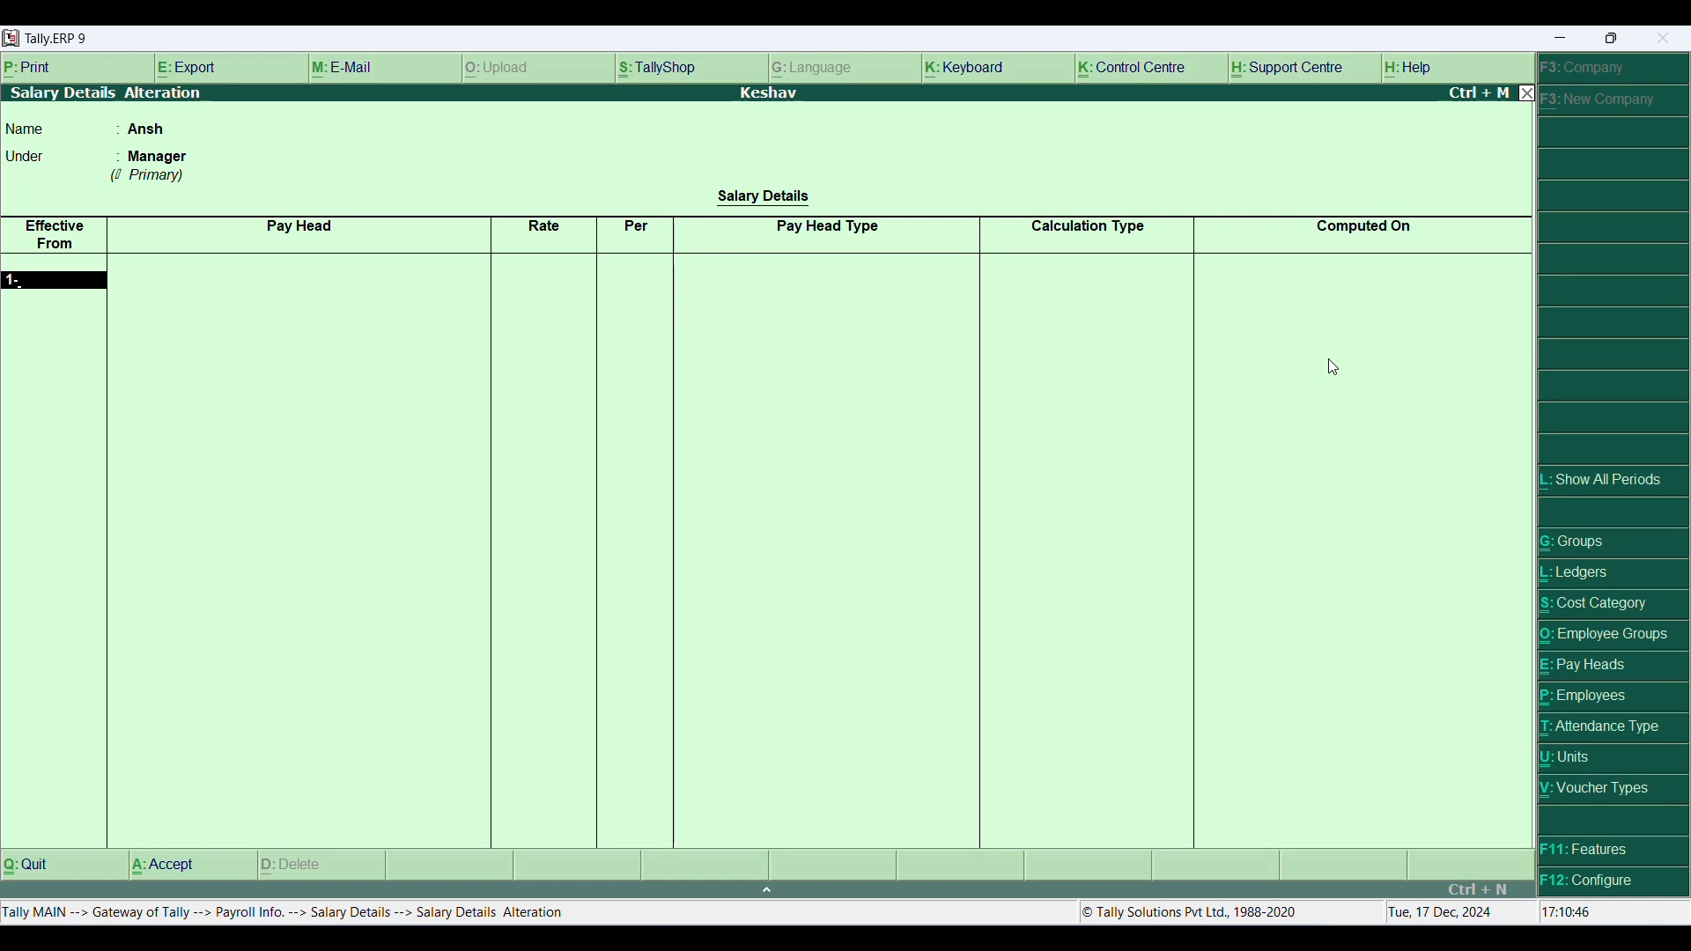
{"action": "type", "text": "4-"}
{"action": "key", "text": "Return"}
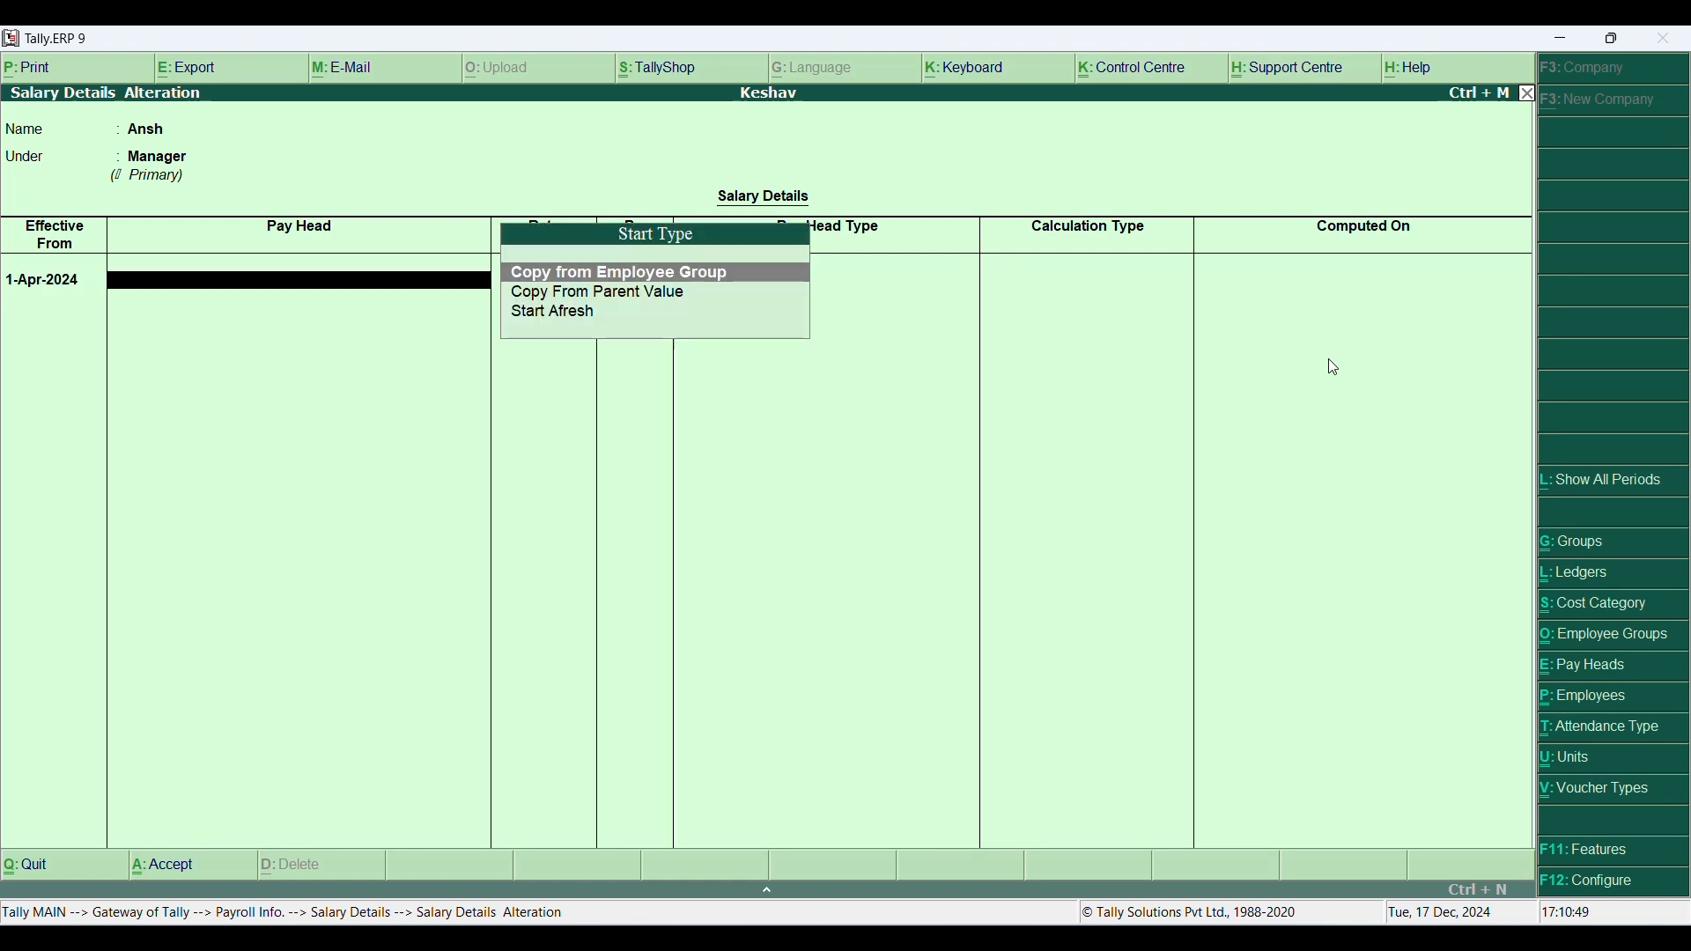
{"action": "key", "text": "Down"}
{"action": "key", "text": "Return"}
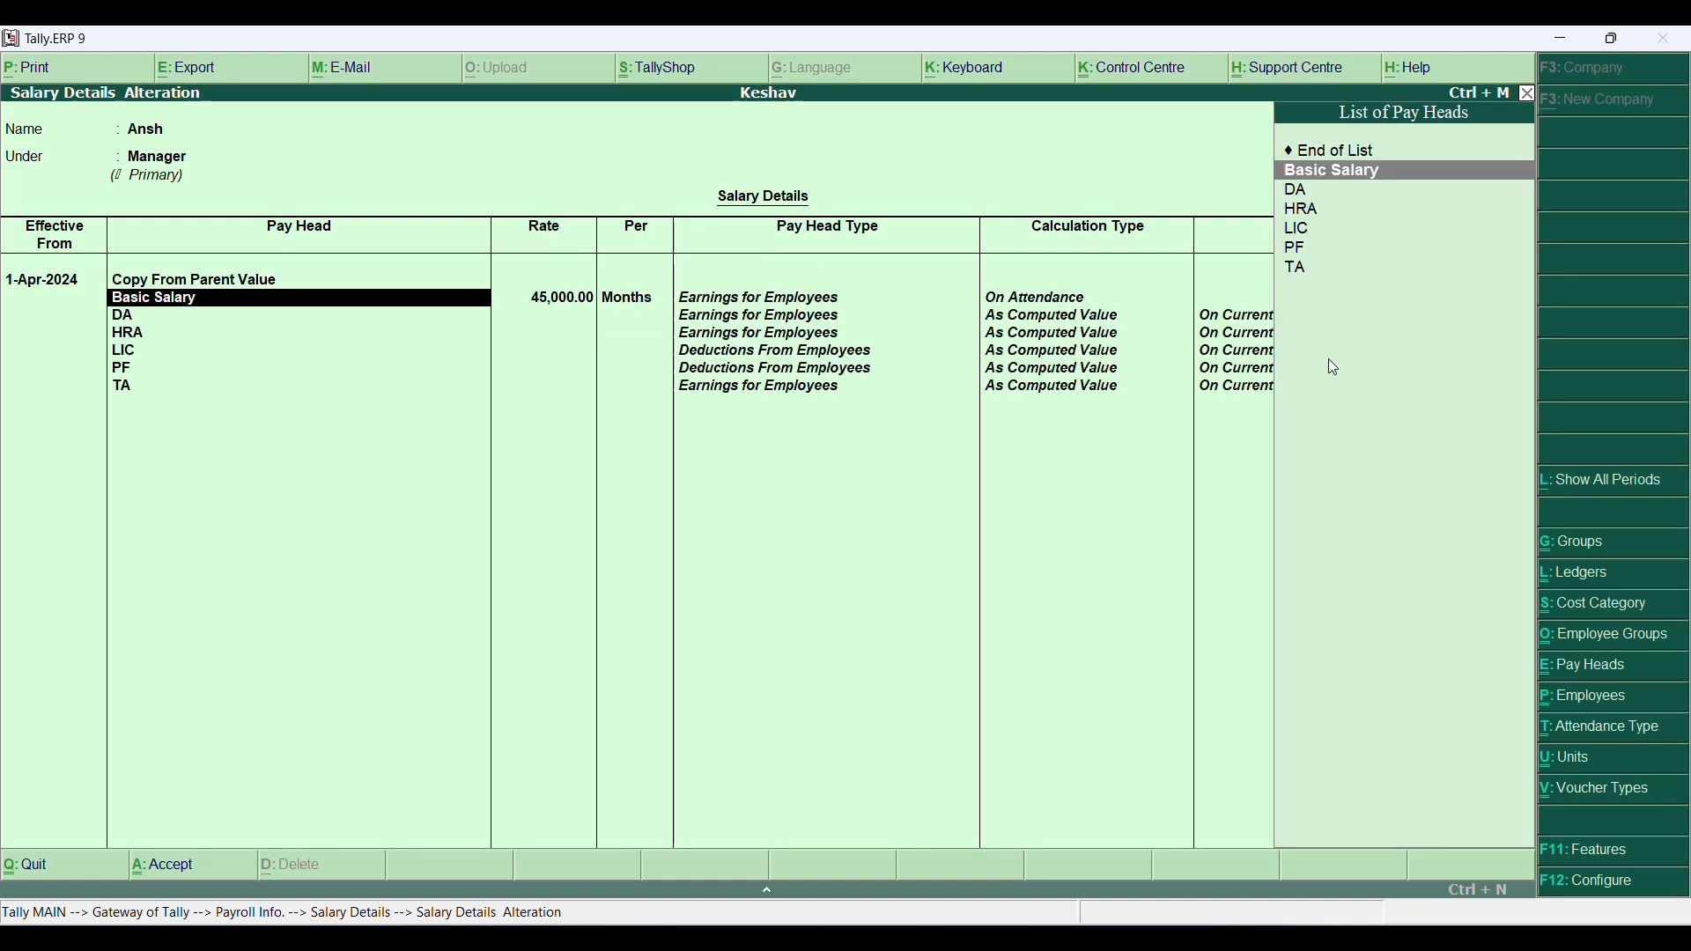
Step: Keep all copied pay heads for the Manager employee and save the salary details
{"action": "key", "text": "Return"}
{"action": "key", "text": "Return"}
{"action": "key", "text": "Return"}
{"action": "key", "text": "Return"}
{"action": "key", "text": "Return"}
{"action": "key", "text": "Return"}
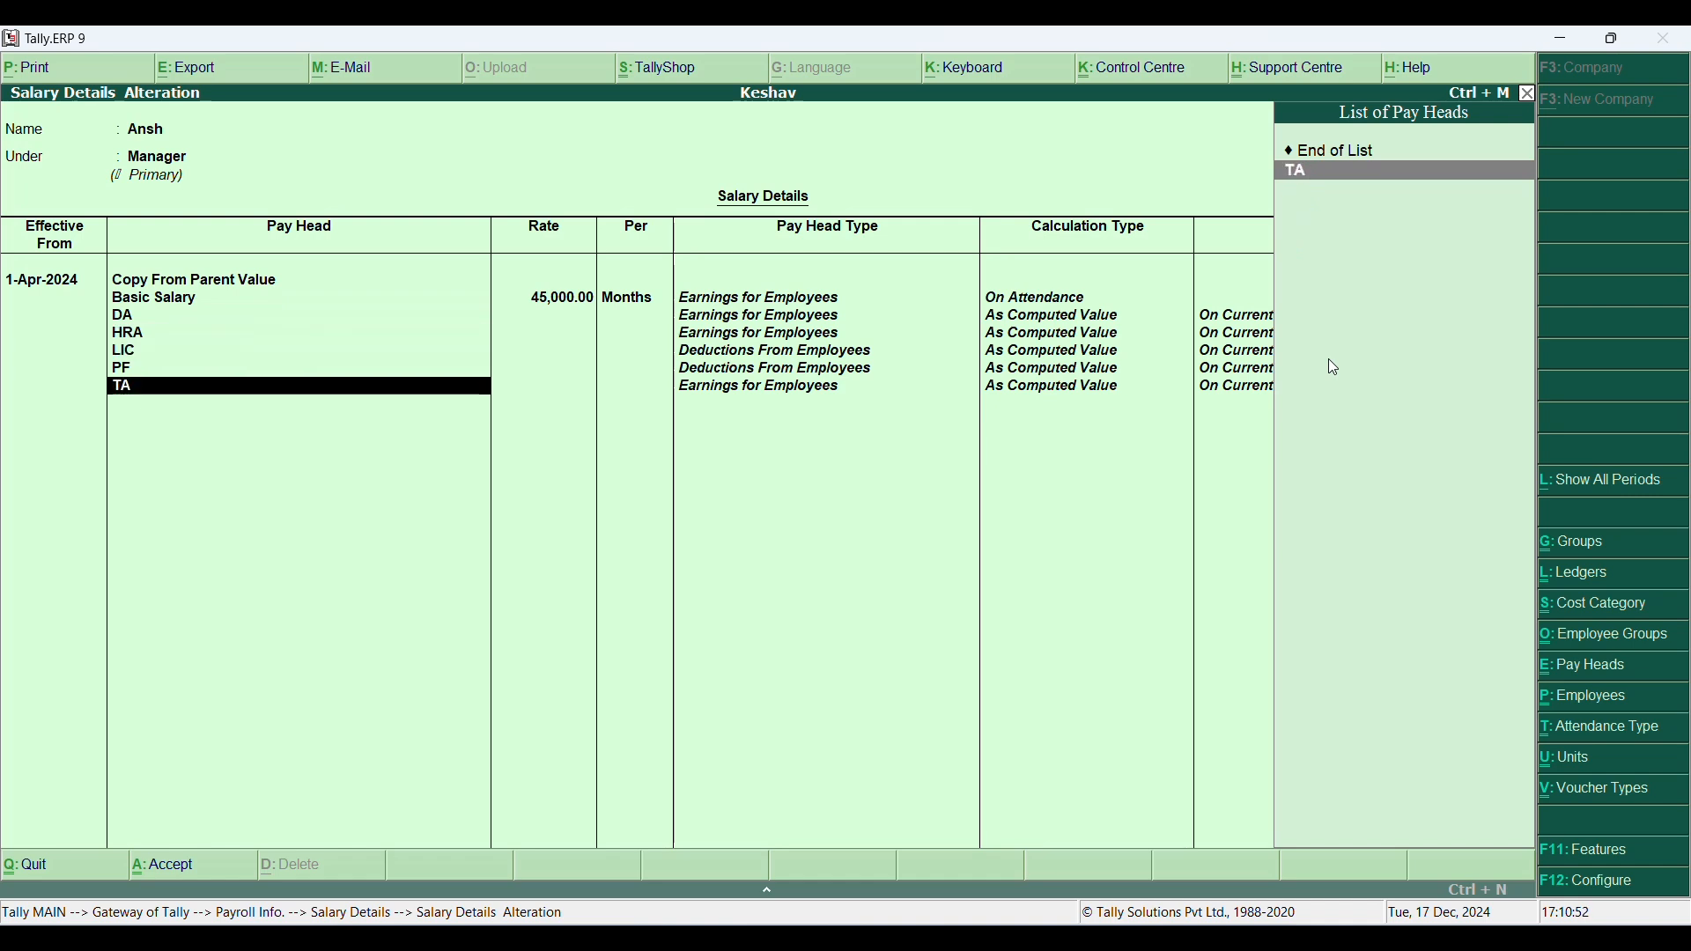
{"action": "key", "text": "Return"}
{"action": "key", "text": "Return"}
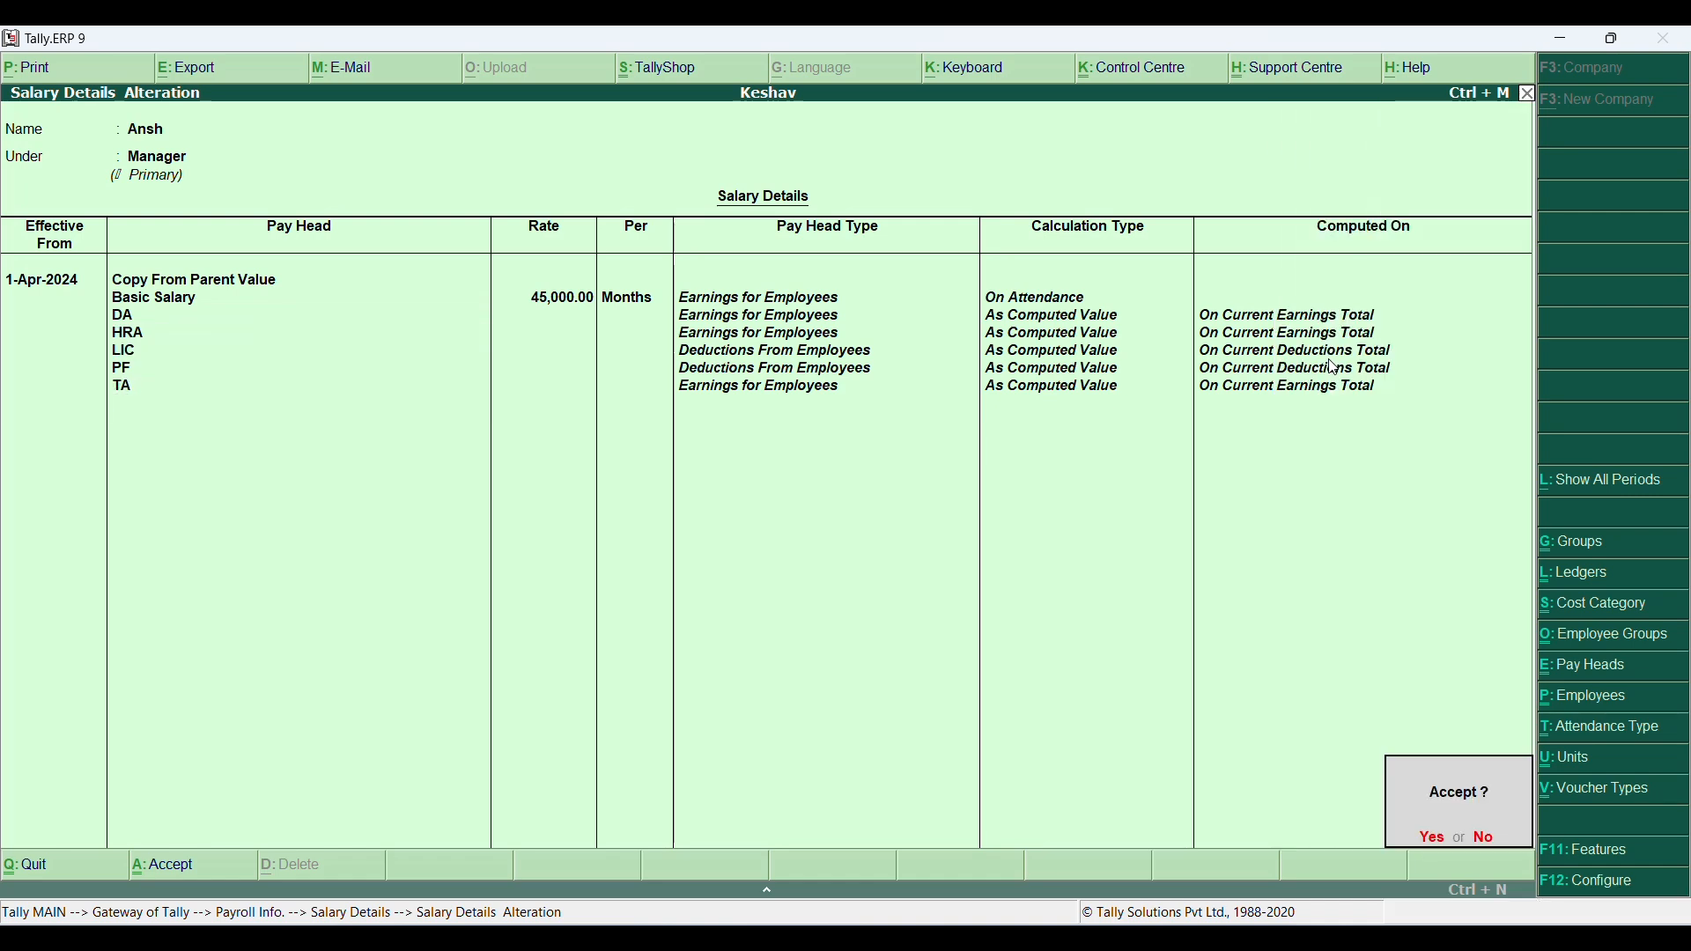
{"action": "key", "text": "Return"}
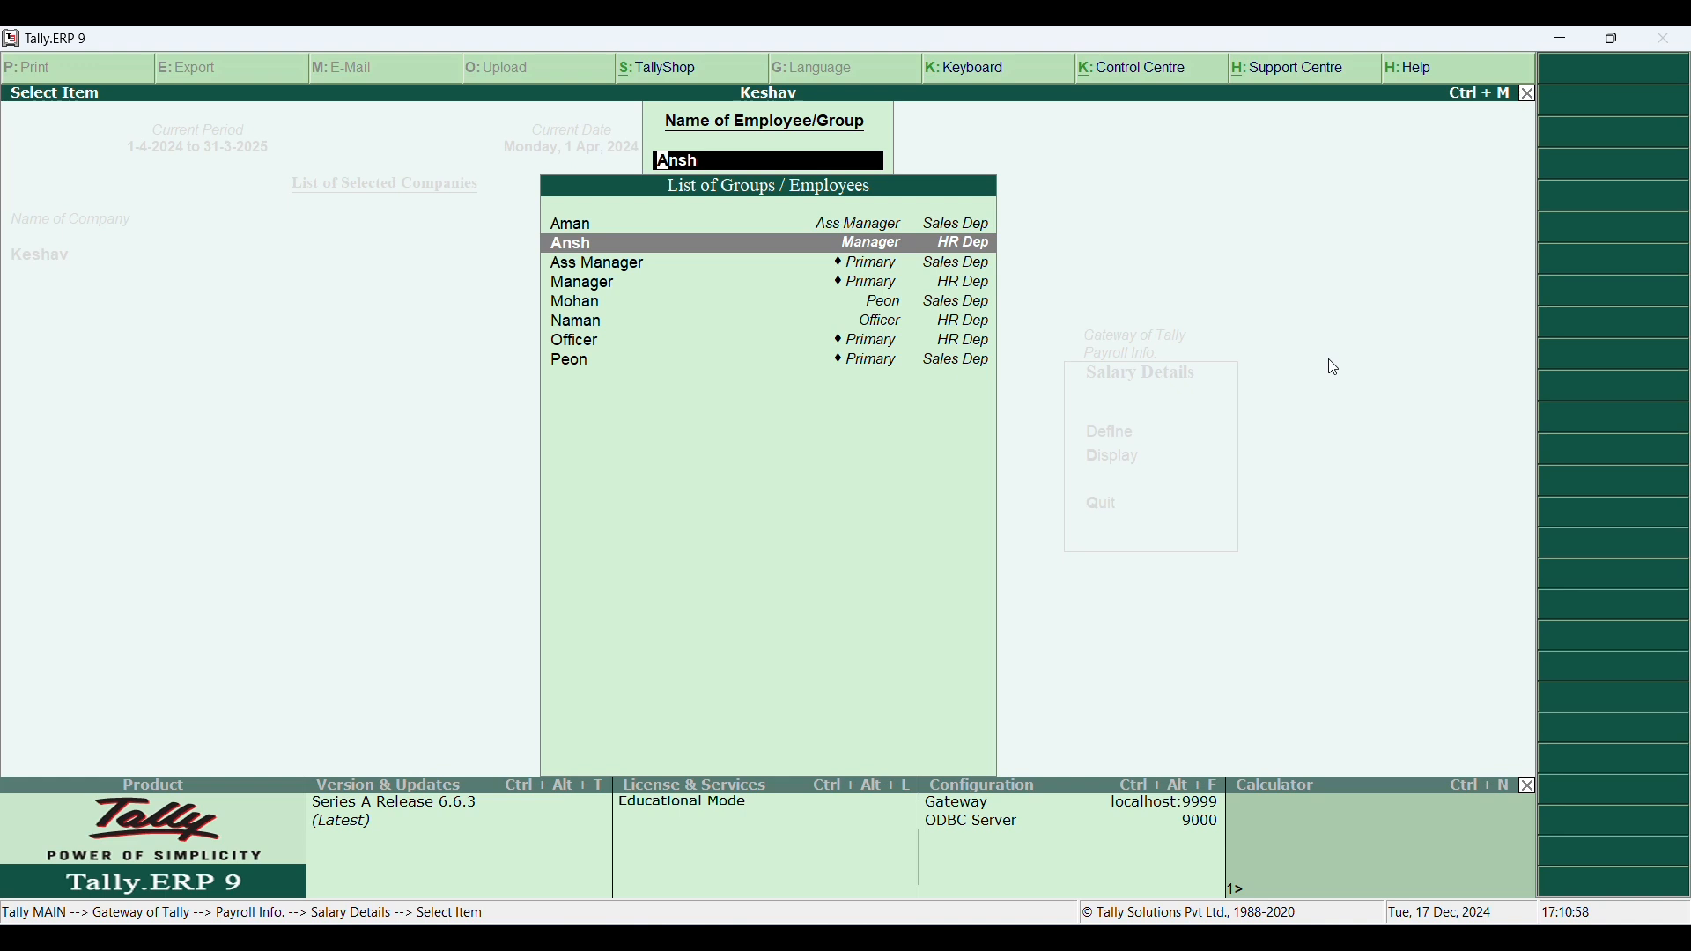
Step: Start the salary details of the employee under Ass Manager afresh, effective from 1-Apr-2024
{"action": "key", "text": "Up"}
{"action": "key", "text": "Return"}
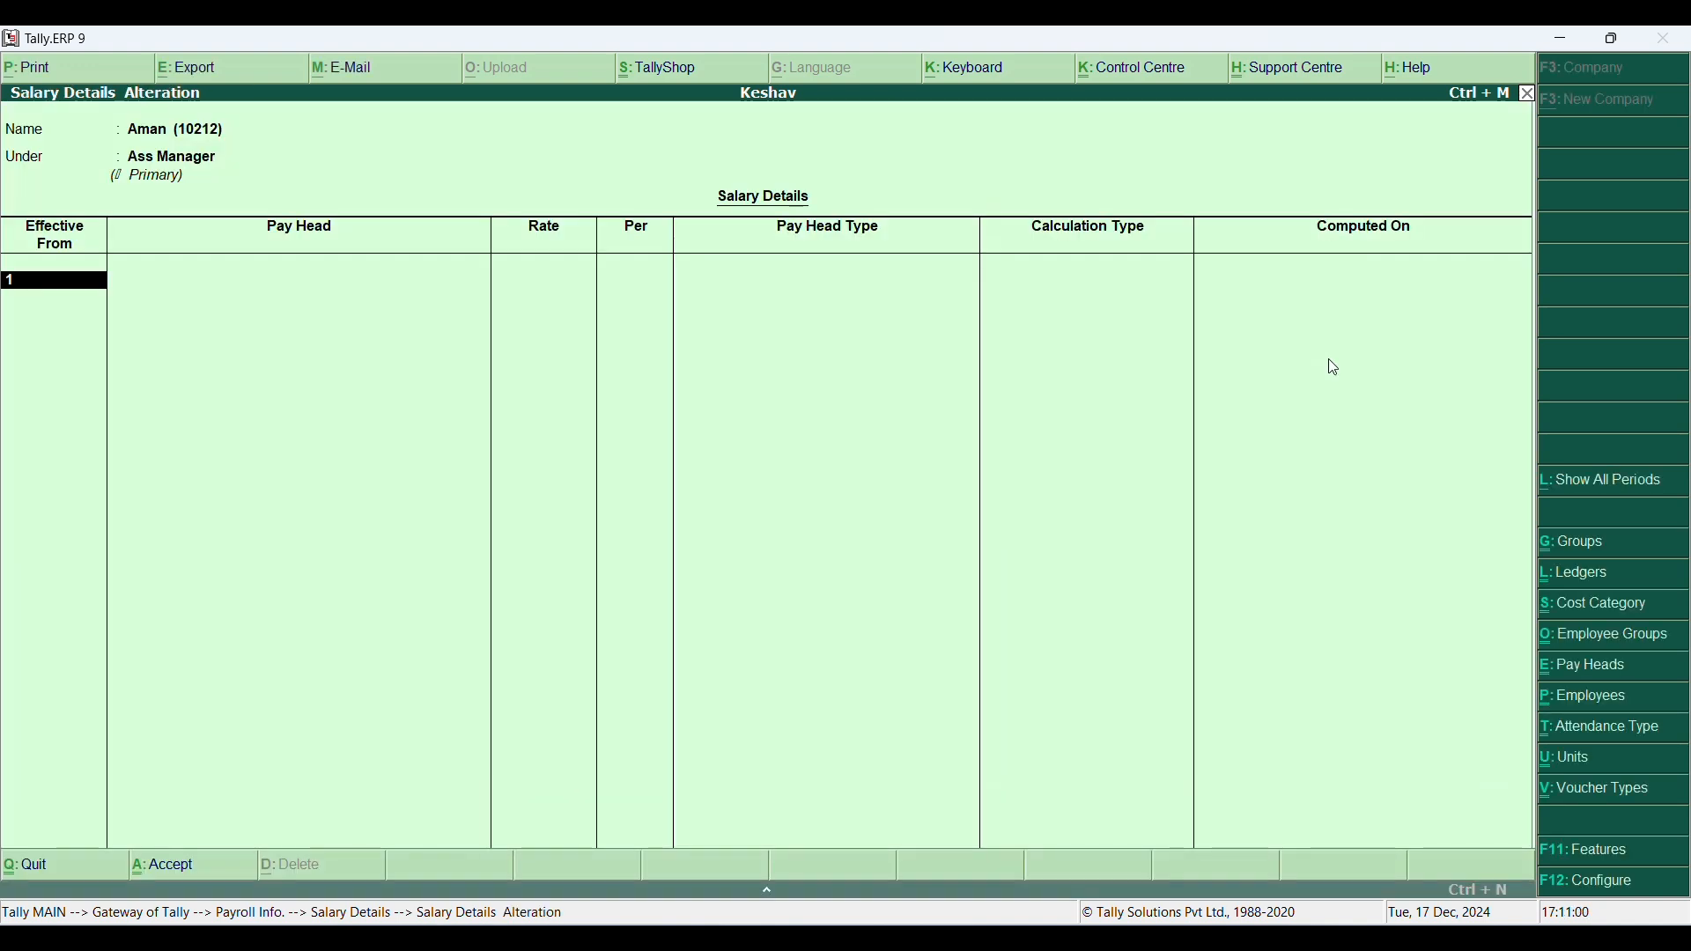
{"action": "type", "text": "1-Apr-2024"}
{"action": "key", "text": "Return"}
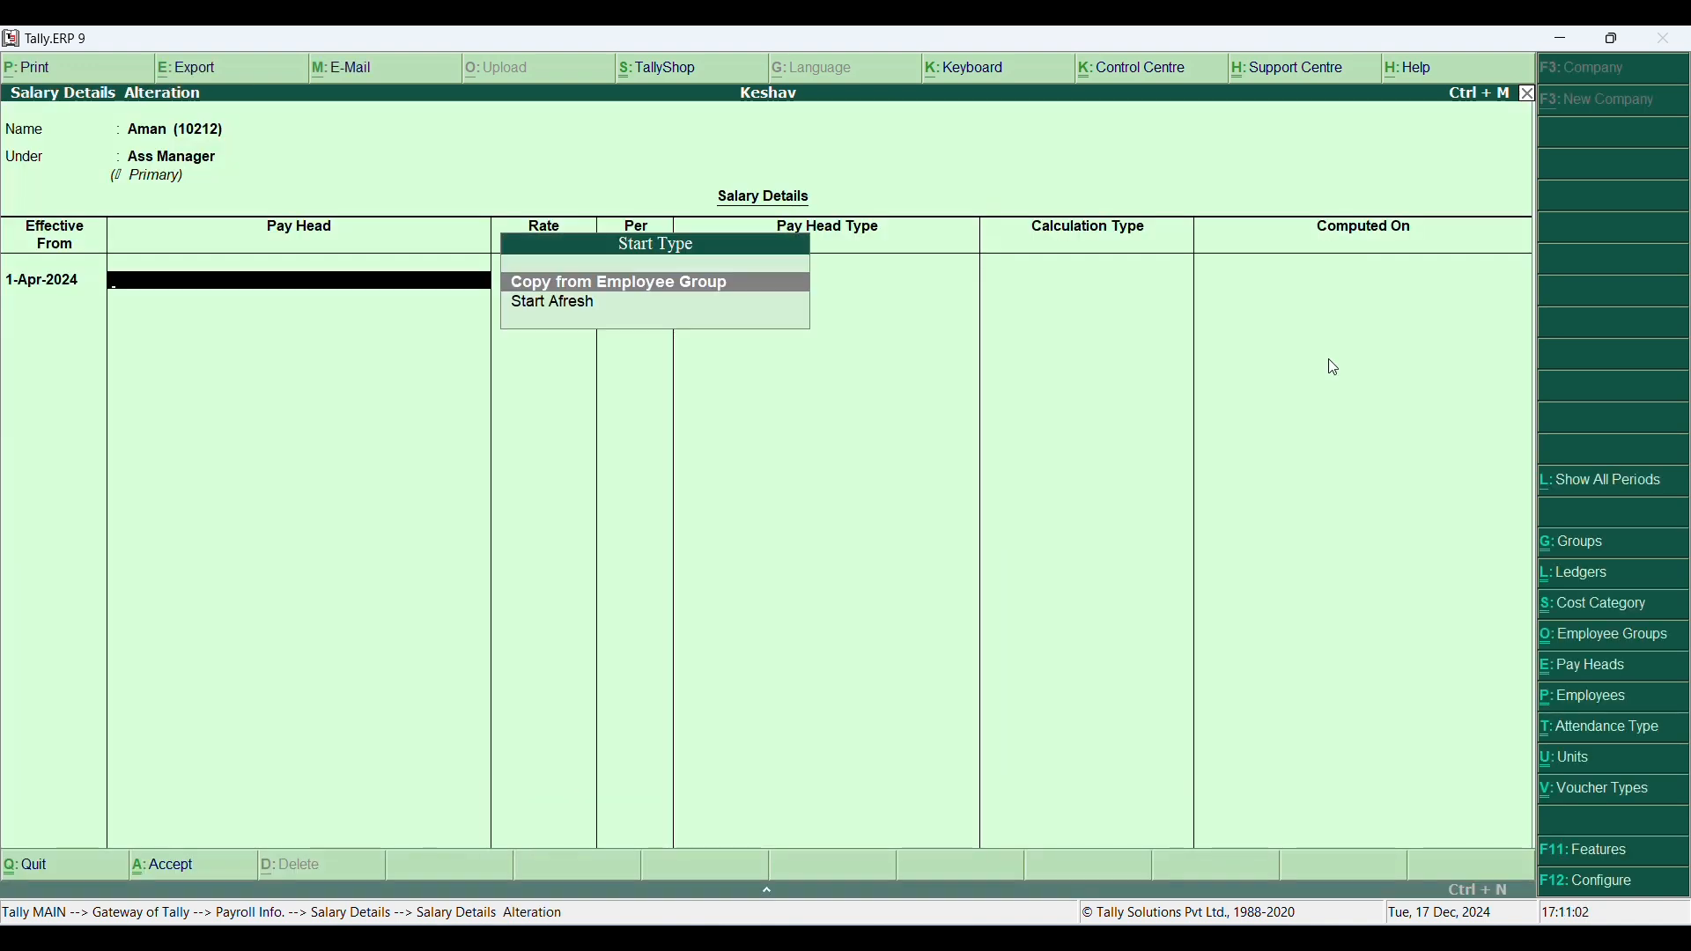
{"action": "key", "text": "Down"}
{"action": "key", "text": "Return"}
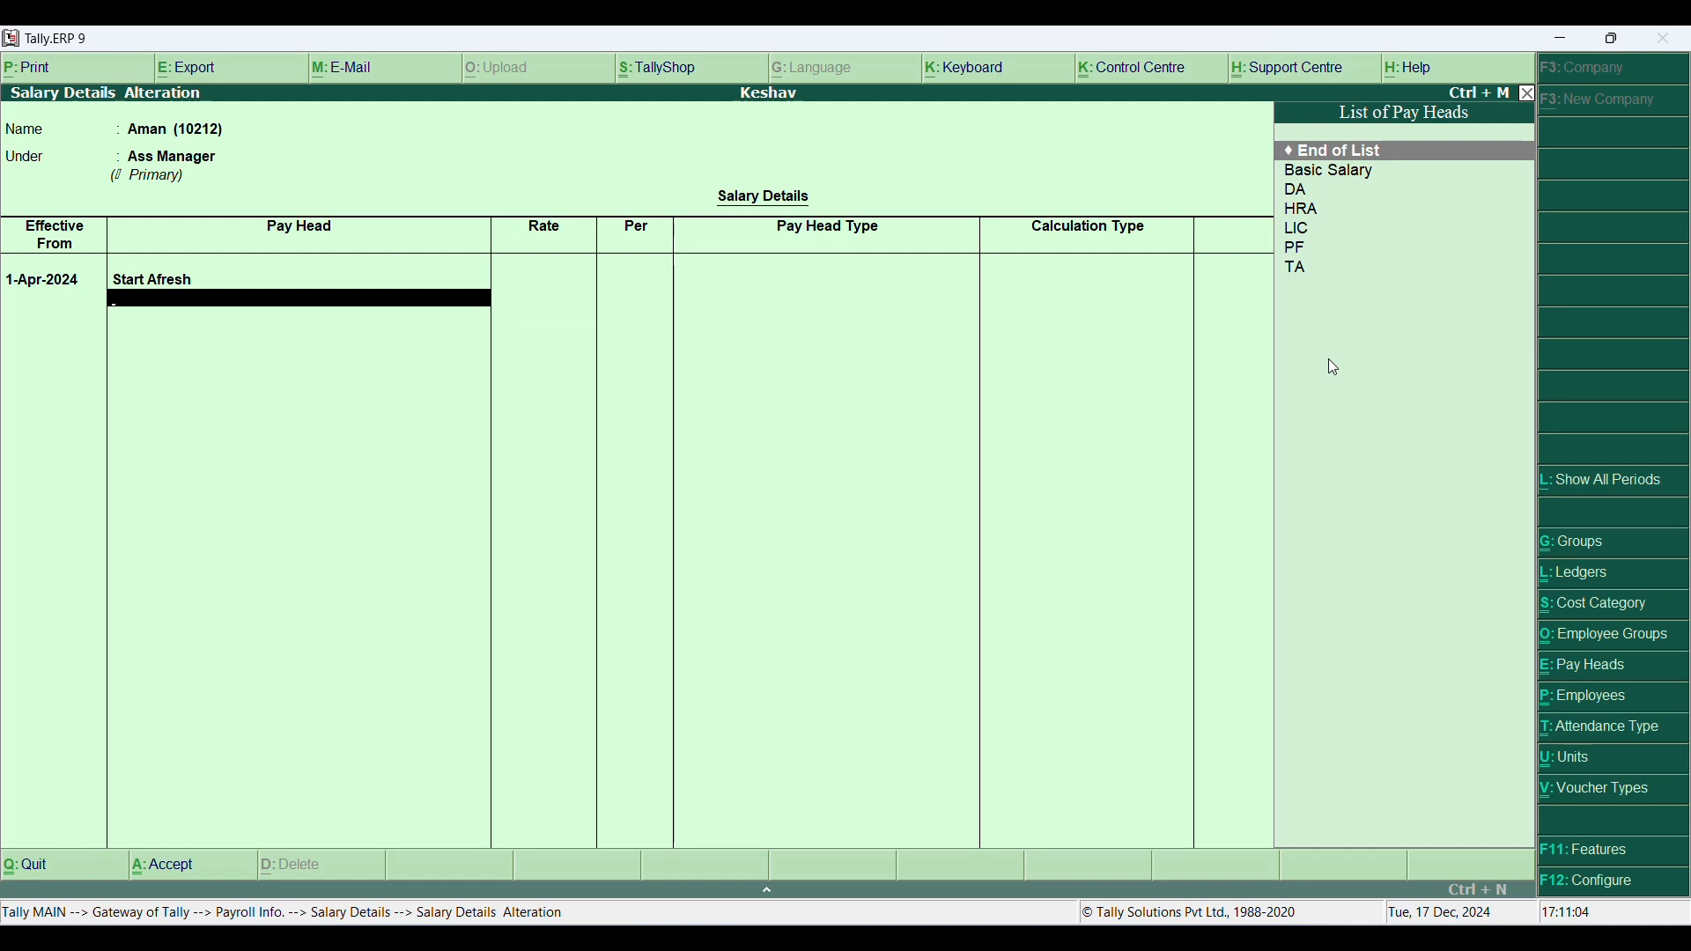
Step: Add Basic Salary at a rate of 40,000 for the Ass Manager employee
{"action": "key", "text": "Down"}
{"action": "key", "text": "Return"}
{"action": "type", "text": "40000"}
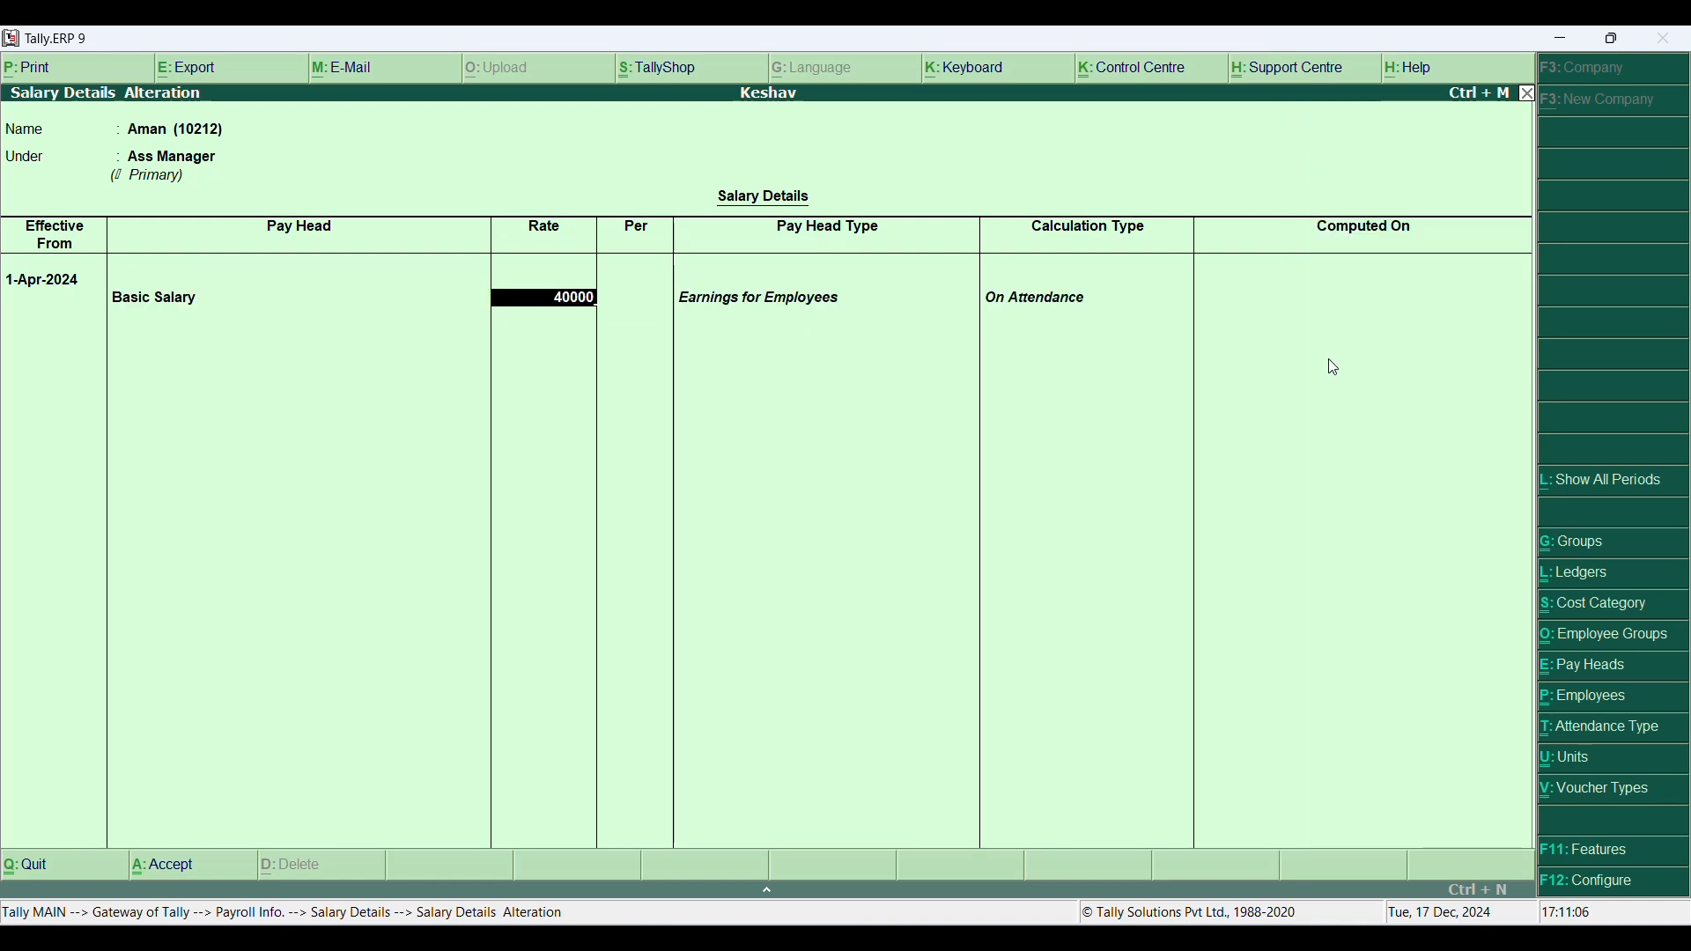
{"action": "key", "text": "Return"}
Step: Add the DA, HRA, PF and LIC pay heads for the Ass Manager employee and save the salary details
{"action": "key", "text": "Down"}
{"action": "key", "text": "Return"}
{"action": "key", "text": "Down"}
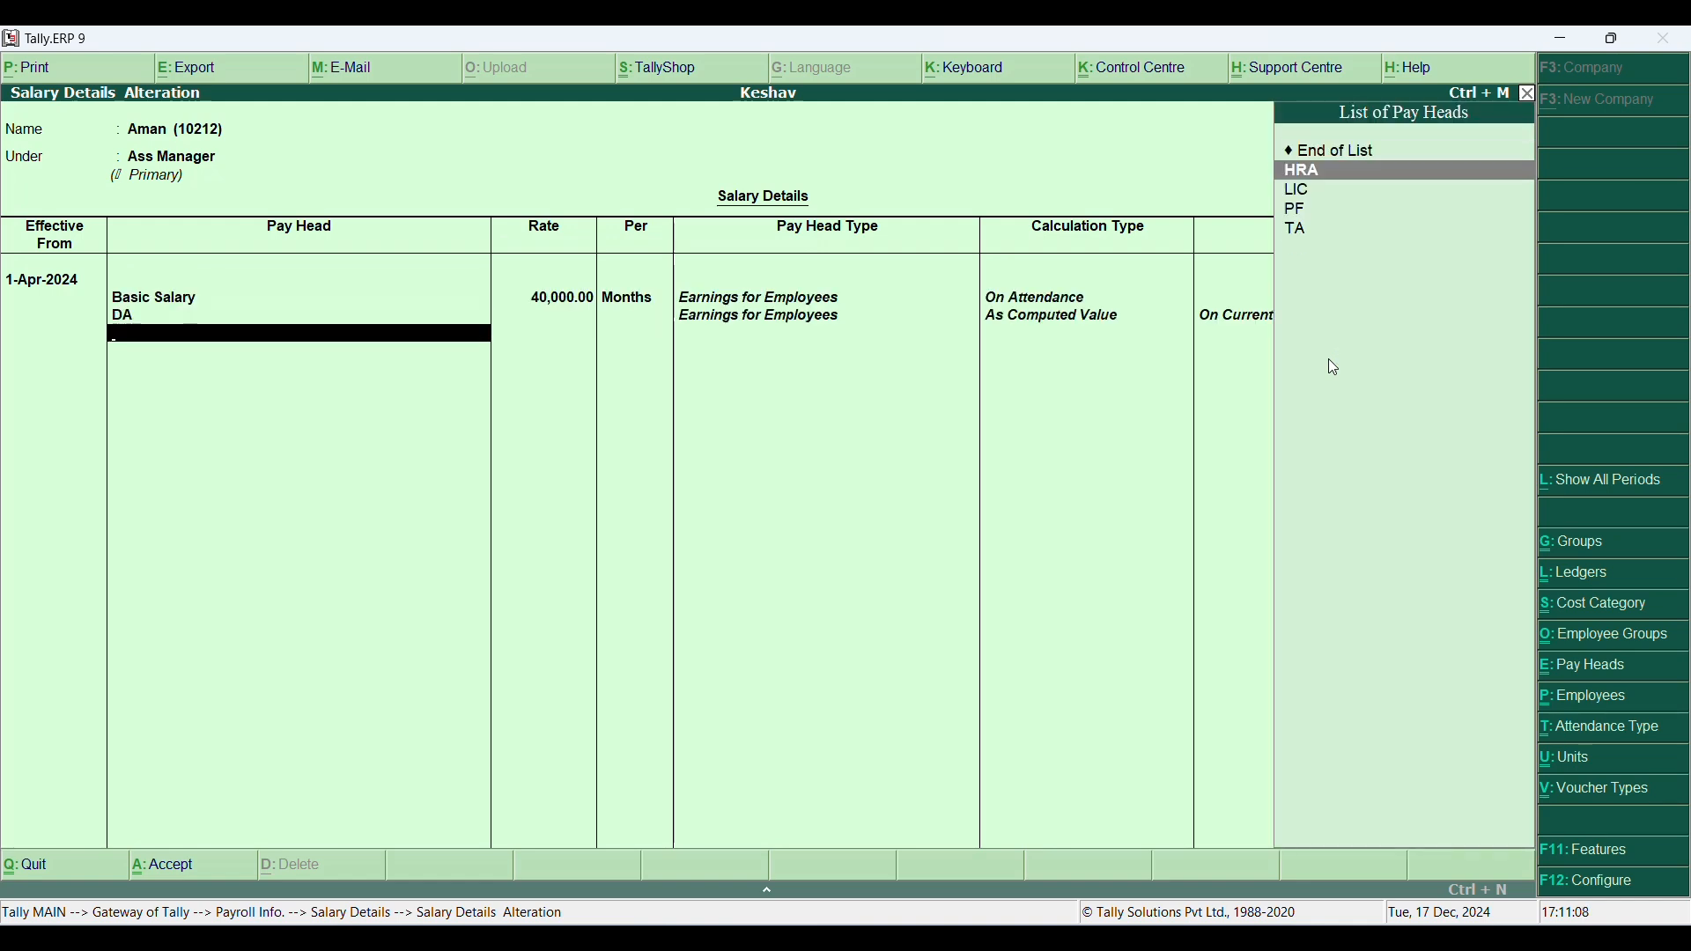
{"action": "key", "text": "Return"}
{"action": "key", "text": "Down"}
{"action": "key", "text": "Down"}
{"action": "key", "text": "Return"}
{"action": "key", "text": "Down"}
{"action": "key", "text": "Down"}
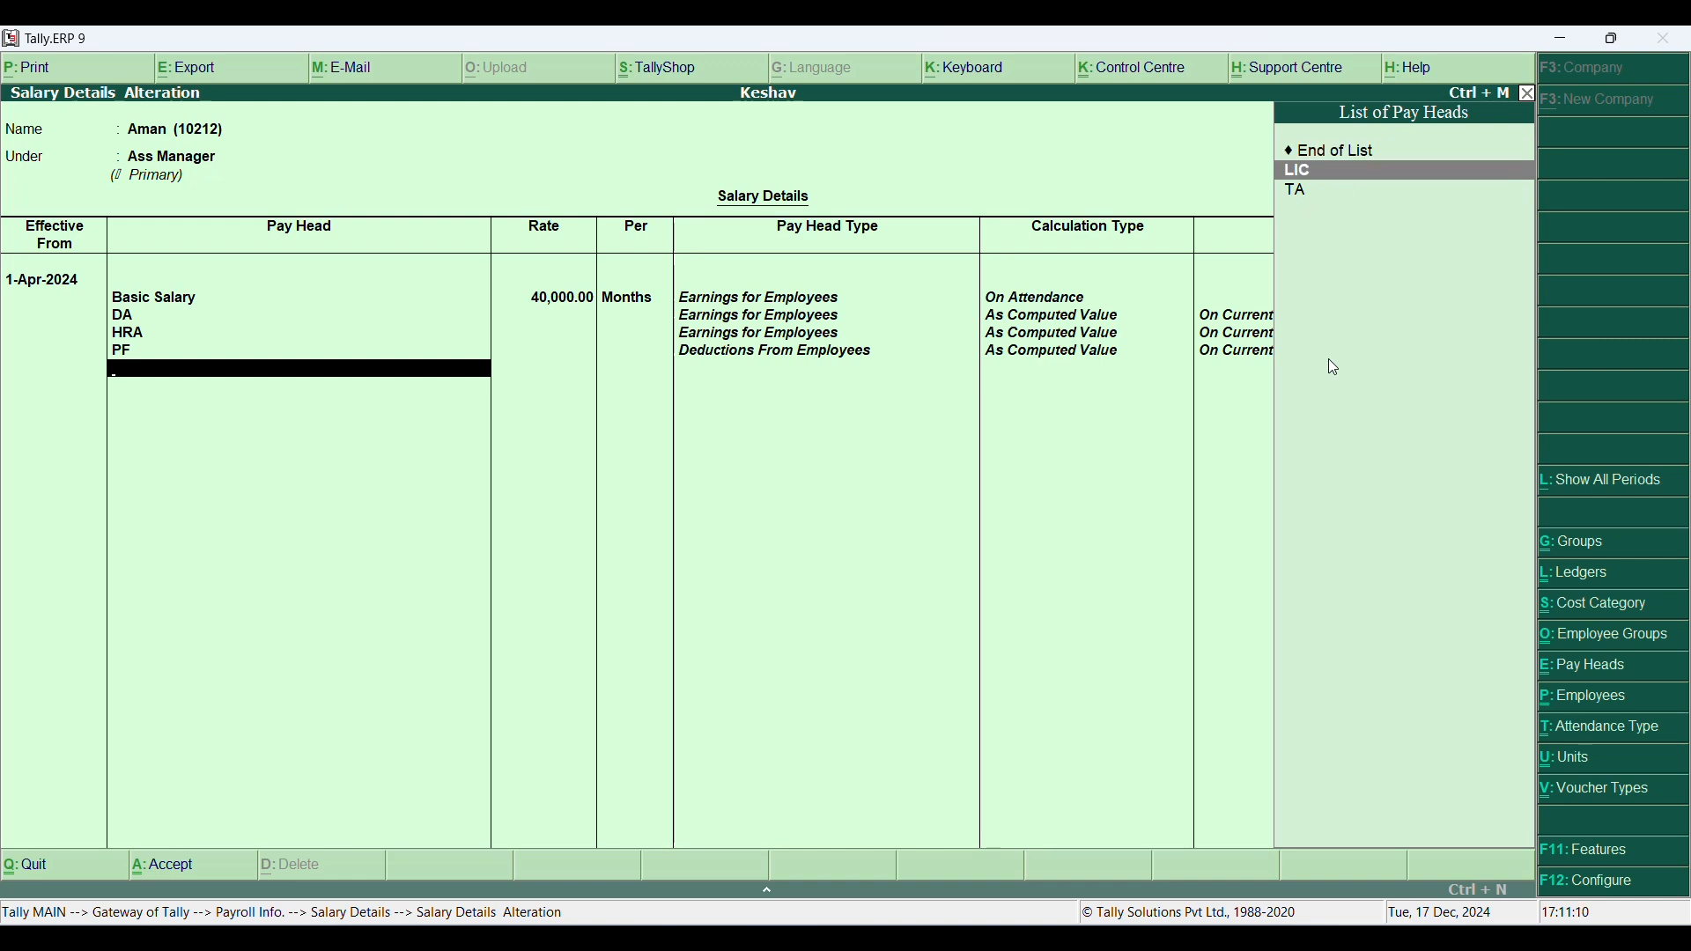
{"action": "key", "text": "Return"}
{"action": "key", "text": "Return"}
{"action": "key", "text": "ctrl+a"}
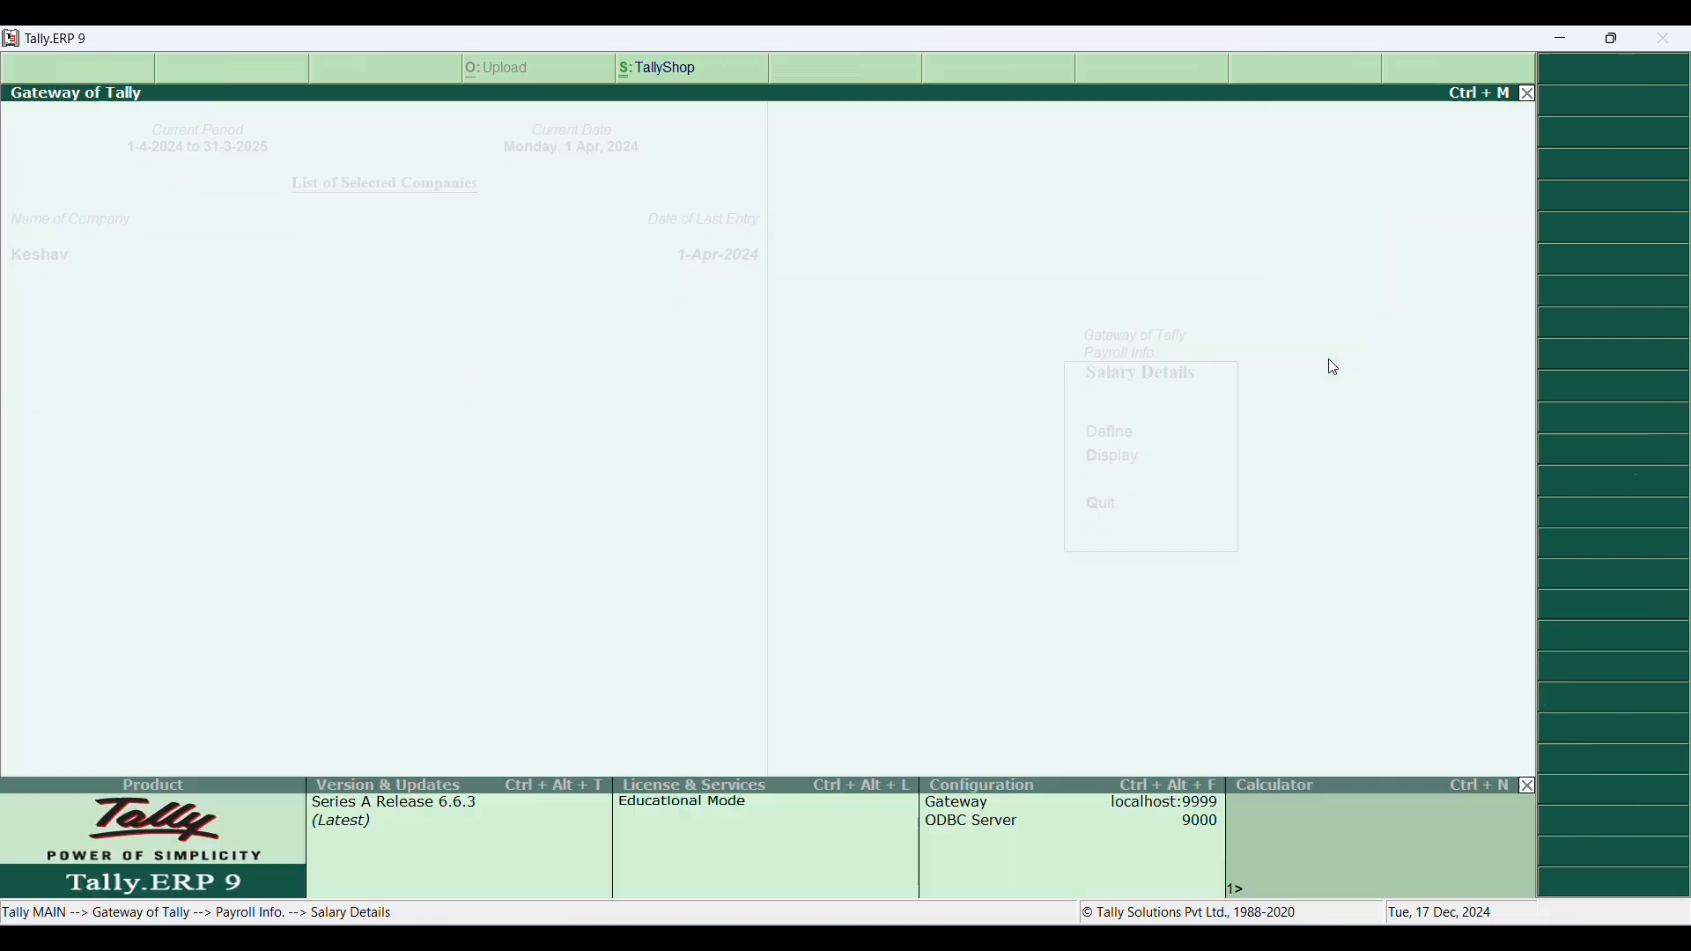
Step: Start the salary details of the employee under Peon afresh, effective from 1-Apr-2024
{"action": "key", "text": "Down"}
{"action": "key", "text": "Down"}
{"action": "key", "text": "Down"}
{"action": "key", "text": "Down"}
{"action": "key", "text": "Down"}
{"action": "key", "text": "Down"}
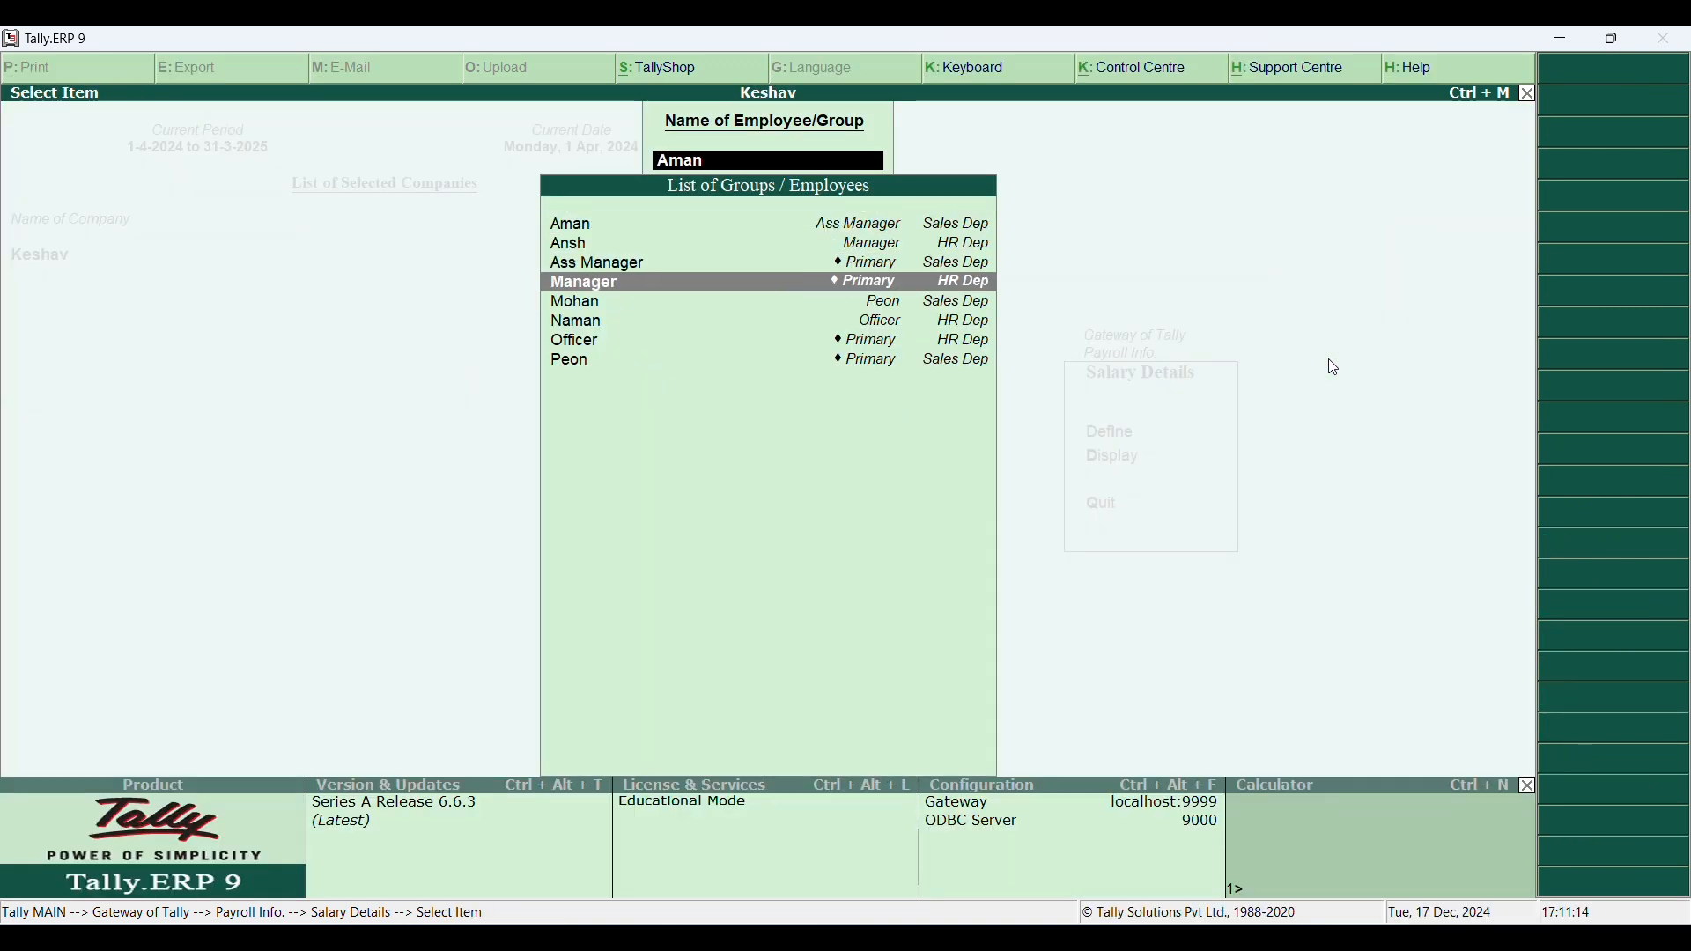
{"action": "key", "text": "Up"}
{"action": "key", "text": "Up"}
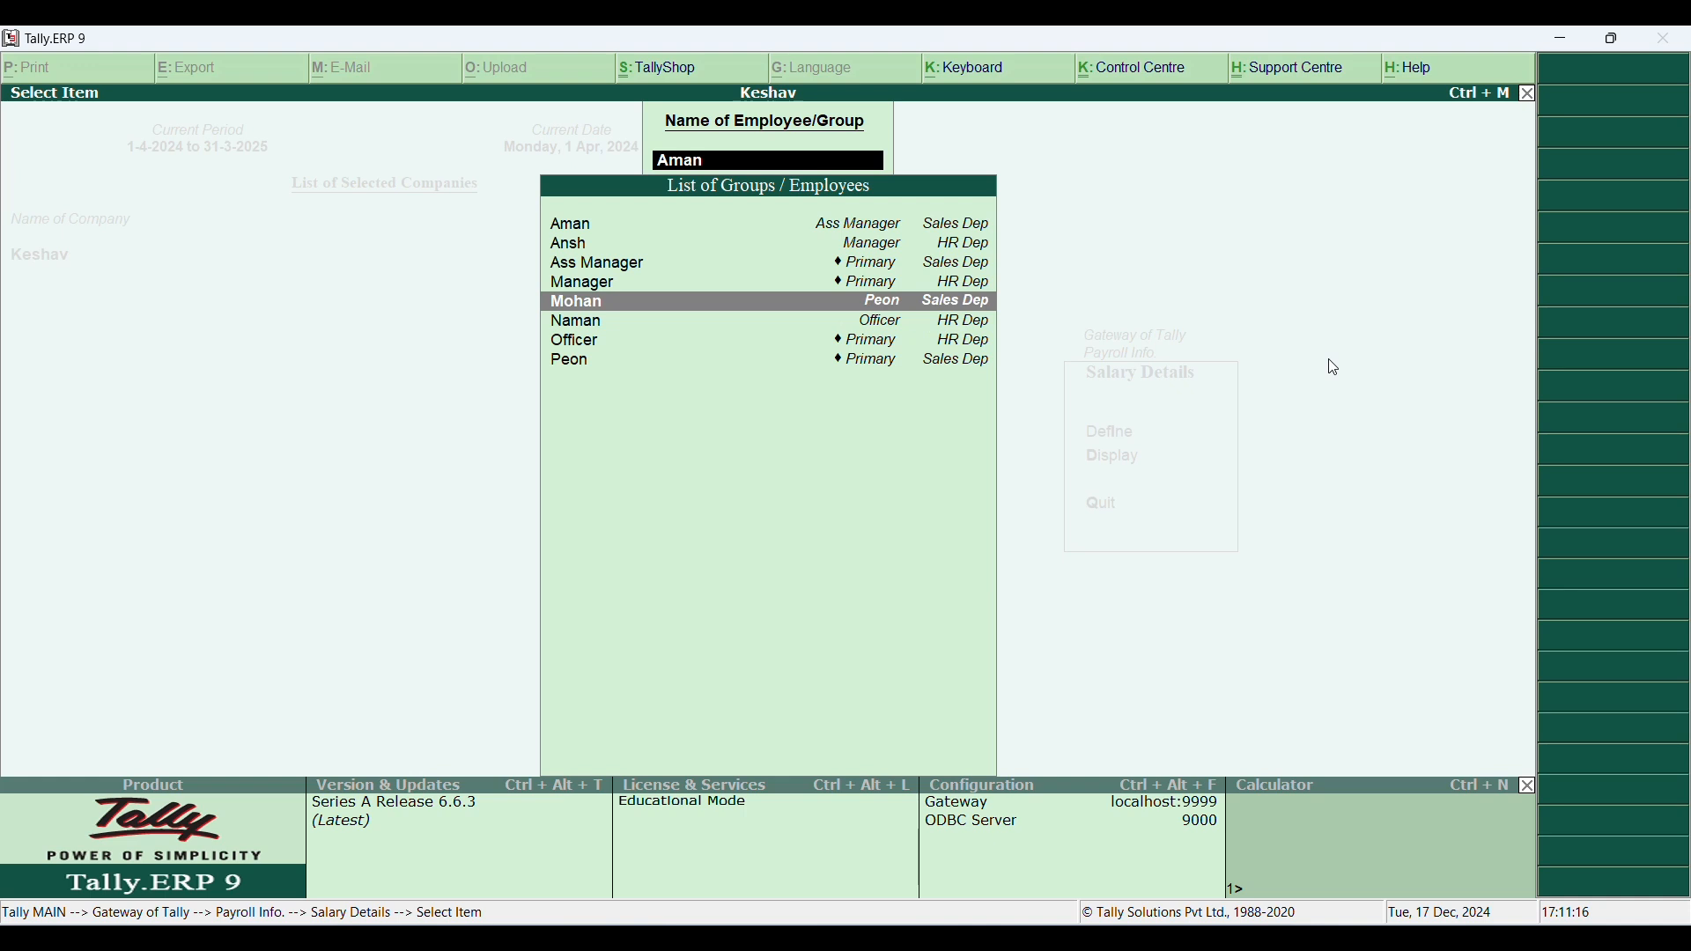
{"action": "key", "text": "Return"}
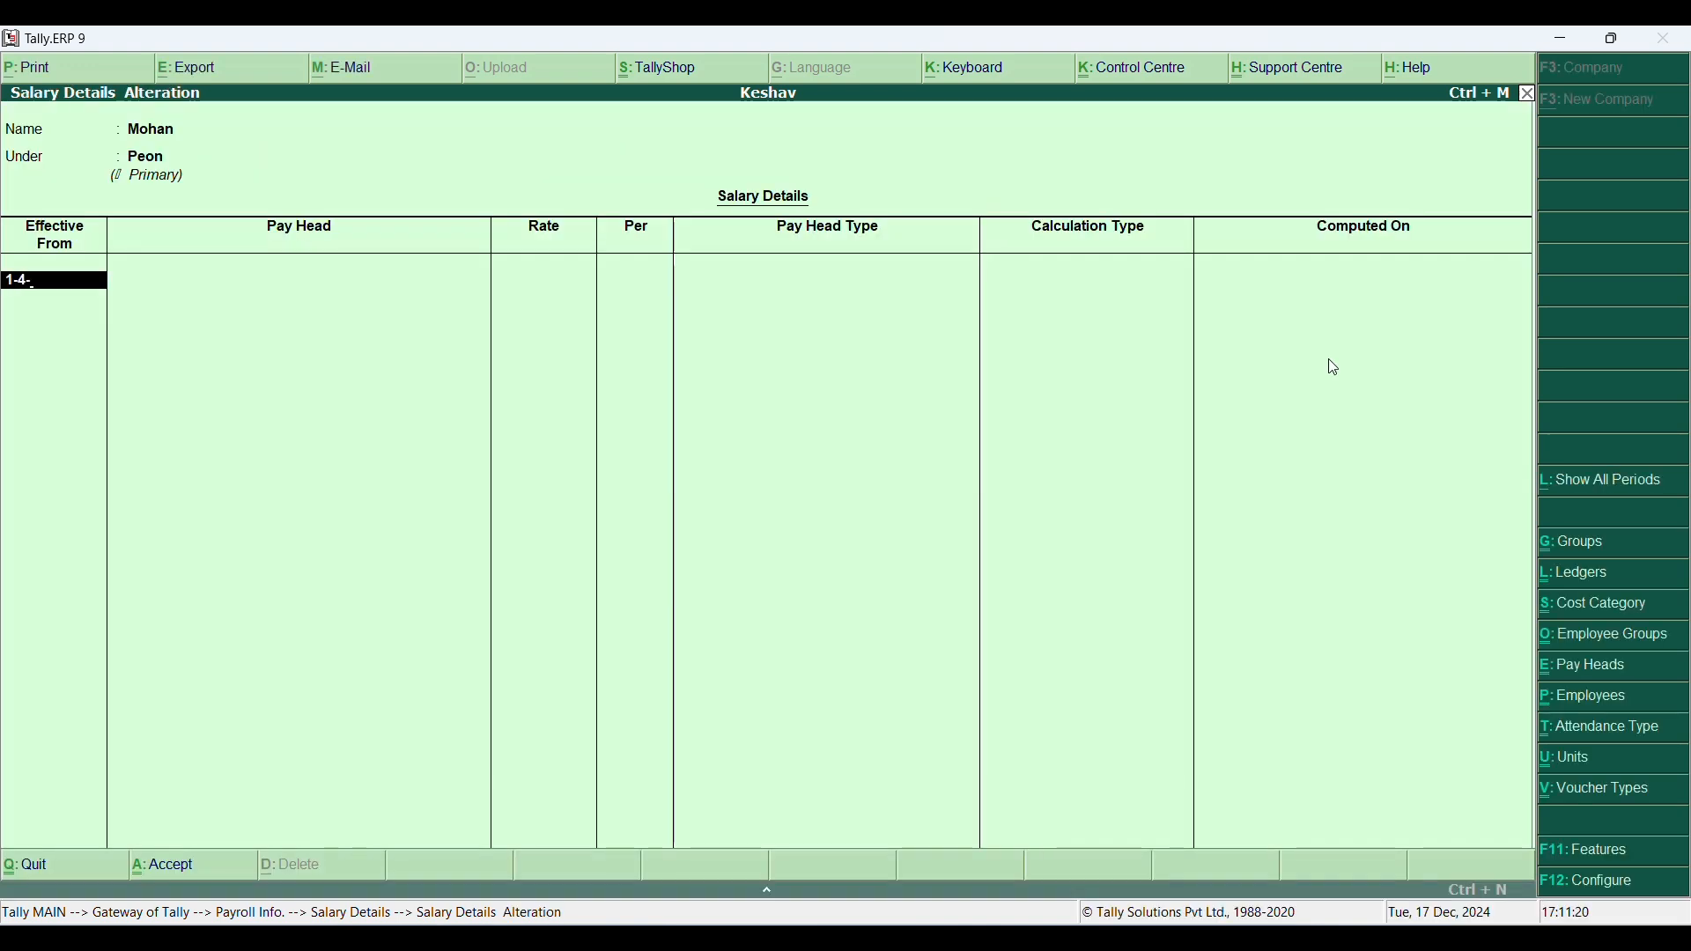
{"action": "key", "text": "Return"}
{"action": "key", "text": "Down"}
{"action": "key", "text": "Return"}
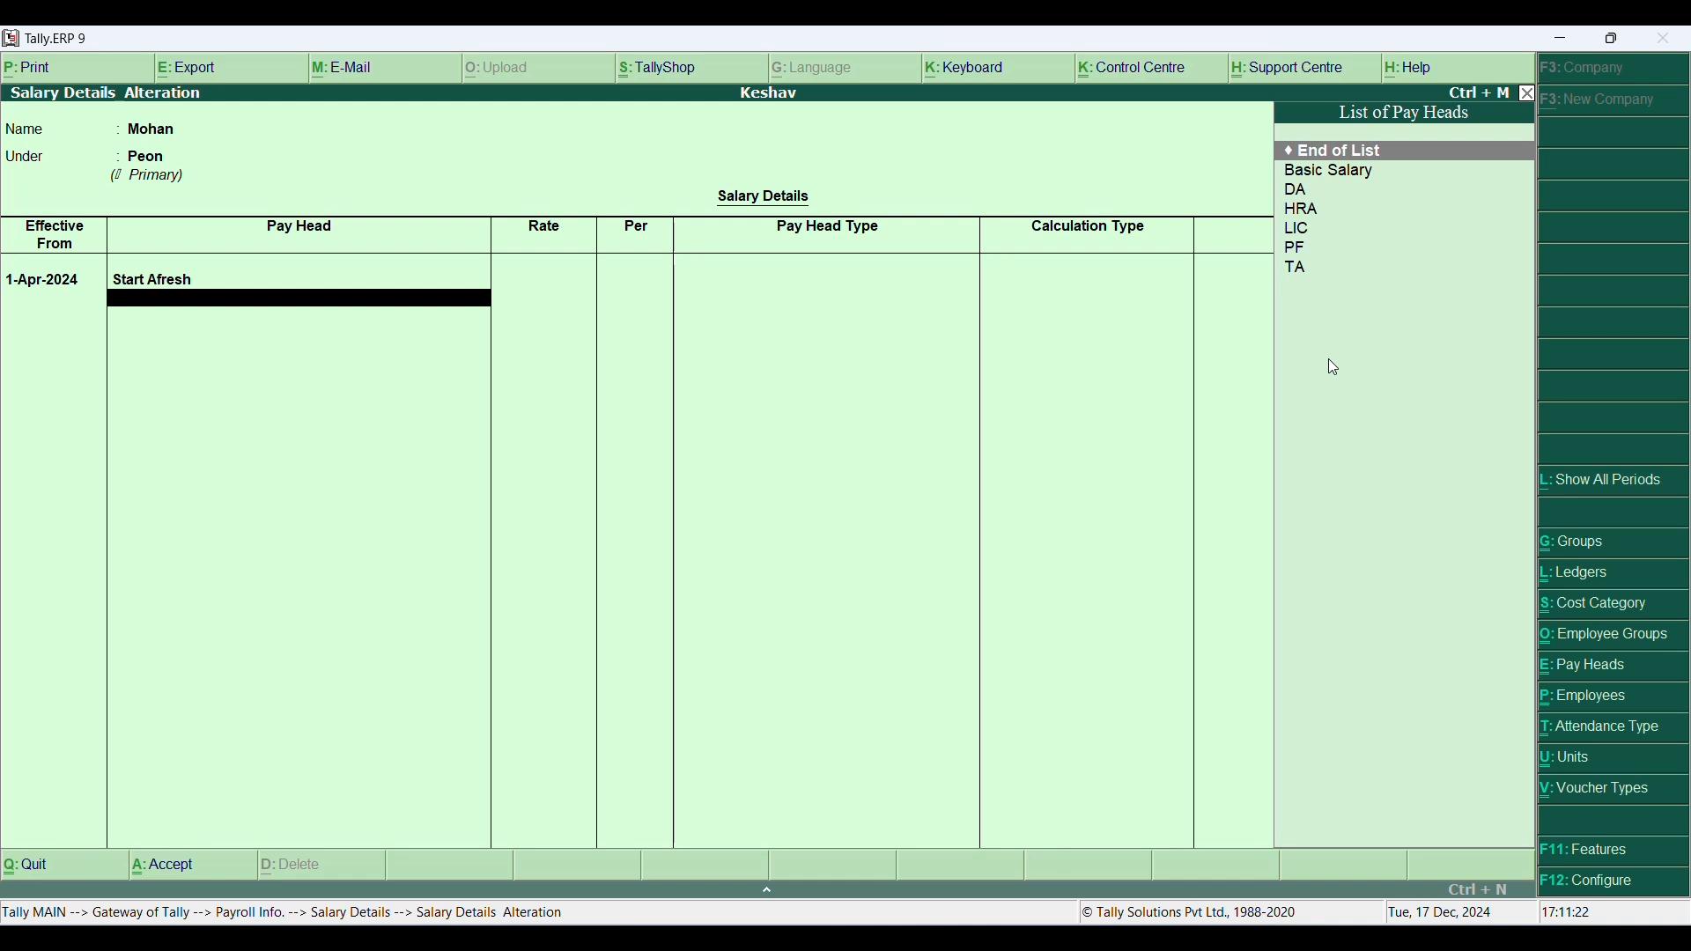
Step: Add Basic Salary at a rate of 25,000 for the Peon employee
{"action": "key", "text": "Down"}
{"action": "key", "text": "Return"}
{"action": "type", "text": "25000"}
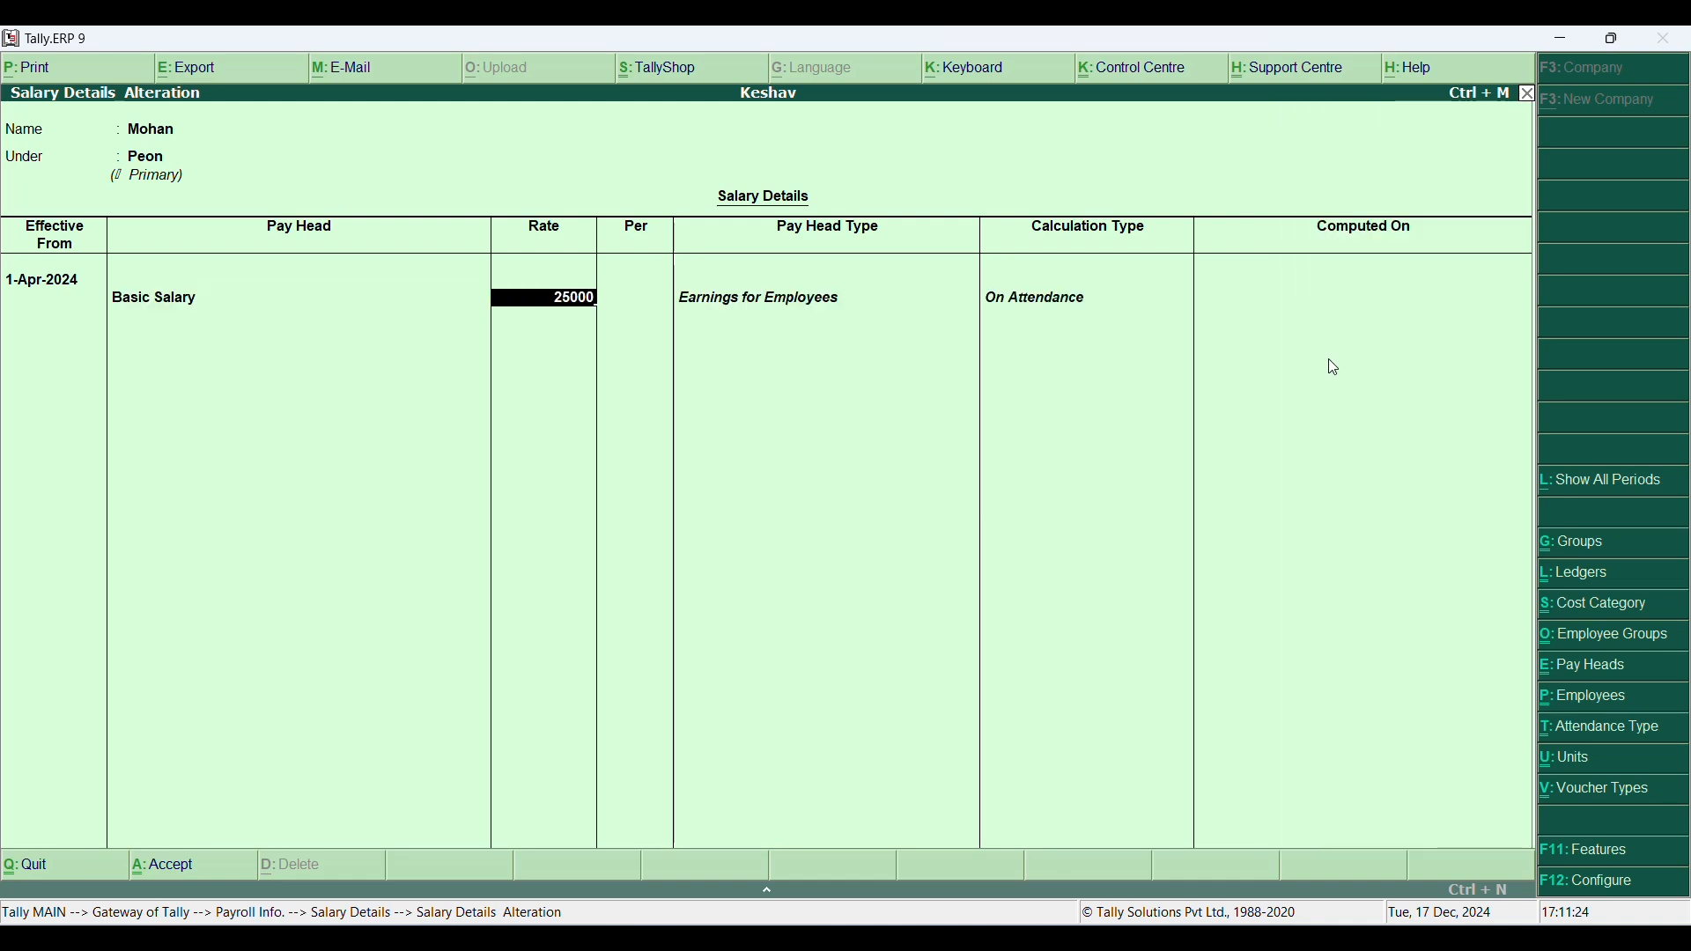
{"action": "key", "text": "Return"}
Step: Add the DA, HRA and TA pay heads for the Peon employee and save the salary details
{"action": "key", "text": "Return"}
{"action": "key", "text": "Down"}
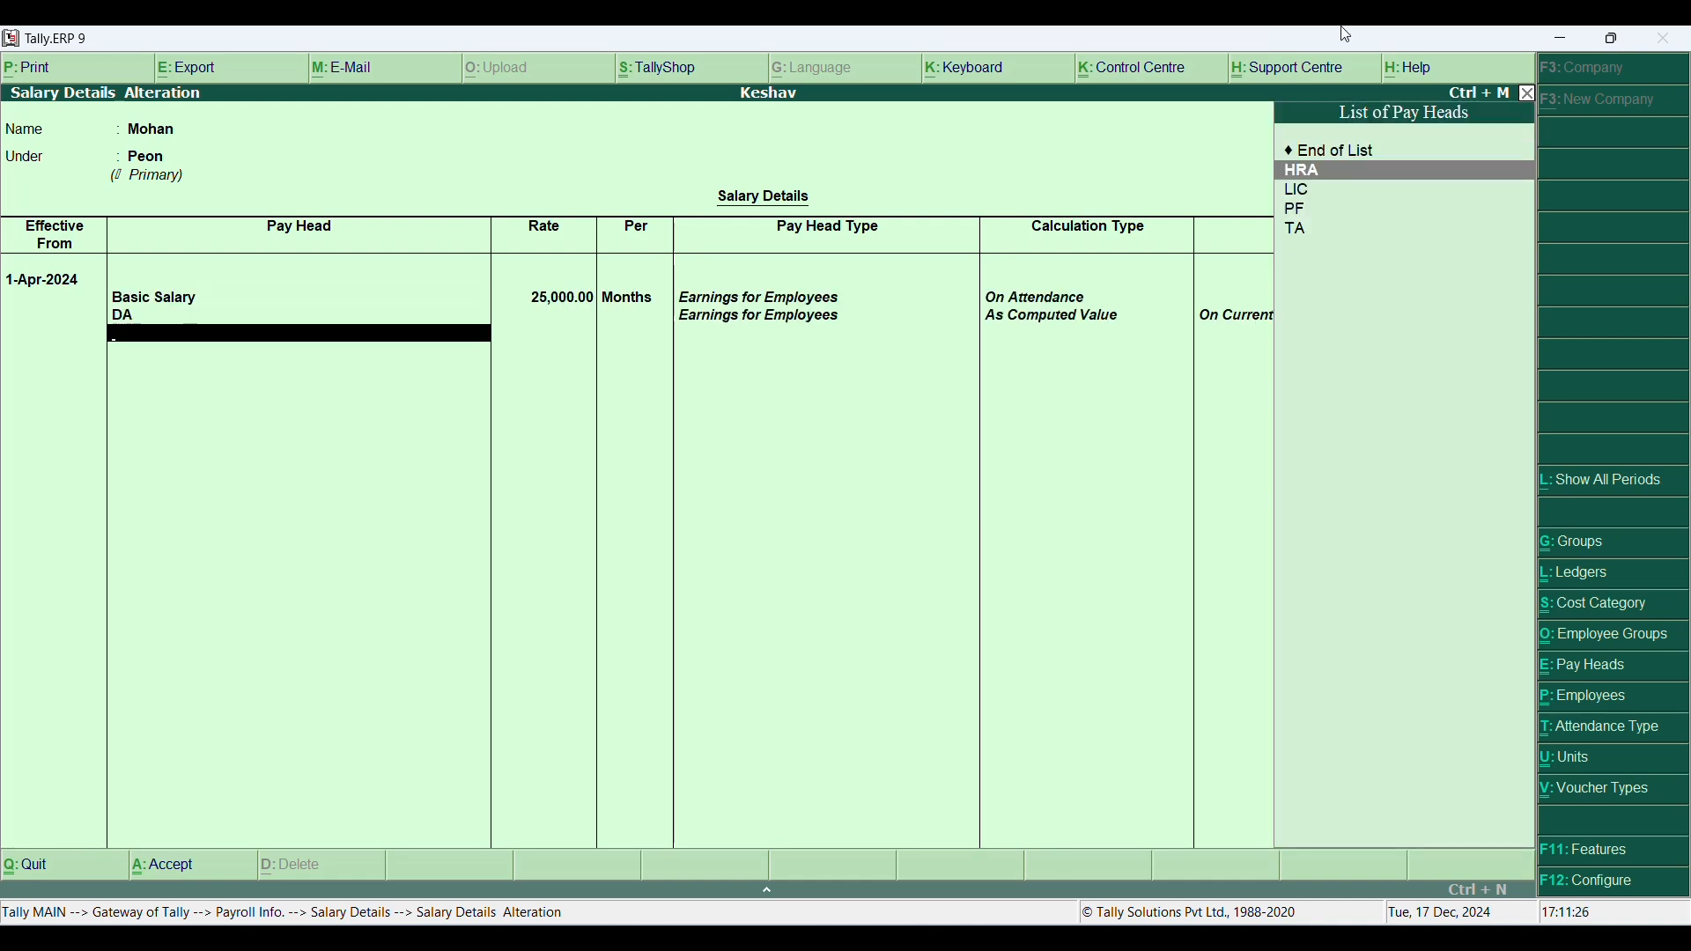
{"action": "key", "text": "Return"}
{"action": "key", "text": "Down"}
{"action": "key", "text": "Down"}
{"action": "key", "text": "Down"}
{"action": "key", "text": "Return"}
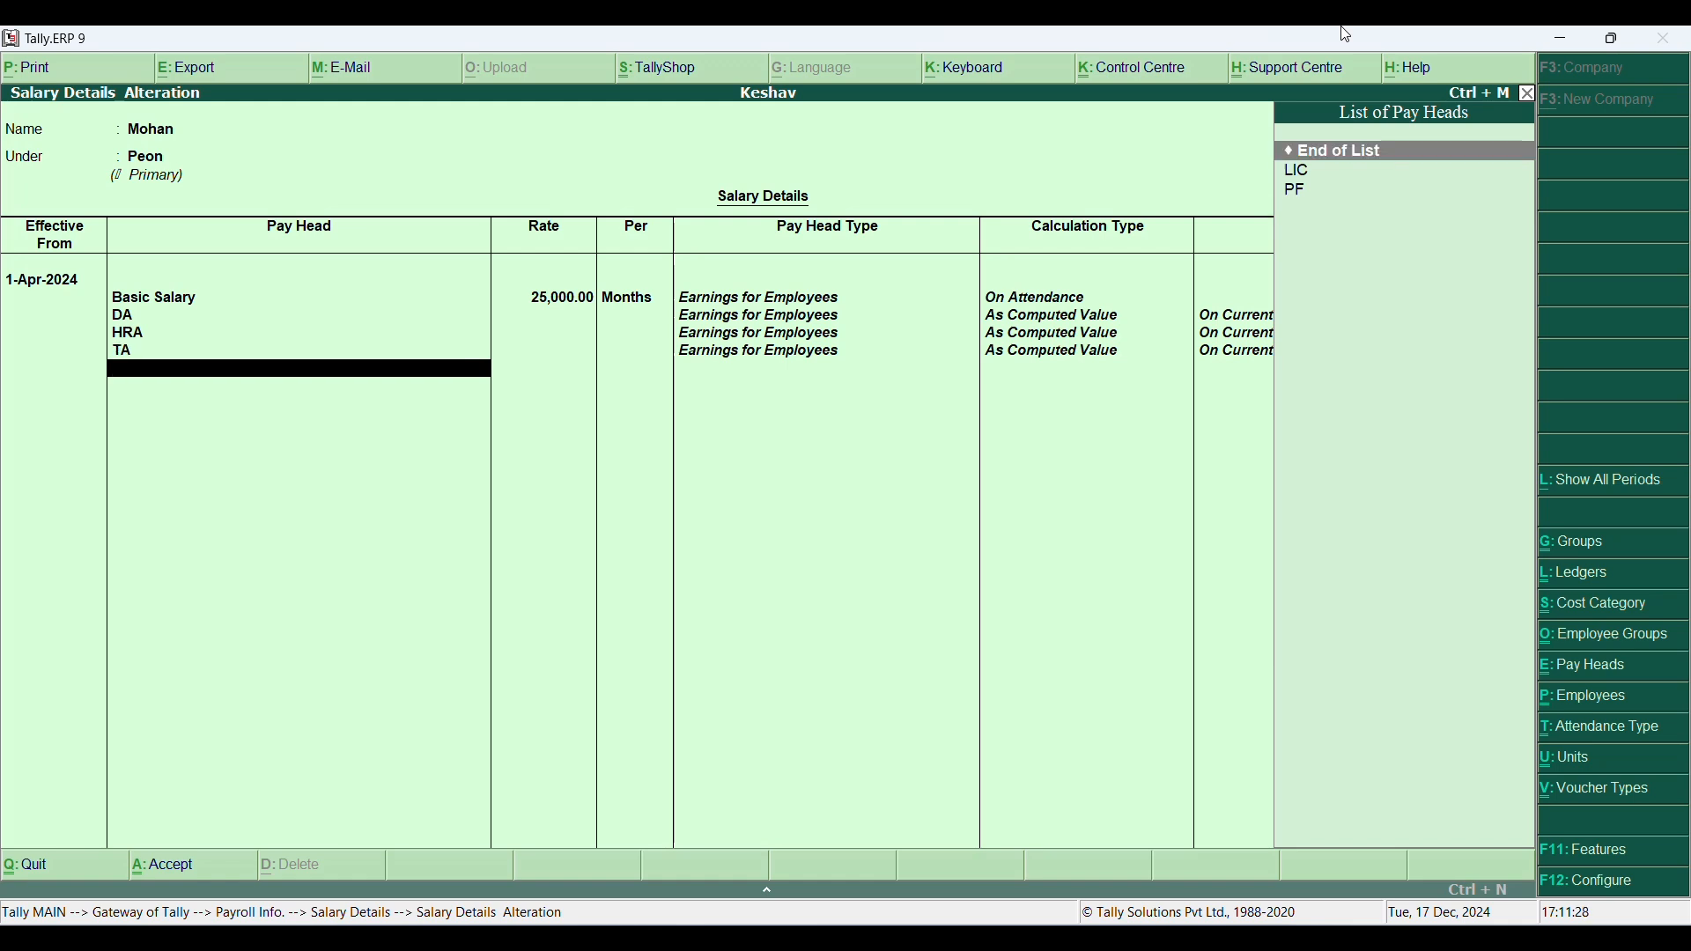
{"action": "key", "text": "Return"}
{"action": "key", "text": "ctrl+a"}
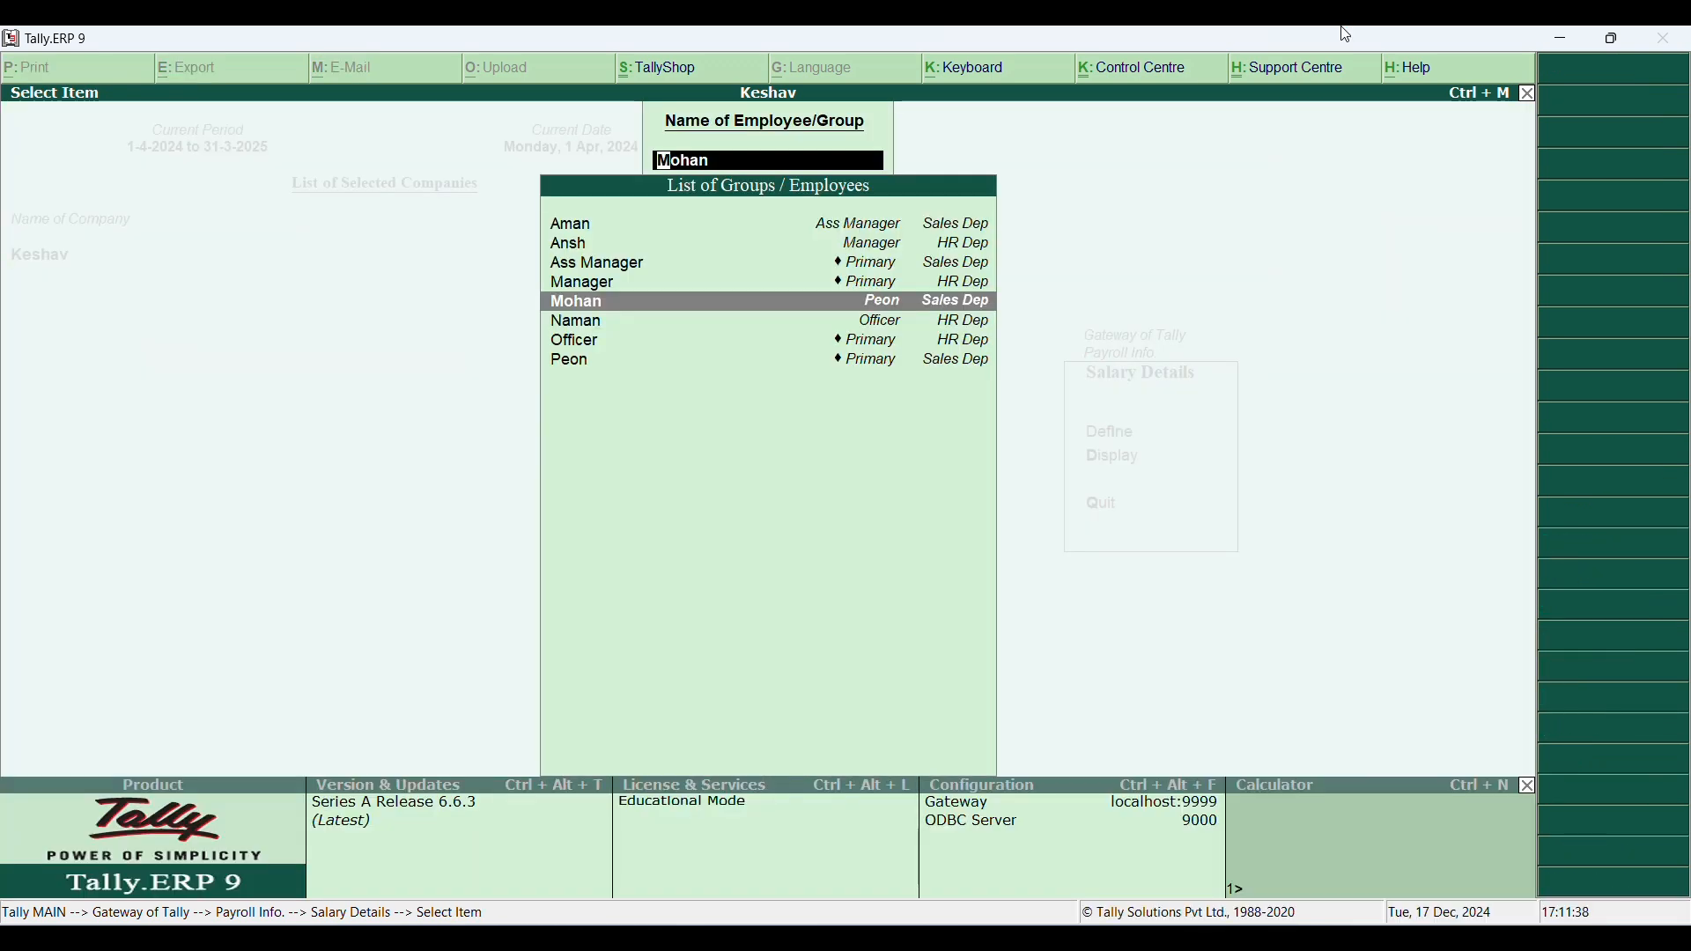
Step: Display the salary details of the Ass Manager employee and of the Manager employee
{"action": "key", "text": "Escape"}
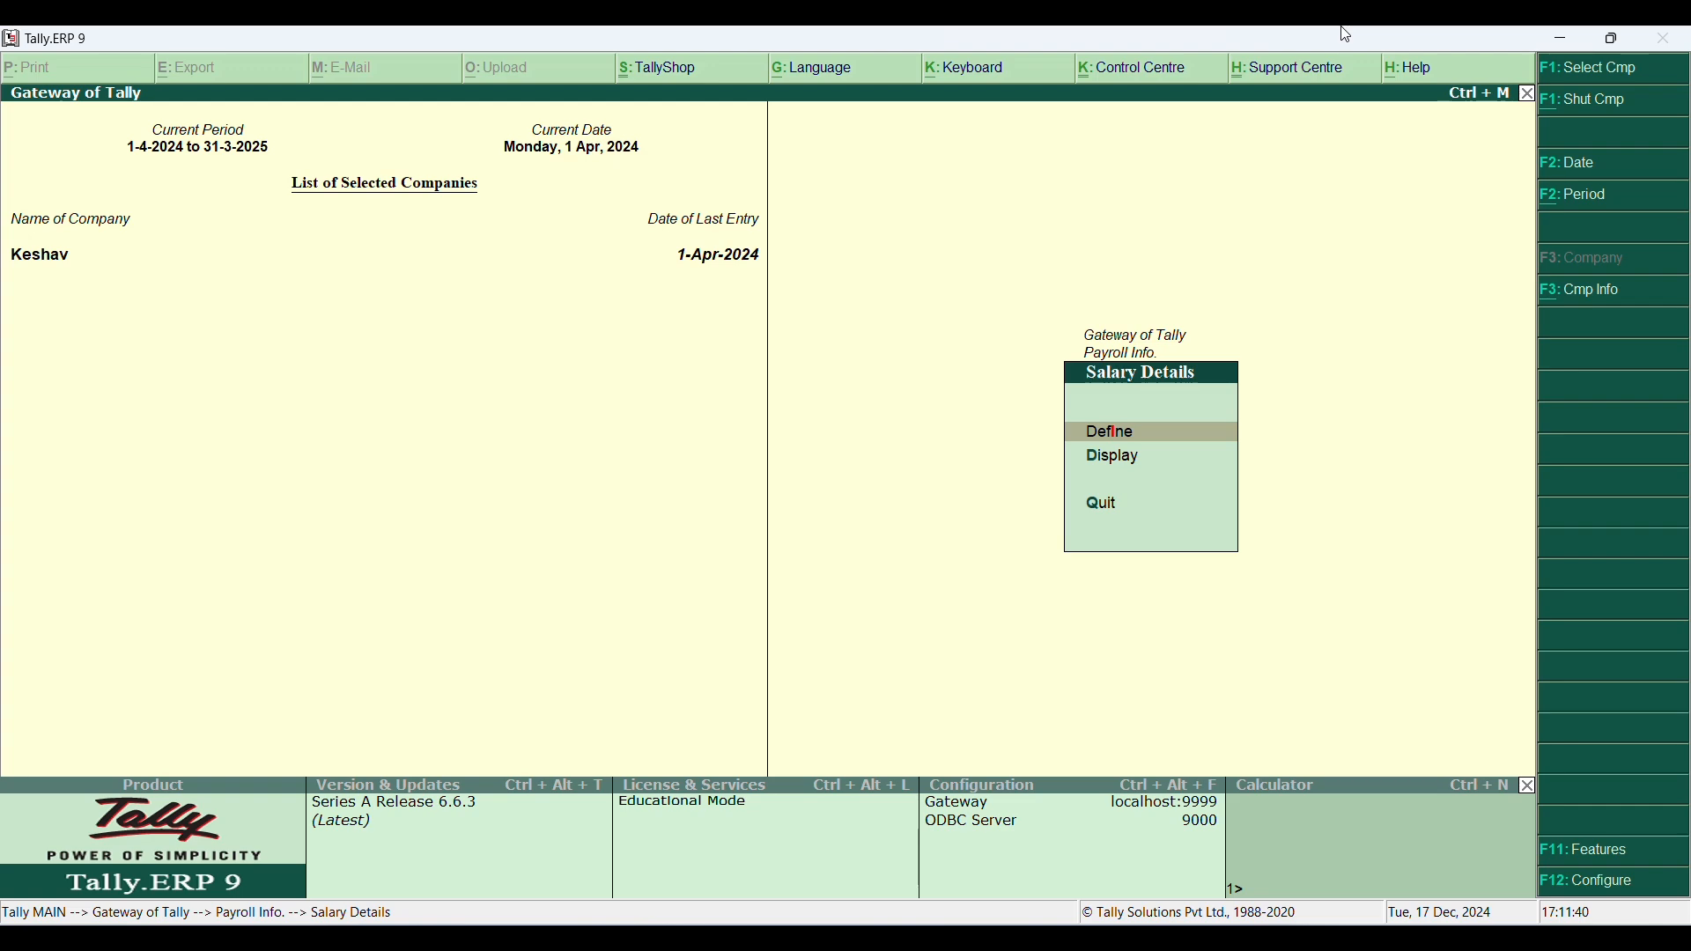
{"action": "key", "text": "Down"}
{"action": "key", "text": "Return"}
{"action": "key", "text": "d"}
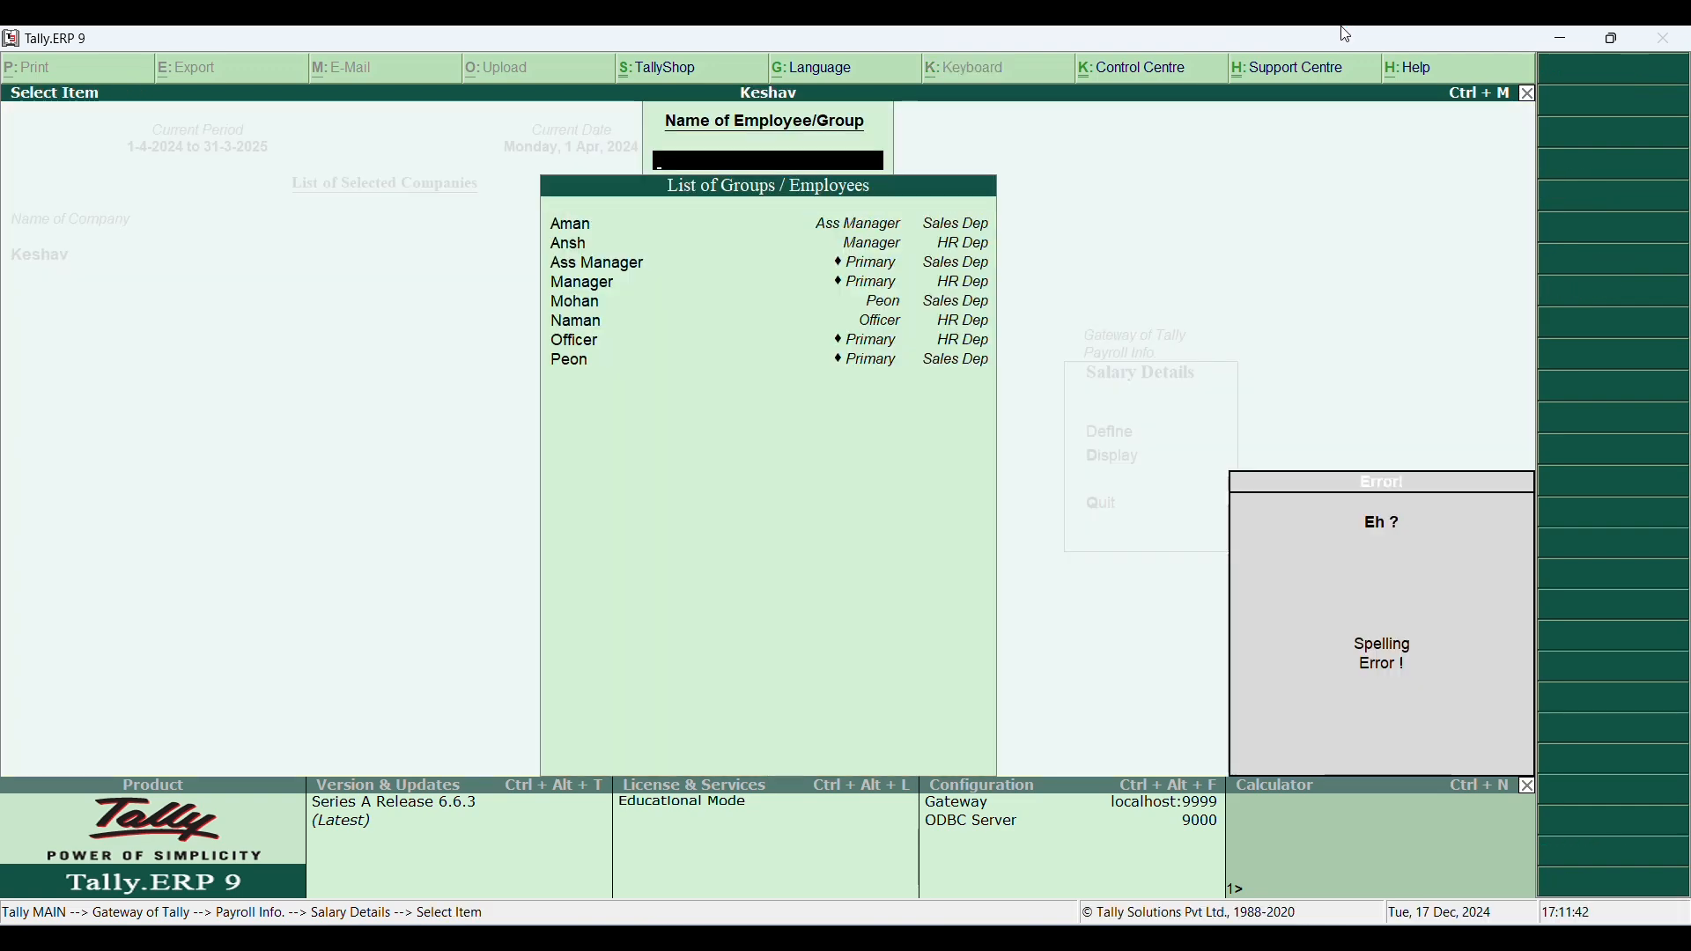
{"action": "key", "text": "Down"}
{"action": "key", "text": "Up"}
{"action": "key", "text": "Return"}
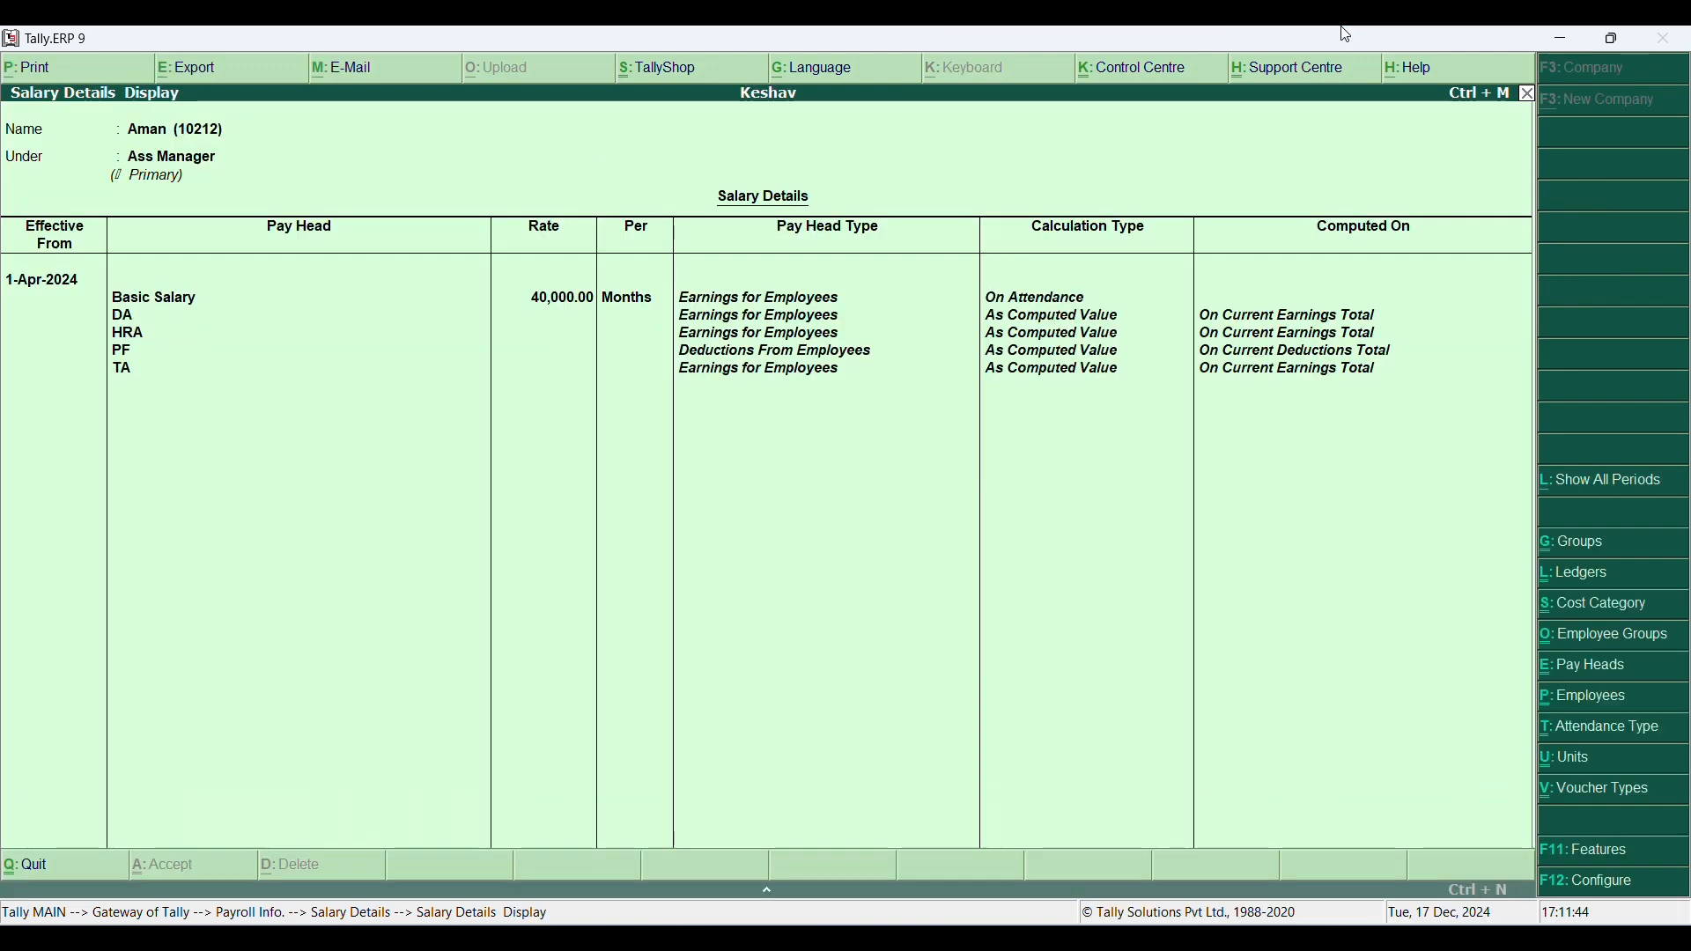
{"action": "key", "text": "Escape"}
{"action": "key", "text": "Down"}
{"action": "key", "text": "Return"}
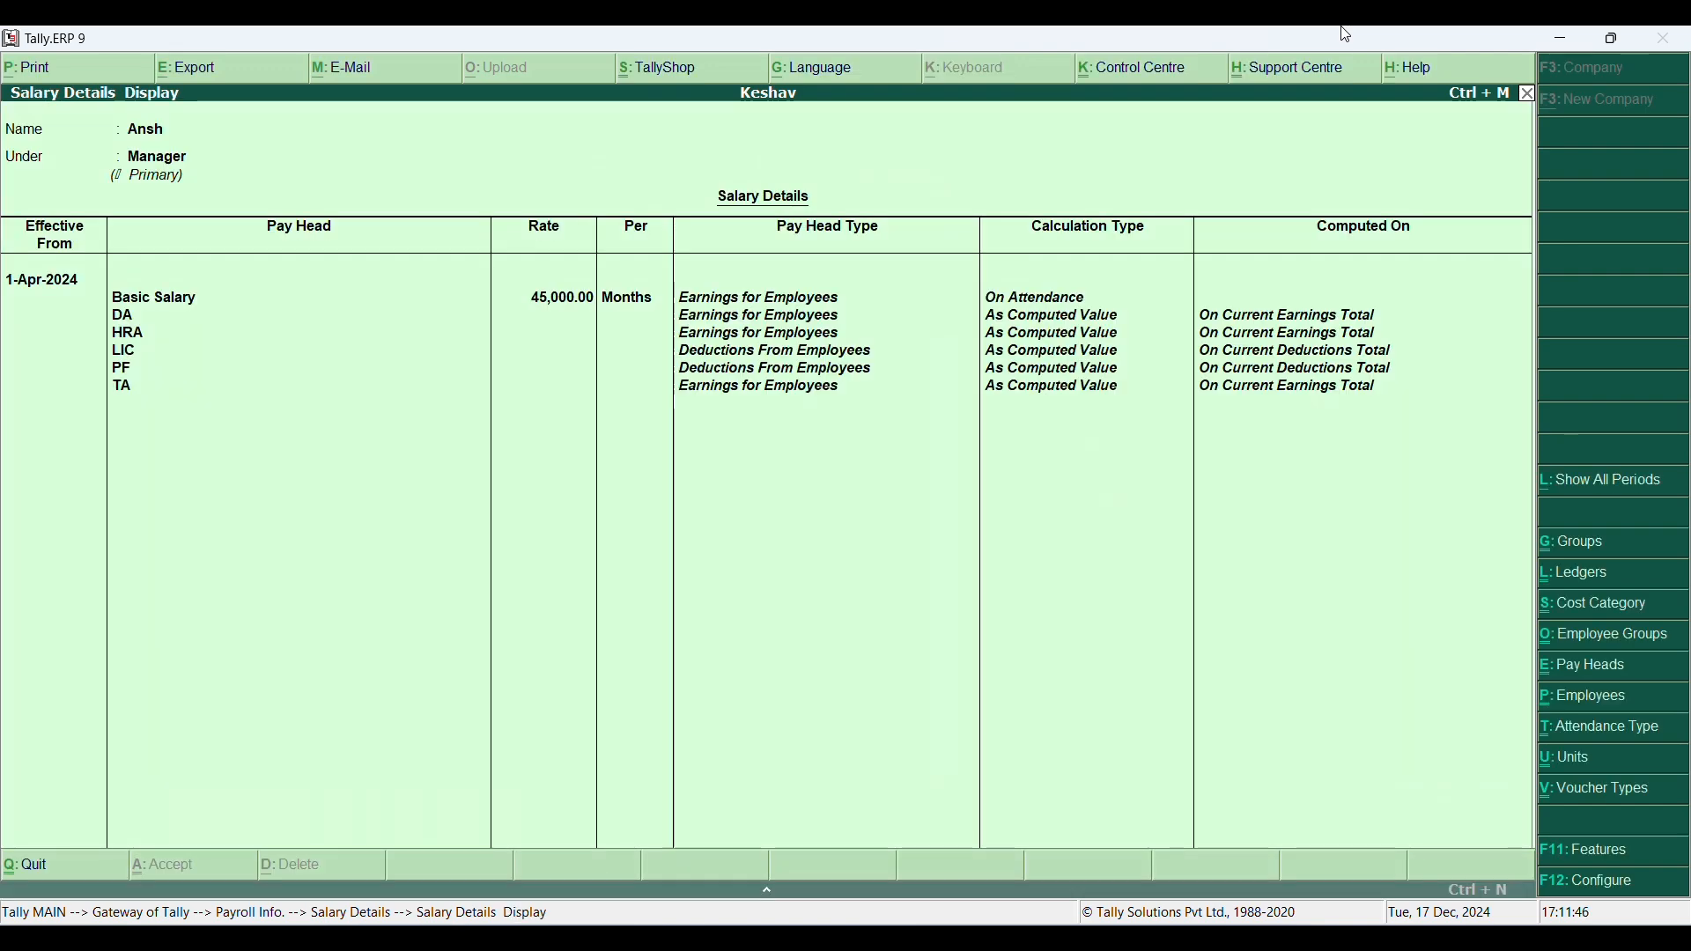
{"action": "key", "text": "Escape"}
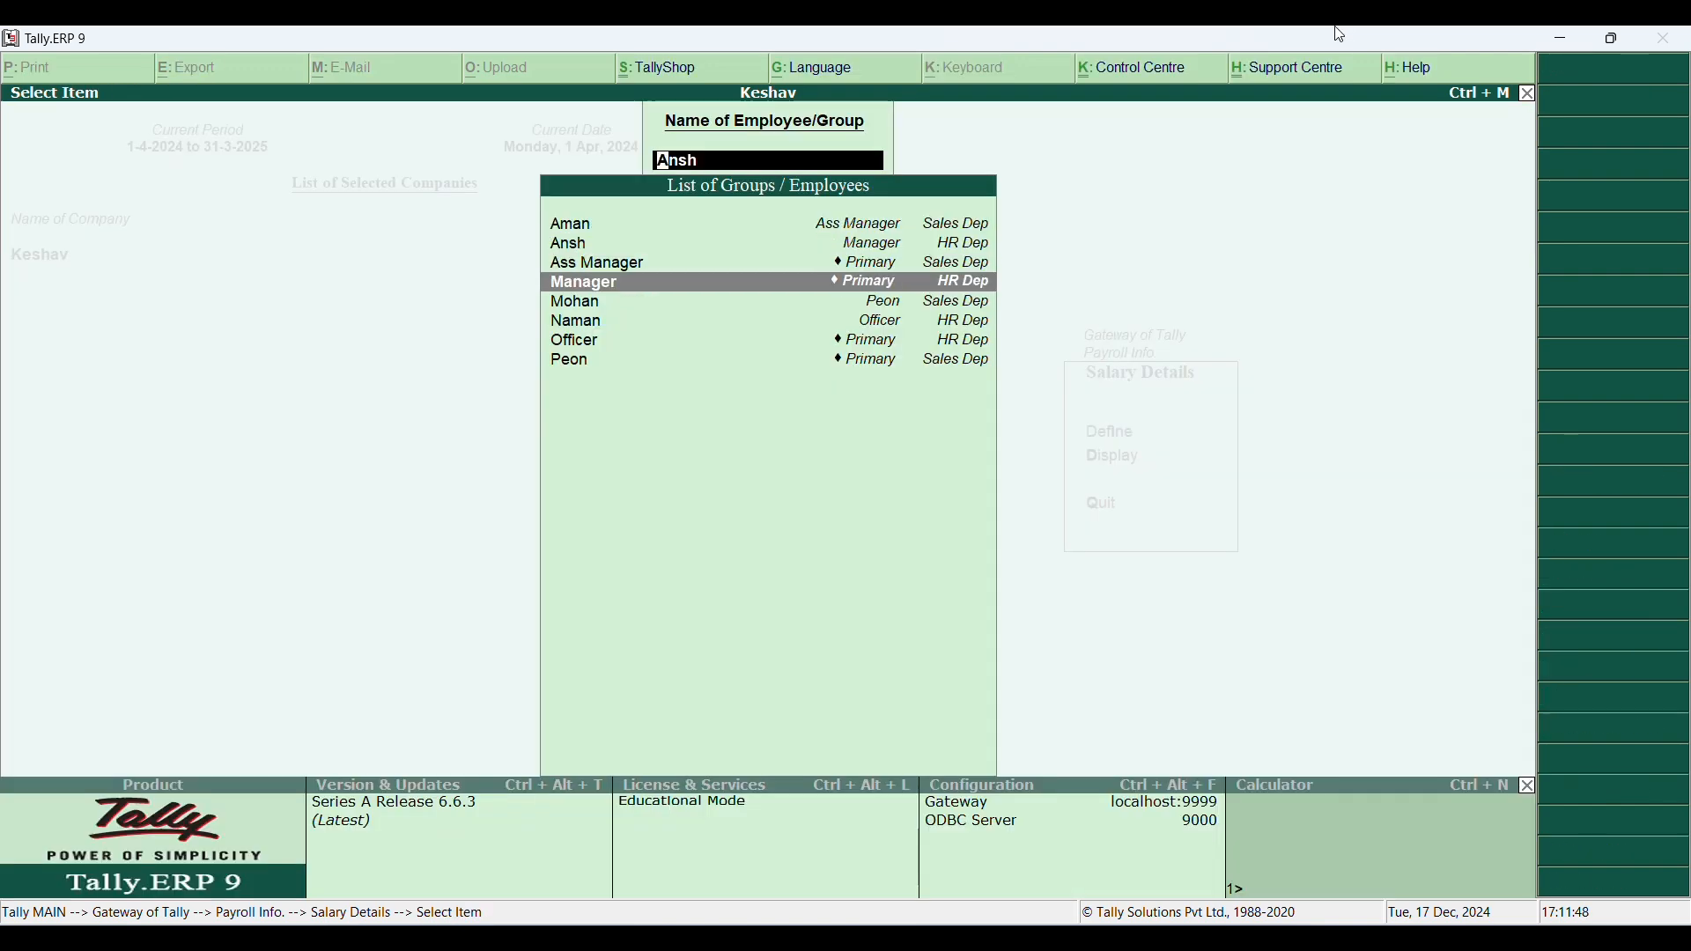
Step: Display the salary details of the Peon employee and of the Officer employee
{"action": "key", "text": "Down"}
{"action": "key", "text": "Return"}
{"action": "key", "text": "Escape"}
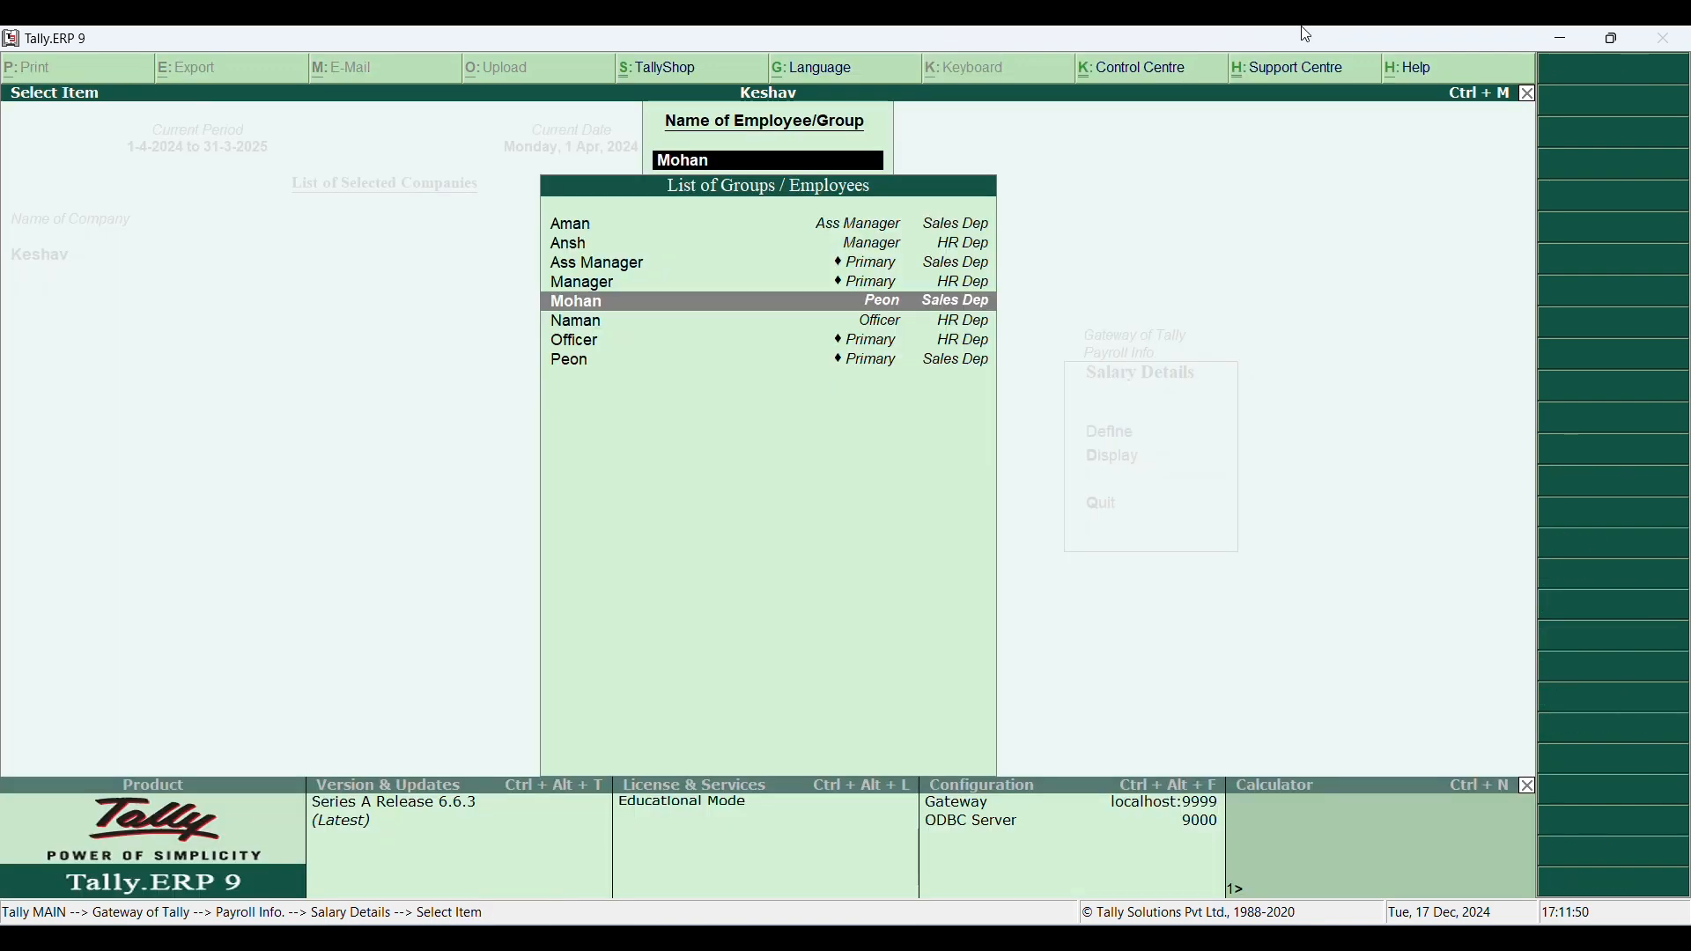
{"action": "key", "text": "Down"}
{"action": "key", "text": "Return"}
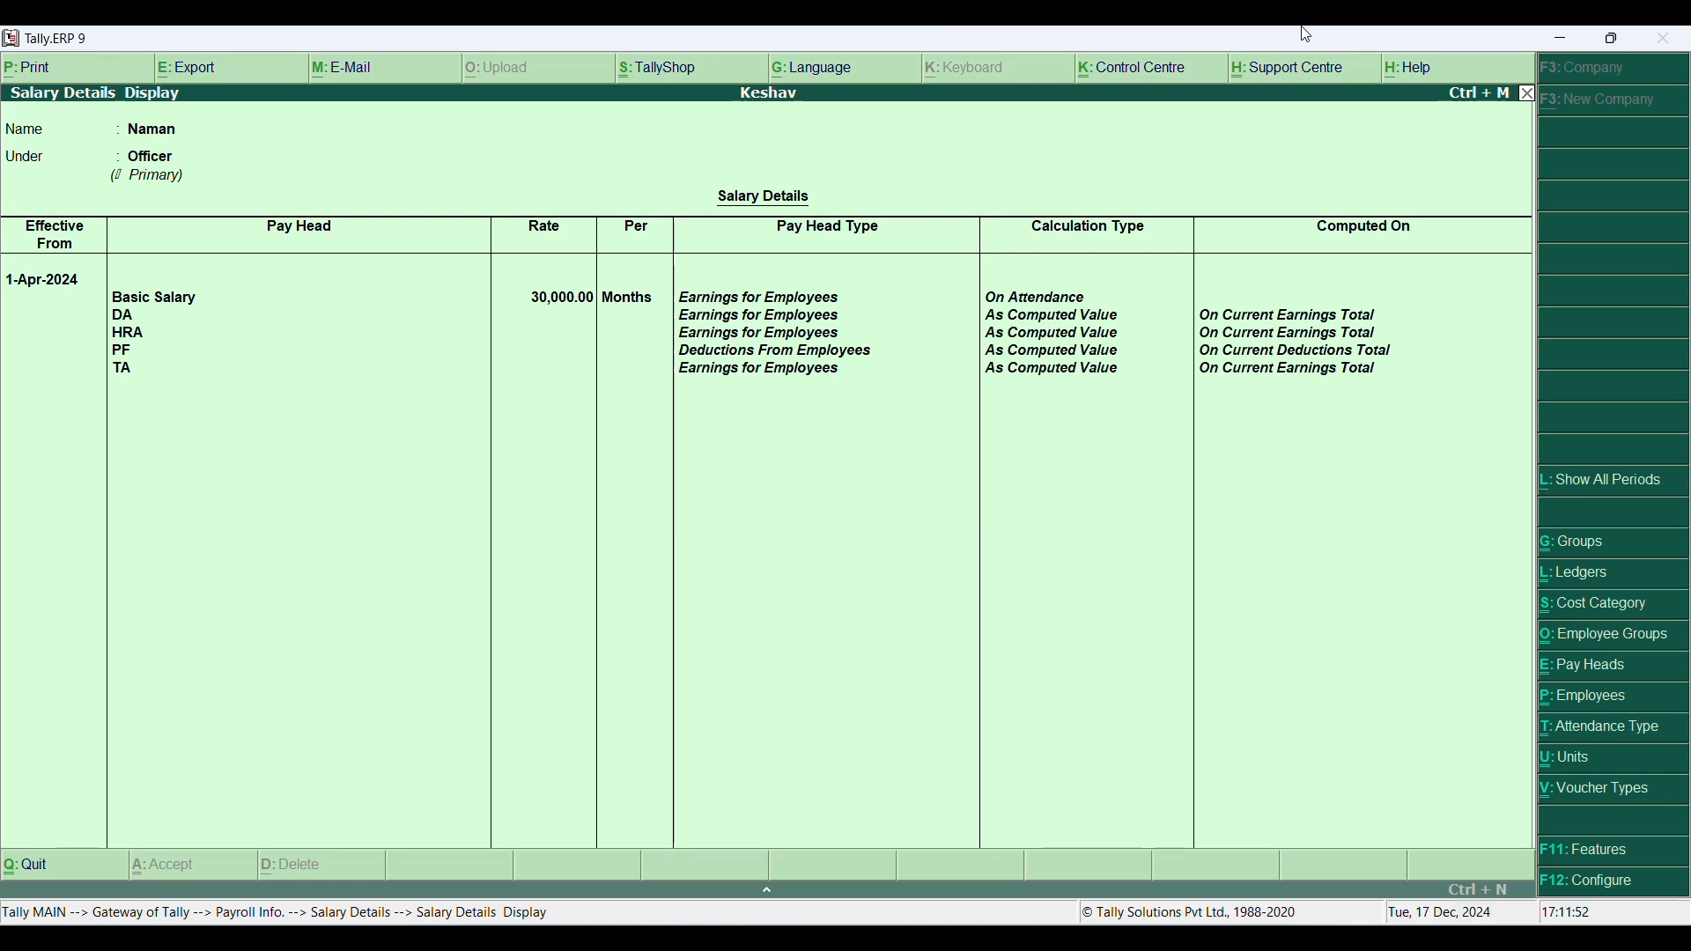
{"action": "key", "text": "Escape"}
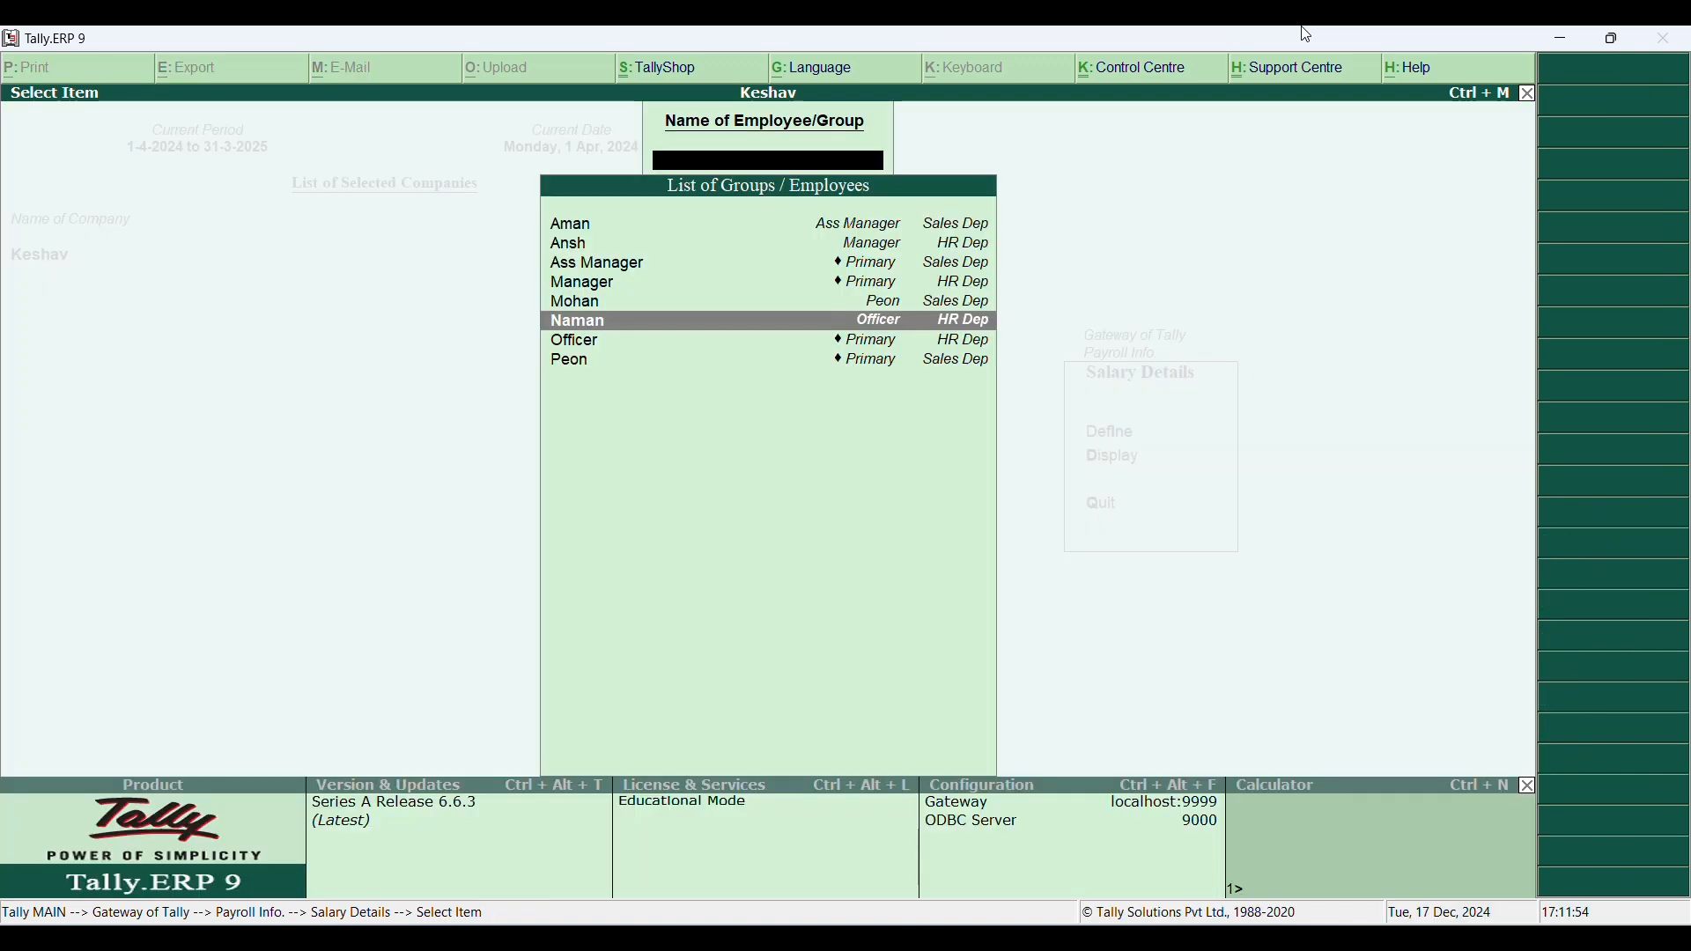
{"action": "key", "text": "Down"}
{"action": "key", "text": "Down"}
{"action": "key", "text": "Escape"}
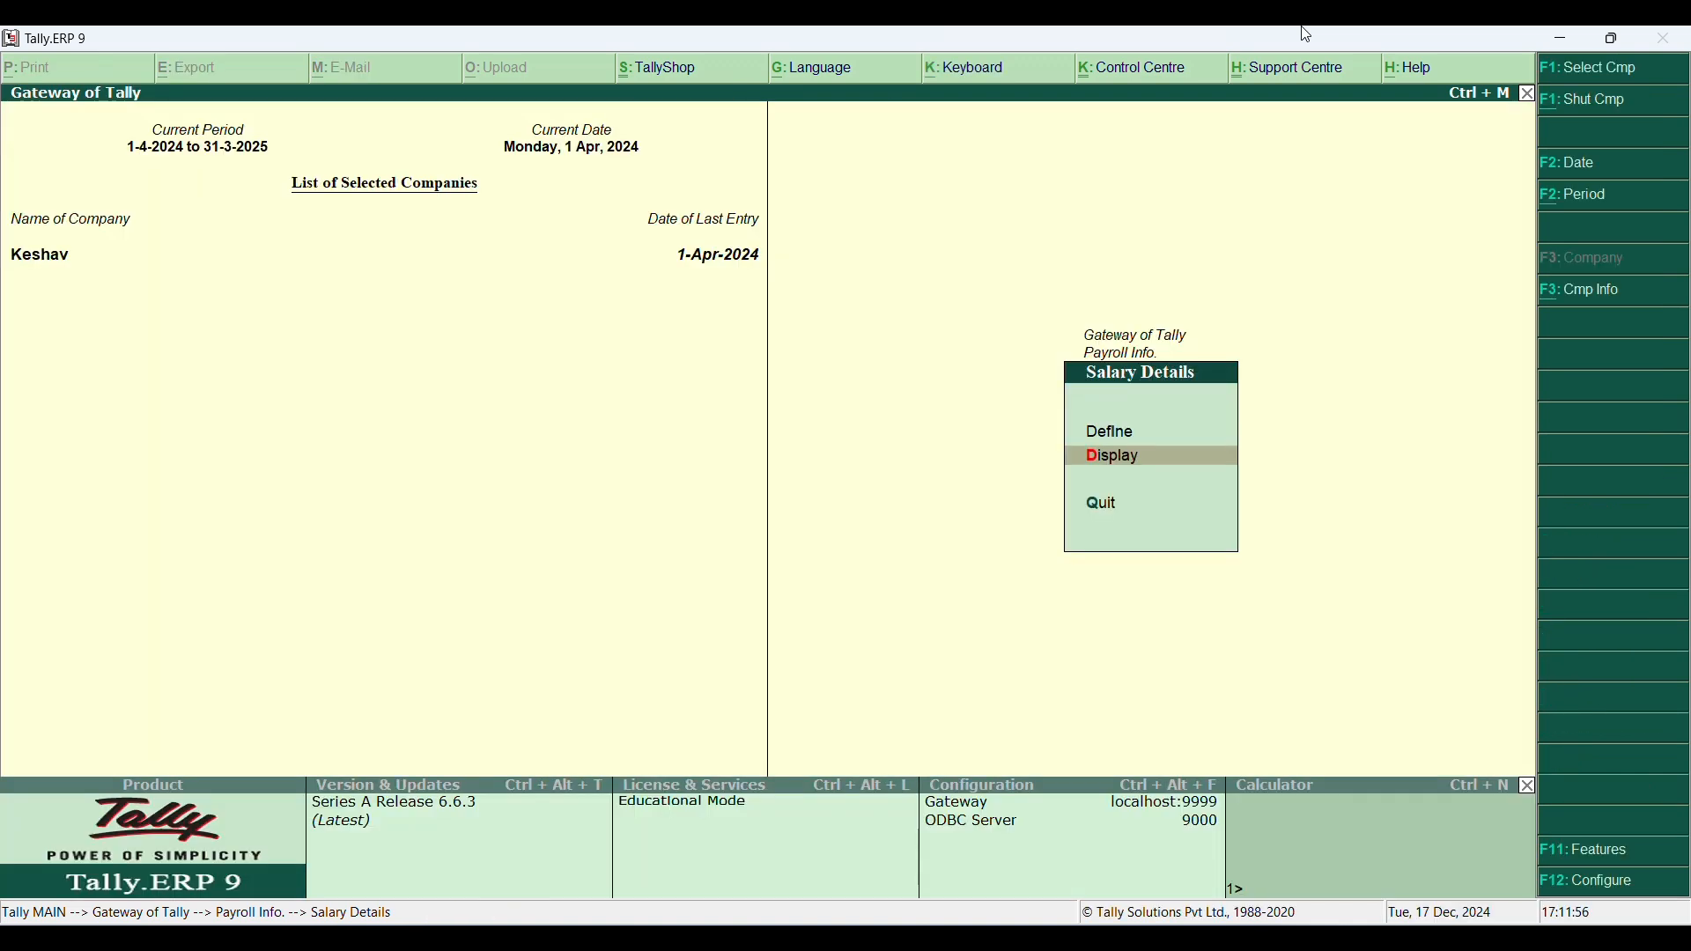
Step: Go to Payroll Vouchers and start a new attendance voucher
{"action": "key", "text": "Escape"}
{"action": "key", "text": "Escape"}
{"action": "key", "text": "Down"}
{"action": "key", "text": "Down"}
{"action": "key", "text": "Down"}
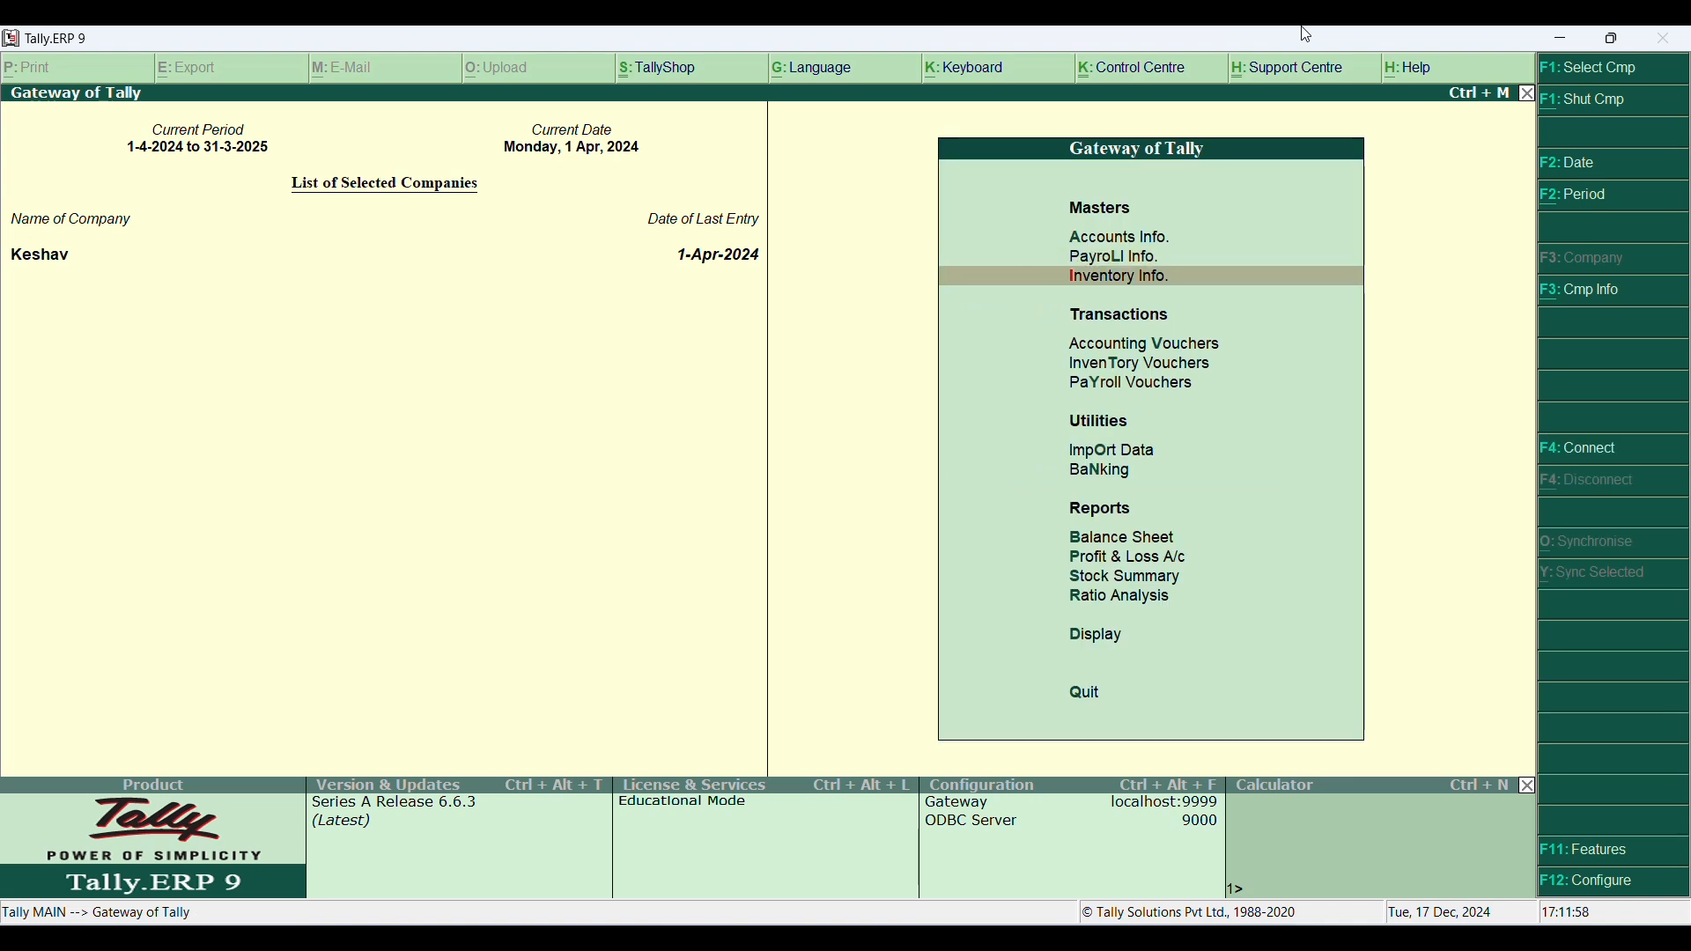
{"action": "key", "text": "Down"}
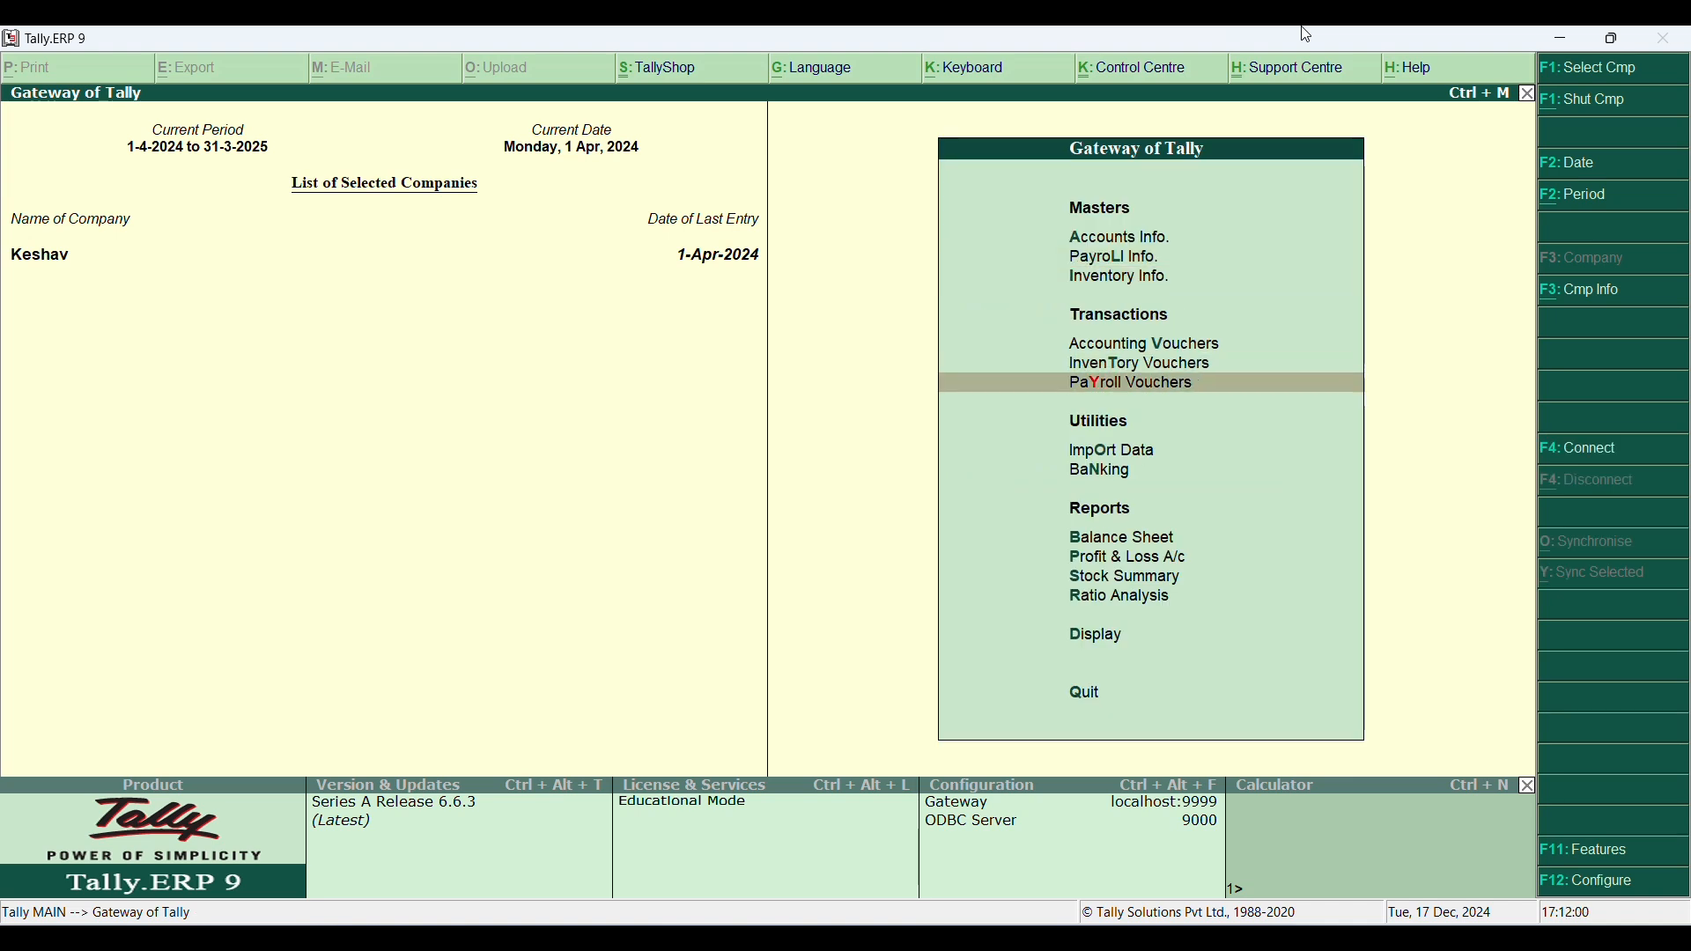
{"action": "key", "text": "Return"}
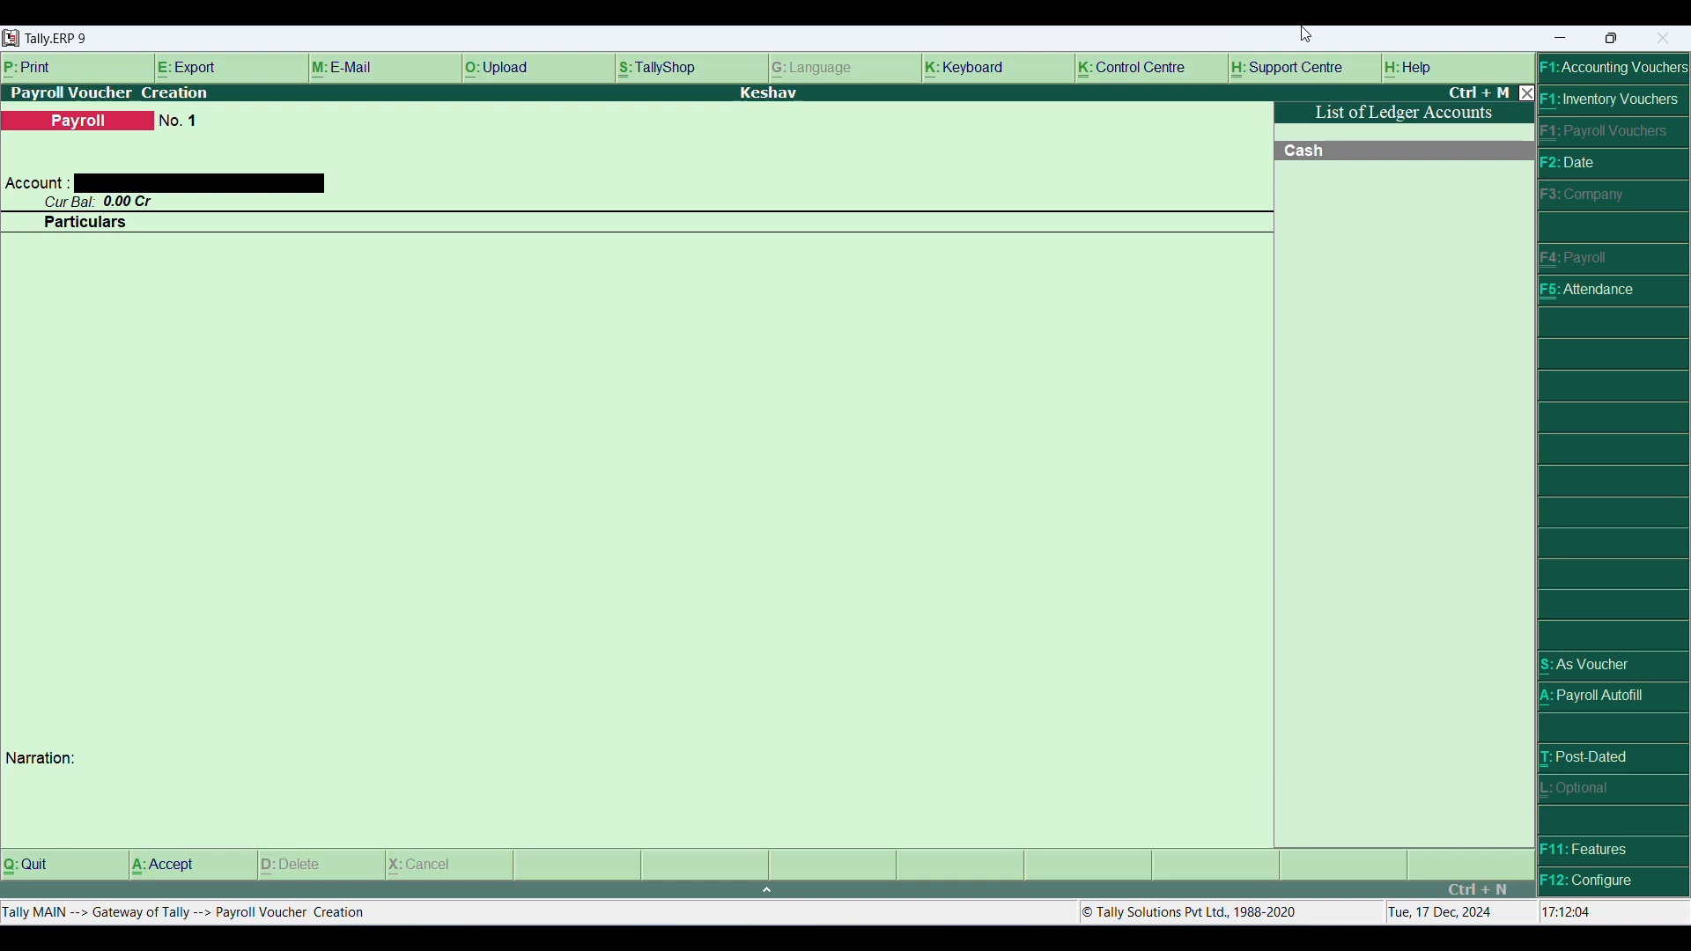
{"action": "key", "text": "F5"}
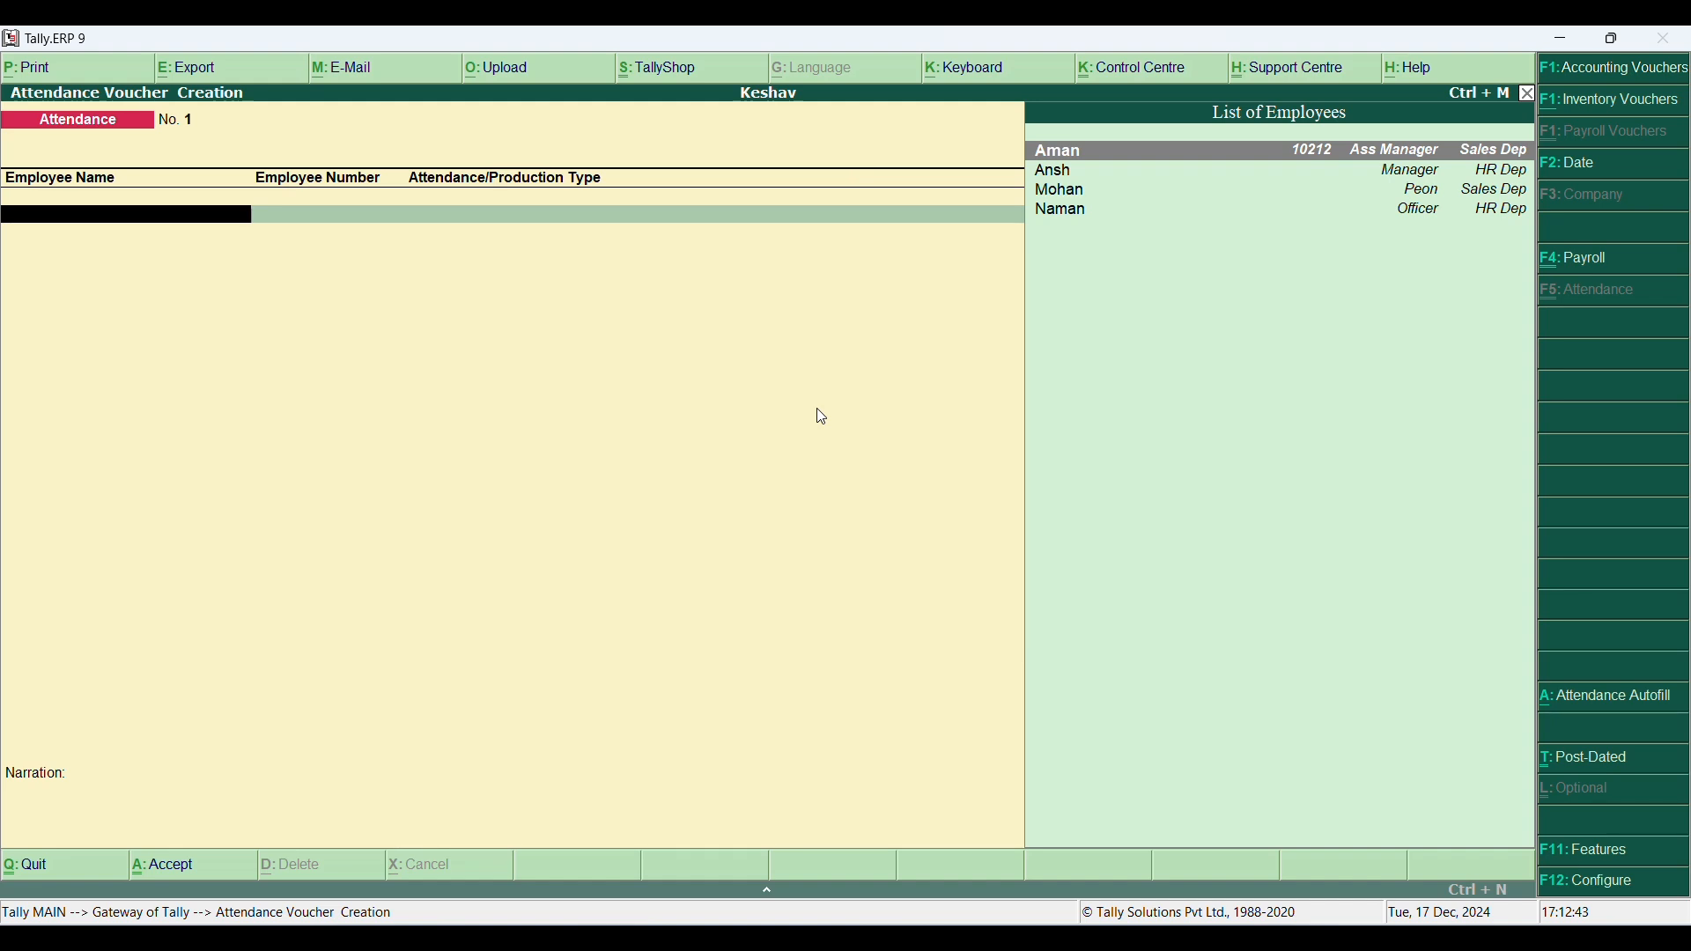
{"action": "key", "text": "F4"}
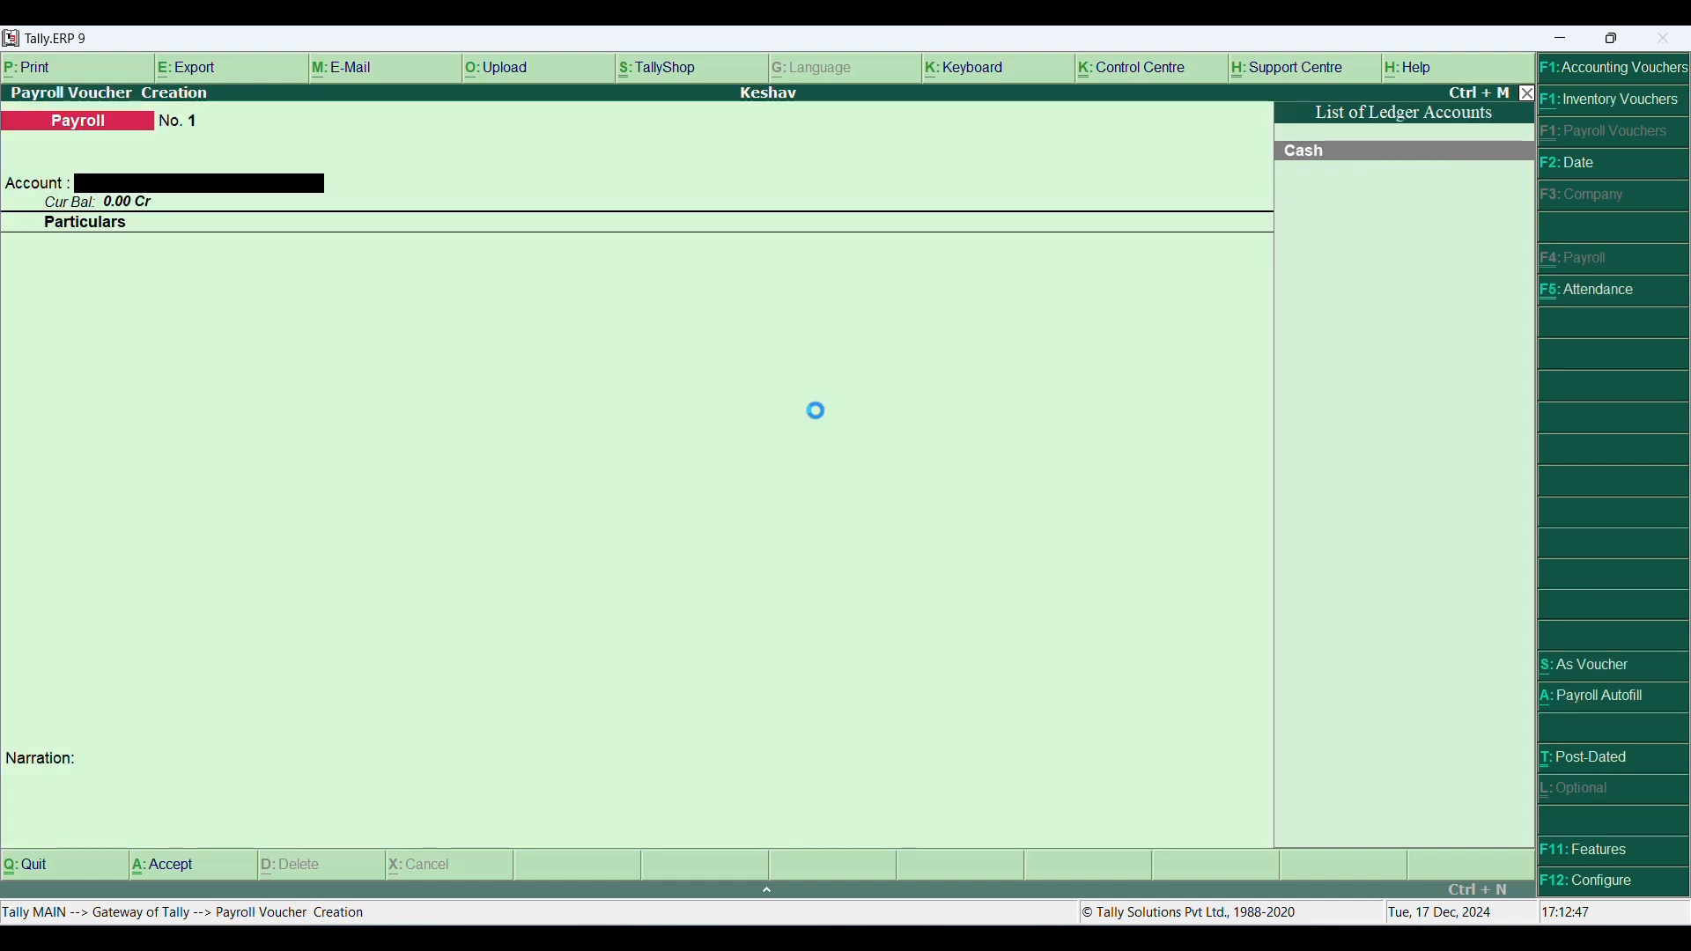
{"action": "key", "text": "F5"}
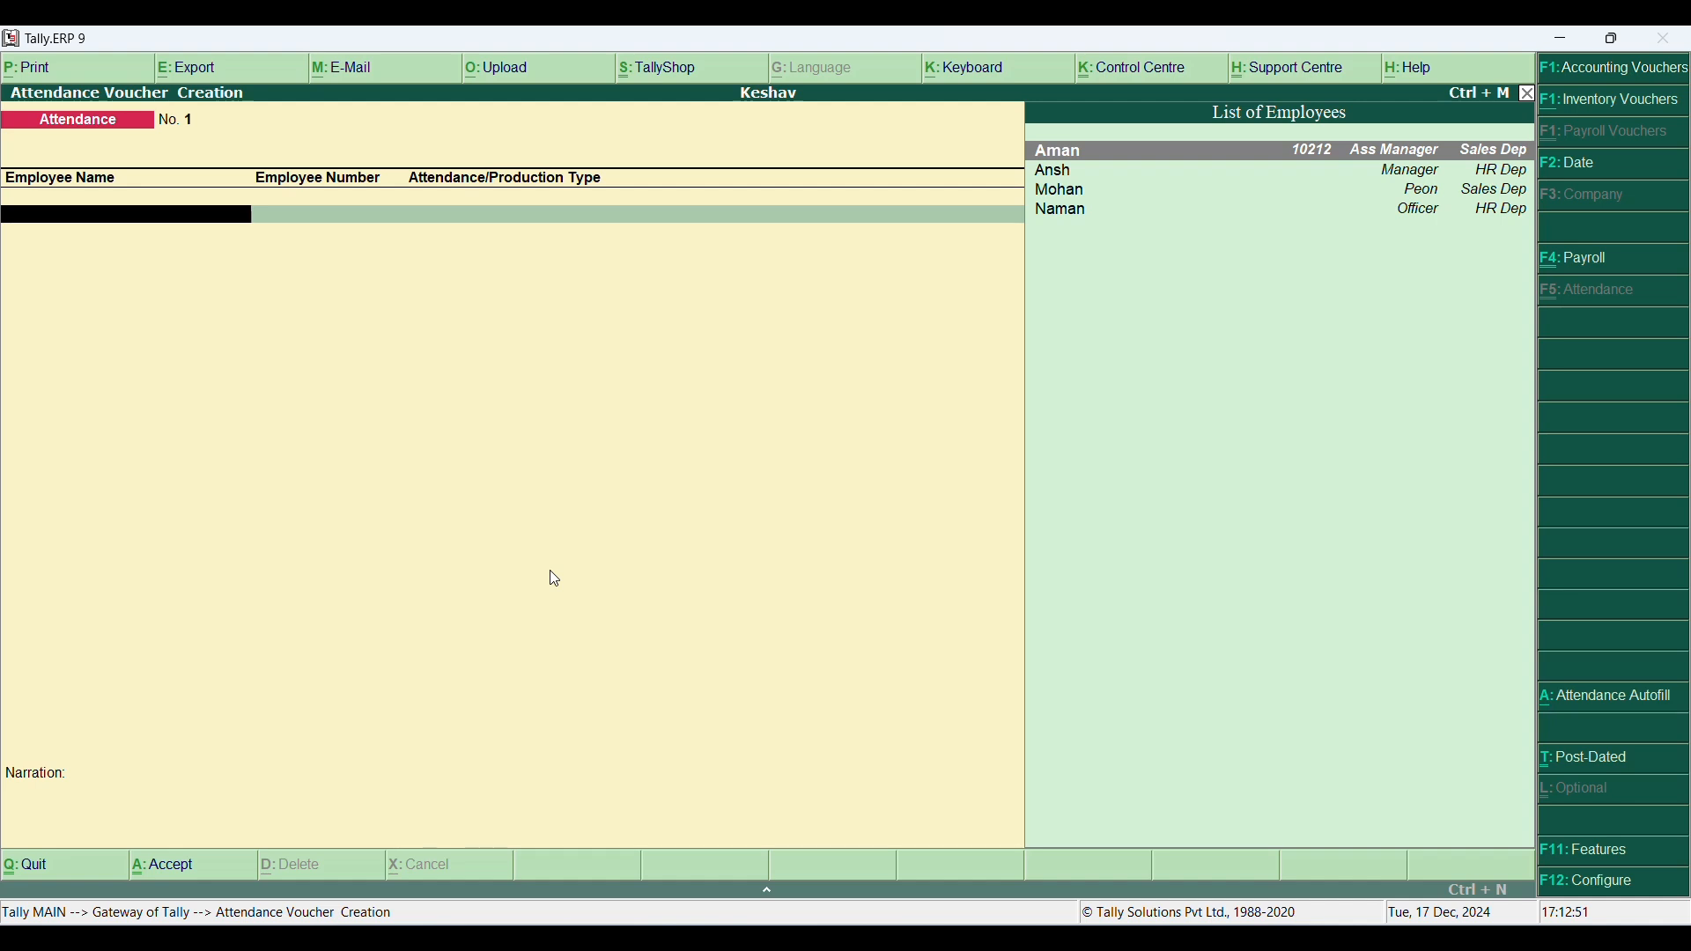
{"action": "key", "text": "Return"}
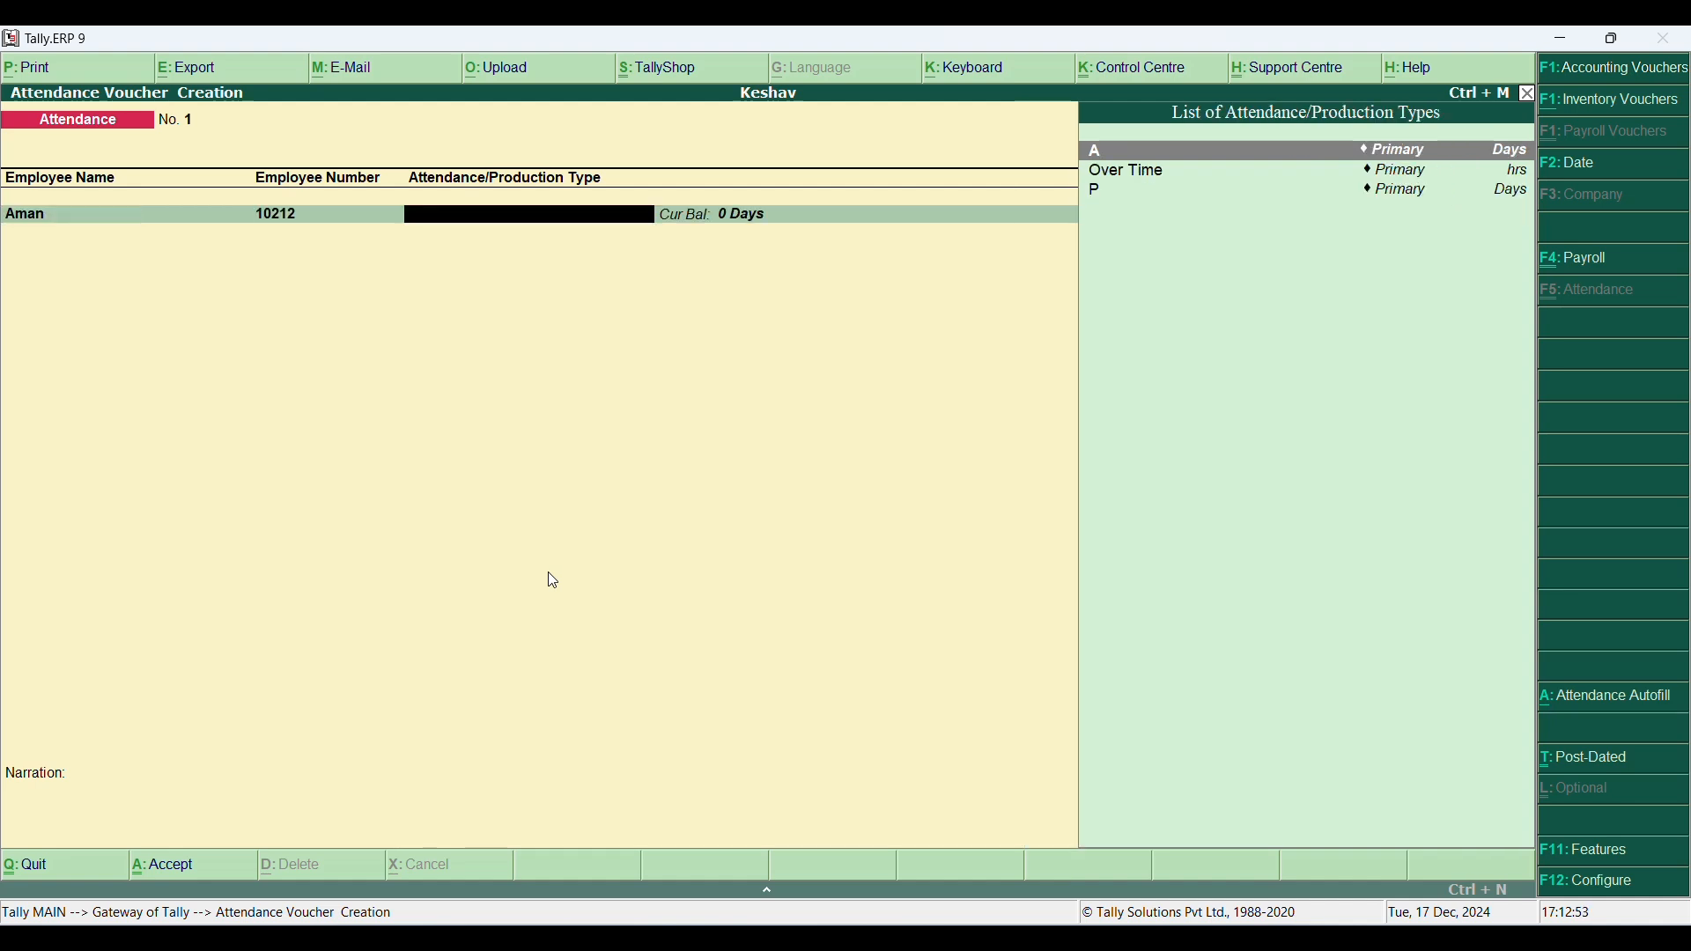
{"action": "key", "text": "BackSpace"}
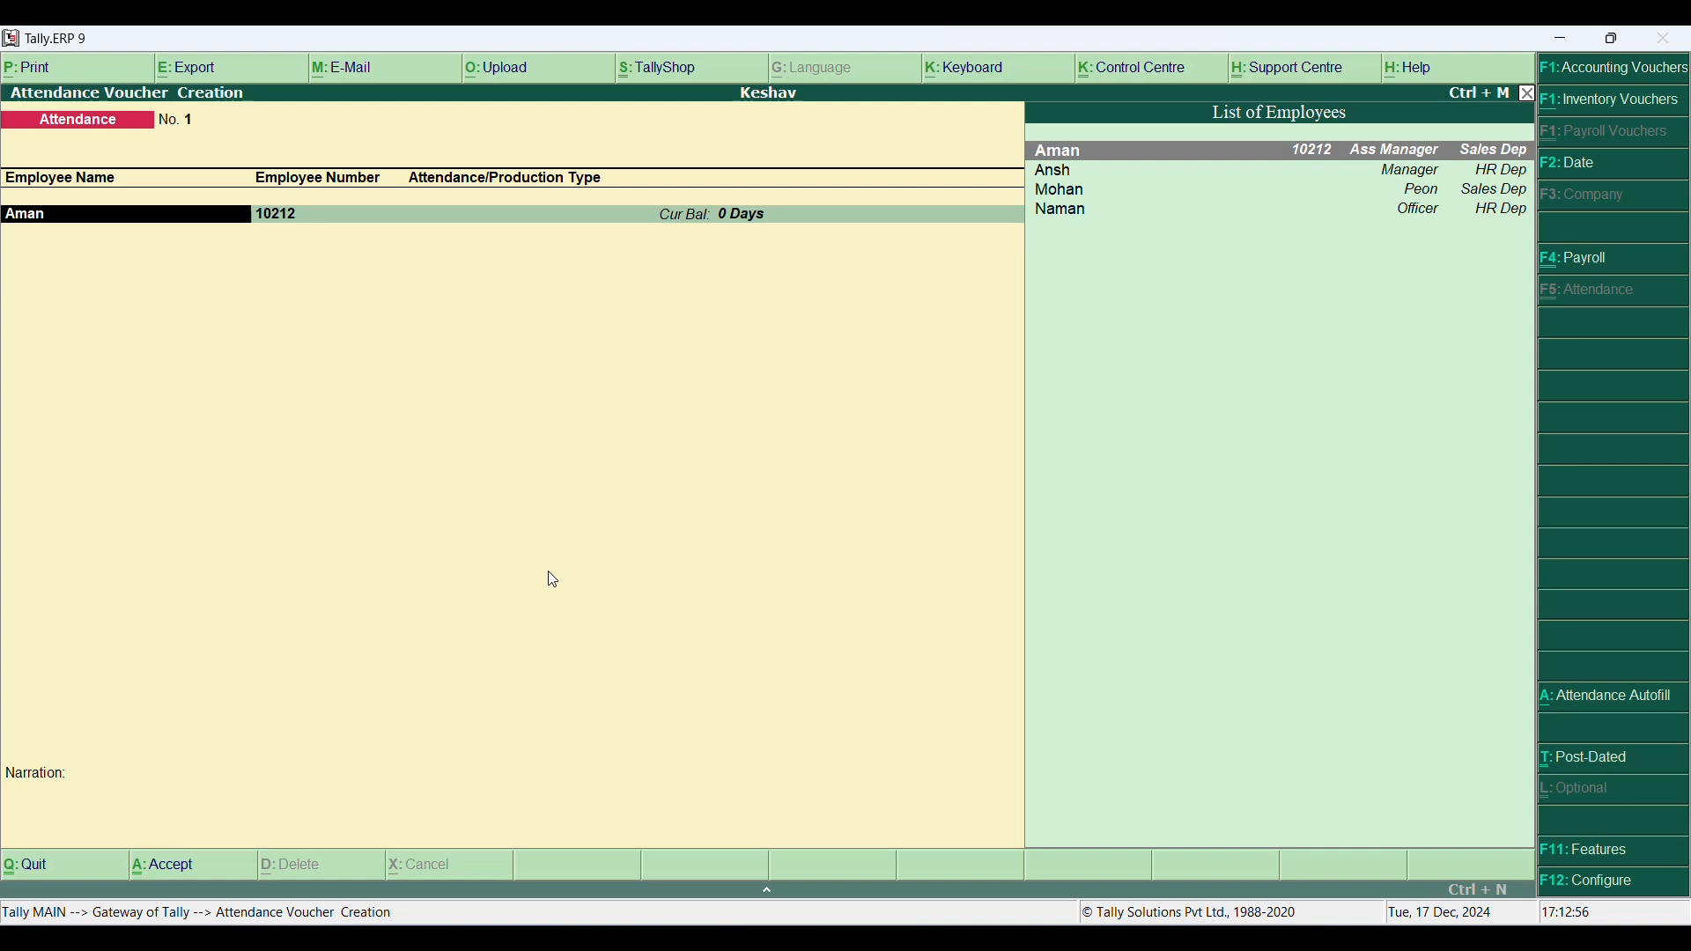
{"action": "key", "text": "alt+a"}
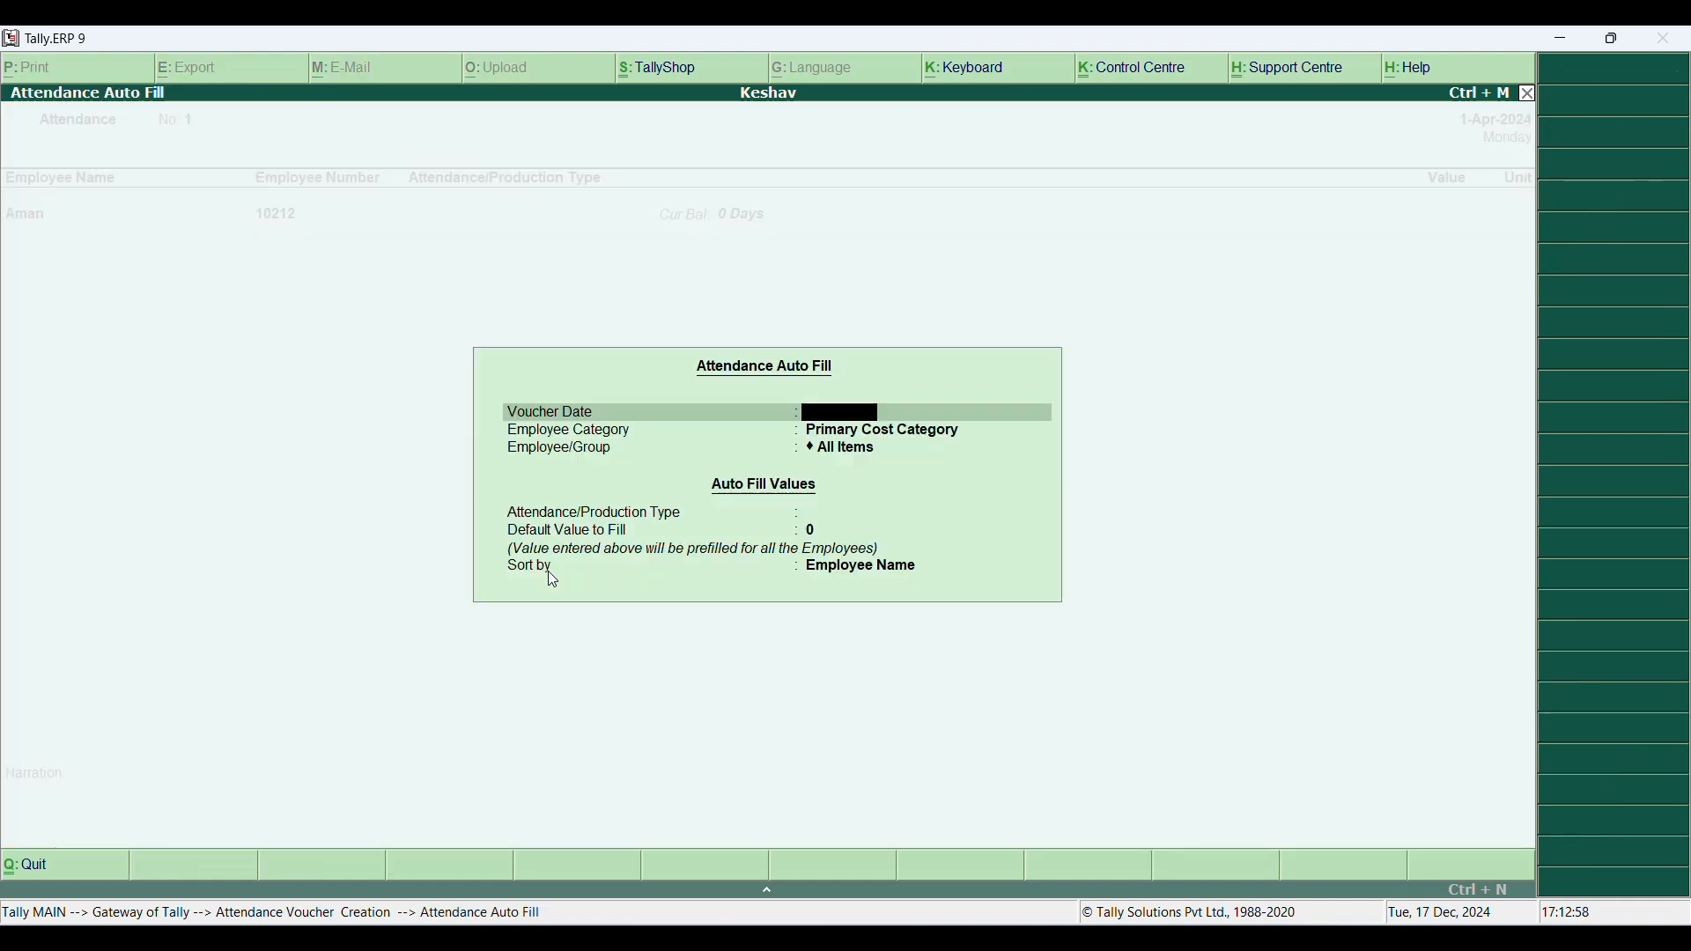
{"action": "key", "text": "Escape"}
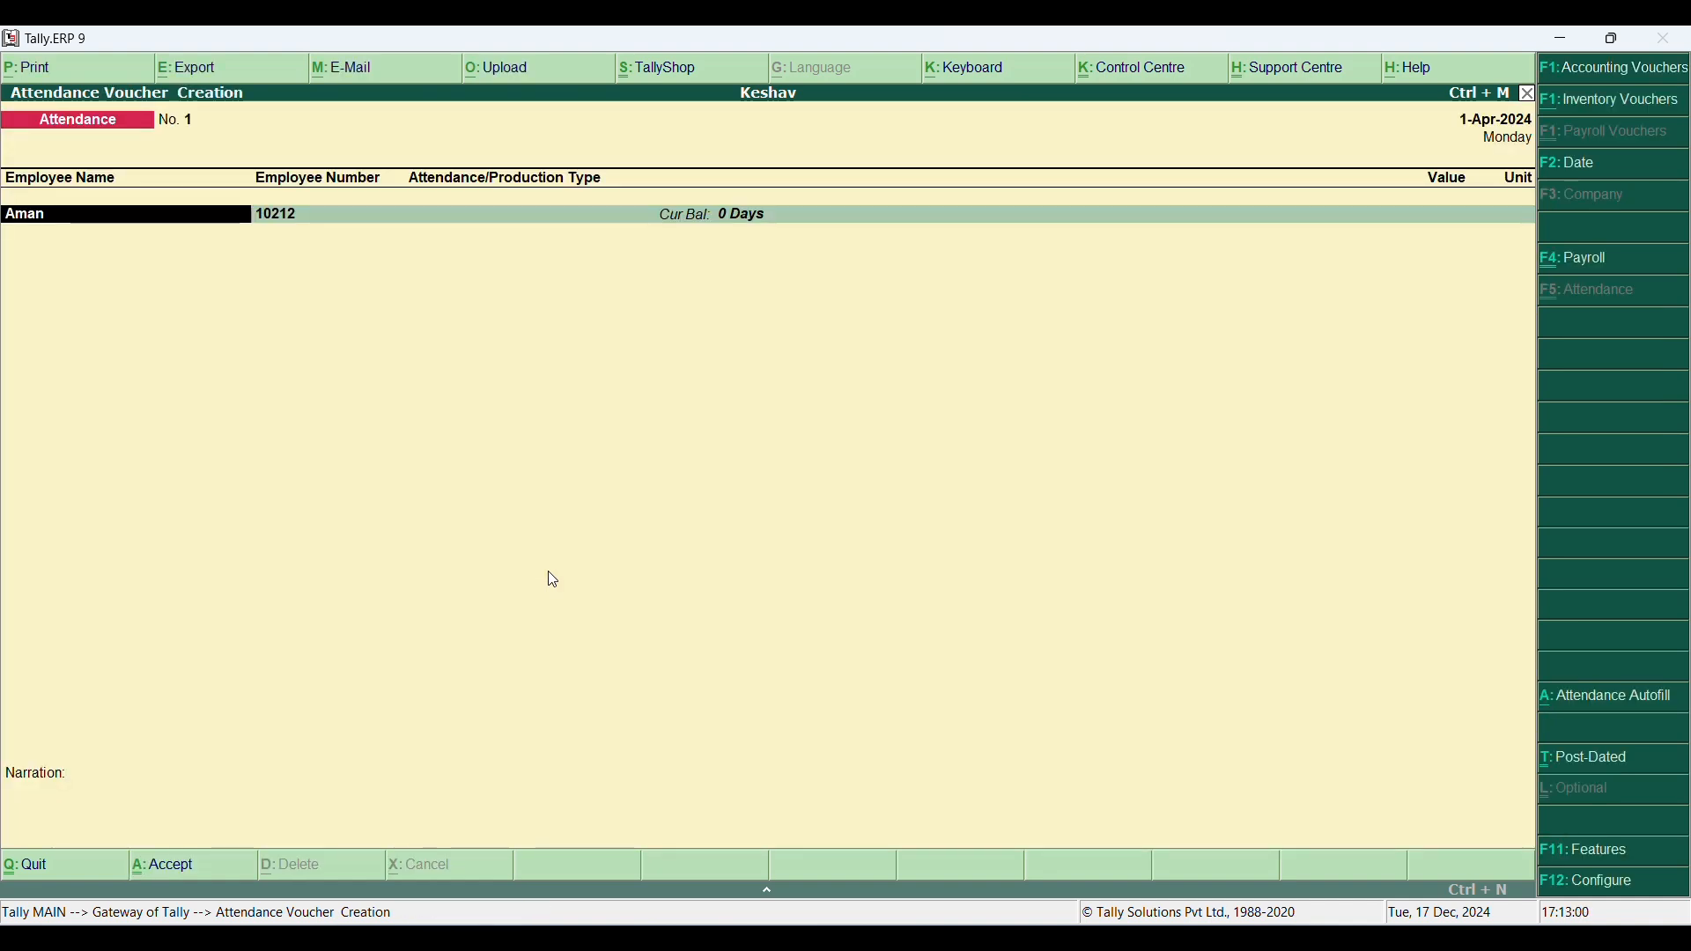
Step: Start Attendance Autofill with voucher date 1-4-2024 and All Items for both the employee category and the employee group
{"action": "key", "text": "alt+a"}
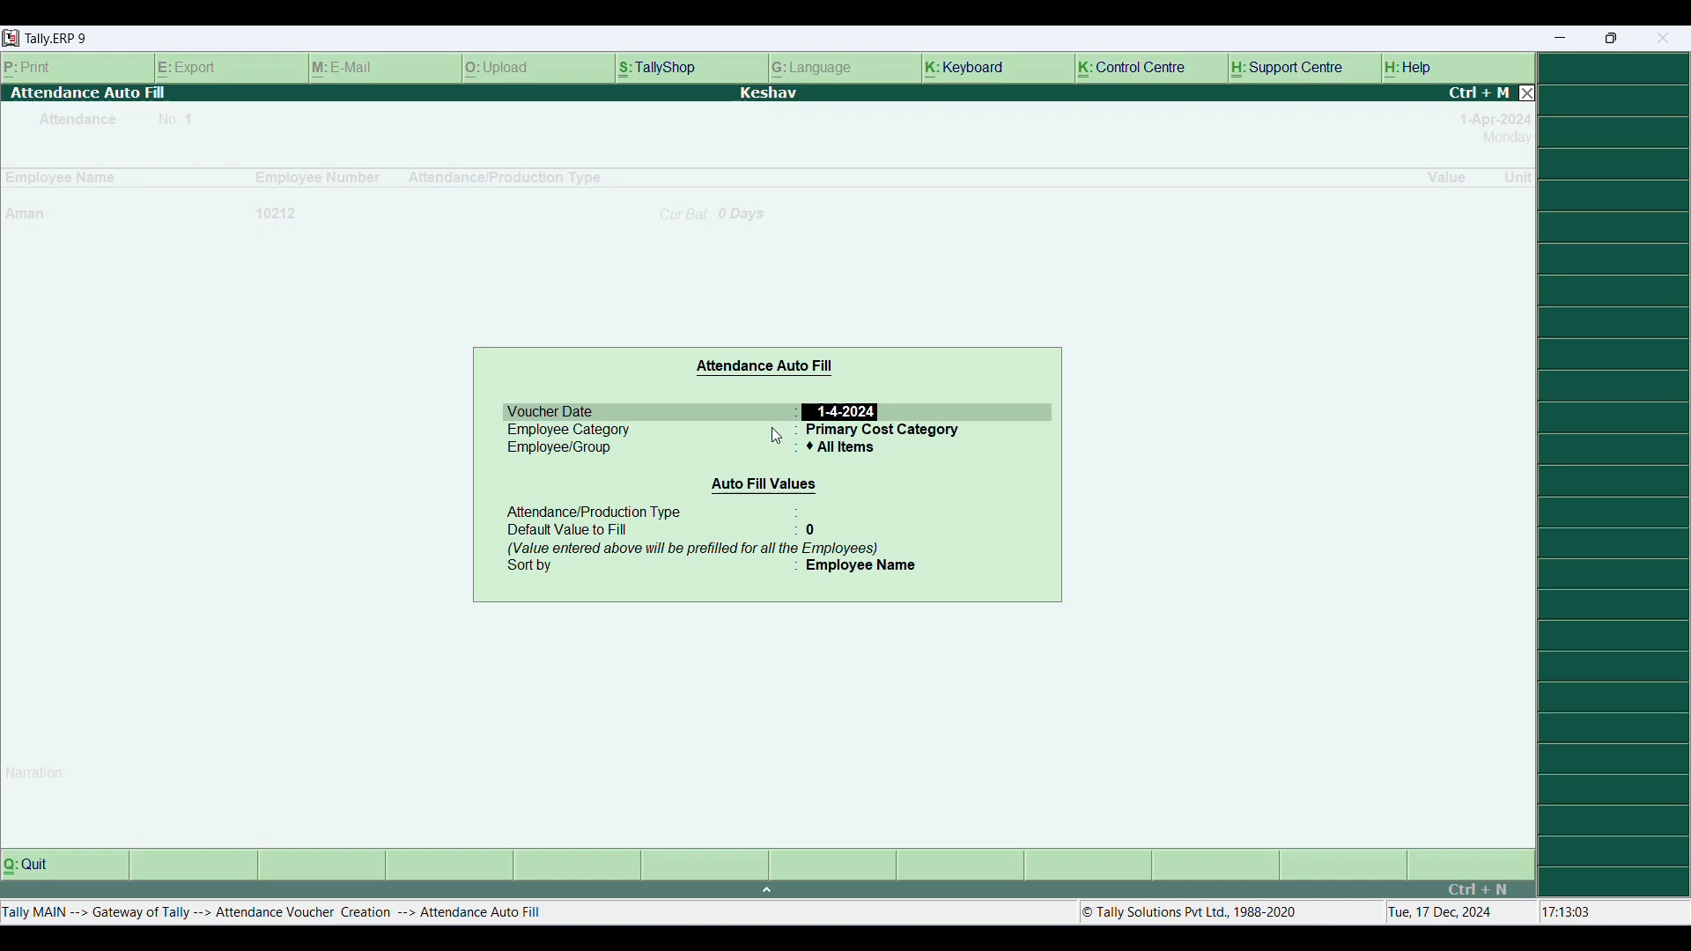
{"action": "key", "text": "Return"}
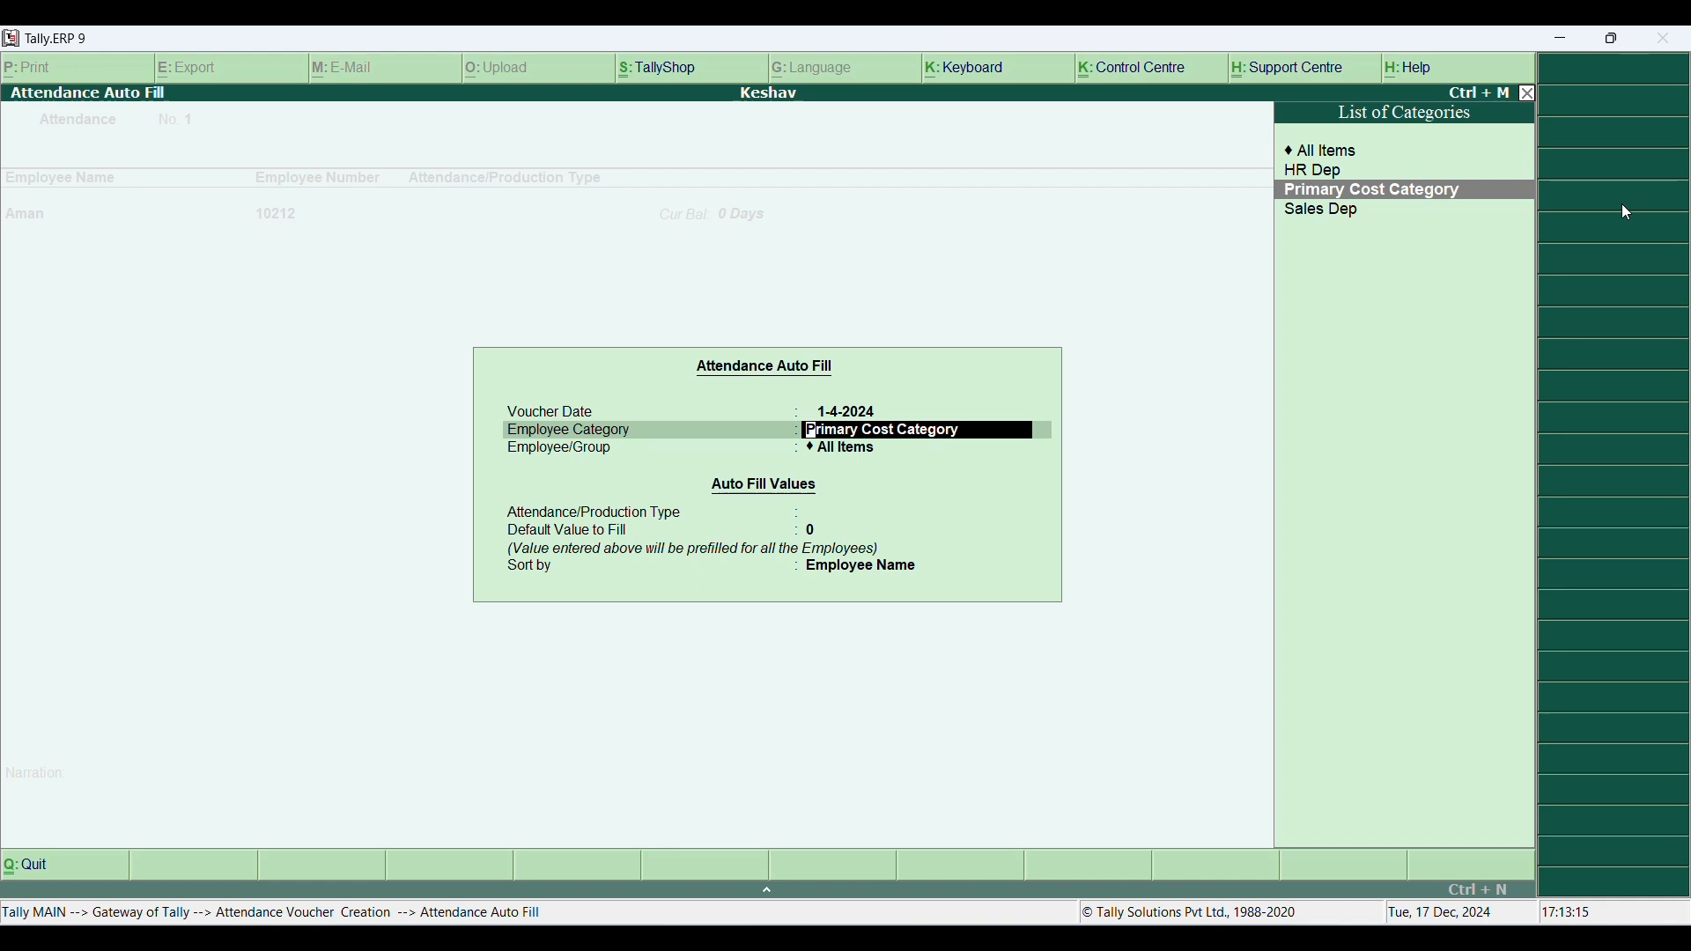
{"action": "key", "text": "Up"}
{"action": "key", "text": "Up"}
{"action": "key", "text": "Return"}
{"action": "key", "text": "Return"}
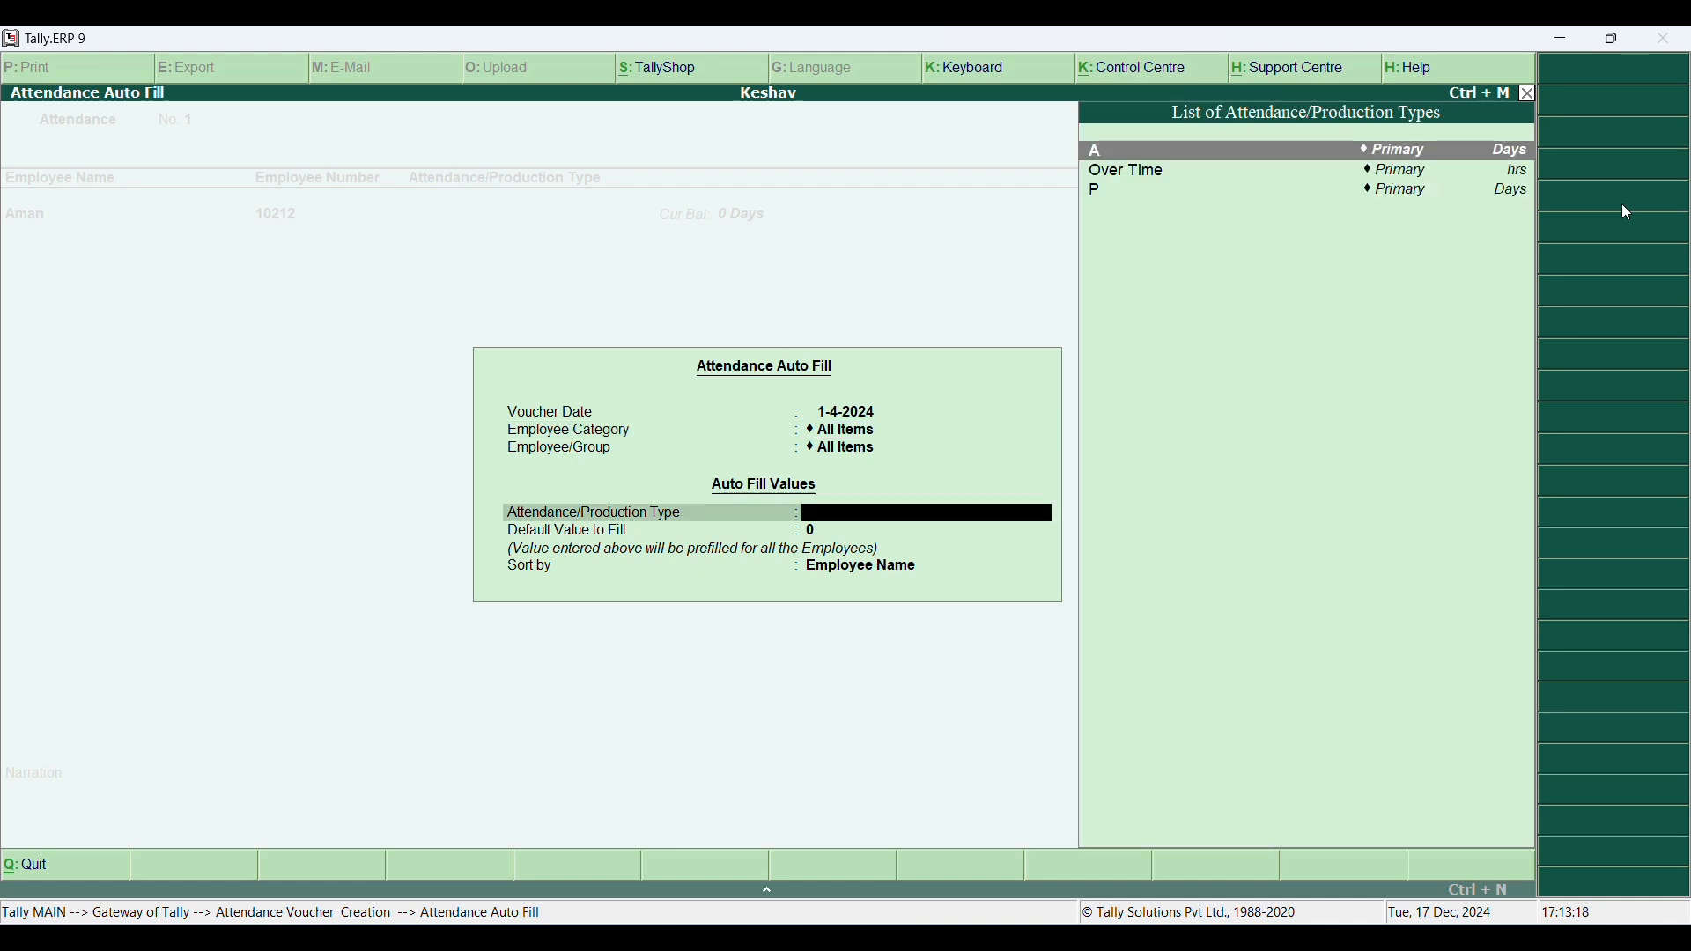
Step: Autofill the attendance voucher with attendance type P and a default value of 28, sorted by employee name
{"action": "key", "text": "Down"}
{"action": "key", "text": "Down"}
{"action": "key", "text": "Return"}
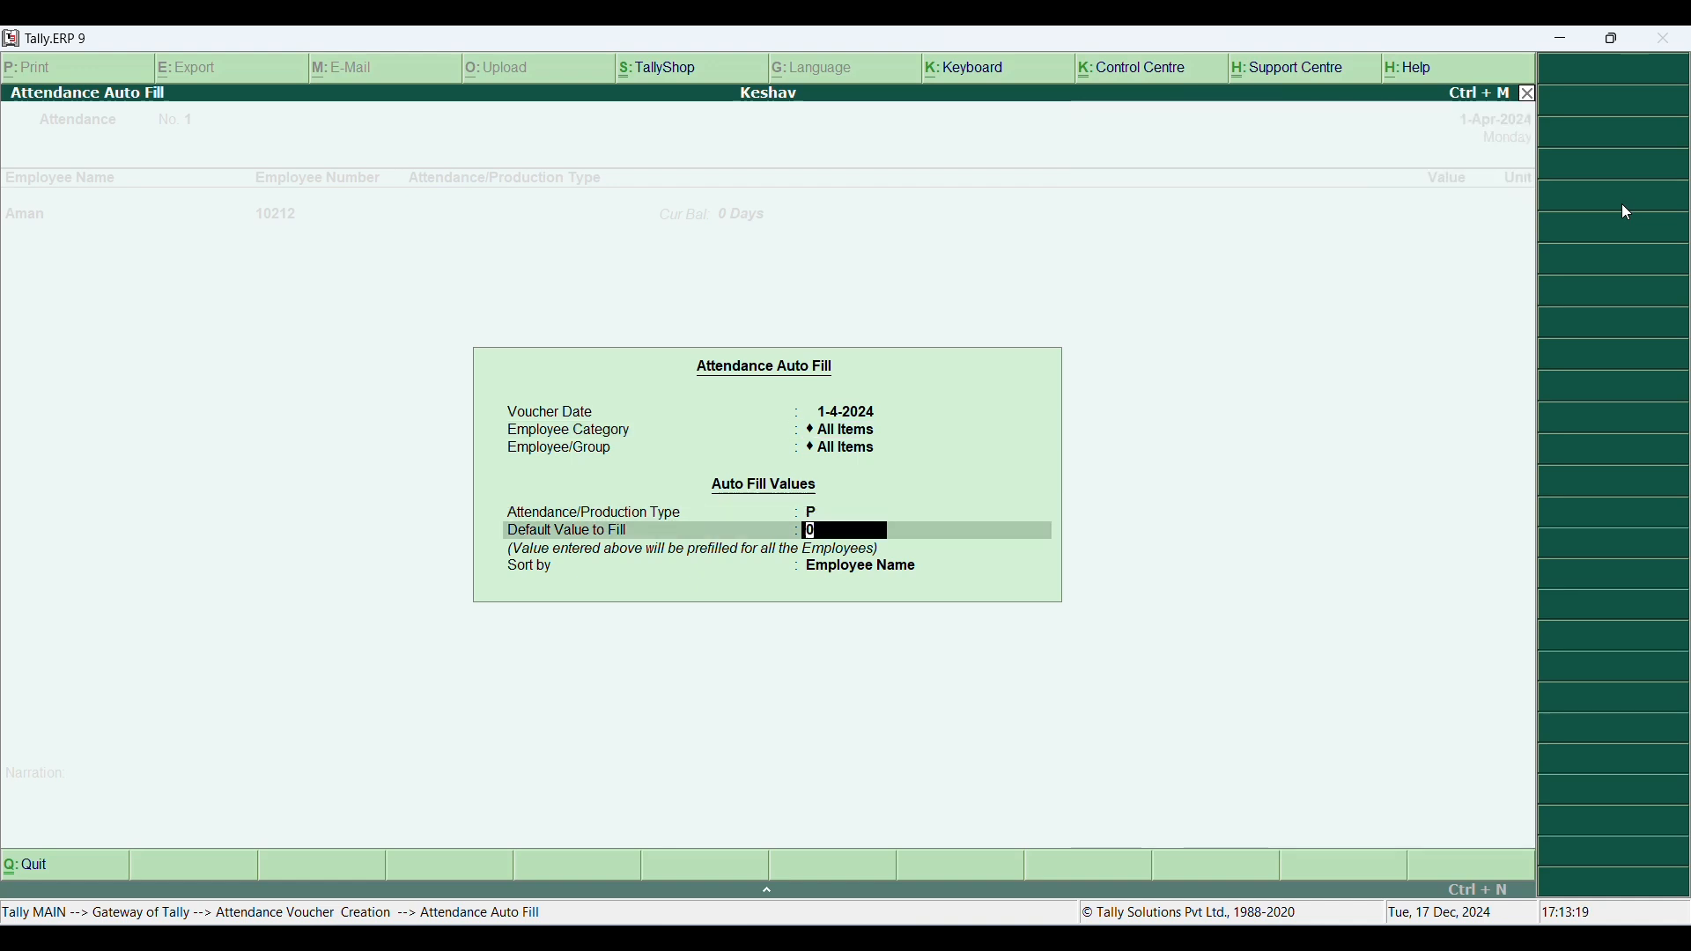
{"action": "type", "text": "28"}
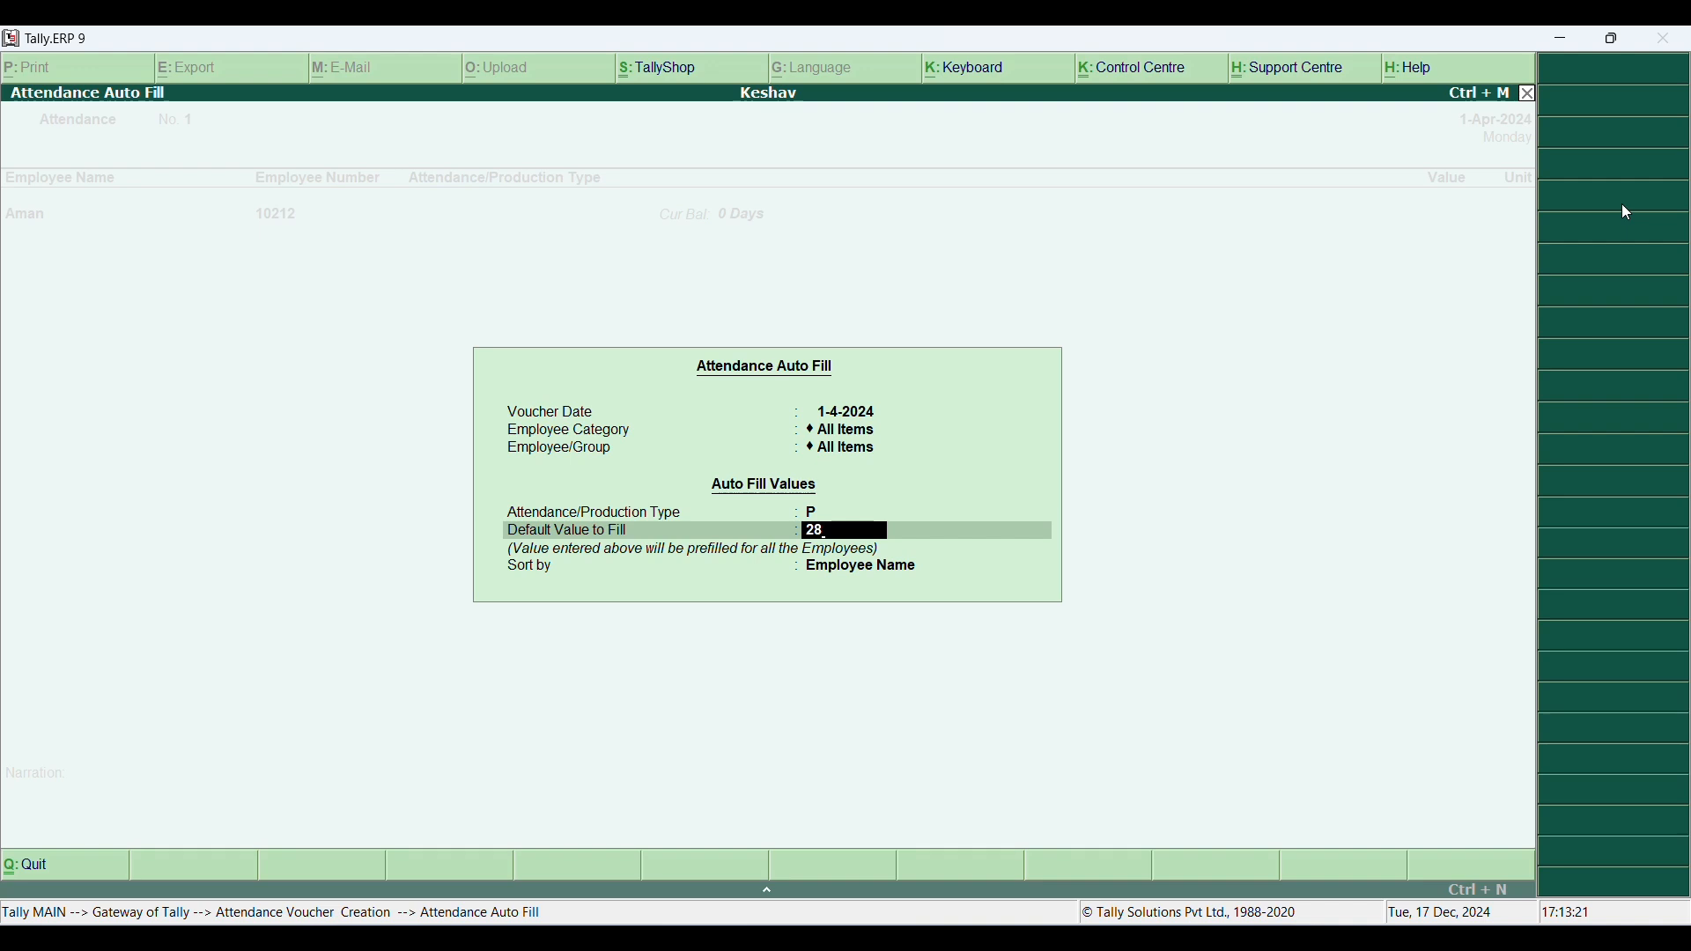
{"action": "key", "text": "Return"}
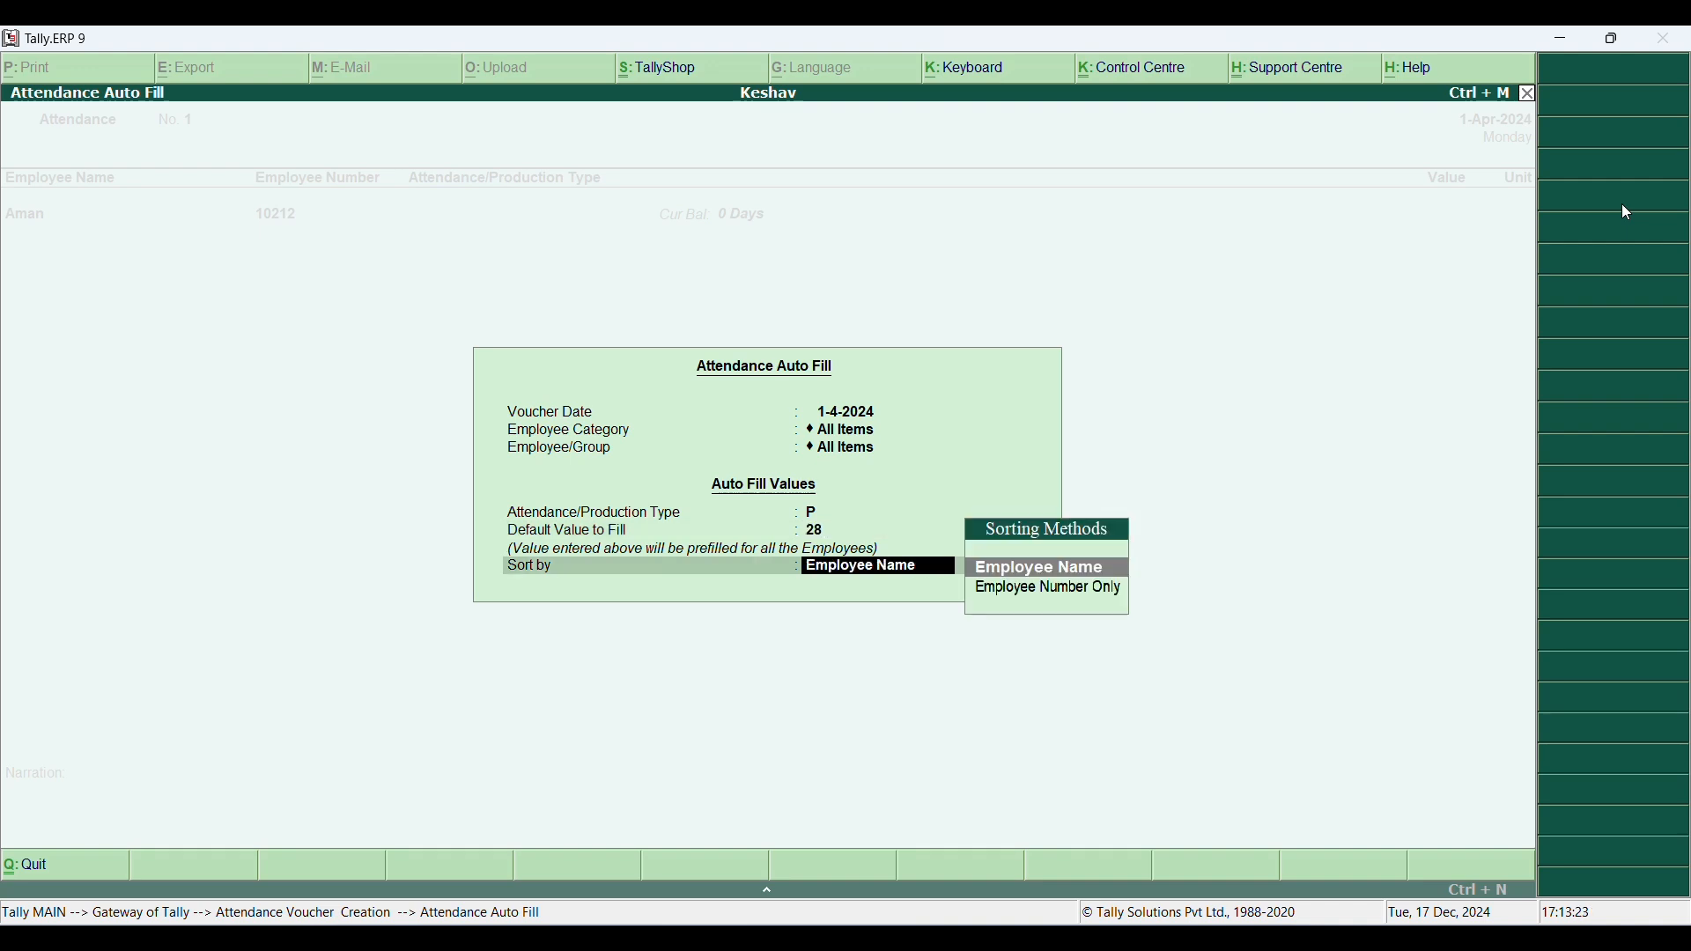
{"action": "key", "text": "Return"}
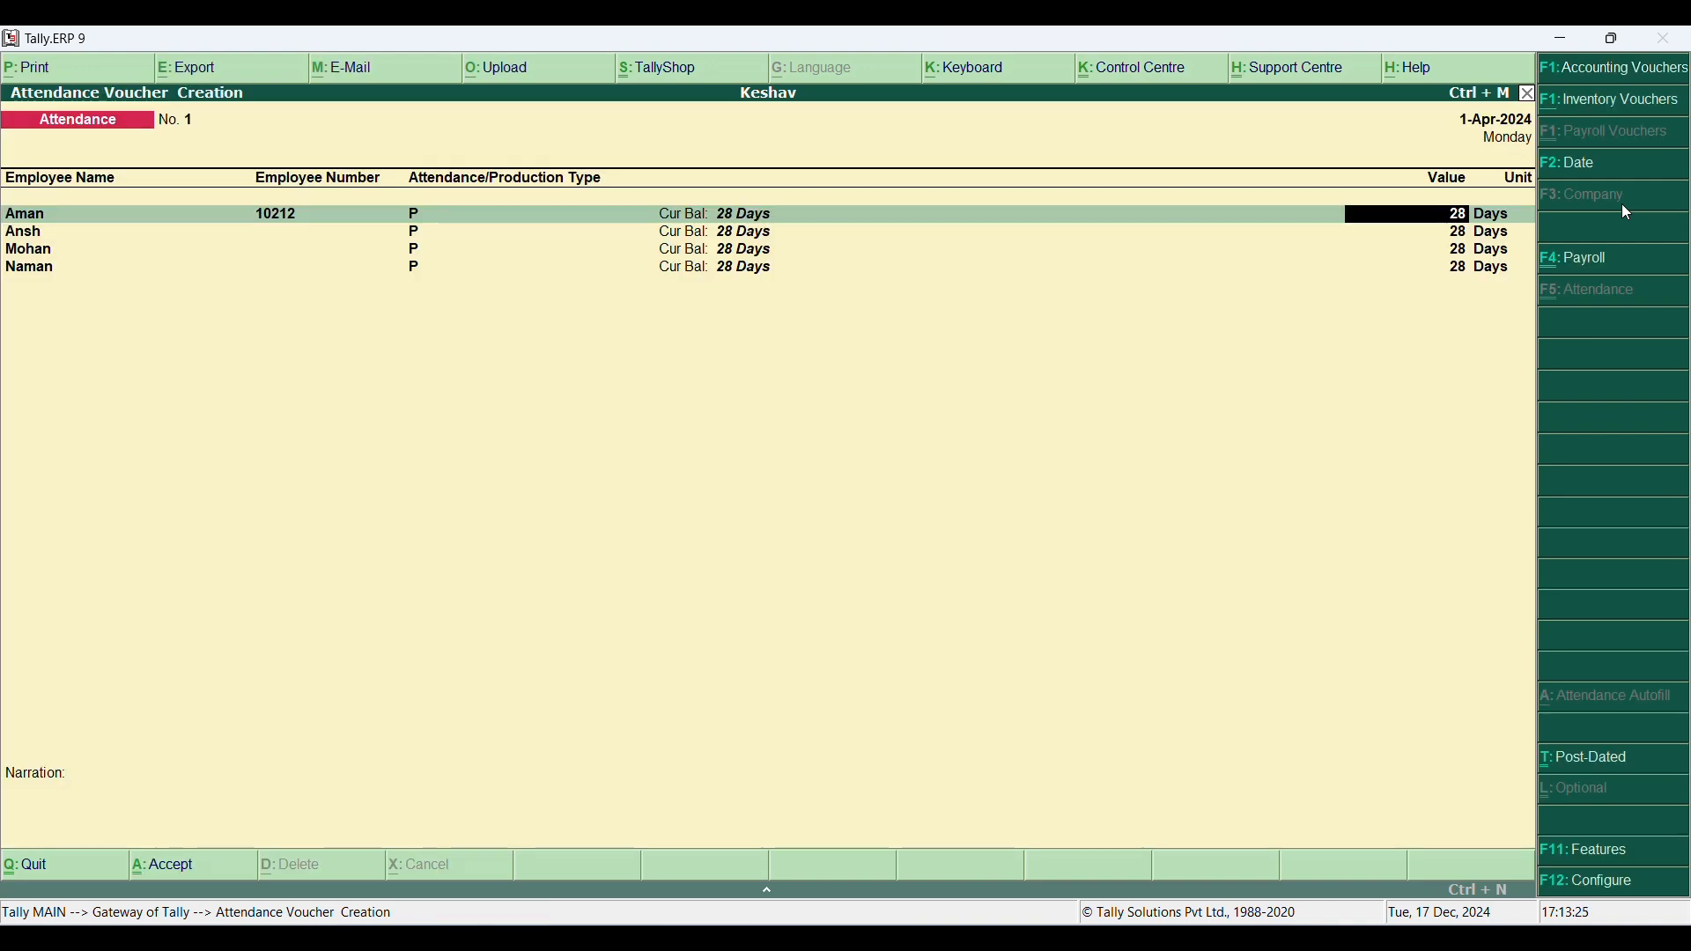
Step: Set the attendance of the Manager and Officer employees to 30 days and save the attendance voucher
{"action": "key", "text": "Return"}
{"action": "type", "text": "30"}
{"action": "key", "text": "Return"}
{"action": "key", "text": "Return"}
{"action": "type", "text": "3"}
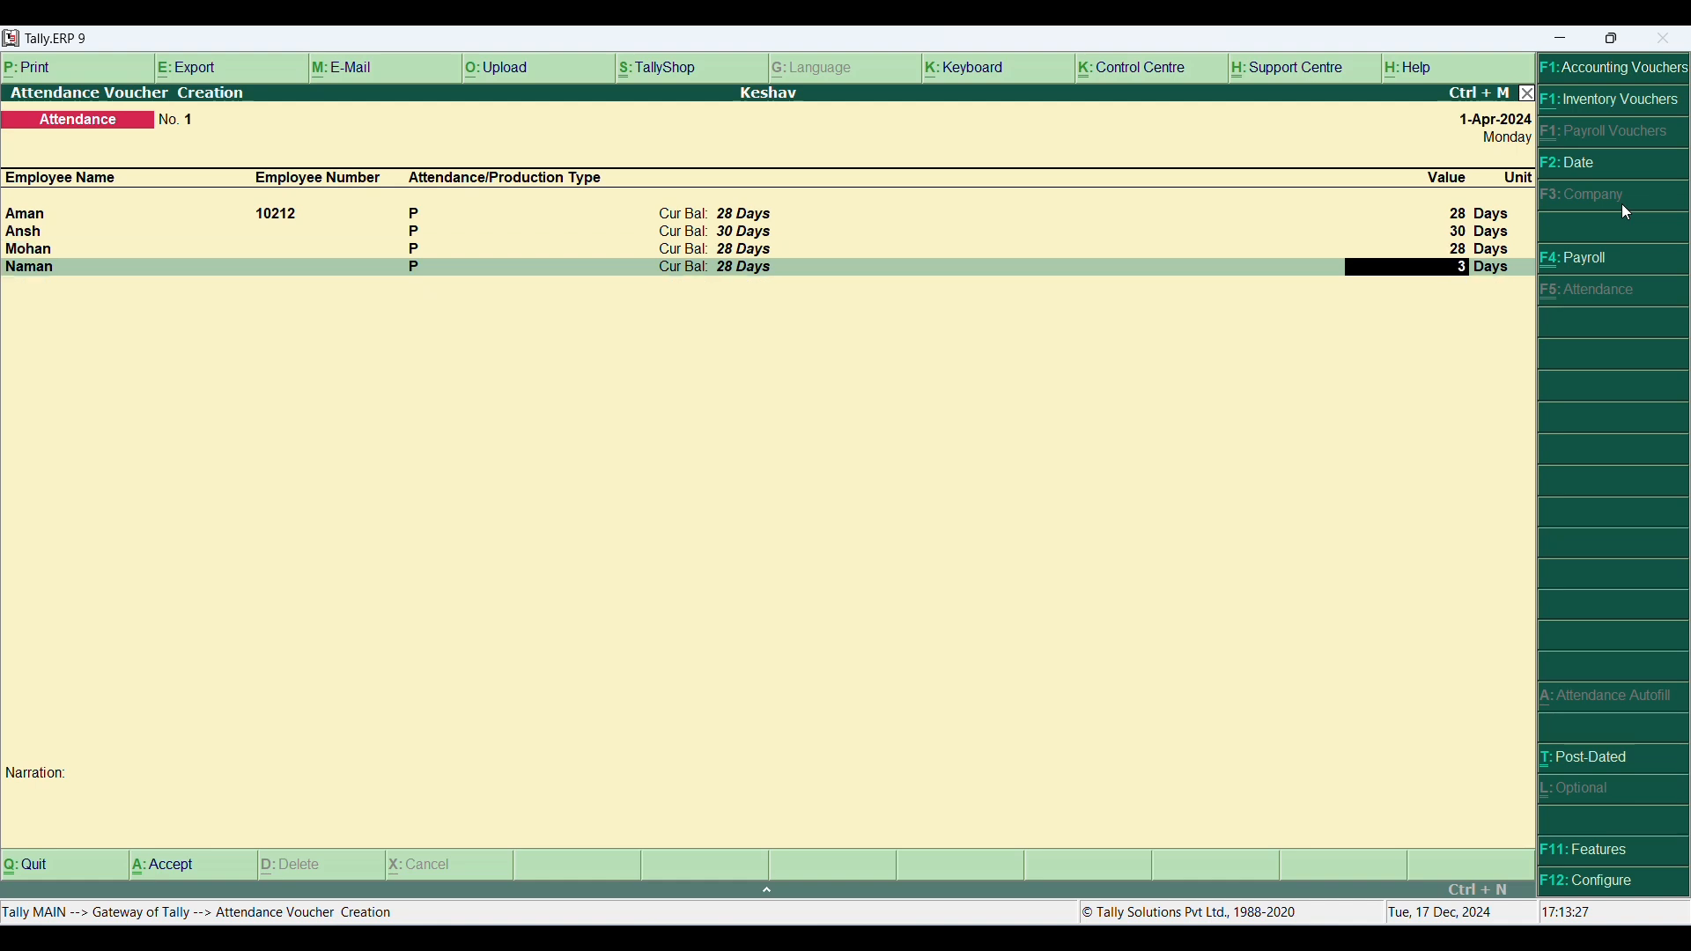
{"action": "type", "text": "0"}
{"action": "key", "text": "Return"}
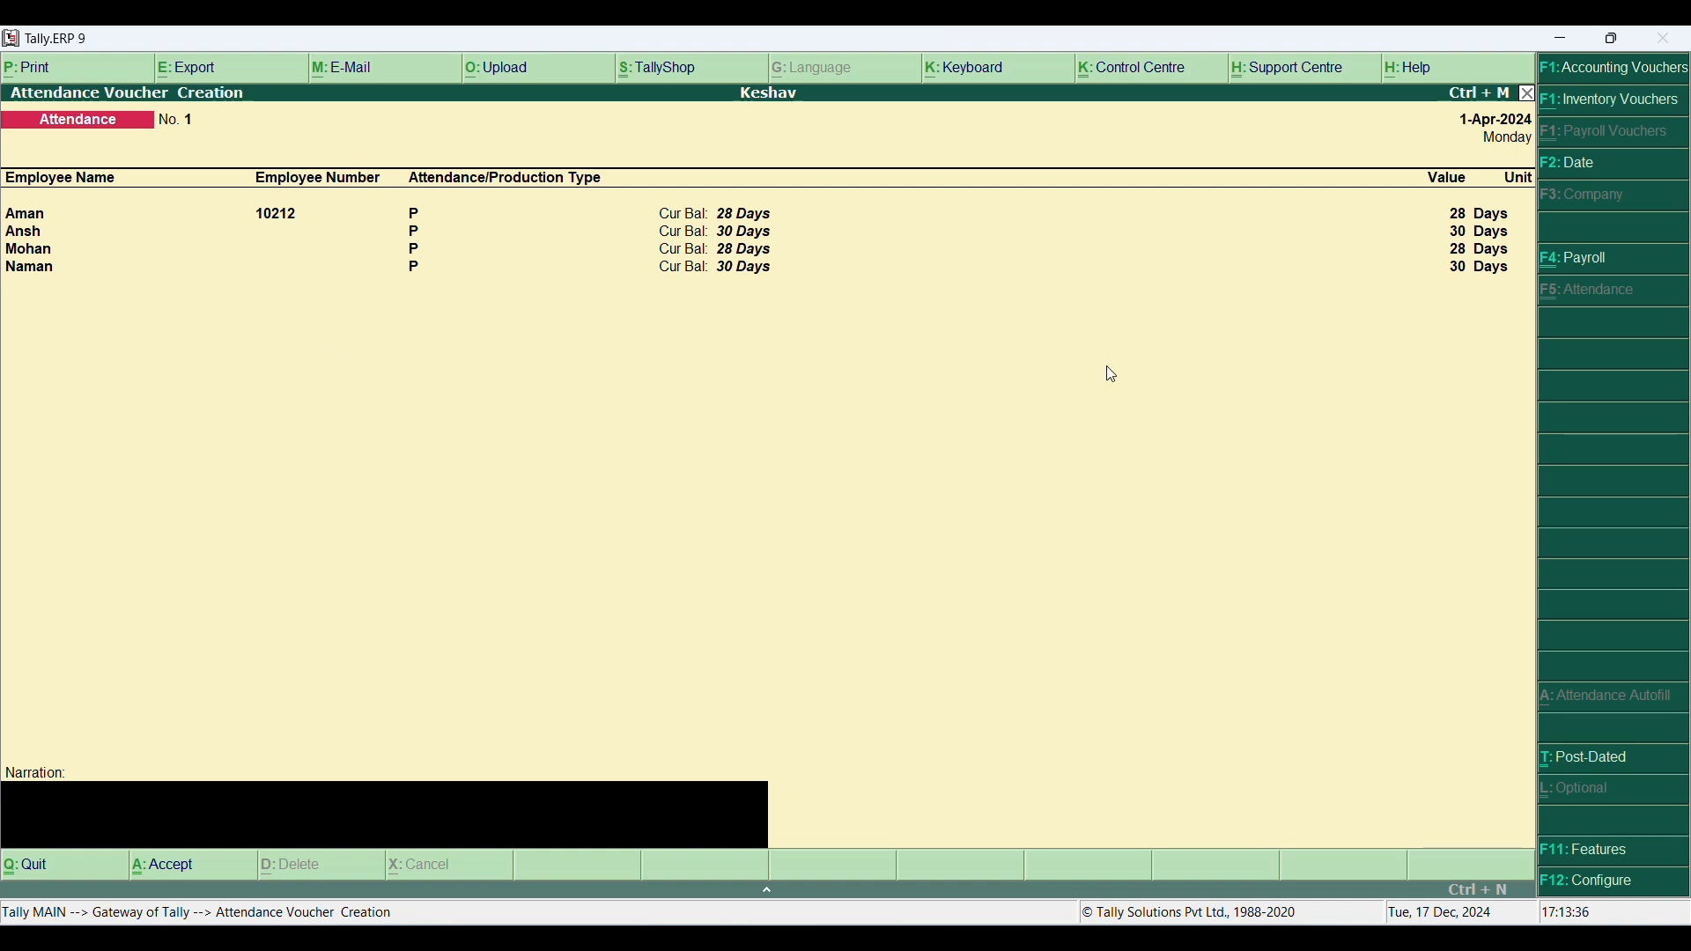
{"action": "key", "text": "Return"}
{"action": "key", "text": "Return"}
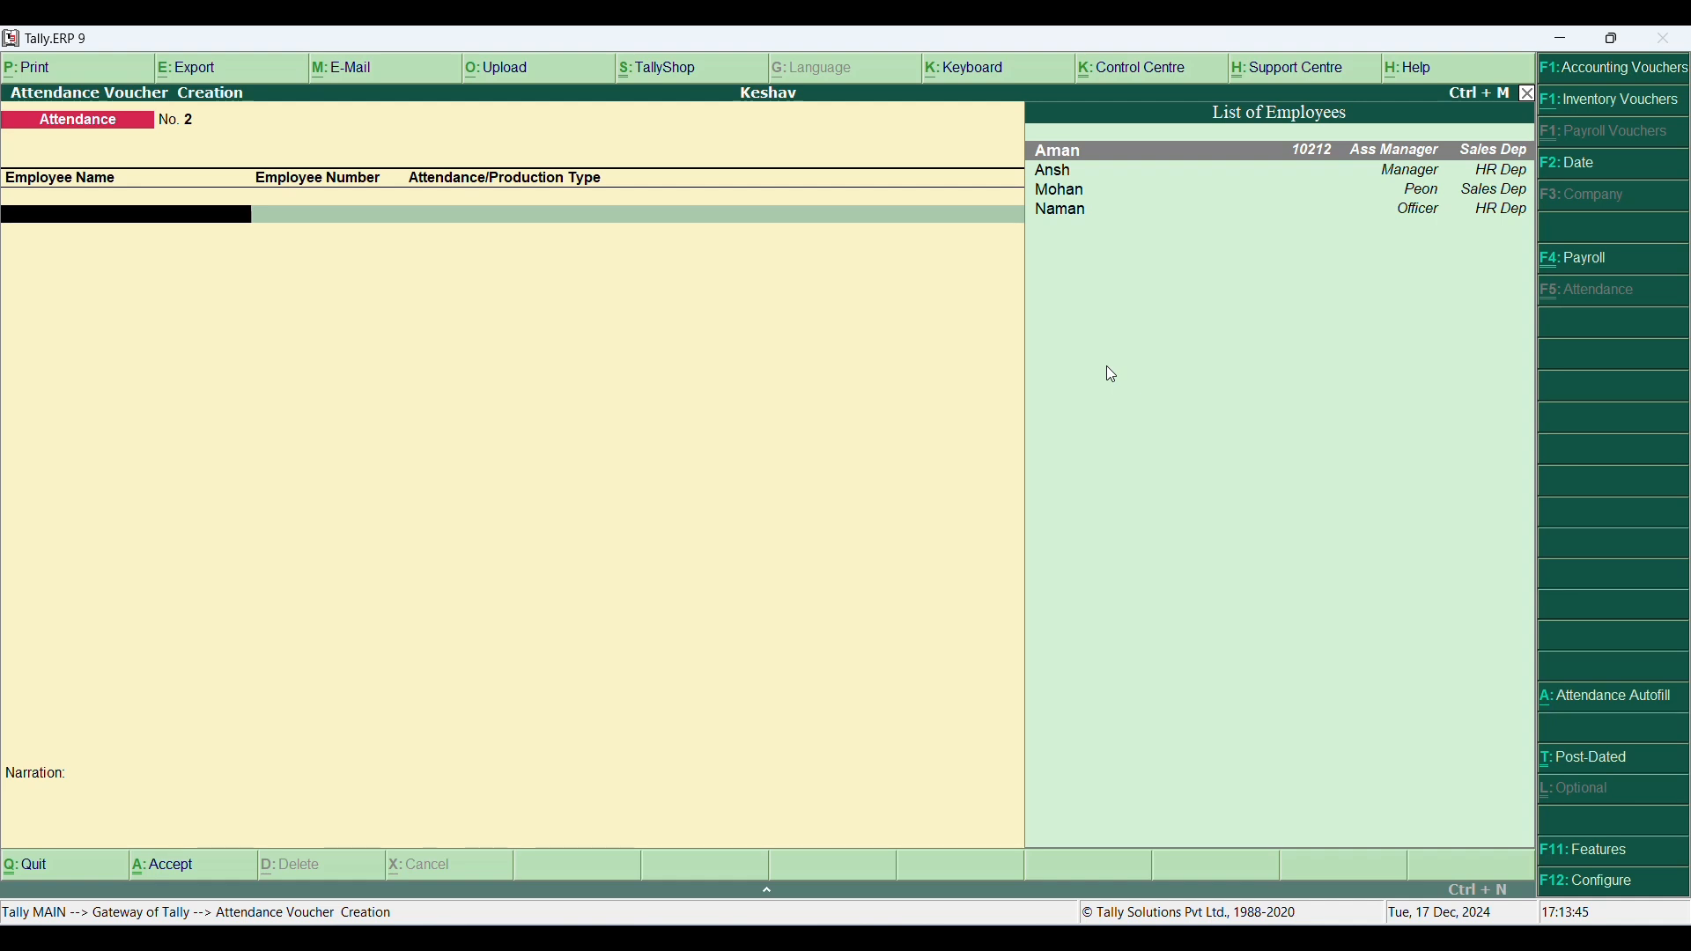
Step: Start a payroll voucher with Cash as the account and HR Dep as the category
{"action": "key", "text": "ctrl+F4"}
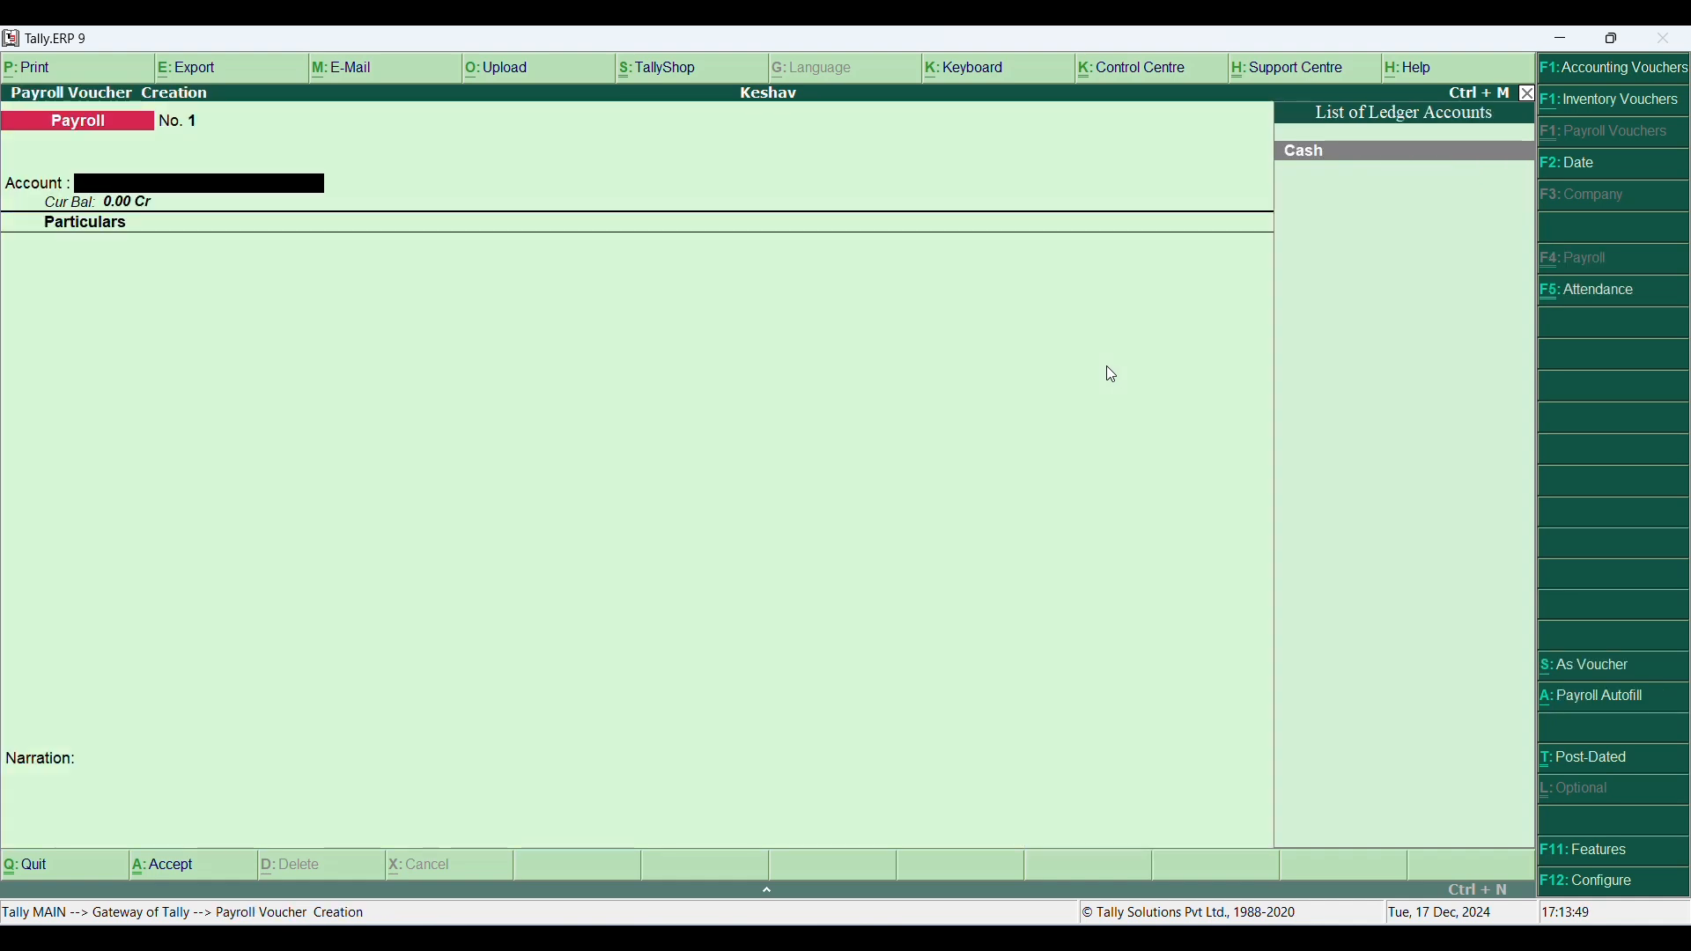
{"action": "key", "text": "Return"}
{"action": "key", "text": "Down"}
{"action": "key", "text": "Up"}
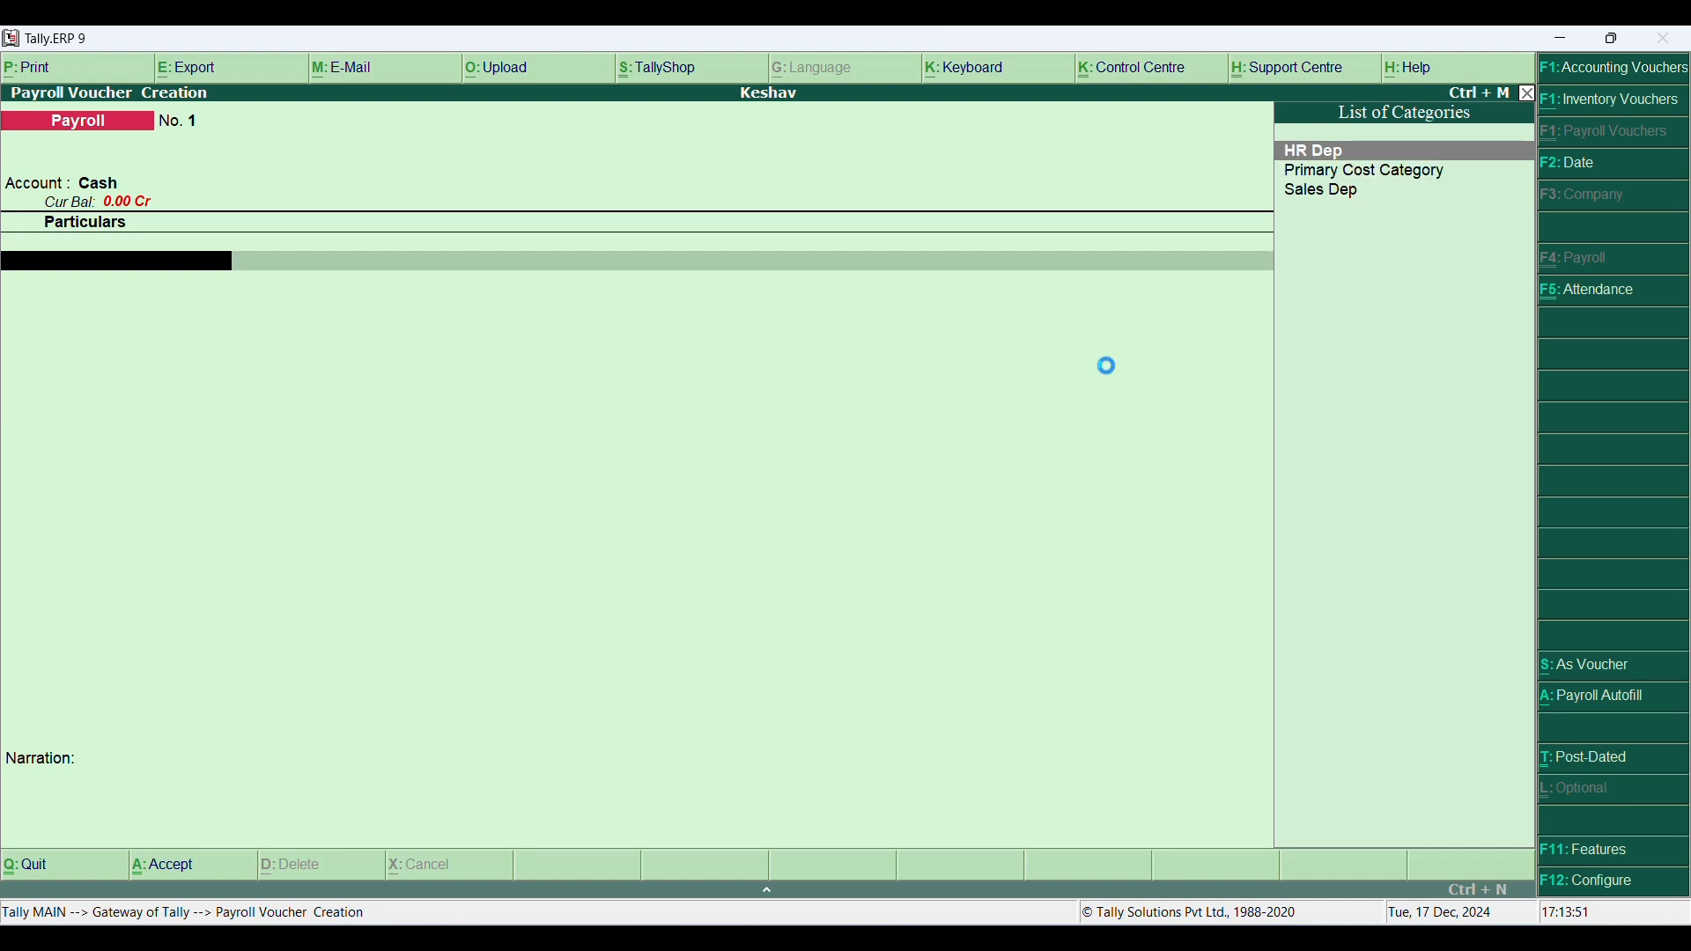
{"action": "key", "text": "Return"}
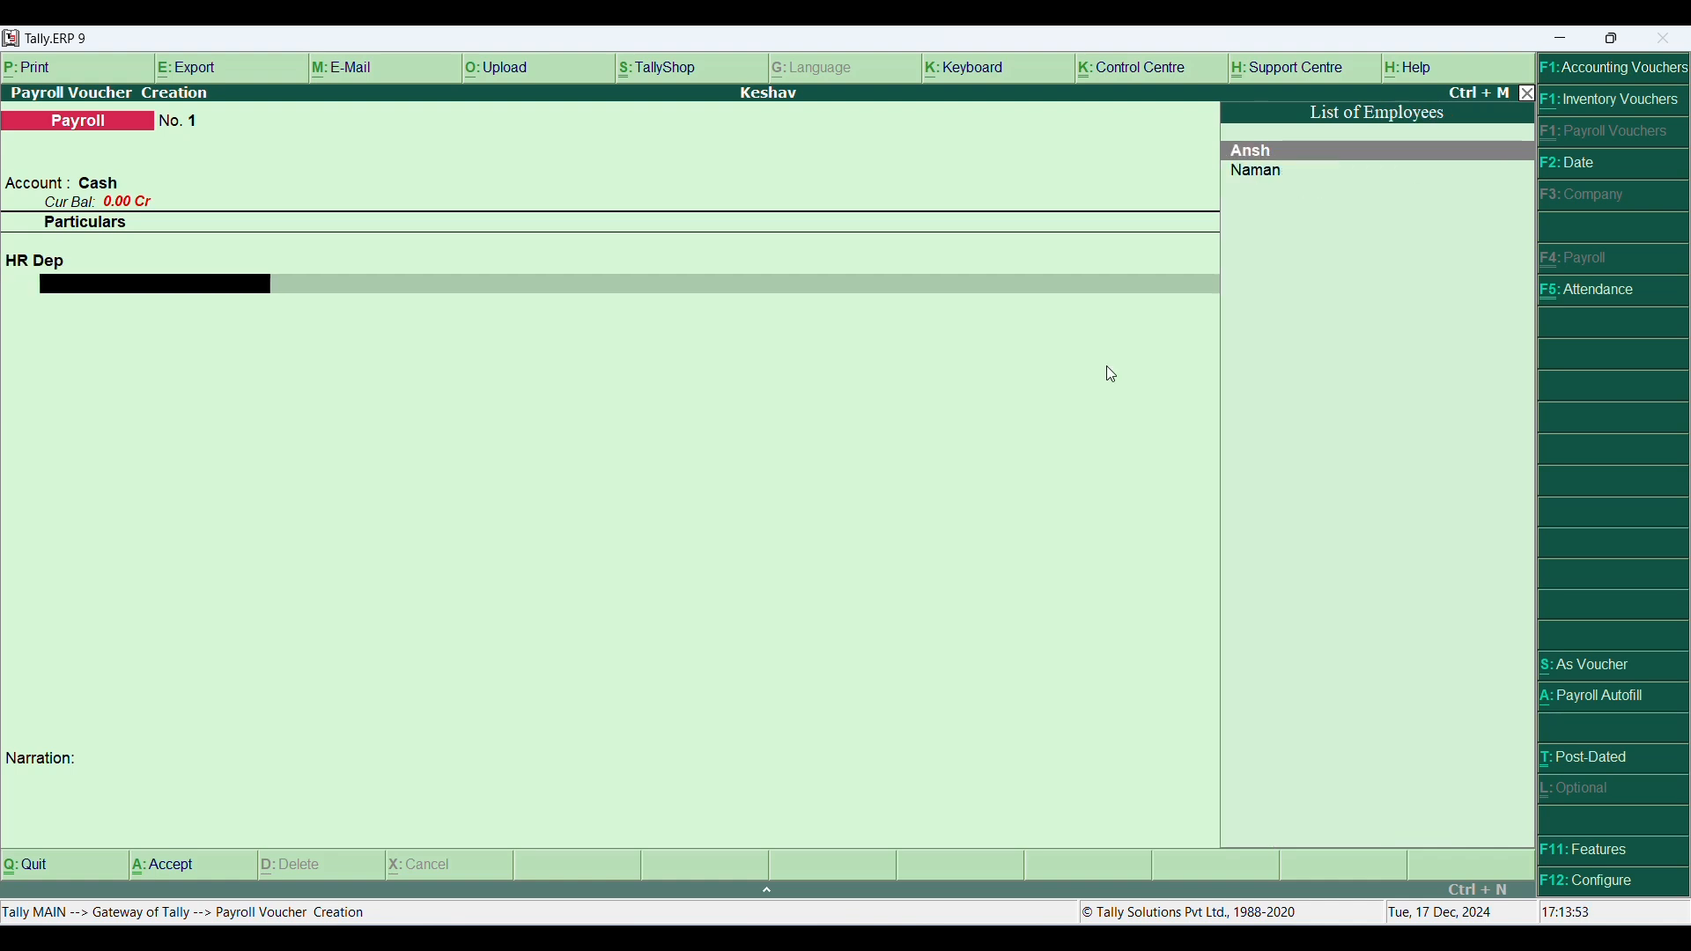
{"action": "key", "text": "BackSpace"}
{"action": "key", "text": "BackSpace"}
{"action": "key", "text": "Return"}
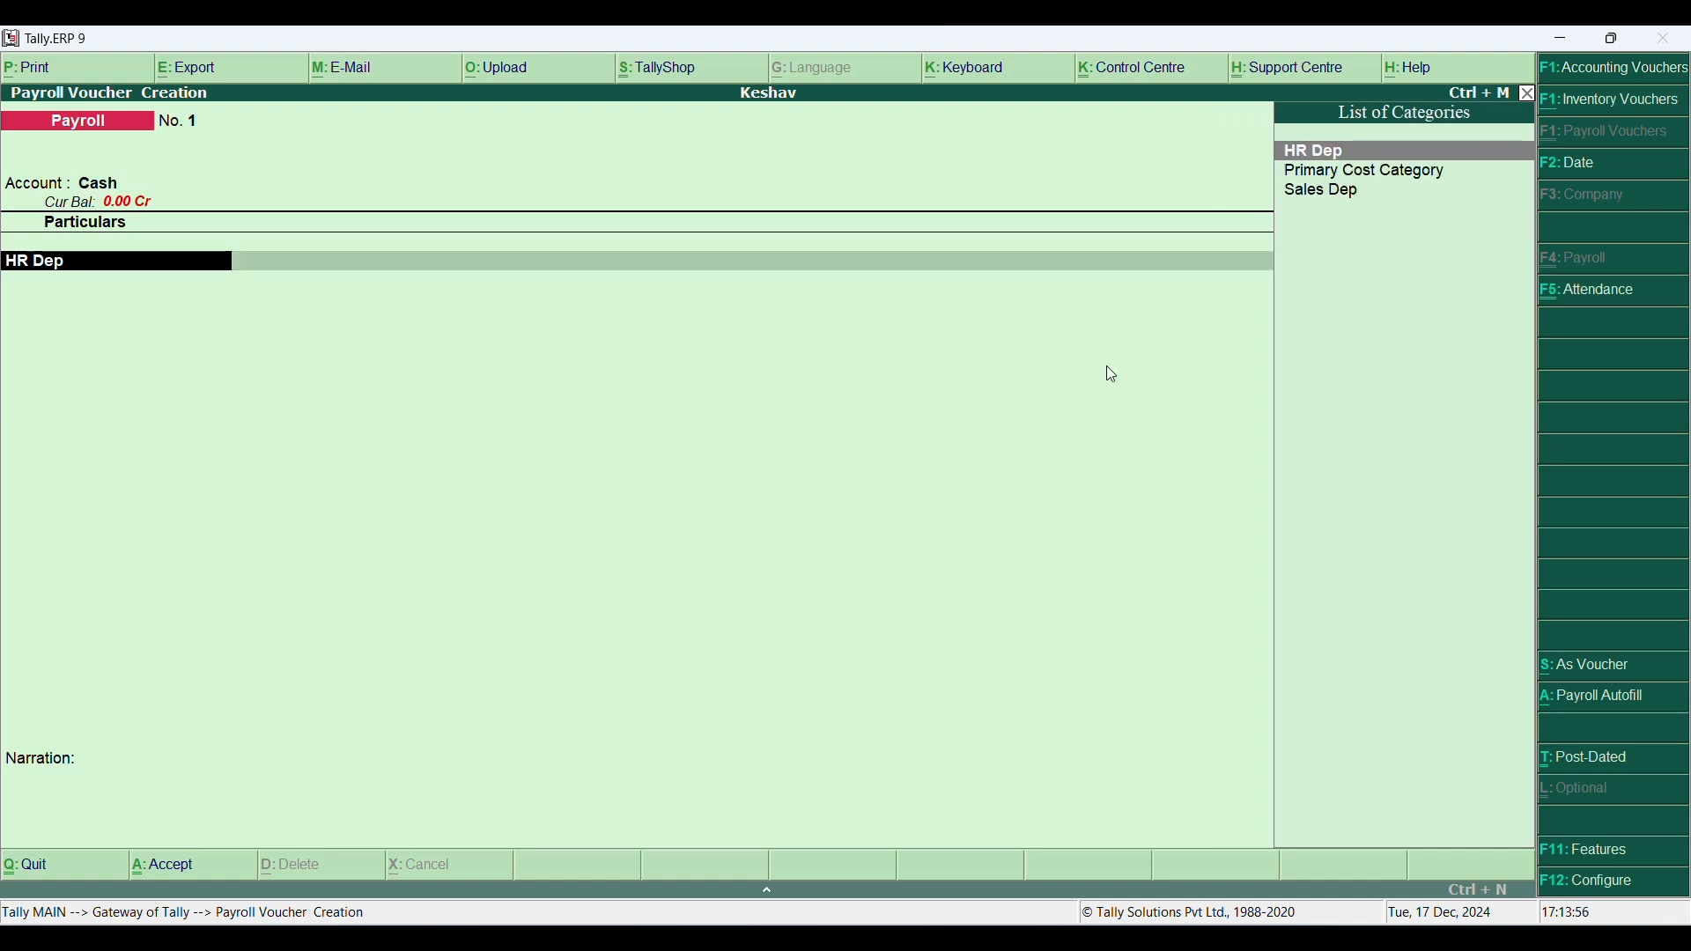
Step: Start Payroll Autofill for the Salary process with the period from 1-4-2024 to 1-5-2024
{"action": "key", "text": "alt+a"}
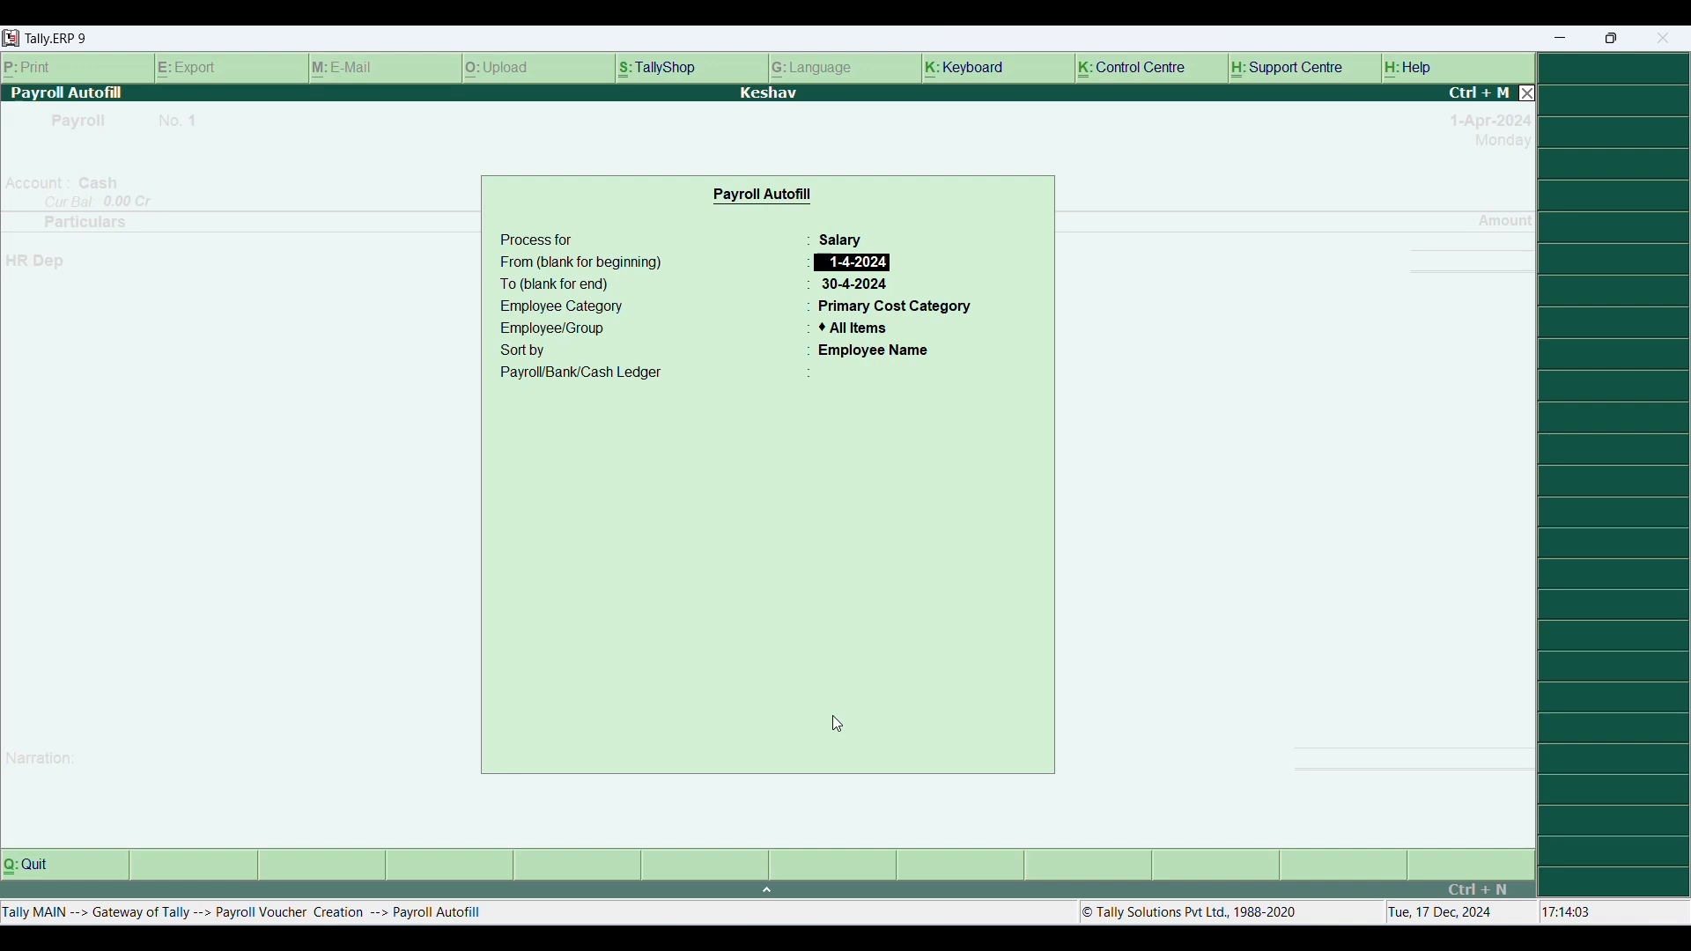
{"action": "key", "text": "Return"}
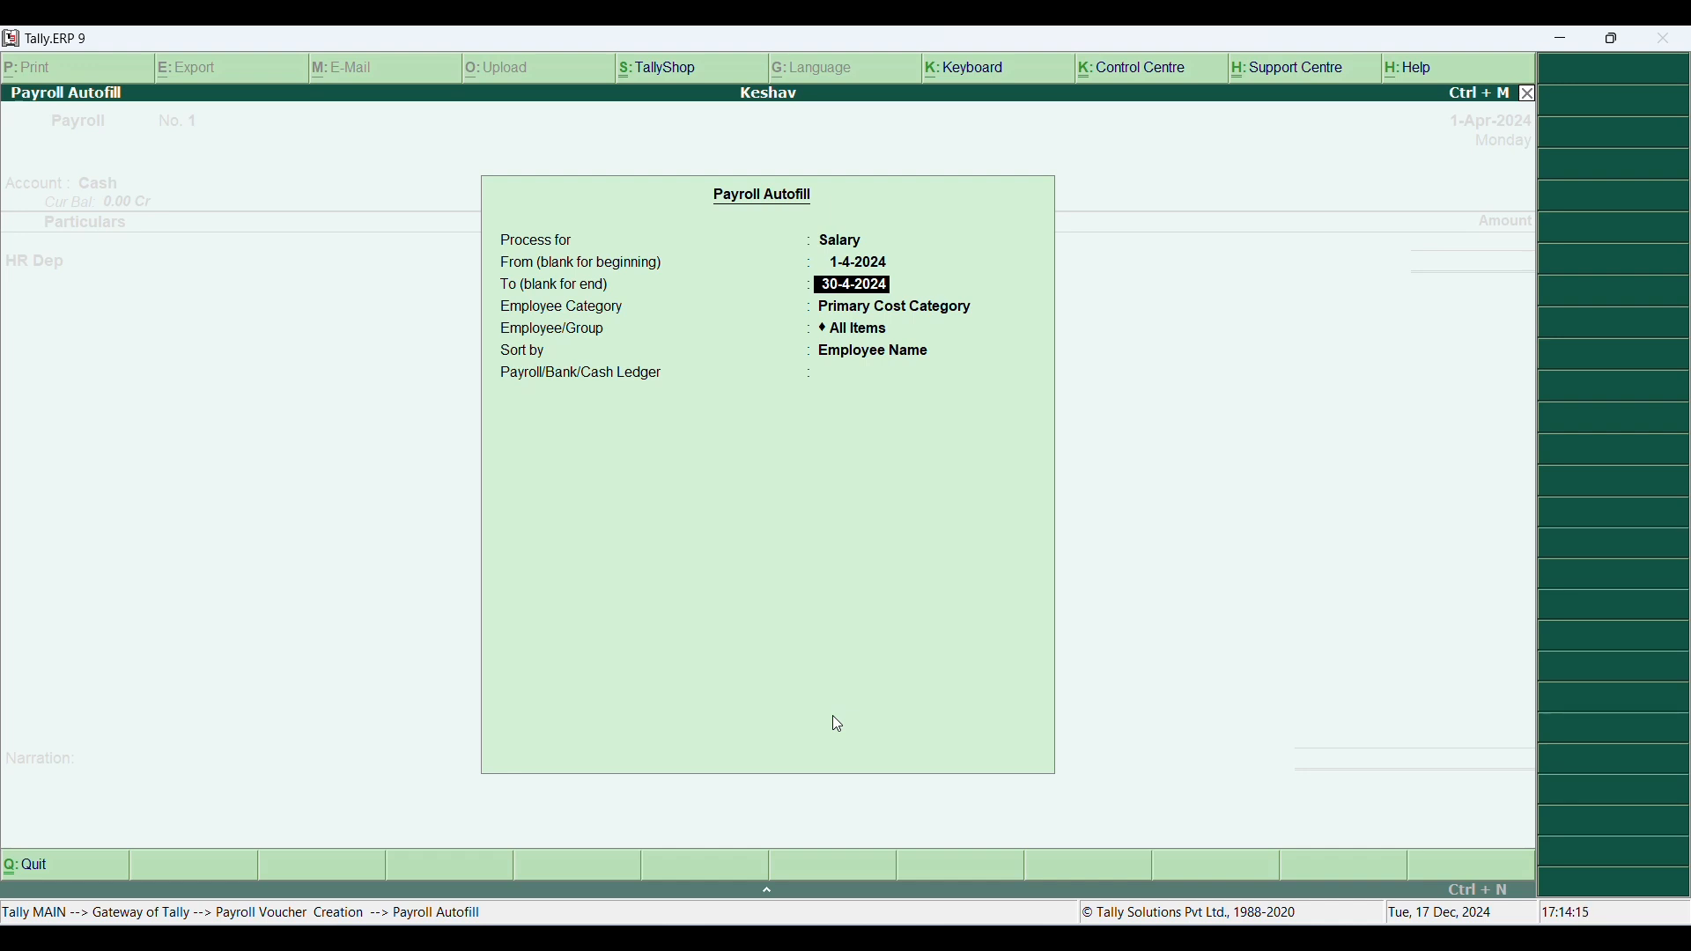
{"action": "key", "text": "BackSpace"}
{"action": "key", "text": "BackSpace"}
{"action": "key", "text": "BackSpace"}
{"action": "key", "text": "BackSpace"}
{"action": "key", "text": "BackSpace"}
{"action": "key", "text": "BackSpace"}
{"action": "key", "text": "BackSpace"}
{"action": "key", "text": "BackSpace"}
{"action": "key", "text": "BackSpace"}
{"action": "type", "text": "1-5"}
{"action": "key", "text": "Return"}
Step: Set the autofill's employee category to HR Dep and its employee group to All Items
{"action": "key", "text": "Up"}
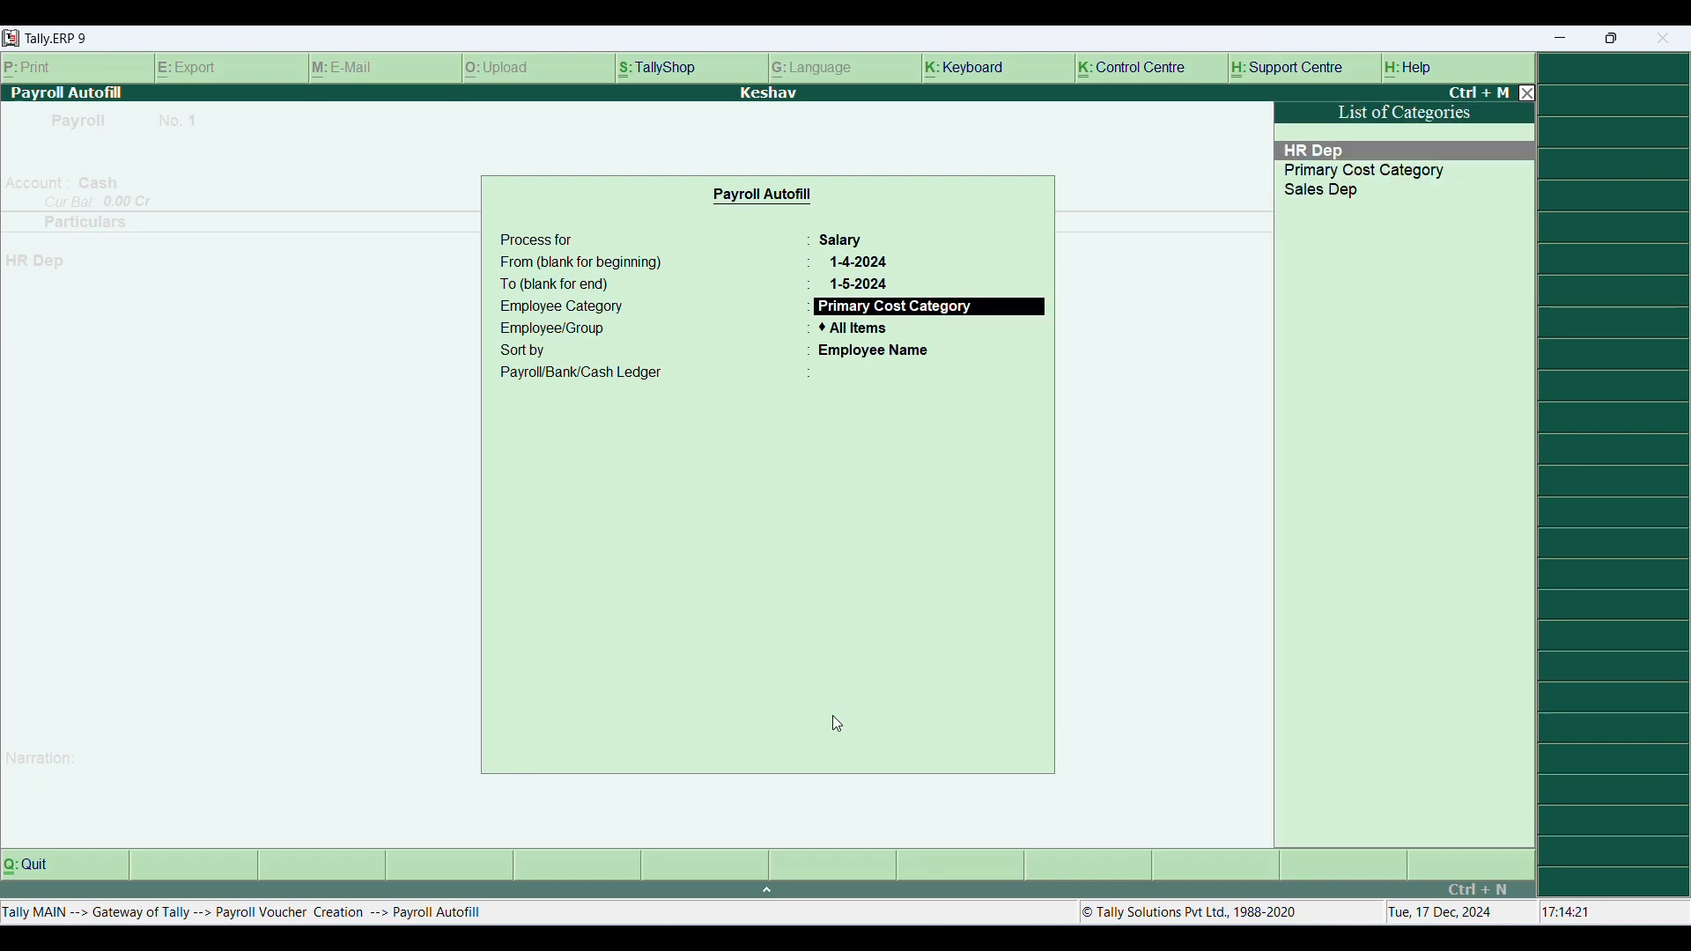
{"action": "key", "text": "Down"}
{"action": "key", "text": "Down"}
{"action": "key", "text": "Up"}
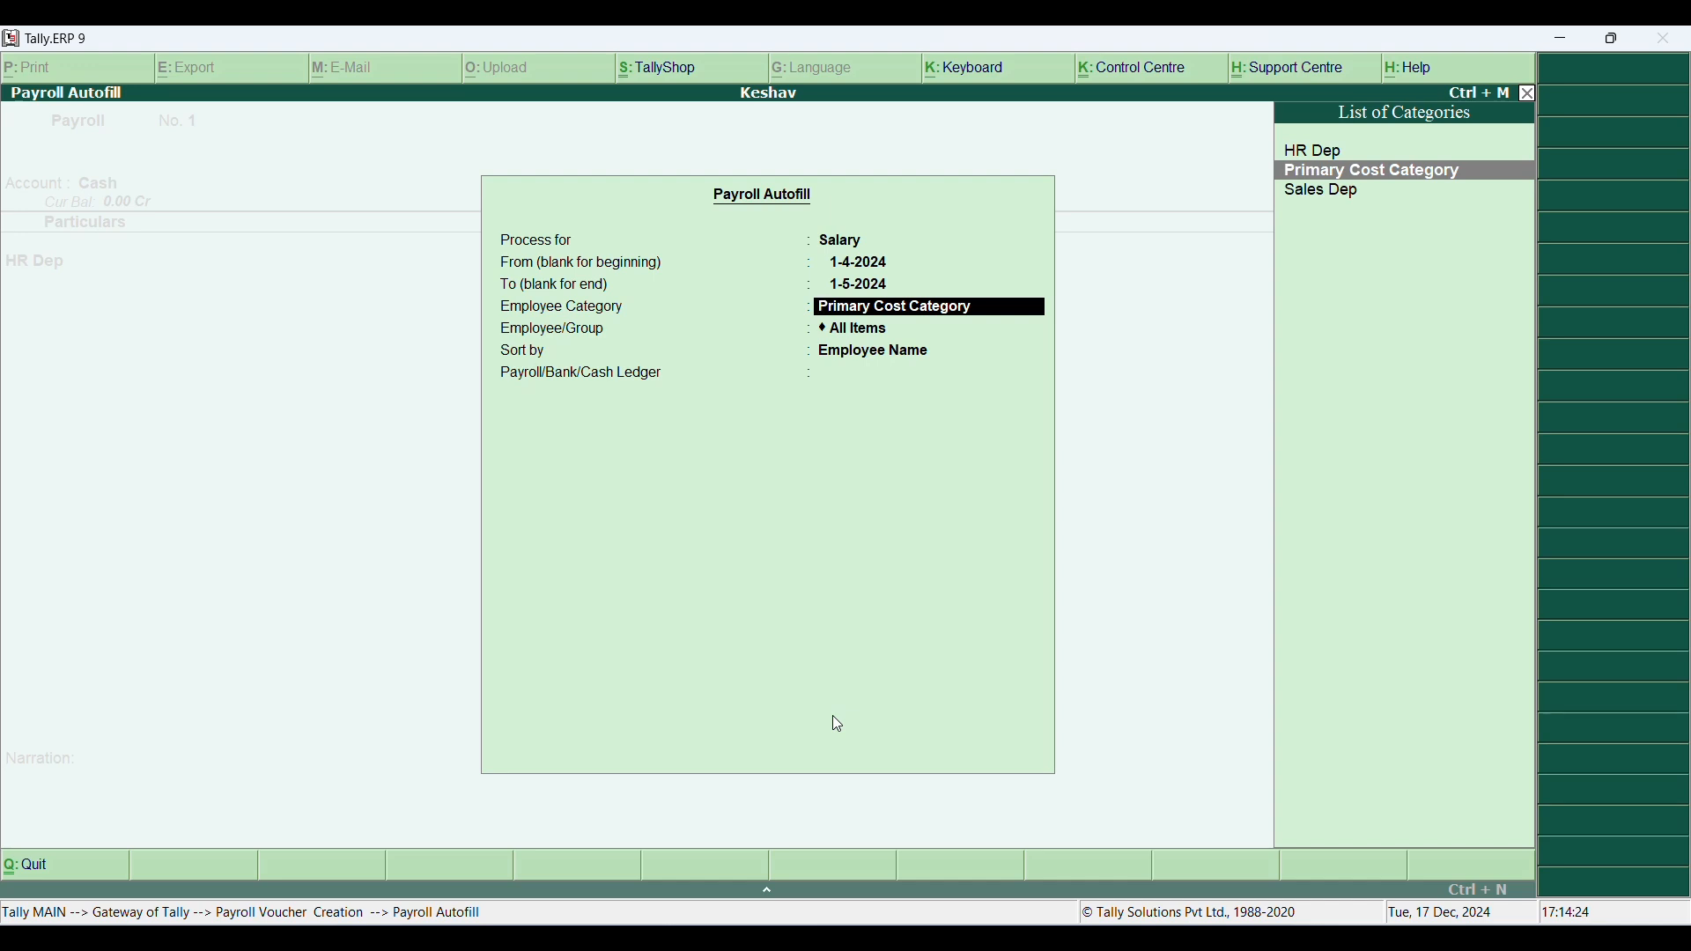
{"action": "key", "text": "Up"}
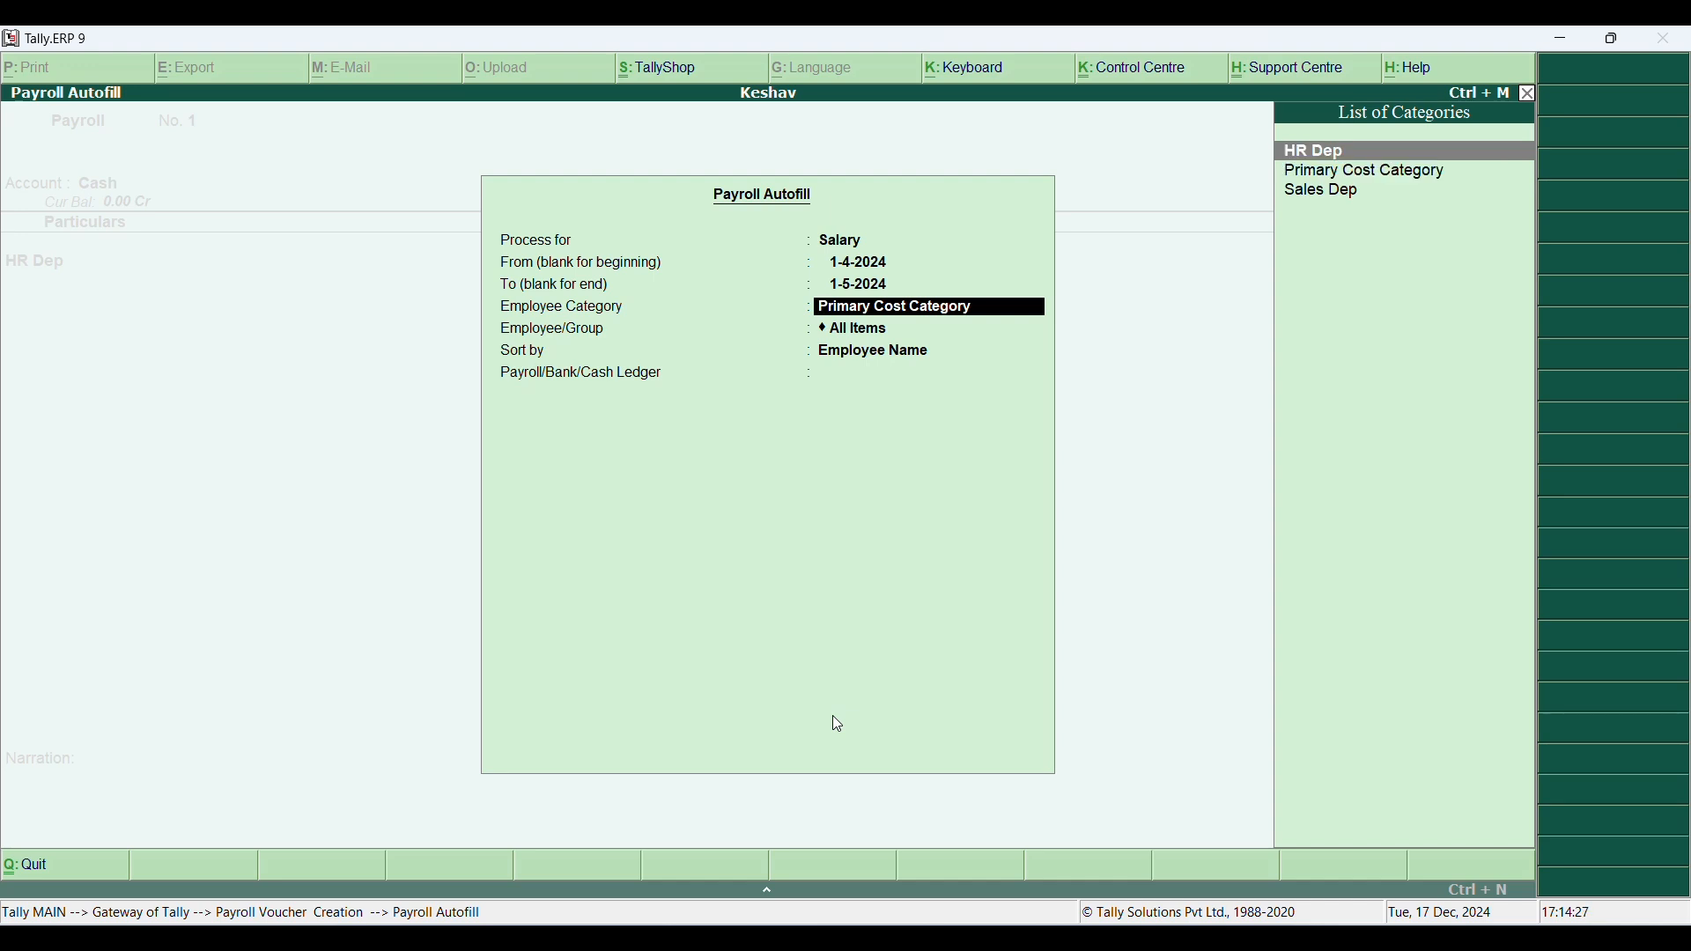
{"action": "key", "text": "Return"}
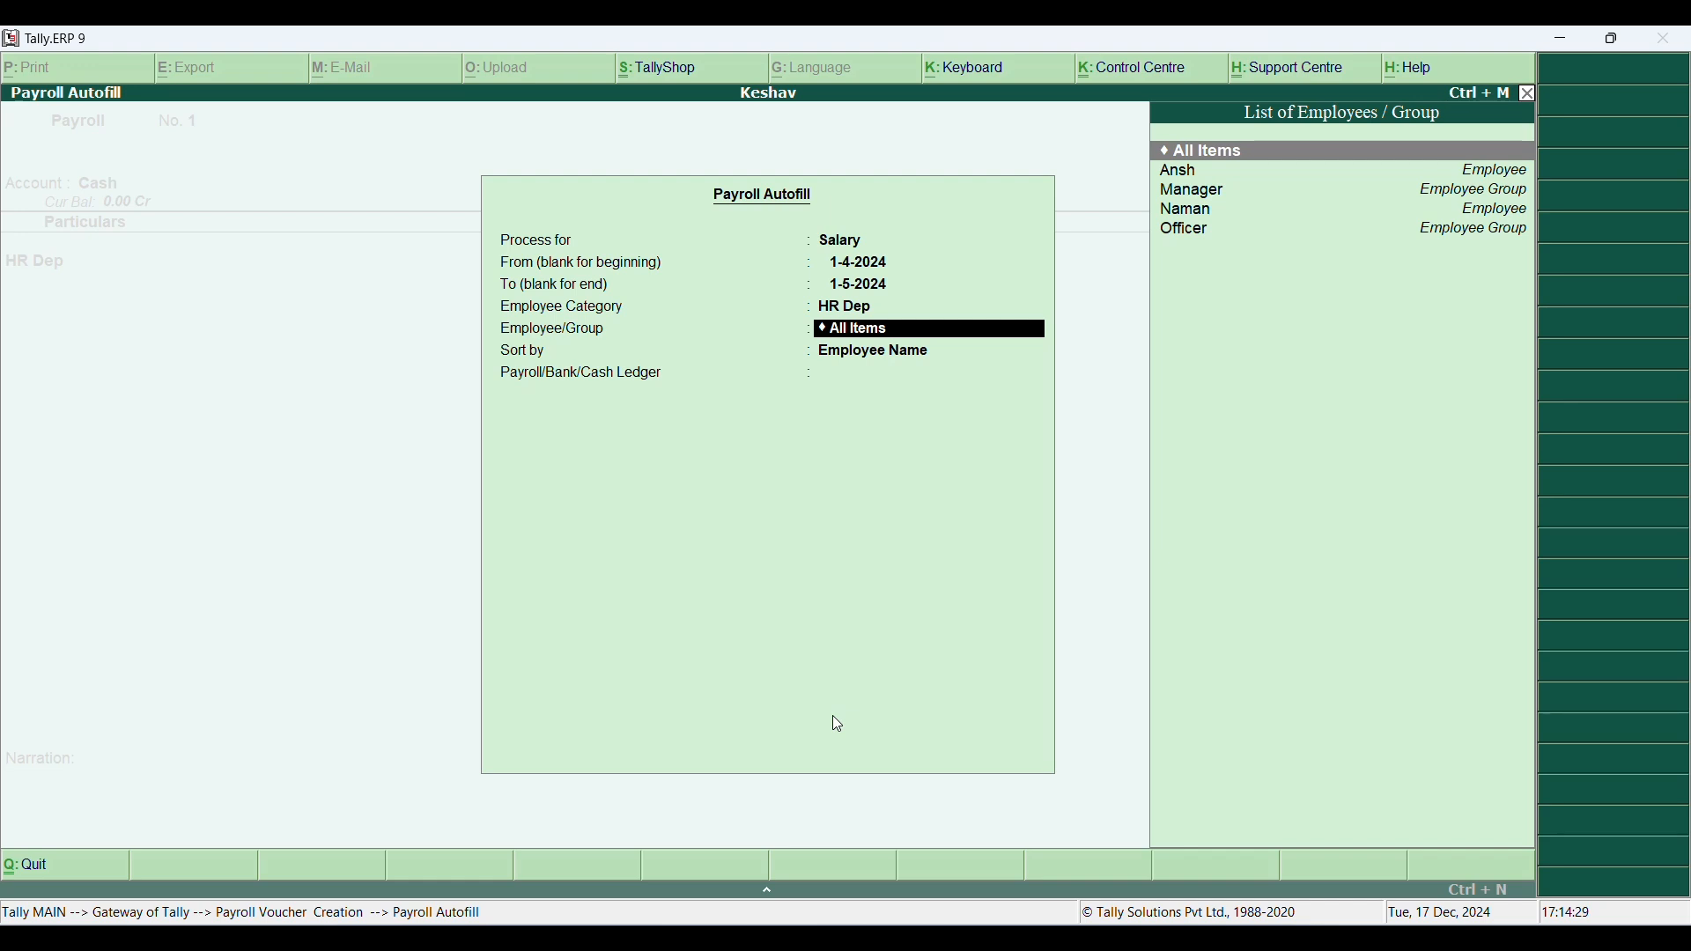
{"action": "key", "text": "Return"}
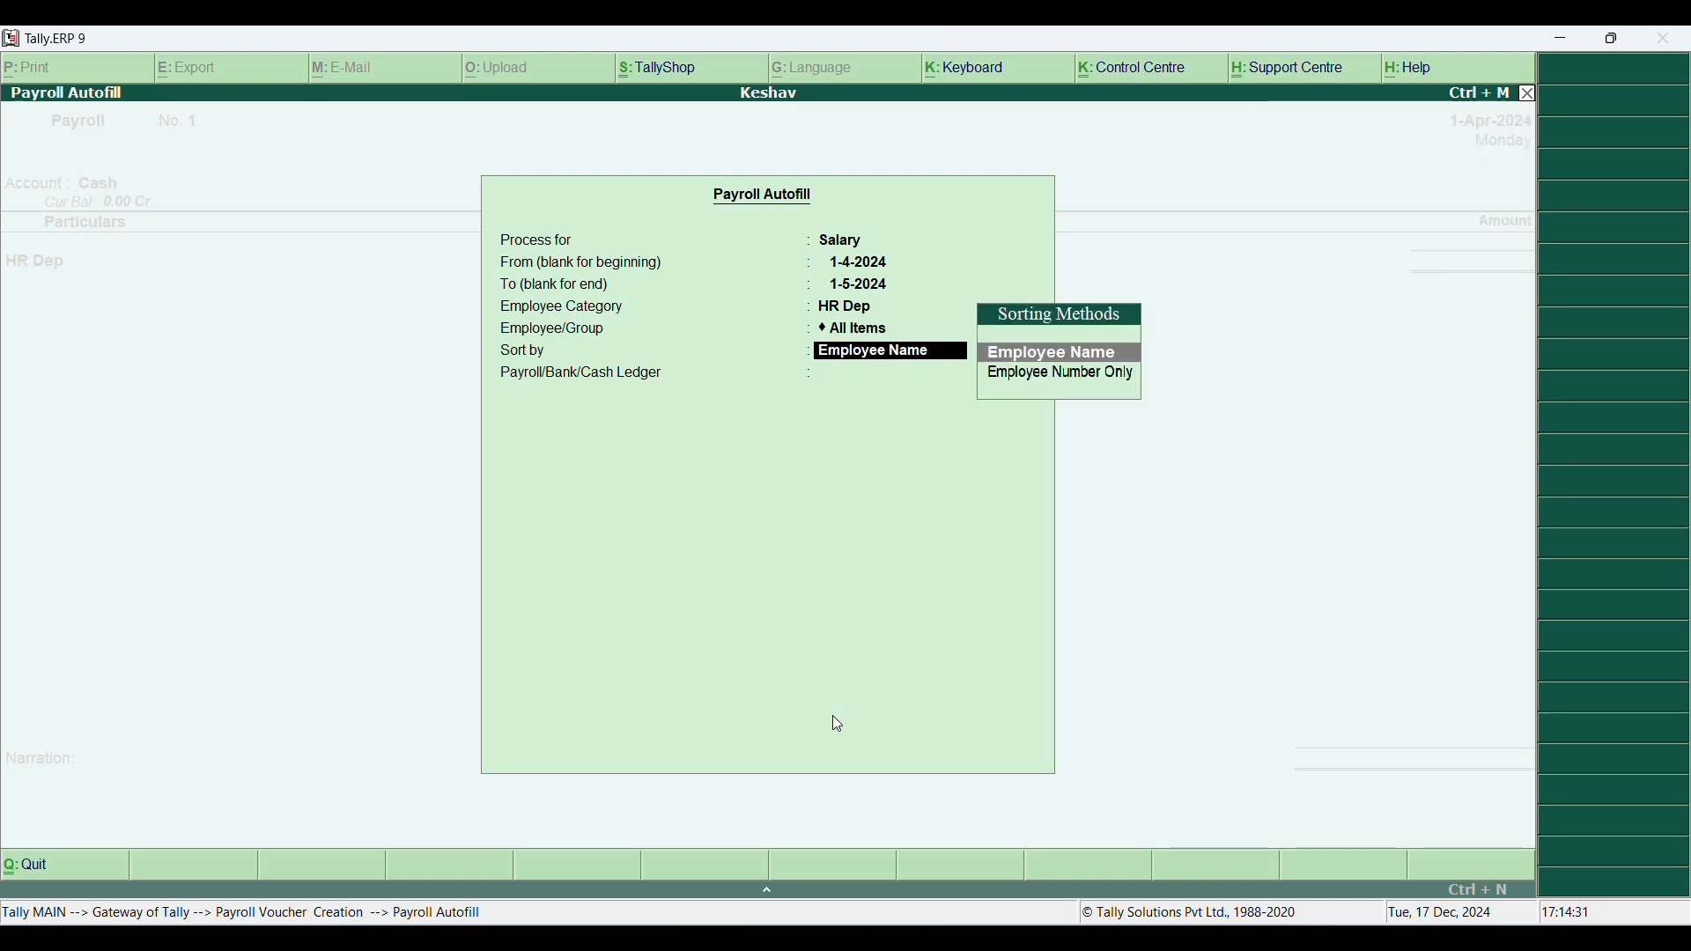
Step: Autofill by employee name with the Cash ledger, including employees having 'For Banking' details, and save the HR Dep payroll voucher
{"action": "key", "text": "Return"}
{"action": "key", "text": "Return"}
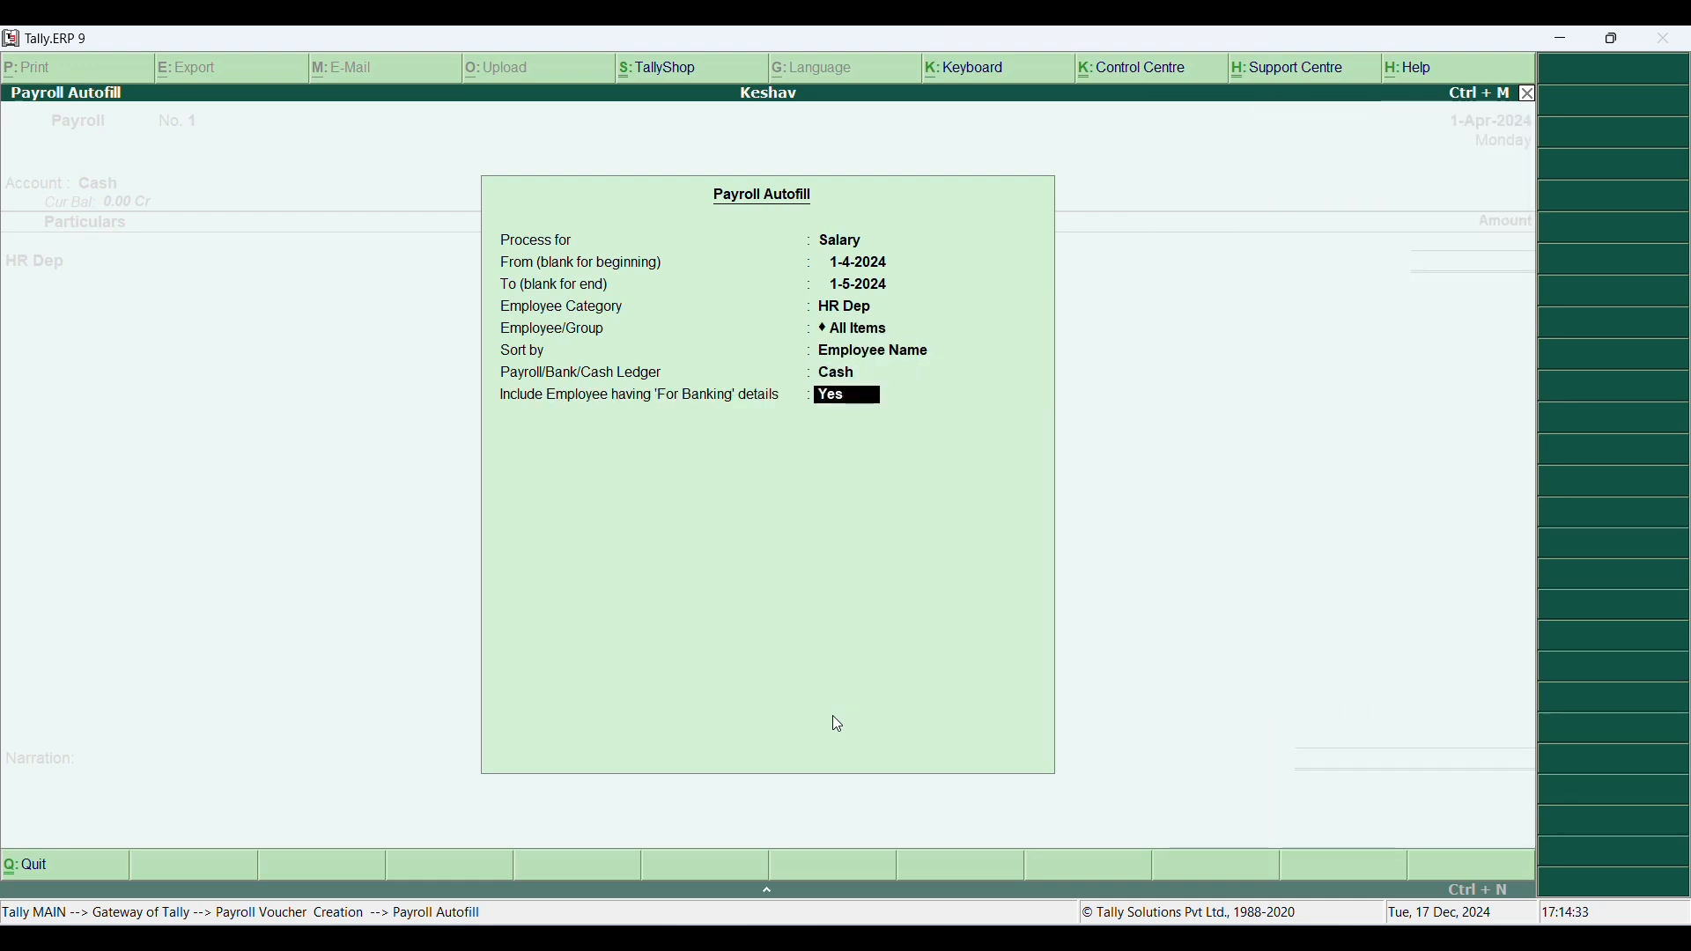
{"action": "key", "text": "BackSpace"}
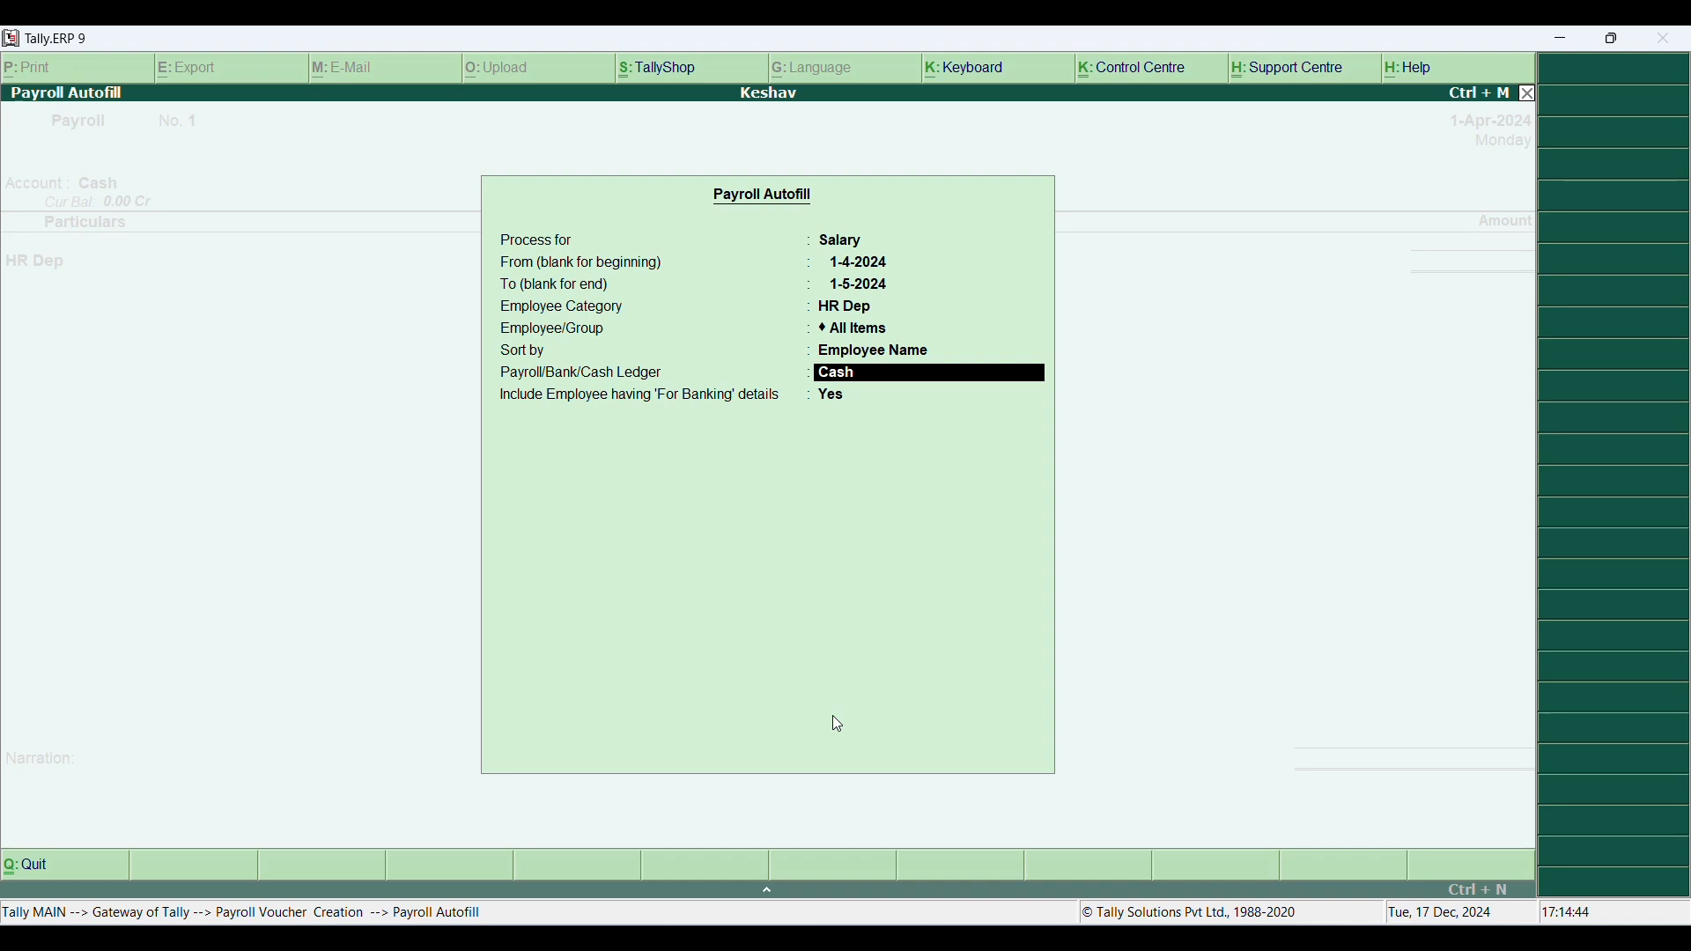
{"action": "key", "text": "Return"}
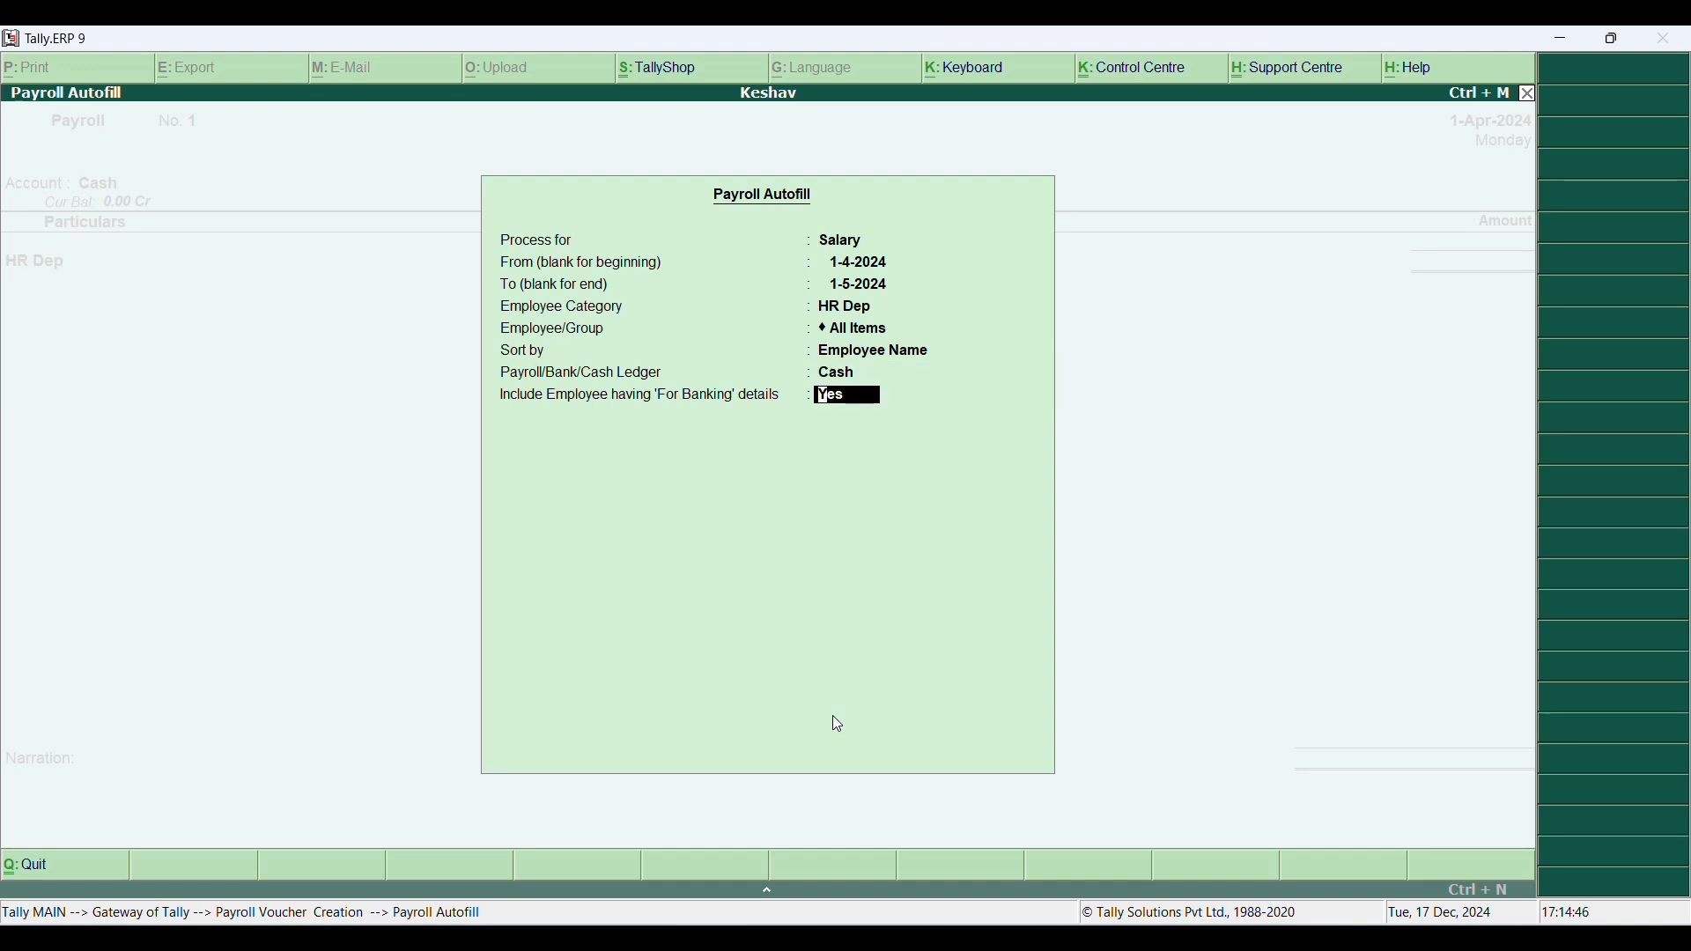
{"action": "key", "text": "Return"}
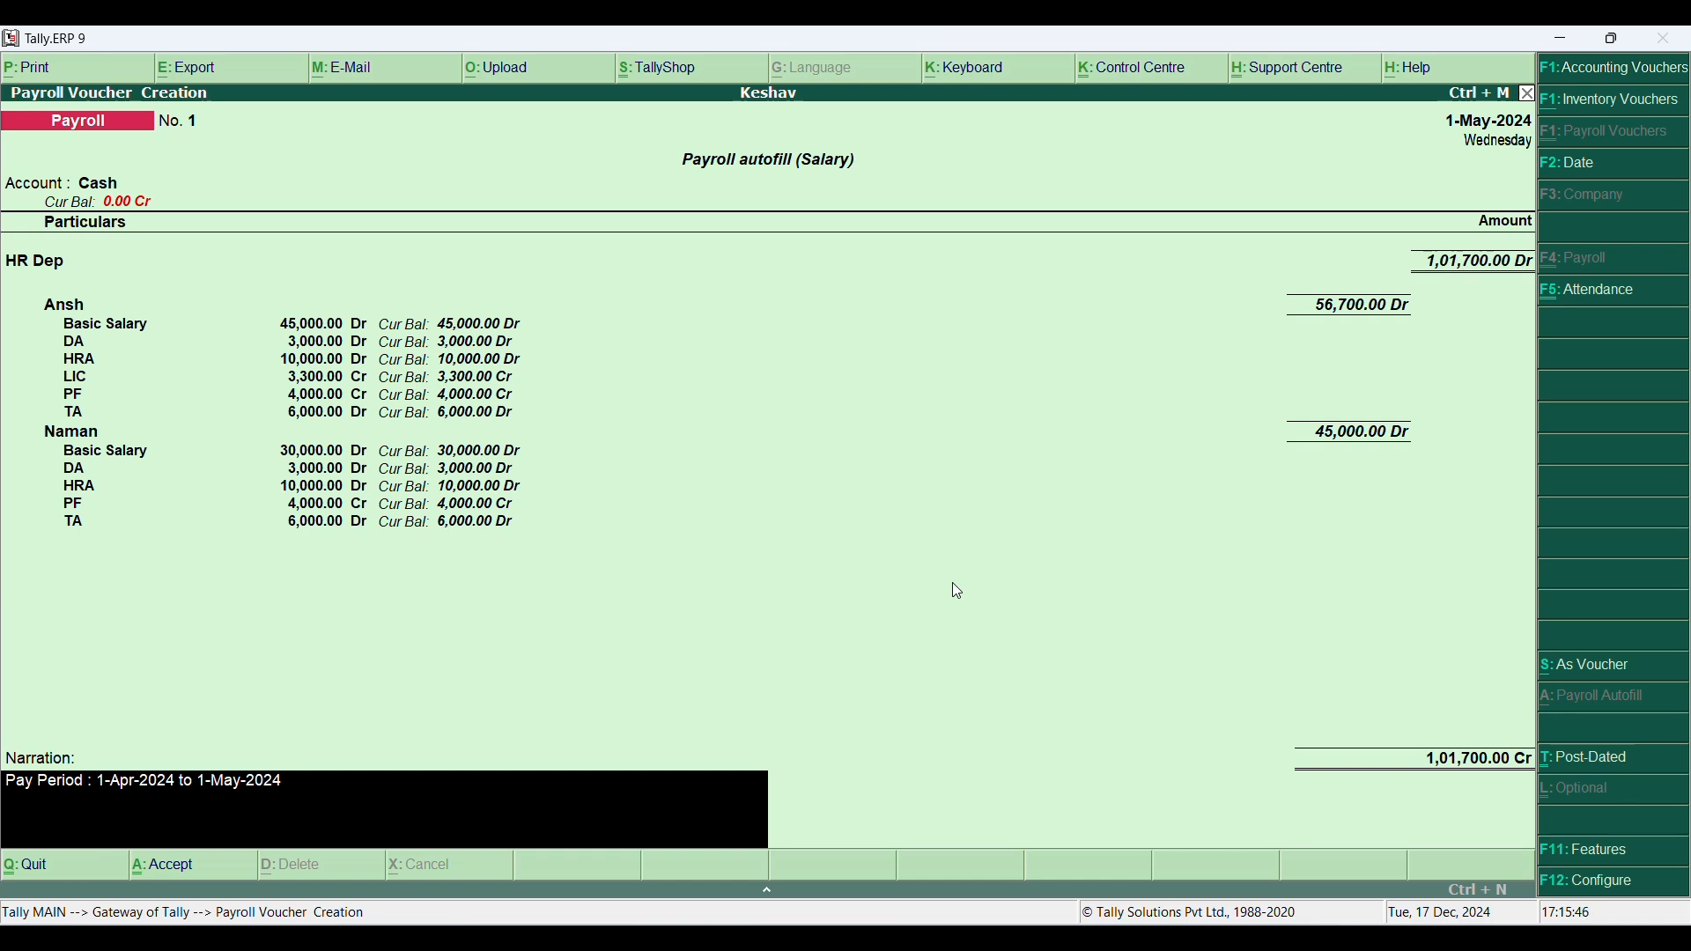
{"action": "key", "text": "Return"}
{"action": "key", "text": "Return"}
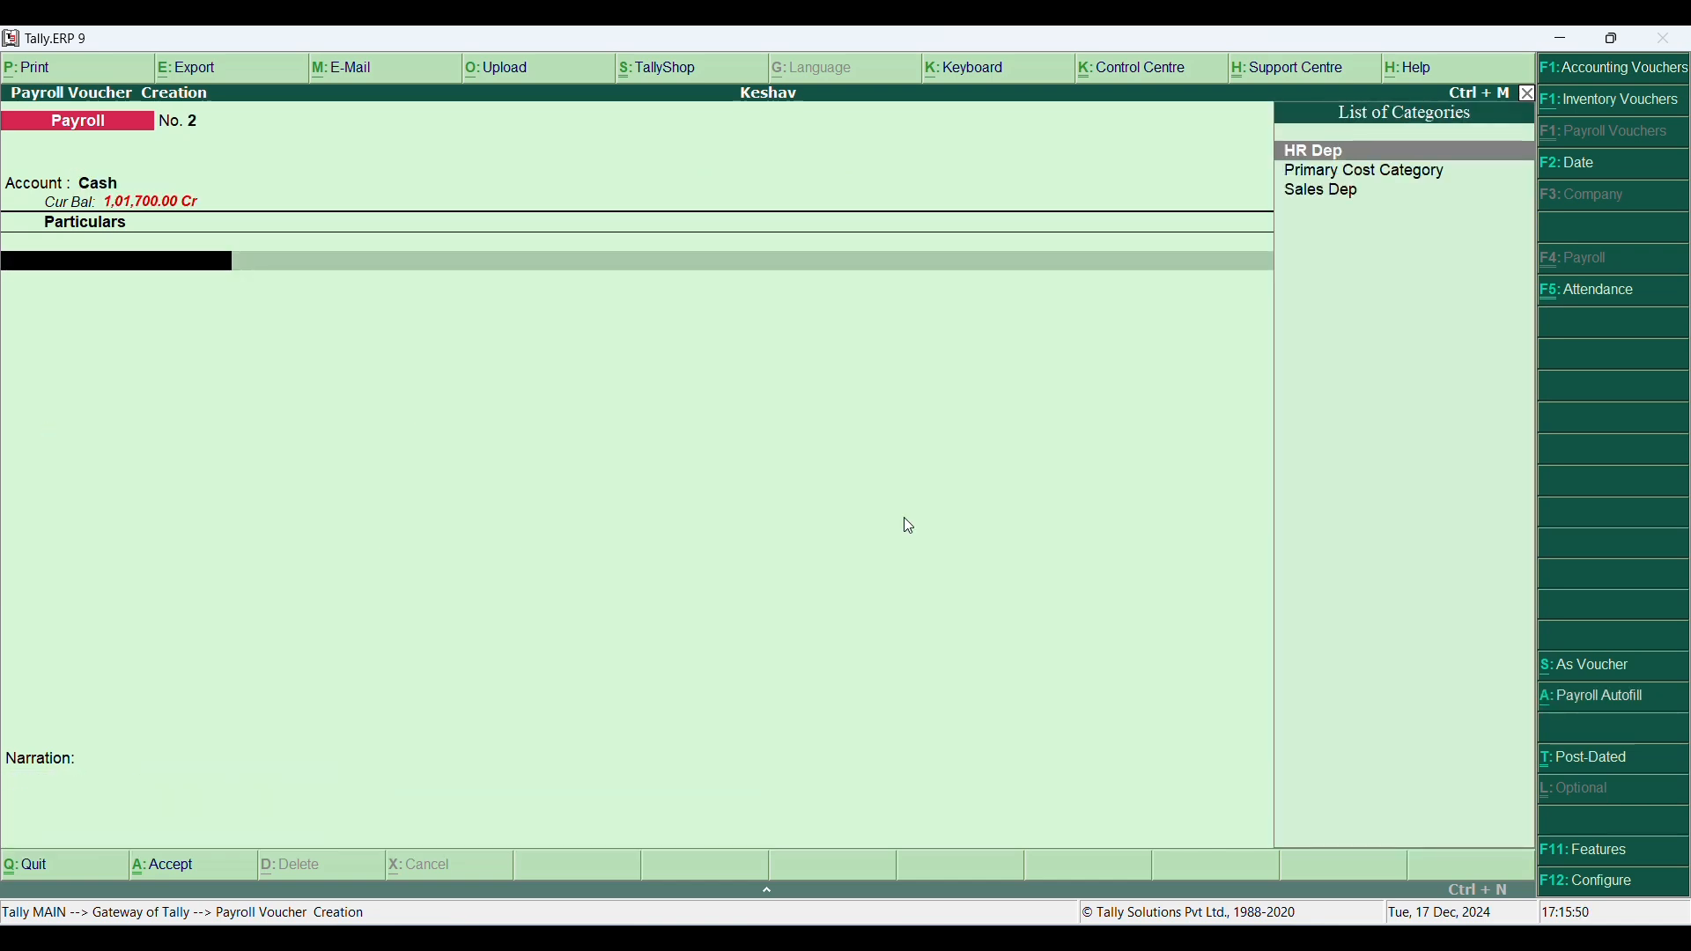
Step: Start Payroll Autofill in the second payroll voucher for Salary, covering 1-4-2024 to 1-5-2024
{"action": "key", "text": "alt+a"}
{"action": "key", "text": "Down"}
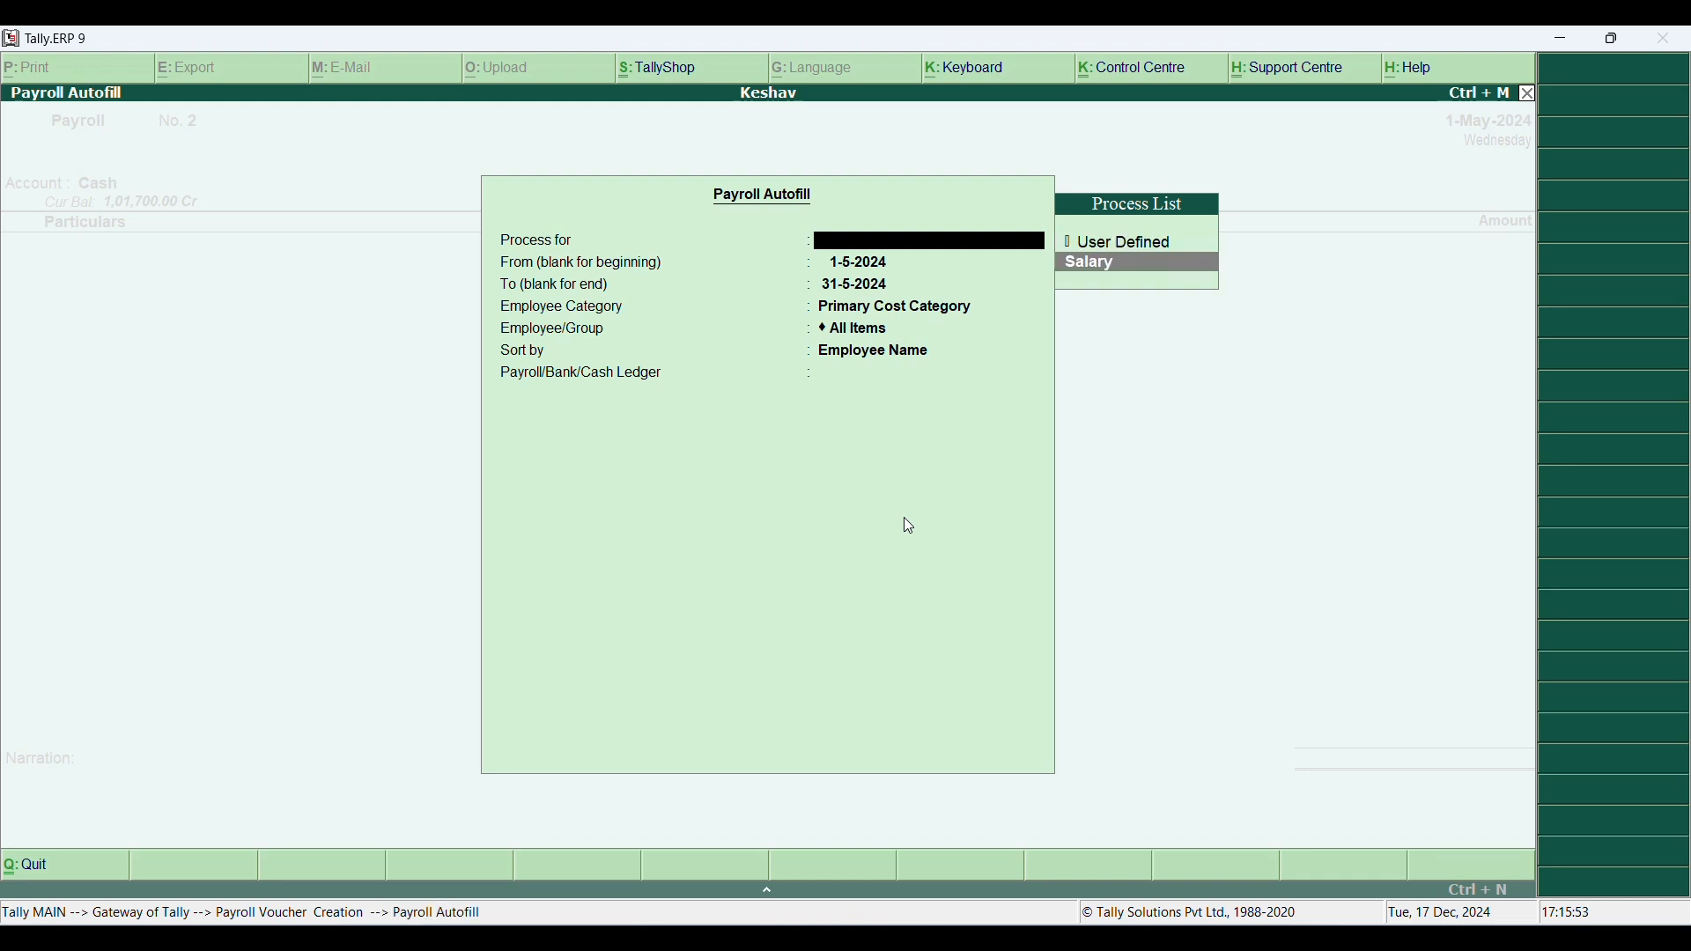
{"action": "key", "text": "Return"}
{"action": "type", "text": "1-4"}
{"action": "key", "text": "Return"}
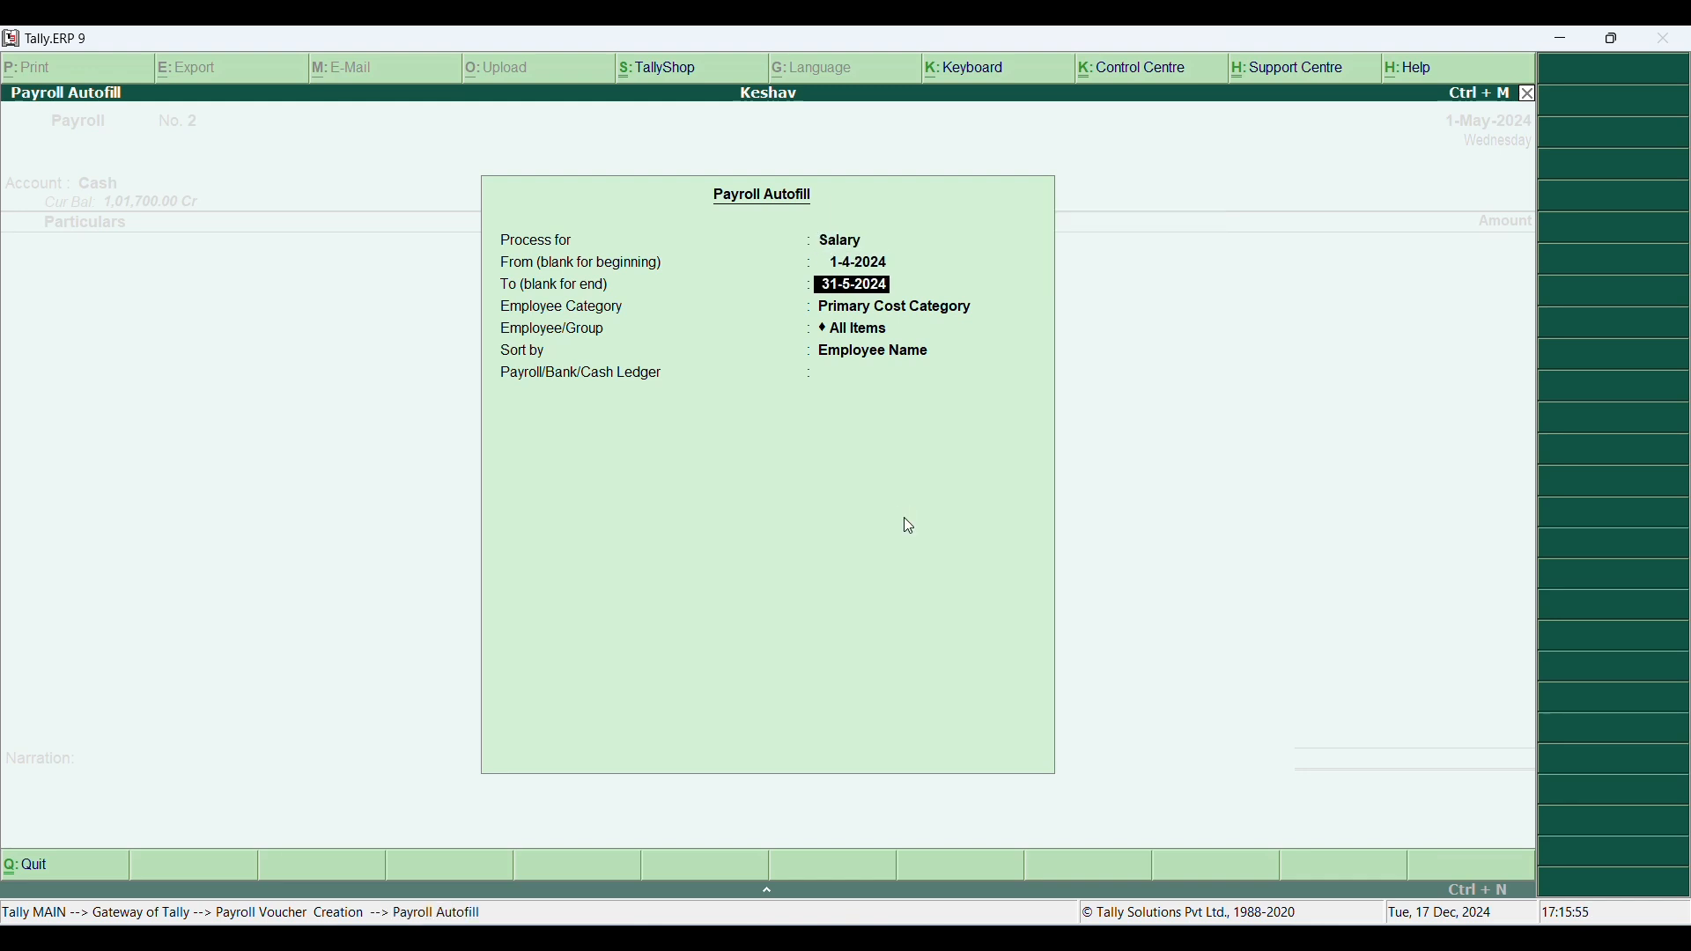
{"action": "type", "text": "1-5-"}
{"action": "key", "text": "Return"}
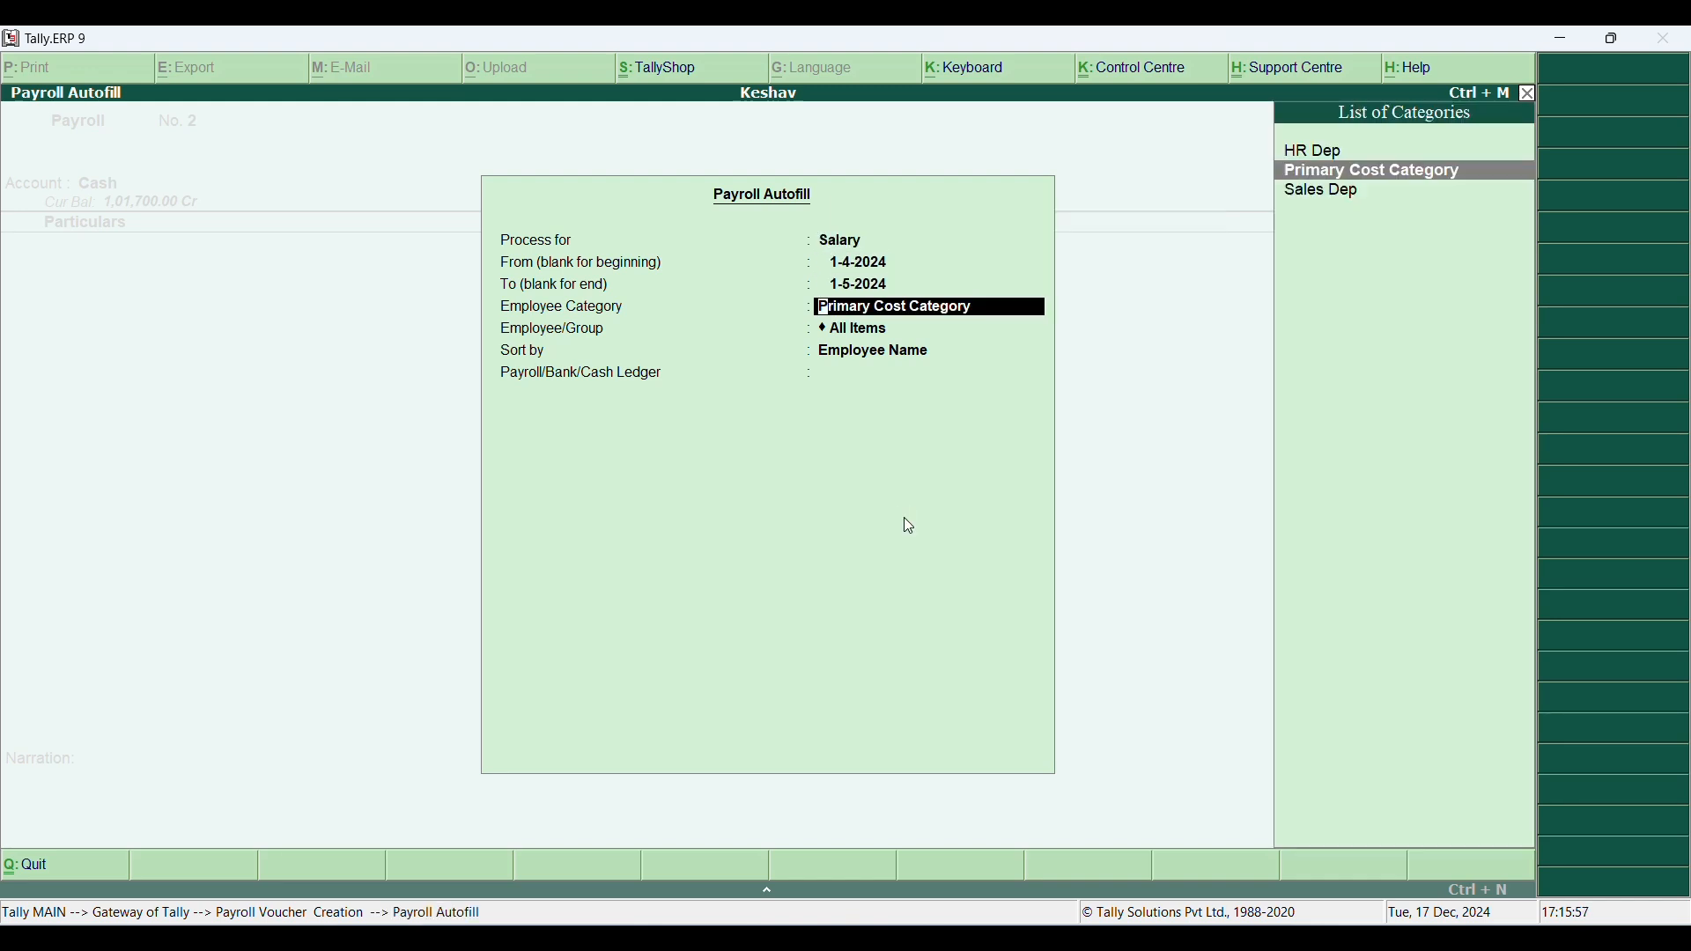
Step: Autofill the voucher for all items of Sales Dep sorted by employee name, save it, and leave payroll voucher creation
{"action": "key", "text": "Down"}
{"action": "key", "text": "Return"}
{"action": "key", "text": "Return"}
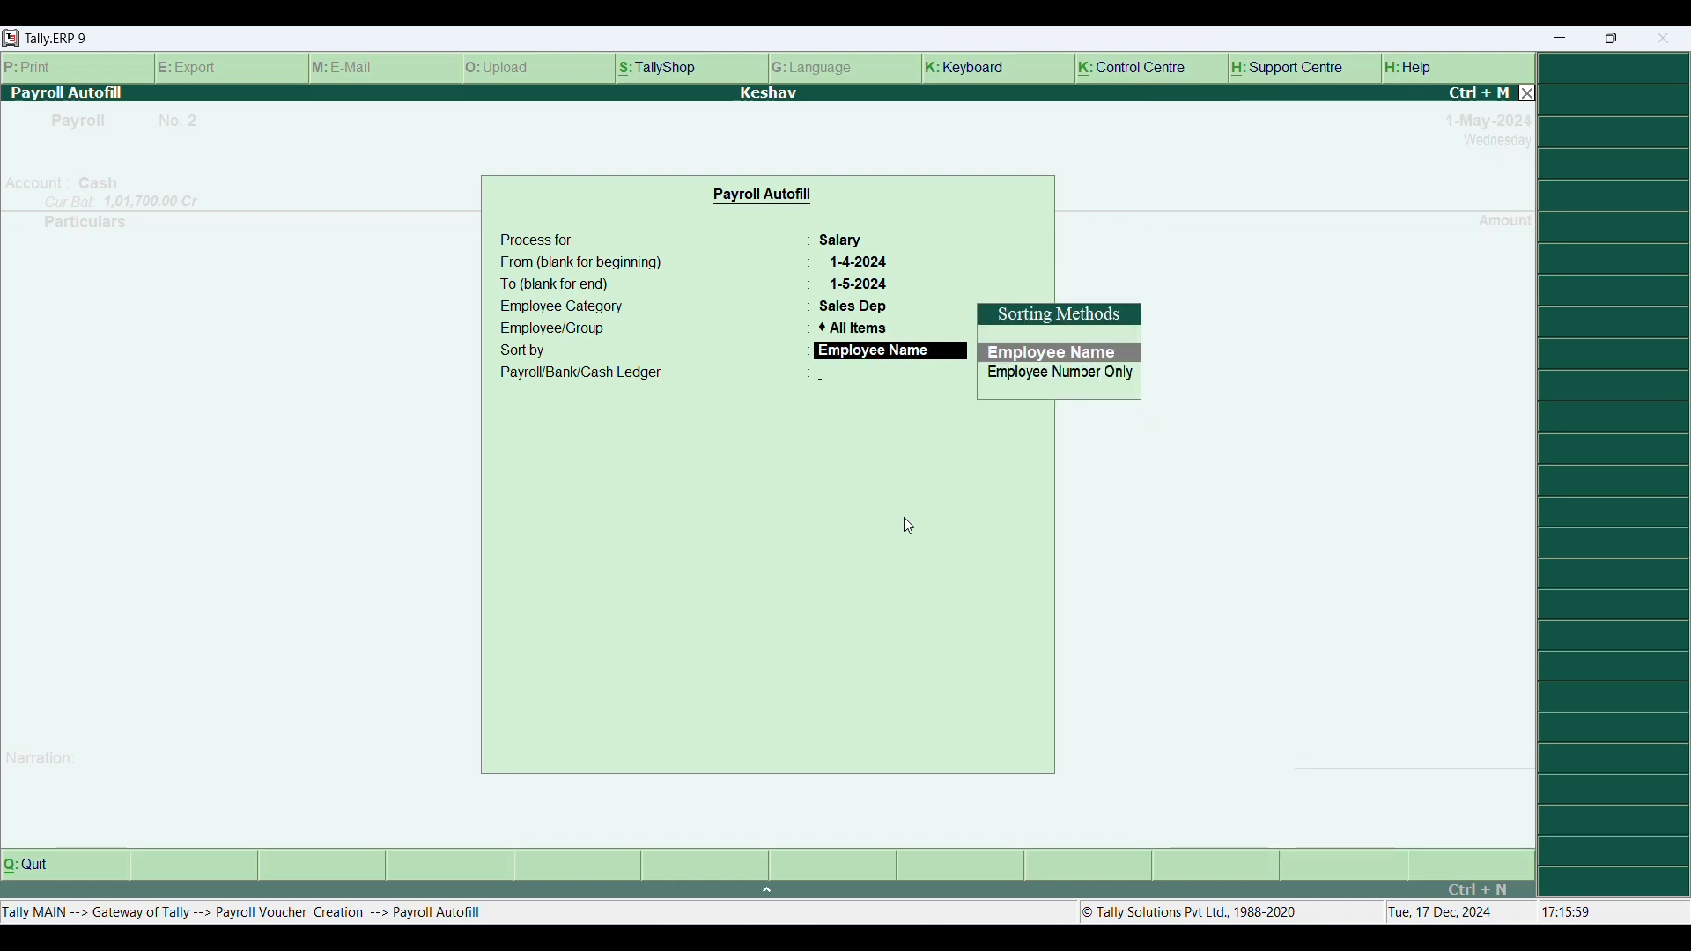
{"action": "key", "text": "Return"}
{"action": "key", "text": "Return"}
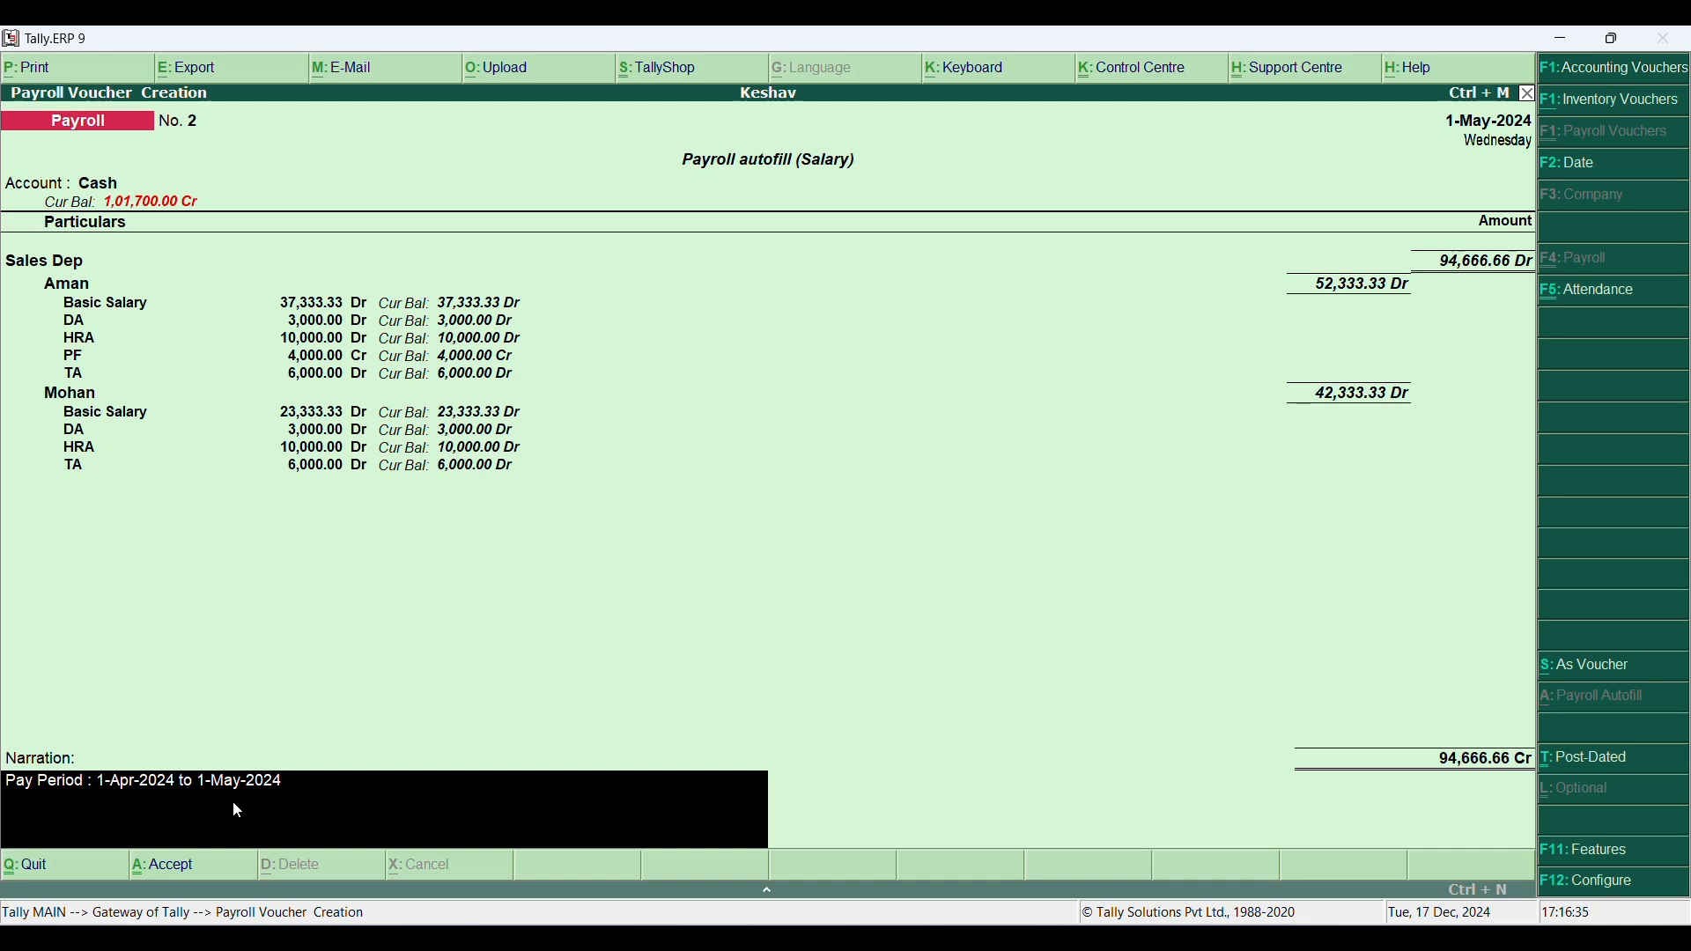
{"action": "key", "text": "Return"}
{"action": "key", "text": "Return"}
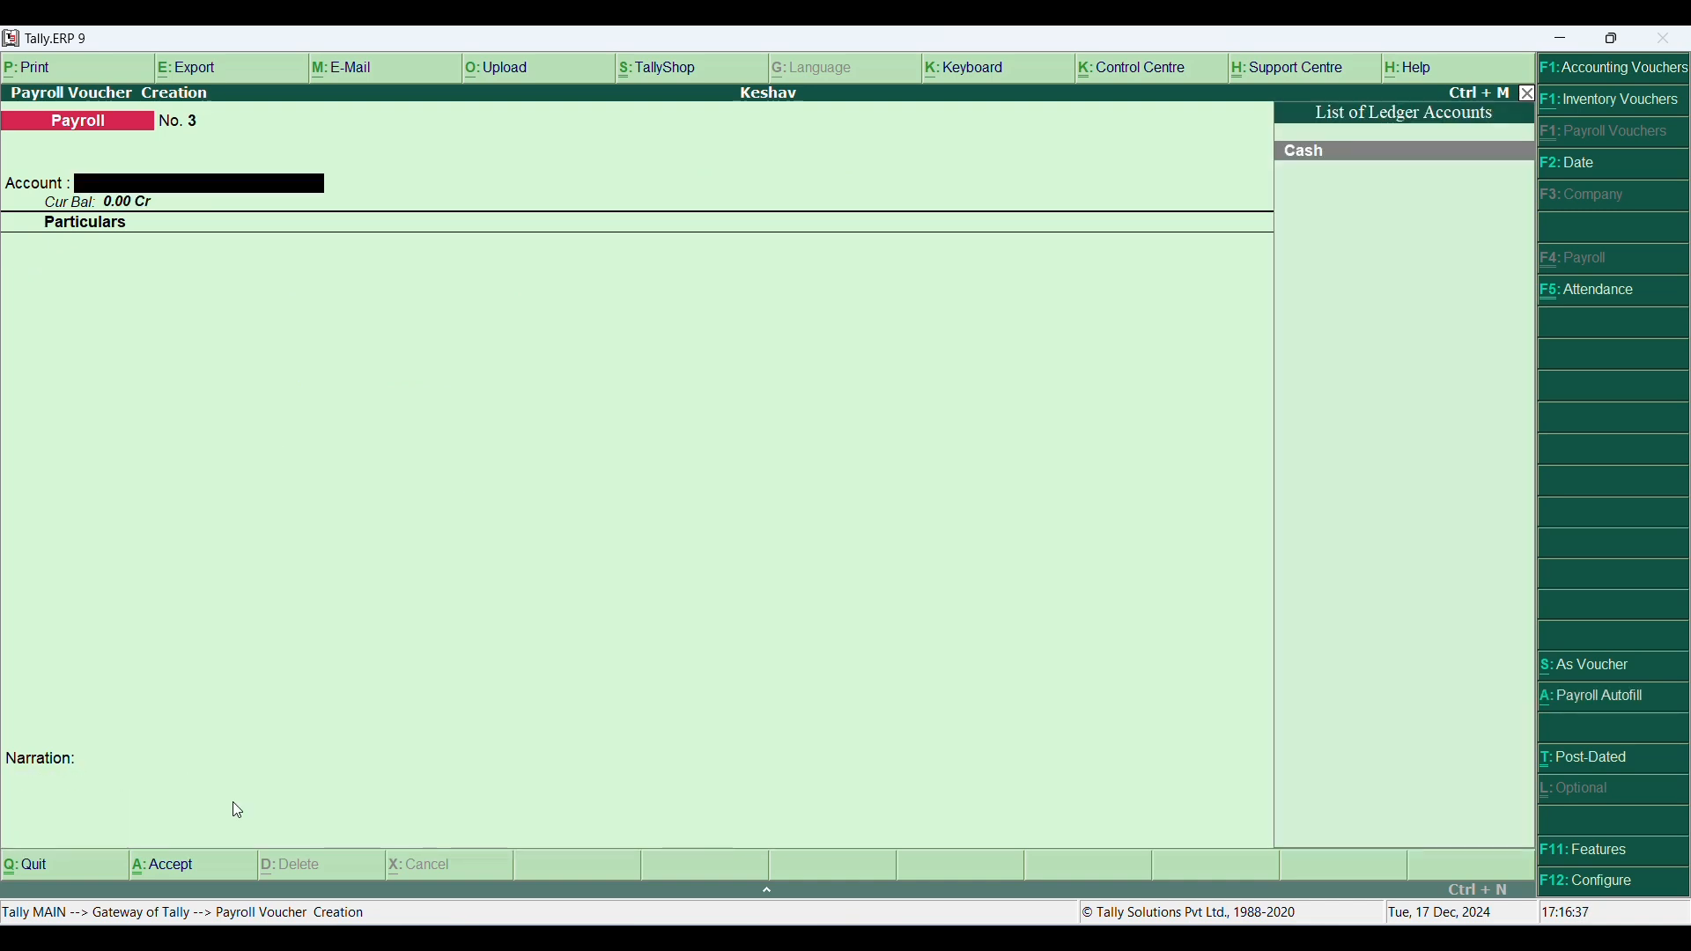
{"action": "key", "text": "Escape"}
{"action": "key", "text": "y"}
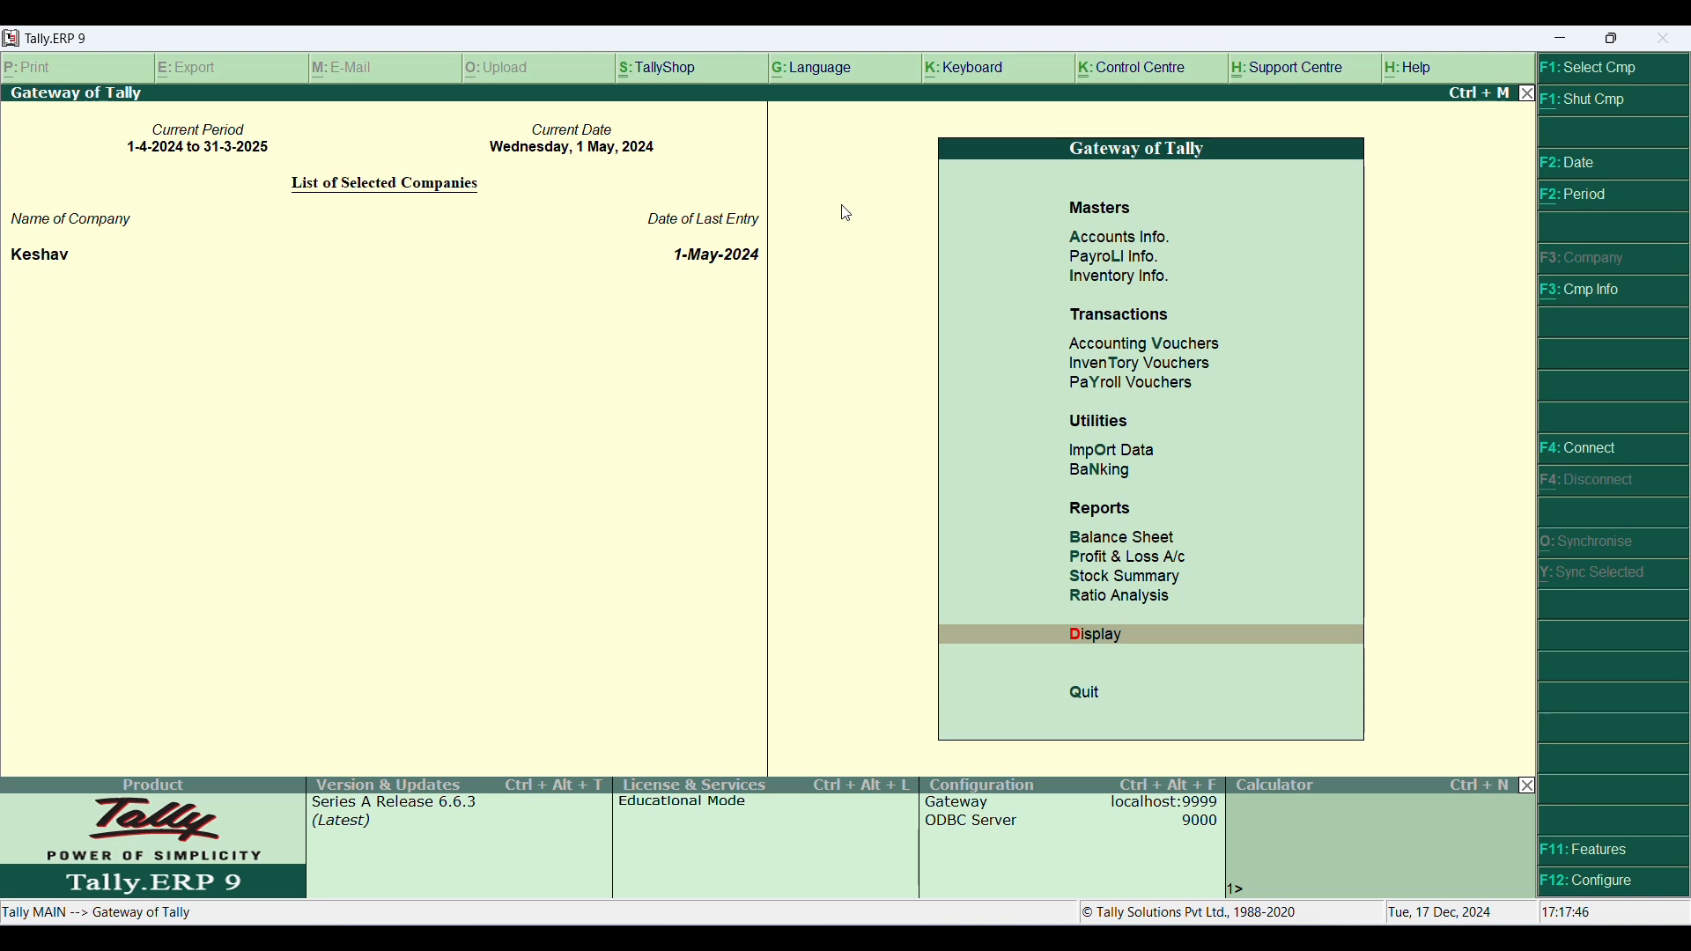
Step: Open the Payroll Reports from the Gateway of Tally's display options
{"action": "key", "text": "Return"}
{"action": "key", "text": "Down"}
{"action": "key", "text": "Down"}
{"action": "key", "text": "Down"}
{"action": "key", "text": "Down"}
{"action": "key", "text": "Down"}
{"action": "key", "text": "Down"}
{"action": "key", "text": "Down"}
{"action": "key", "text": "Down"}
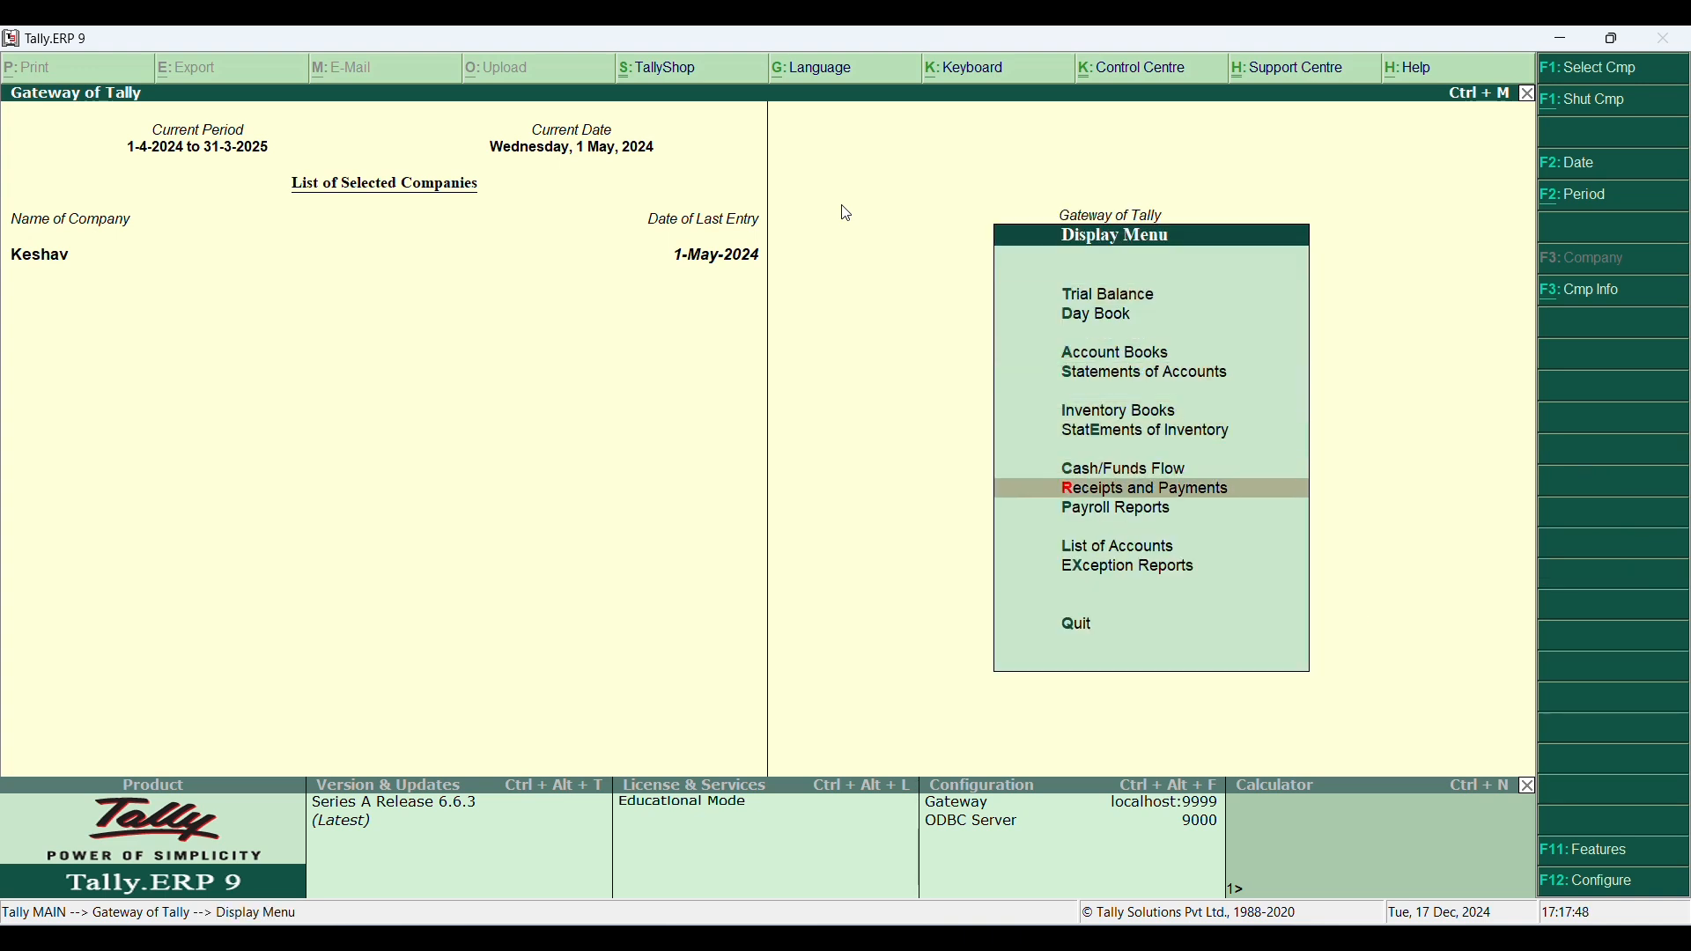
{"action": "key", "text": "Return"}
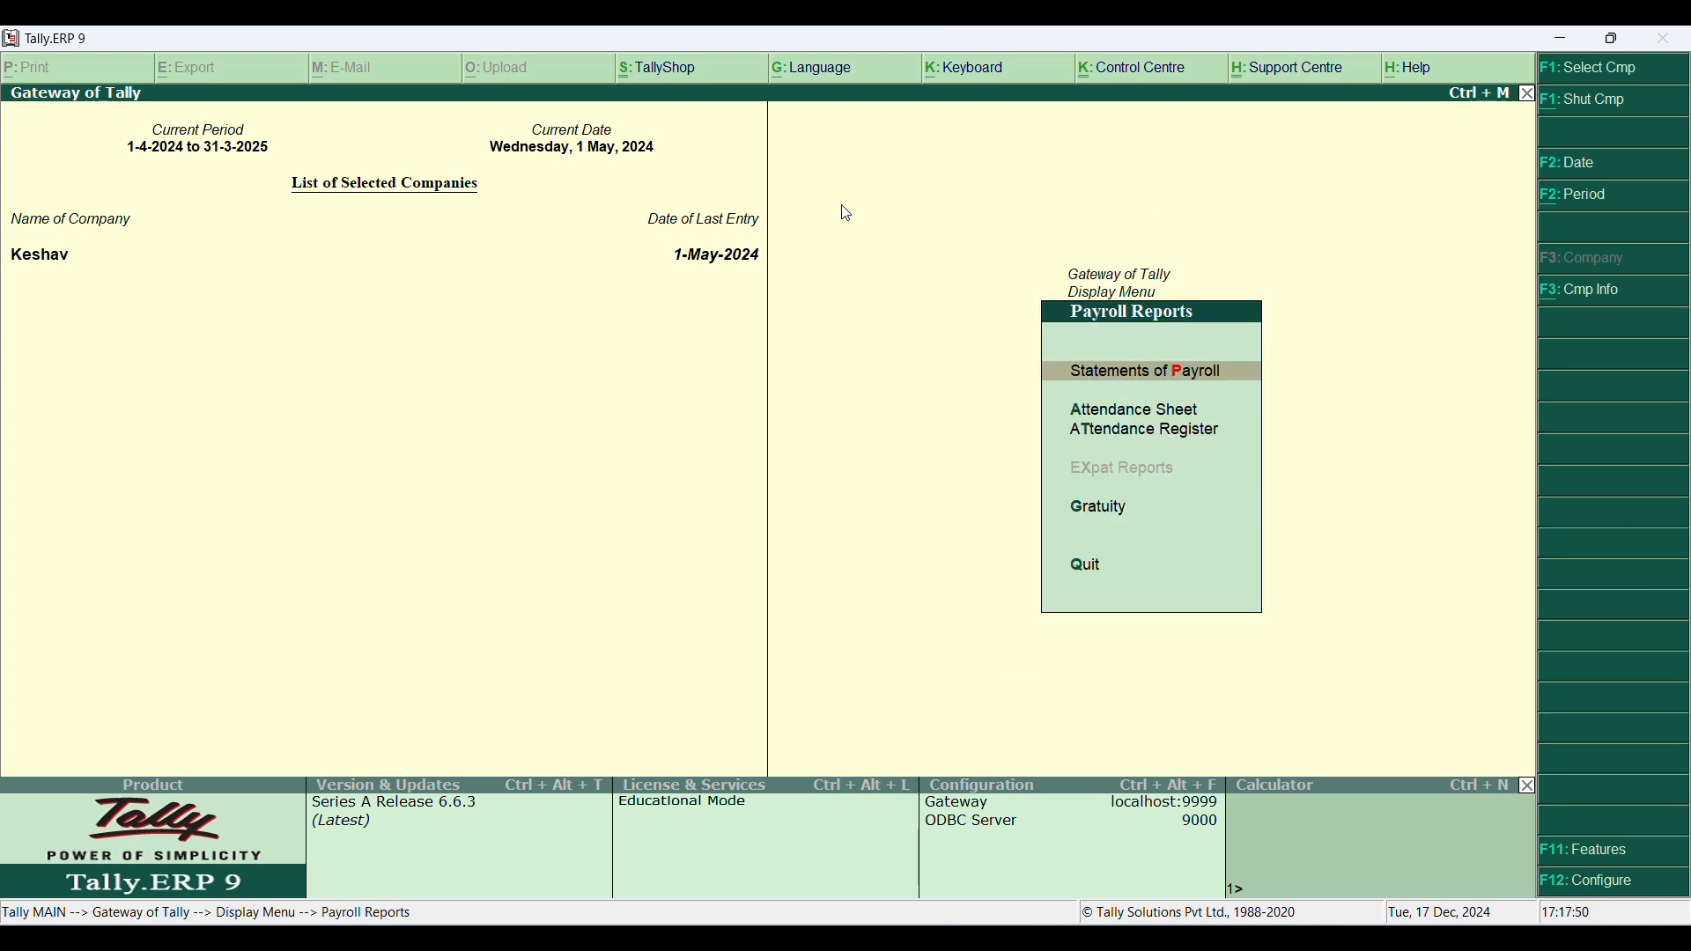
Step: View the single pay slip of the Ass Manager employee in Sales Dep
{"action": "key", "text": "Return"}
{"action": "key", "text": "Up"}
{"action": "key", "text": "Return"}
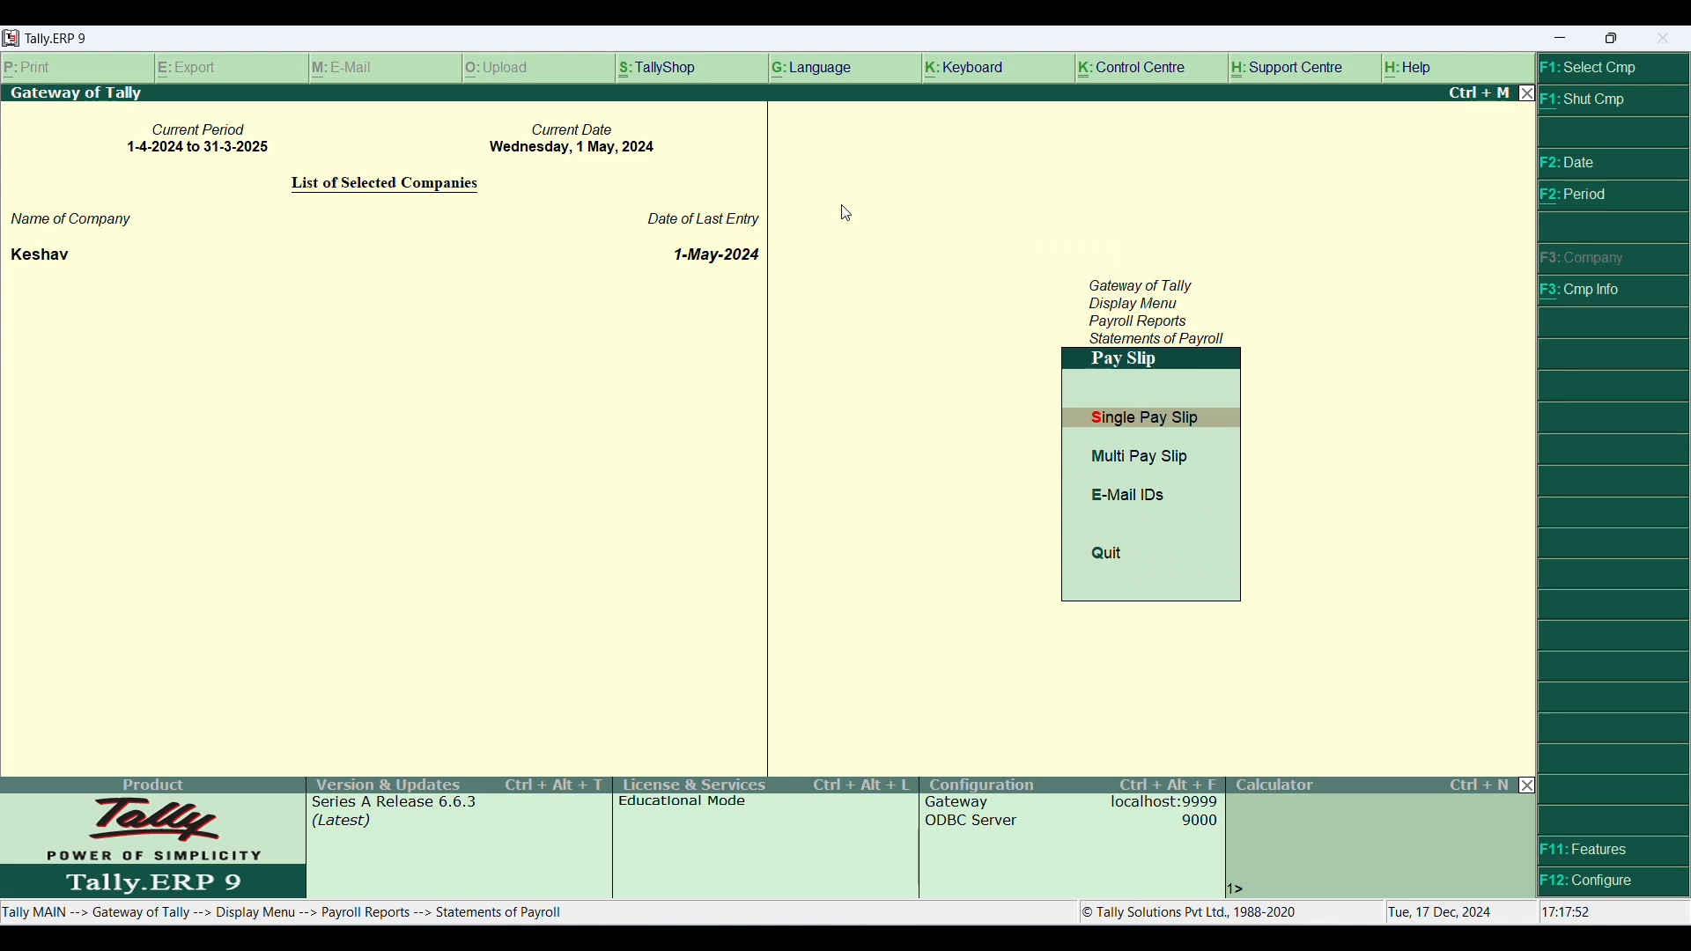
{"action": "key", "text": "Return"}
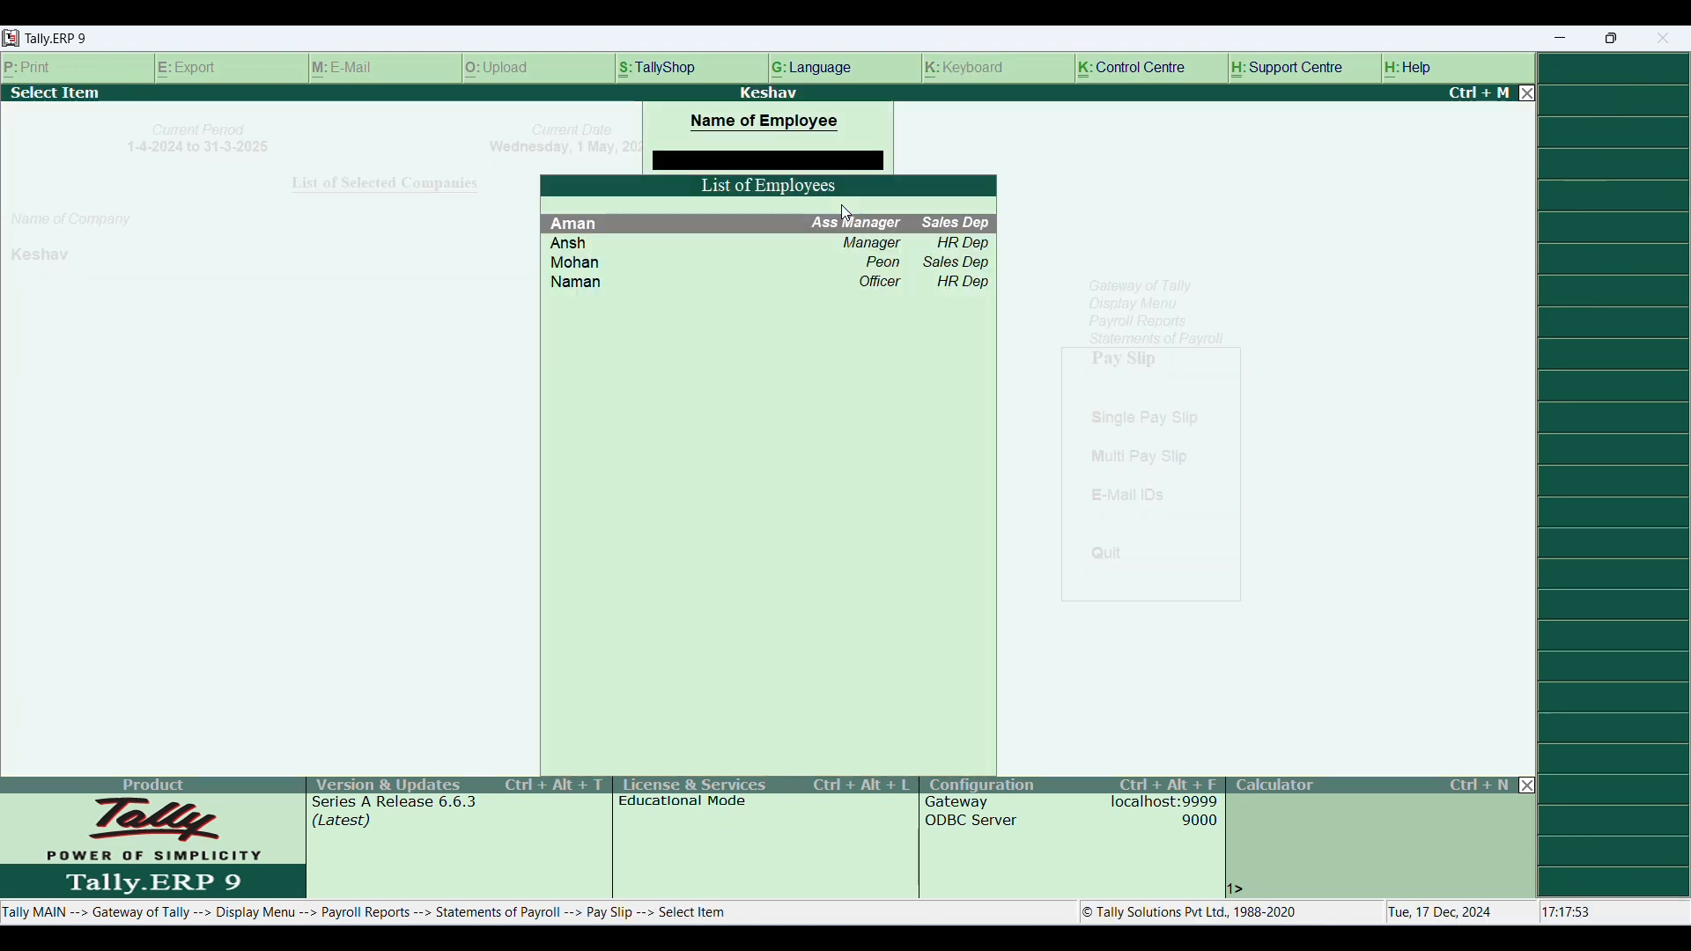
{"action": "key", "text": "Return"}
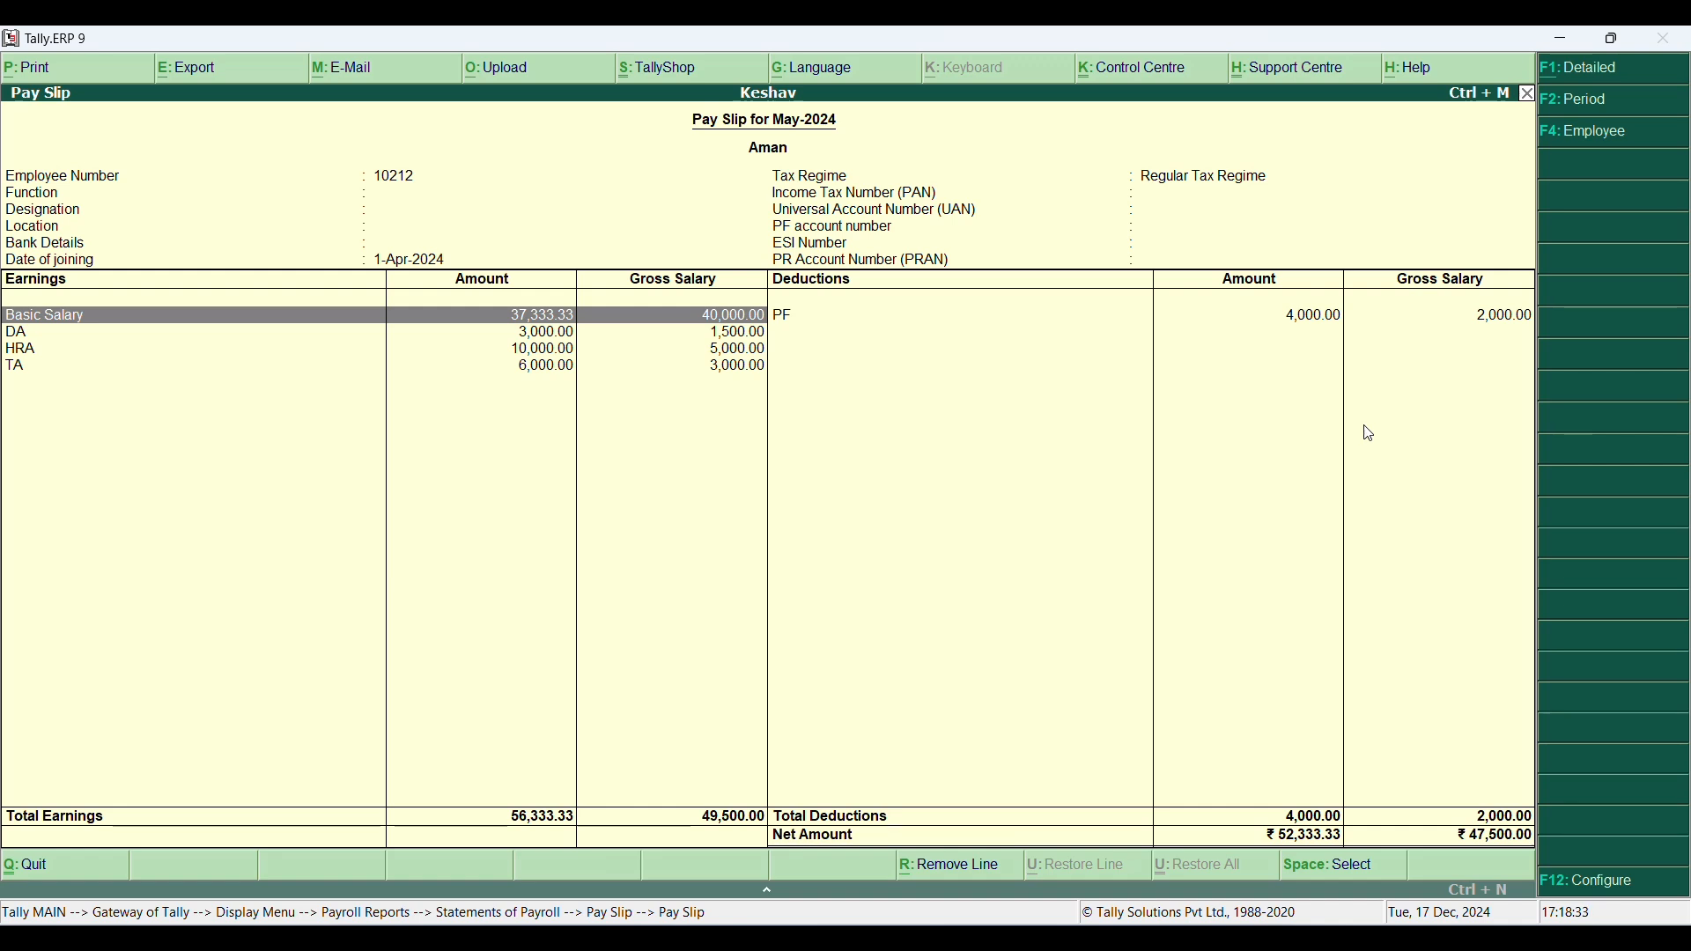
Step: Review the single pay slips of the Manager, Peon and Officer employees one after another
{"action": "key", "text": "Escape"}
{"action": "key", "text": "Return"}
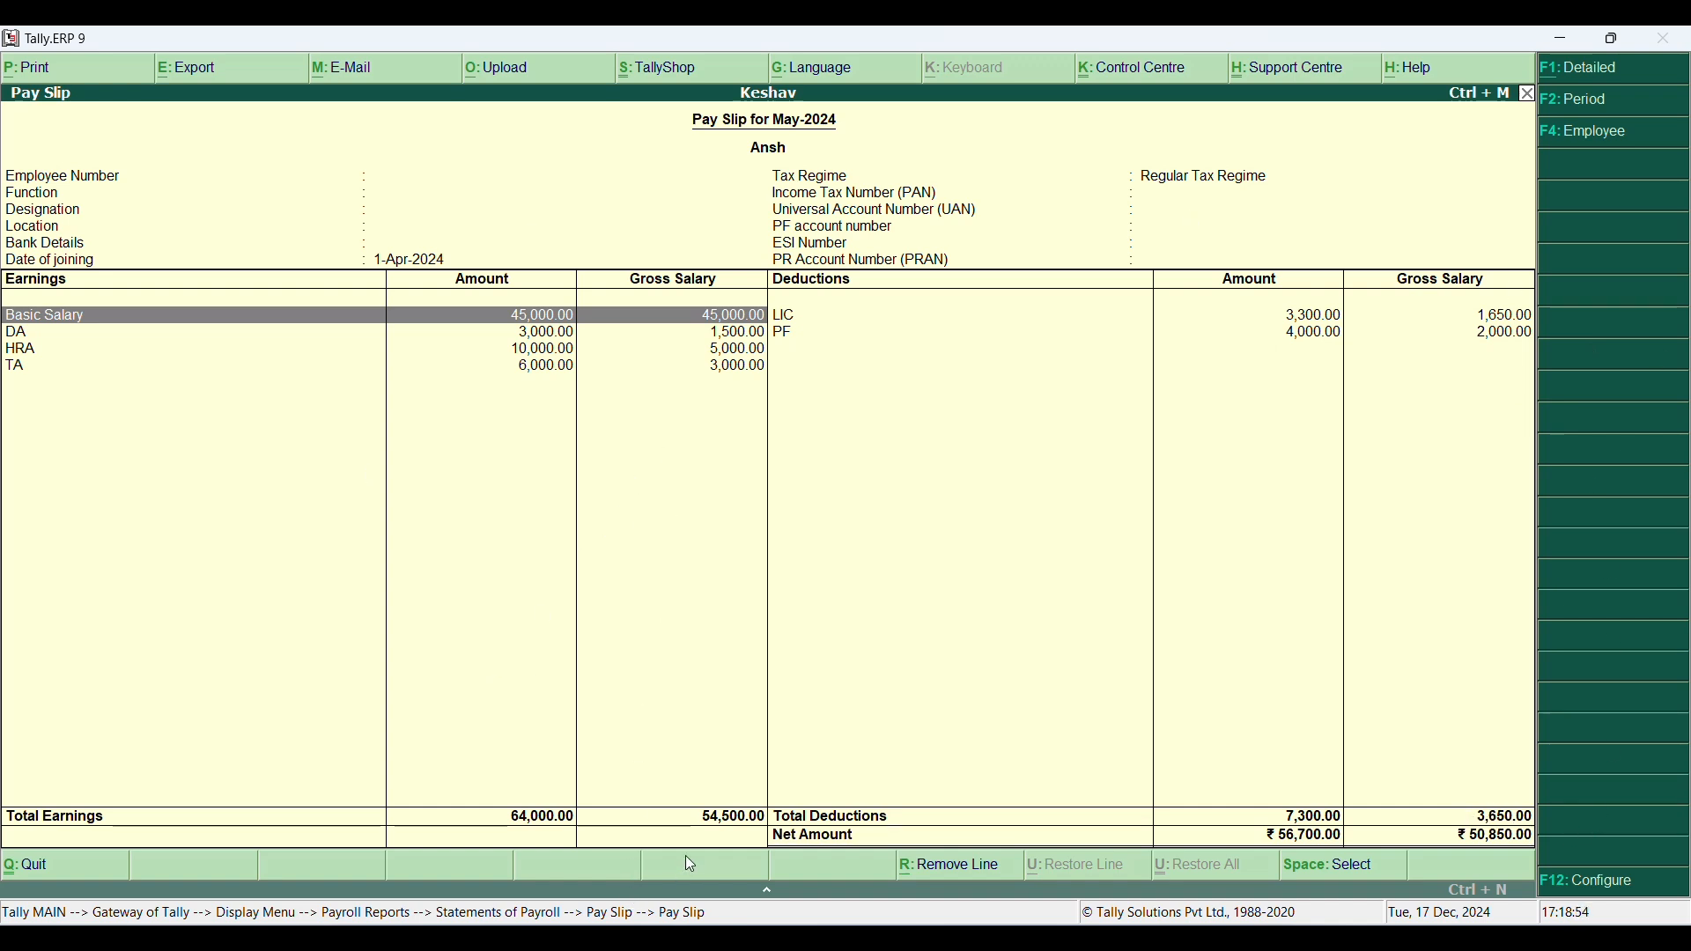
{"action": "key", "text": "Escape"}
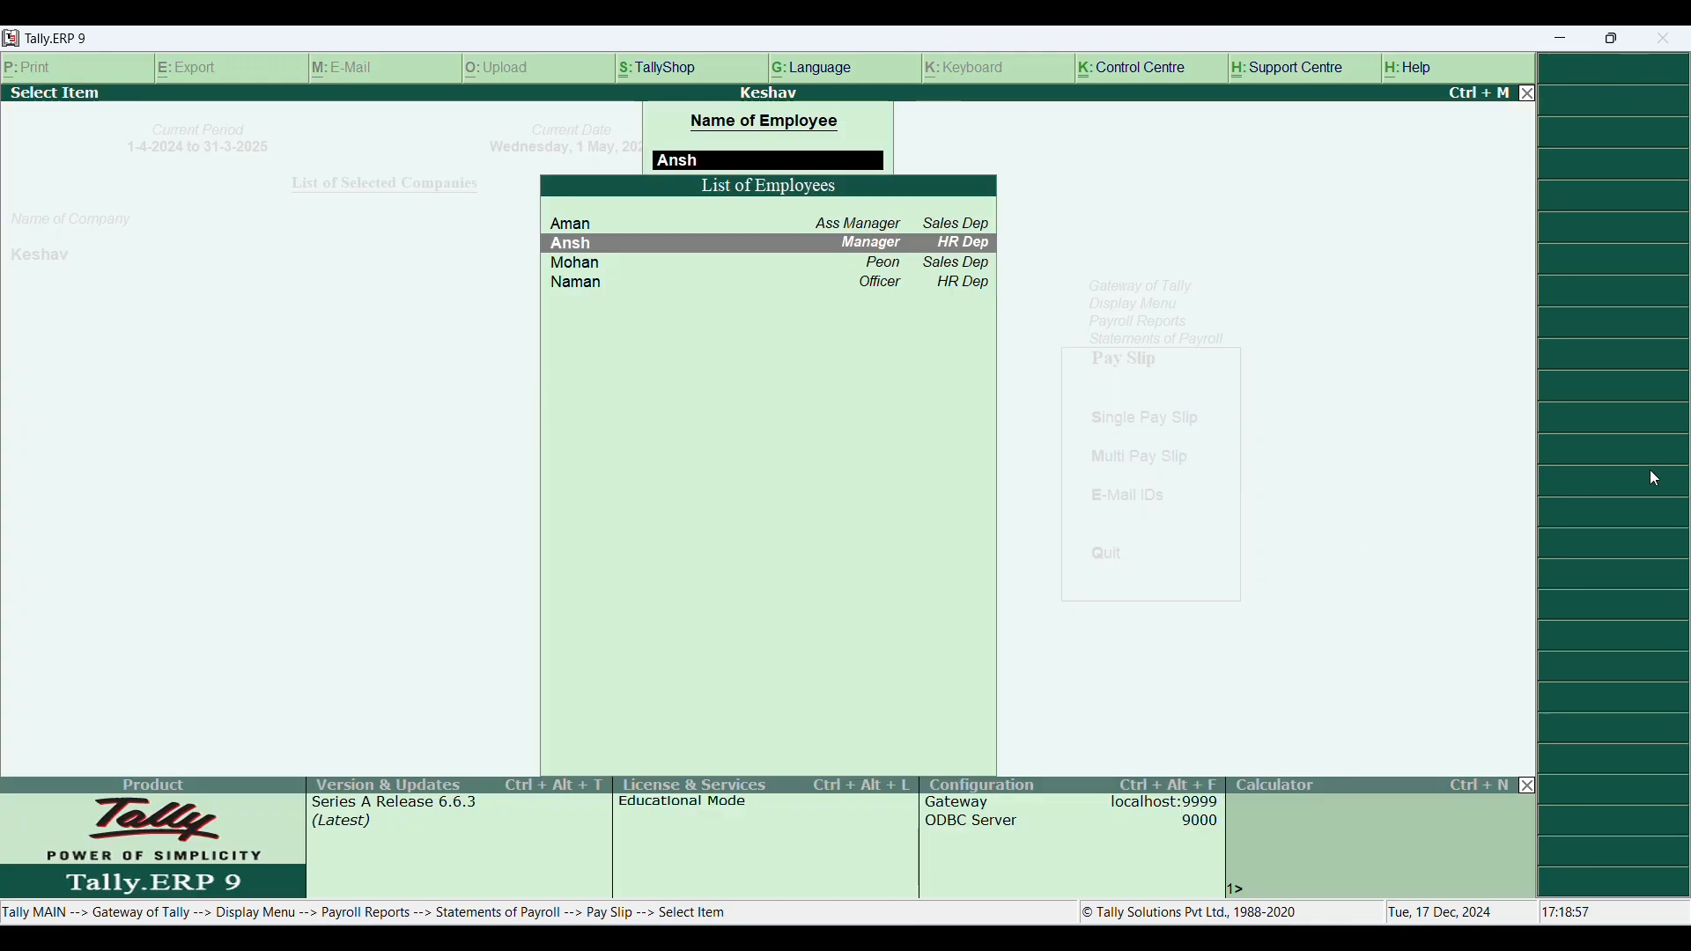
{"action": "key", "text": "Down"}
{"action": "key", "text": "Return"}
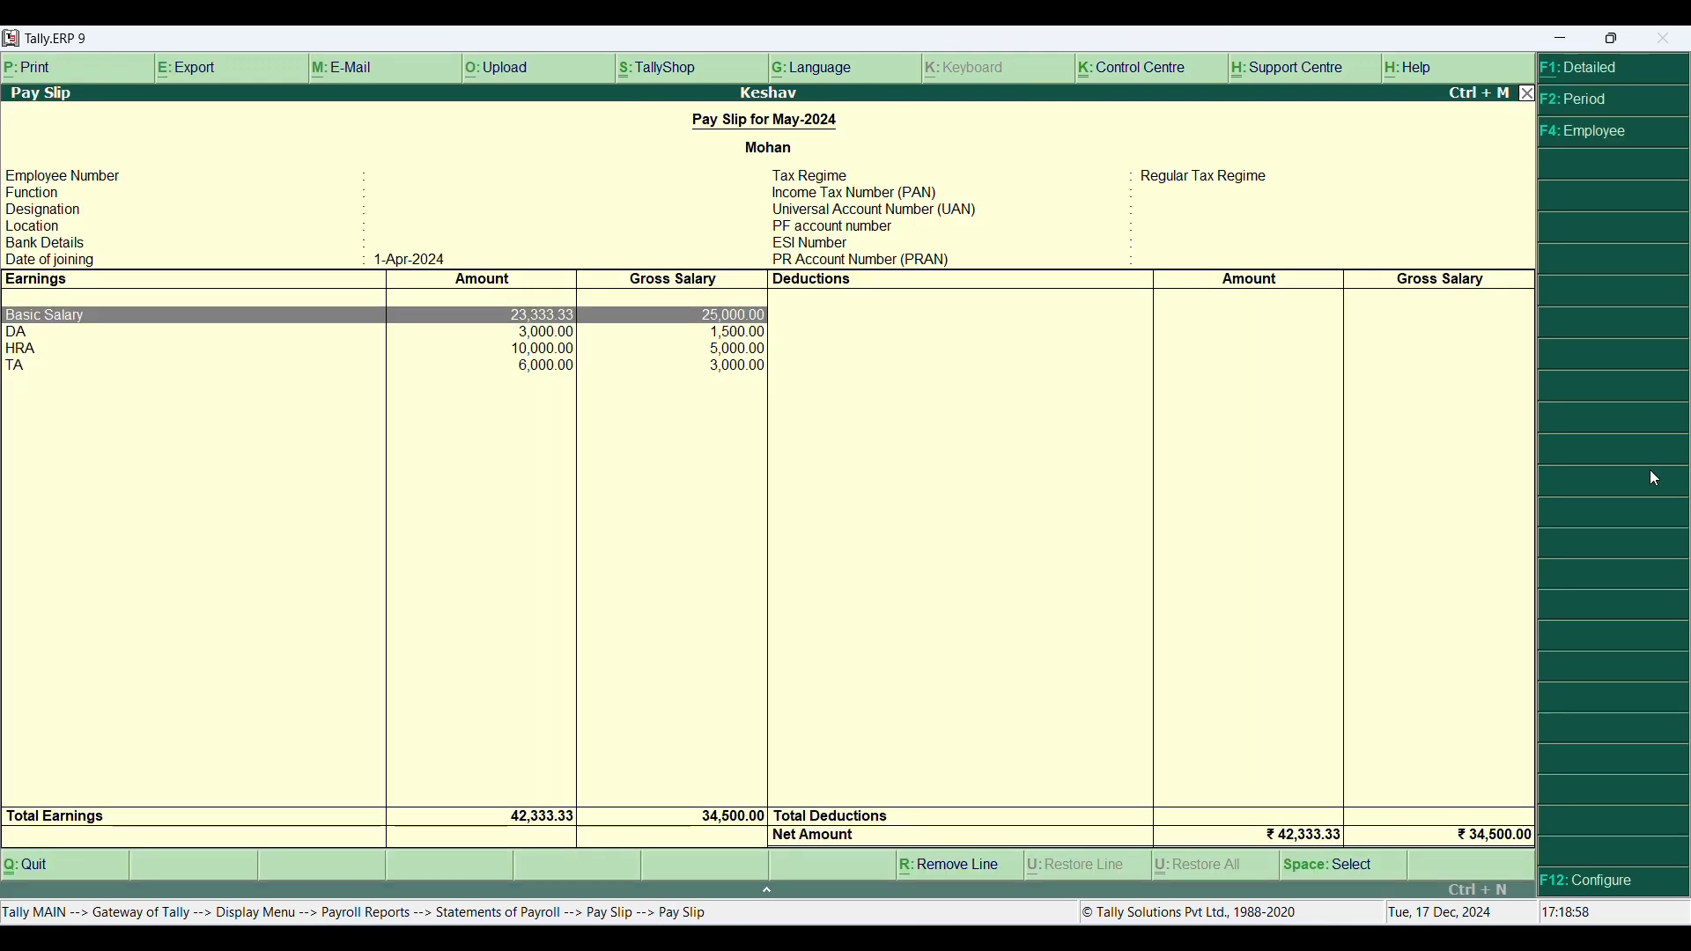
{"action": "key", "text": "Escape"}
{"action": "key", "text": "Down"}
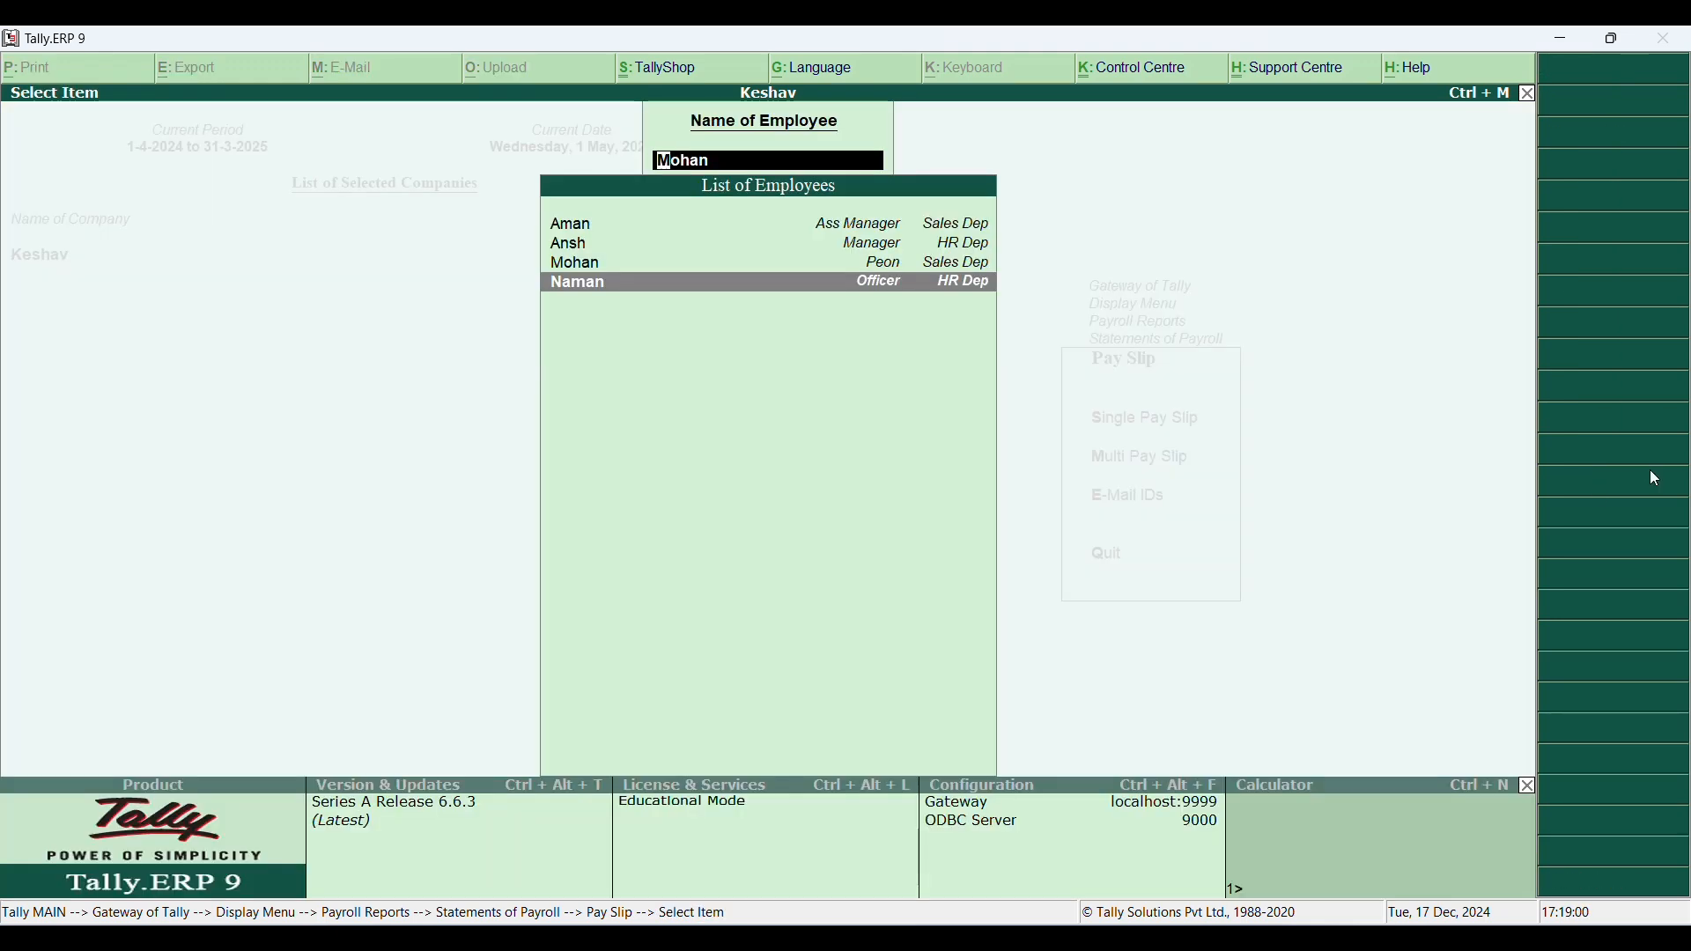
{"action": "key", "text": "Return"}
{"action": "key", "text": "Escape"}
{"action": "key", "text": "Escape"}
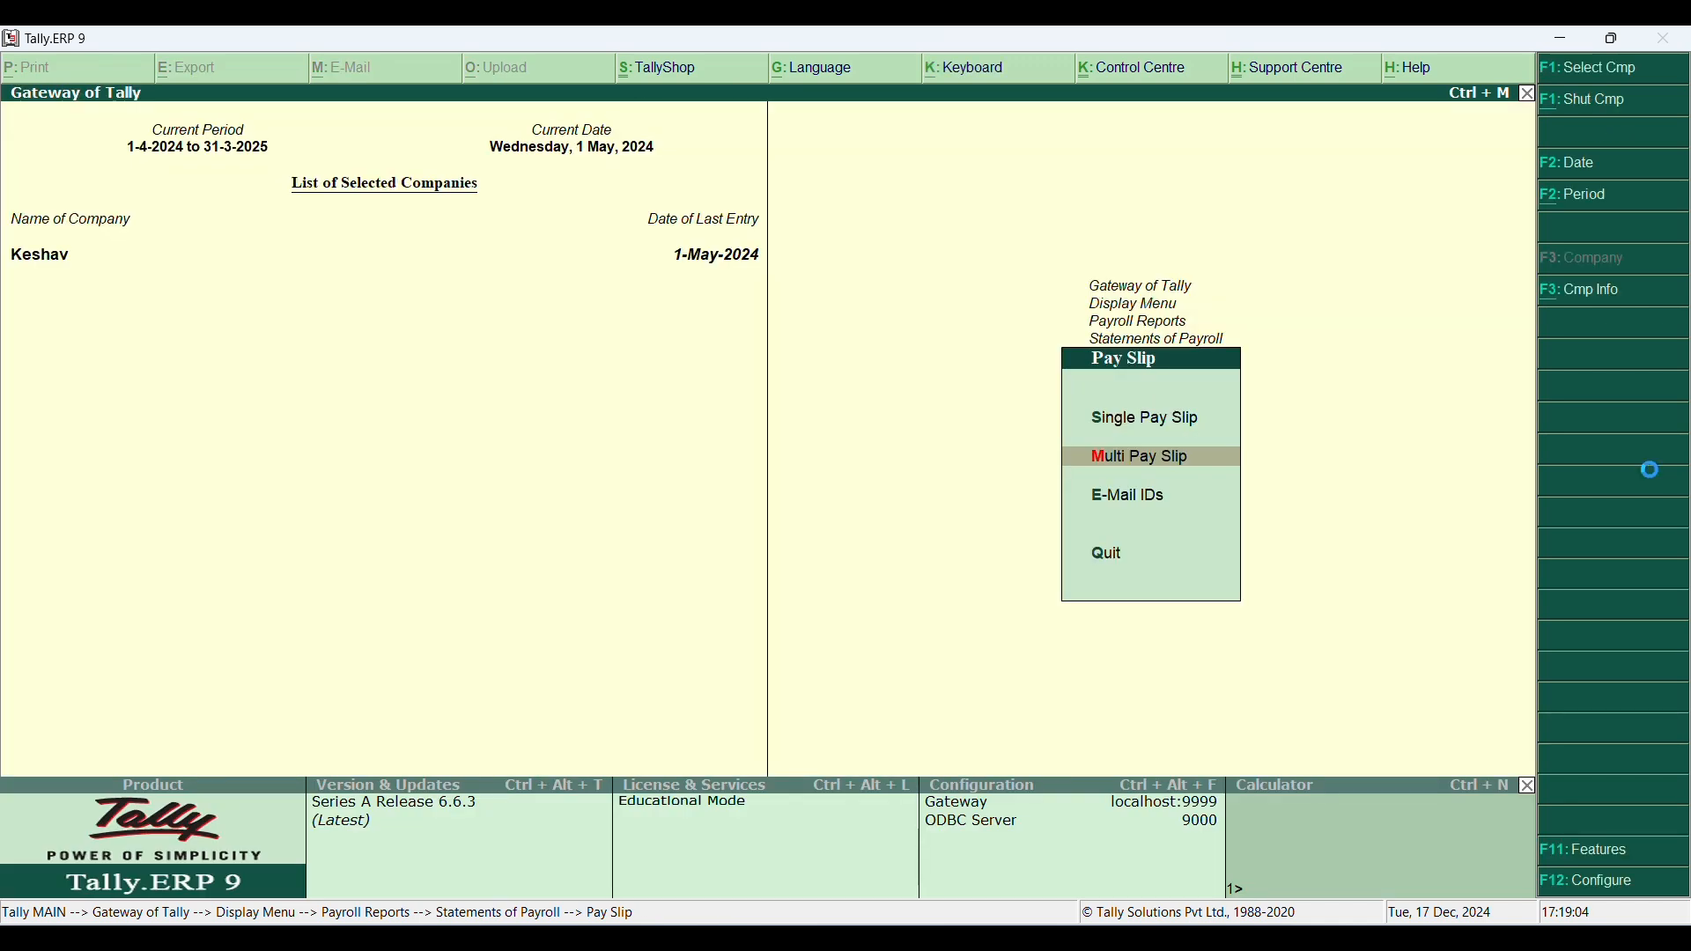
Step: View the Multi Pay Slip for All Items in both the employee category and the employee group
{"action": "key", "text": "Return"}
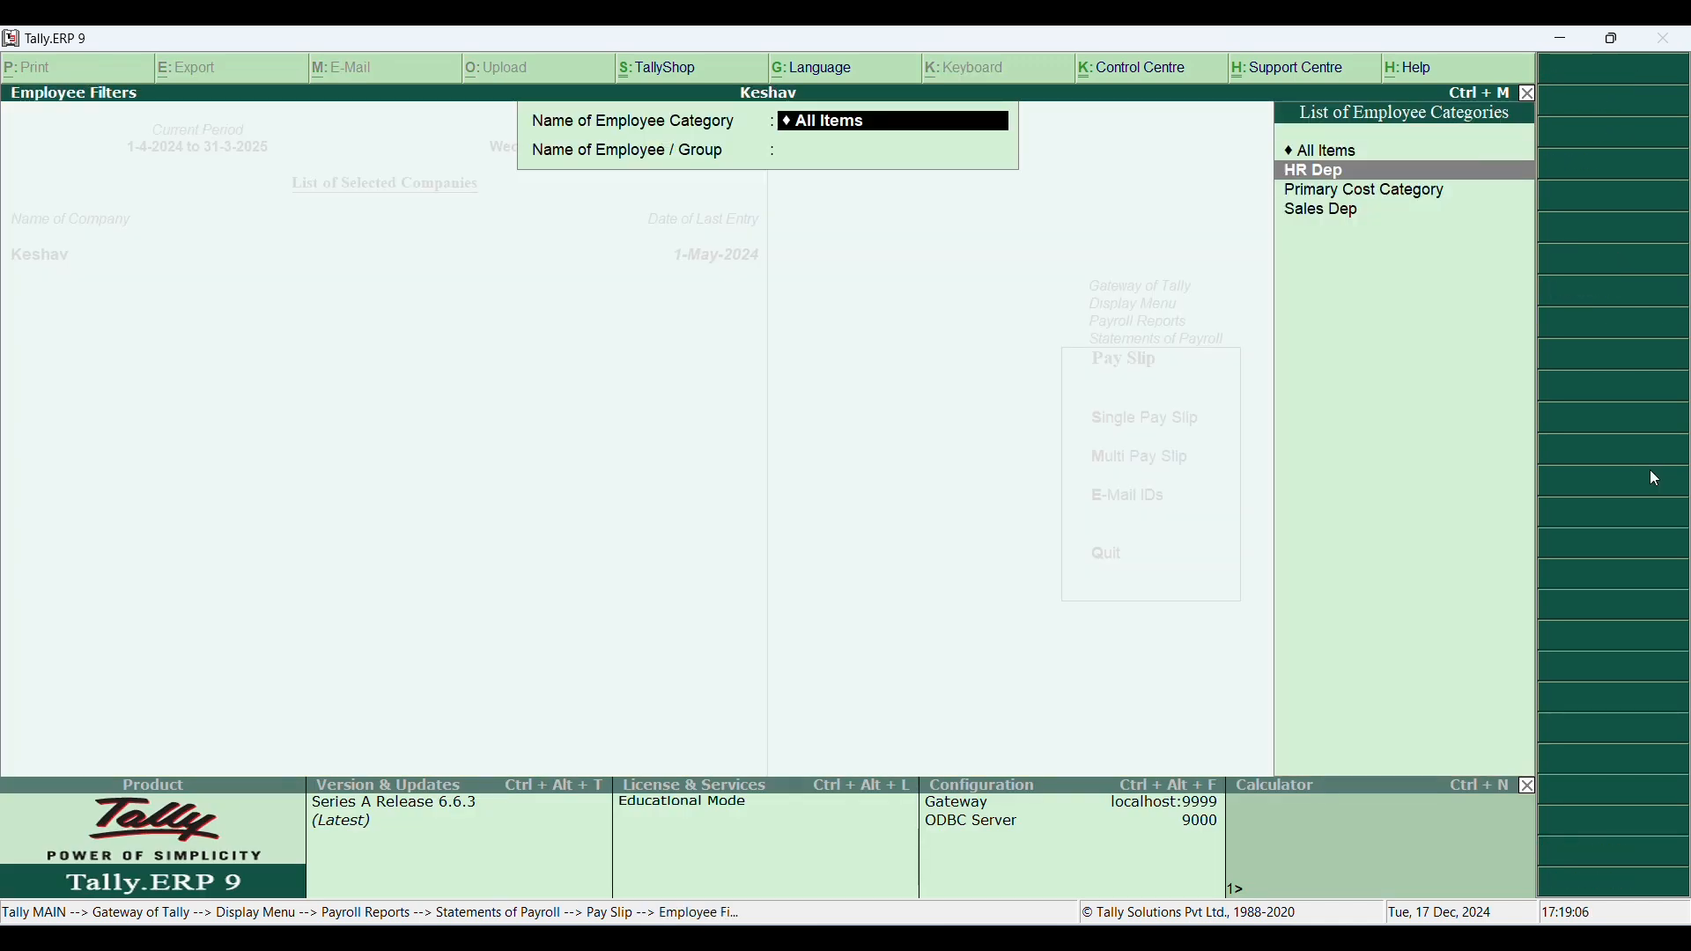
{"action": "key", "text": "Return"}
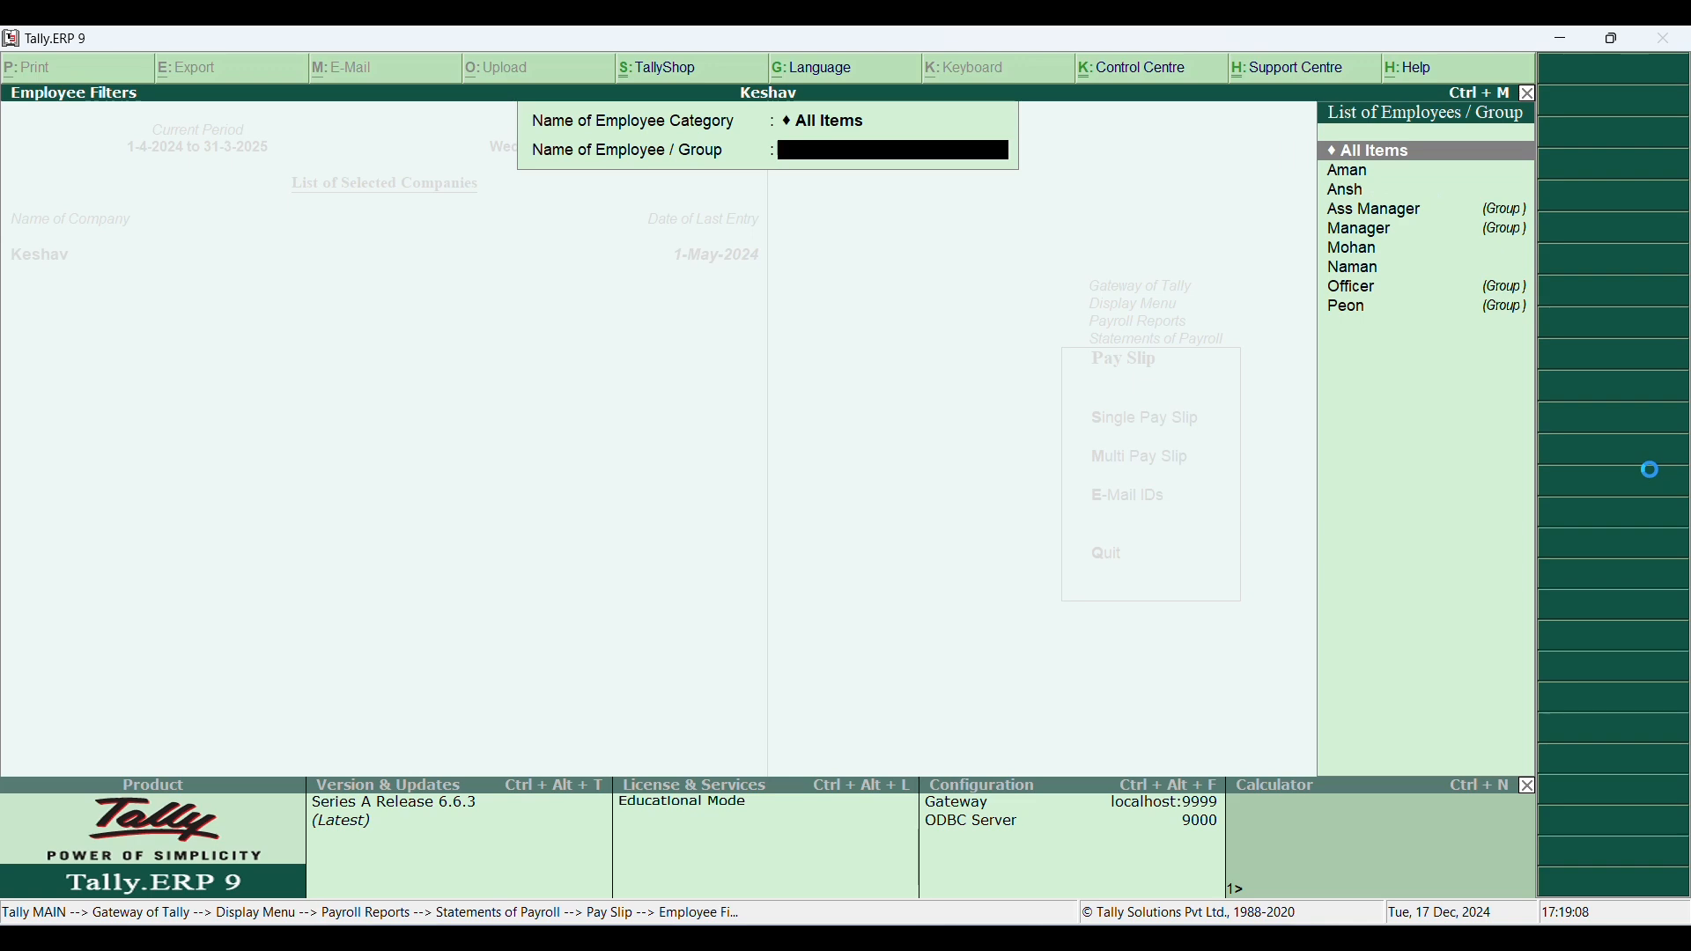
{"action": "key", "text": "Return"}
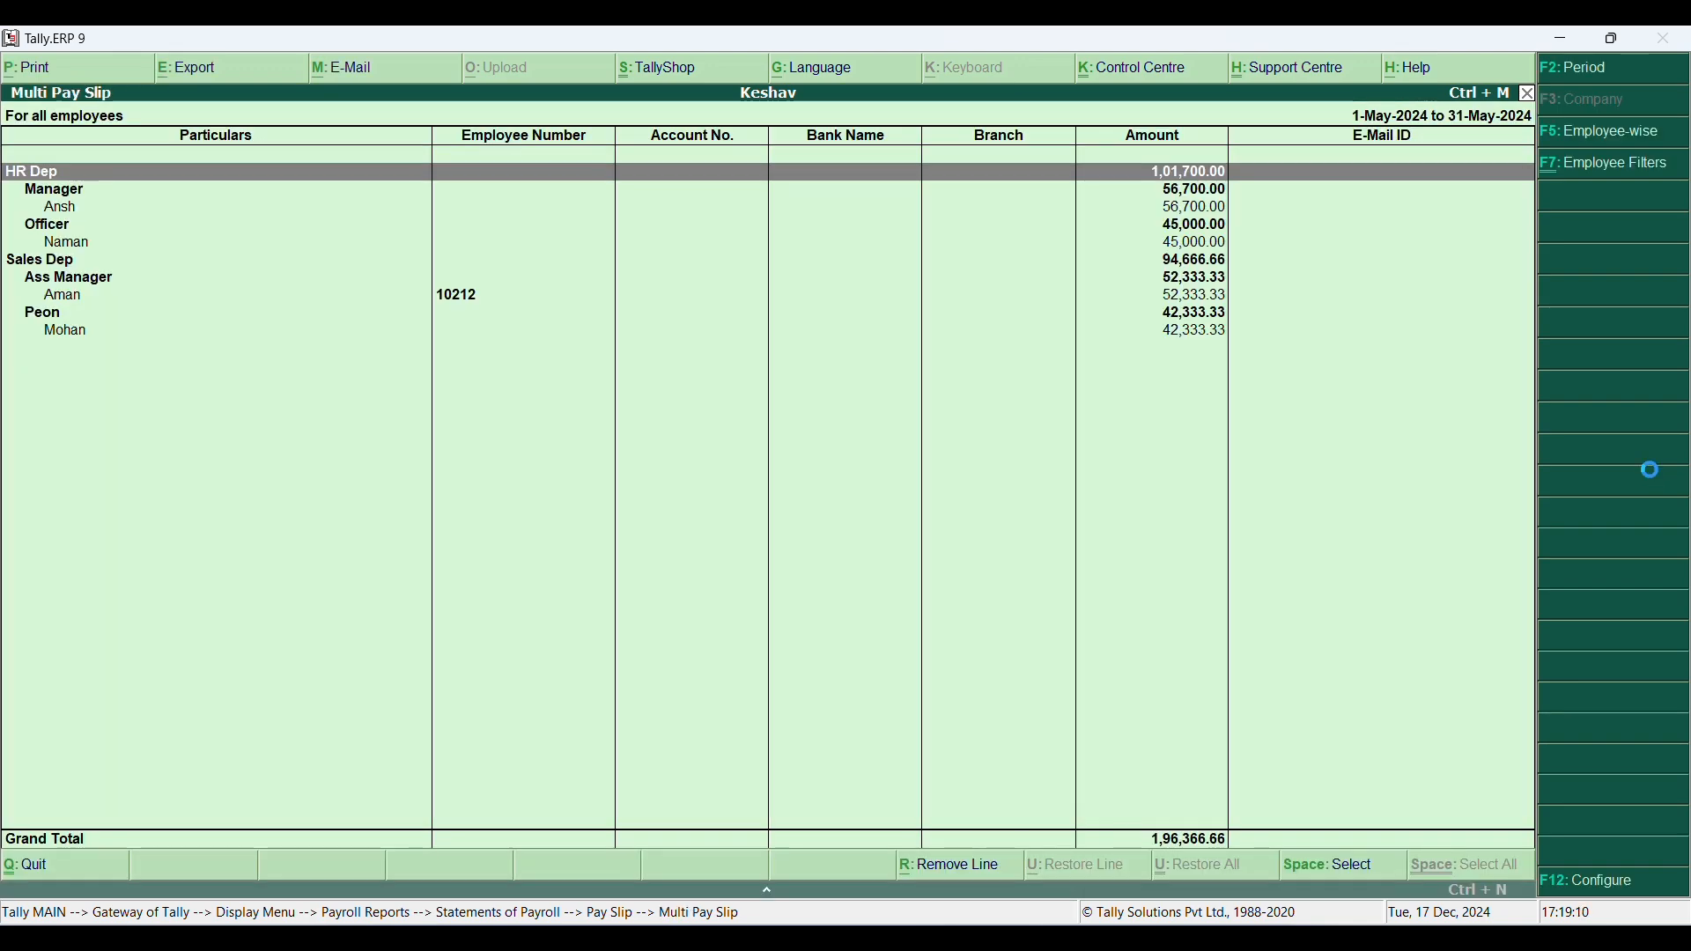
Step: View the Multi Pay Slip for all items of the HR Dep category and return to Statements of Payroll
{"action": "key", "text": "Escape"}
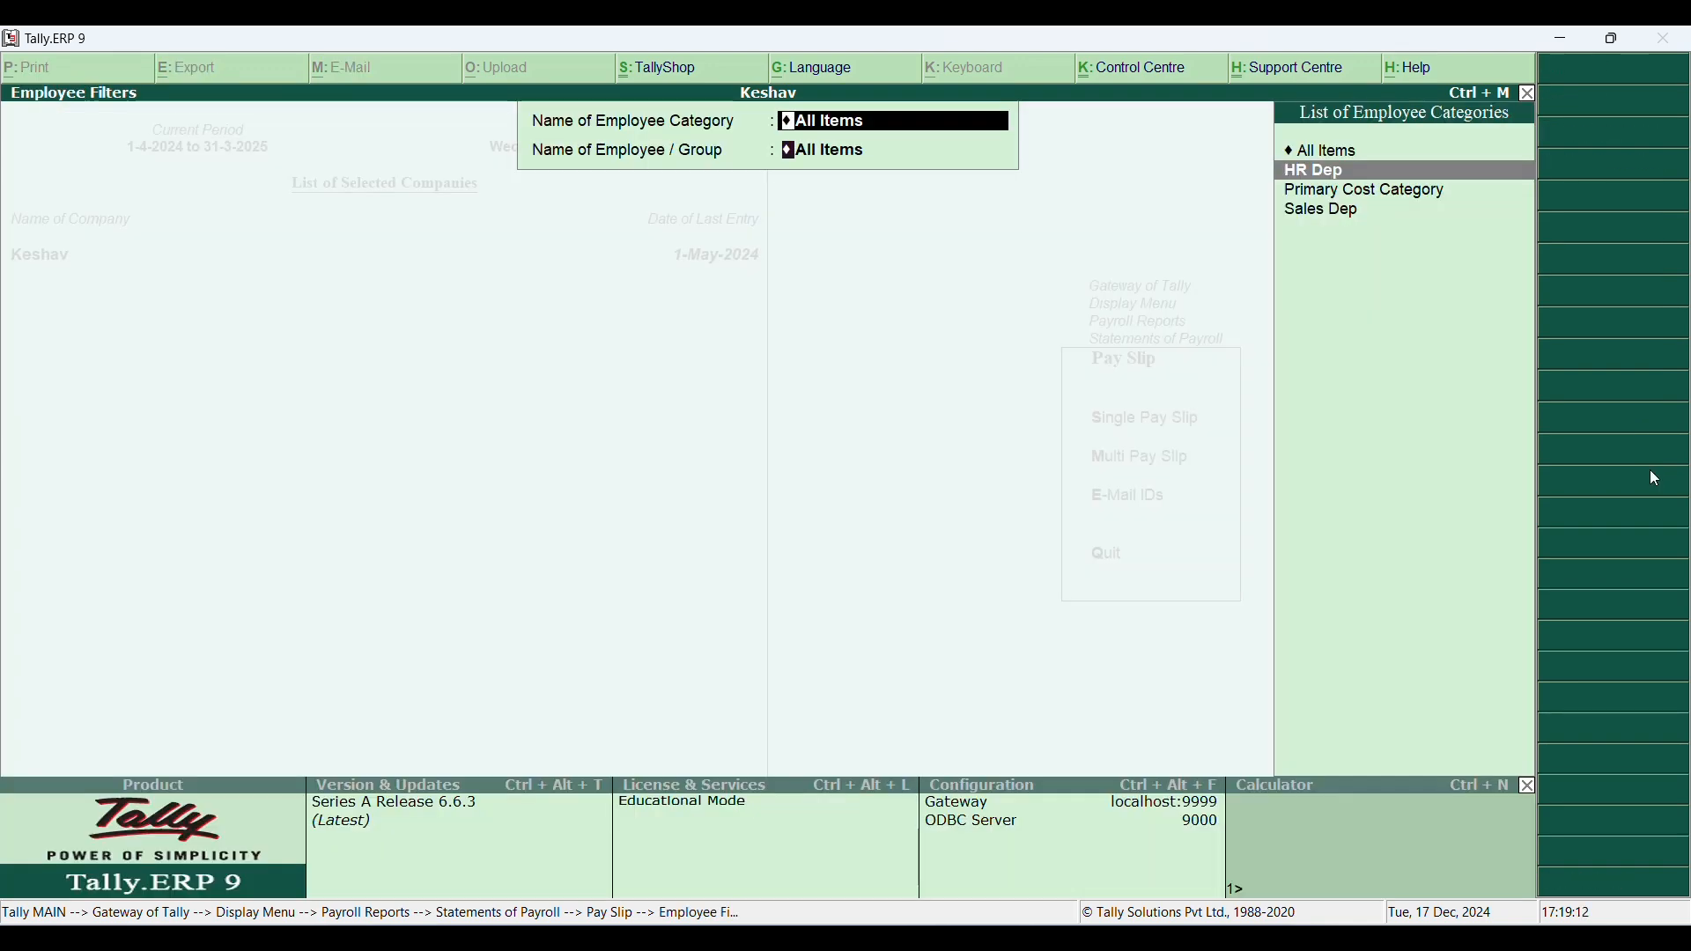
{"action": "key", "text": "Return"}
{"action": "key", "text": "Return"}
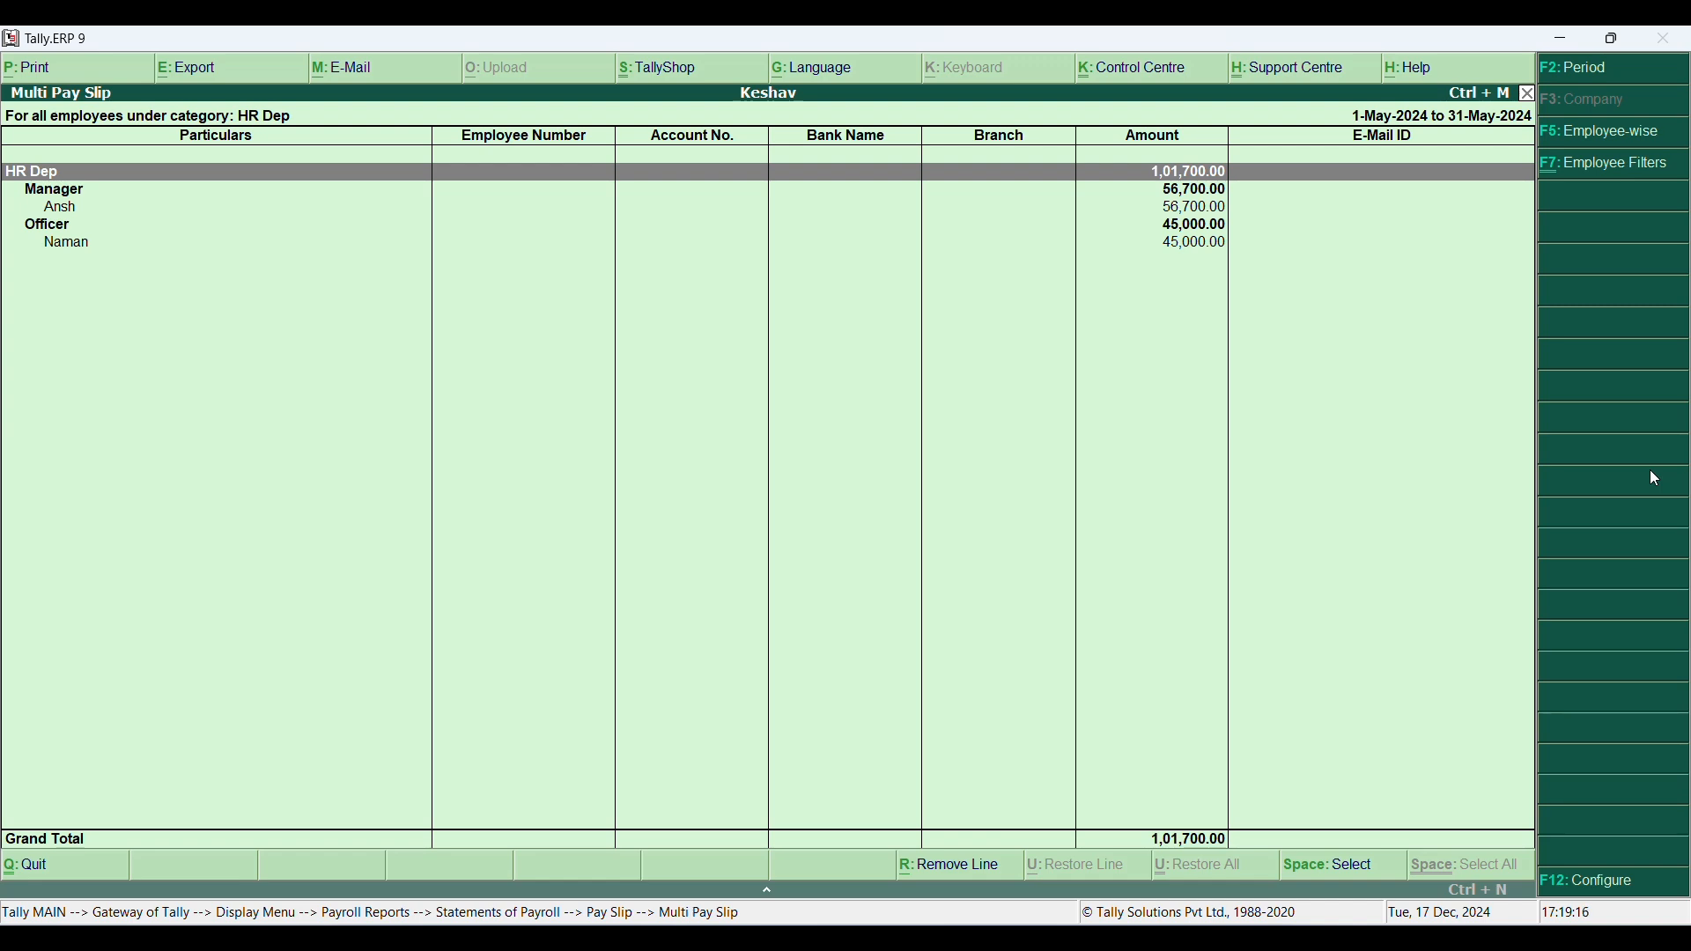
{"action": "key", "text": "Escape"}
{"action": "key", "text": "Escape"}
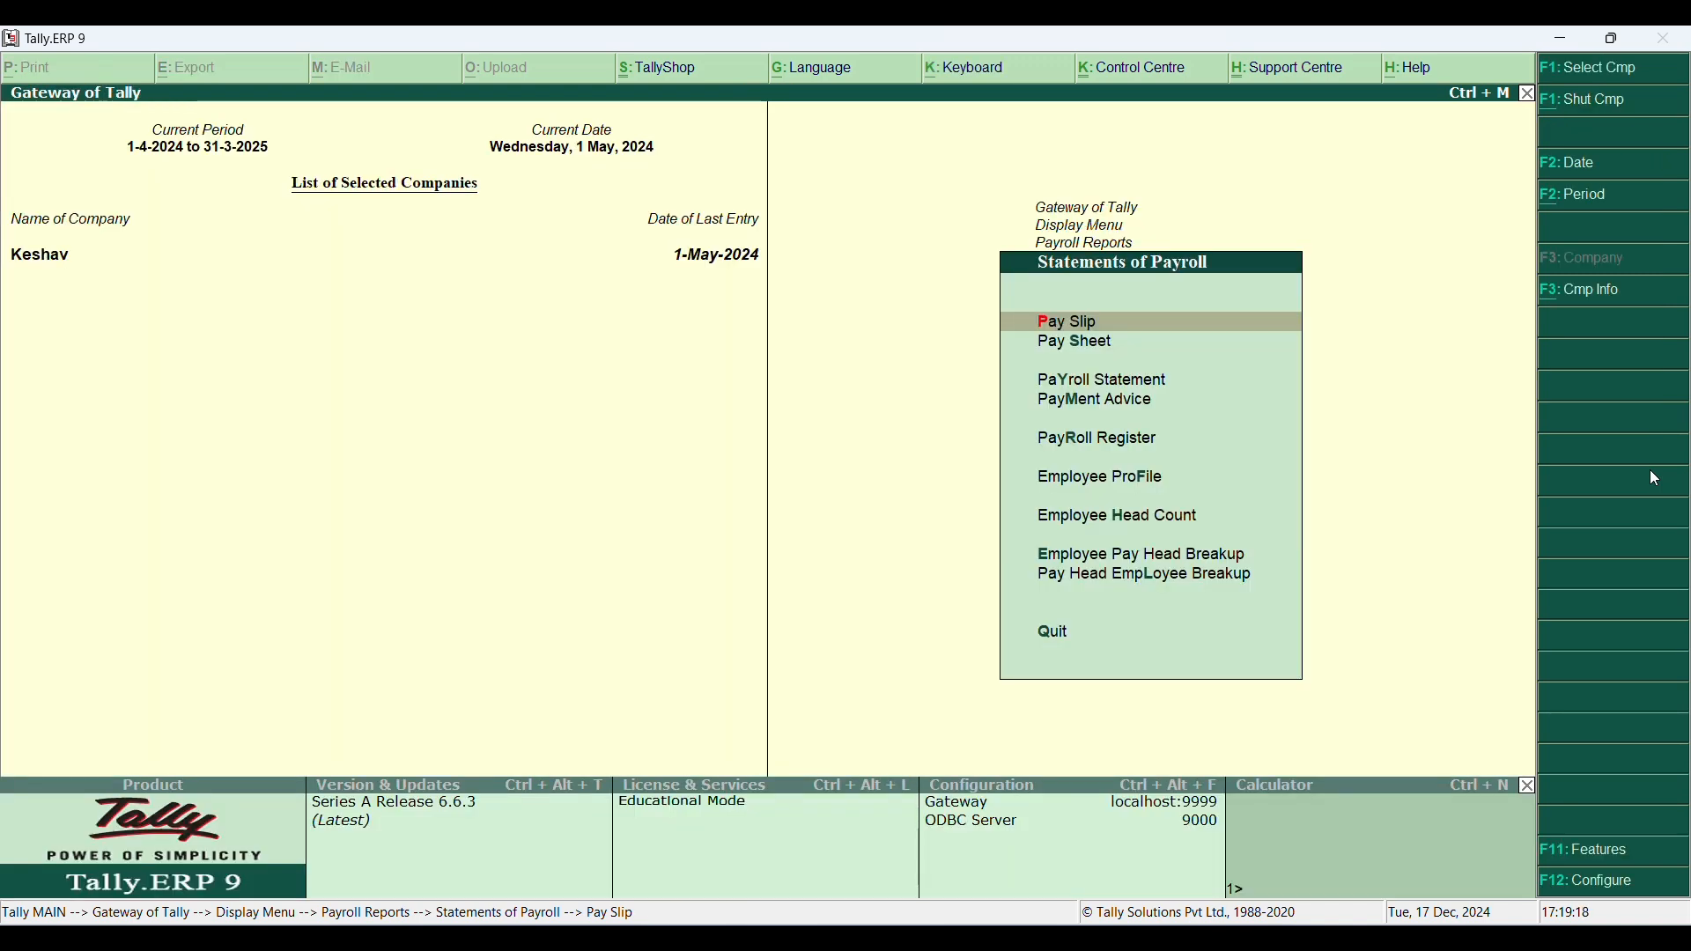
Step: Leave Statements of Payroll and go back to the Gateway of Tally
{"action": "key", "text": "Escape"}
{"action": "key", "text": "Escape"}
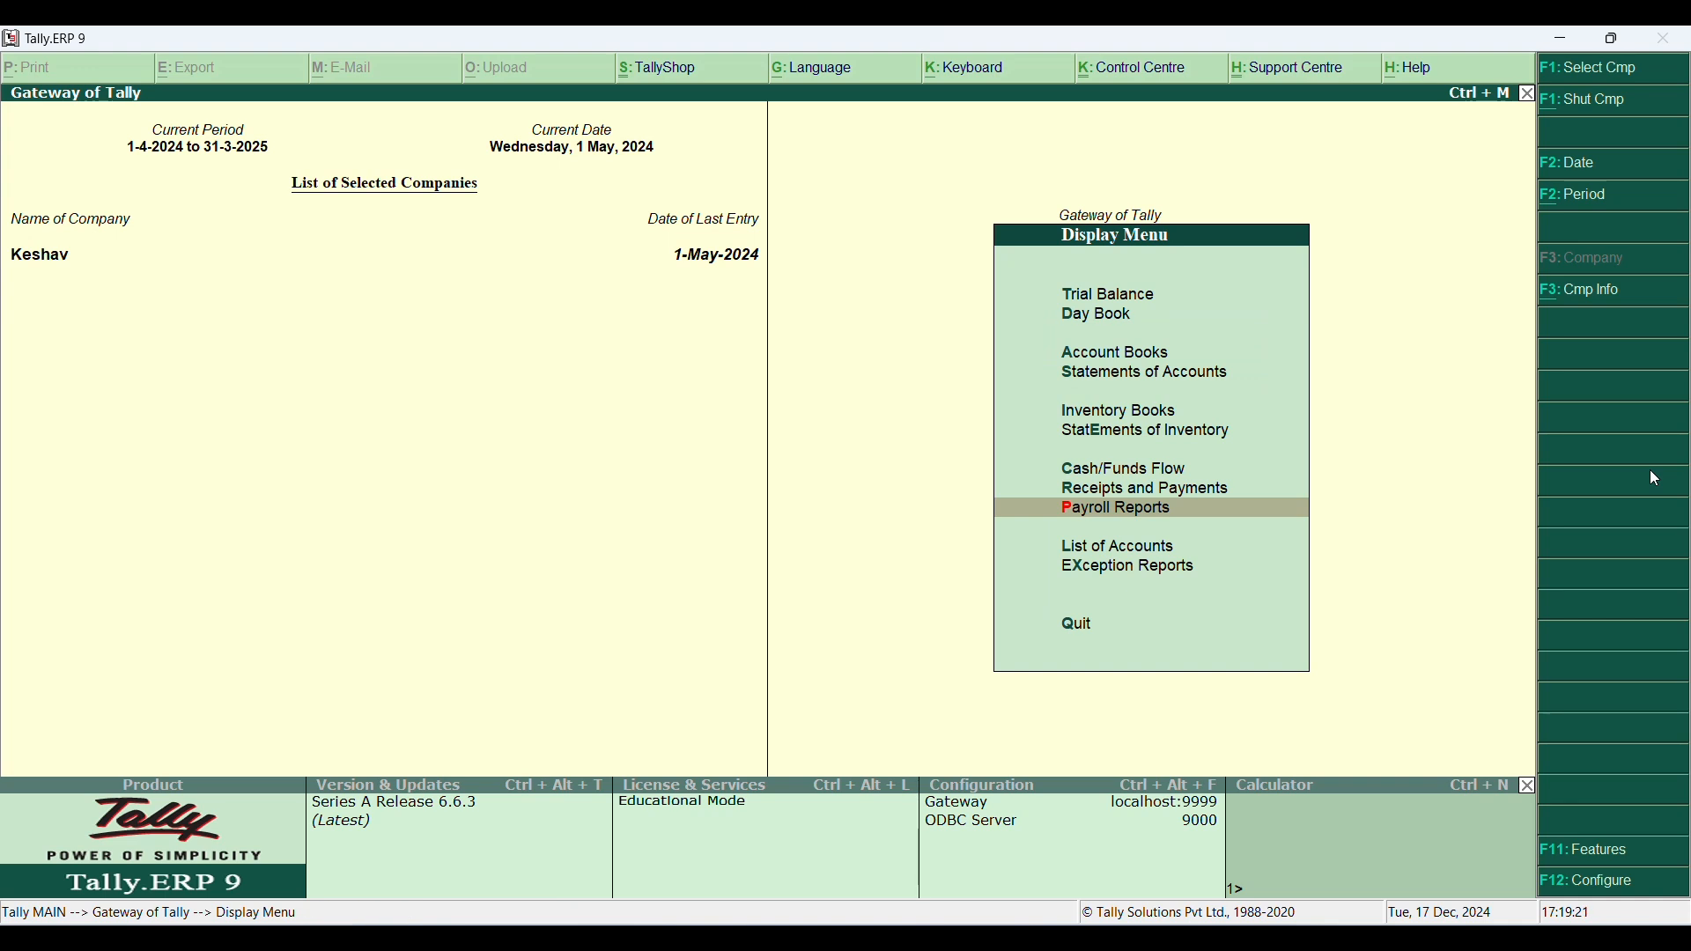
{"action": "key", "text": "Escape"}
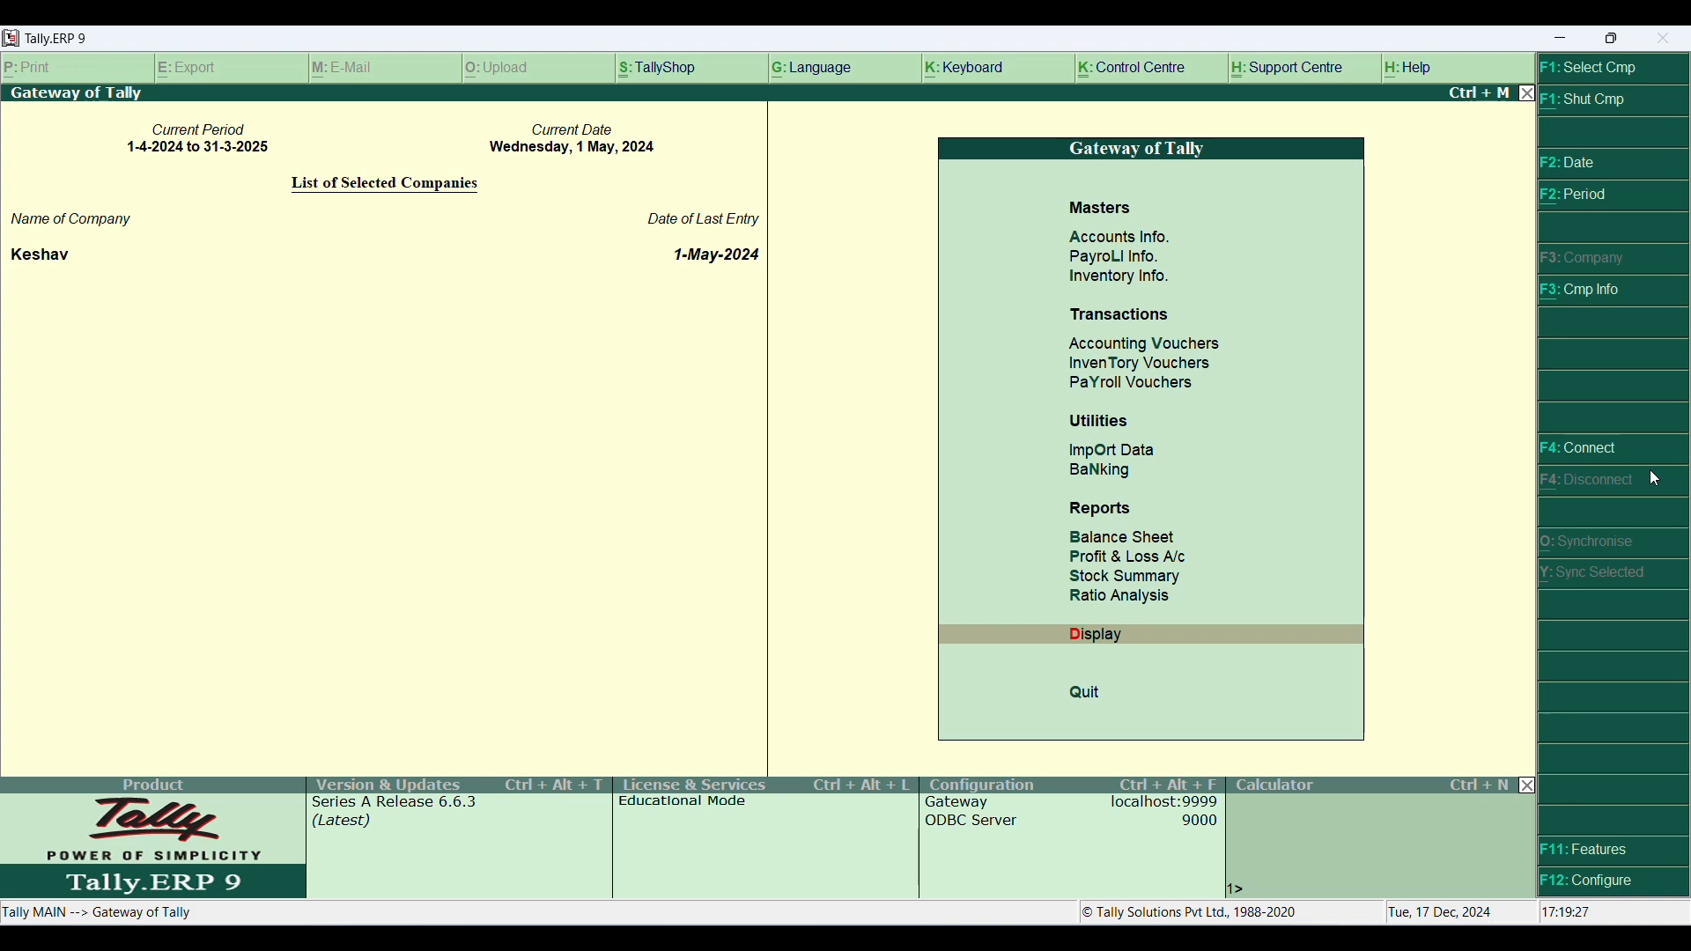
{"action": "key", "text": "Return"}
{"action": "key", "text": "Down"}
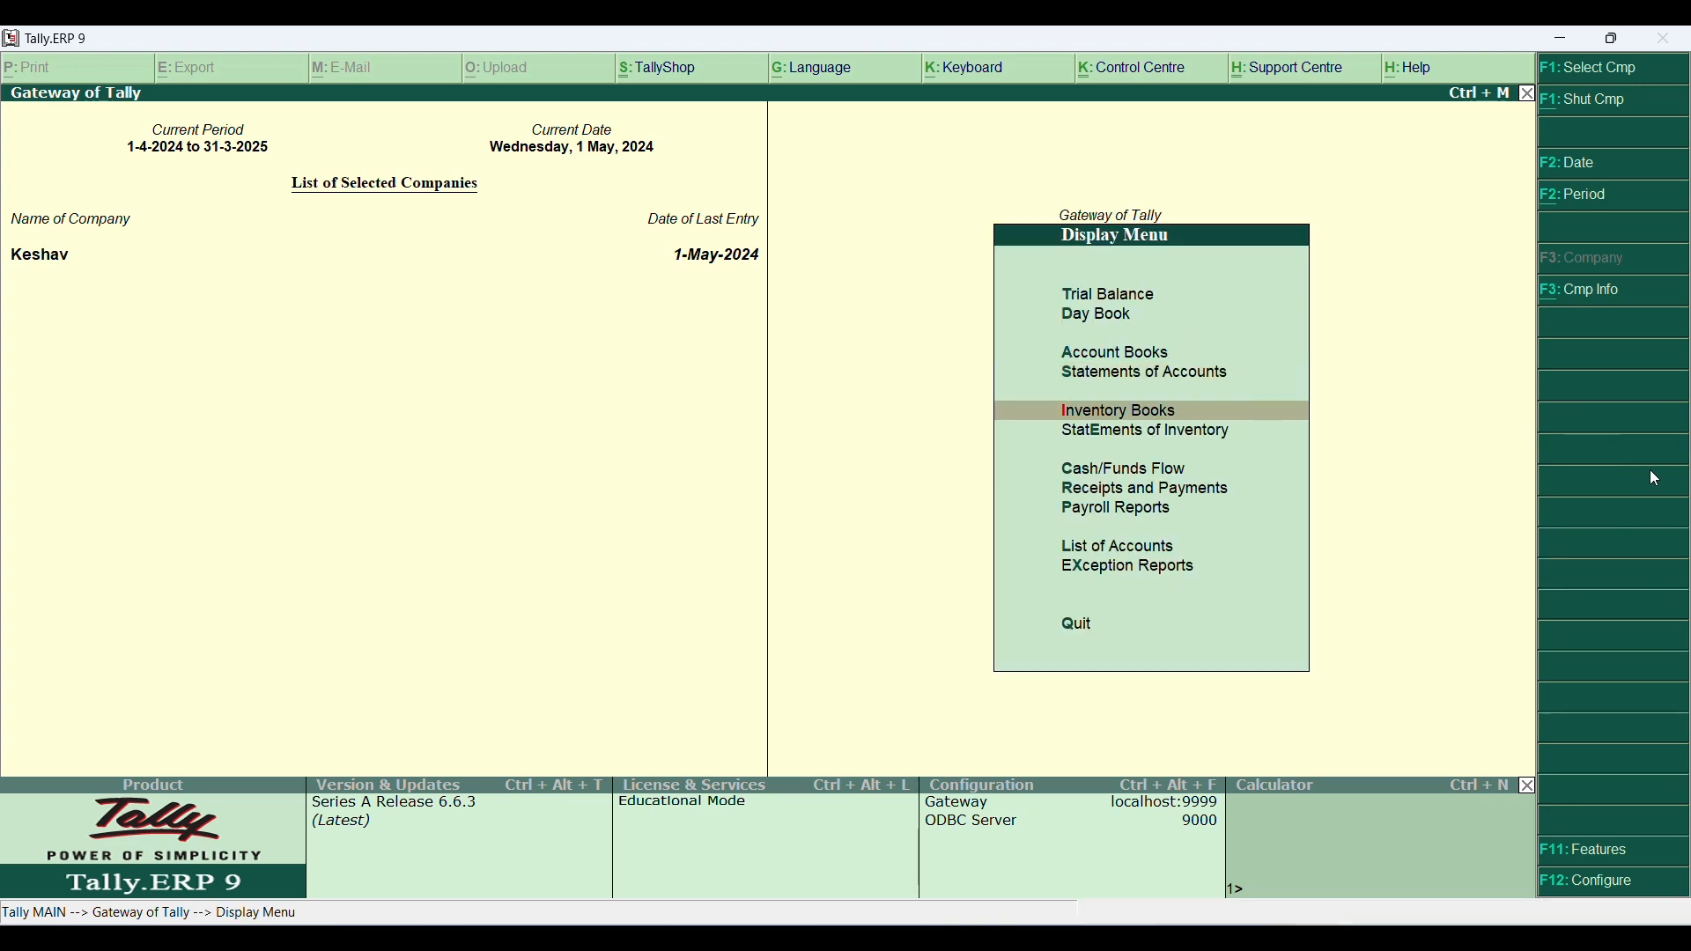
{"action": "key", "text": "Escape"}
Step: Open Statements of Payroll within the Payroll Reports, starting from the Gateway of Tally
{"action": "key", "text": "Return"}
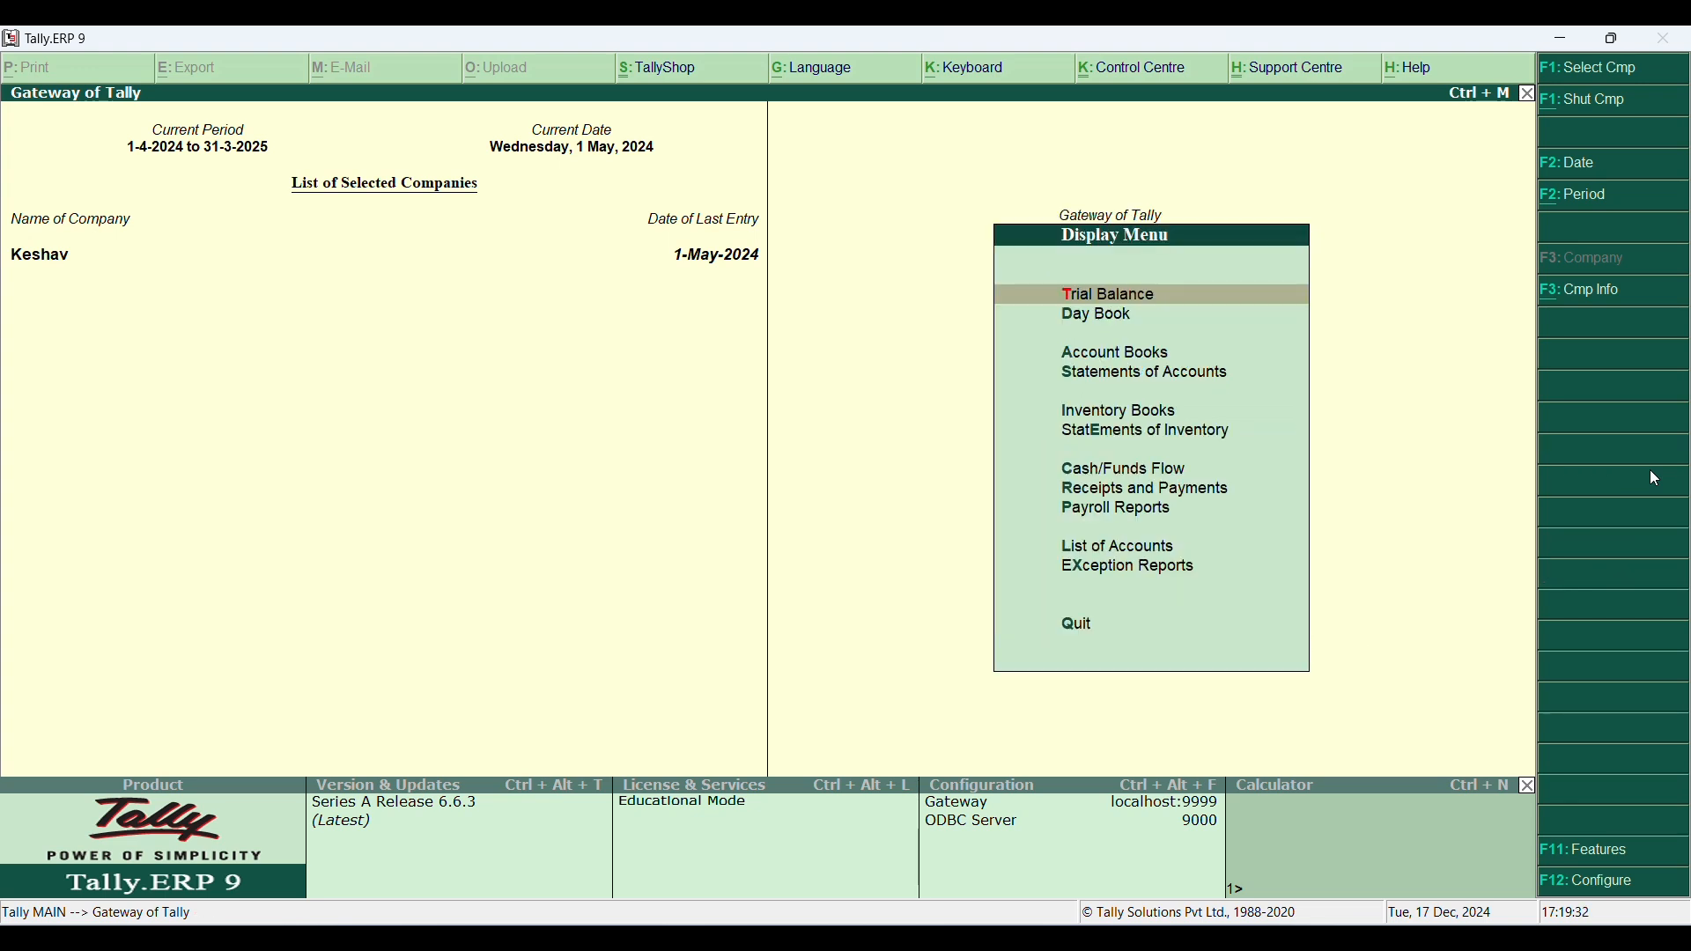
{"action": "key", "text": "Down"}
{"action": "key", "text": "Down"}
{"action": "key", "text": "Down"}
{"action": "key", "text": "Down"}
{"action": "key", "text": "Down"}
{"action": "key", "text": "Down"}
{"action": "key", "text": "Down"}
{"action": "key", "text": "Down"}
{"action": "key", "text": "Down"}
{"action": "key", "text": "Up"}
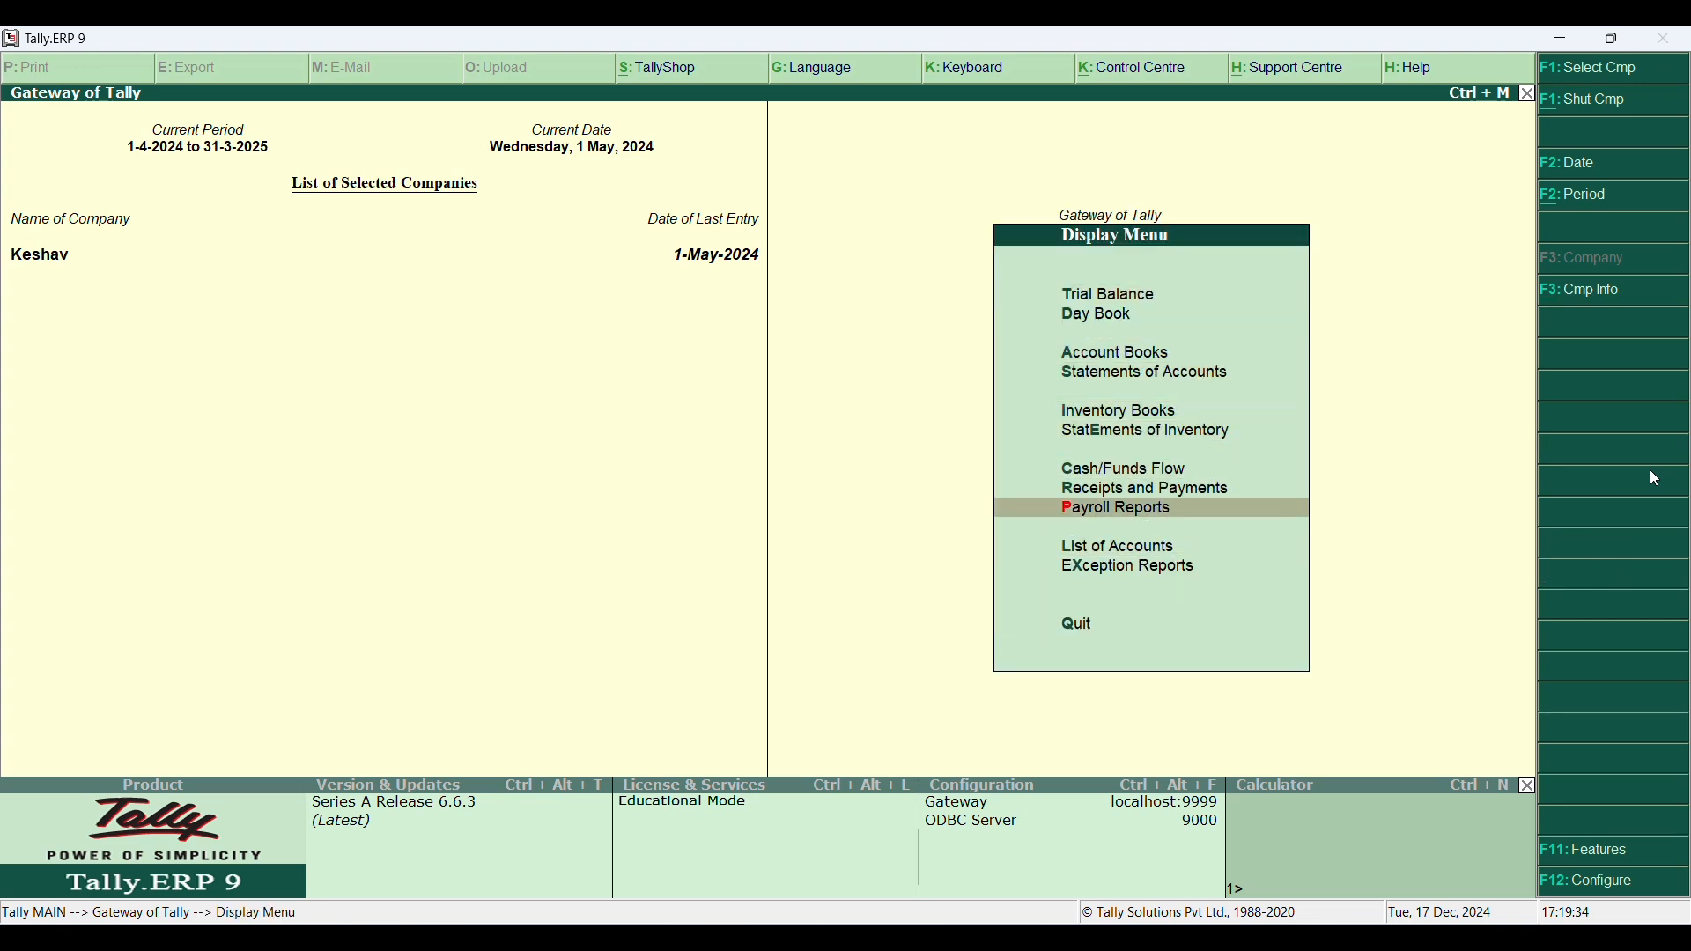
{"action": "key", "text": "Return"}
{"action": "key", "text": "Down"}
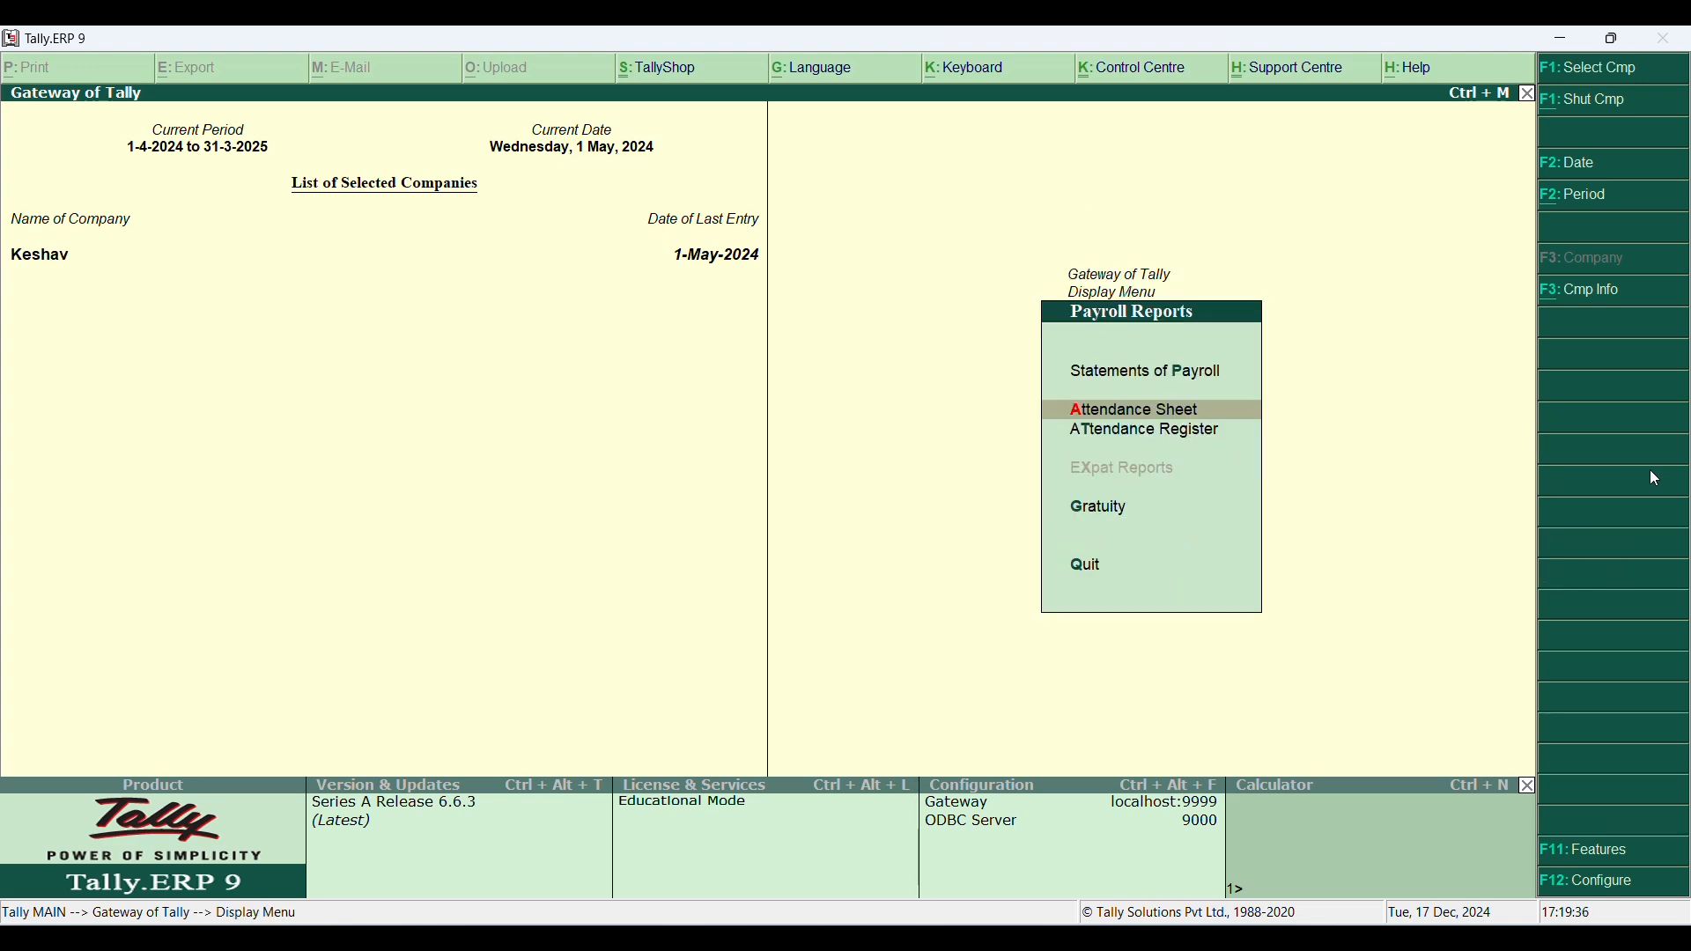
{"action": "key", "text": "Up"}
{"action": "key", "text": "Return"}
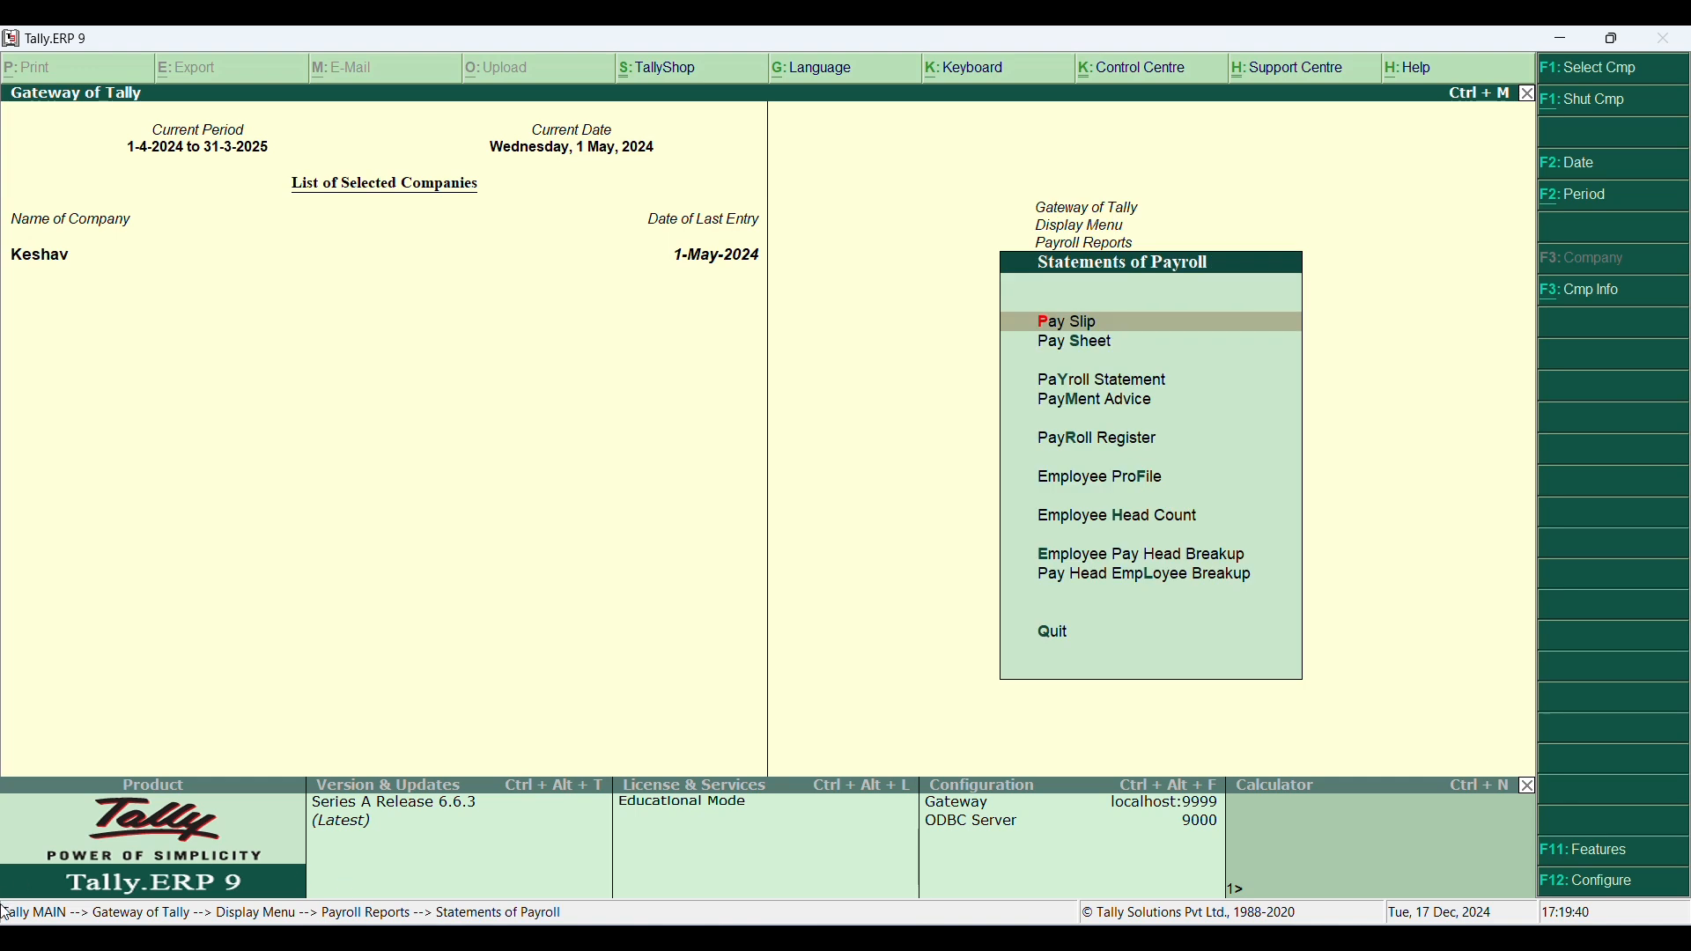